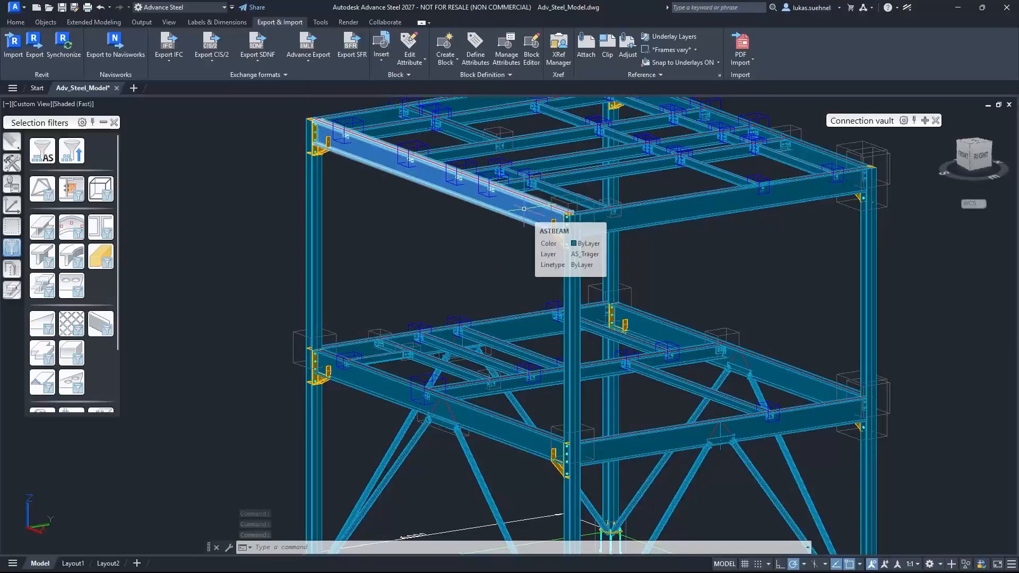
Step: Examine the steel frame from several distances, focusing on the bolted haunch connection at the upper front corner
{"action": "key", "text": "Escape"}
{"action": "scroll", "coordinate": [389, 278], "scroll_direction": "down", "scroll_amount": 2}
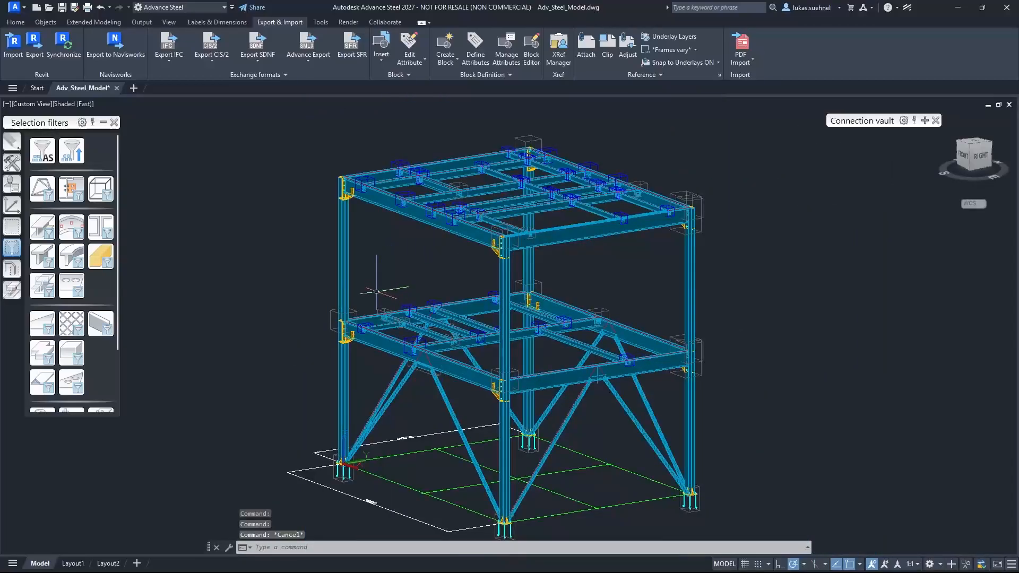
{"action": "middle_click_drag", "start_coordinate": [390, 279], "coordinate": [440, 322], "text": "shift"}
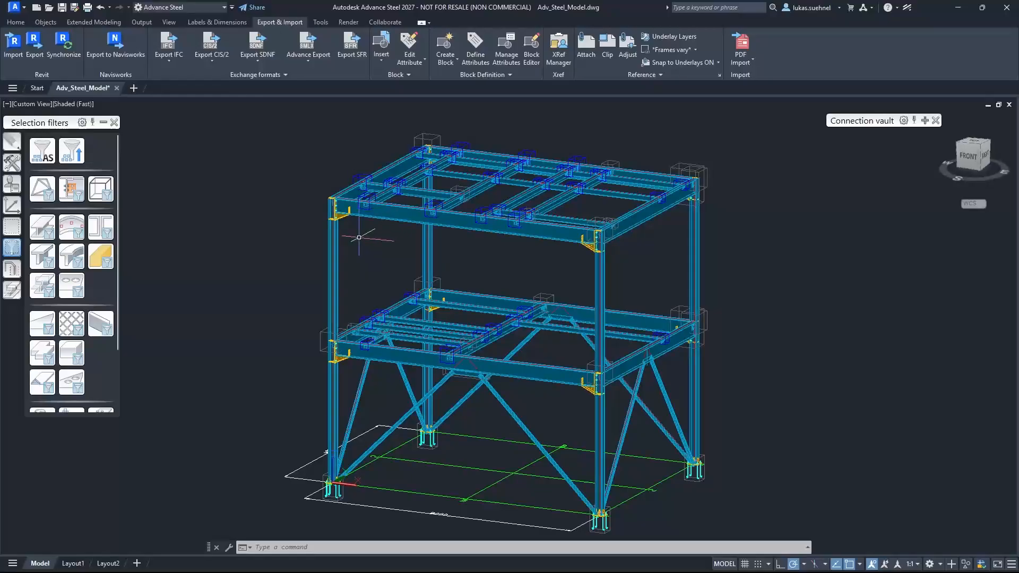
{"action": "scroll", "coordinate": [358, 237], "scroll_direction": "up", "scroll_amount": 2}
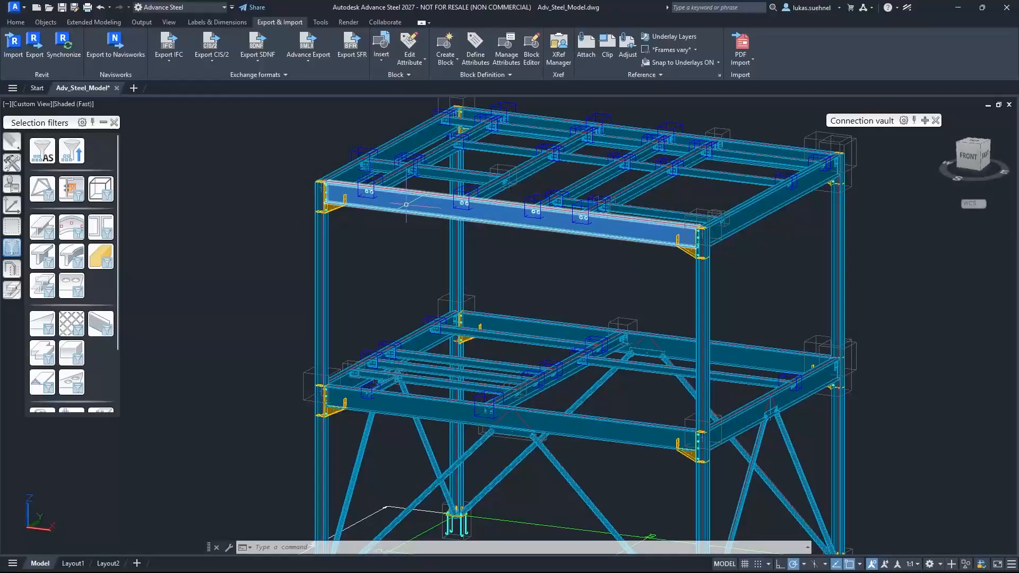
{"action": "scroll", "coordinate": [343, 223], "scroll_direction": "up", "scroll_amount": 5}
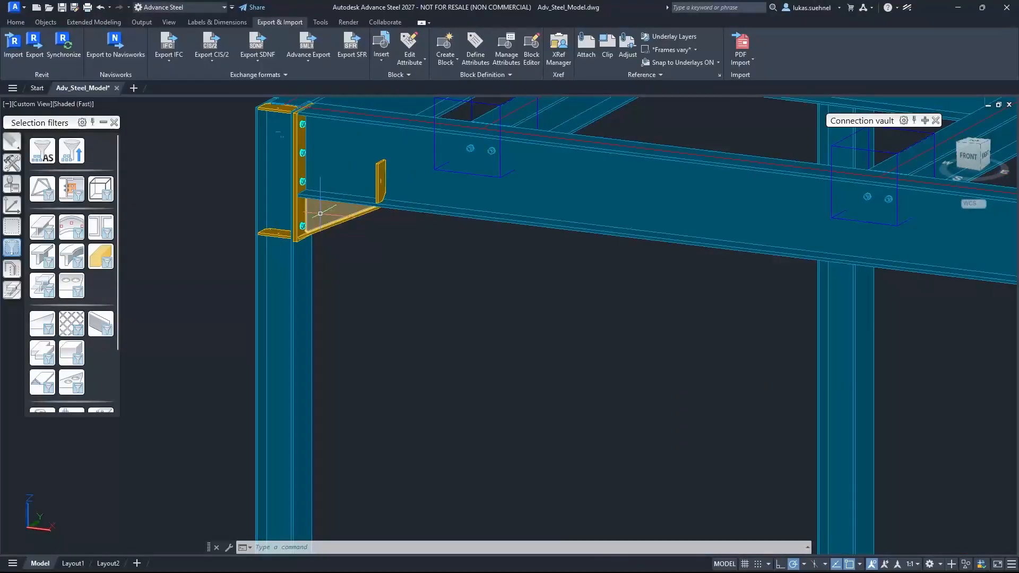
{"action": "mouse_move", "coordinate": [324, 214]}
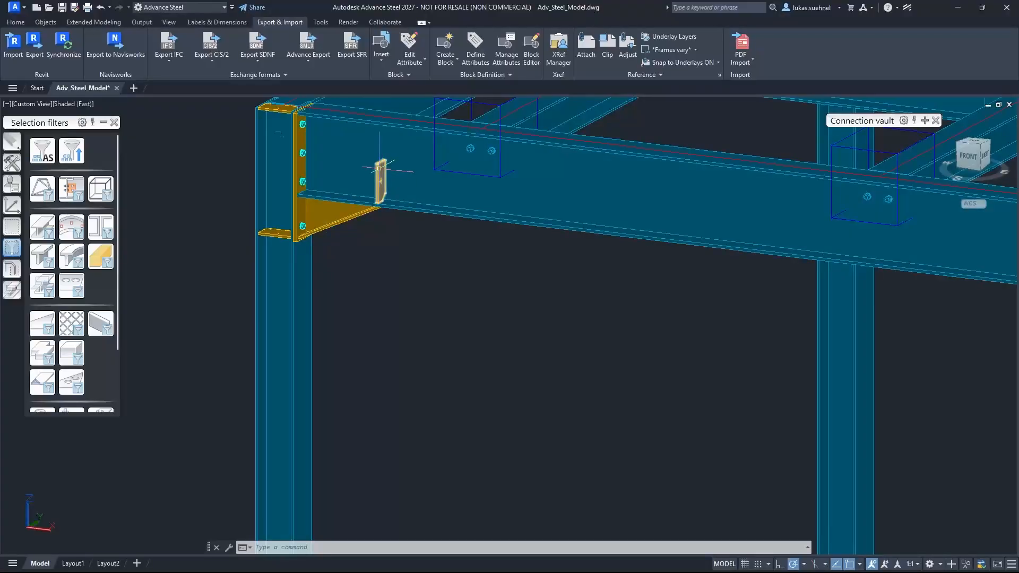
{"action": "scroll", "coordinate": [297, 254], "scroll_direction": "down", "scroll_amount": 4}
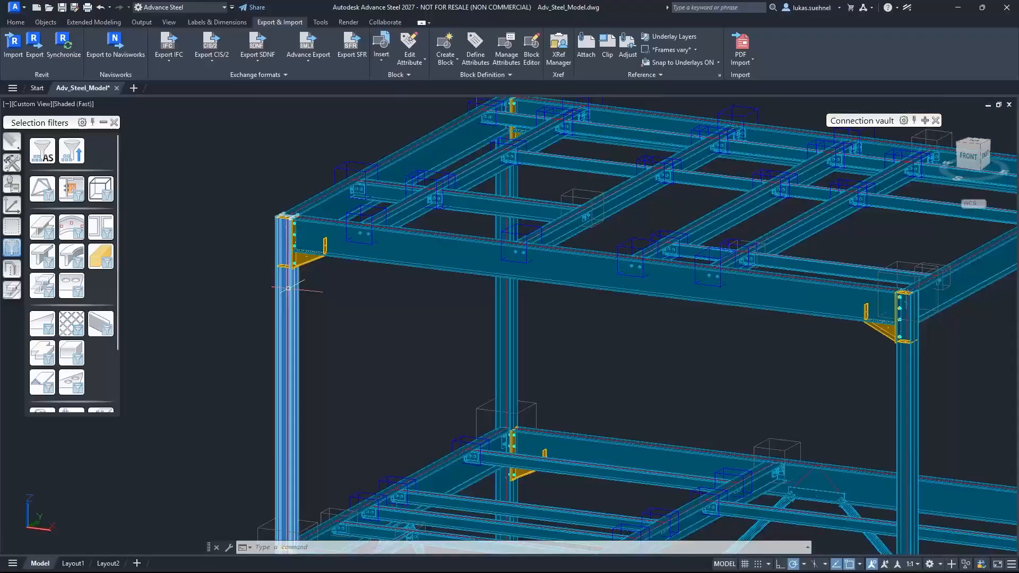
{"action": "scroll", "coordinate": [311, 281], "scroll_direction": "down", "scroll_amount": 2}
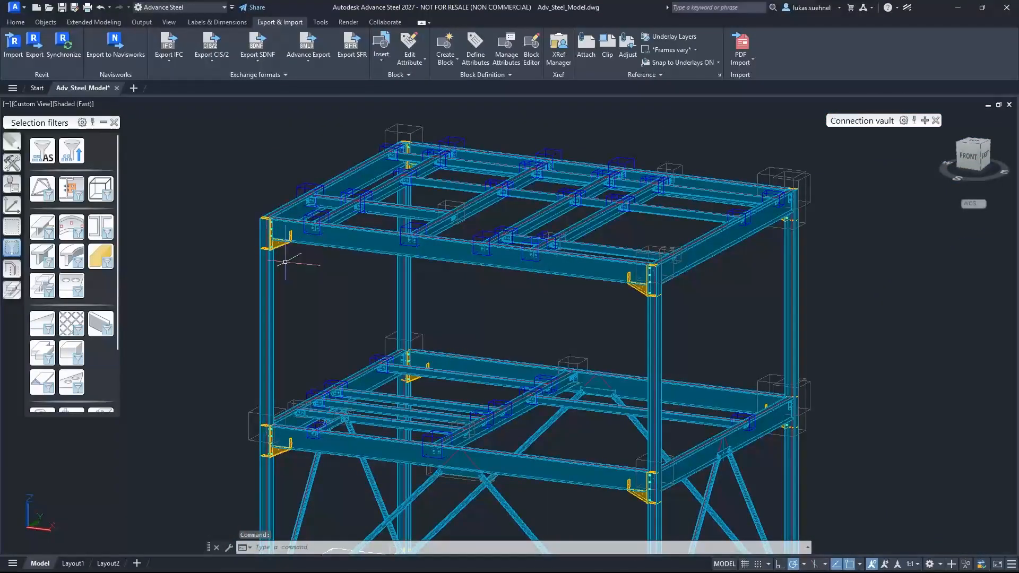
{"action": "left_click", "coordinate": [267, 262]}
{"action": "scroll", "coordinate": [319, 312], "scroll_direction": "down", "scroll_amount": 3}
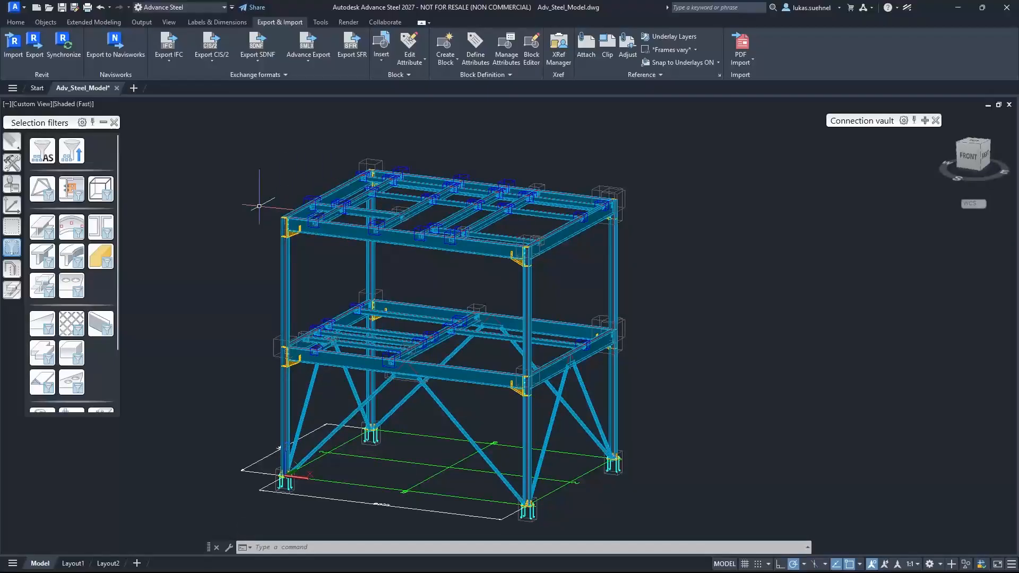
{"action": "scroll", "coordinate": [269, 218], "scroll_direction": "up", "scroll_amount": 5}
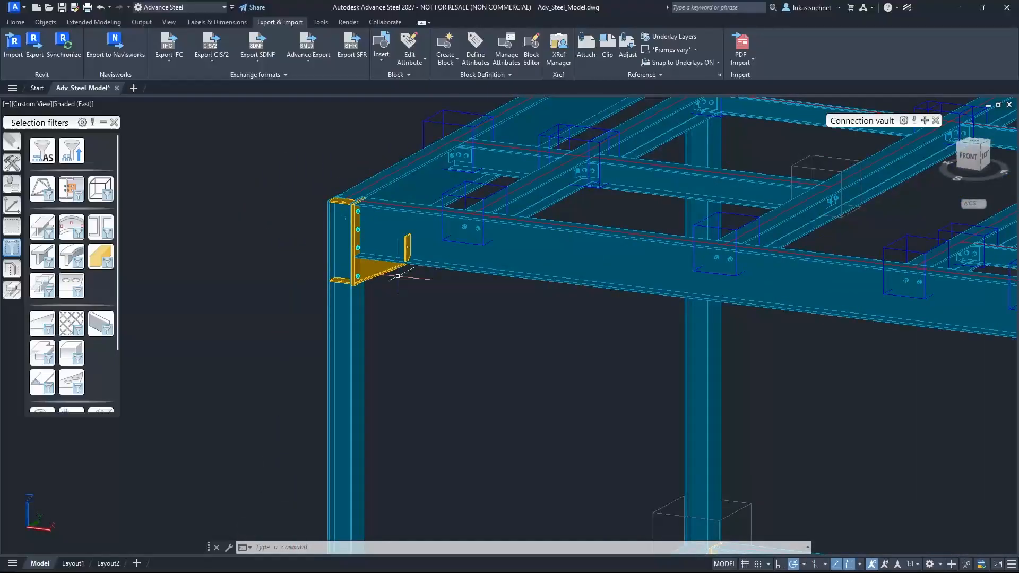
{"action": "scroll", "coordinate": [384, 272], "scroll_direction": "up", "scroll_amount": 3}
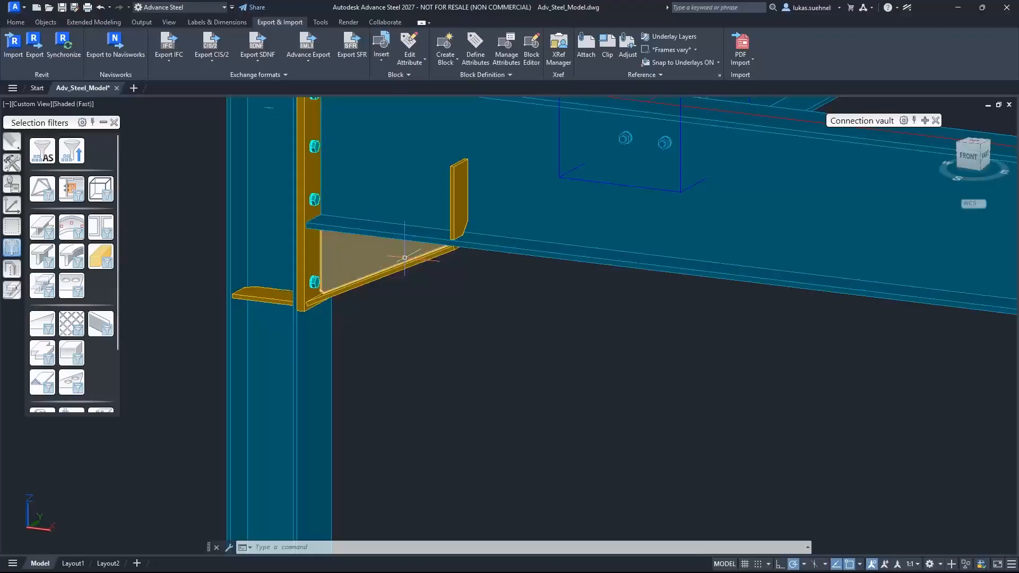
{"action": "scroll", "coordinate": [338, 296], "scroll_direction": "down", "scroll_amount": 3}
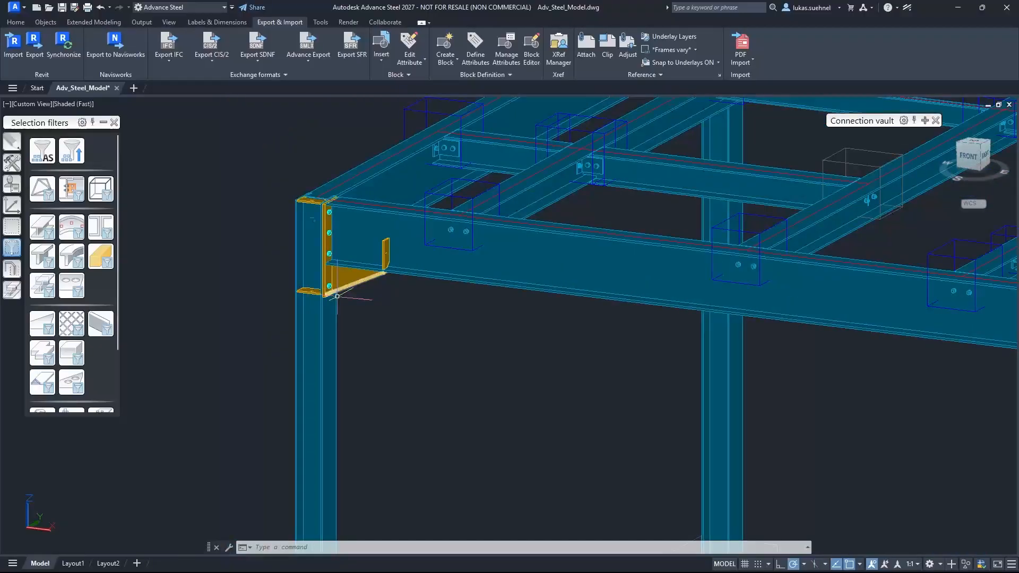
{"action": "scroll", "coordinate": [338, 295], "scroll_direction": "down", "scroll_amount": 2}
{"action": "scroll", "coordinate": [339, 282], "scroll_direction": "up", "scroll_amount": 1}
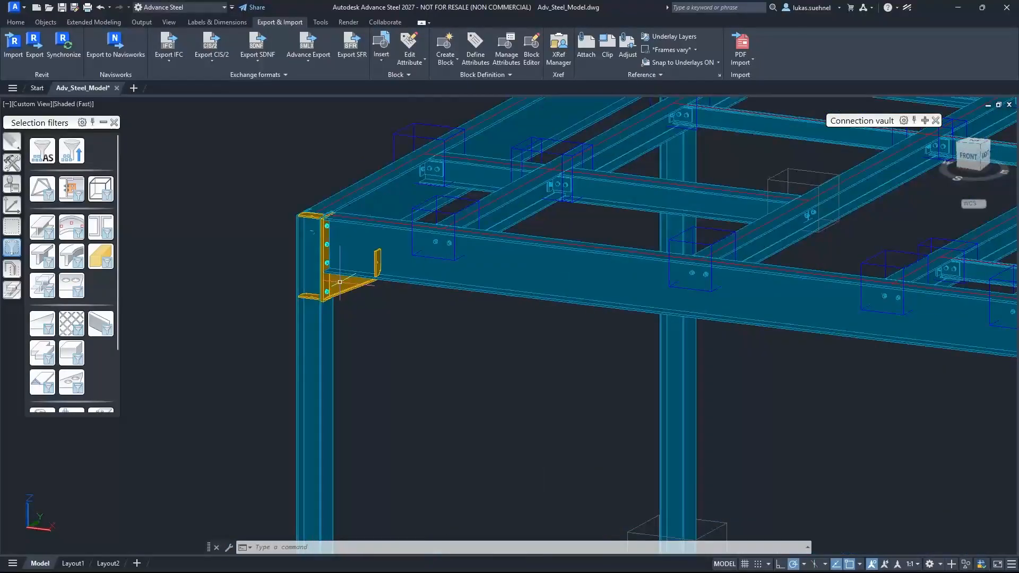
{"action": "scroll", "coordinate": [339, 281], "scroll_direction": "down", "scroll_amount": 3}
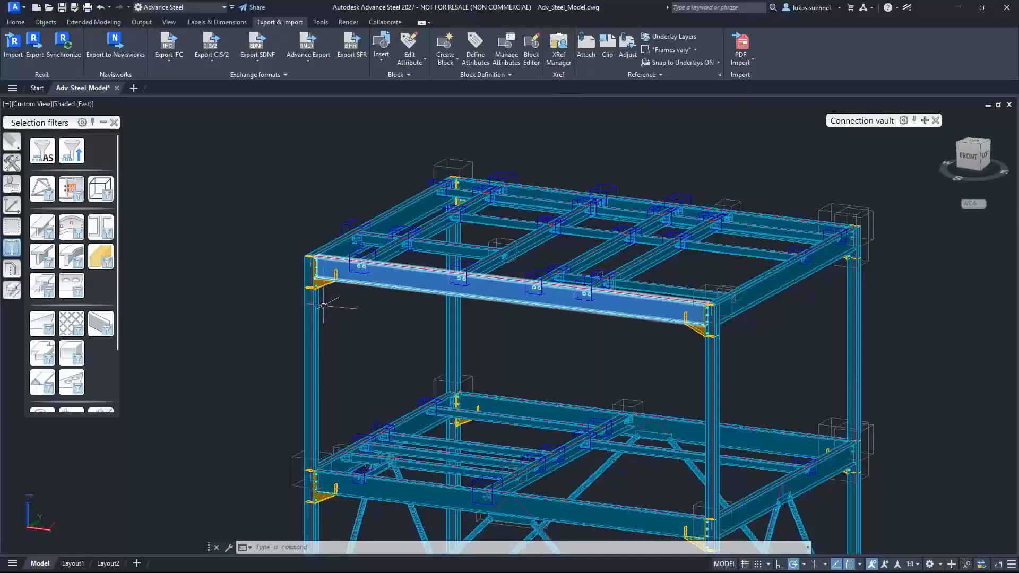
{"action": "scroll", "coordinate": [292, 193], "scroll_direction": "down", "scroll_amount": 3}
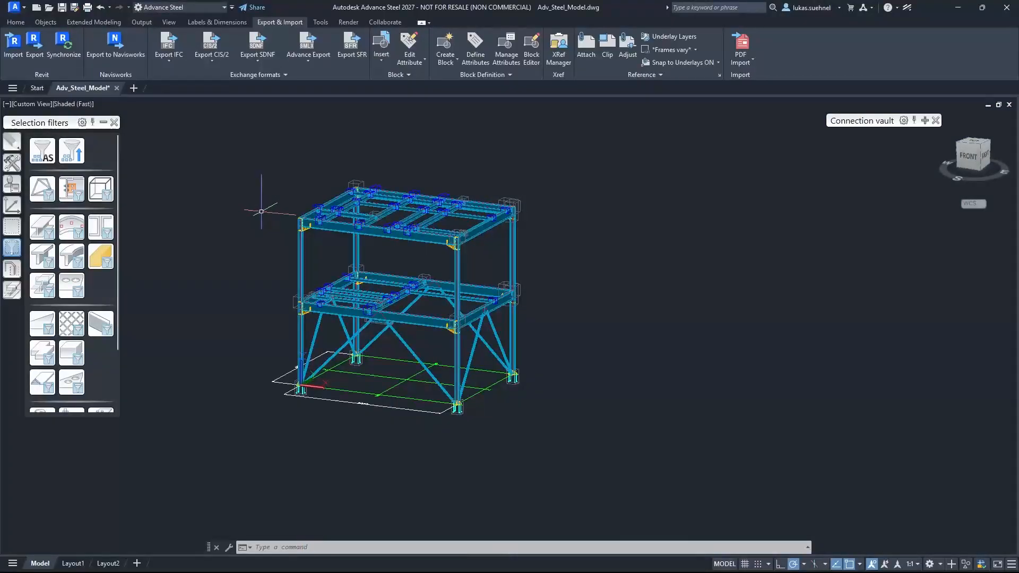
{"action": "scroll", "coordinate": [261, 212], "scroll_direction": "up", "scroll_amount": 1}
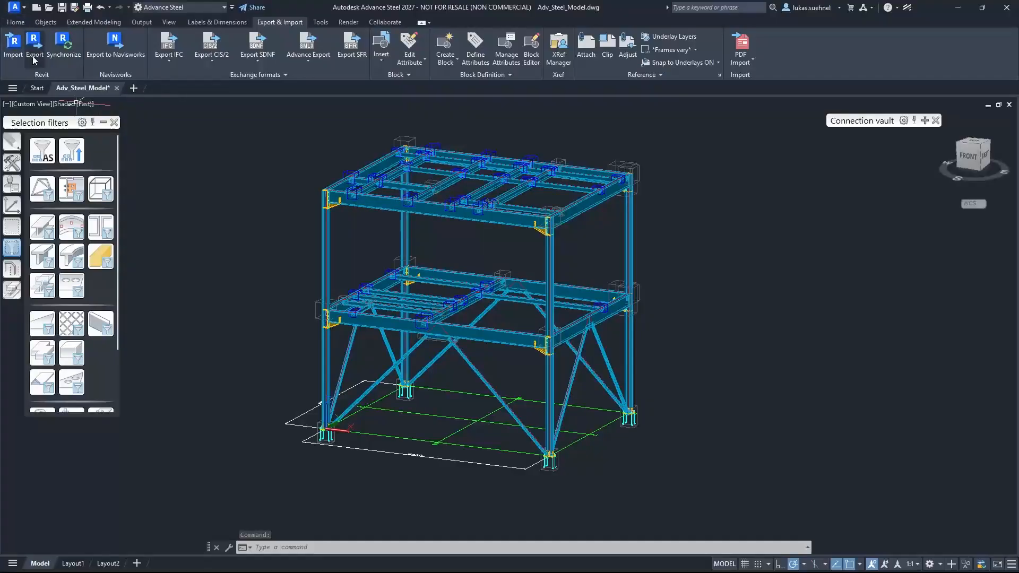
Step: Open the Model Browser to list the model's single parts
{"action": "left_click", "coordinate": [24, 21]}
{"action": "left_click", "coordinate": [27, 66]}
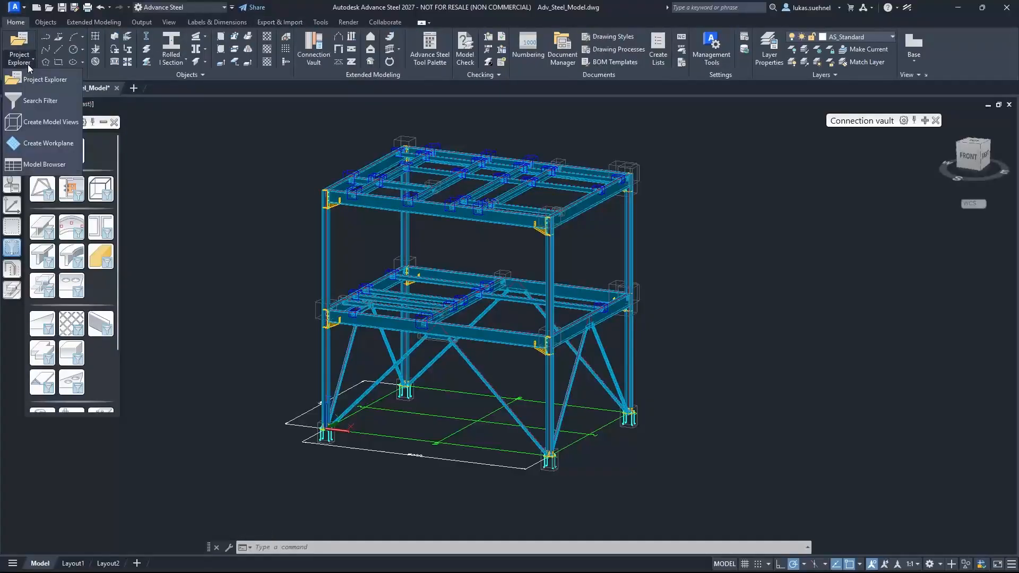
{"action": "left_click", "coordinate": [26, 165]}
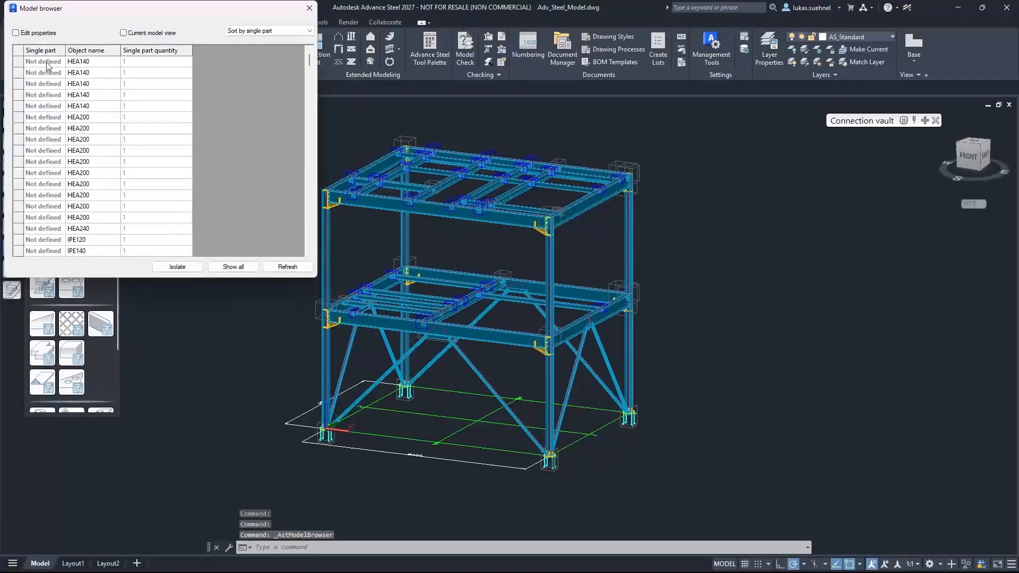
{"action": "left_click", "coordinate": [82, 50]}
{"action": "left_click", "coordinate": [97, 50]}
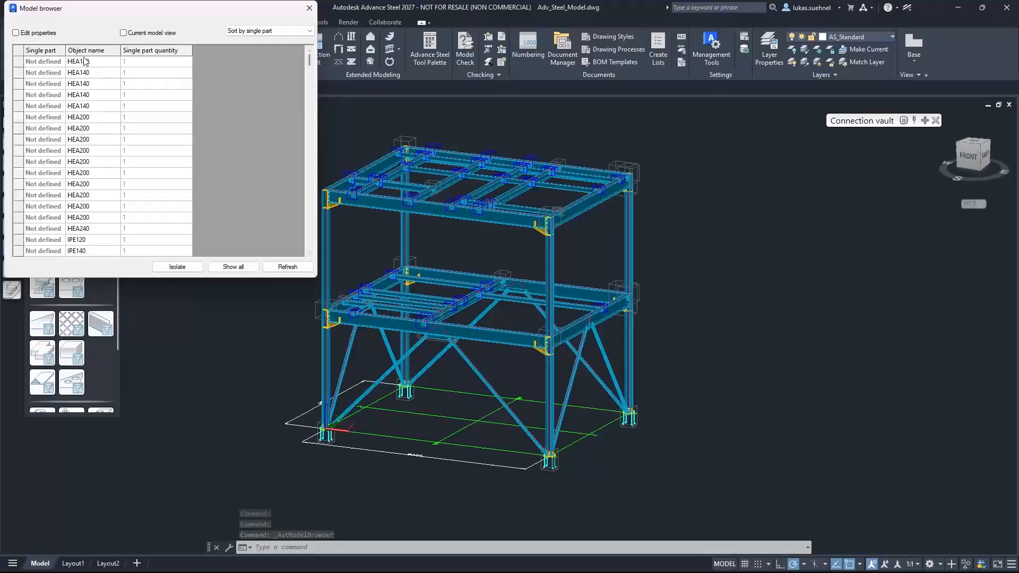
Step: Select all beam and column entries from the first HEA140 through the last IPE400 in the part list
{"action": "left_click", "coordinate": [23, 61]}
{"action": "scroll", "coordinate": [64, 135], "scroll_direction": "down", "scroll_amount": 8}
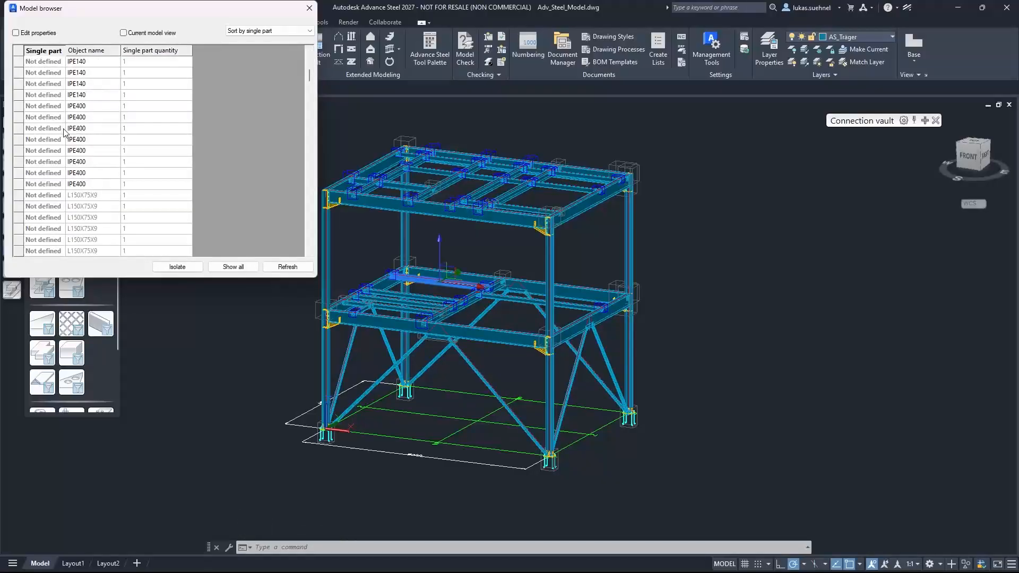
{"action": "scroll", "coordinate": [63, 139], "scroll_direction": "up", "scroll_amount": 1}
{"action": "left_click", "coordinate": [21, 153], "text": "shift"}
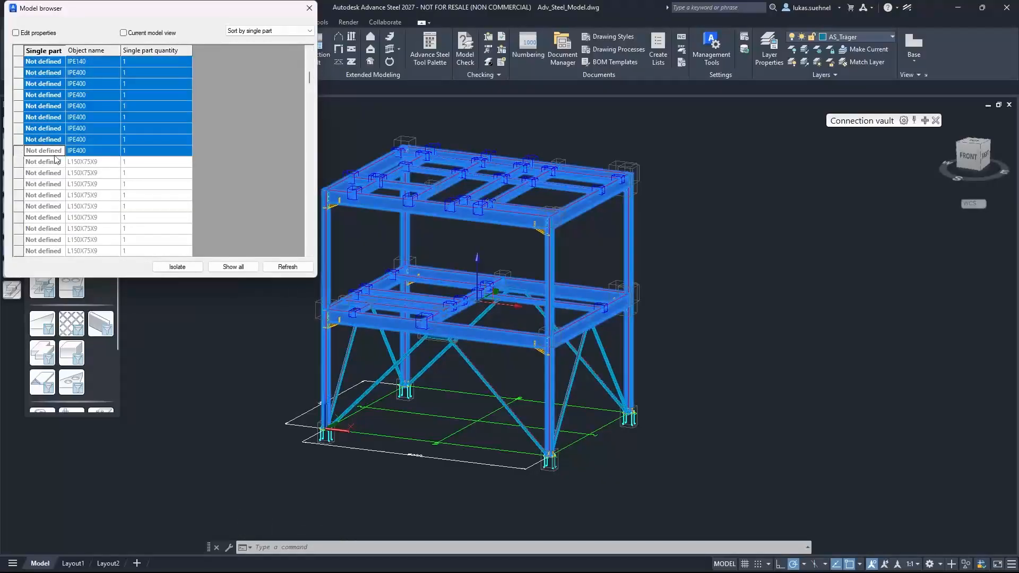
Step: Add the RO101.6X3.6 bracing tubes to the selected parts, leaving out the angles and plates
{"action": "scroll", "coordinate": [86, 186], "scroll_direction": "down", "scroll_amount": 2}
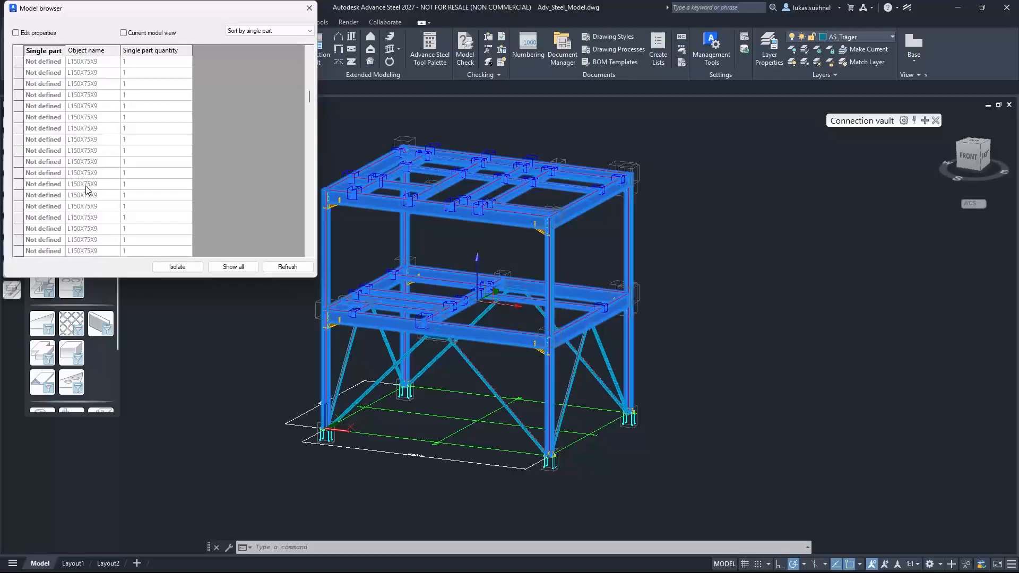
{"action": "scroll", "coordinate": [87, 189], "scroll_direction": "down", "scroll_amount": 5}
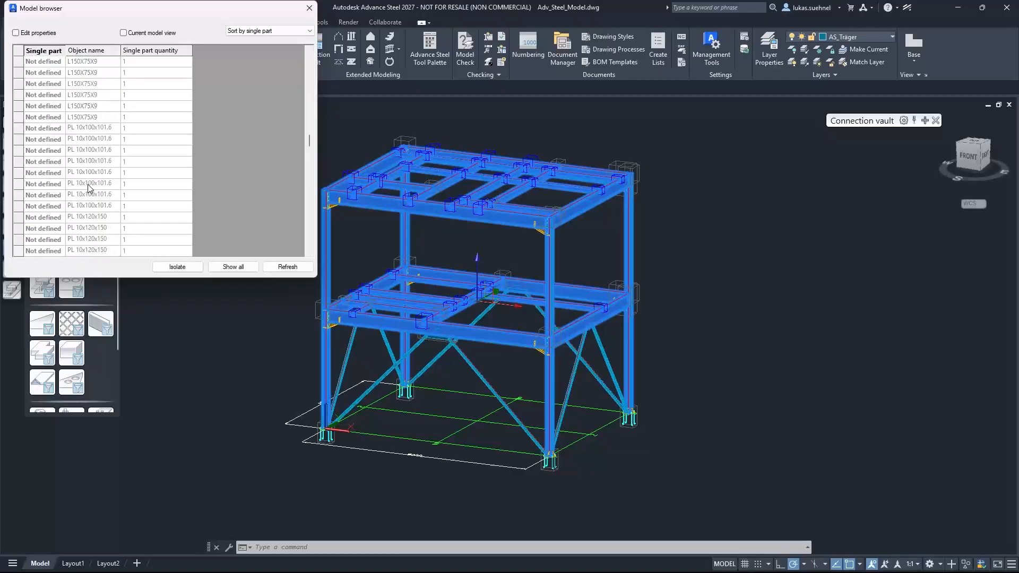
{"action": "scroll", "coordinate": [88, 188], "scroll_direction": "down", "scroll_amount": 5}
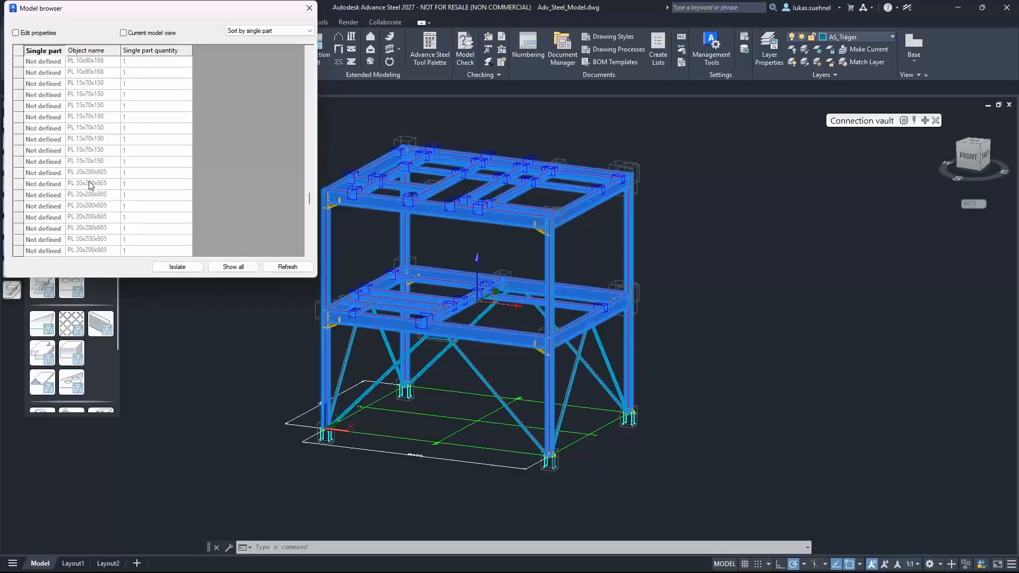
{"action": "scroll", "coordinate": [90, 184], "scroll_direction": "down", "scroll_amount": 5}
{"action": "scroll", "coordinate": [90, 185], "scroll_direction": "down", "scroll_amount": 3}
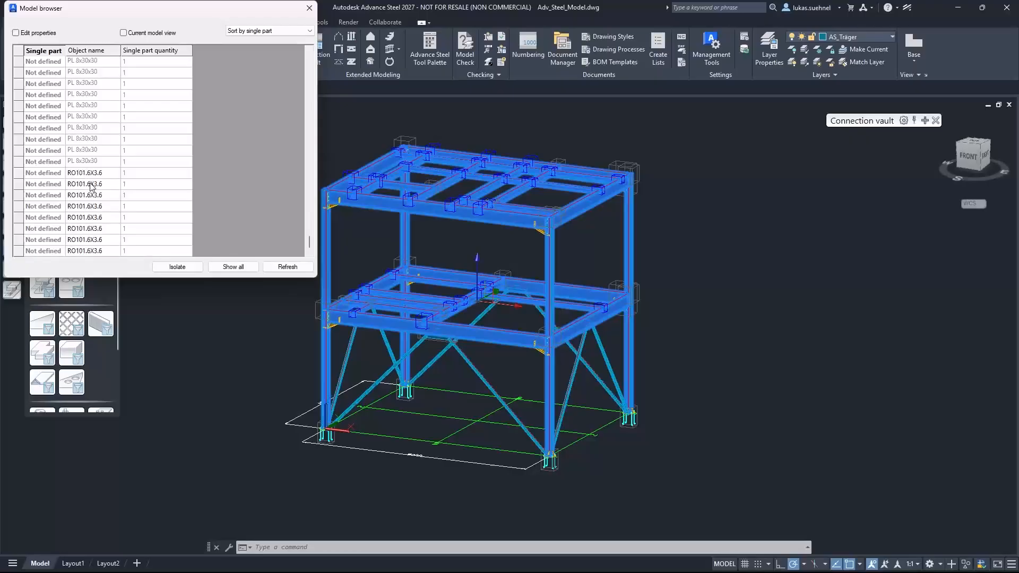
{"action": "left_click_drag", "start_coordinate": [18, 178], "coordinate": [27, 250]}
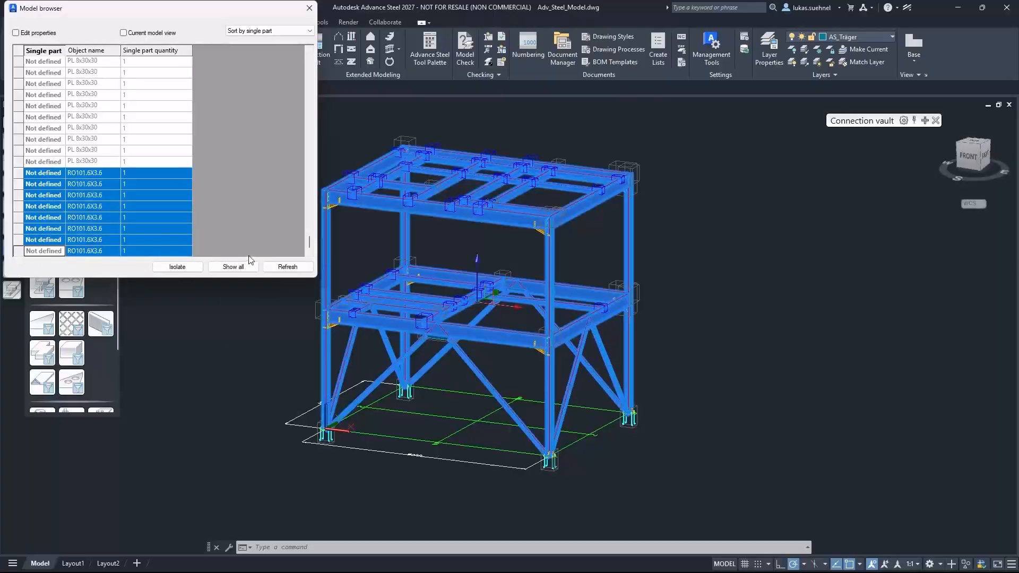
Step: Isolate the selected members in the model, close the Model Browser and clear the selection
{"action": "left_click", "coordinate": [175, 266]}
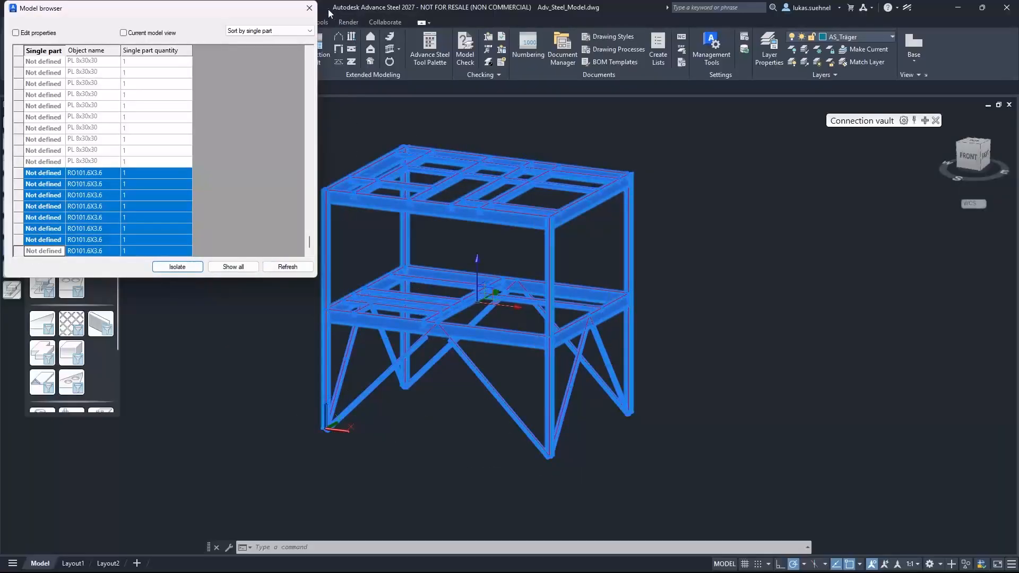
{"action": "left_click", "coordinate": [309, 8]}
{"action": "left_click", "coordinate": [726, 270]}
{"action": "key", "text": "Escape"}
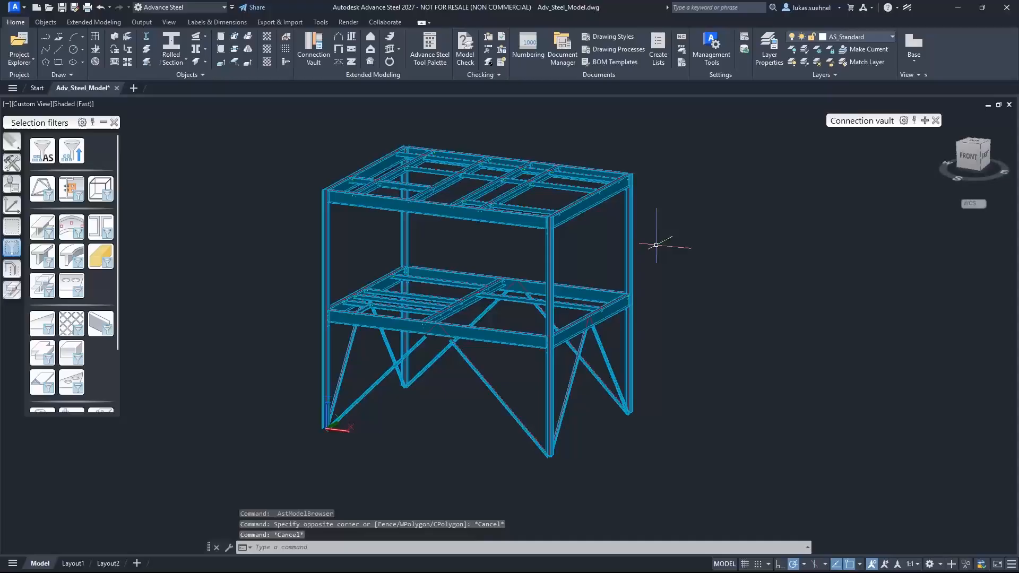
Step: Inspect the isolated members up close around the upper floor's beam joints, and view the whole frame
{"action": "scroll", "coordinate": [298, 187], "scroll_direction": "up", "scroll_amount": 5}
{"action": "scroll", "coordinate": [542, 184], "scroll_direction": "down", "scroll_amount": 2}
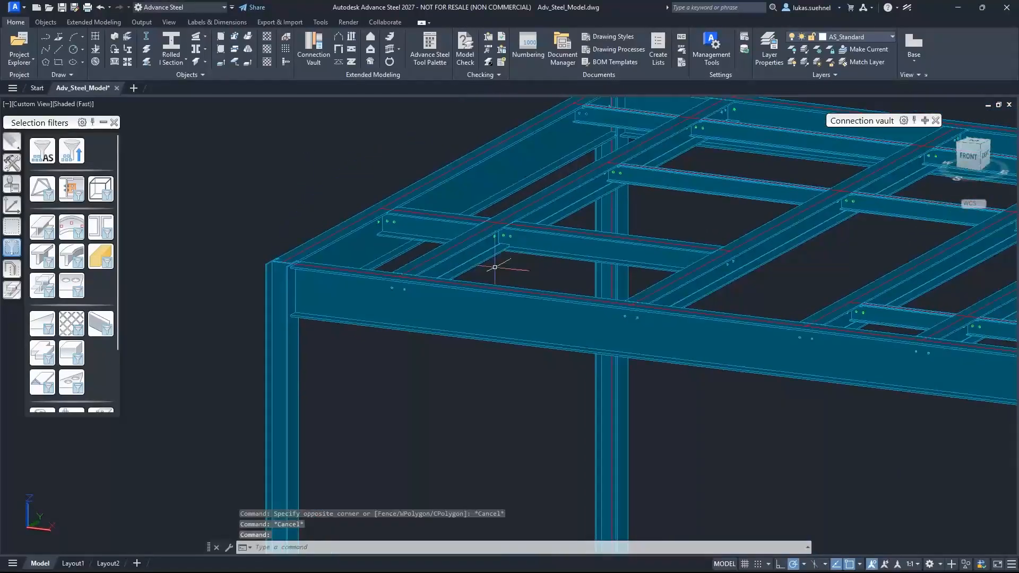
{"action": "scroll", "coordinate": [364, 200], "scroll_direction": "up", "scroll_amount": 5}
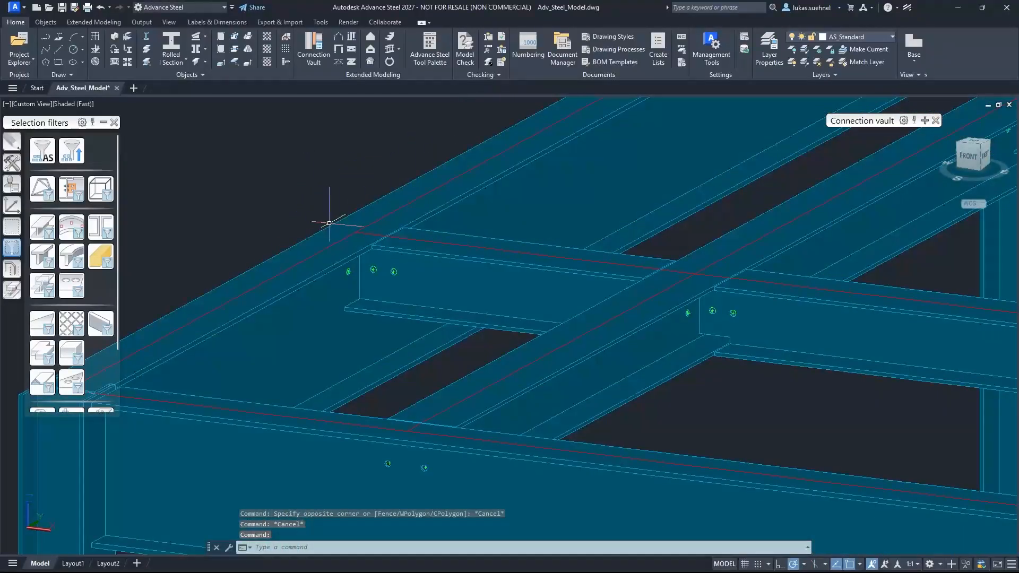
{"action": "scroll", "coordinate": [336, 221], "scroll_direction": "down", "scroll_amount": 5}
{"action": "scroll", "coordinate": [367, 216], "scroll_direction": "down", "scroll_amount": 3}
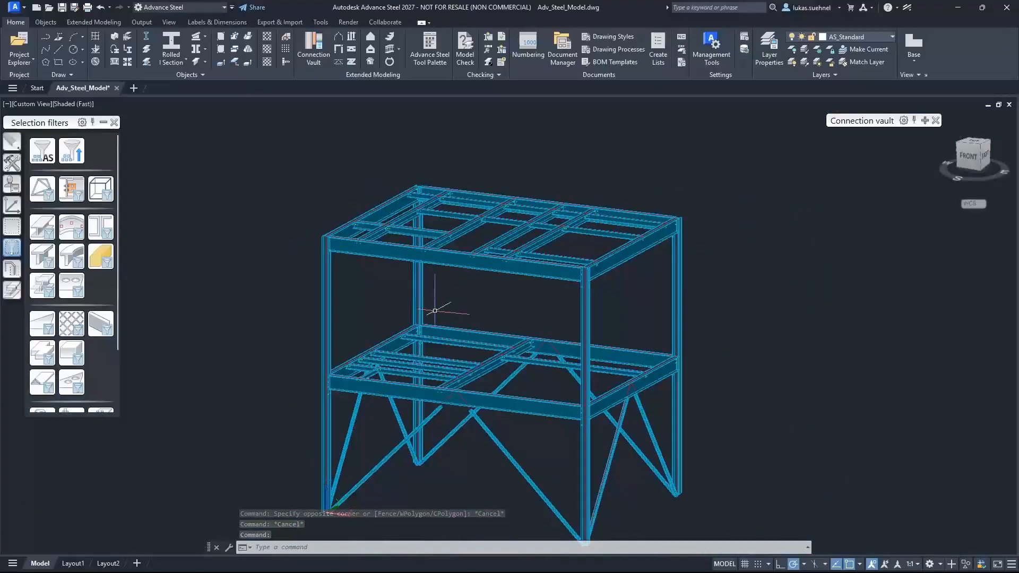
{"action": "middle_click_drag", "start_coordinate": [438, 307], "coordinate": [416, 266], "text": "shift"}
{"action": "scroll", "coordinate": [375, 230], "scroll_direction": "up", "scroll_amount": 2}
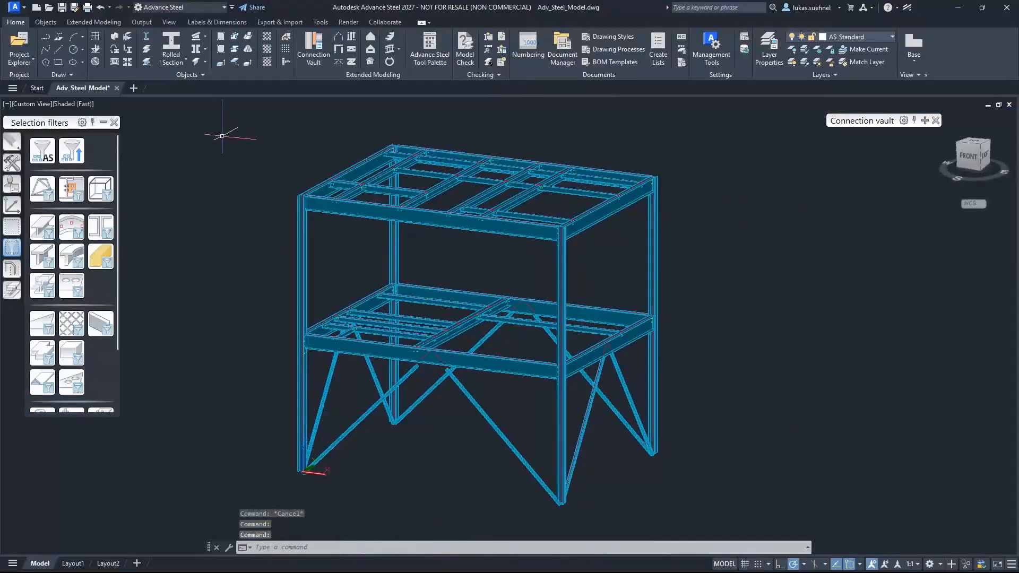
Step: Select all isolated frame members and save their SDNF export to the Desktop as Adv_Steel_Model_Test.sdnf in SDNF Version 3.0 format
{"action": "left_click", "coordinate": [209, 129]}
{"action": "left_click", "coordinate": [730, 506]}
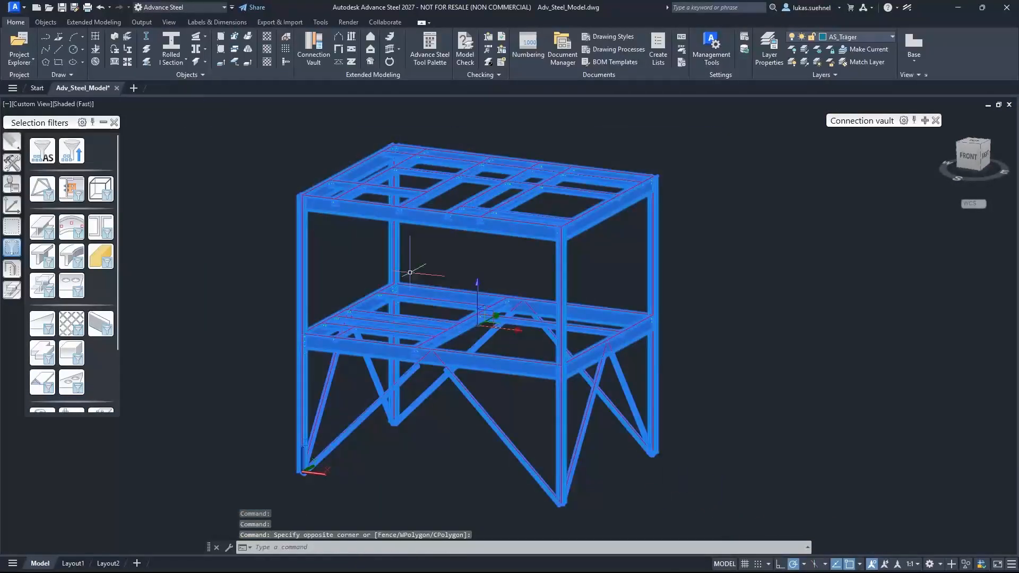
{"action": "left_click", "coordinate": [280, 22]}
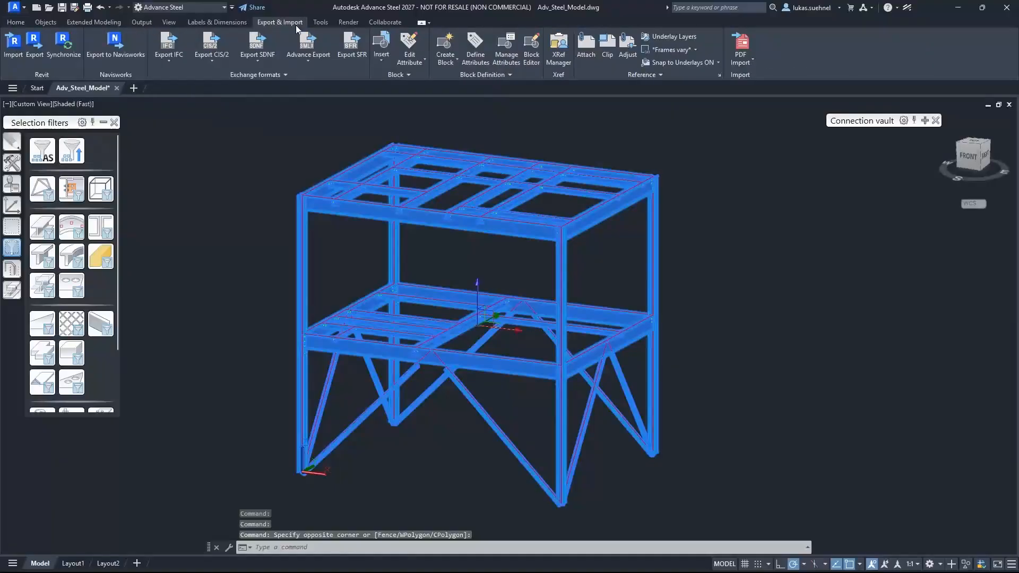
{"action": "left_click", "coordinate": [257, 43]}
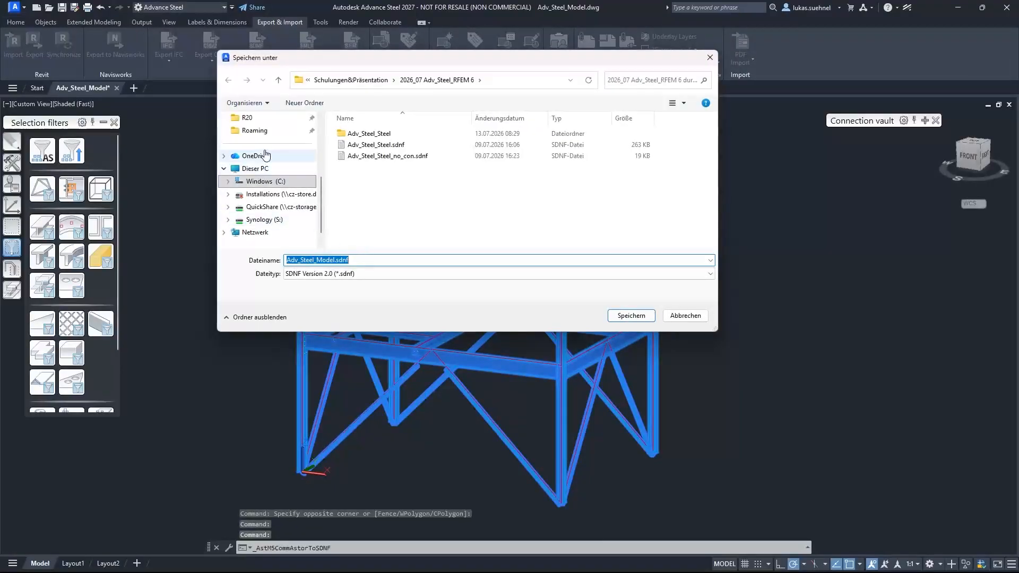
{"action": "left_click", "coordinate": [253, 170]}
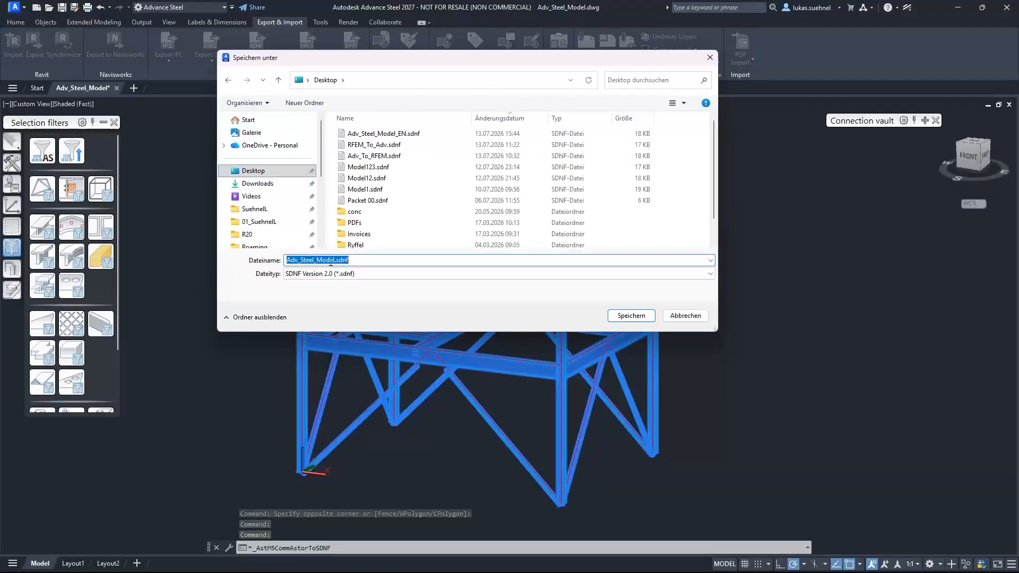
{"action": "left_click", "coordinate": [333, 260]}
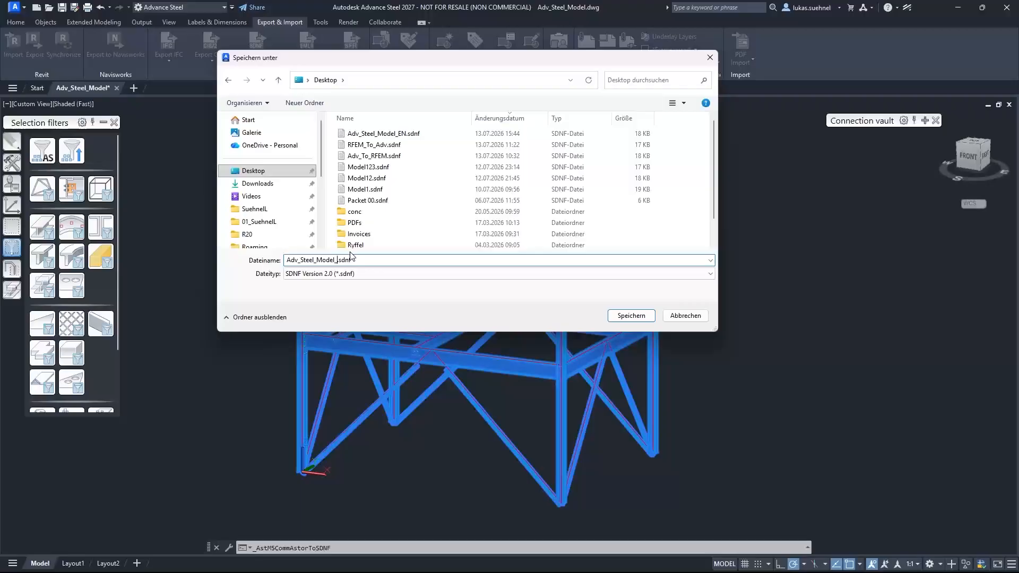
{"action": "left_click", "coordinate": [363, 274]}
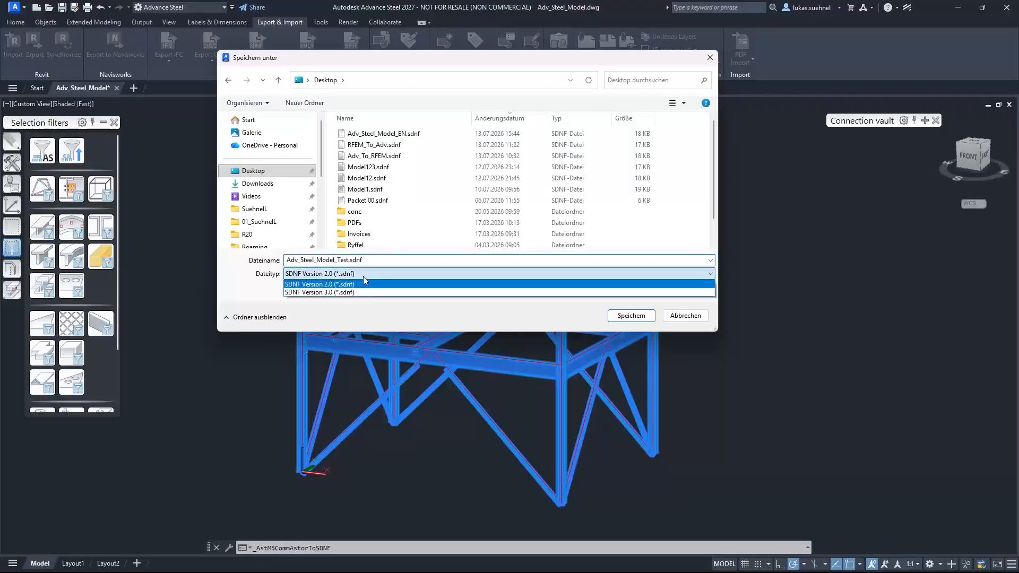
{"action": "left_click", "coordinate": [301, 292]}
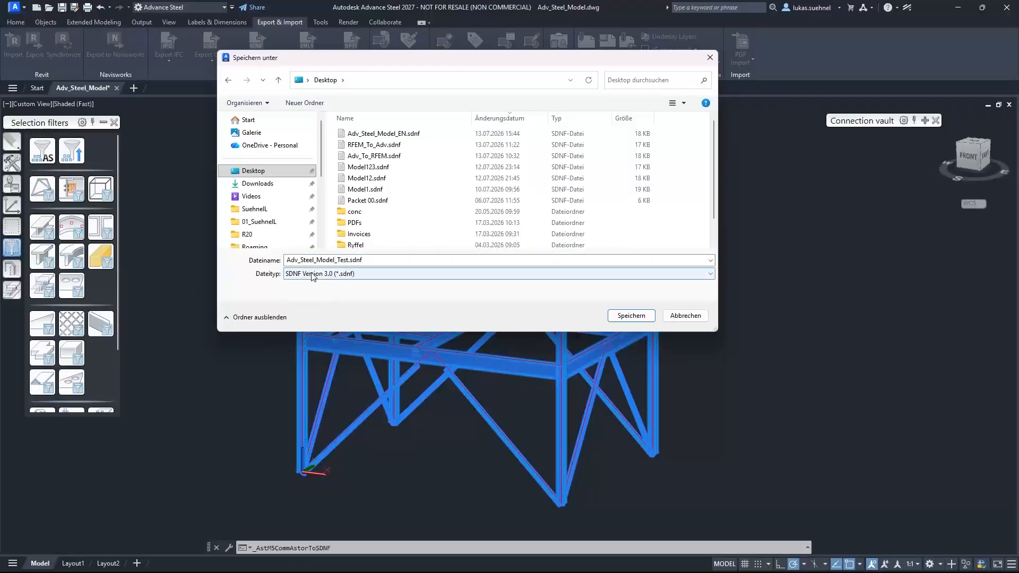
{"action": "left_click", "coordinate": [636, 320]}
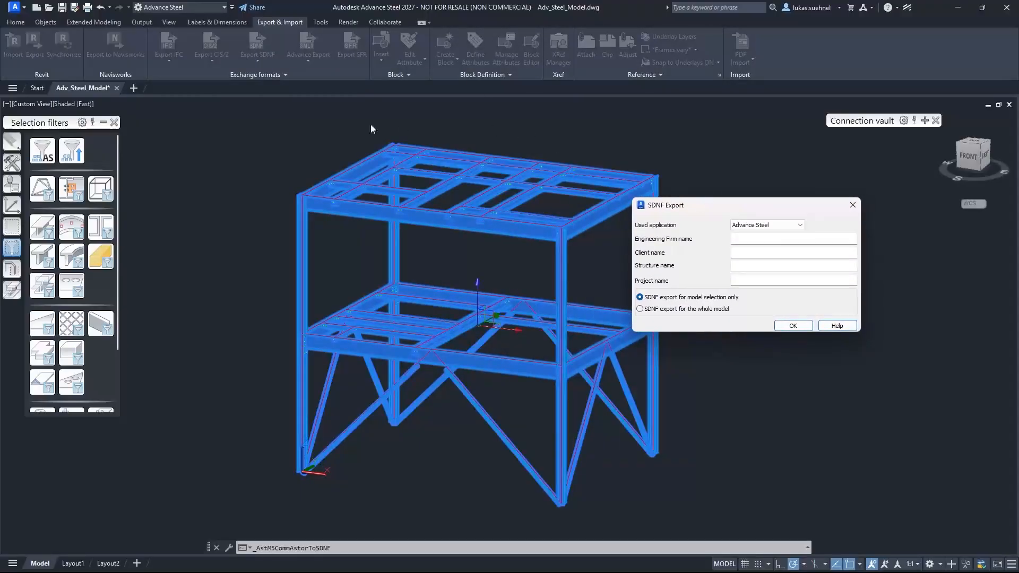
Step: Limit the SDNF export to the model selection only and run it
{"action": "left_click", "coordinate": [683, 311]}
{"action": "left_click", "coordinate": [678, 301]}
{"action": "left_click", "coordinate": [796, 327]}
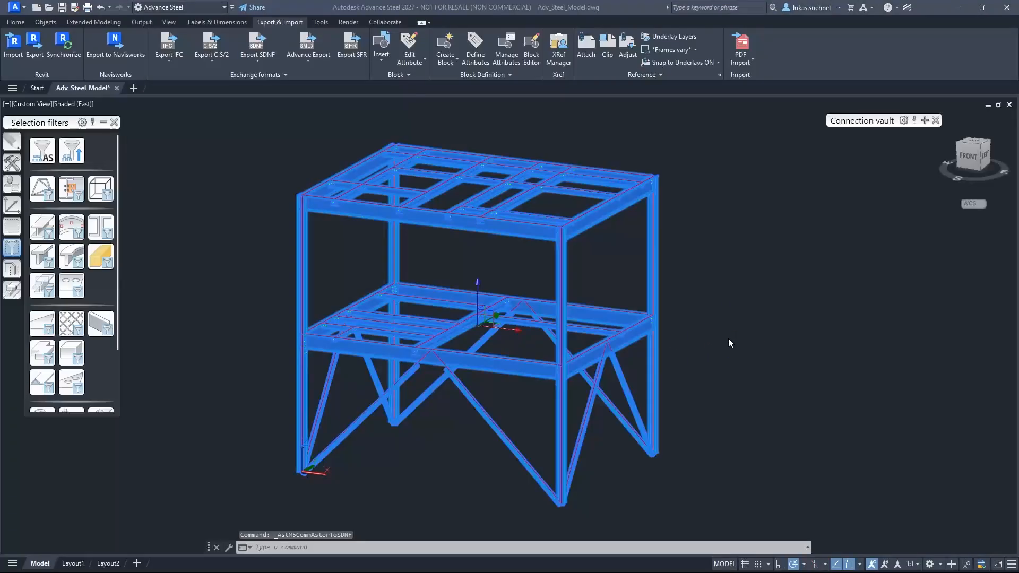
Step: Switch to Dlubal RFEM and open Adv_Steel_Model_Test.sdnf from the Desktop for SDNF import
{"action": "key", "text": "alt+Tab"}
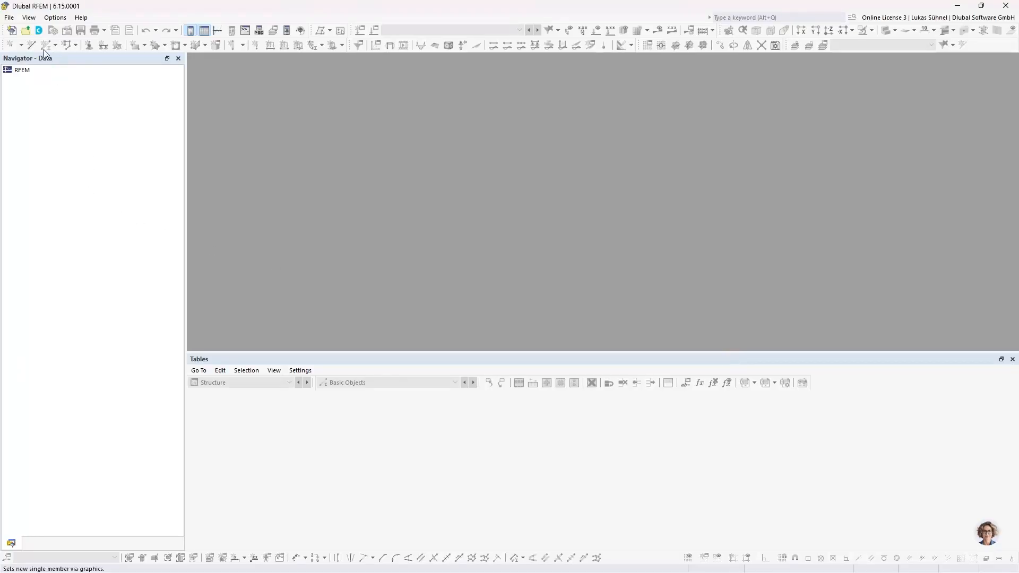
{"action": "left_click", "coordinate": [9, 18]}
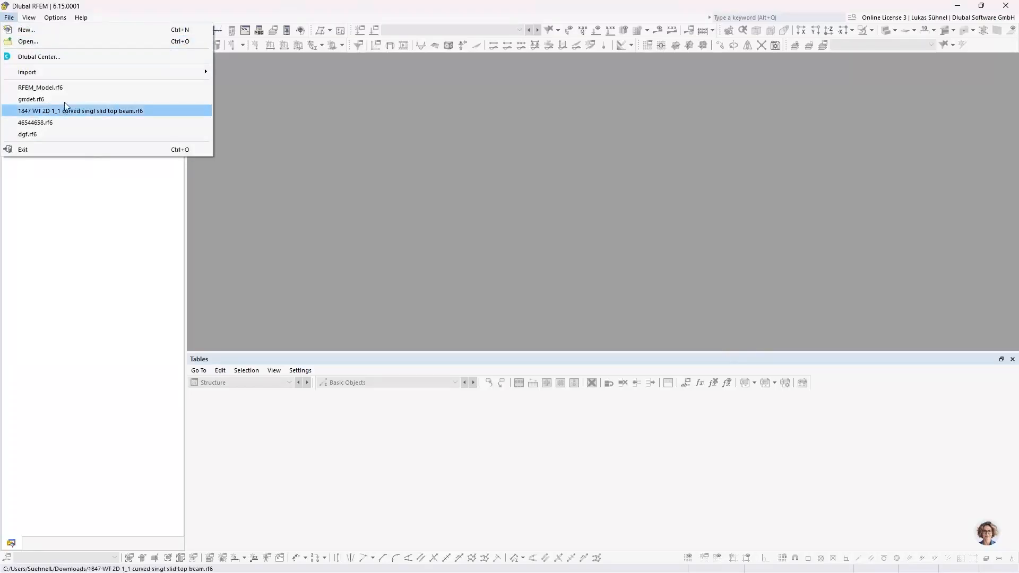
{"action": "mouse_move", "coordinate": [50, 72]}
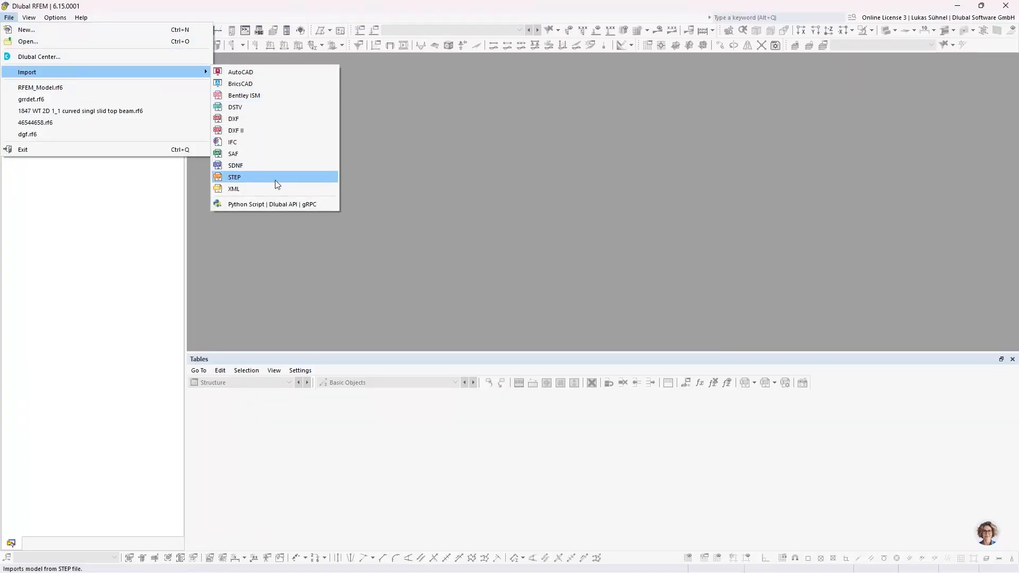
{"action": "left_click", "coordinate": [238, 164]}
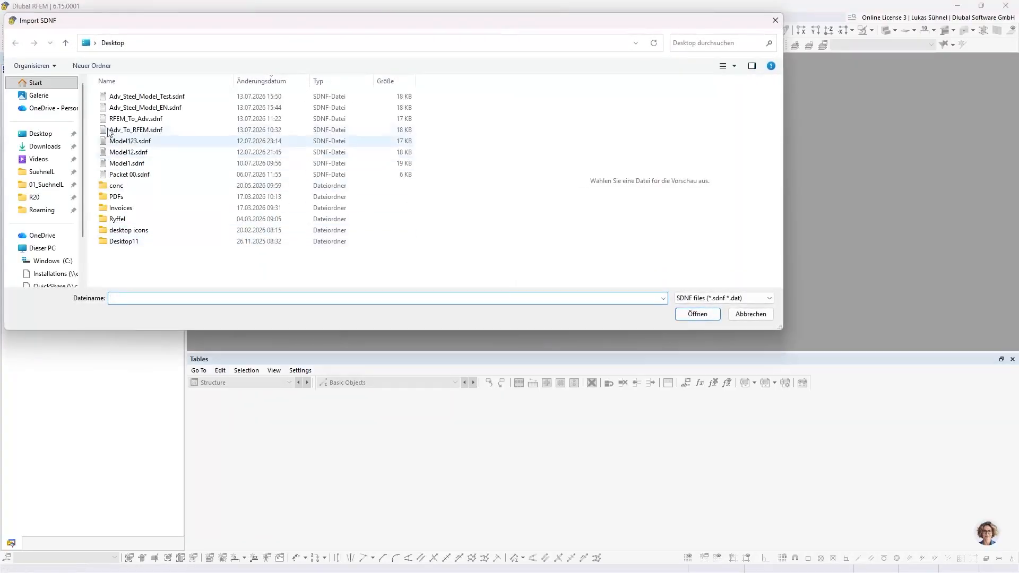
{"action": "left_click", "coordinate": [170, 96]}
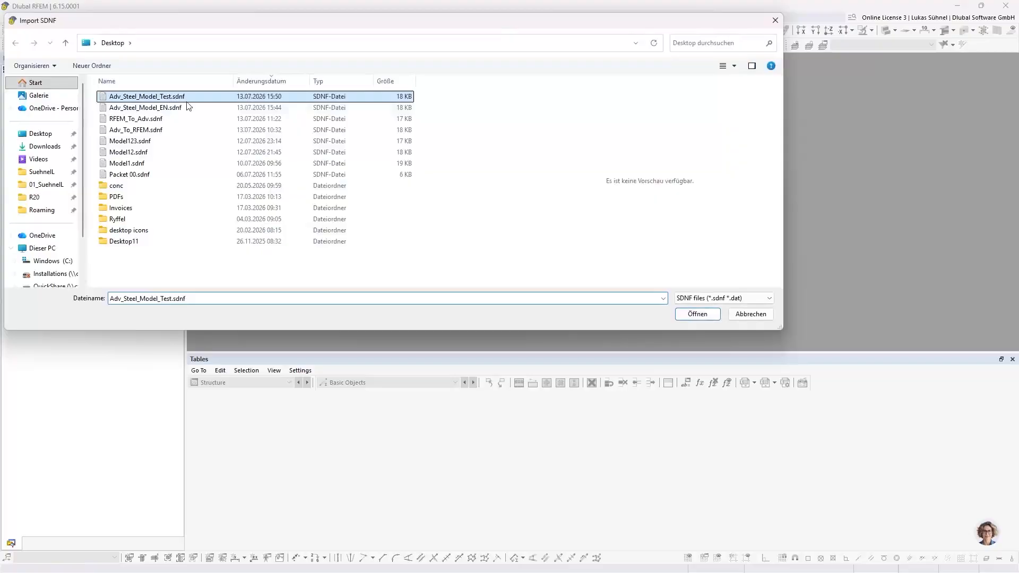
{"action": "left_click", "coordinate": [696, 314]}
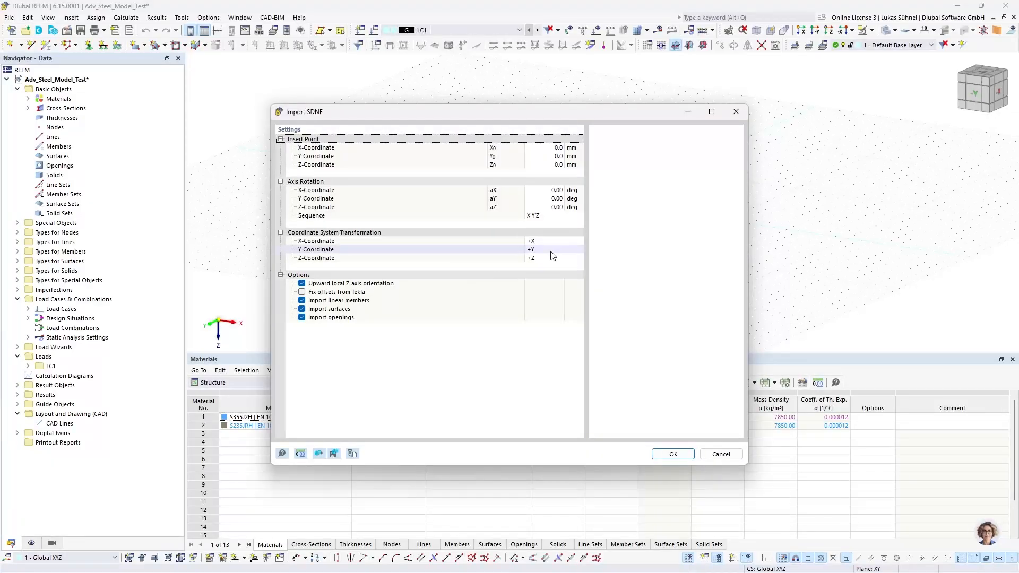
Step: Set the coordinate system transformation to -Y for the Y-coordinate and -Z for the Z-coordinate, and accept the SDNF import settings
{"action": "left_click", "coordinate": [551, 250]}
{"action": "left_click", "coordinate": [552, 250]}
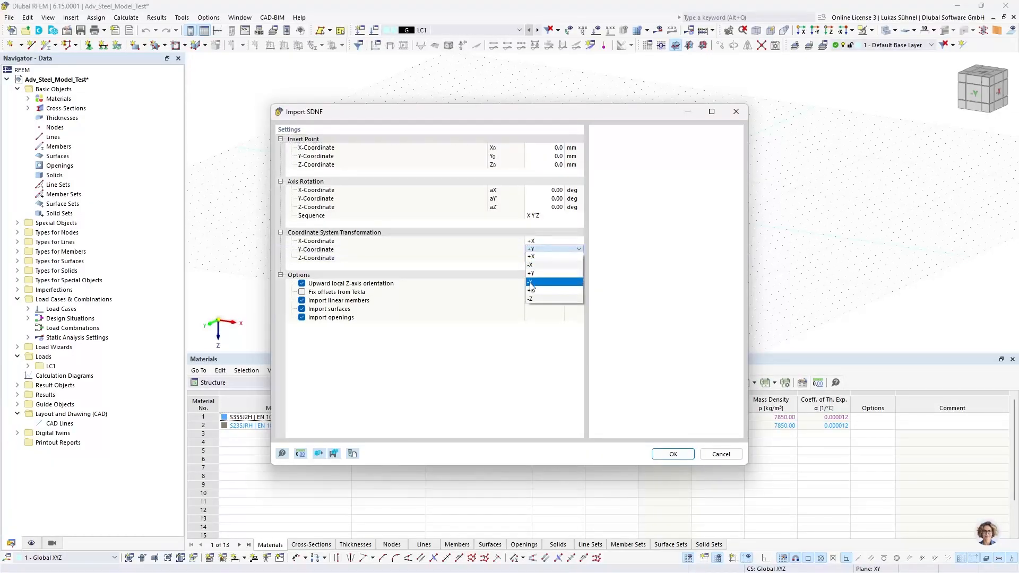
{"action": "left_click", "coordinate": [531, 286]}
{"action": "left_click", "coordinate": [549, 258]}
{"action": "left_click", "coordinate": [550, 258]}
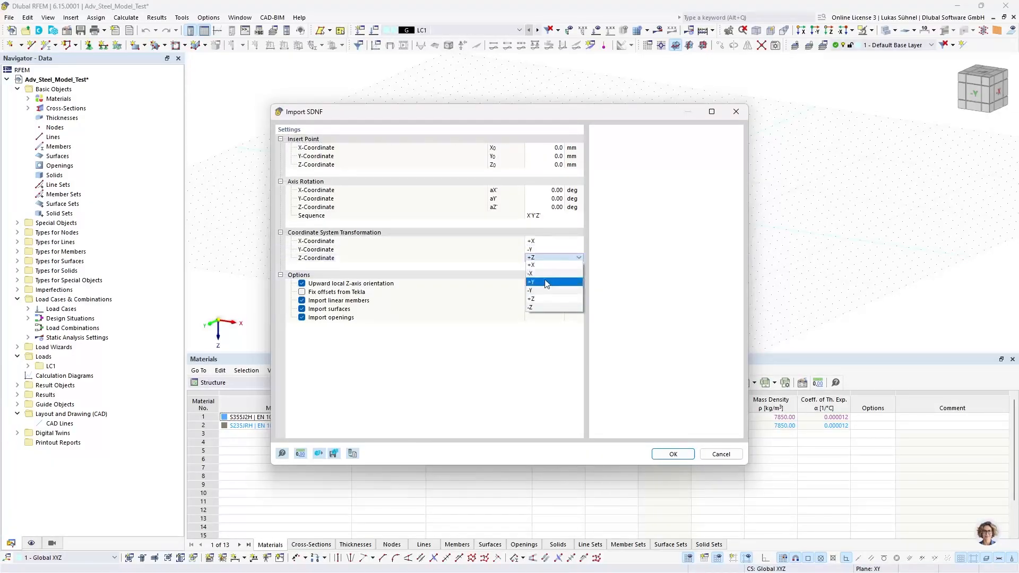
{"action": "left_click", "coordinate": [539, 309]}
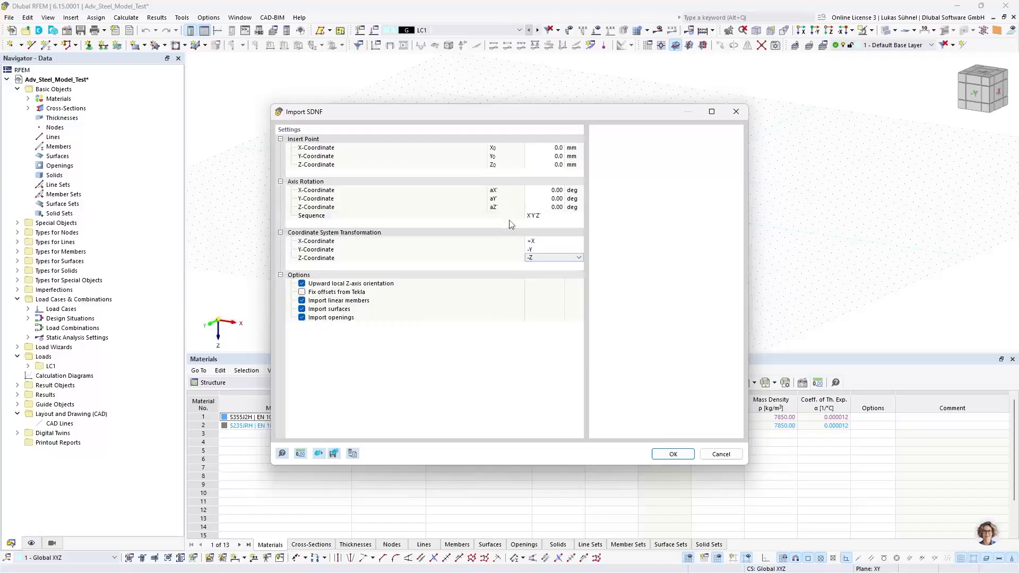
{"action": "left_click_drag", "start_coordinate": [455, 112], "coordinate": [500, 89]}
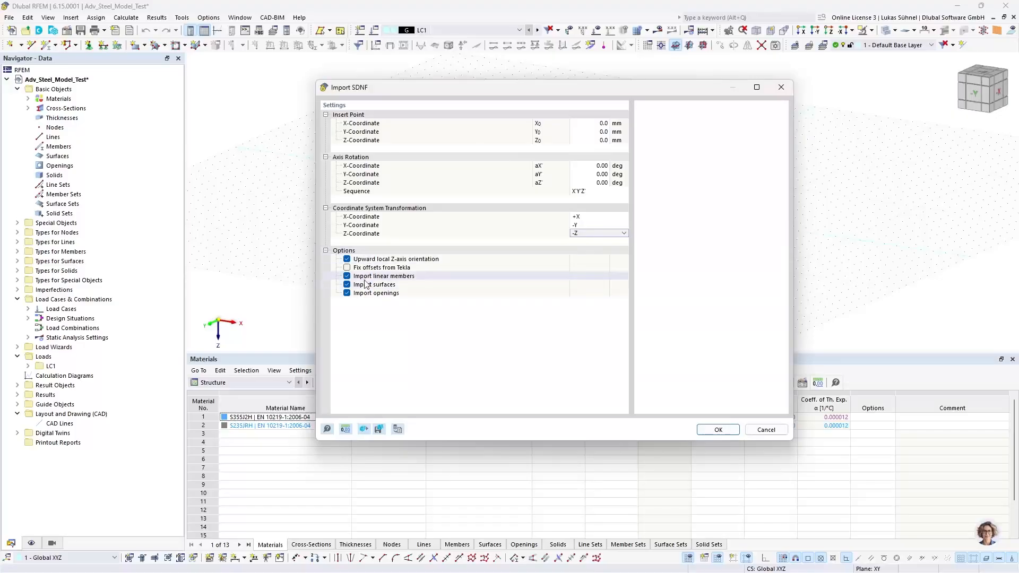
{"action": "left_click", "coordinate": [717, 430]}
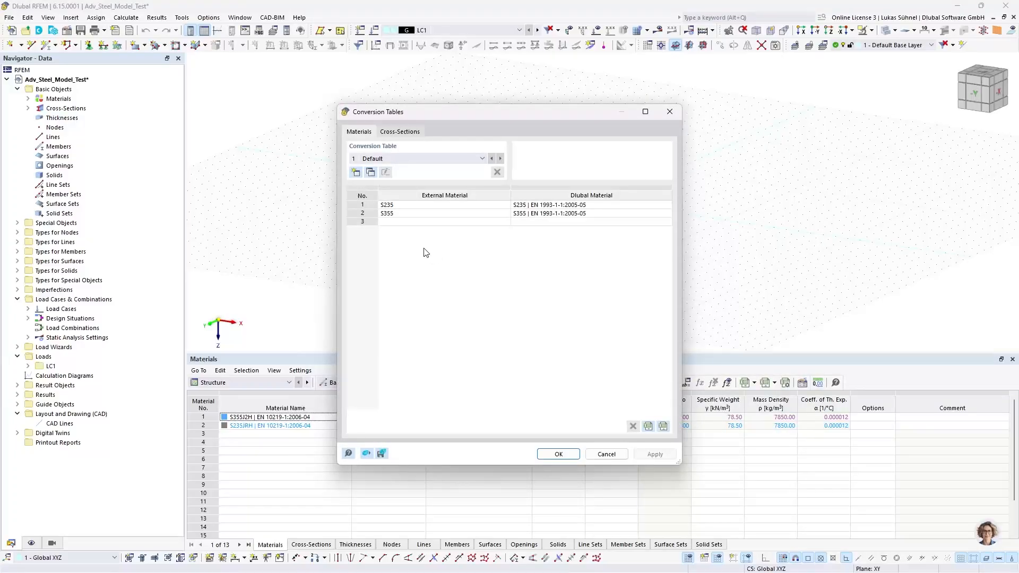
Step: Examine how the external materials and cross-sections are mapped to Dlubal ones in the default conversion tables
{"action": "left_click", "coordinate": [398, 214]}
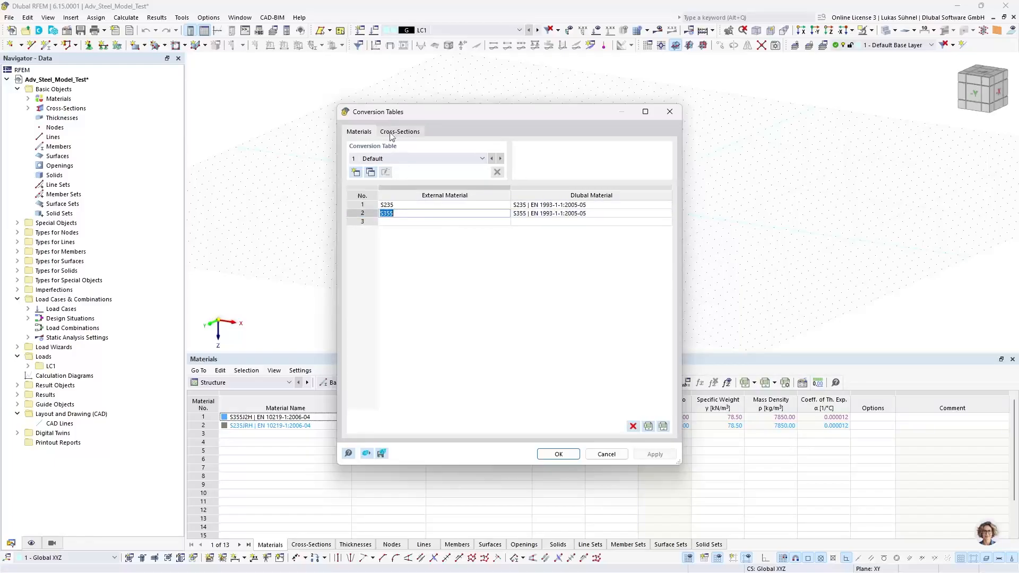
{"action": "left_click", "coordinate": [386, 131]}
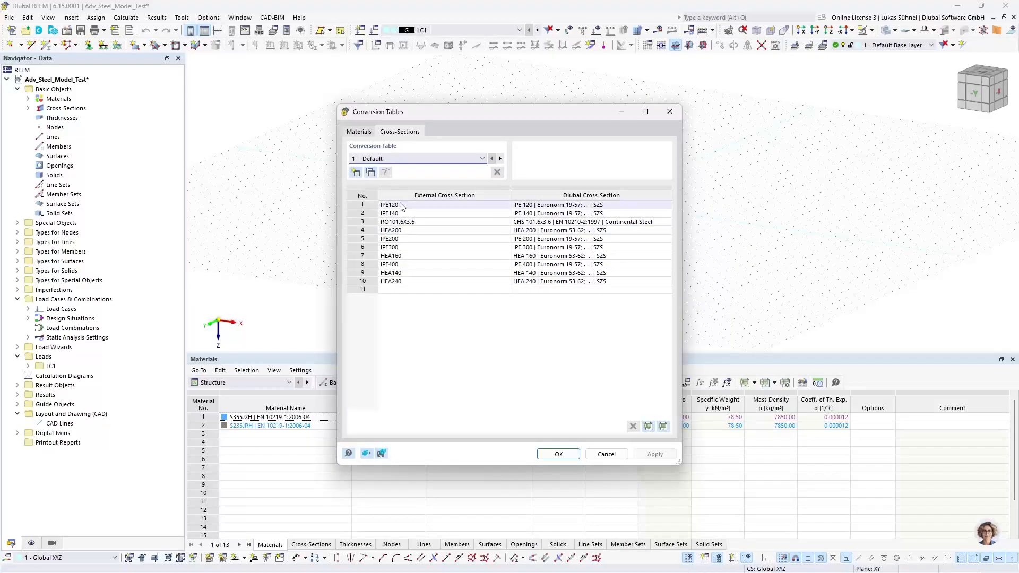
{"action": "left_click", "coordinate": [366, 133]}
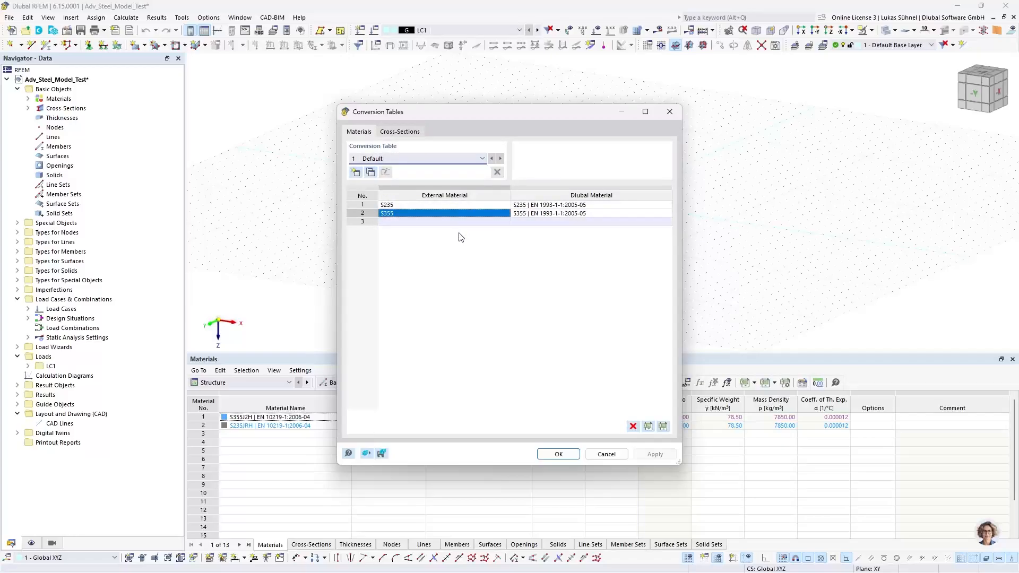
{"action": "left_click", "coordinate": [441, 204], "text": "shift"}
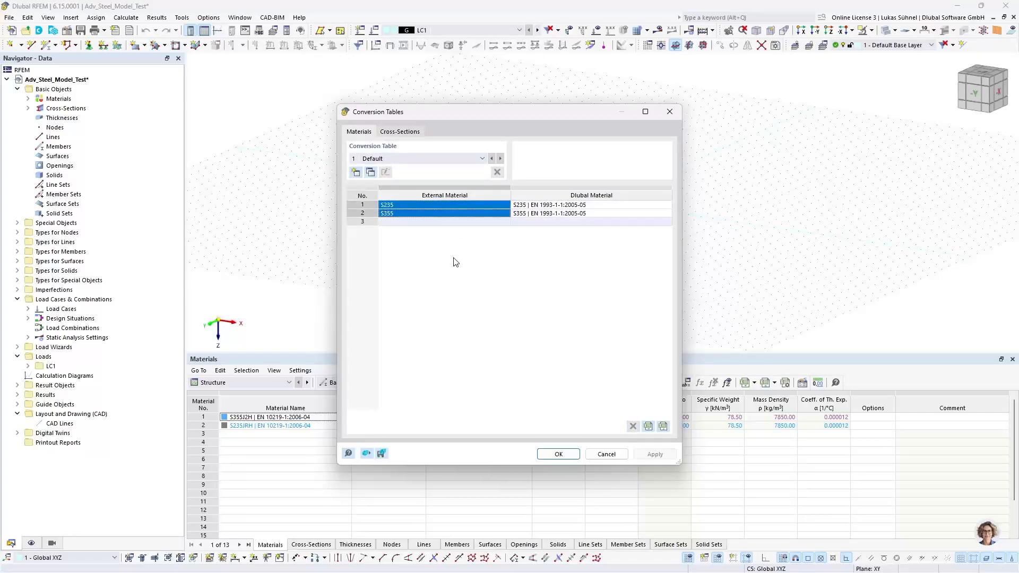
{"action": "left_click", "coordinate": [416, 221]}
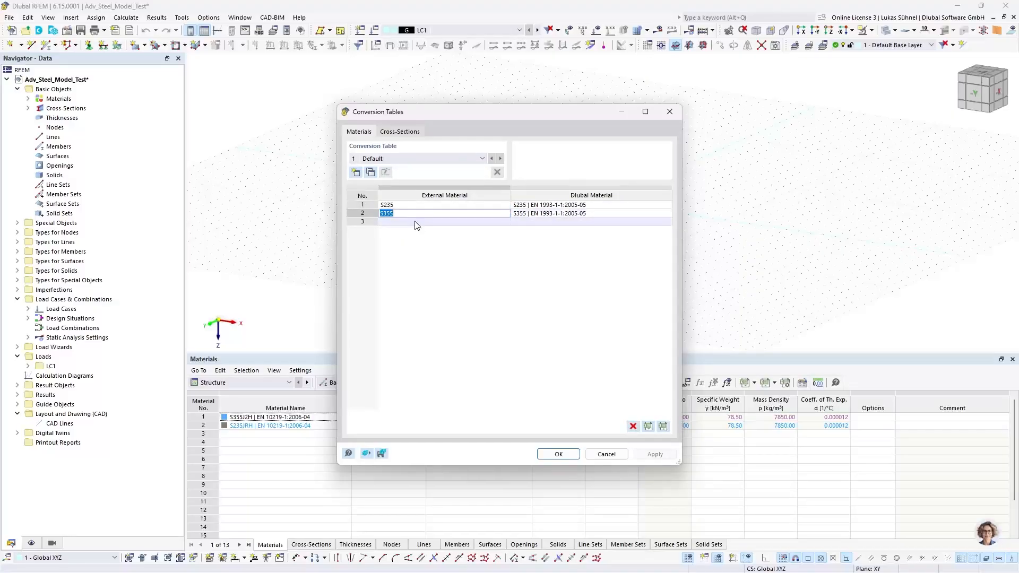
{"action": "left_click", "coordinate": [392, 132]}
{"action": "left_click_drag", "start_coordinate": [412, 204], "coordinate": [412, 282]}
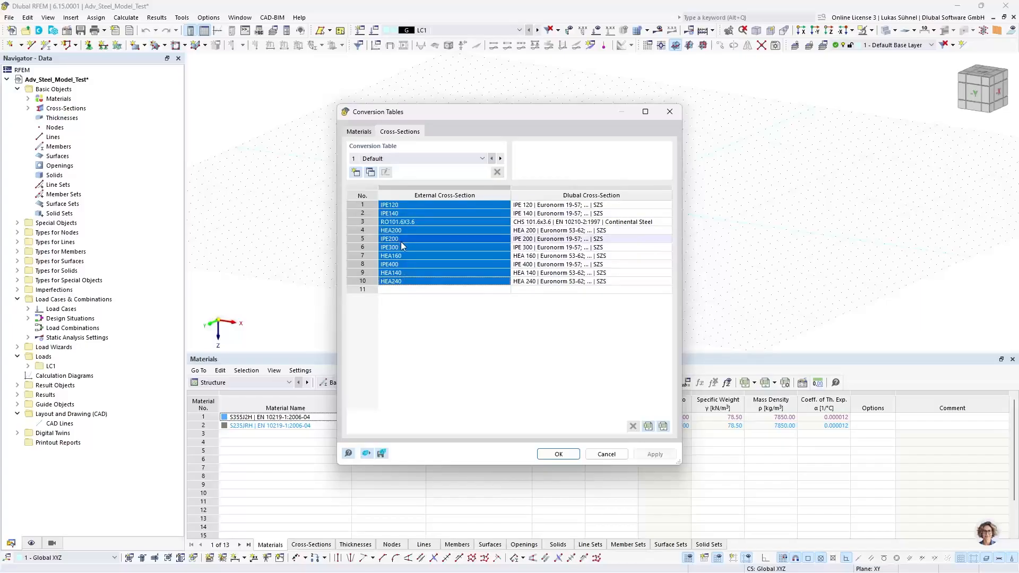
{"action": "left_click_drag", "start_coordinate": [546, 205], "coordinate": [546, 282]}
{"action": "left_click", "coordinate": [499, 328]}
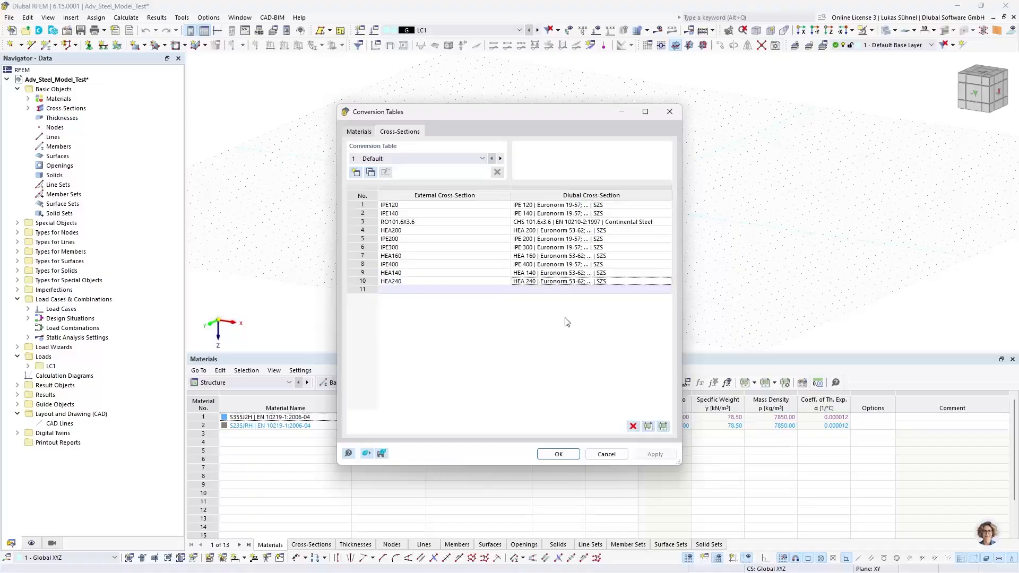
Step: View the cross-section library for the IPE120 assignment, close it without choosing a section, and review the assigned Dlubal cross-sections
{"action": "left_click", "coordinate": [571, 207]}
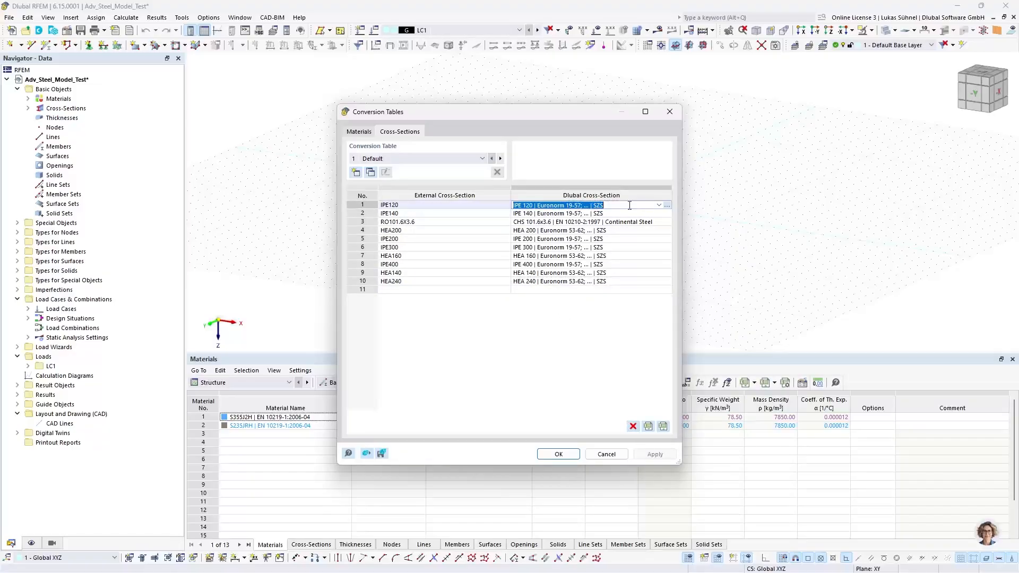
{"action": "left_click", "coordinate": [670, 205]}
{"action": "left_click", "coordinate": [752, 100]}
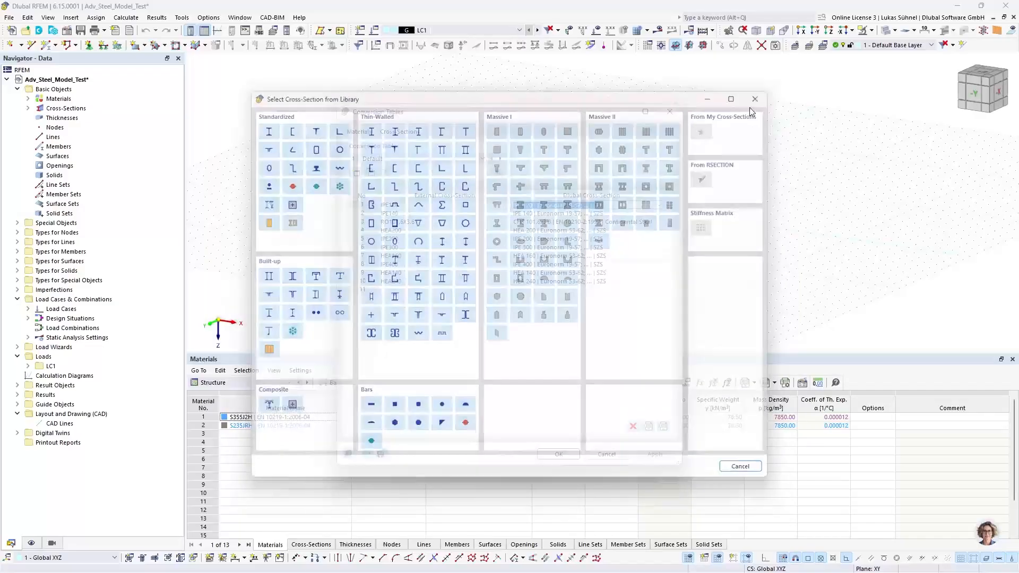
{"action": "left_click_drag", "start_coordinate": [403, 205], "coordinate": [420, 299]}
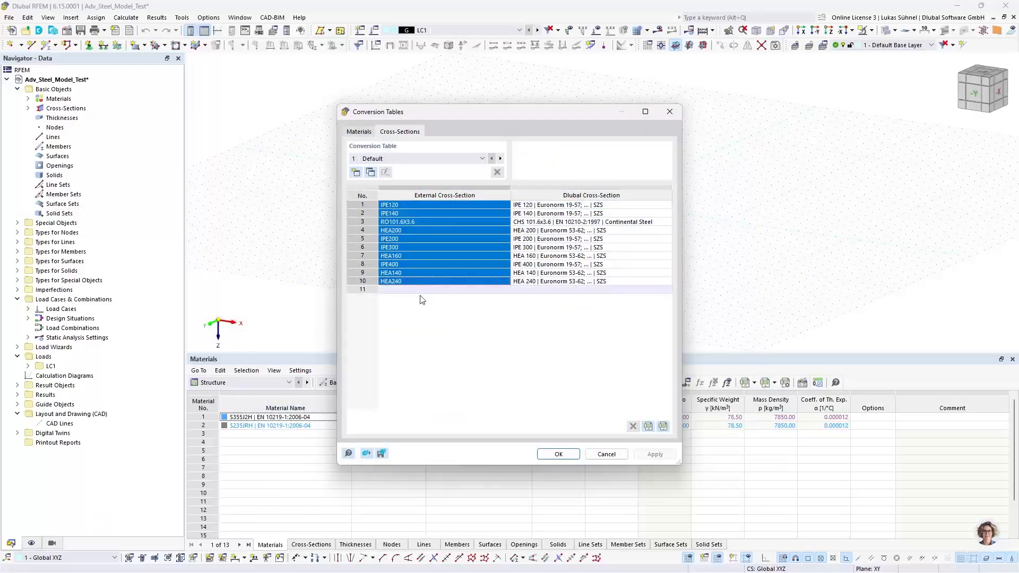
{"action": "left_click", "coordinate": [552, 212]}
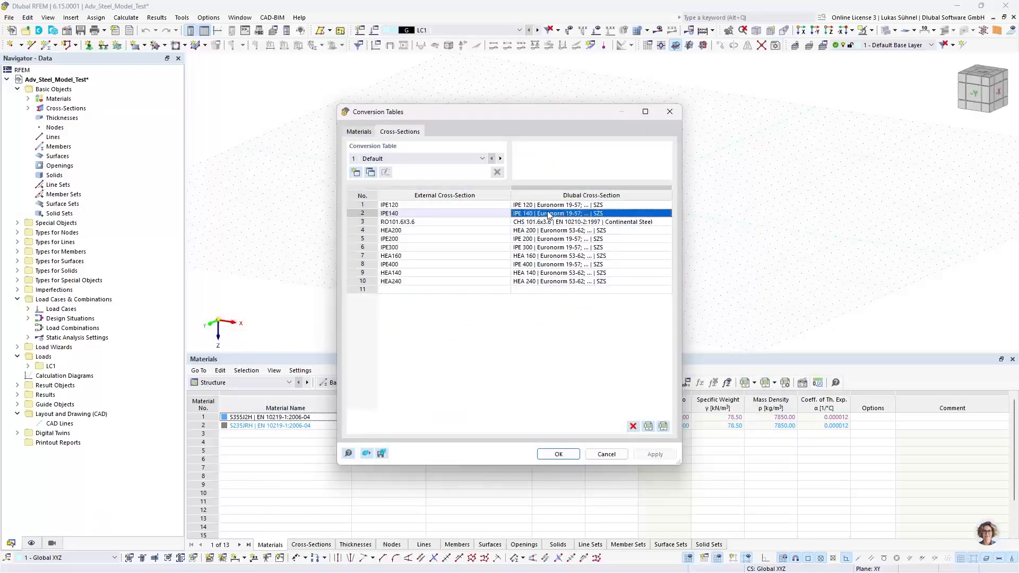
{"action": "left_click", "coordinate": [552, 213]}
{"action": "left_click", "coordinate": [550, 206]}
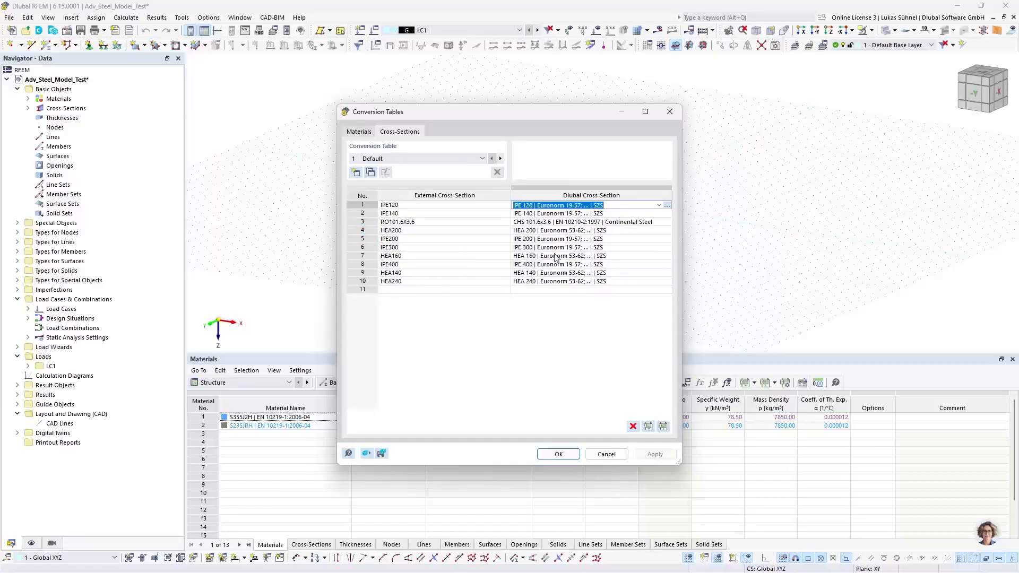
Step: Accept the conversion tables to complete the import, and view the imported steel frame up close
{"action": "left_click", "coordinate": [558, 455]}
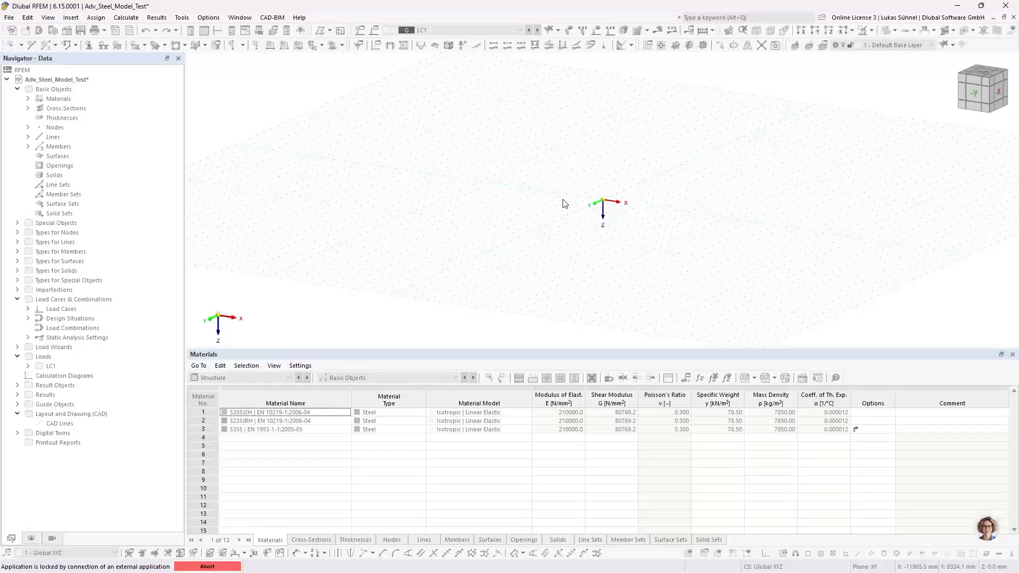
{"action": "middle_click_drag", "start_coordinate": [525, 175], "coordinate": [356, 256]}
{"action": "middle_click_drag", "start_coordinate": [356, 257], "coordinate": [443, 249], "text": "ctrl"}
{"action": "scroll", "coordinate": [477, 277], "scroll_direction": "up", "scroll_amount": 5}
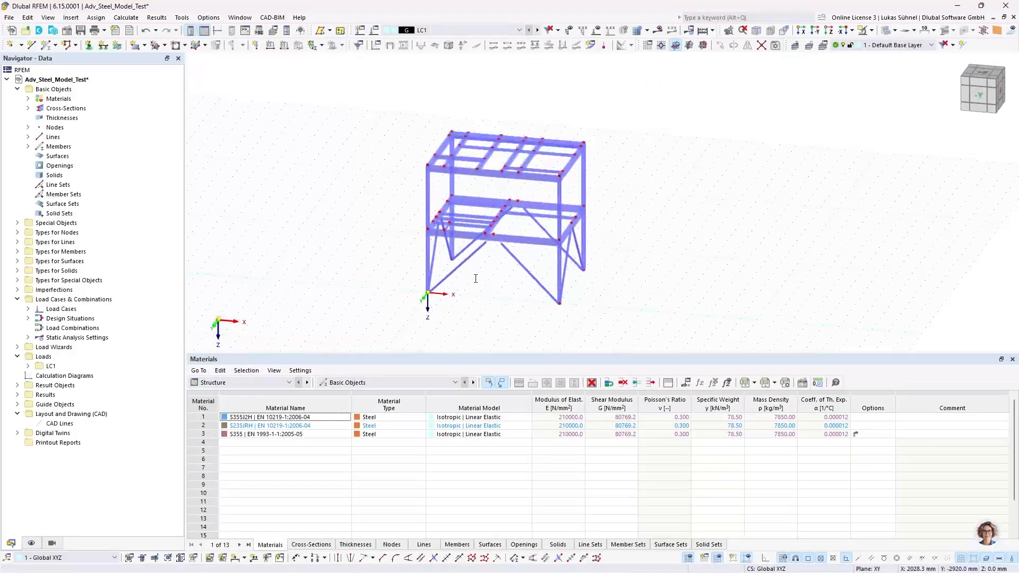
{"action": "left_click", "coordinate": [600, 339]}
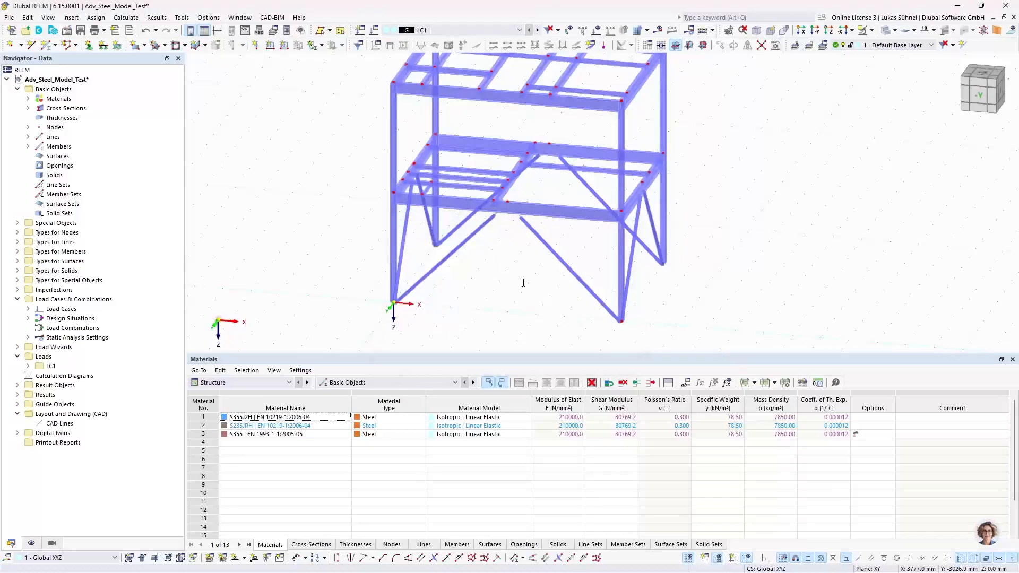
Step: Shrink the materials table to give the model more room, and inspect the whole imported frame with its cross-sections displayed
{"action": "middle_click_drag", "start_coordinate": [523, 285], "coordinate": [471, 305]}
{"action": "left_click_drag", "start_coordinate": [460, 353], "coordinate": [457, 411]}
{"action": "scroll", "coordinate": [512, 264], "scroll_direction": "up", "scroll_amount": 2}
{"action": "middle_click_drag", "start_coordinate": [511, 266], "coordinate": [446, 303]}
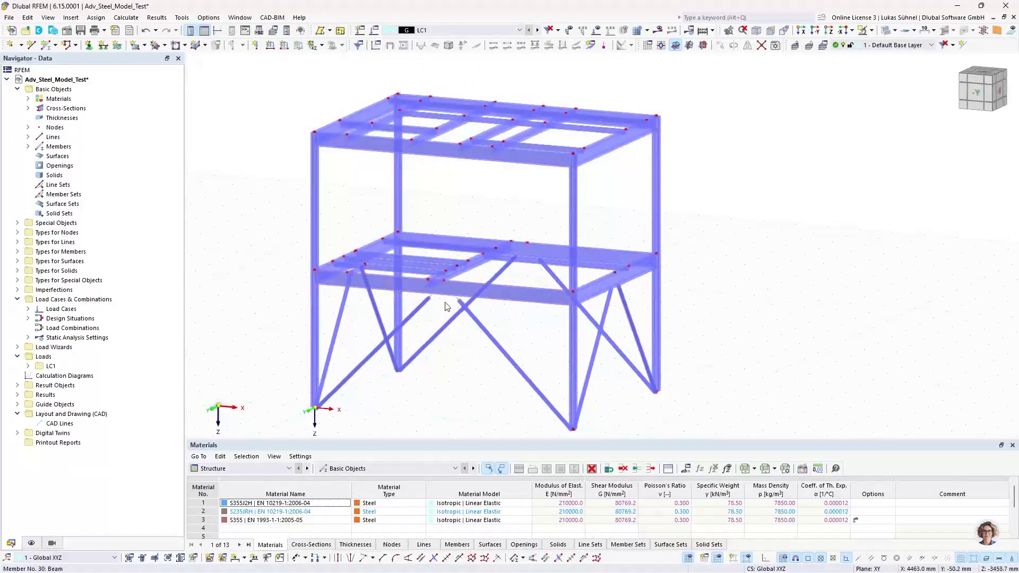
{"action": "left_click", "coordinate": [885, 30]}
{"action": "left_click", "coordinate": [884, 31]}
{"action": "middle_click_drag", "start_coordinate": [338, 218], "coordinate": [362, 201]}
{"action": "middle_click_drag", "start_coordinate": [361, 202], "coordinate": [359, 217], "text": "ctrl"}
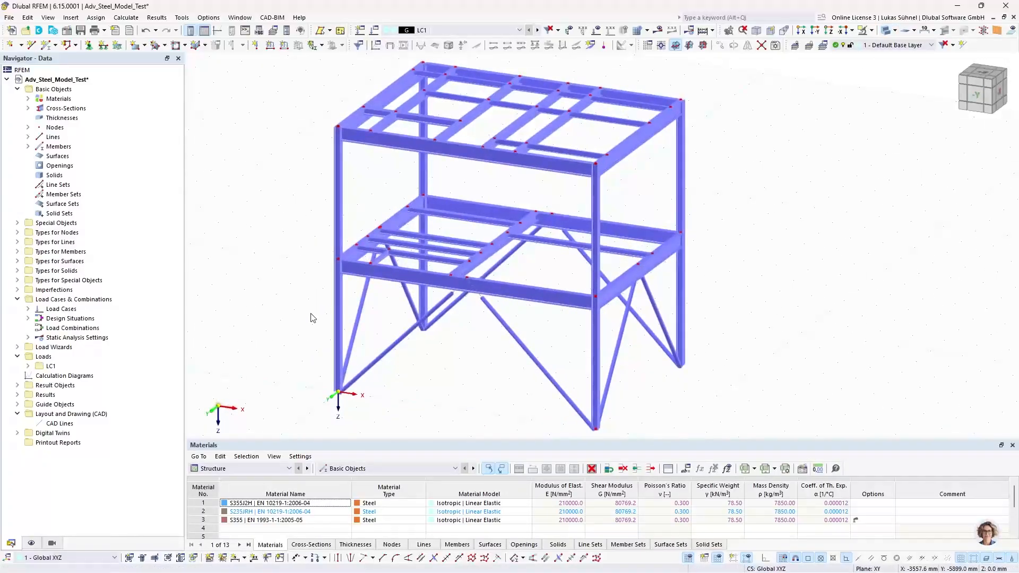
{"action": "middle_click_drag", "start_coordinate": [473, 345], "coordinate": [424, 368], "text": "ctrl"}
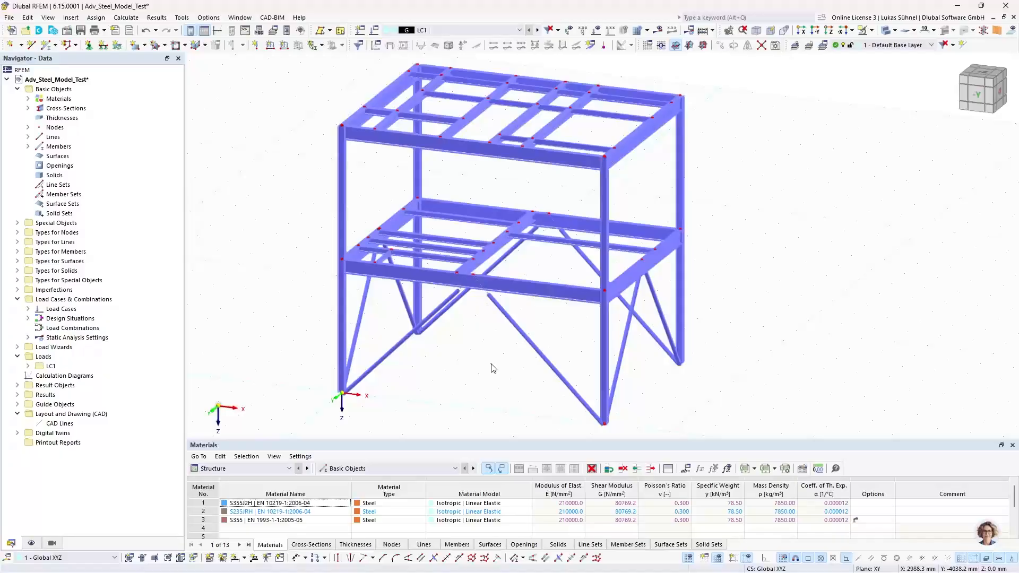
Step: Display the members as lines only and examine how the beam lines are offset from their nodes at the frame's upper corner
{"action": "left_click", "coordinate": [889, 33]}
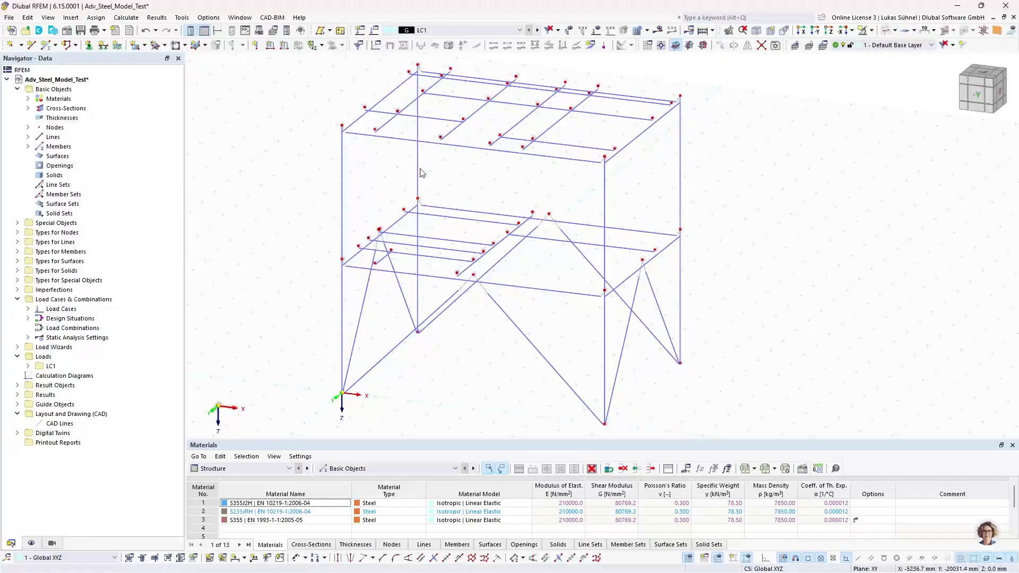
{"action": "middle_click_drag", "start_coordinate": [411, 198], "coordinate": [439, 244]}
{"action": "middle_click_drag", "start_coordinate": [439, 244], "coordinate": [444, 196], "text": "ctrl"}
{"action": "scroll", "coordinate": [390, 172], "scroll_direction": "up", "scroll_amount": 3}
{"action": "scroll", "coordinate": [390, 172], "scroll_direction": "up", "scroll_amount": 5}
{"action": "scroll", "coordinate": [345, 177], "scroll_direction": "down", "scroll_amount": 1}
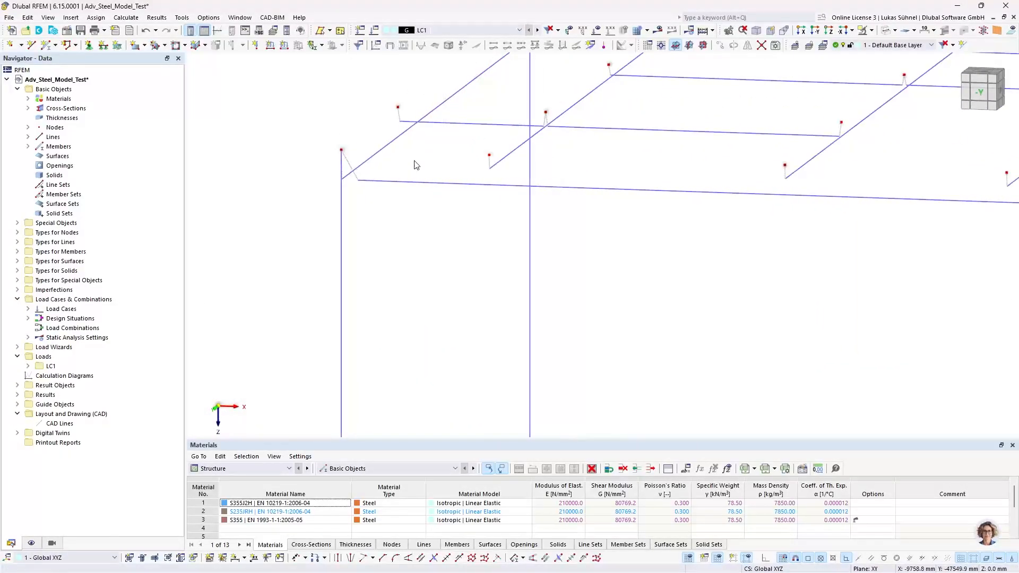
{"action": "scroll", "coordinate": [328, 189], "scroll_direction": "down", "scroll_amount": 4}
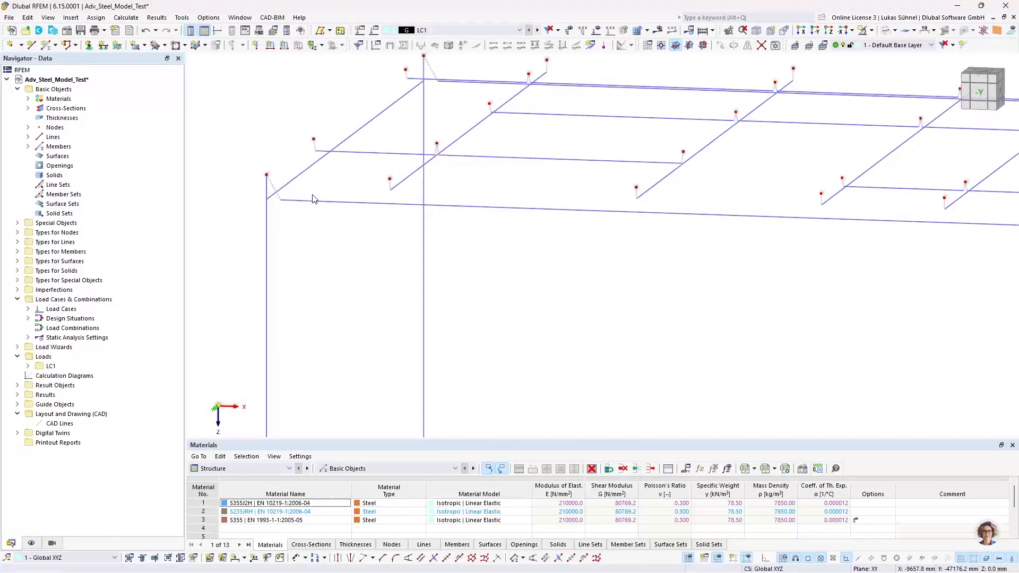
Step: Display the members as solid cross-sections and examine the gap between the beam and column at the frame's upper corner
{"action": "left_click", "coordinate": [885, 30]}
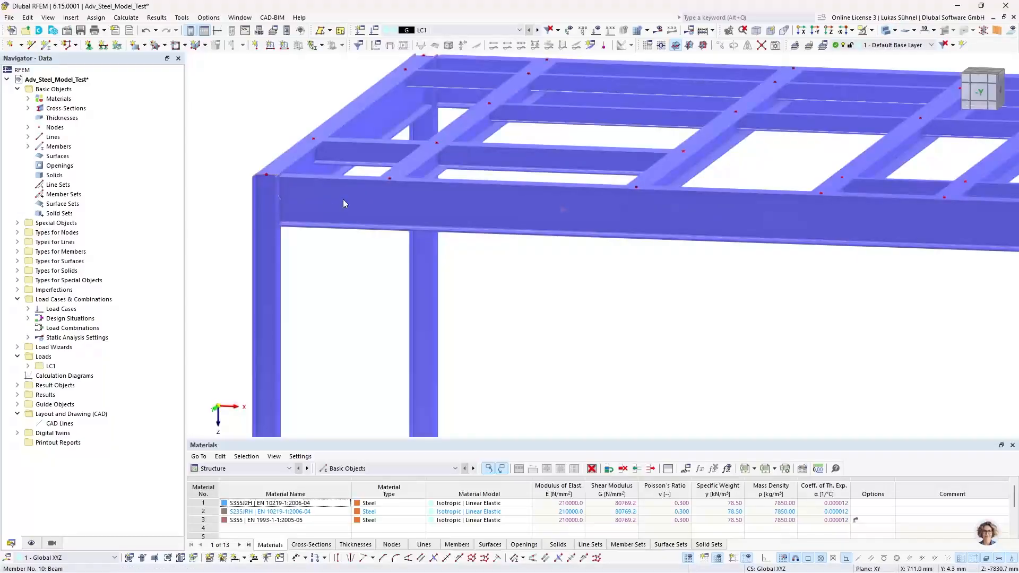
{"action": "scroll", "coordinate": [253, 190], "scroll_direction": "up", "scroll_amount": 3}
{"action": "scroll", "coordinate": [232, 131], "scroll_direction": "up", "scroll_amount": 3}
{"action": "middle_click_drag", "start_coordinate": [223, 127], "coordinate": [435, 191], "text": "ctrl"}
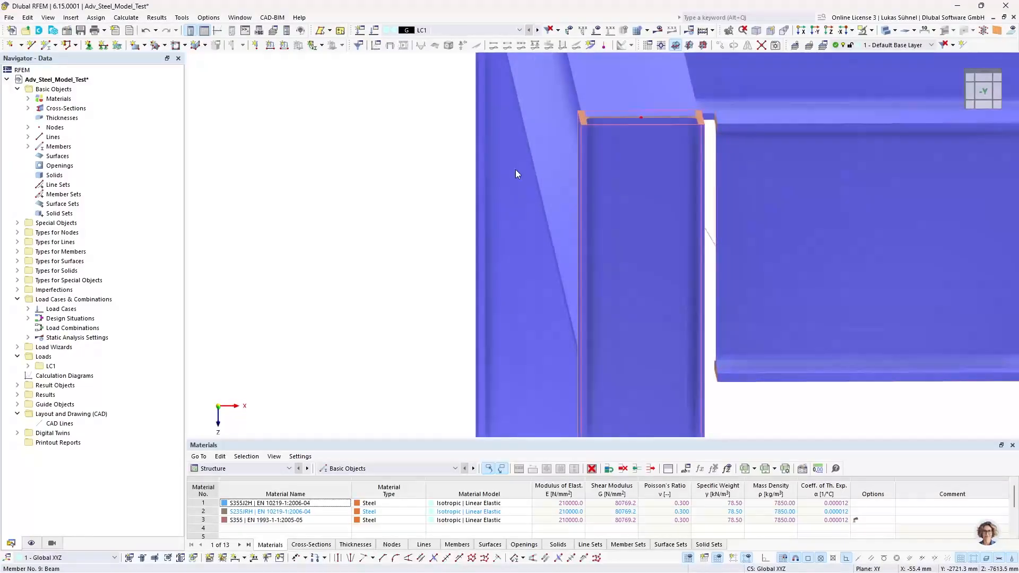
{"action": "middle_click_drag", "start_coordinate": [518, 173], "coordinate": [666, 248], "text": "ctrl"}
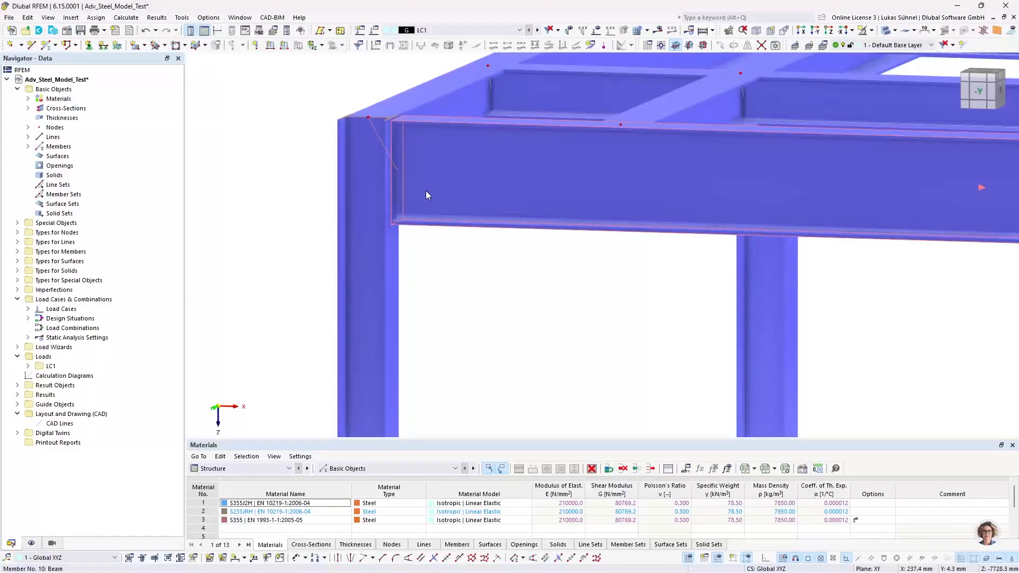
{"action": "middle_click_drag", "start_coordinate": [391, 126], "coordinate": [431, 155]}
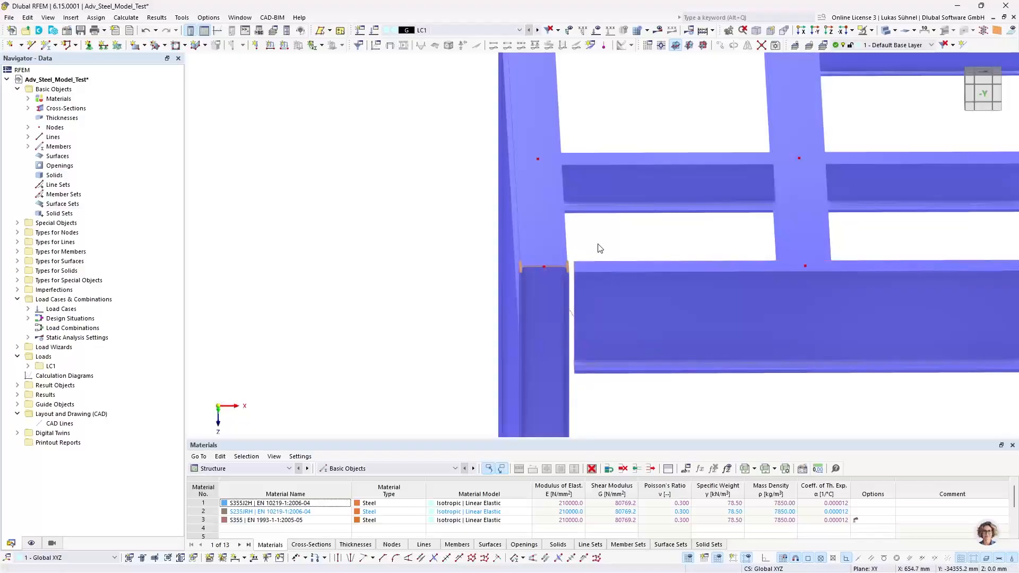
Step: Switch to Advance Steel, clear the selection and set the visual style to 2D Wireframe for the frame's upper corner
{"action": "key", "text": "alt+Tab"}
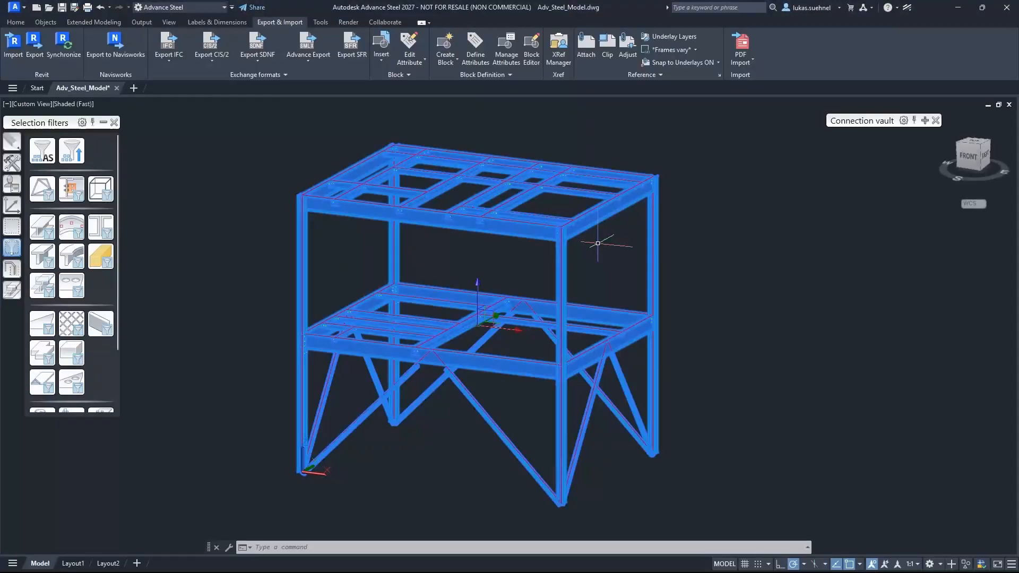
{"action": "key", "text": "Escape"}
{"action": "key", "text": "Escape"}
{"action": "scroll", "coordinate": [278, 182], "scroll_direction": "up", "scroll_amount": 6}
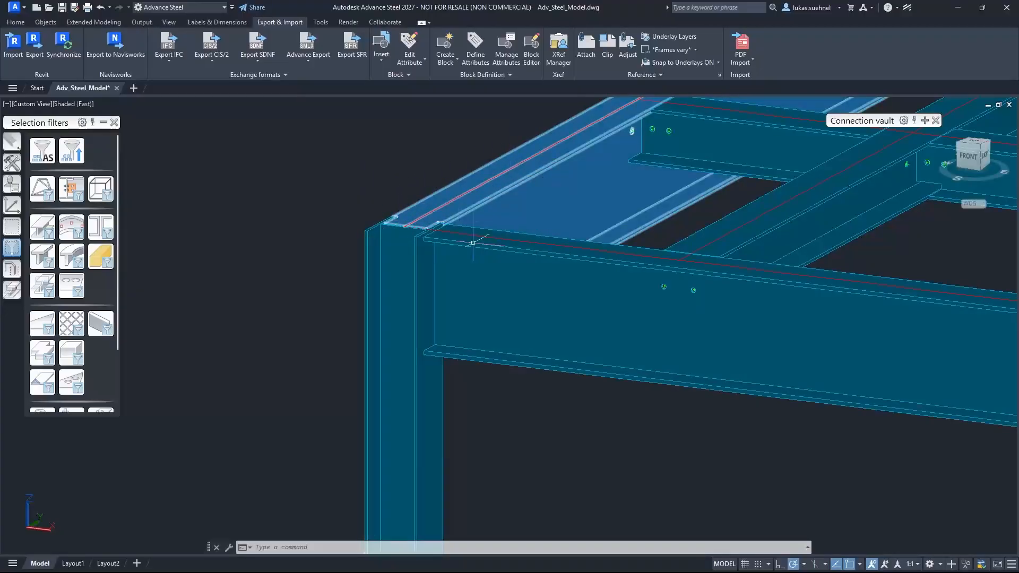
{"action": "left_click", "coordinate": [86, 105]}
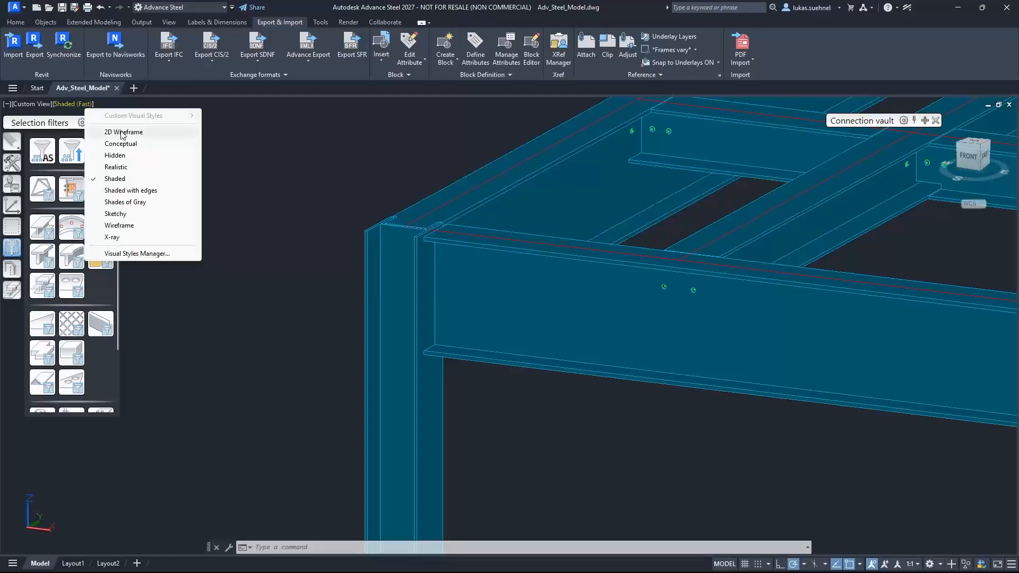
{"action": "left_click", "coordinate": [123, 131]}
{"action": "key", "text": "Escape"}
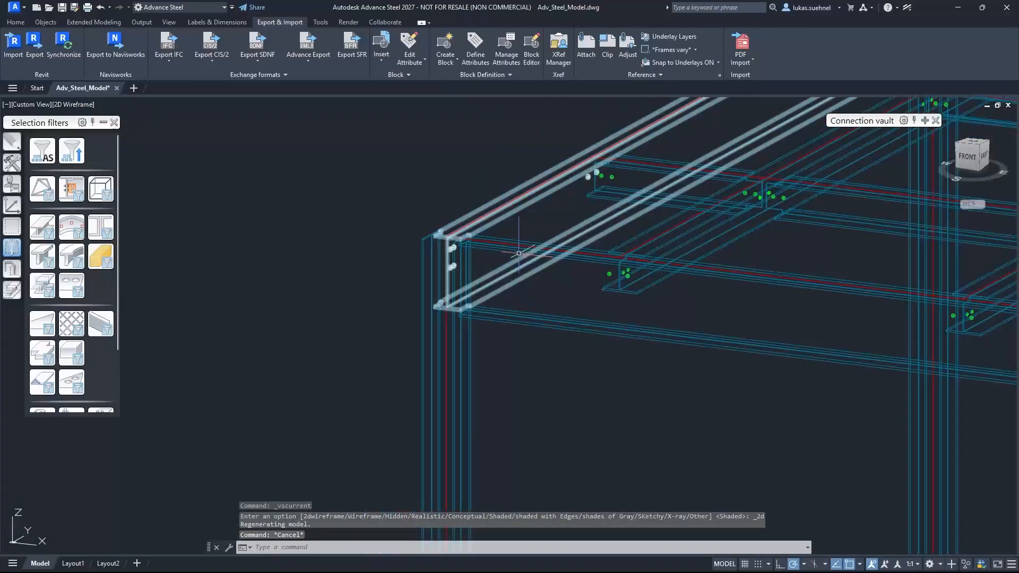
Step: Examine where the red system lines of the beams and column meet at the frame's upper corner
{"action": "middle_click_drag", "start_coordinate": [401, 183], "coordinate": [279, 187]}
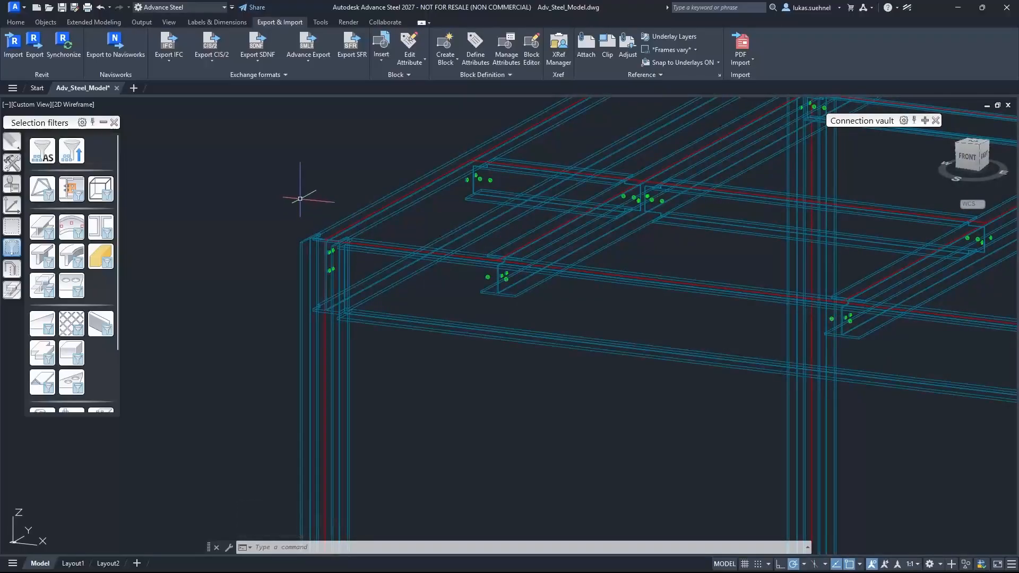
{"action": "scroll", "coordinate": [321, 197], "scroll_direction": "up", "scroll_amount": 5}
{"action": "scroll", "coordinate": [331, 177], "scroll_direction": "down", "scroll_amount": 6}
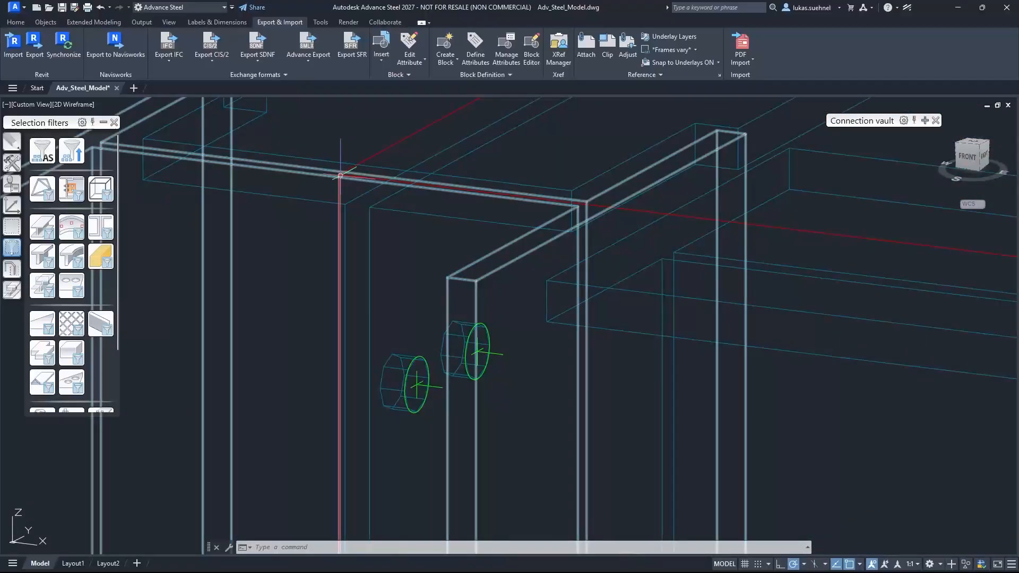
{"action": "key", "text": "Escape"}
{"action": "key", "text": "Escape"}
{"action": "middle_click_drag", "start_coordinate": [256, 163], "coordinate": [250, 212]}
{"action": "scroll", "coordinate": [293, 205], "scroll_direction": "up", "scroll_amount": 6}
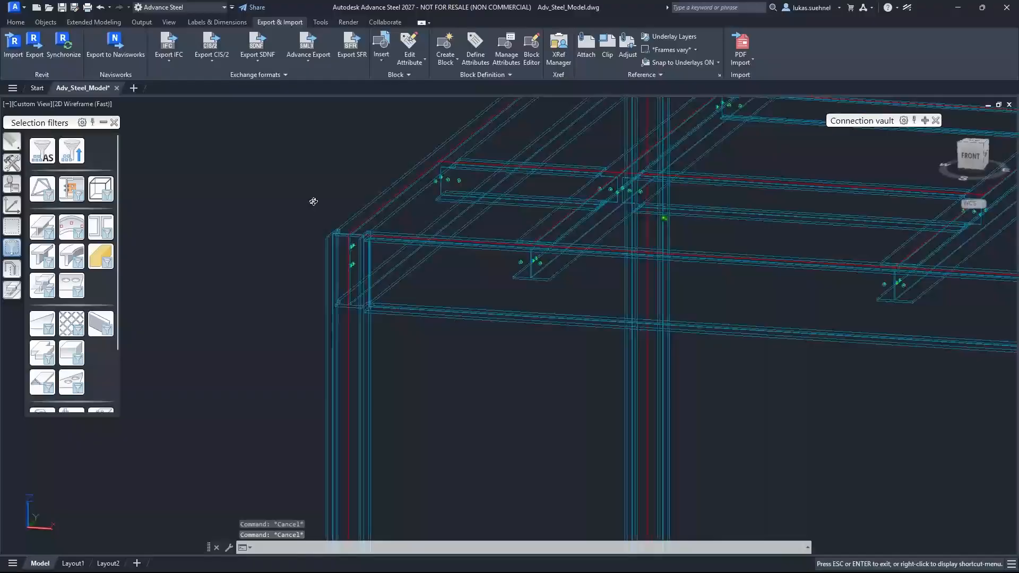
{"action": "scroll", "coordinate": [453, 255], "scroll_direction": "up", "scroll_amount": 2}
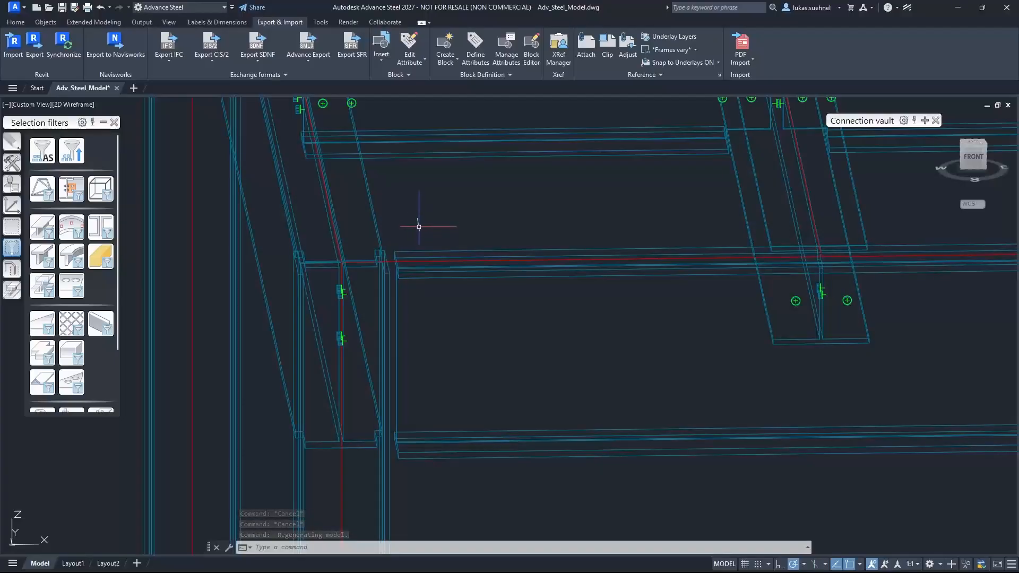
{"action": "middle_click_drag", "start_coordinate": [432, 216], "coordinate": [400, 219], "text": "shift"}
{"action": "scroll", "coordinate": [318, 186], "scroll_direction": "up", "scroll_amount": 5}
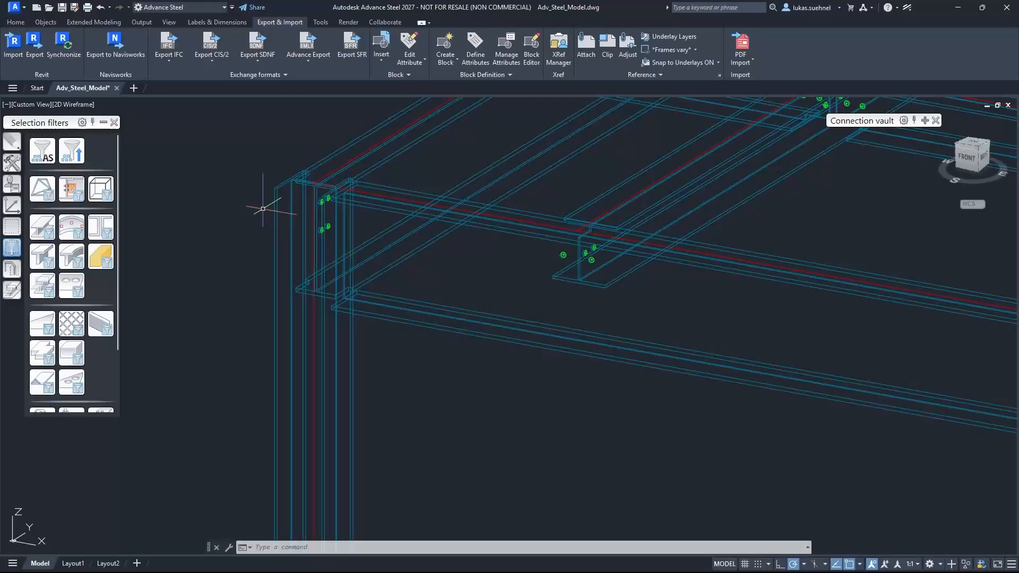
{"action": "middle_click_drag", "start_coordinate": [263, 209], "coordinate": [282, 198], "text": "shift"}
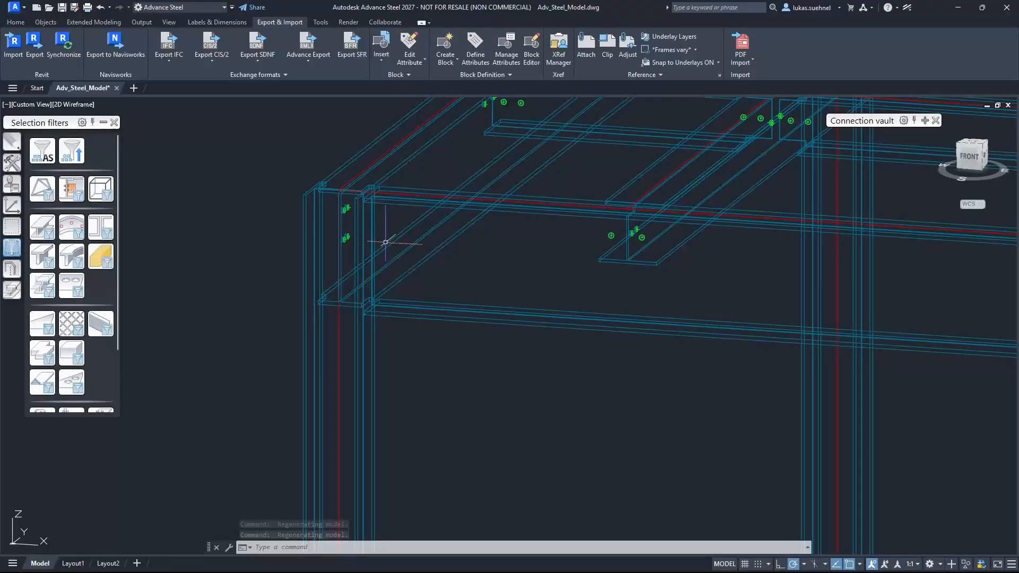
Step: Examine the system lines of the beams, braces and column at the lower platform's corner
{"action": "scroll", "coordinate": [382, 234], "scroll_direction": "down", "scroll_amount": 5}
{"action": "scroll", "coordinate": [345, 349], "scroll_direction": "up", "scroll_amount": 3}
{"action": "scroll", "coordinate": [338, 356], "scroll_direction": "up", "scroll_amount": 5}
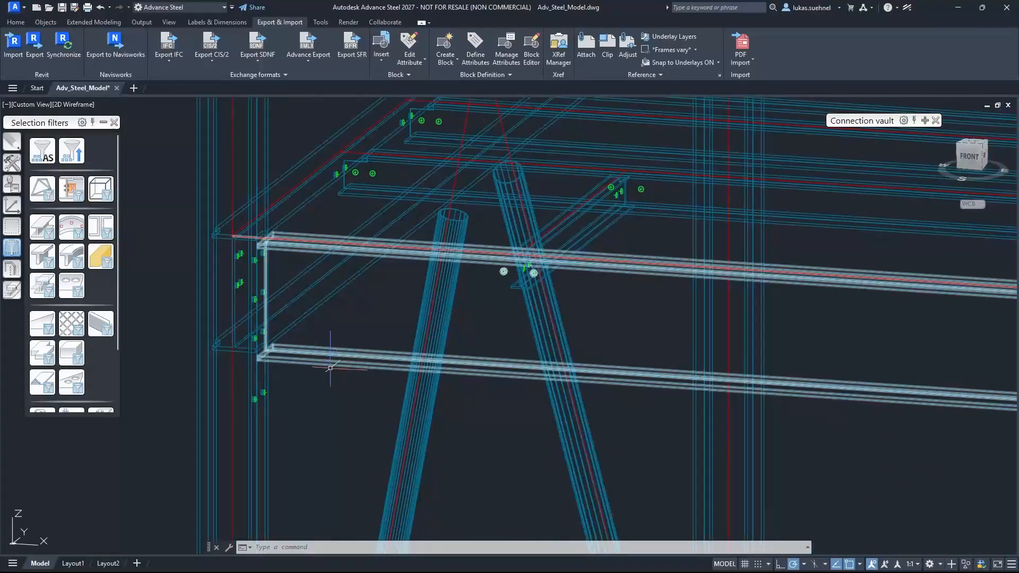
{"action": "middle_click_drag", "start_coordinate": [343, 301], "coordinate": [399, 309], "text": "shift"}
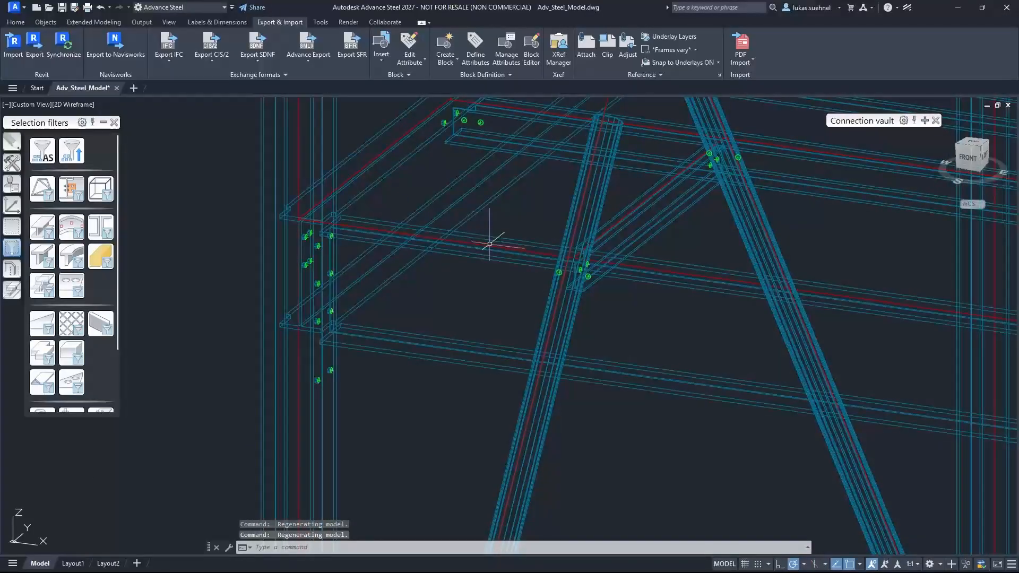
{"action": "middle_click_drag", "start_coordinate": [384, 341], "coordinate": [400, 252], "text": "shift"}
{"action": "middle_click_drag", "start_coordinate": [477, 239], "coordinate": [394, 237], "text": "shift"}
{"action": "key", "text": "alt"}
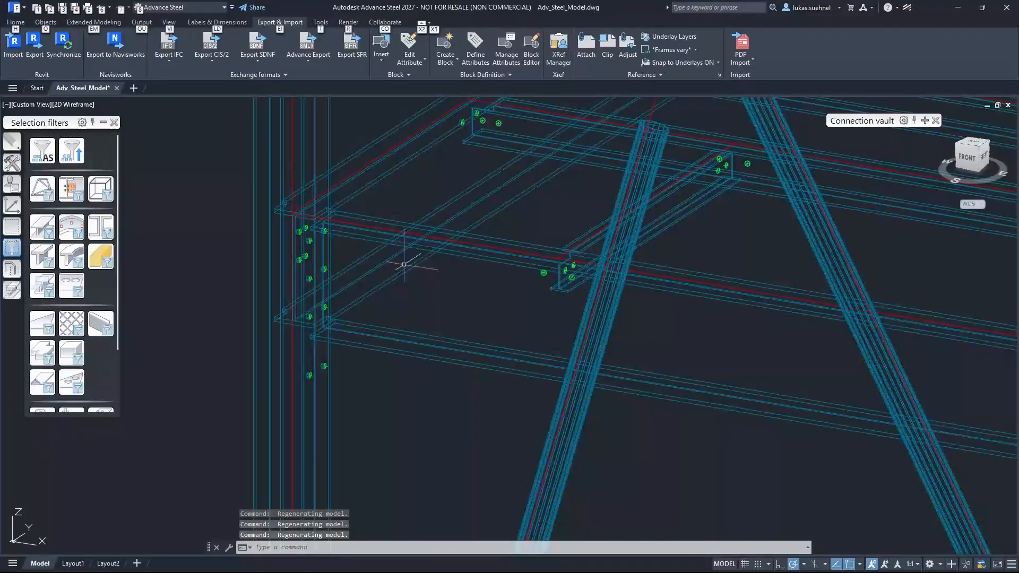
Step: Switch back to RFEM and display the members as lines around the lower platform
{"action": "key", "text": "alt+Tab"}
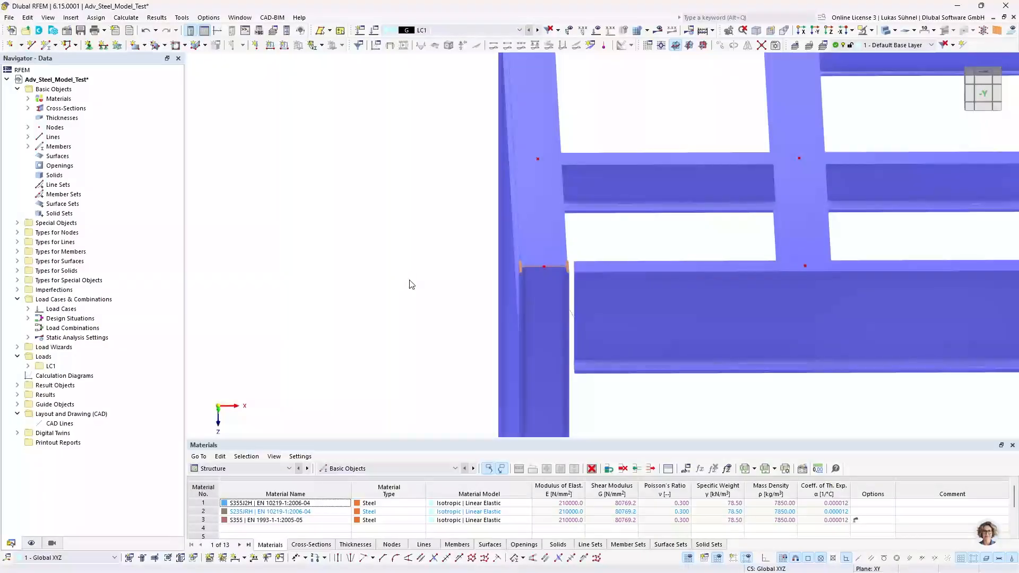
{"action": "scroll", "coordinate": [329, 261], "scroll_direction": "down", "scroll_amount": 5}
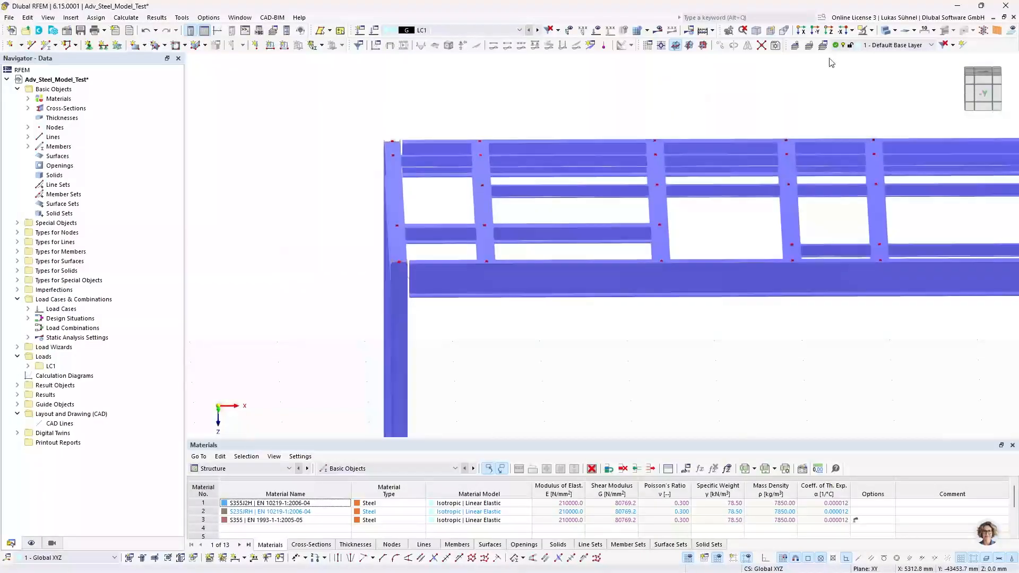
{"action": "left_click", "coordinate": [886, 31]}
{"action": "left_click", "coordinate": [886, 31]}
{"action": "middle_click_drag", "start_coordinate": [448, 292], "coordinate": [460, 188]}
{"action": "scroll", "coordinate": [448, 215], "scroll_direction": "down", "scroll_amount": 3}
{"action": "middle_click_drag", "start_coordinate": [487, 255], "coordinate": [436, 270], "text": "ctrl"}
{"action": "scroll", "coordinate": [397, 362], "scroll_direction": "up", "scroll_amount": 4}
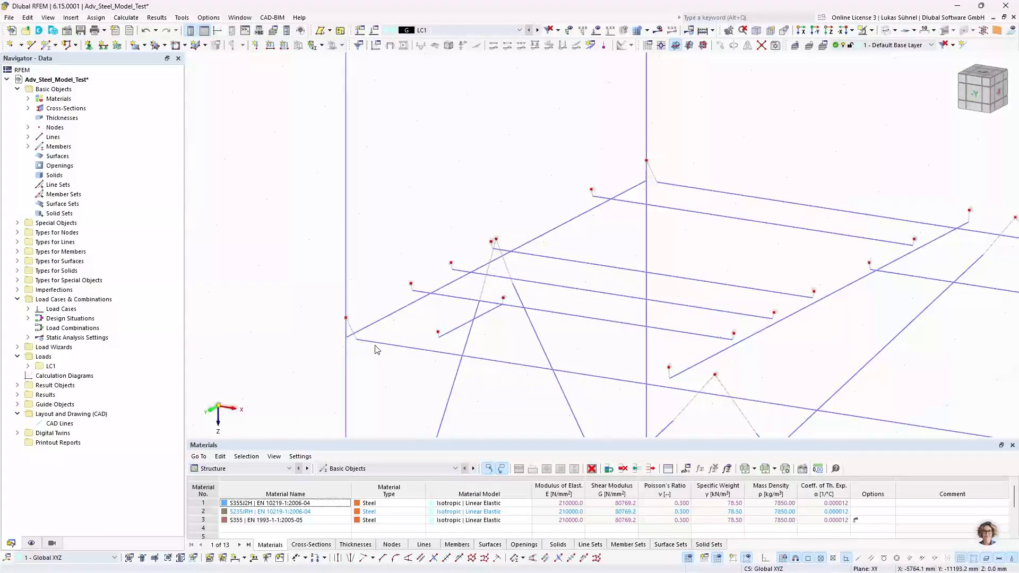
Step: Examine the eccentric beam connection at the lower platform's corner column, first as lines and finally as solid cross-sections
{"action": "middle_click_drag", "start_coordinate": [380, 350], "coordinate": [350, 350], "text": "ctrl"}
{"action": "scroll", "coordinate": [350, 348], "scroll_direction": "up", "scroll_amount": 1}
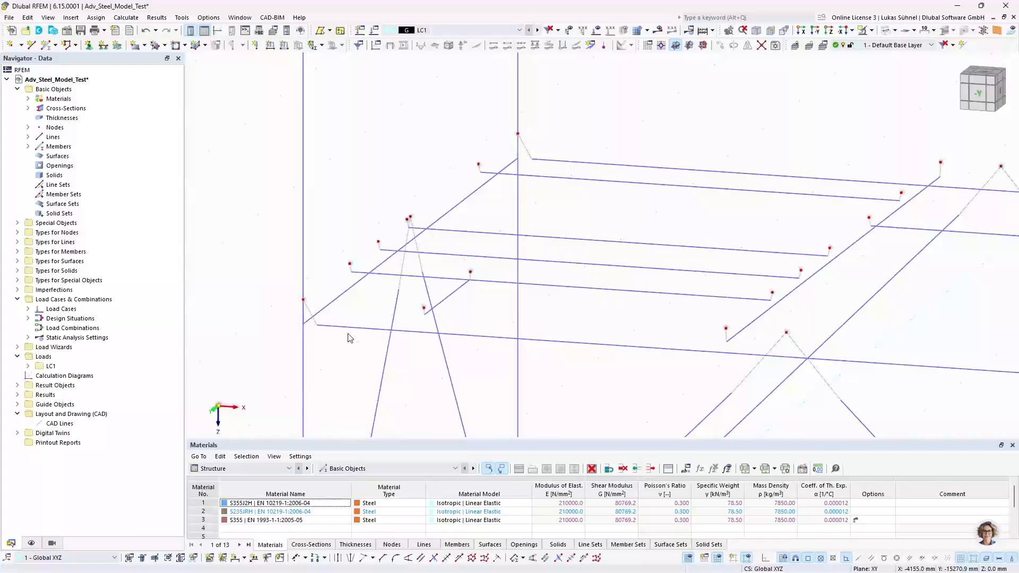
{"action": "scroll", "coordinate": [366, 328], "scroll_direction": "down", "scroll_amount": 2}
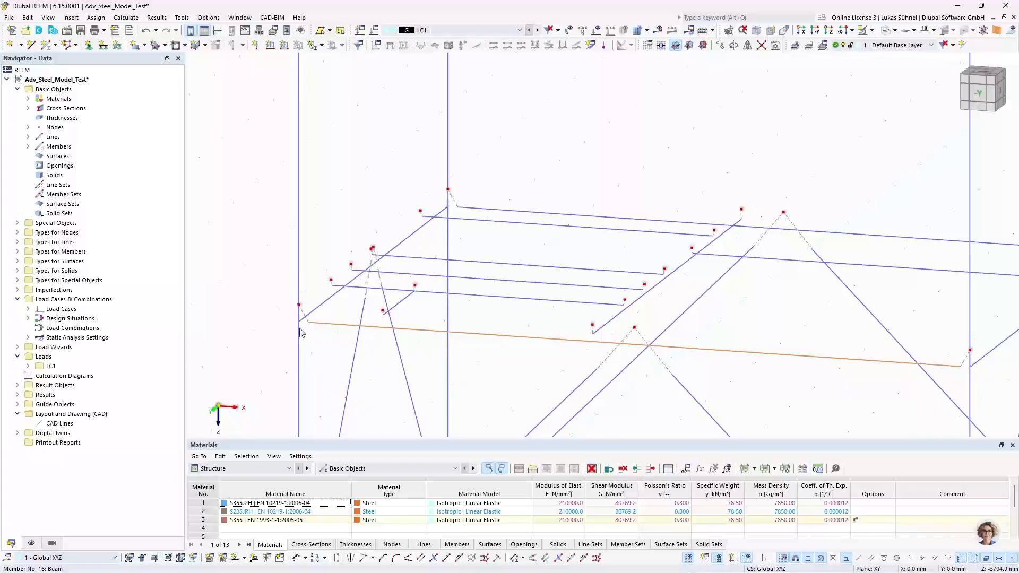
{"action": "scroll", "coordinate": [300, 333], "scroll_direction": "up", "scroll_amount": 2}
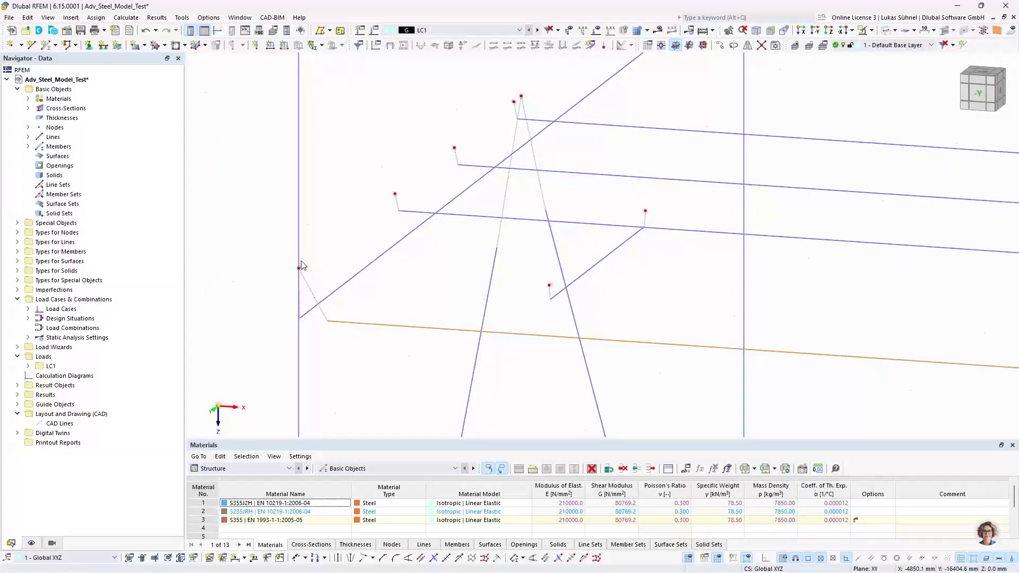
{"action": "left_click", "coordinate": [883, 31]}
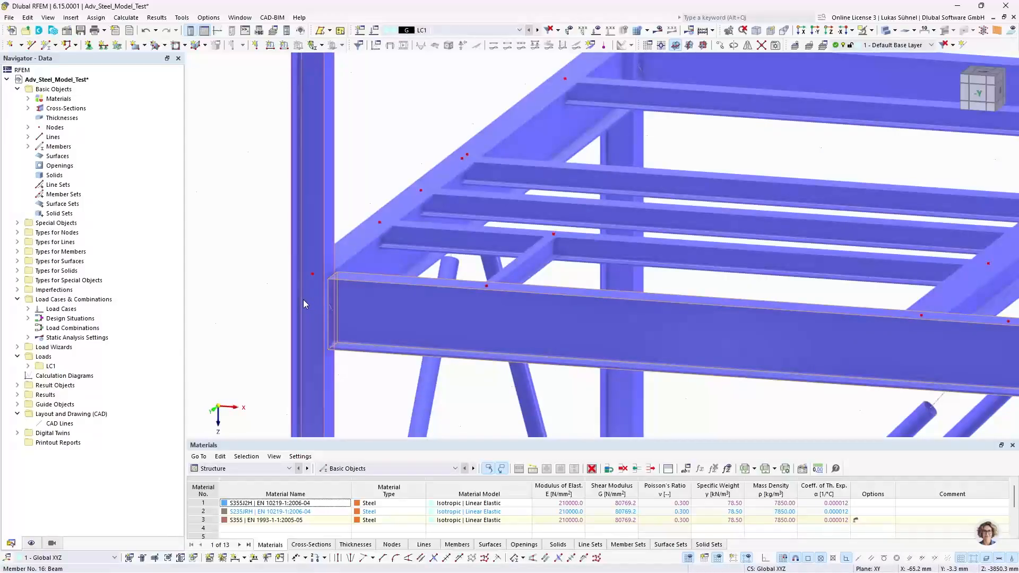
{"action": "scroll", "coordinate": [303, 299], "scroll_direction": "down", "scroll_amount": 2}
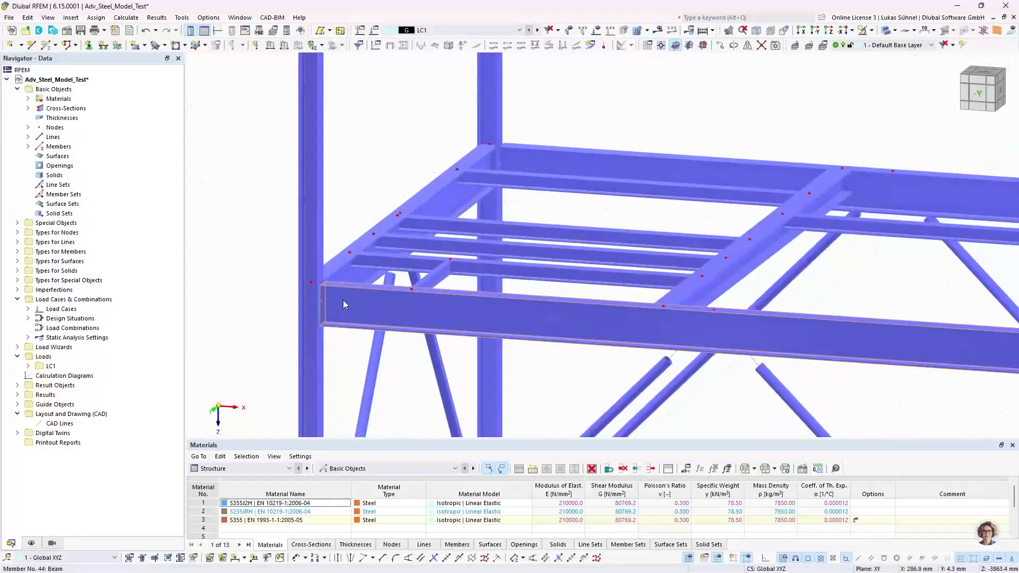
Step: Delete all member eccentricities from the model and view the frame without them
{"action": "left_click", "coordinate": [18, 251]}
{"action": "left_click", "coordinate": [27, 271]}
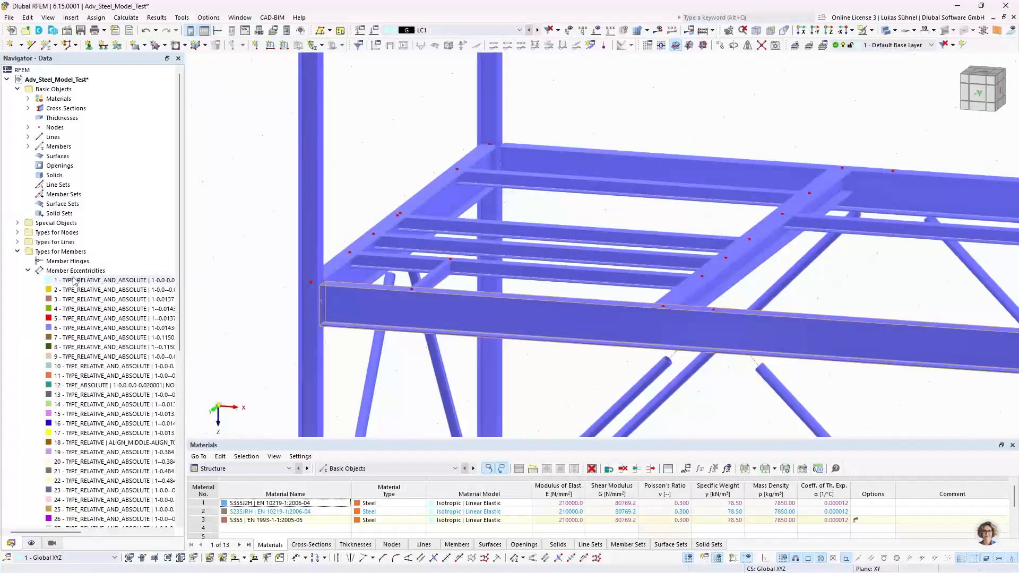
{"action": "right_click", "coordinate": [60, 269]}
{"action": "left_click", "coordinate": [106, 314]}
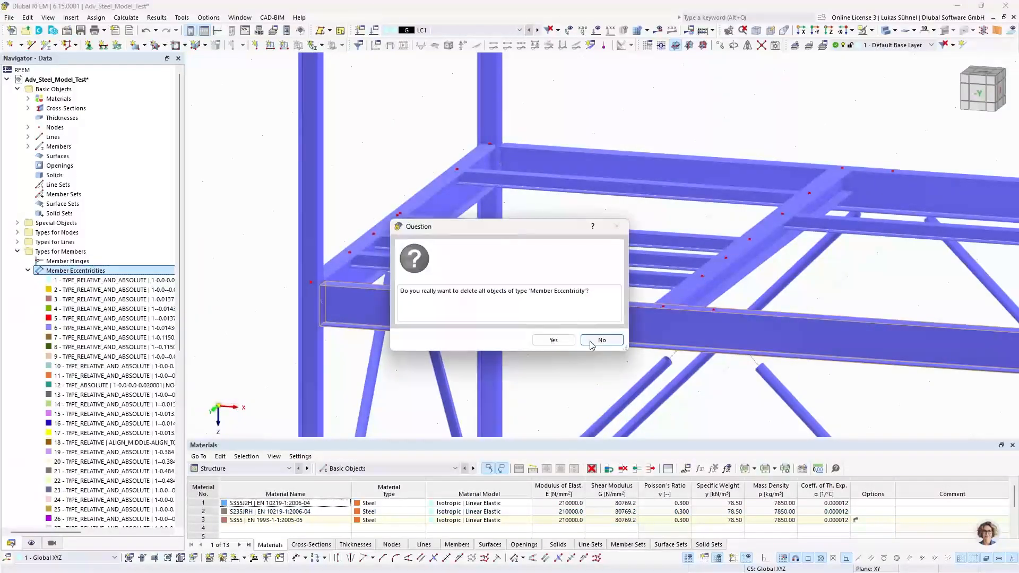
{"action": "left_click", "coordinate": [594, 344]}
{"action": "scroll", "coordinate": [313, 330], "scroll_direction": "down", "scroll_amount": 2}
{"action": "middle_click_drag", "start_coordinate": [231, 331], "coordinate": [262, 331], "text": "ctrl"}
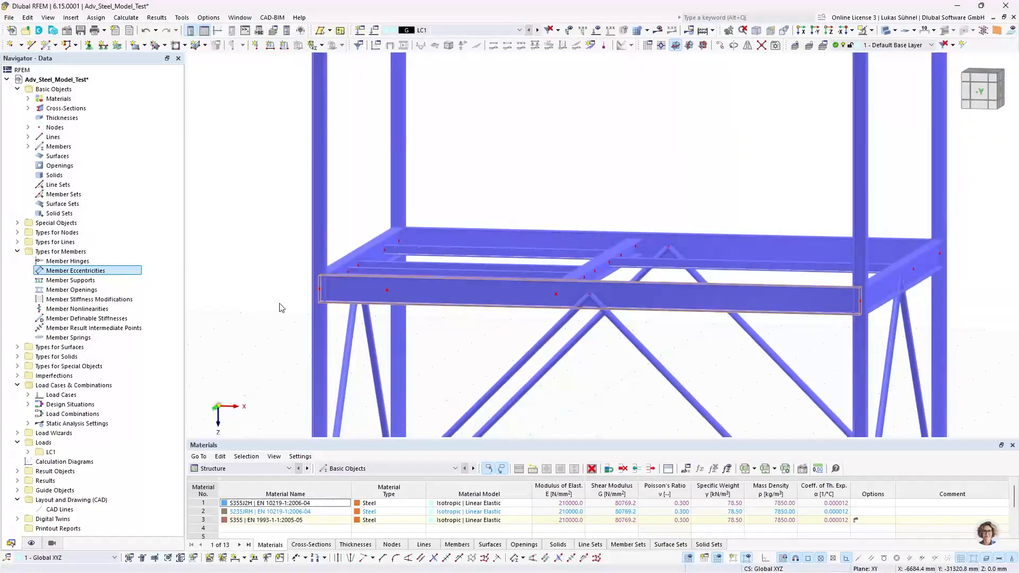
{"action": "scroll", "coordinate": [282, 308], "scroll_direction": "down", "scroll_amount": 1}
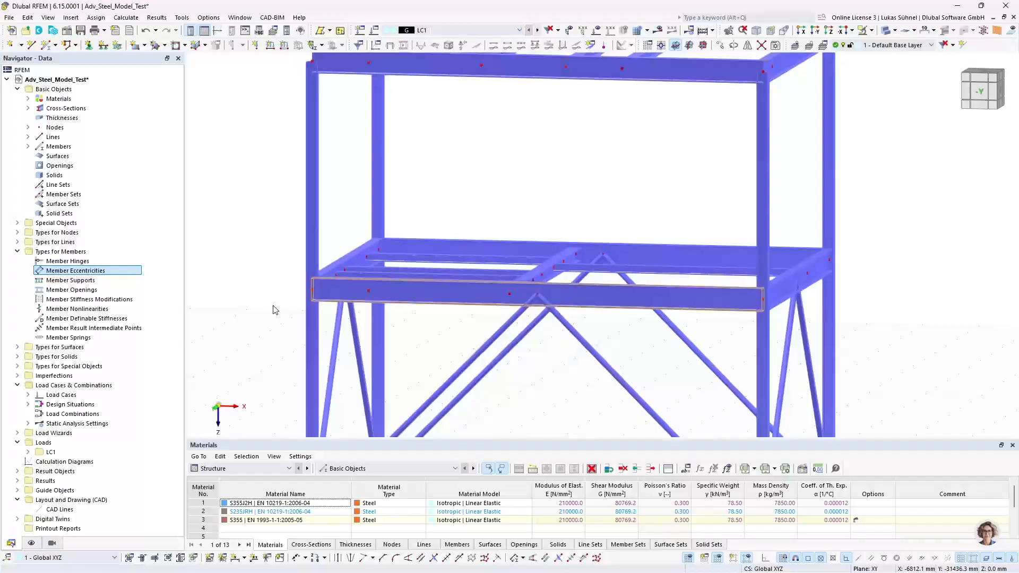
Step: Select all members and nodes of the upper platform and inspect the nodes' shared Z coordinate
{"action": "middle_click_drag", "start_coordinate": [274, 306], "coordinate": [280, 316], "text": "ctrl"}
{"action": "middle_click_drag", "start_coordinate": [301, 199], "coordinate": [300, 248]}
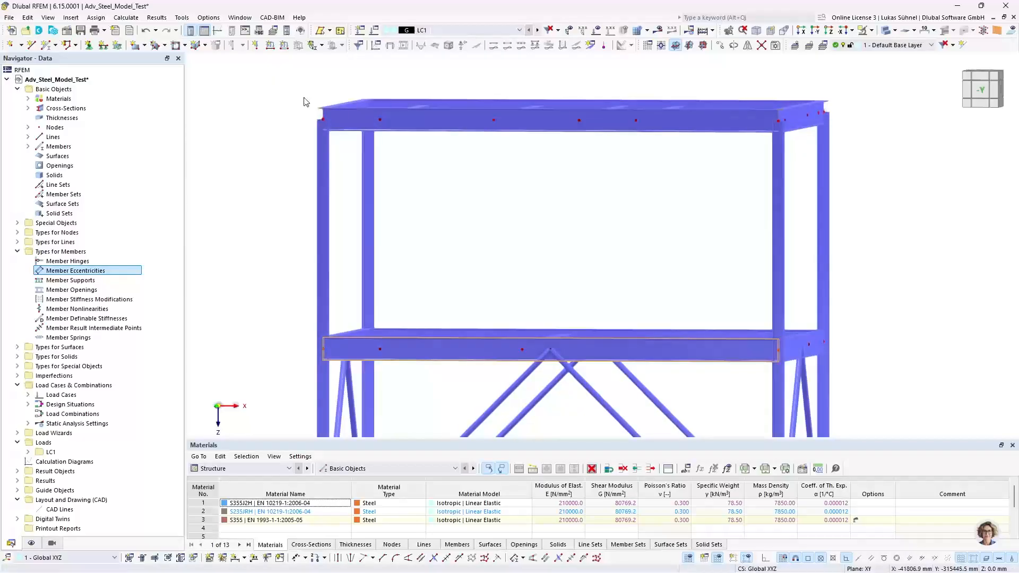
{"action": "left_click_drag", "start_coordinate": [277, 87], "coordinate": [876, 177]}
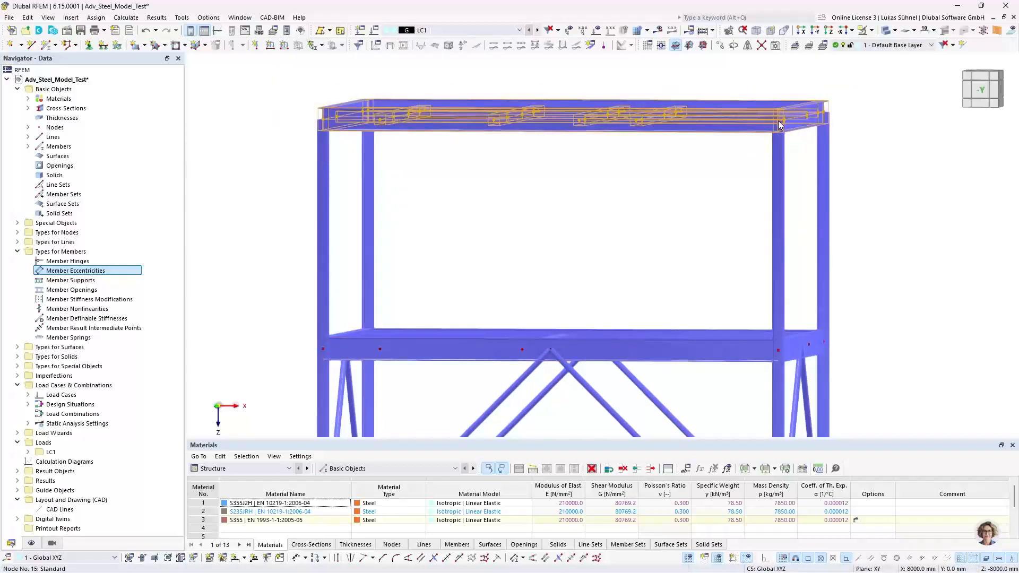
{"action": "double_click", "coordinate": [436, 235]}
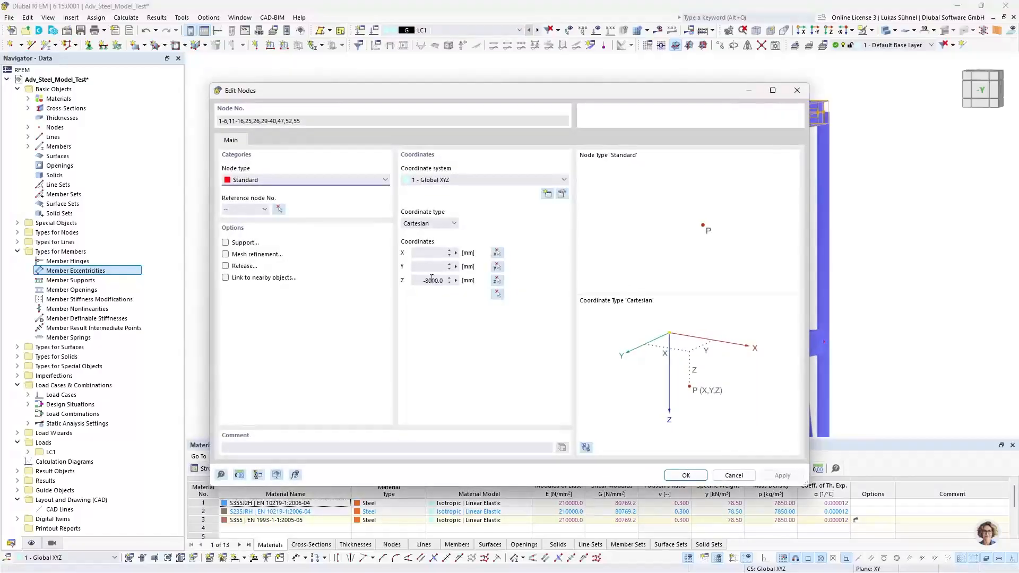
{"action": "left_click", "coordinate": [426, 283]}
{"action": "left_click", "coordinate": [685, 474]}
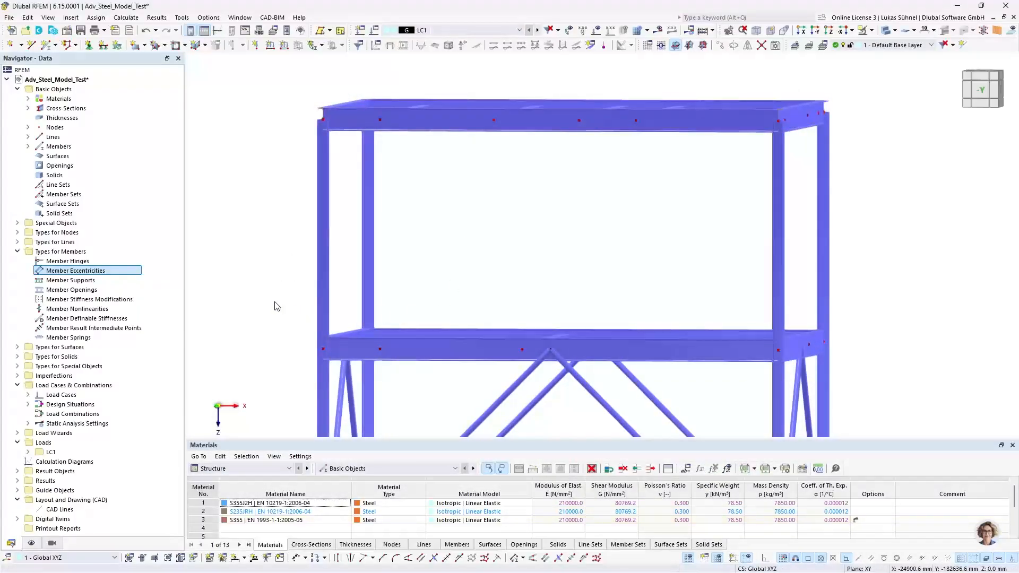
Step: Run the model check for identical nodes on the whole frame
{"action": "left_click_drag", "start_coordinate": [275, 302], "coordinate": [286, 269]}
{"action": "mouse_move", "coordinate": [458, 284]}
{"action": "middle_mouse_down"}
{"action": "mouse_move", "coordinate": [469, 236]}
{"action": "mouse_move", "coordinate": [444, 272]}
{"action": "middle_mouse_up"}
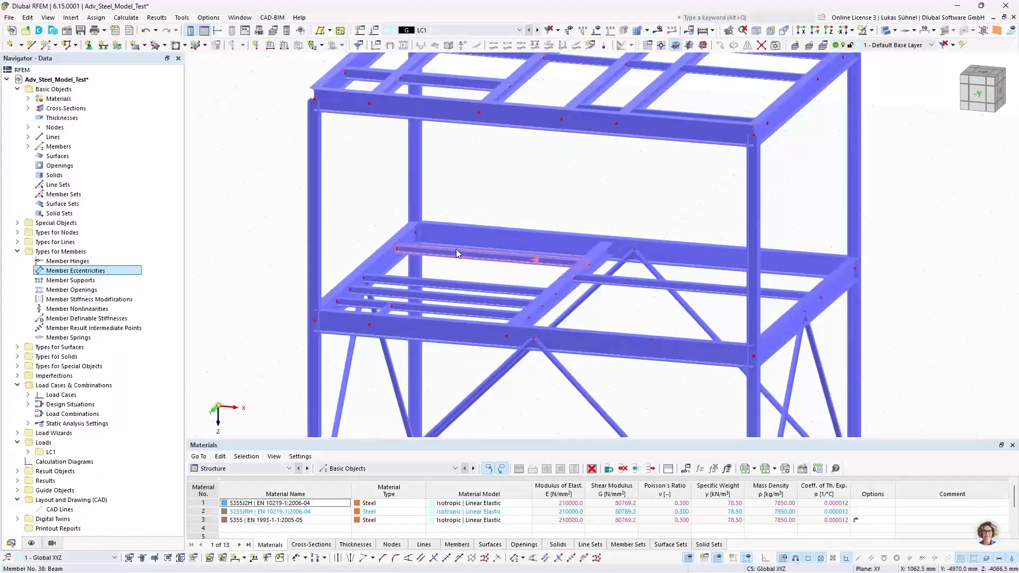
{"action": "middle_click_drag", "start_coordinate": [347, 214], "coordinate": [338, 216], "text": "ctrl"}
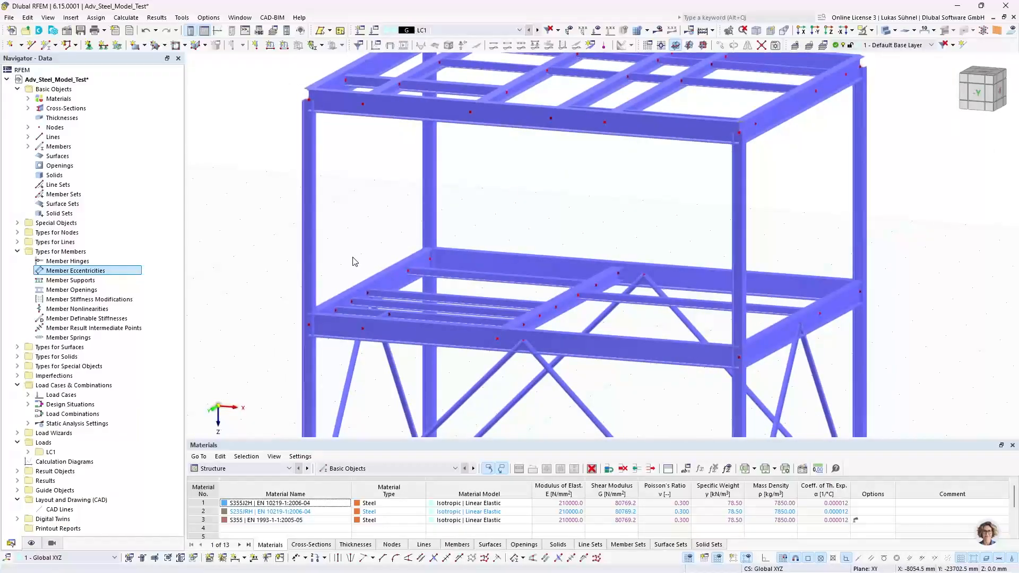
{"action": "scroll", "coordinate": [352, 261], "scroll_direction": "down", "scroll_amount": 2}
{"action": "middle_click_drag", "start_coordinate": [352, 258], "coordinate": [352, 228]}
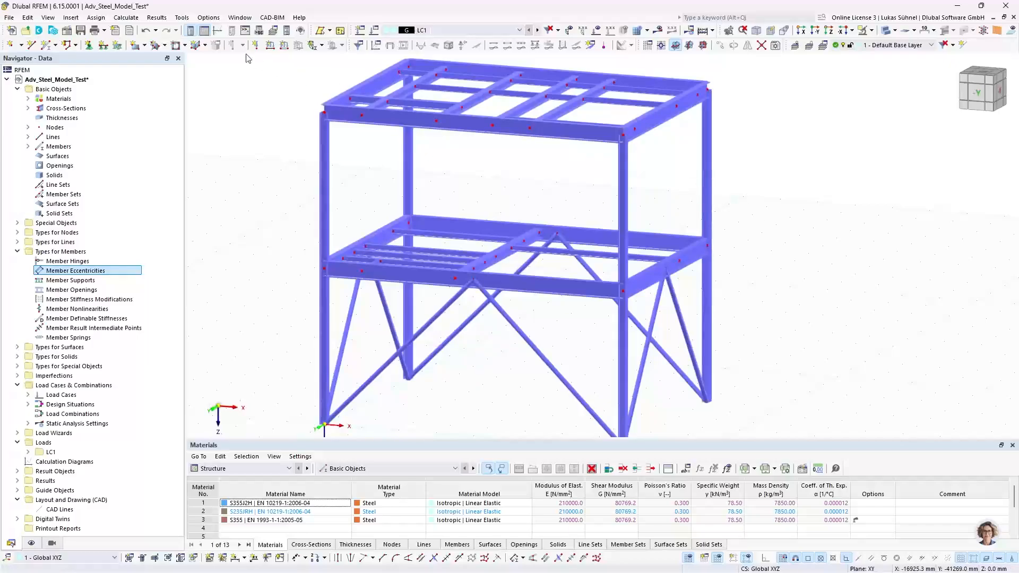
{"action": "left_click", "coordinate": [180, 17]}
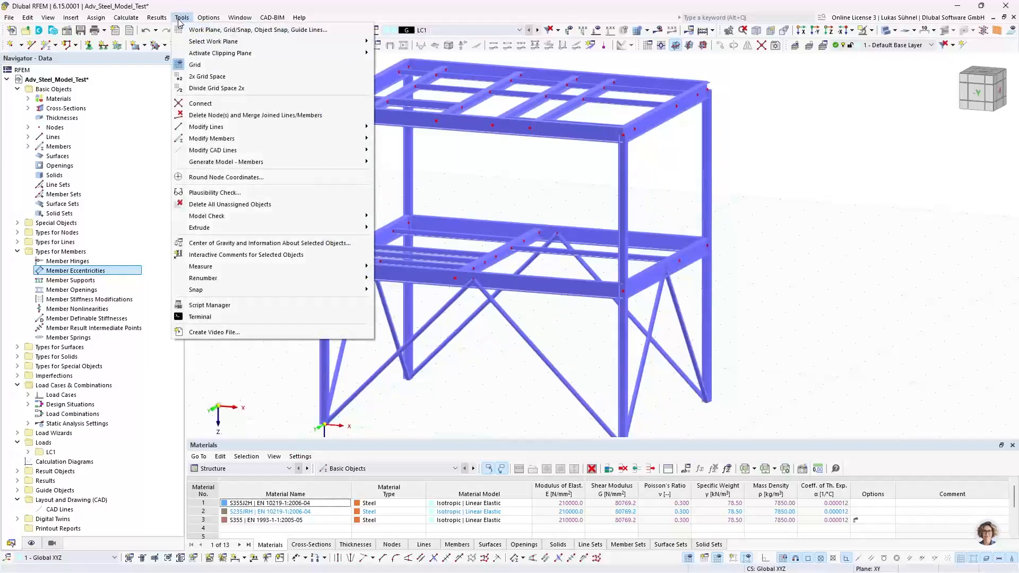
{"action": "mouse_move", "coordinate": [237, 223]}
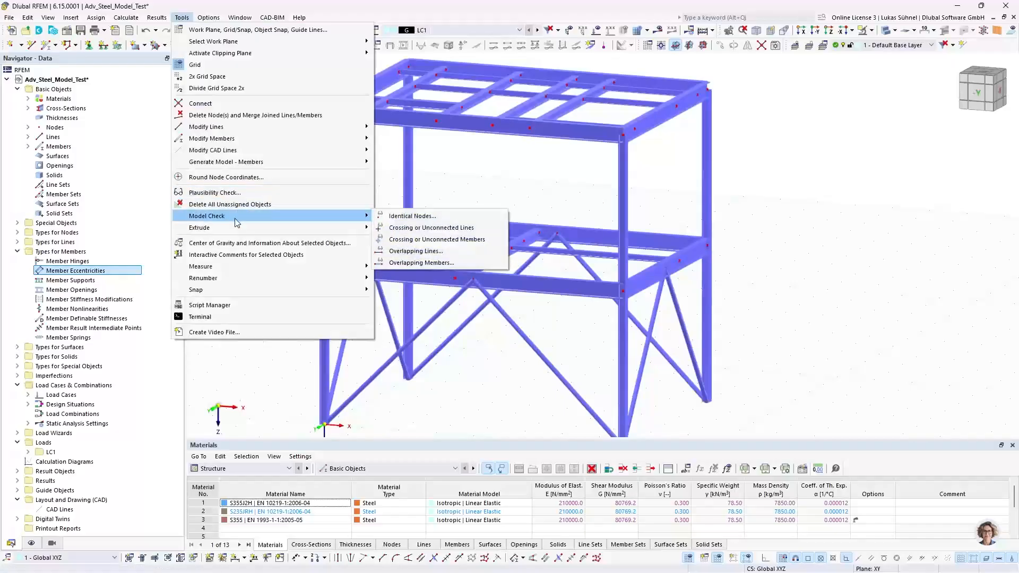
{"action": "left_click", "coordinate": [418, 217]}
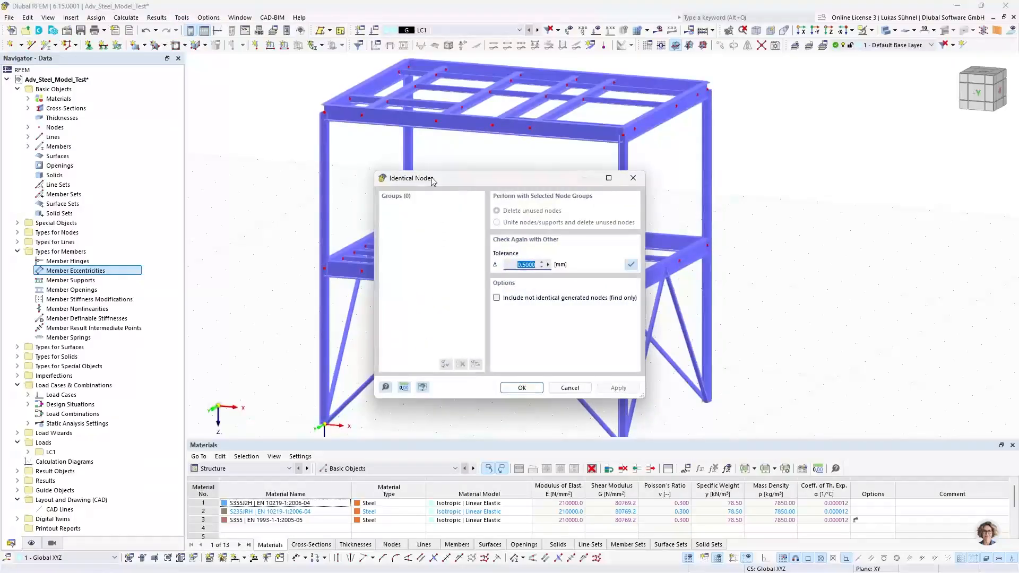
{"action": "left_click_drag", "start_coordinate": [431, 176], "coordinate": [771, 153]}
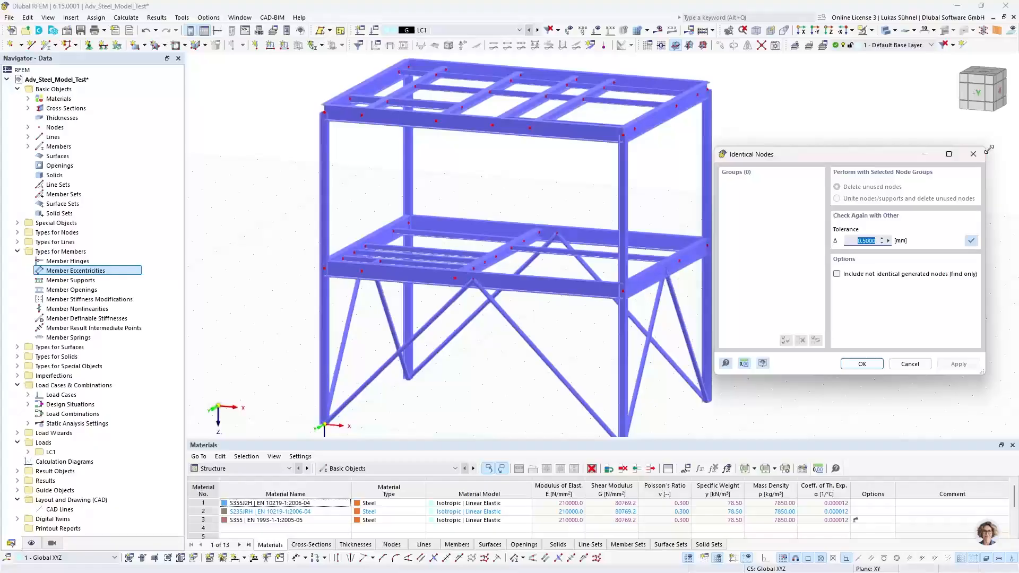
{"action": "left_click", "coordinate": [973, 154]}
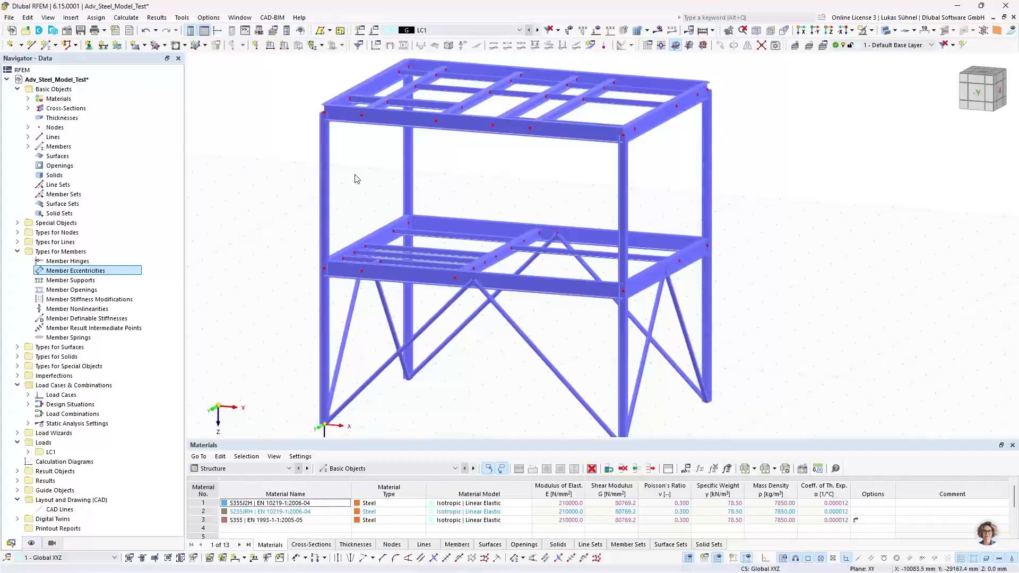
Step: Inspect the upper platform's corner connection and run the model check for overlapping members
{"action": "middle_click_drag", "start_coordinate": [361, 155], "coordinate": [355, 186]}
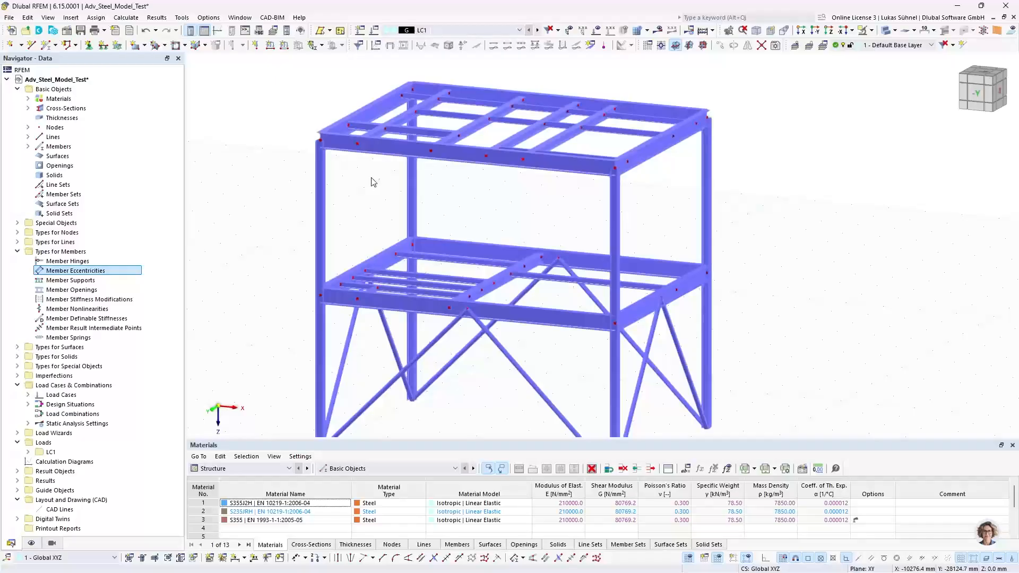
{"action": "scroll", "coordinate": [329, 168], "scroll_direction": "up", "scroll_amount": 3}
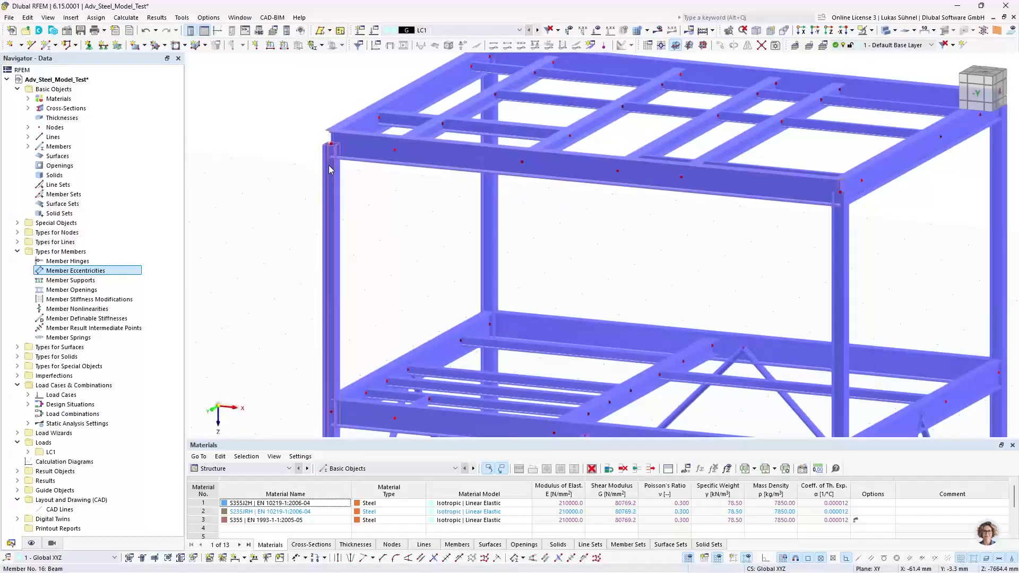
{"action": "mouse_move", "coordinate": [329, 168]}
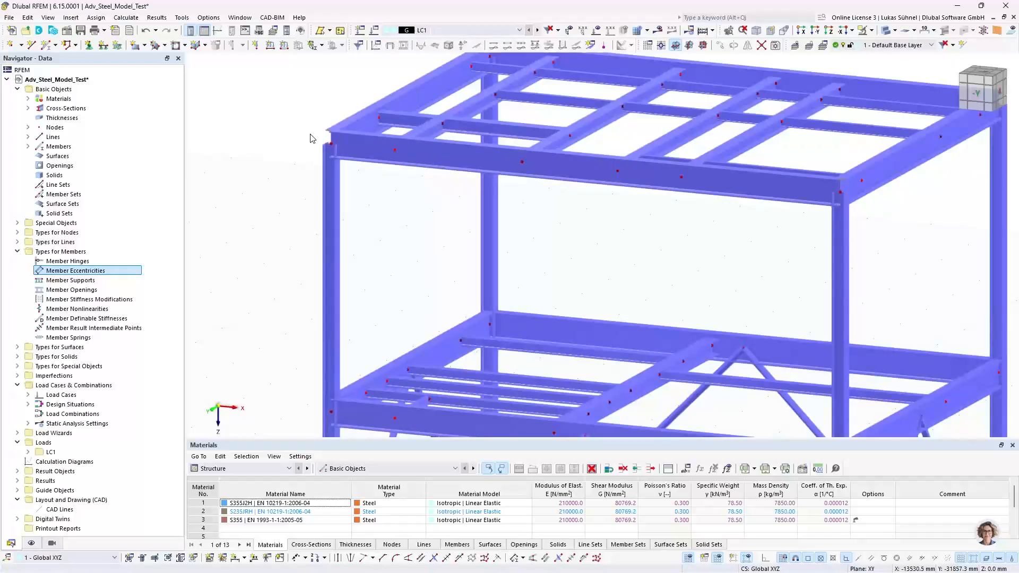
{"action": "scroll", "coordinate": [271, 149], "scroll_direction": "up", "scroll_amount": 3}
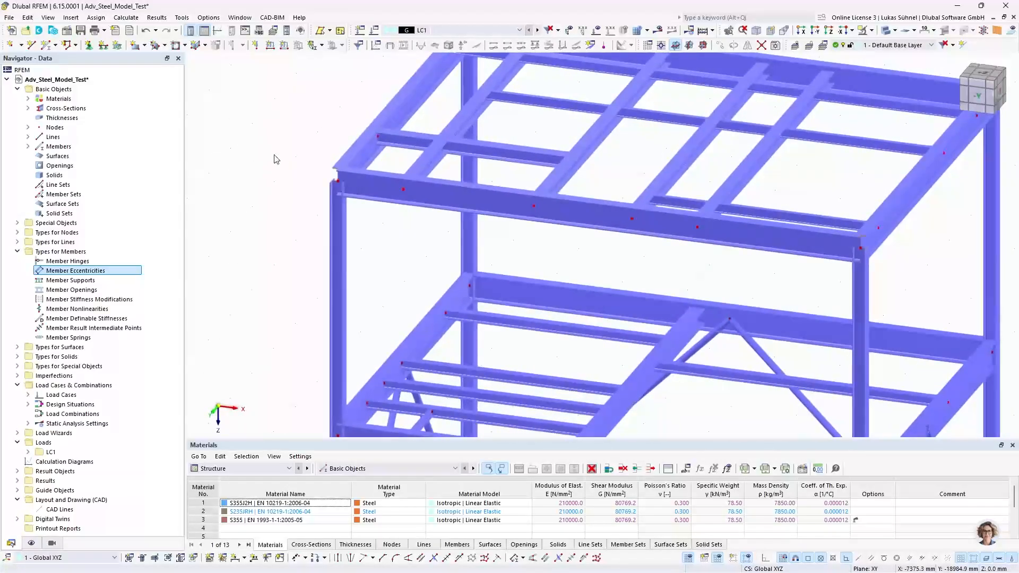
{"action": "scroll", "coordinate": [331, 166], "scroll_direction": "up", "scroll_amount": 2}
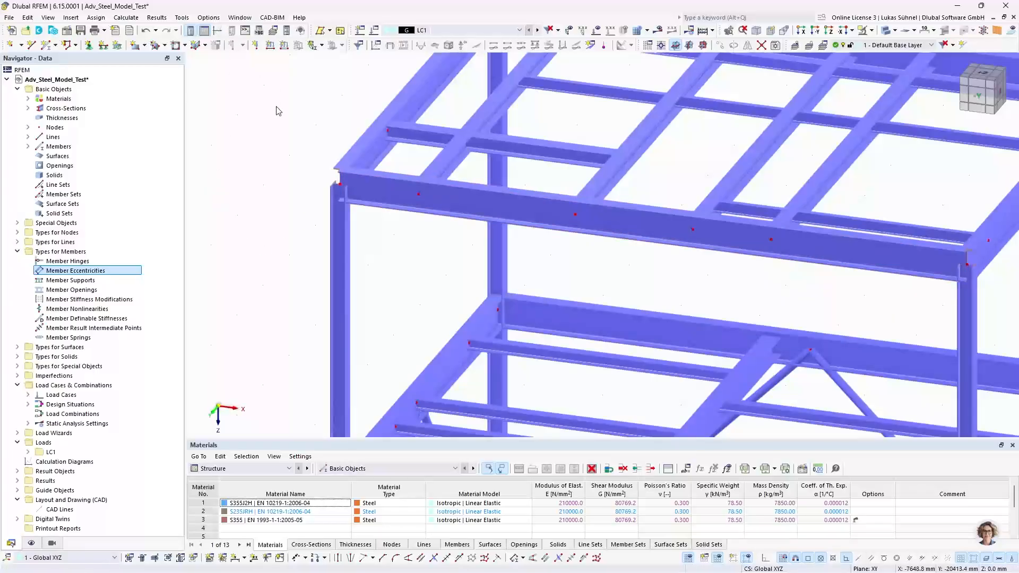
{"action": "scroll", "coordinate": [270, 112], "scroll_direction": "down", "scroll_amount": 2}
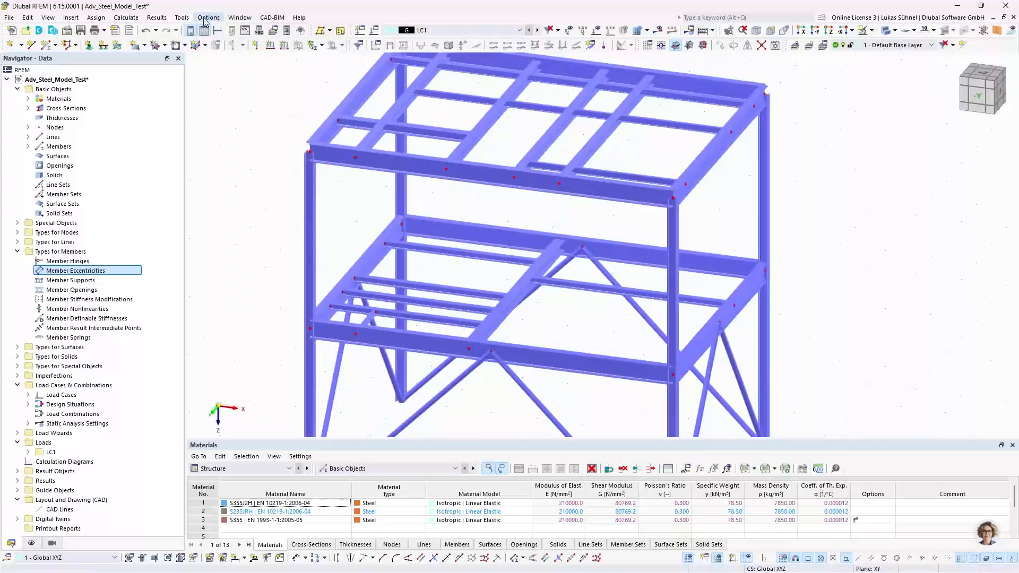
{"action": "left_click", "coordinate": [181, 17]}
{"action": "mouse_move", "coordinate": [235, 219]}
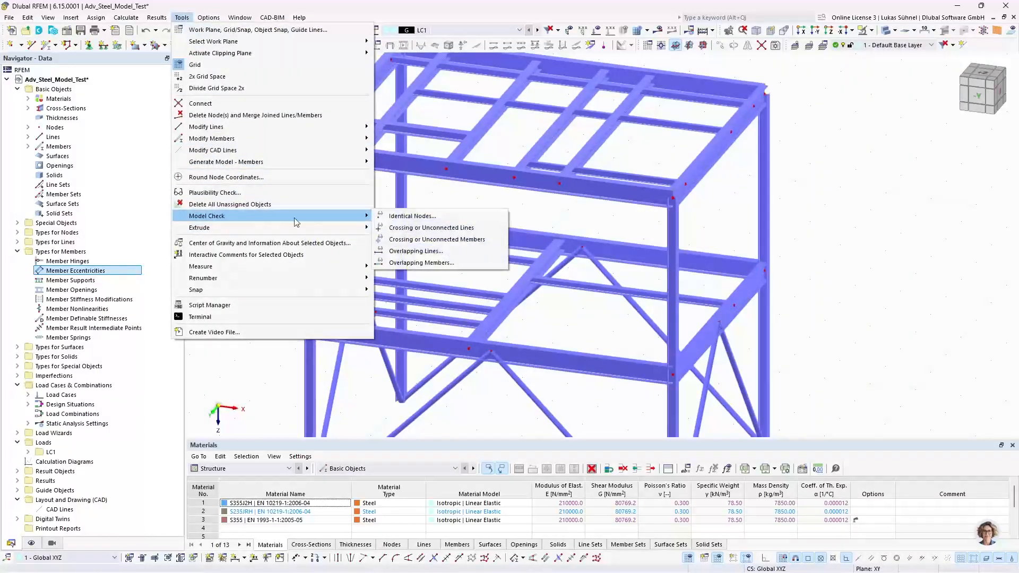
{"action": "left_click", "coordinate": [429, 263]}
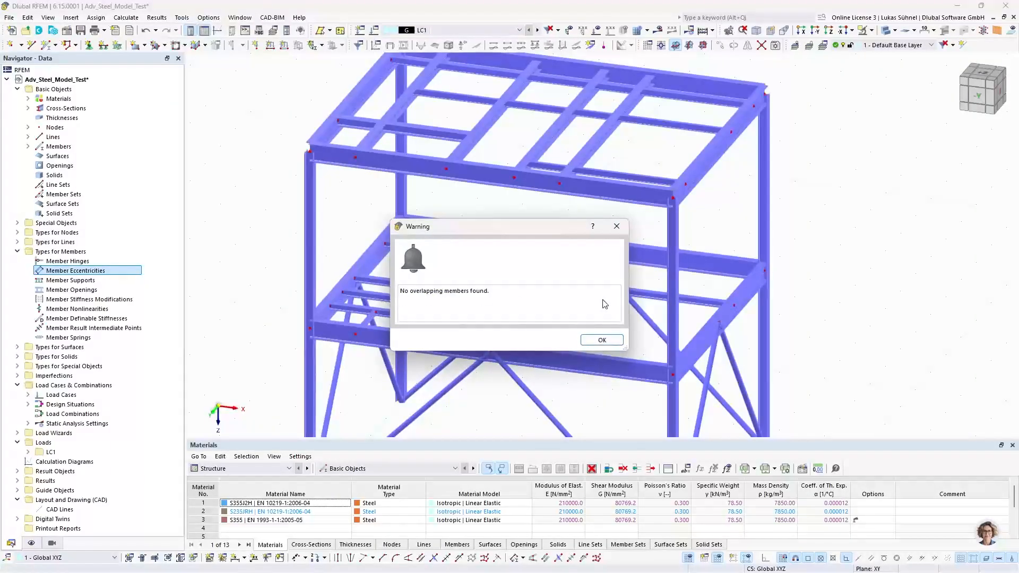
{"action": "left_click", "coordinate": [602, 339]}
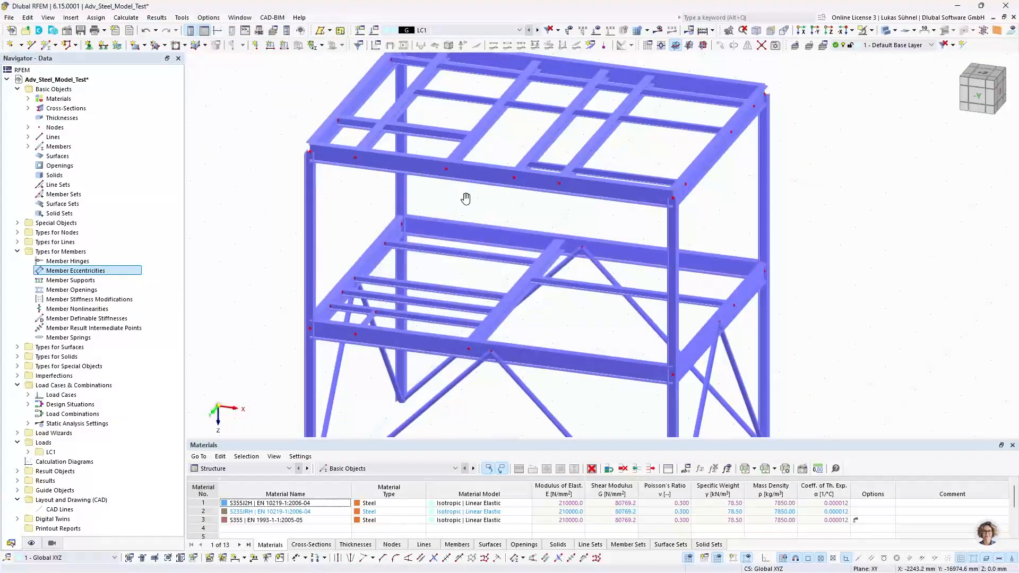
Step: Switch to Advance Steel and view the original frame's beam system lines in wireframe
{"action": "middle_click_drag", "start_coordinate": [466, 197], "coordinate": [461, 247]}
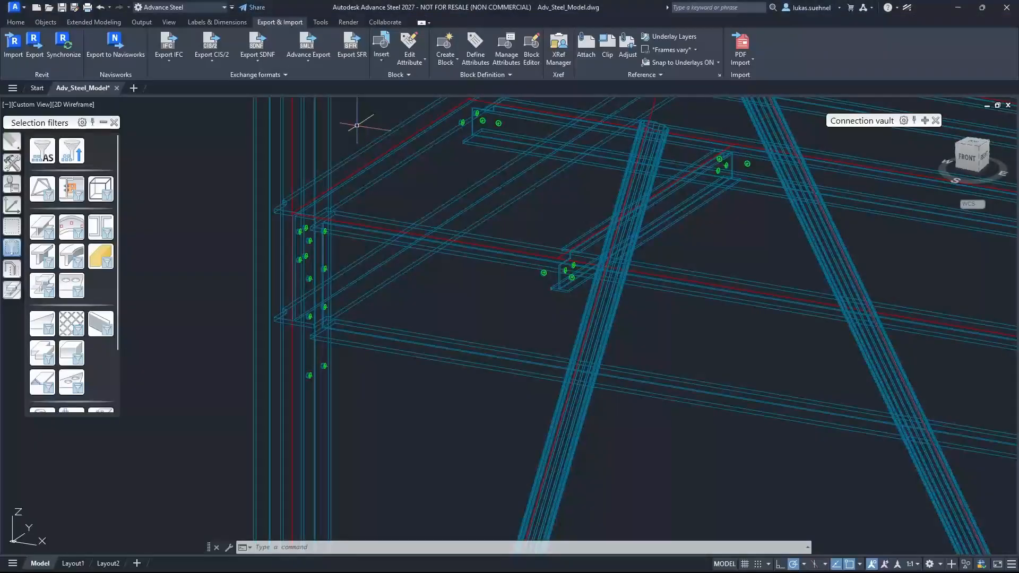
{"action": "scroll", "coordinate": [317, 259], "scroll_direction": "down", "scroll_amount": 5}
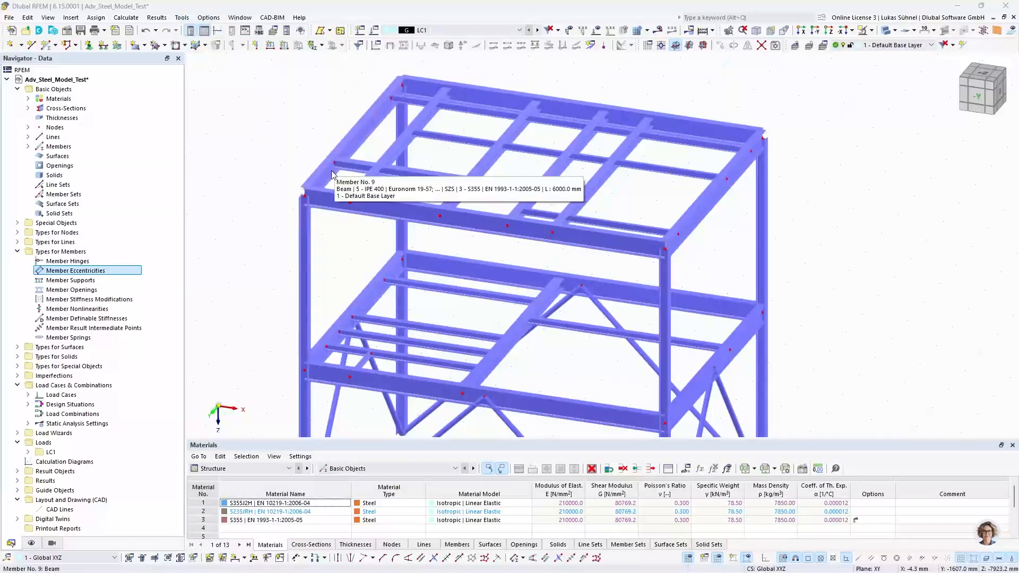
Step: Return to RFEM, run the model check for crossing or unconnected members, and inspect member groups 1,7 and 1,10
{"action": "left_click", "coordinate": [182, 17]}
{"action": "mouse_move", "coordinate": [232, 221]}
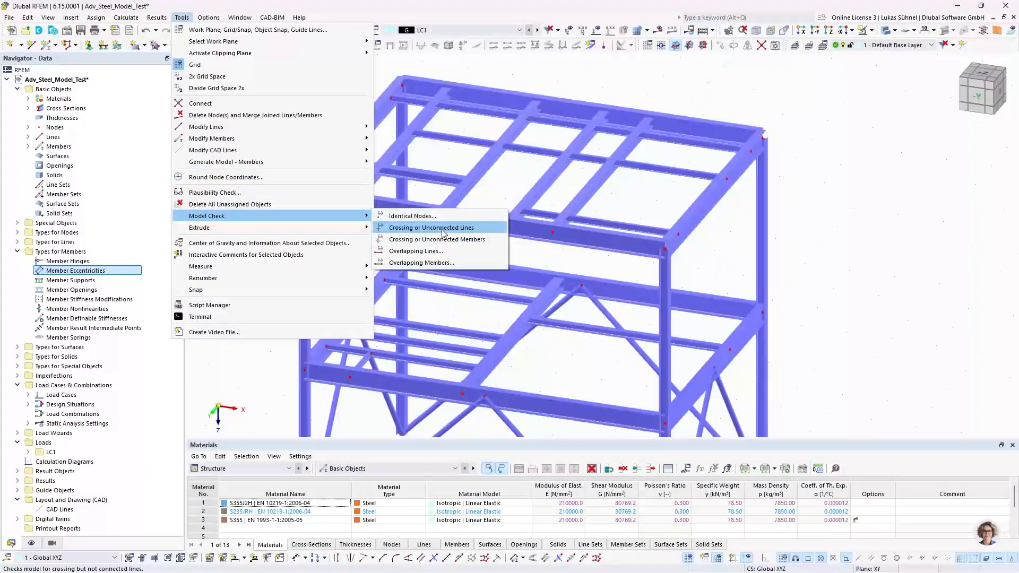
{"action": "left_click", "coordinate": [454, 239]}
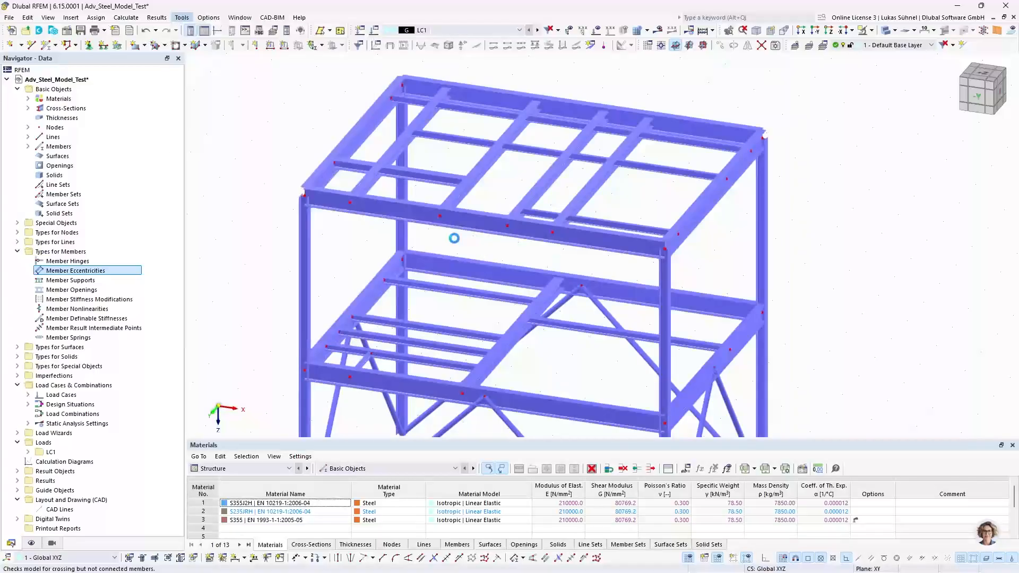
{"action": "left_click_drag", "start_coordinate": [432, 237], "coordinate": [815, 111]}
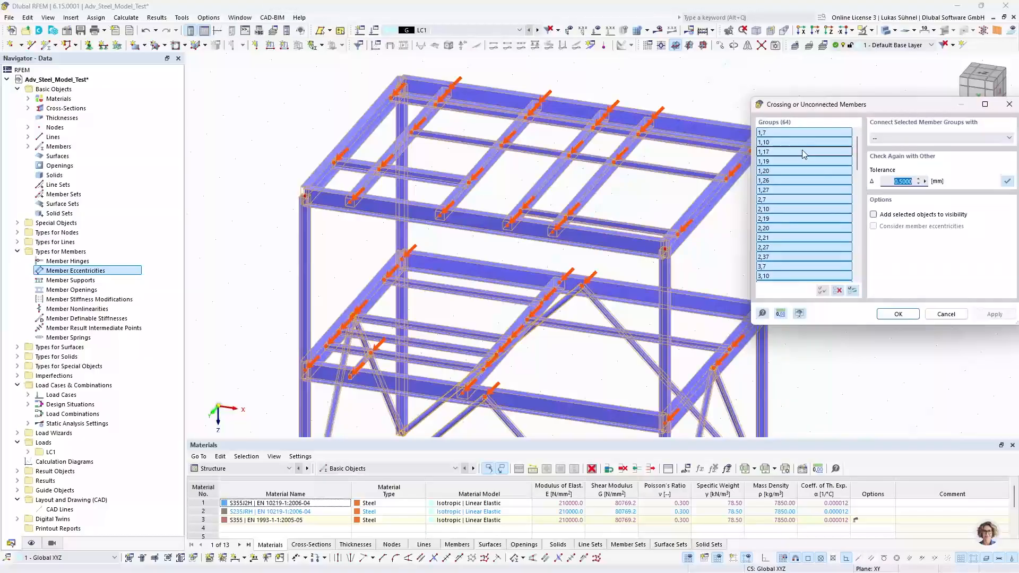
{"action": "left_click", "coordinate": [786, 134]}
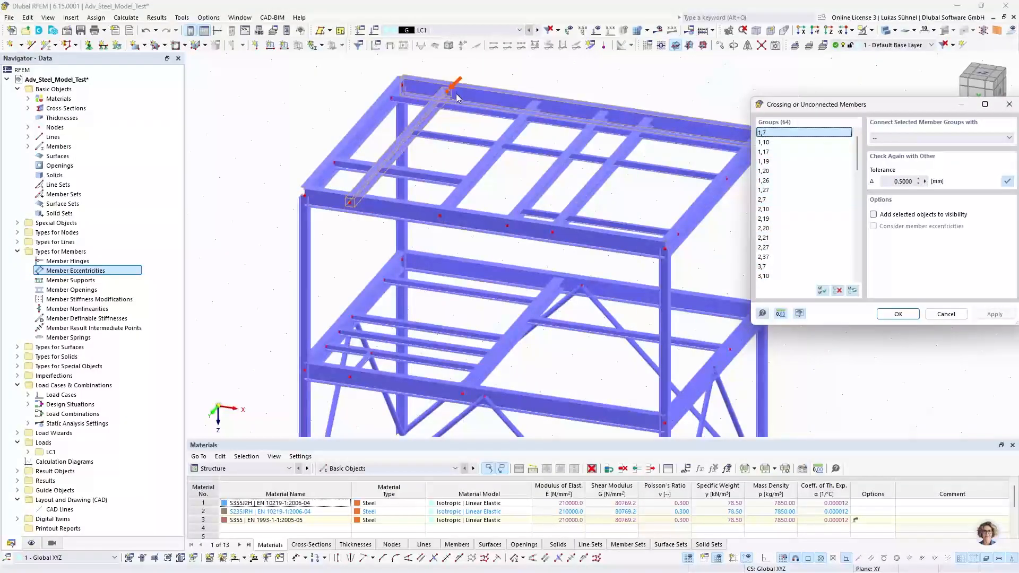
{"action": "key", "text": "Down"}
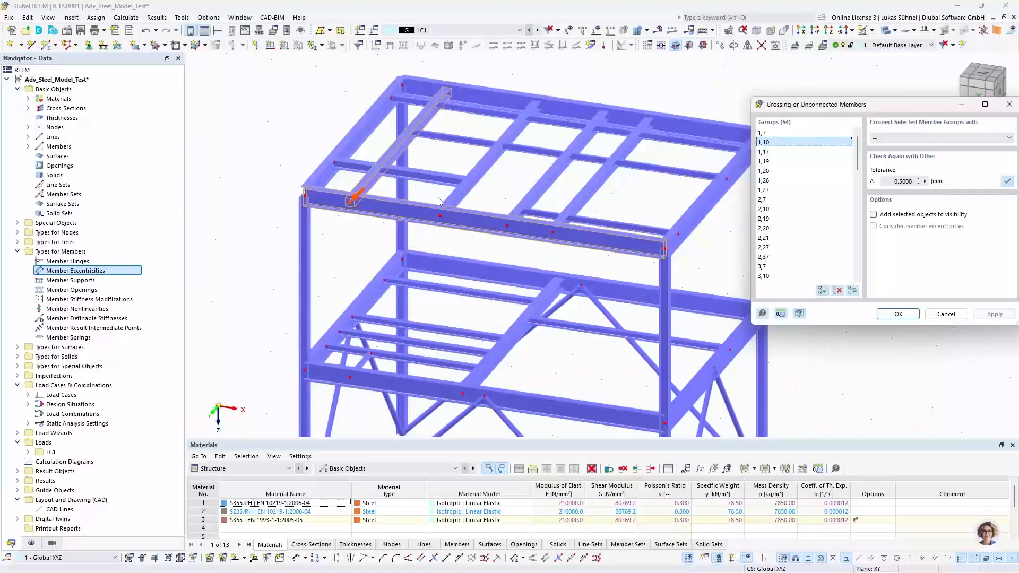
{"action": "left_click", "coordinate": [945, 314]}
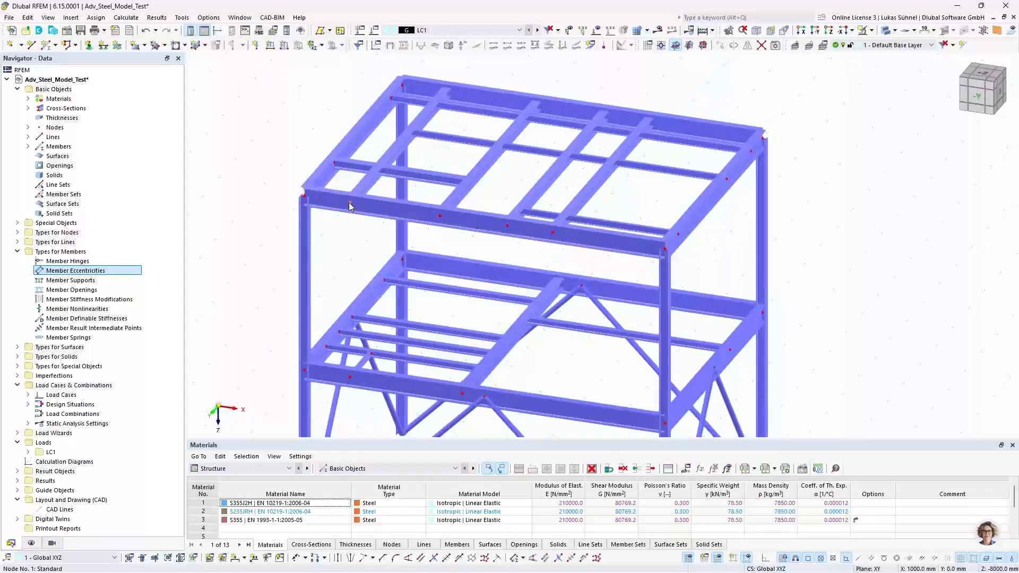
Step: Try connecting the upper edge beam with the first cross beam near the front corner column at their intersection, and undo the connection
{"action": "mouse_move", "coordinate": [365, 207]}
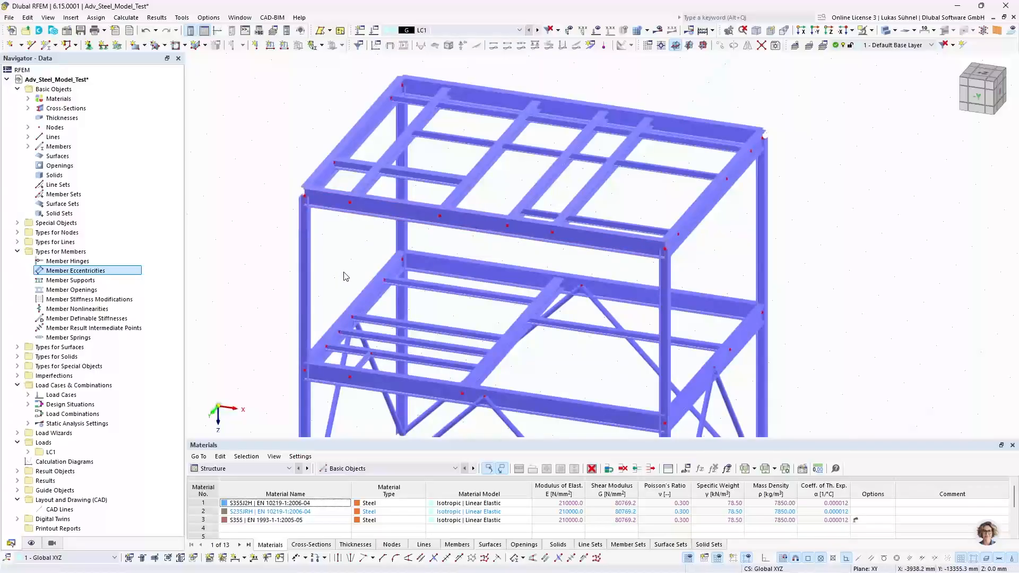
{"action": "middle_click_drag", "start_coordinate": [352, 262], "coordinate": [353, 237], "text": "ctrl"}
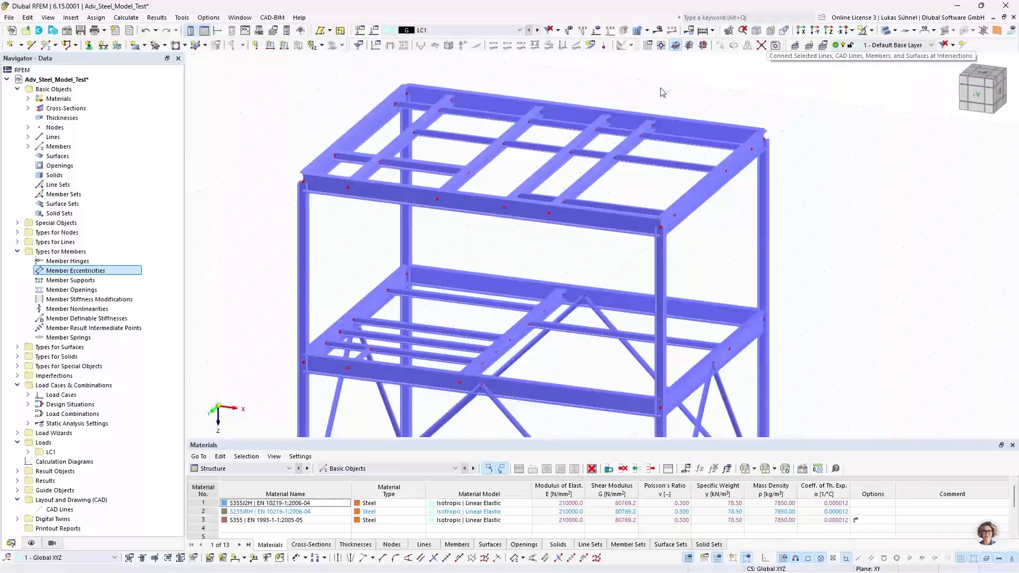
{"action": "left_click_drag", "start_coordinate": [370, 228], "coordinate": [267, 128]}
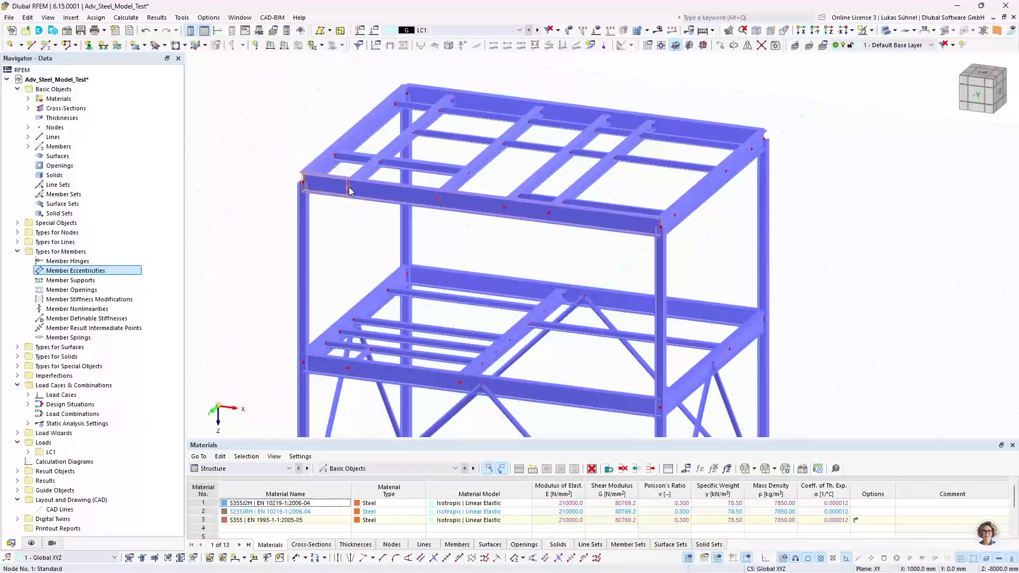
{"action": "mouse_move", "coordinate": [348, 191]}
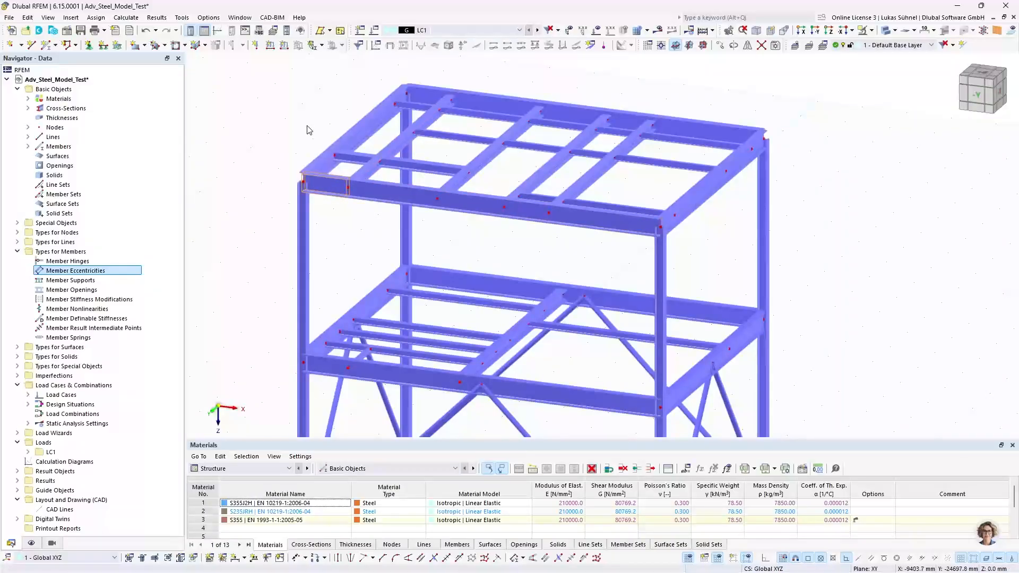
{"action": "left_click", "coordinate": [148, 30]}
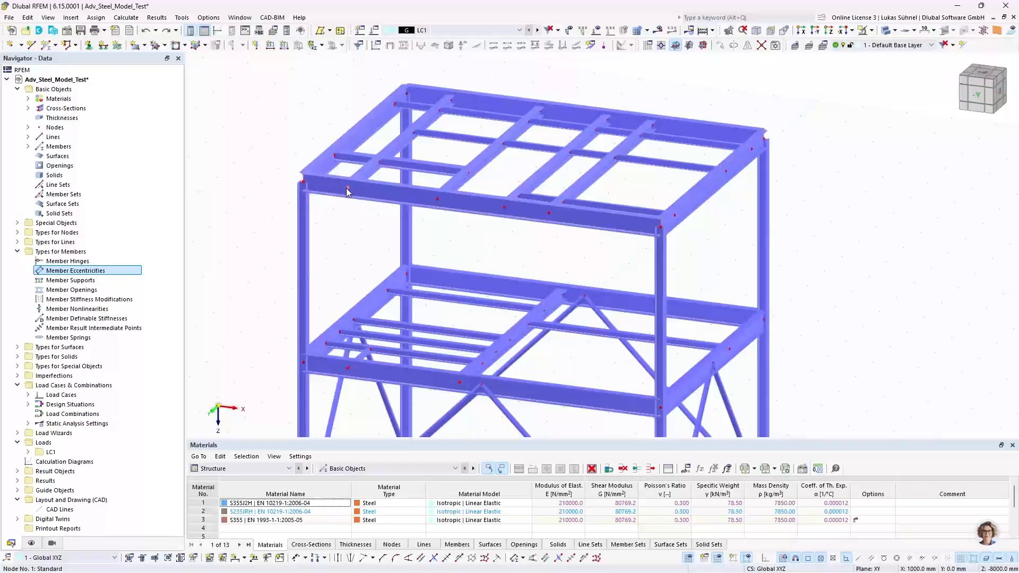
{"action": "mouse_move", "coordinate": [347, 192]}
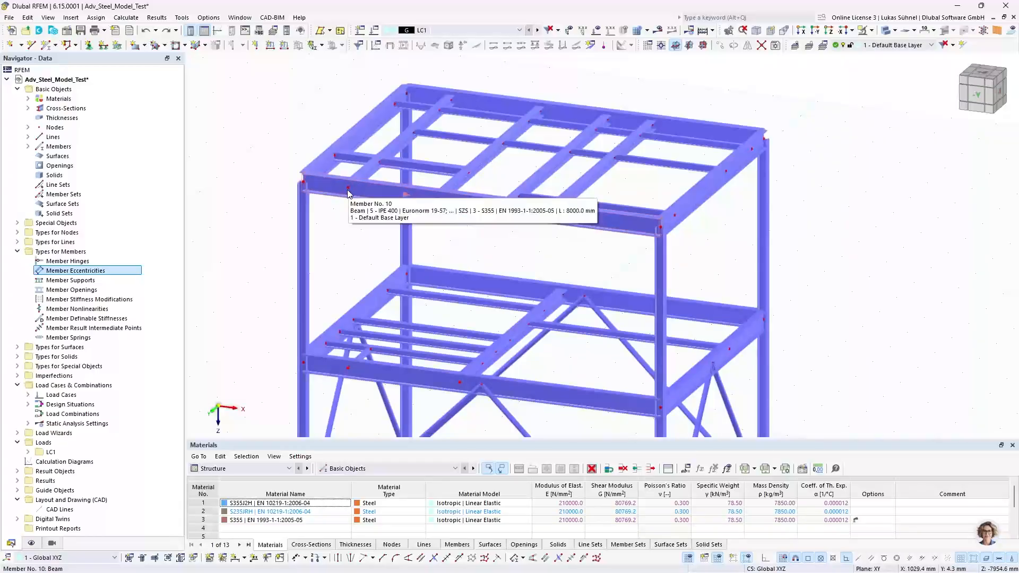
Step: Change the node type of all nodes on the two platforms (1-12,18-21,25-55) to On Member
{"action": "middle_click_drag", "start_coordinate": [355, 238], "coordinate": [406, 245], "text": "ctrl"}
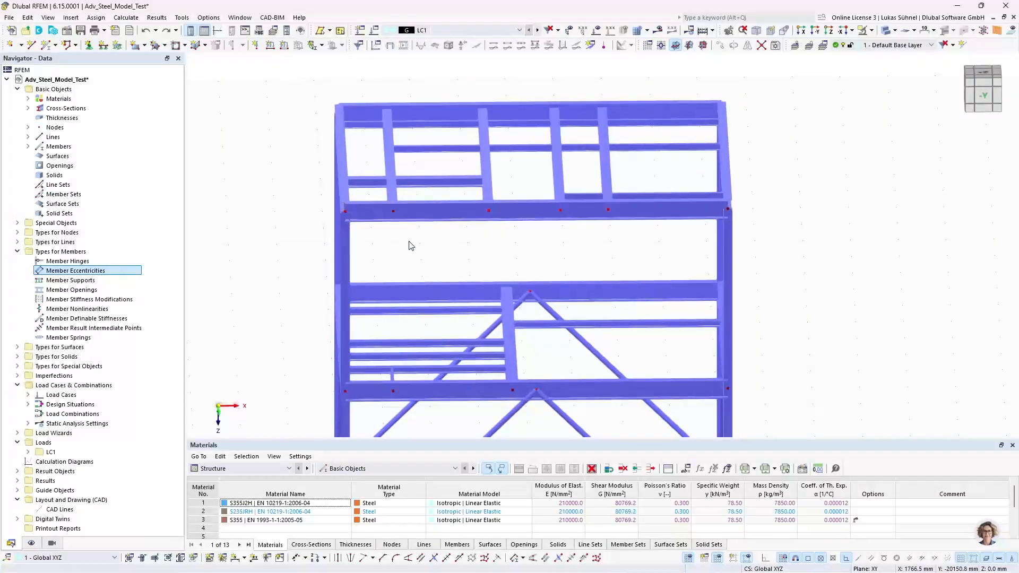
{"action": "scroll", "coordinate": [423, 257], "scroll_direction": "down", "scroll_amount": 5}
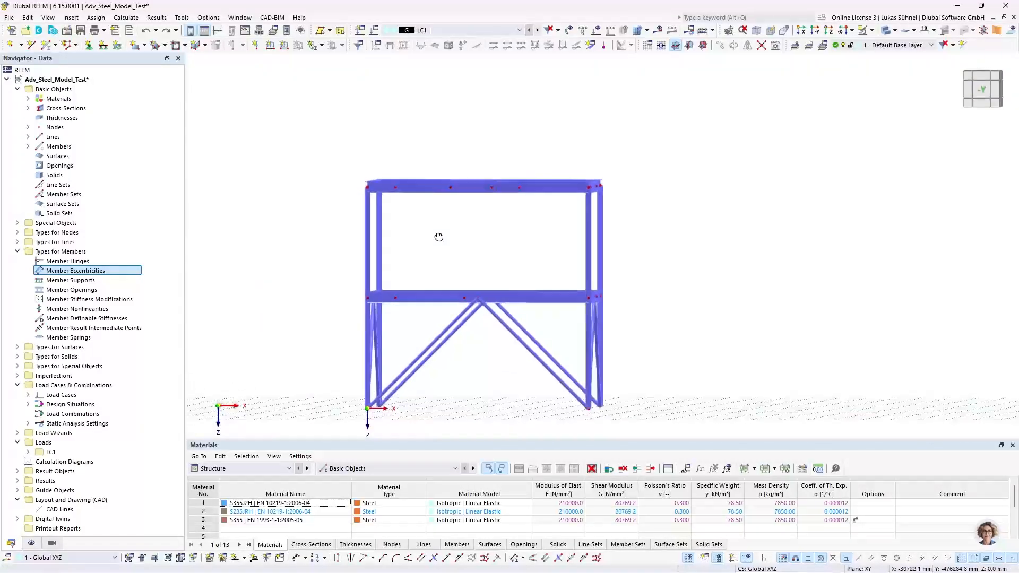
{"action": "middle_click_drag", "start_coordinate": [438, 237], "coordinate": [437, 232], "text": "ctrl"}
{"action": "left_click_drag", "start_coordinate": [290, 154], "coordinate": [685, 342]}
{"action": "middle_click_drag", "start_coordinate": [424, 216], "coordinate": [354, 228], "text": "ctrl"}
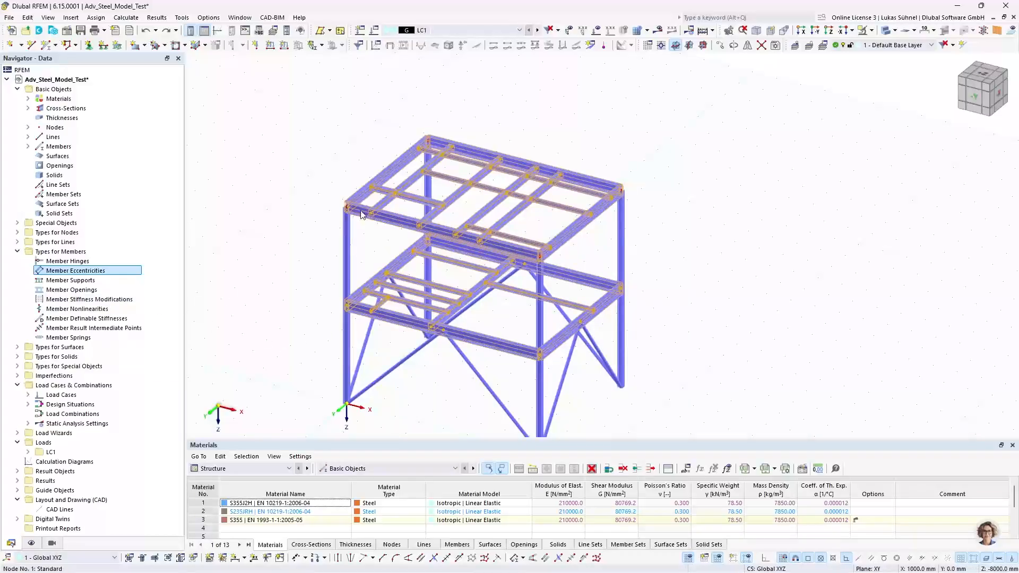
{"action": "scroll", "coordinate": [371, 219], "scroll_direction": "up", "scroll_amount": 3}
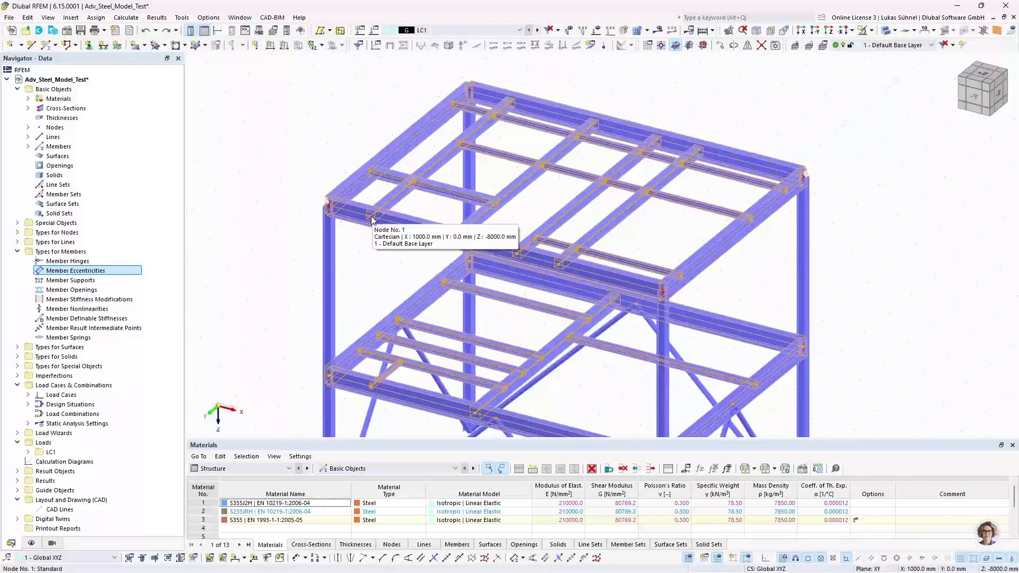
{"action": "double_click", "coordinate": [372, 219]}
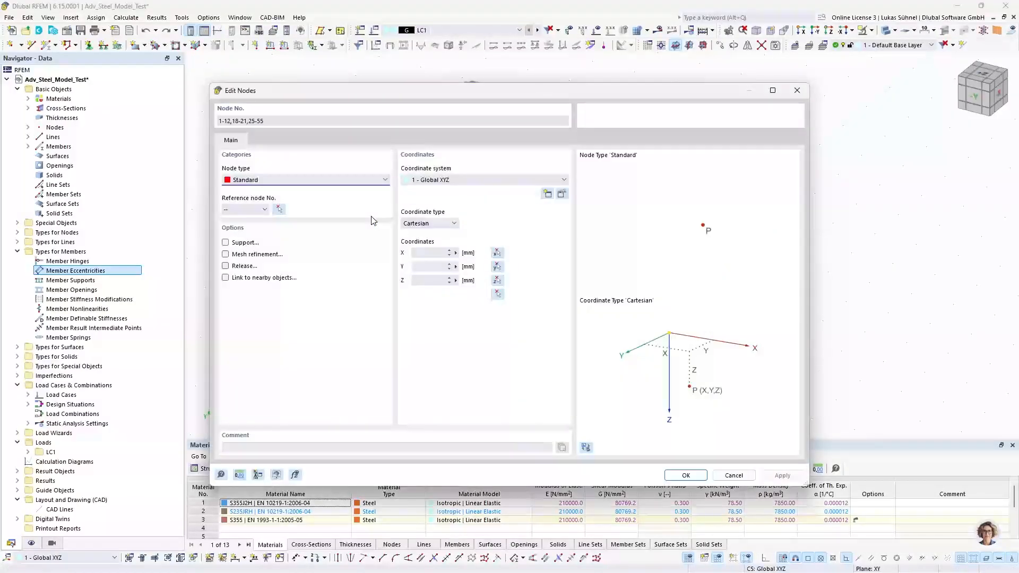
{"action": "left_click", "coordinate": [279, 181]}
{"action": "left_click", "coordinate": [248, 223]}
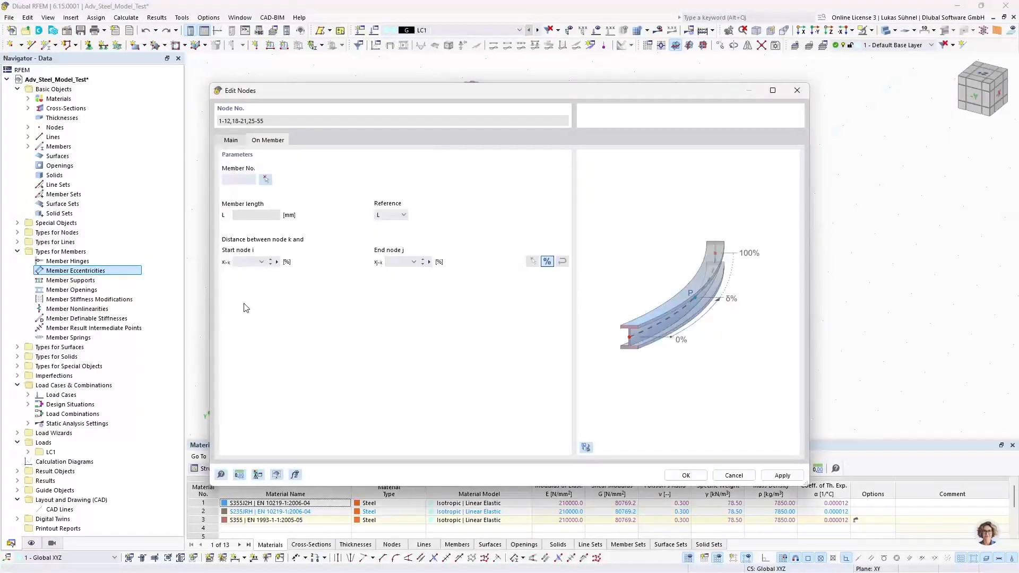
{"action": "left_click", "coordinate": [686, 475]}
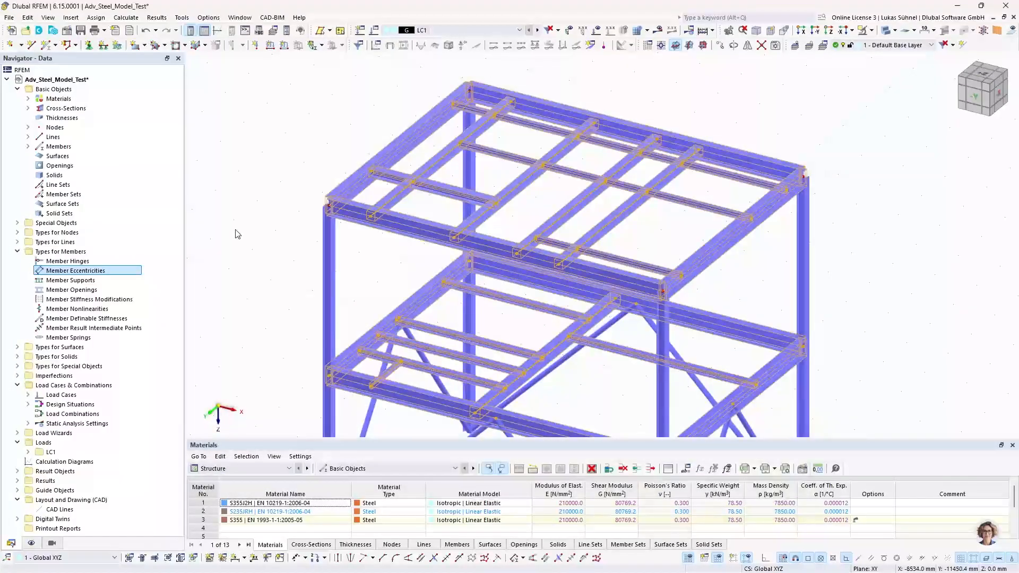
Step: Examine the table of nodes on the upper platform's front edge beam, member 10, and leave its settings as they are
{"action": "middle_click_drag", "start_coordinate": [274, 214], "coordinate": [291, 174]}
{"action": "scroll", "coordinate": [378, 184], "scroll_direction": "up", "scroll_amount": 2}
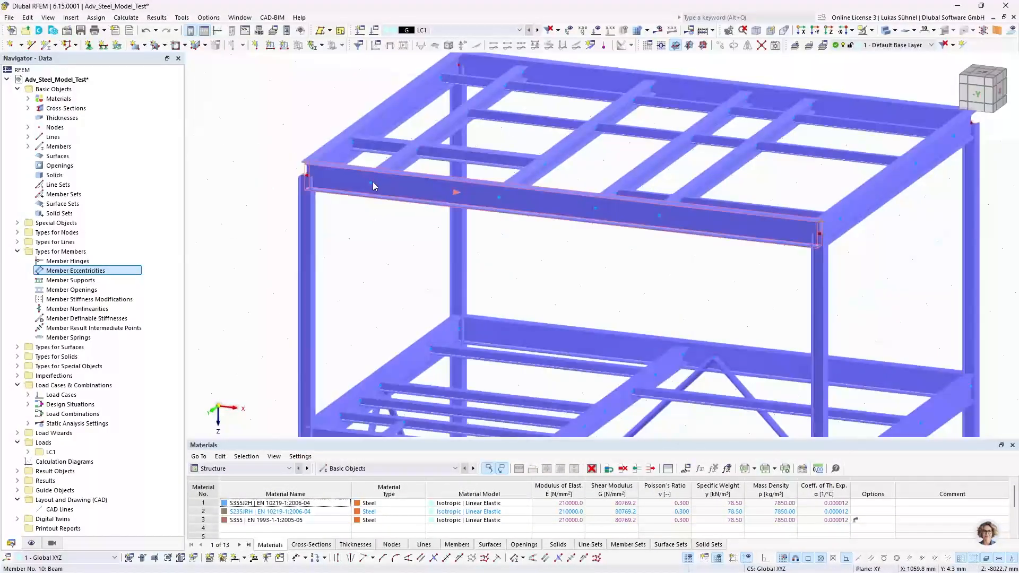
{"action": "middle_click_drag", "start_coordinate": [389, 215], "coordinate": [364, 243], "text": "ctrl"}
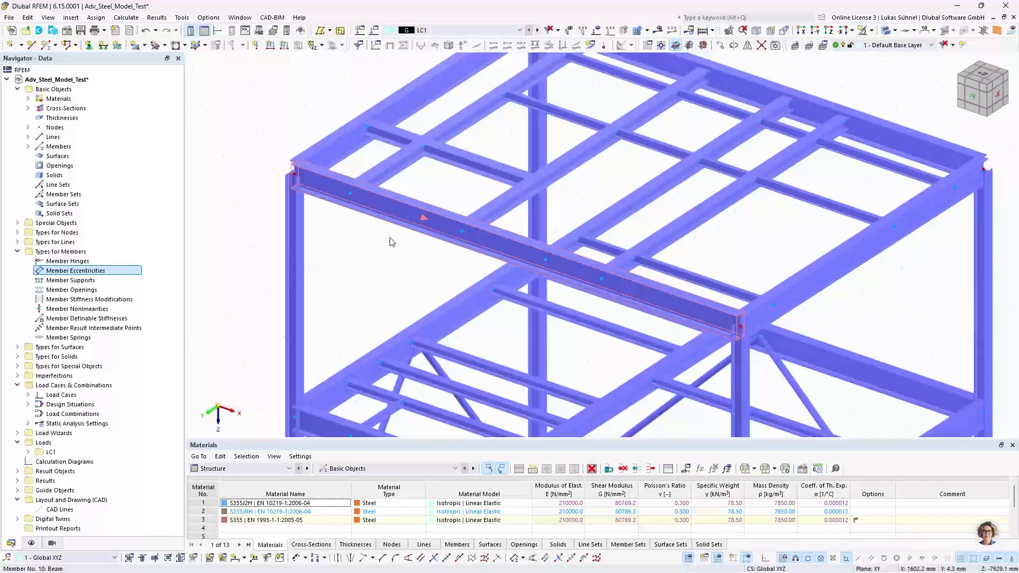
{"action": "double_click", "coordinate": [393, 250]}
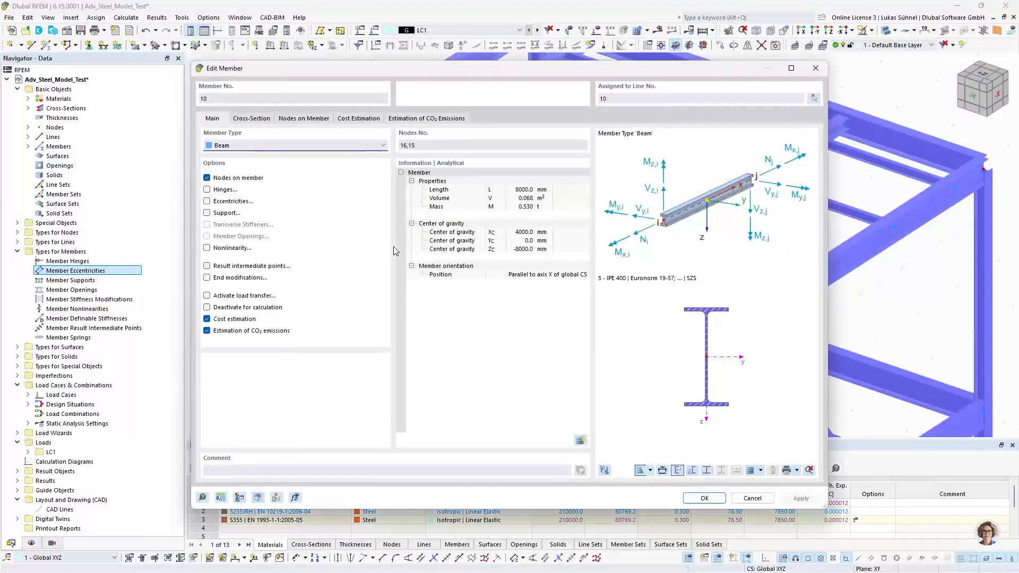
{"action": "left_click", "coordinate": [304, 118]}
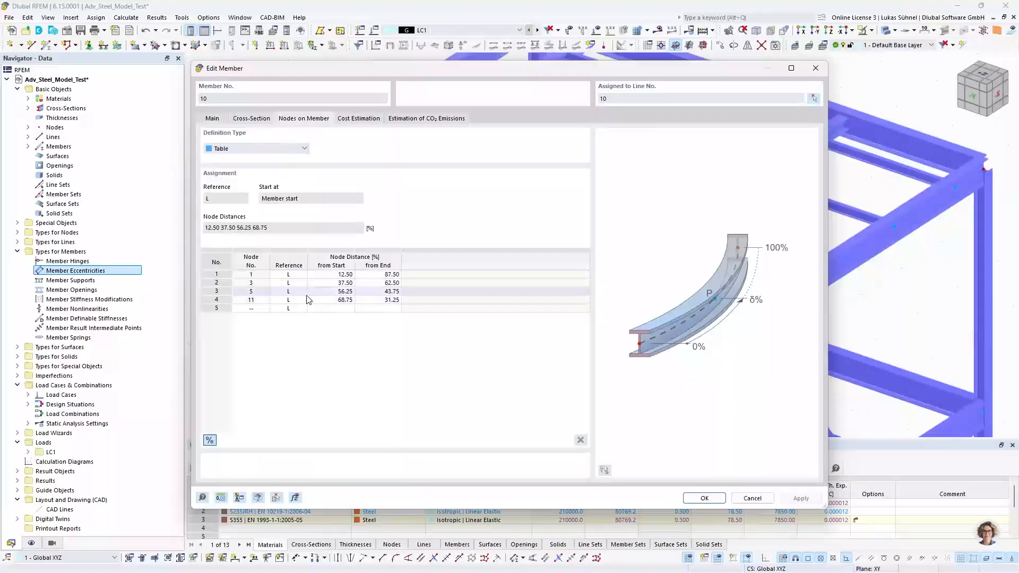
{"action": "left_click", "coordinate": [815, 68]}
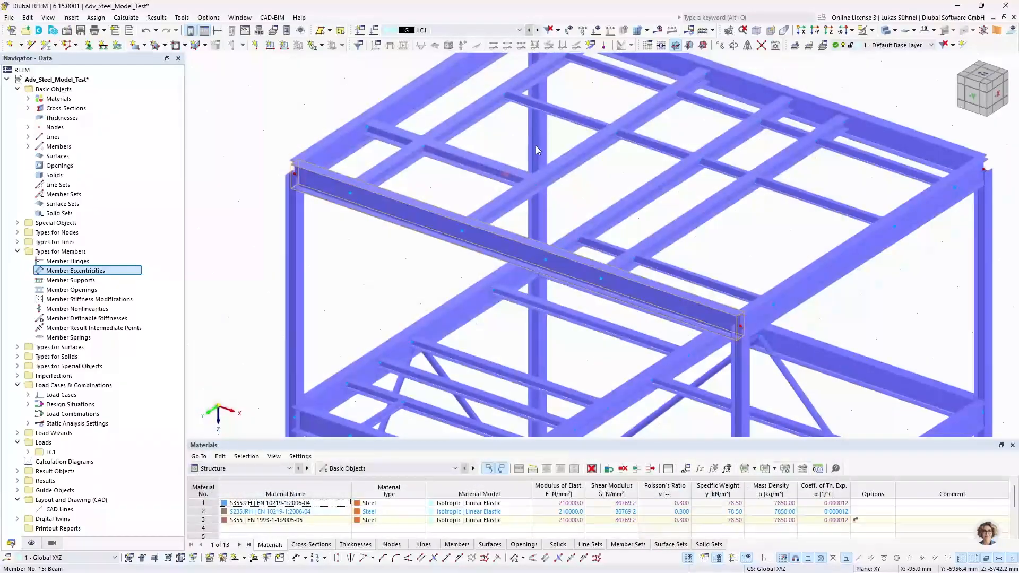
Step: Collapse the display settings tree and colour the rendered members by their Cross-Section object property to compare the profiles
{"action": "scroll", "coordinate": [444, 197], "scroll_direction": "down", "scroll_amount": 5}
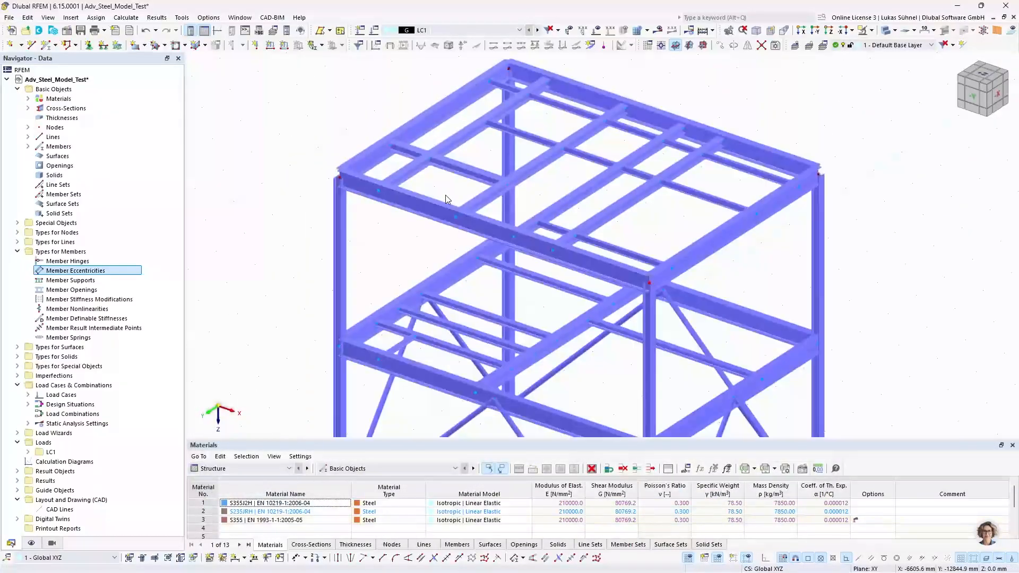
{"action": "mouse_move", "coordinate": [455, 278]}
{"action": "middle_mouse_down", "text": "ctrl"}
{"action": "mouse_move", "coordinate": [430, 233]}
{"action": "mouse_move", "coordinate": [454, 284]}
{"action": "middle_mouse_up", "text": "ctrl"}
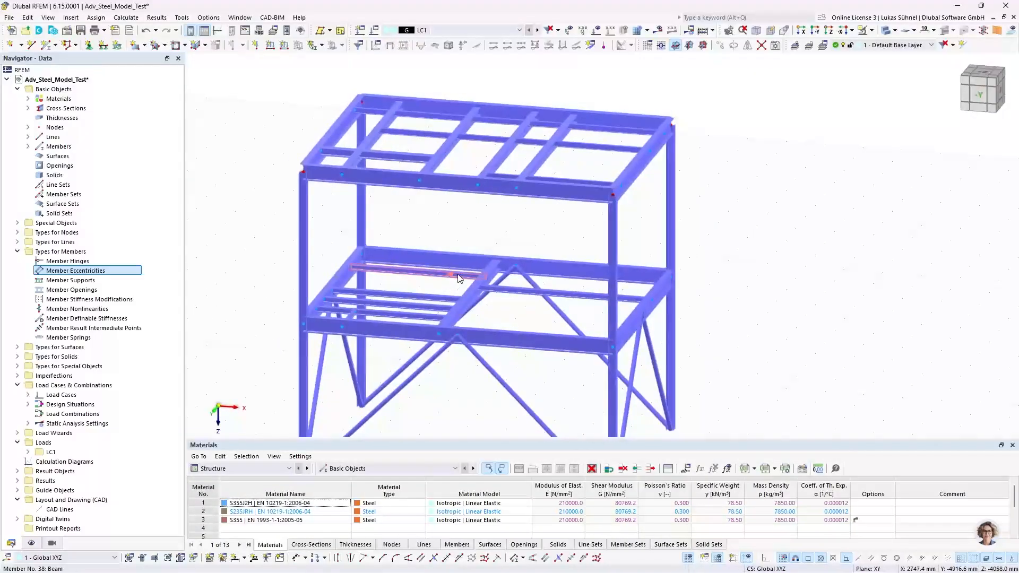
{"action": "mouse_move", "coordinate": [460, 277]}
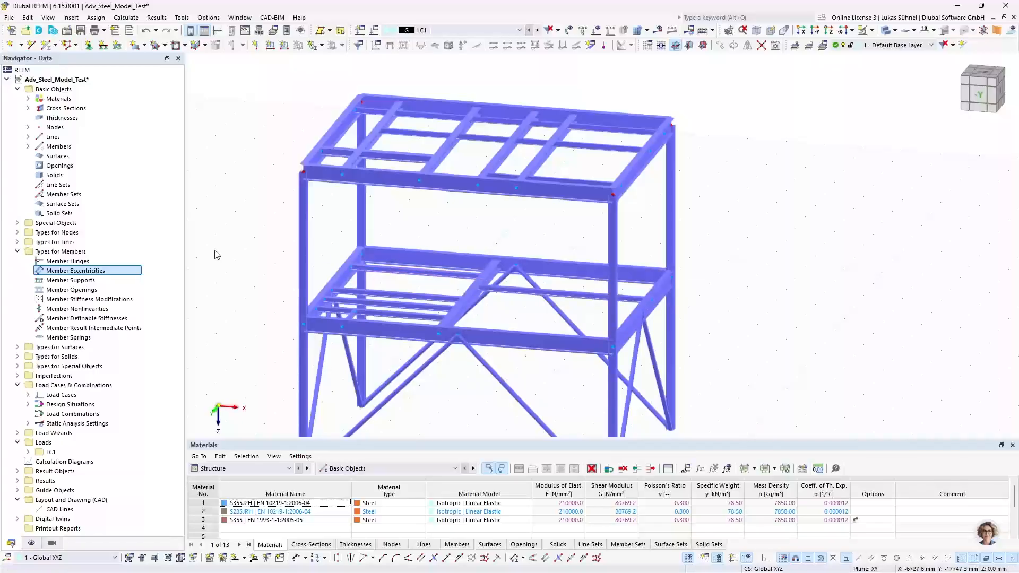
{"action": "middle_click_drag", "start_coordinate": [216, 255], "coordinate": [237, 236], "text": "ctrl"}
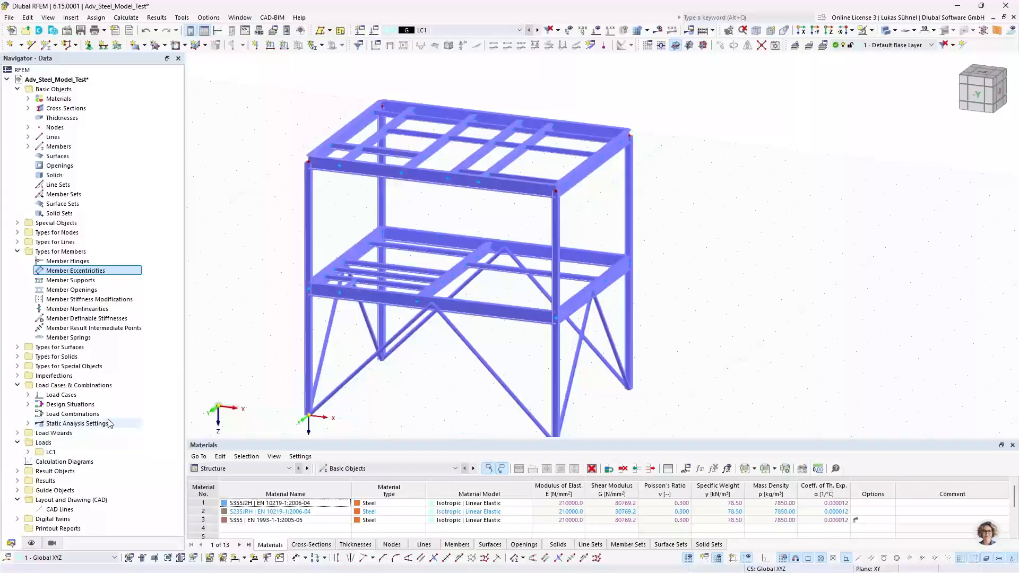
{"action": "left_click", "coordinate": [31, 544]}
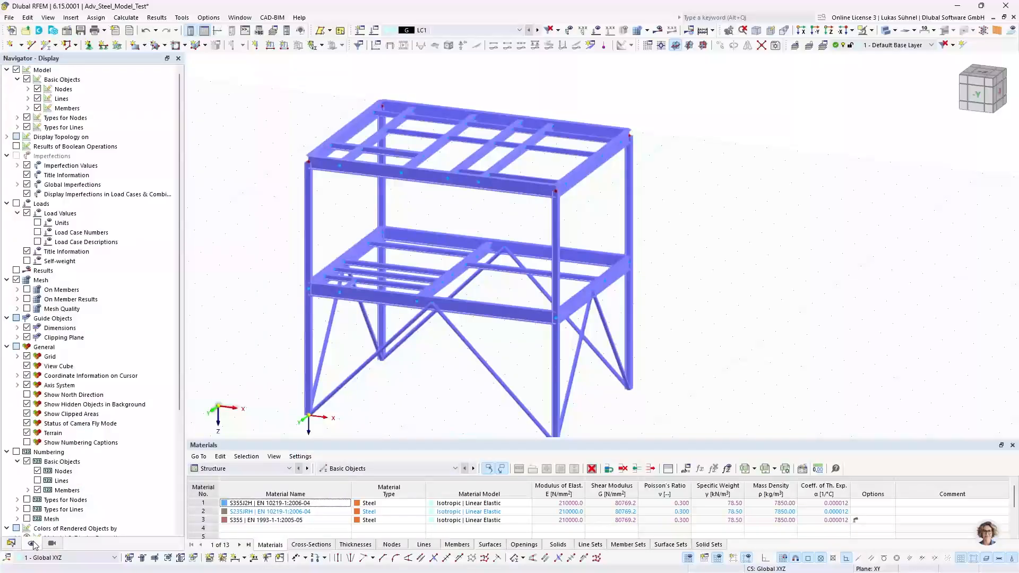
{"action": "right_click", "coordinate": [123, 327]}
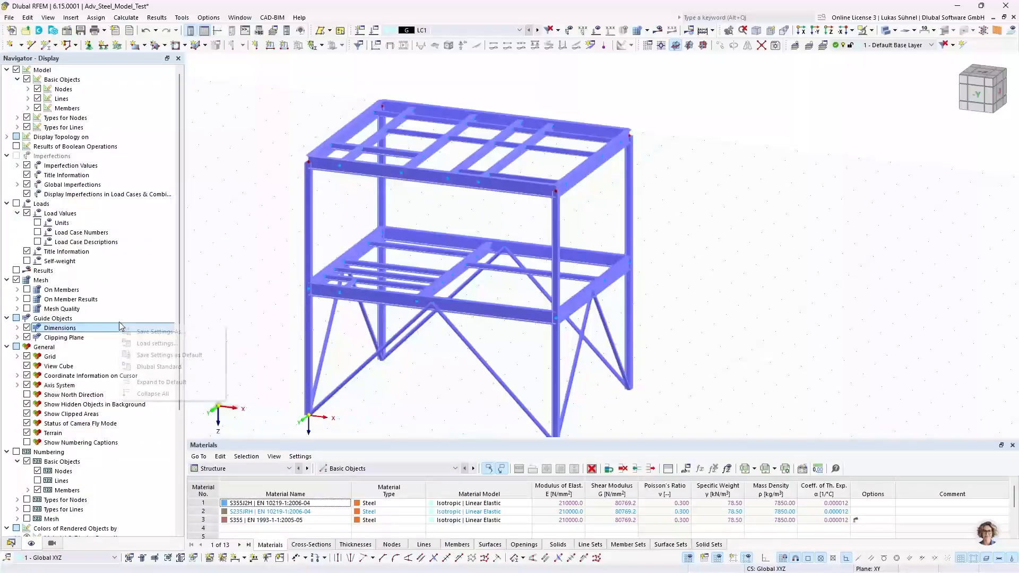
{"action": "left_click", "coordinate": [159, 395]}
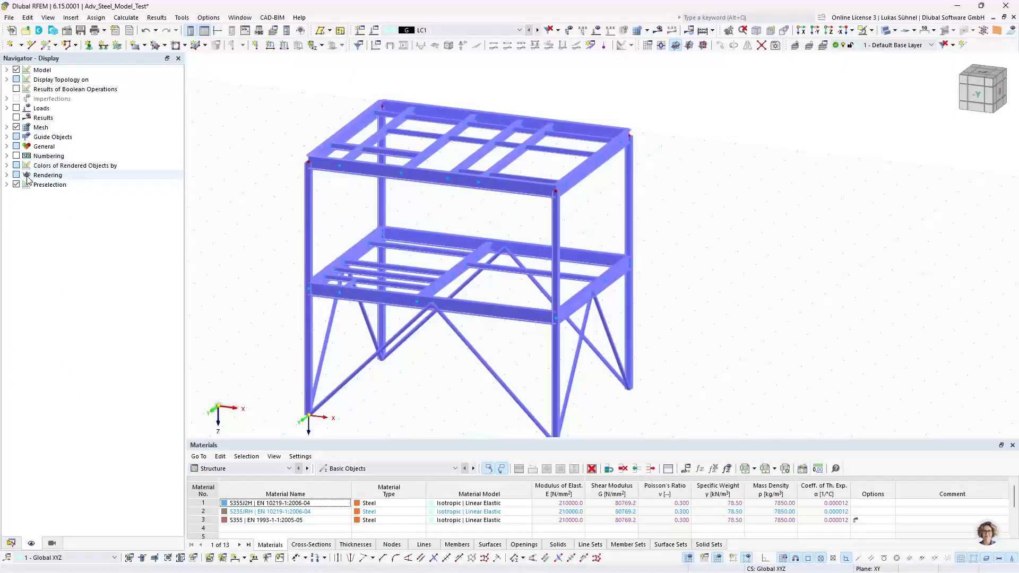
{"action": "left_click", "coordinate": [6, 165]}
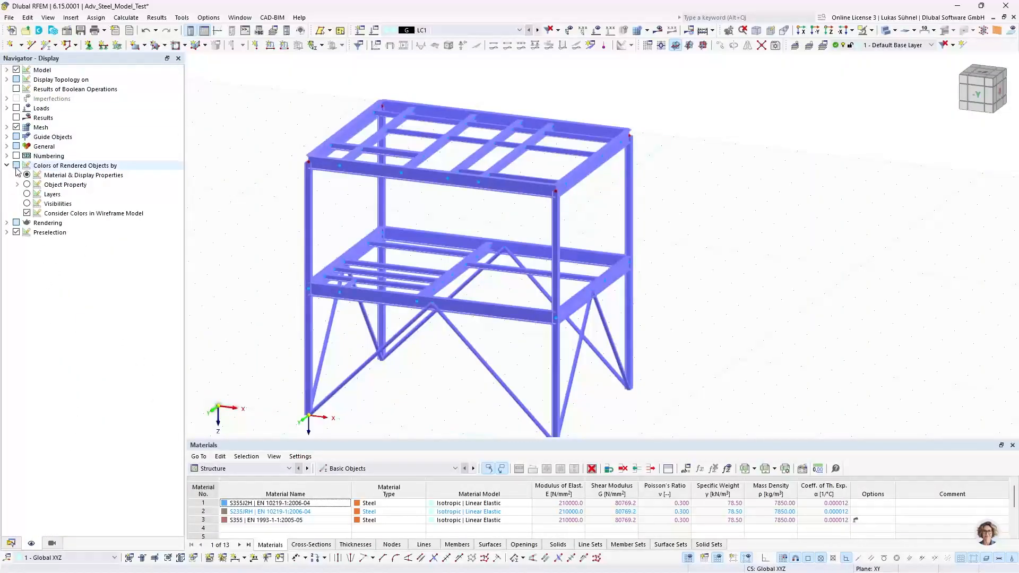
{"action": "left_click", "coordinate": [18, 185]}
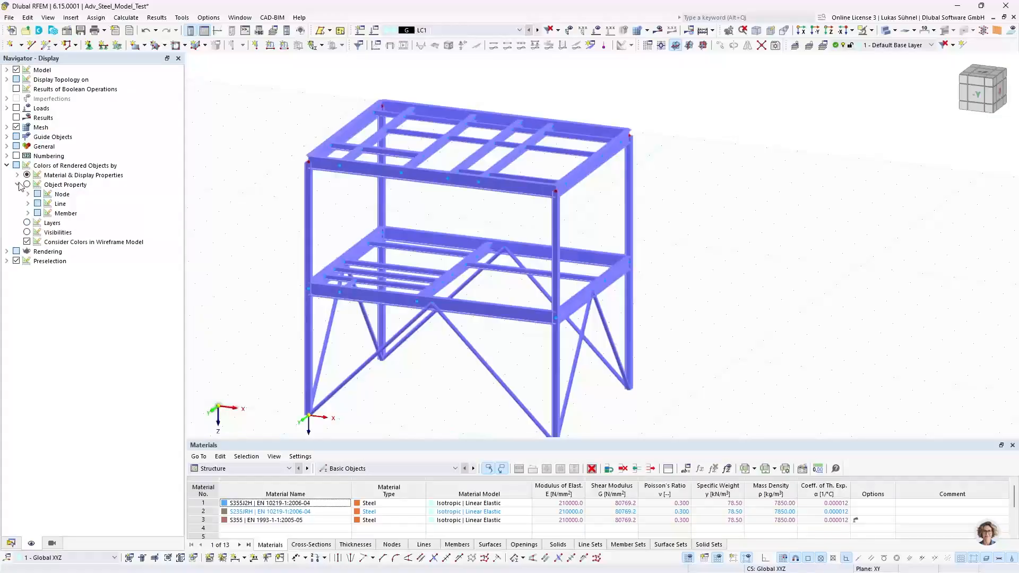
{"action": "left_click", "coordinate": [28, 213]}
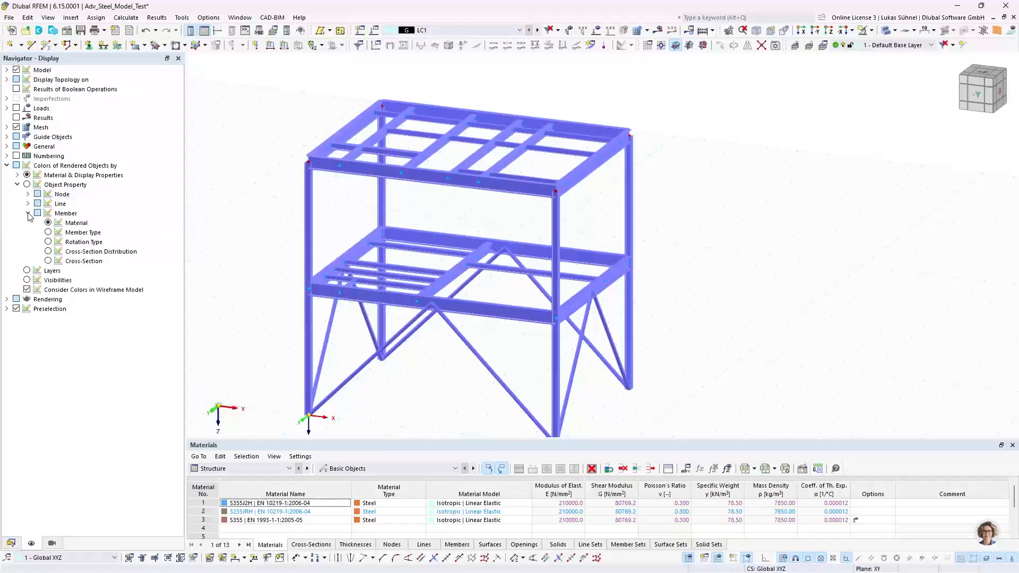
{"action": "left_click", "coordinate": [49, 261]}
{"action": "middle_click_drag", "start_coordinate": [281, 253], "coordinate": [419, 229]}
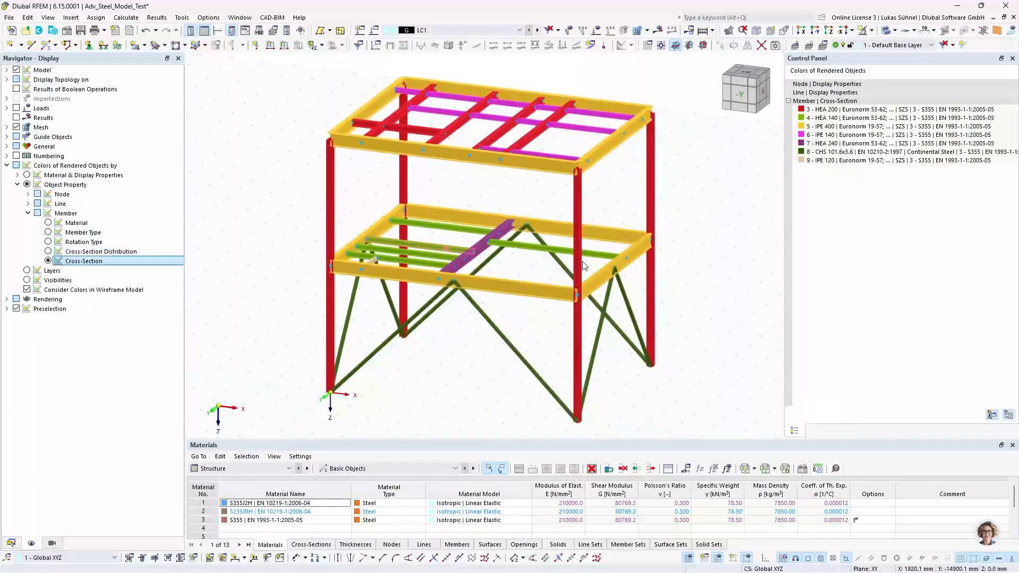
Step: Review the members coloured by Material, restore the Material & Display Properties colouring, and return to the model data tree
{"action": "middle_click_drag", "start_coordinate": [711, 285], "coordinate": [671, 315]}
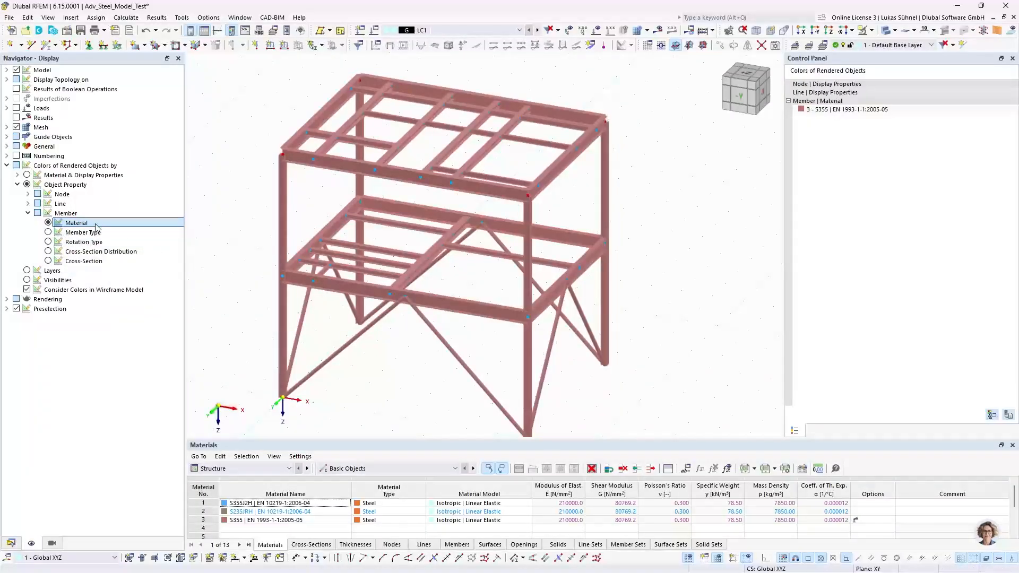
{"action": "left_click", "coordinate": [27, 174]}
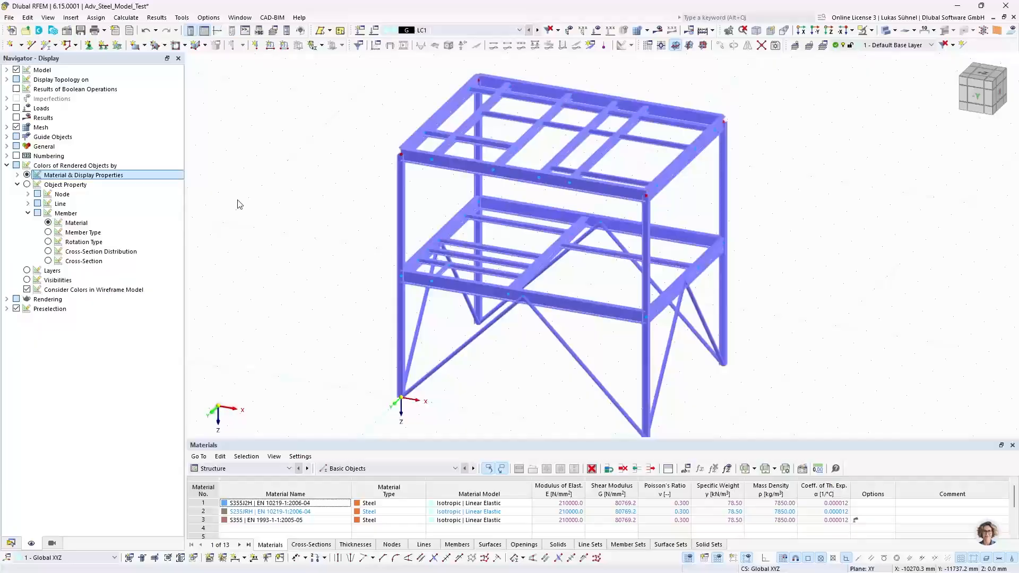
{"action": "mouse_move", "coordinate": [244, 208]}
{"action": "middle_mouse_down", "text": "ctrl"}
{"action": "mouse_move", "coordinate": [282, 232]}
{"action": "mouse_move", "coordinate": [246, 225]}
{"action": "middle_mouse_up", "text": "ctrl"}
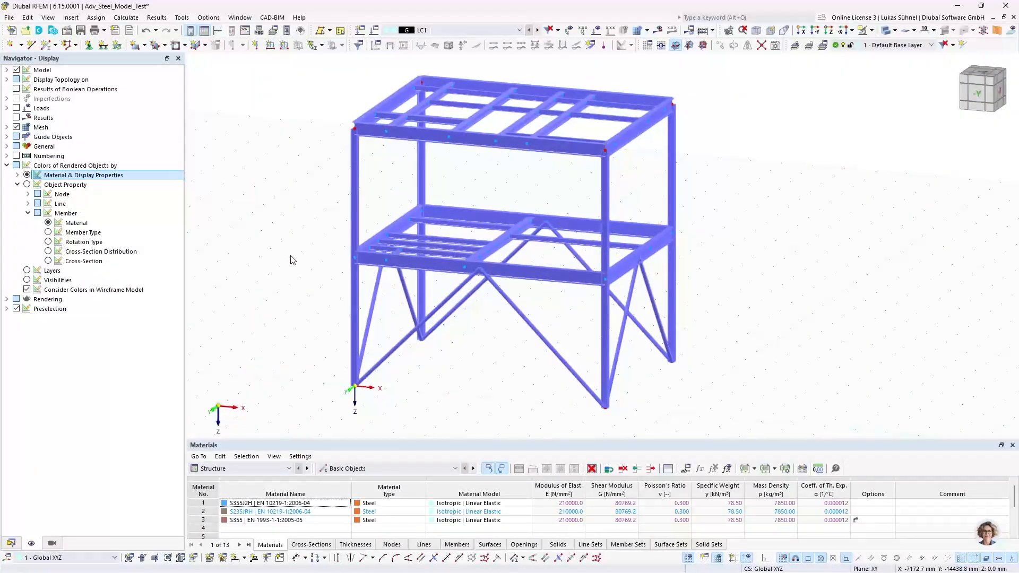
{"action": "left_click", "coordinate": [13, 544]}
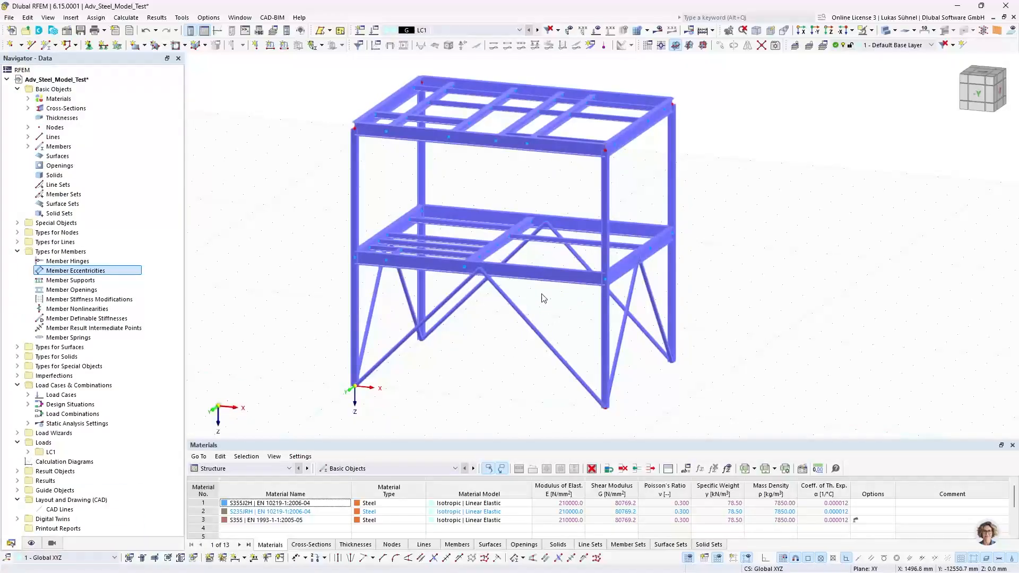
Step: Assign nodal support 1 to the four column base nodes 17,22-24
{"action": "middle_click_drag", "start_coordinate": [311, 214], "coordinate": [327, 223], "text": "ctrl"}
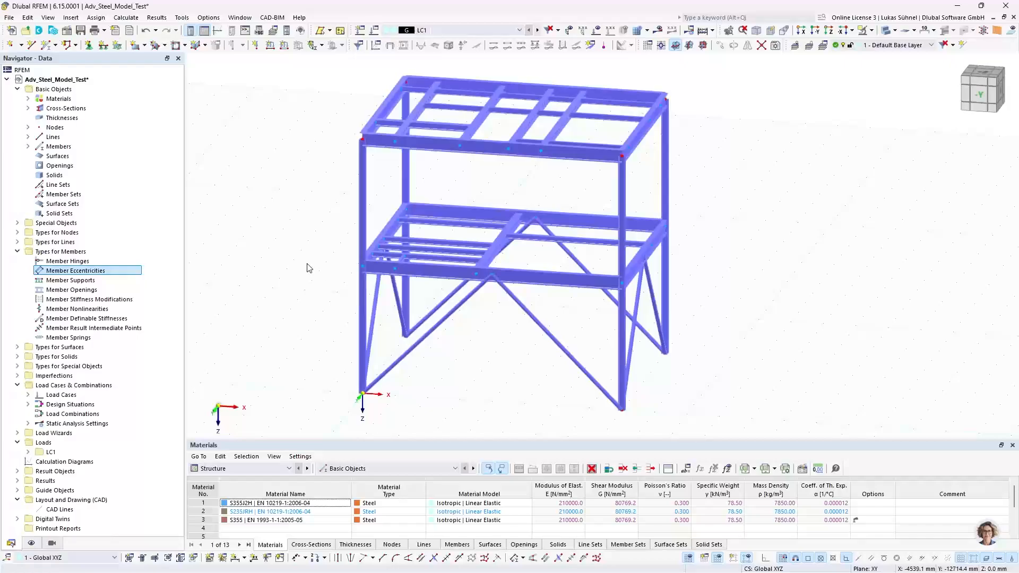
{"action": "left_click", "coordinate": [89, 45]}
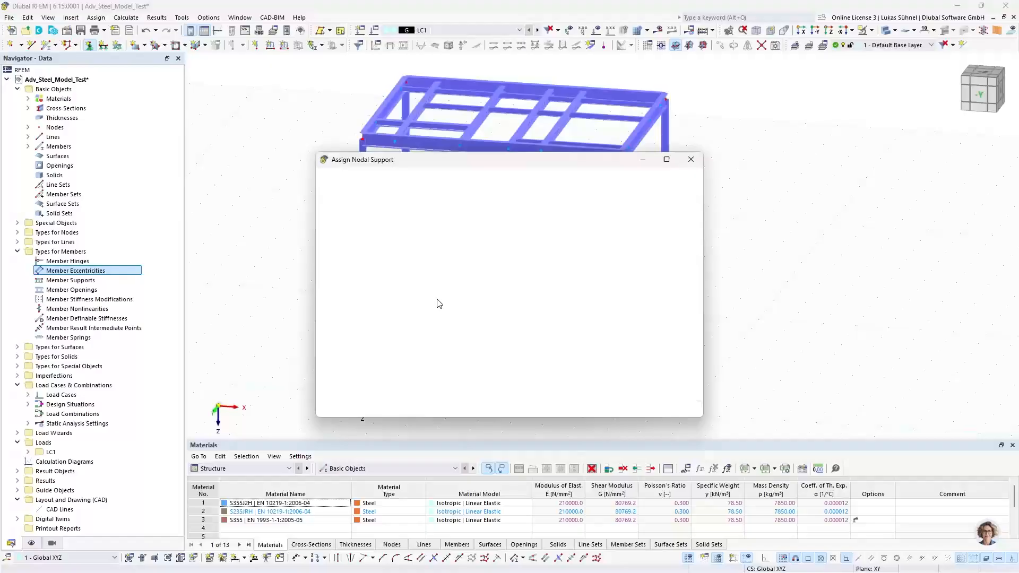
{"action": "left_click", "coordinate": [462, 190]}
{"action": "left_click_drag", "start_coordinate": [345, 387], "coordinate": [383, 418]}
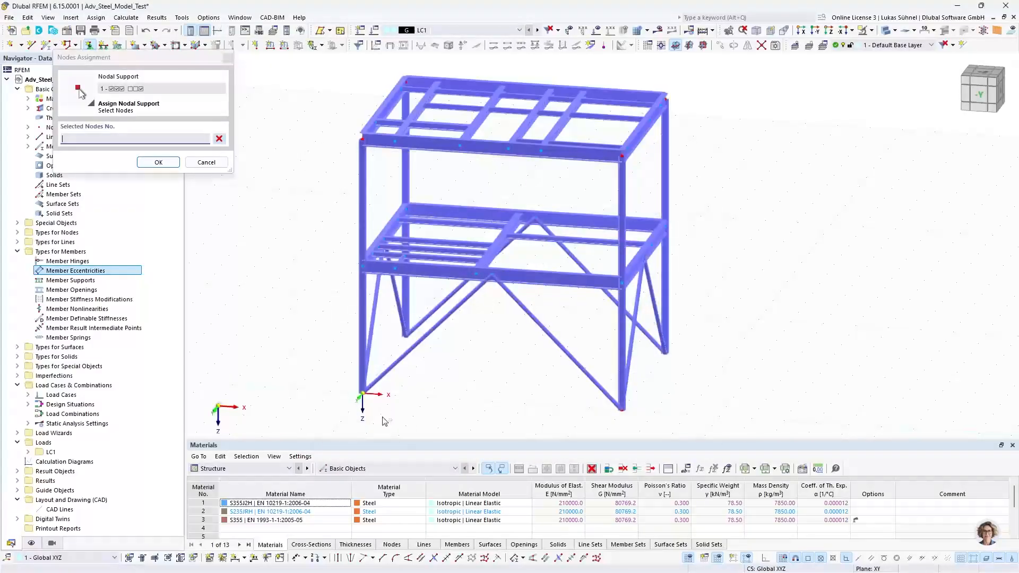
{"action": "left_click_drag", "start_coordinate": [385, 324], "coordinate": [455, 366]}
{"action": "left_click_drag", "start_coordinate": [580, 324], "coordinate": [729, 428]}
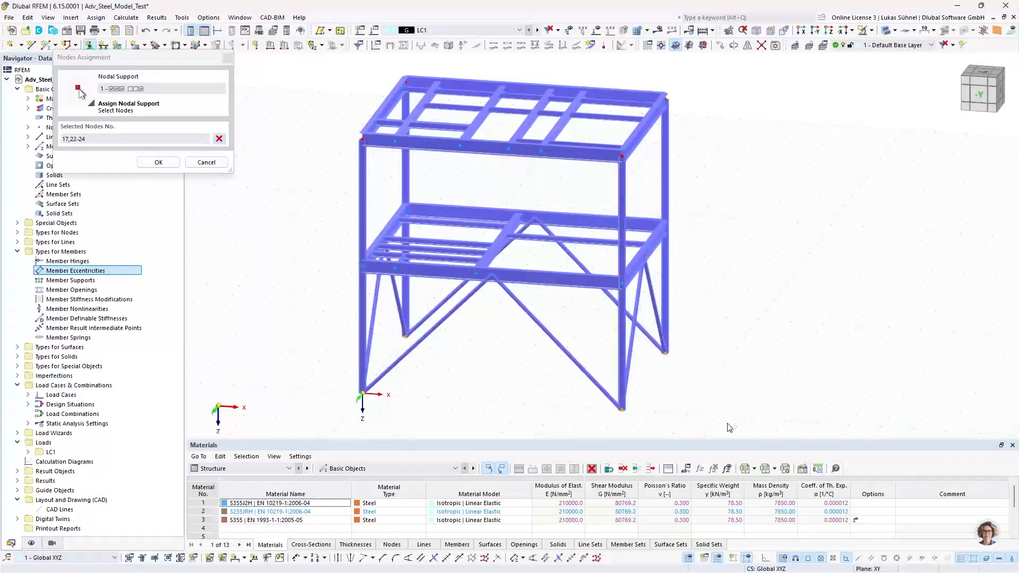
{"action": "left_click", "coordinate": [158, 162]}
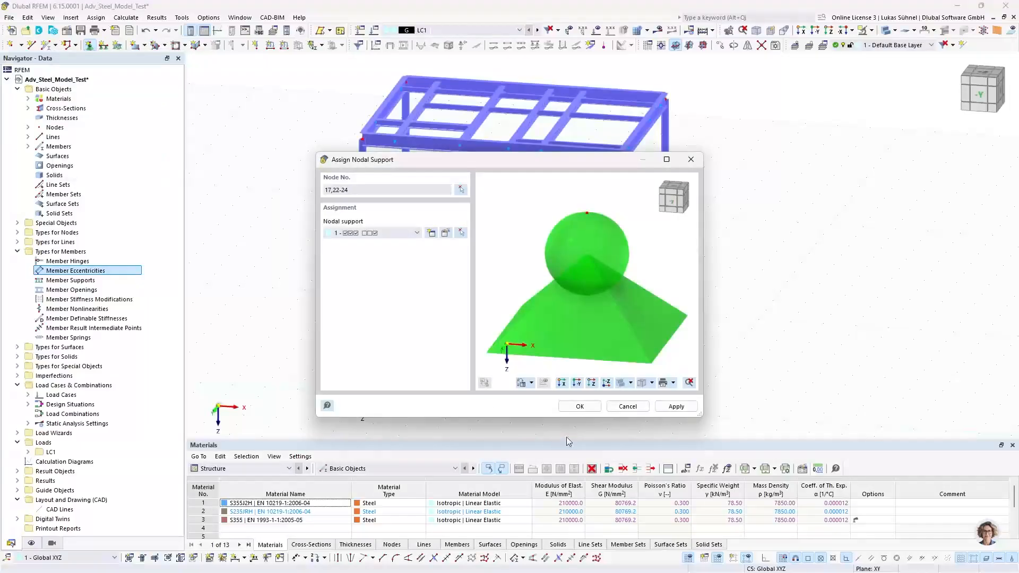
{"action": "left_click", "coordinate": [579, 407]}
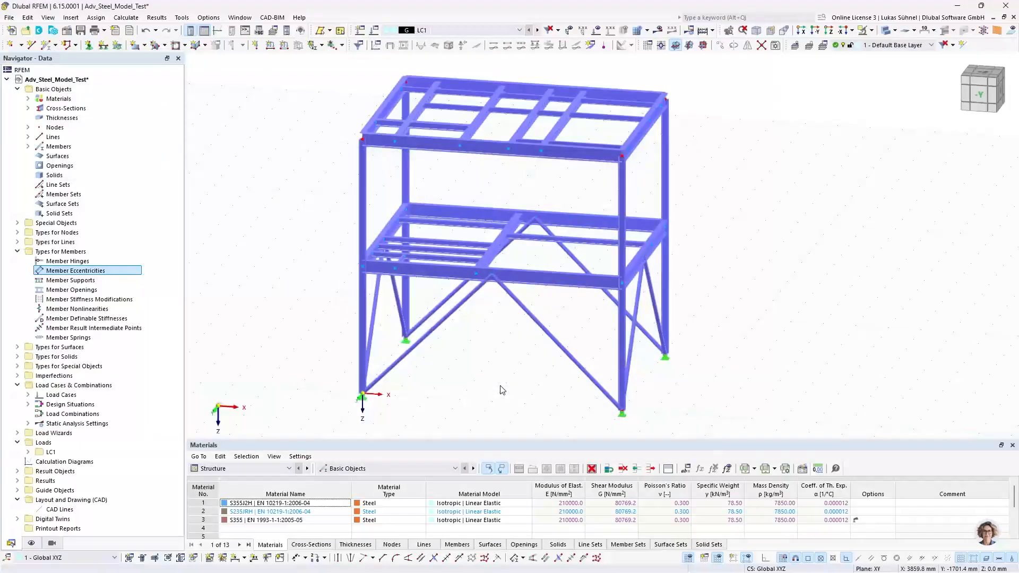
Step: Enlarge the display size of the nodal support symbols at the column bases
{"action": "right_click", "coordinate": [362, 397]}
{"action": "left_click_drag", "start_coordinate": [412, 212], "coordinate": [483, 217]}
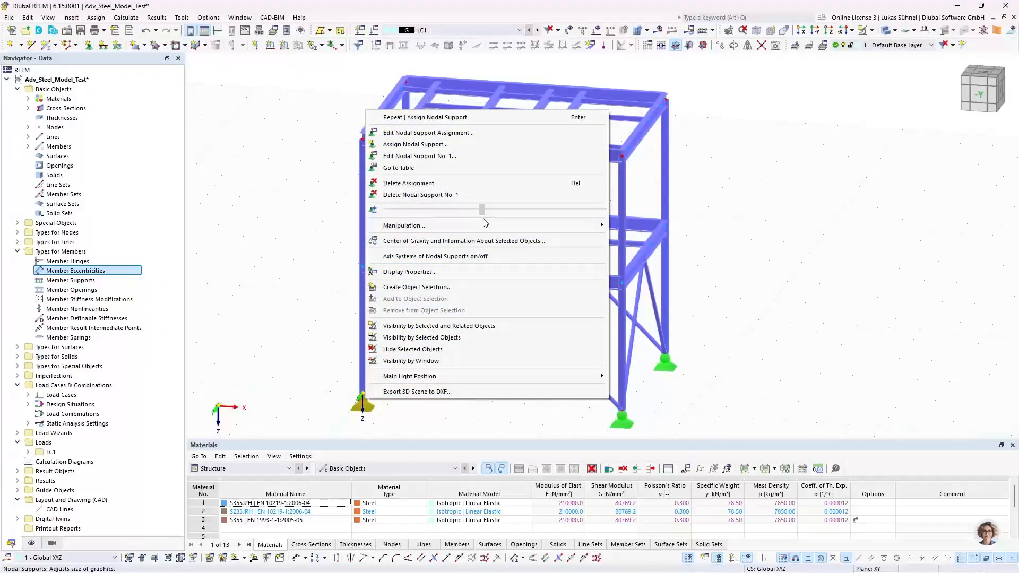
{"action": "left_click", "coordinate": [273, 260]}
{"action": "mouse_move", "coordinate": [541, 358]}
{"action": "middle_mouse_down", "text": "ctrl"}
{"action": "mouse_move", "coordinate": [473, 348]}
{"action": "mouse_move", "coordinate": [524, 357]}
{"action": "middle_mouse_up", "text": "ctrl"}
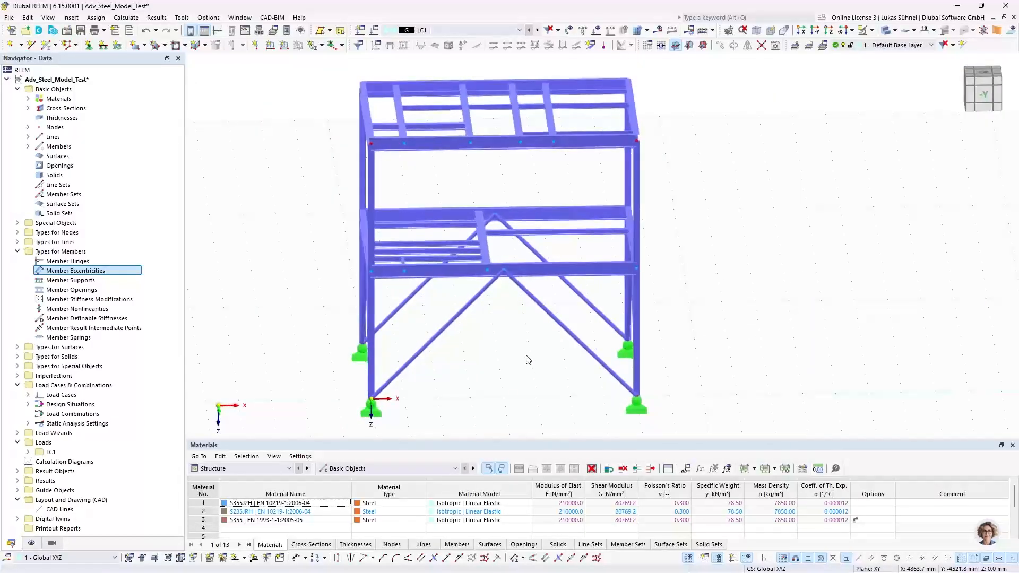
Step: Colour the rendered members by their Member Type object property, review the frame and return to the model data tree
{"action": "middle_click_drag", "start_coordinate": [536, 356], "coordinate": [484, 352], "text": "ctrl"}
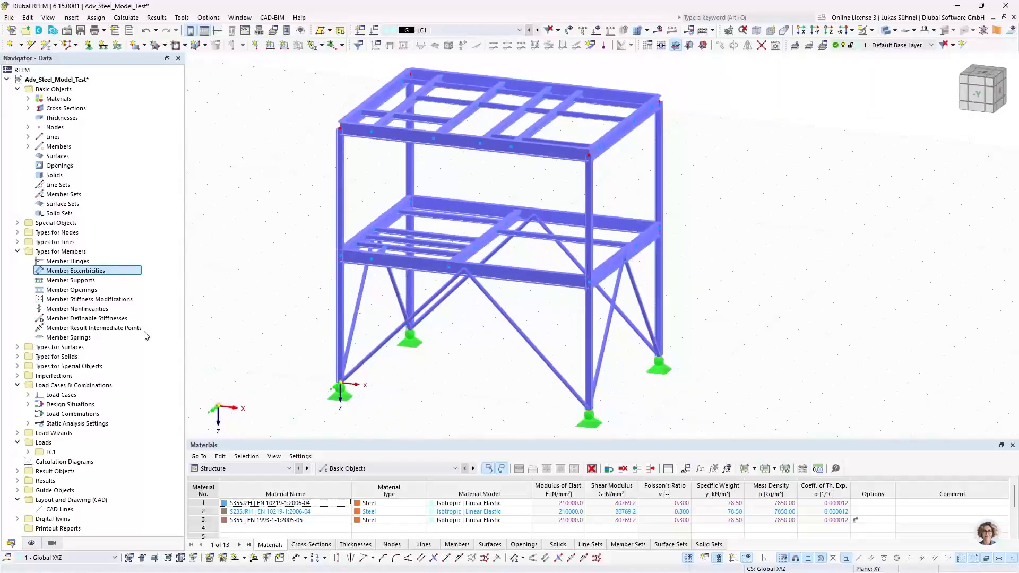
{"action": "left_click", "coordinate": [32, 544]}
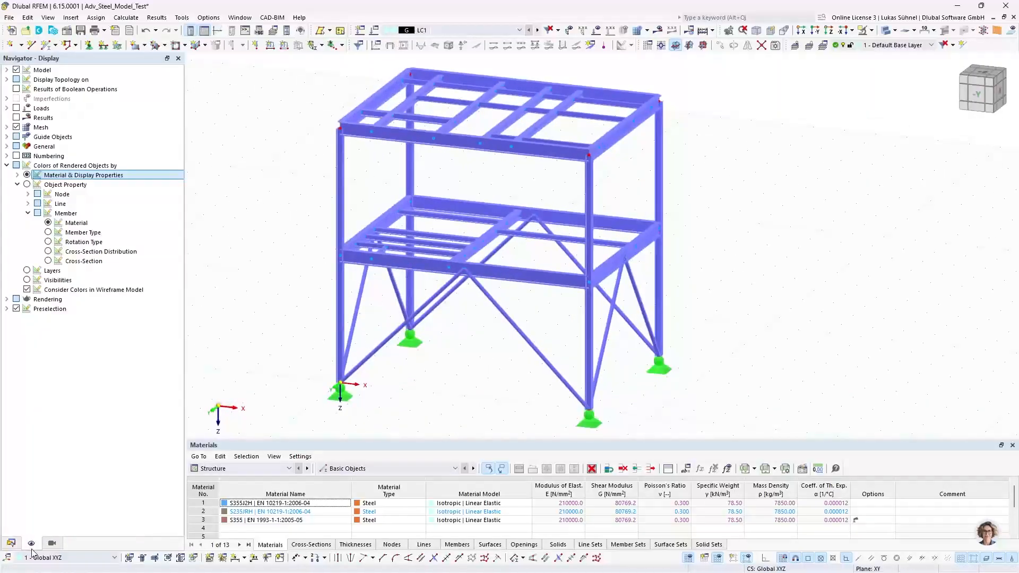
{"action": "left_click", "coordinate": [48, 233]}
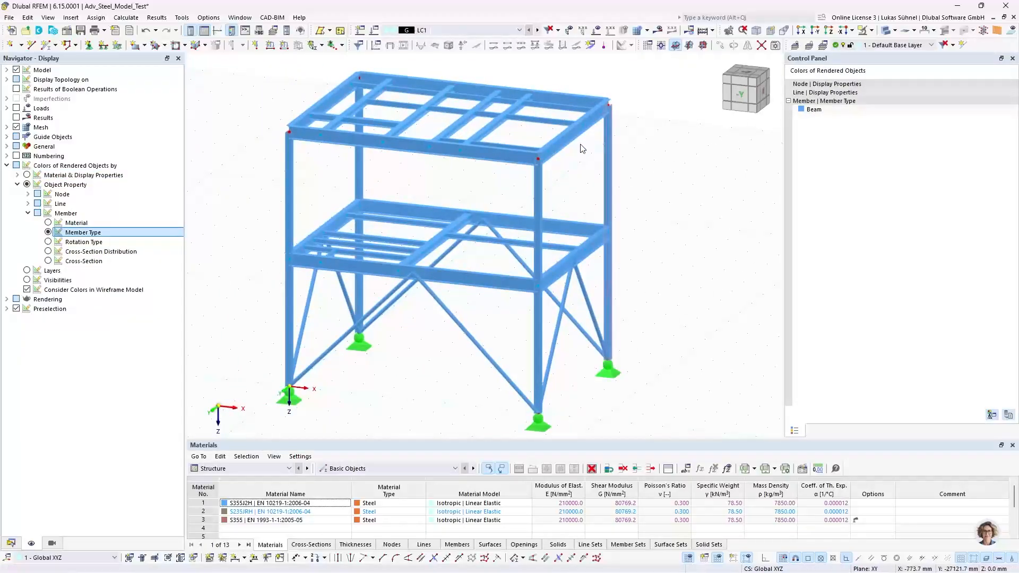
{"action": "scroll", "coordinate": [525, 103], "scroll_direction": "up", "scroll_amount": 4}
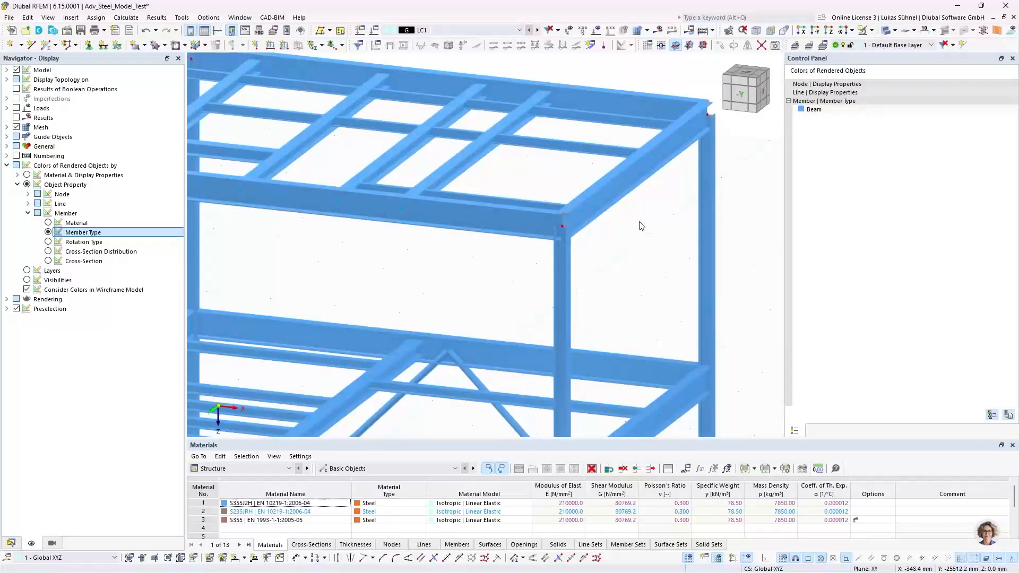
{"action": "scroll", "coordinate": [586, 216], "scroll_direction": "down", "scroll_amount": 3}
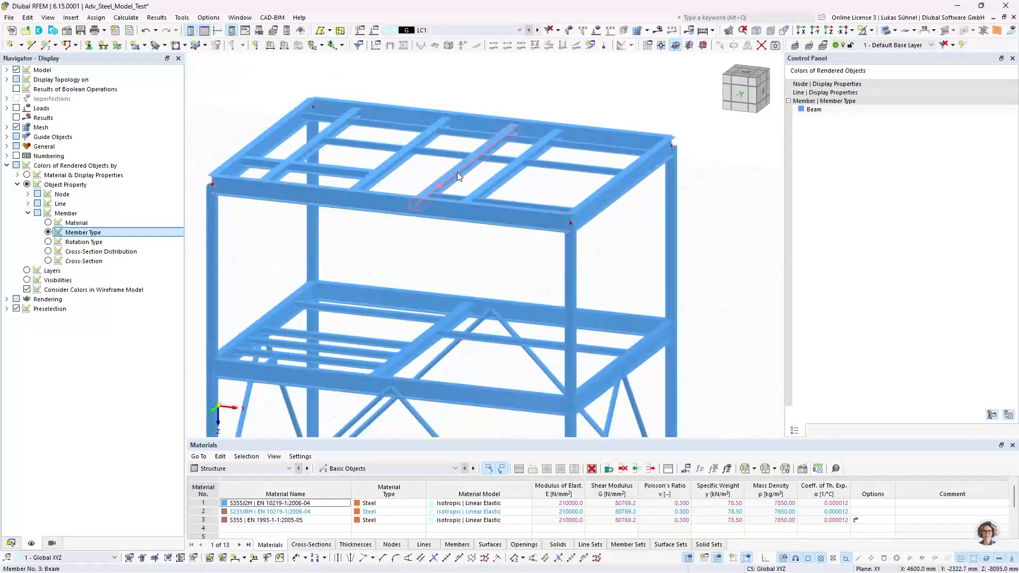
{"action": "mouse_move", "coordinate": [457, 173]}
{"action": "mouse_move", "coordinate": [386, 203]}
{"action": "scroll", "coordinate": [387, 201], "scroll_direction": "down", "scroll_amount": 3}
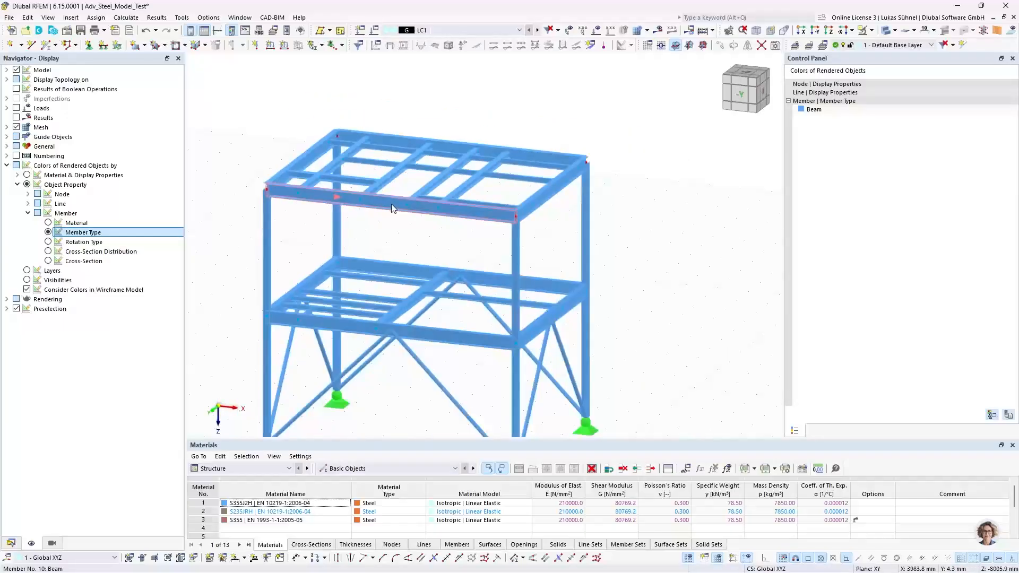
{"action": "middle_click_drag", "start_coordinate": [394, 206], "coordinate": [429, 207]}
{"action": "middle_click_drag", "start_coordinate": [431, 279], "coordinate": [408, 244]}
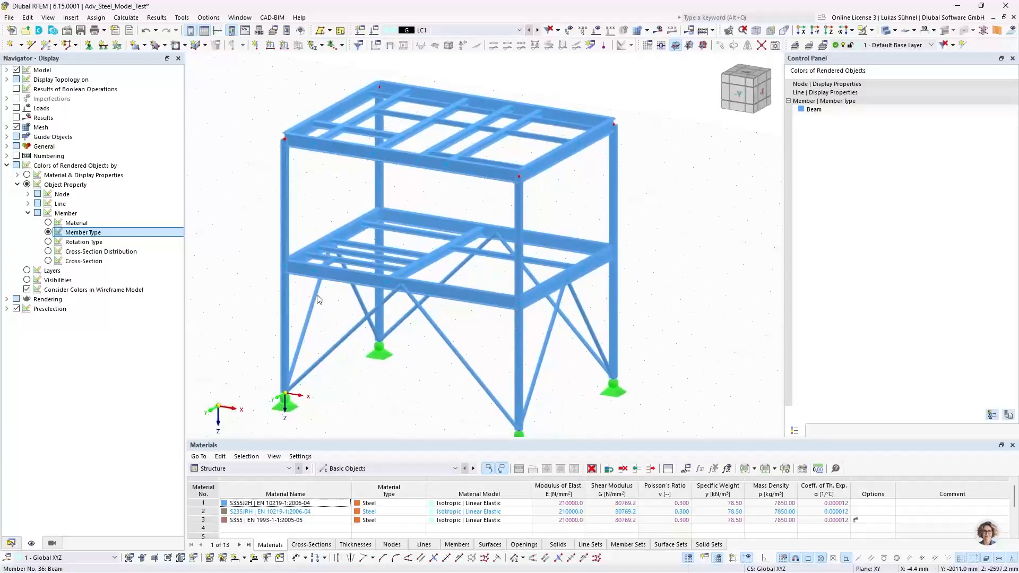
{"action": "left_click", "coordinate": [11, 542]}
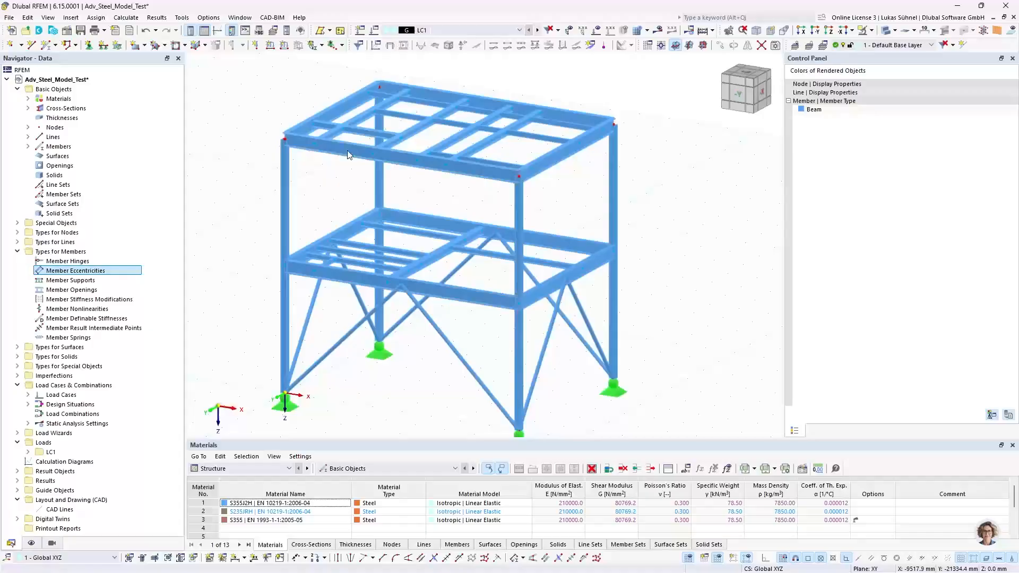
Step: Change the secondary beams, transverse beams and bracing diagonals, members 1-6,8,9,12,13,17-40,42,43, to the Truss member type
{"action": "middle_click_drag", "start_coordinate": [365, 276], "coordinate": [436, 233]}
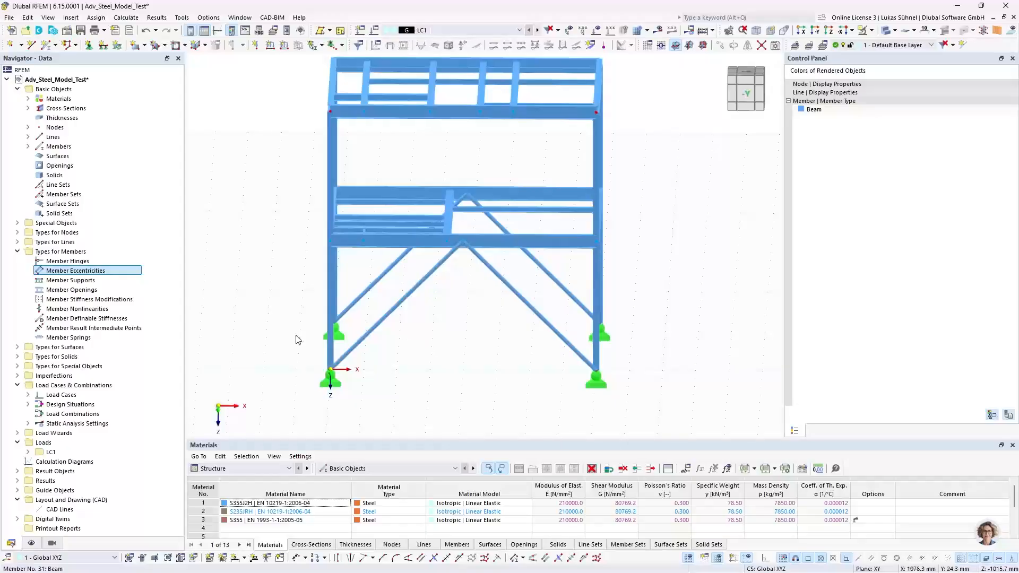
{"action": "middle_click_drag", "start_coordinate": [246, 241], "coordinate": [250, 216], "text": "ctrl"}
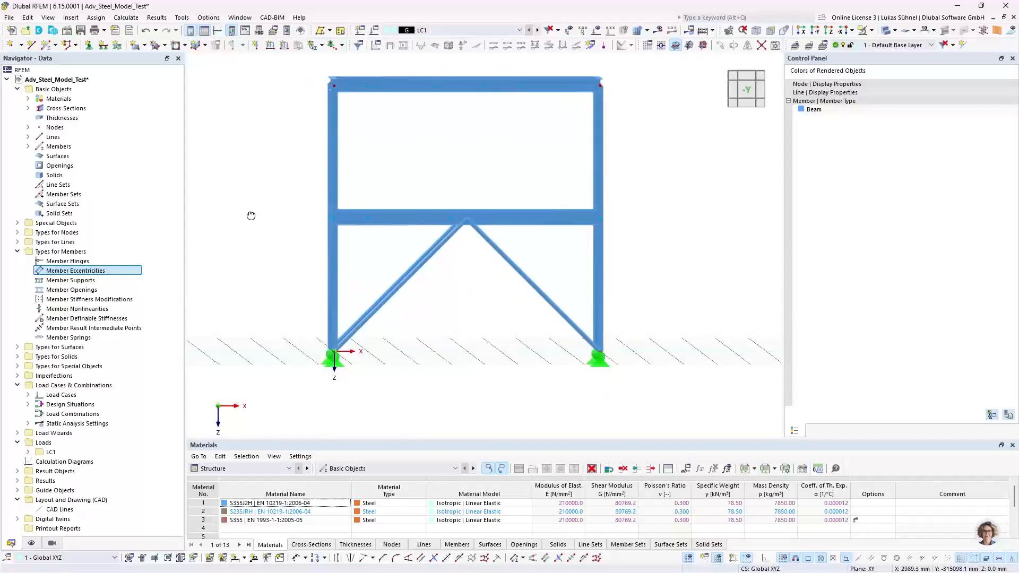
{"action": "middle_click_drag", "start_coordinate": [403, 266], "coordinate": [453, 266], "text": "ctrl"}
{"action": "middle_click_drag", "start_coordinate": [526, 205], "coordinate": [518, 380], "text": "ctrl"}
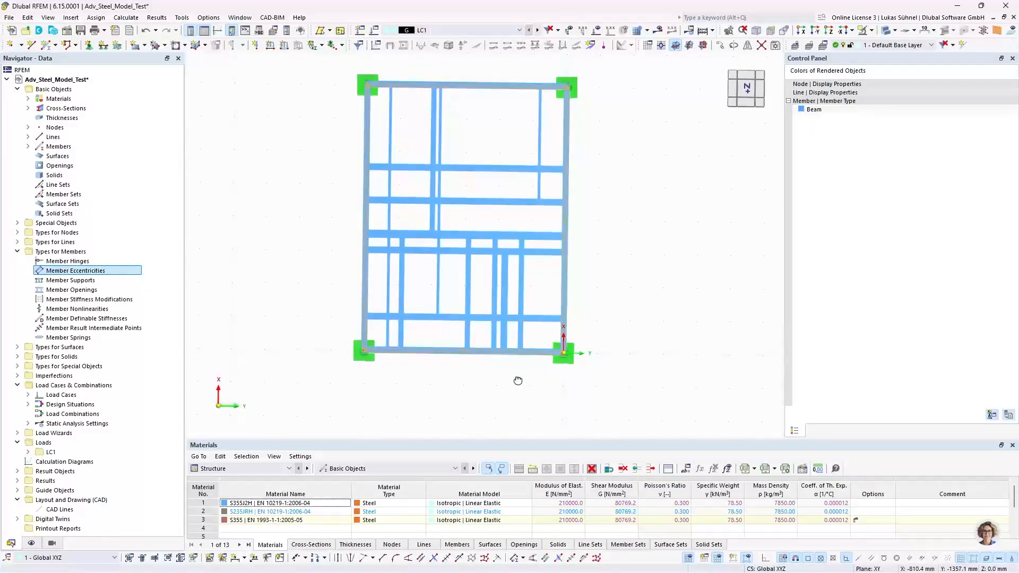
{"action": "left_click_drag", "start_coordinate": [547, 336], "coordinate": [379, 123]}
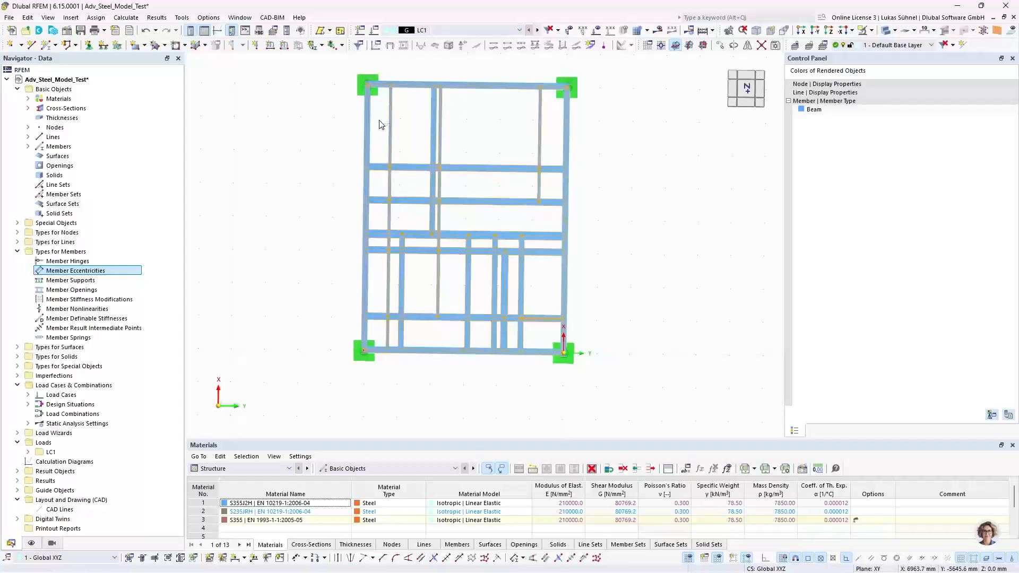
{"action": "middle_click_drag", "start_coordinate": [605, 356], "coordinate": [552, 243], "text": "ctrl"}
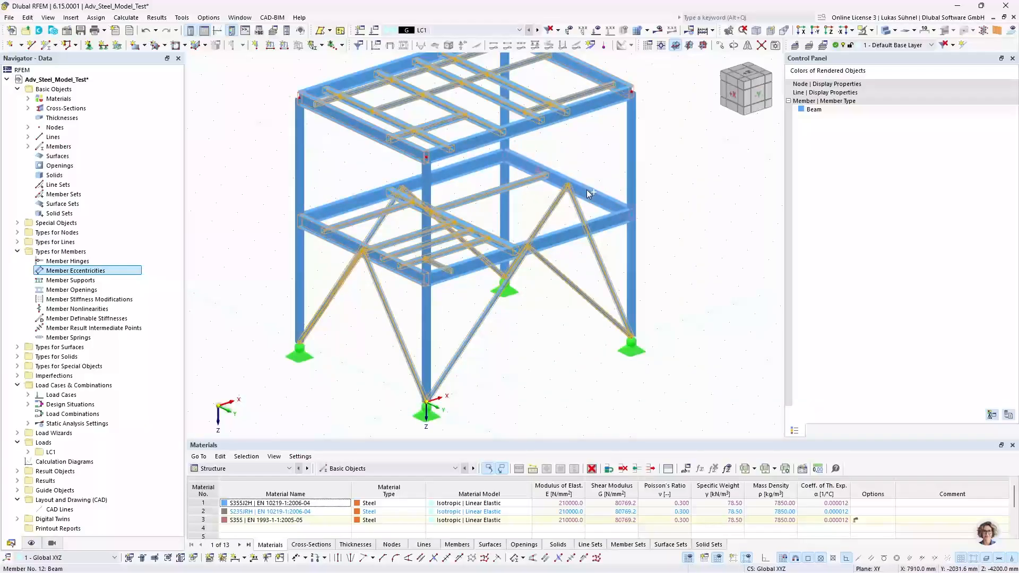
{"action": "middle_click_drag", "start_coordinate": [681, 233], "coordinate": [589, 193], "text": "ctrl"}
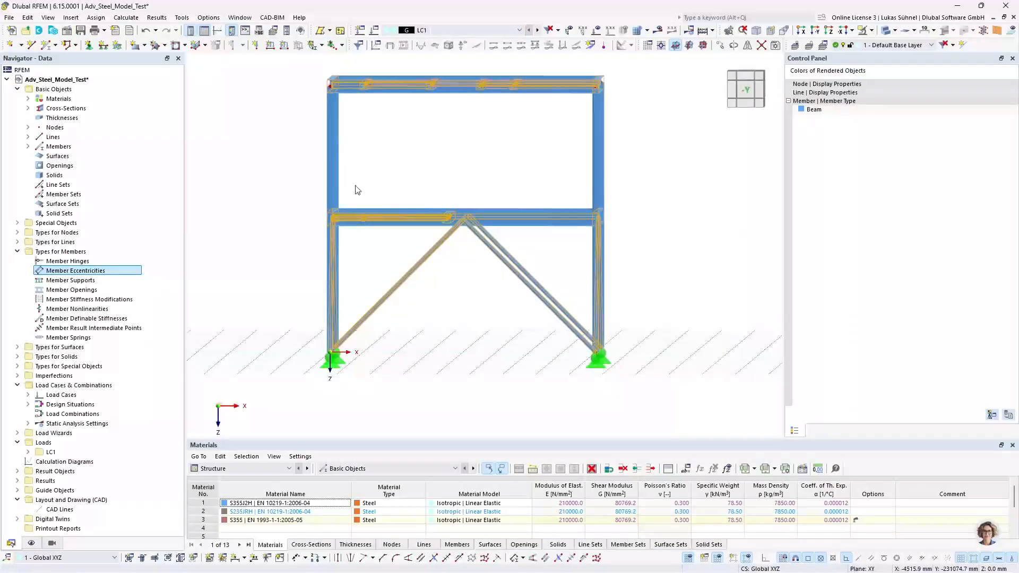
{"action": "middle_click_drag", "start_coordinate": [254, 210], "coordinate": [460, 209], "text": "ctrl"}
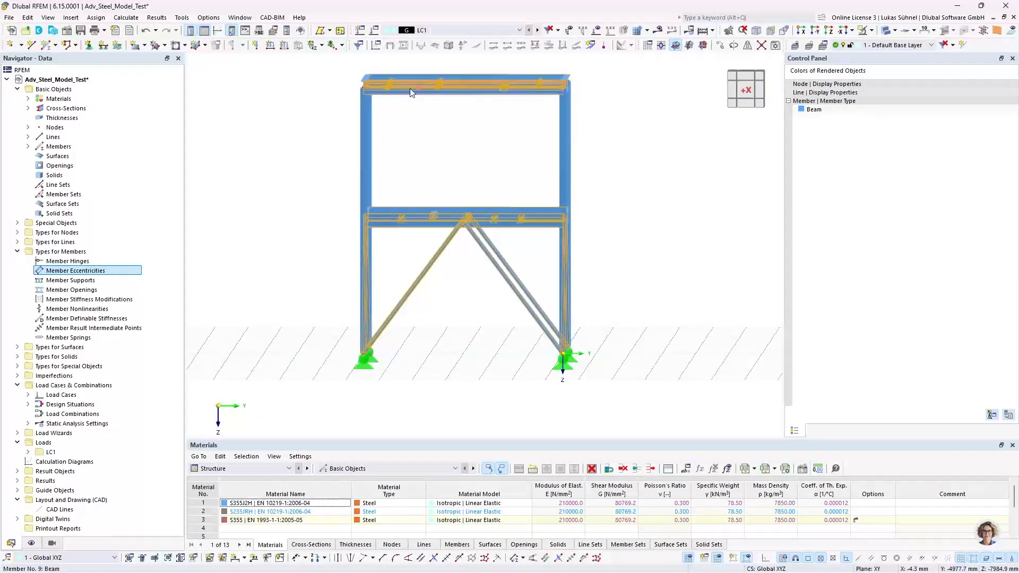
{"action": "middle_click_drag", "start_coordinate": [663, 187], "coordinate": [416, 311], "text": "ctrl"}
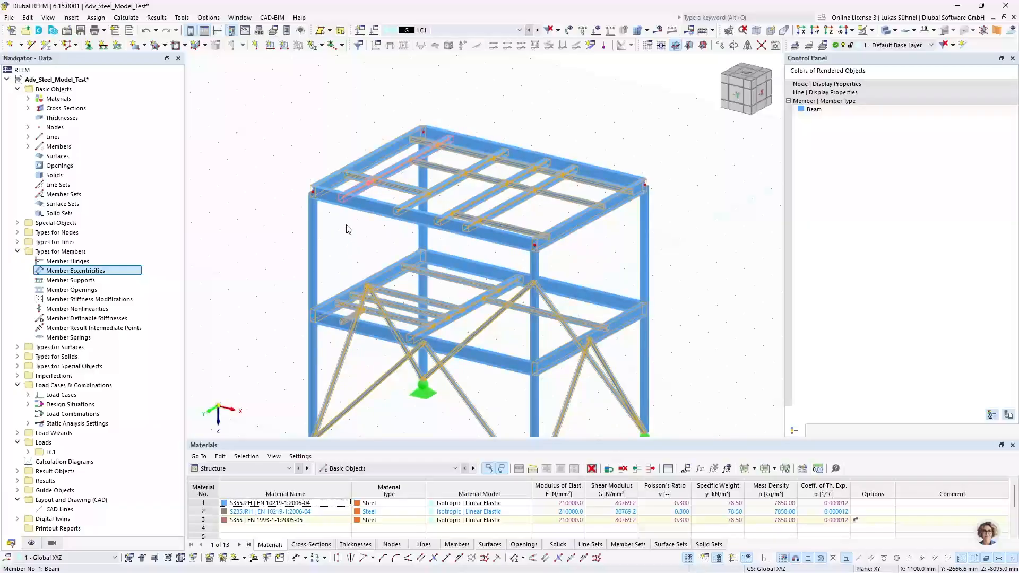
{"action": "double_click", "coordinate": [350, 186]}
{"action": "left_click", "coordinate": [239, 146]}
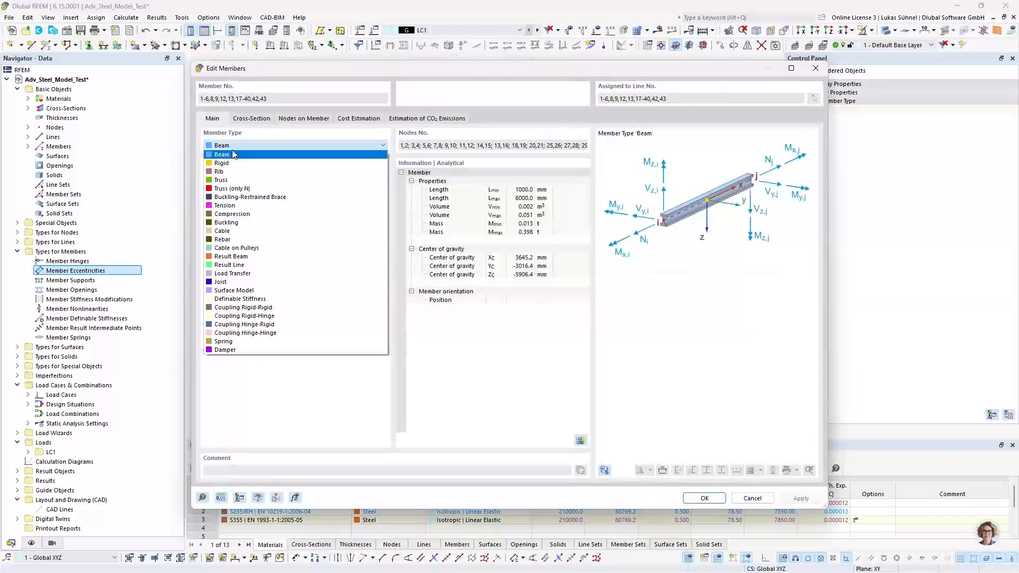
{"action": "left_click", "coordinate": [615, 184]}
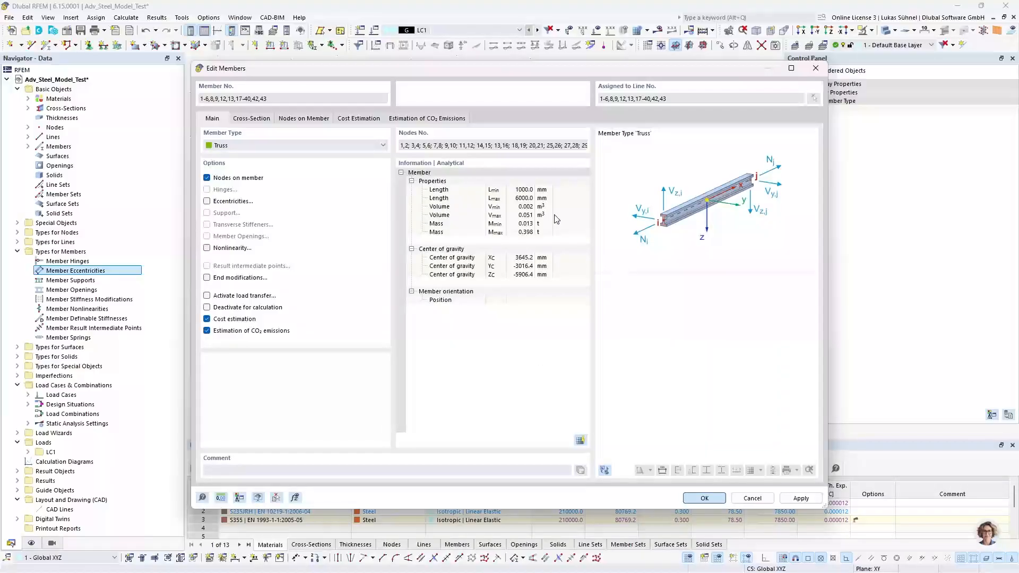
{"action": "key", "text": "Return"}
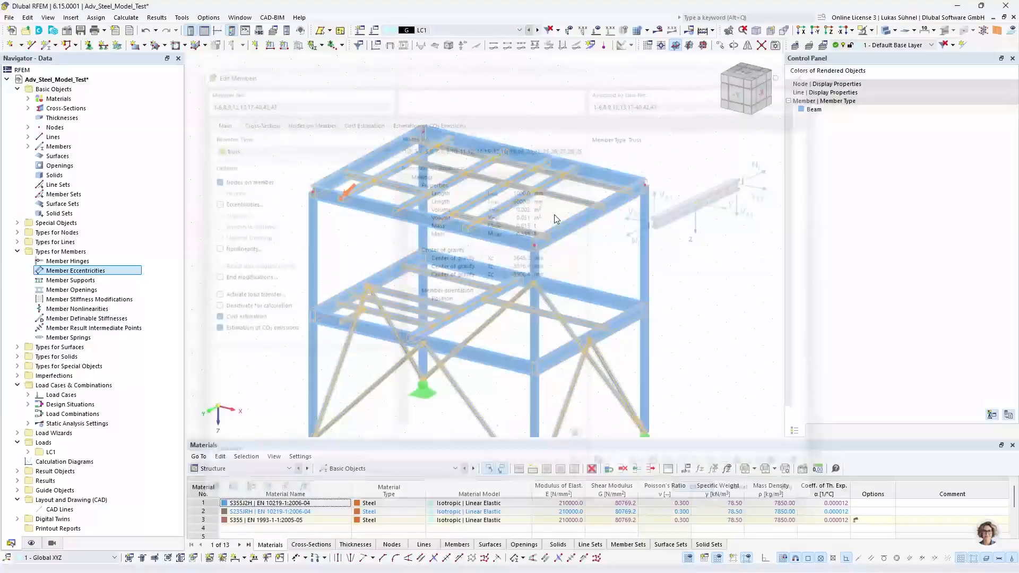
Step: Calculate load case LC1 and display the member internal forces, first N and finally My
{"action": "middle_click_drag", "start_coordinate": [719, 291], "coordinate": [795, 247], "text": "ctrl"}
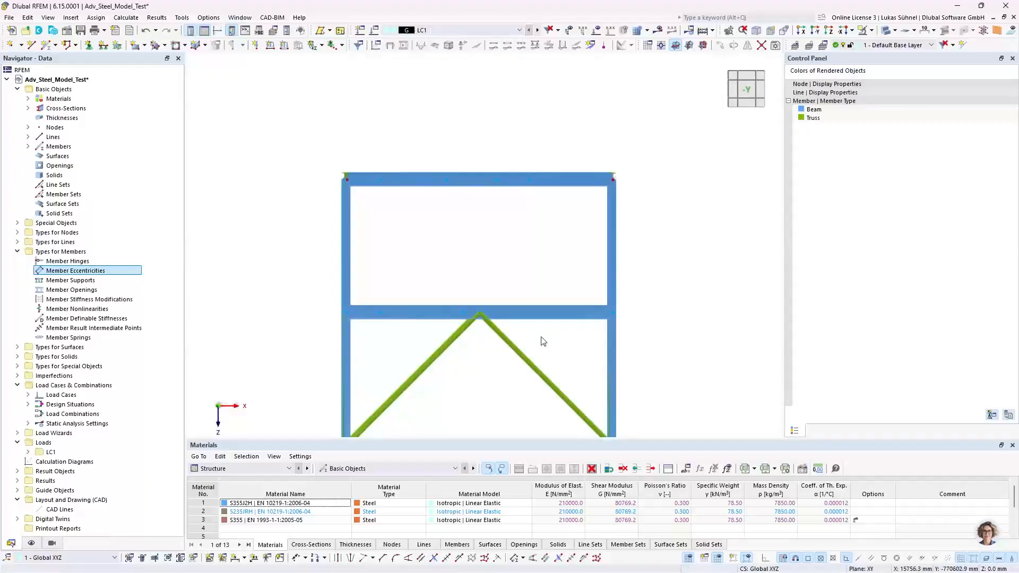
{"action": "middle_click_drag", "start_coordinate": [725, 265], "coordinate": [666, 292], "text": "ctrl"}
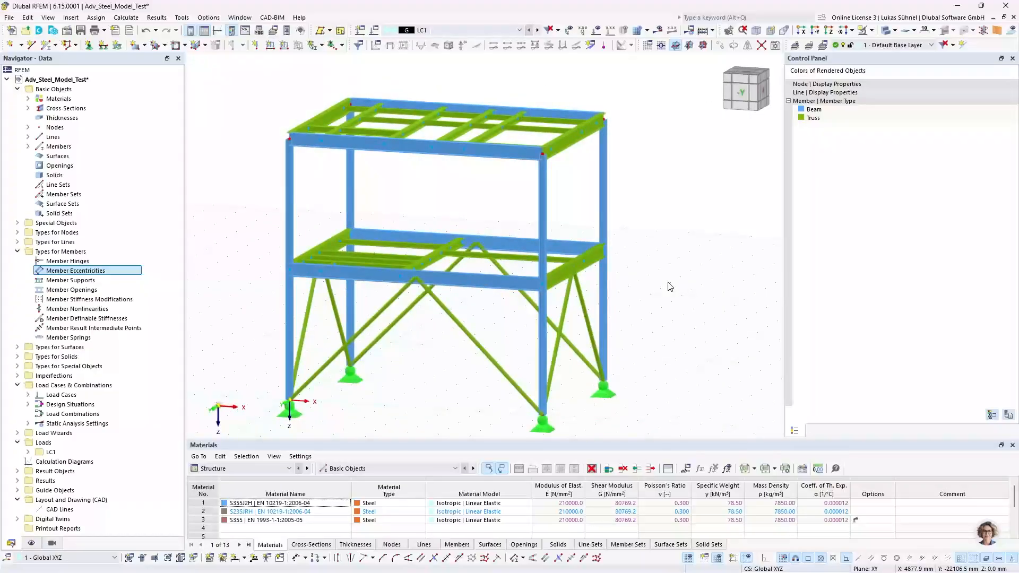
{"action": "middle_click_drag", "start_coordinate": [363, 337], "coordinate": [395, 335]}
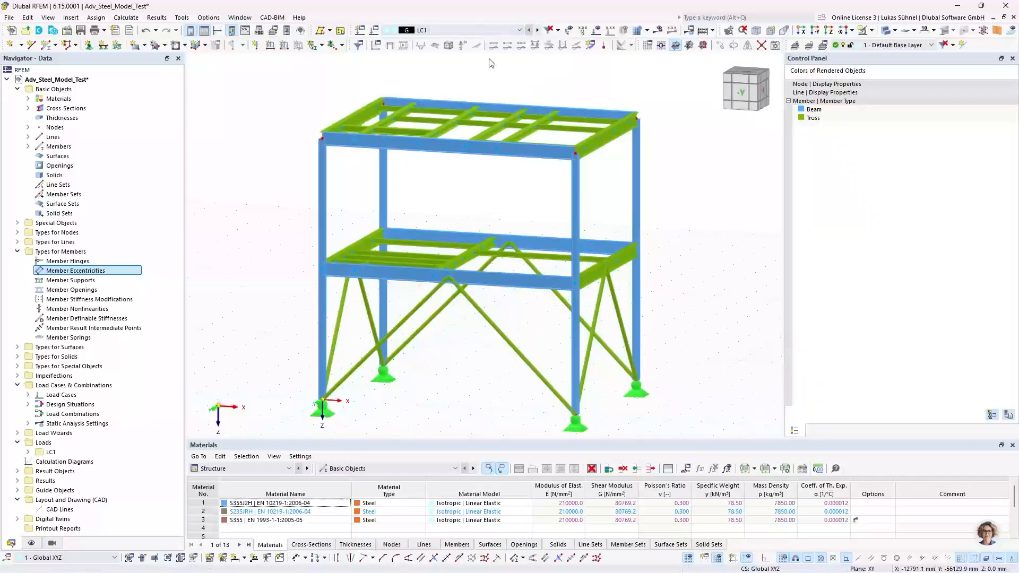
{"action": "left_click", "coordinate": [658, 30]}
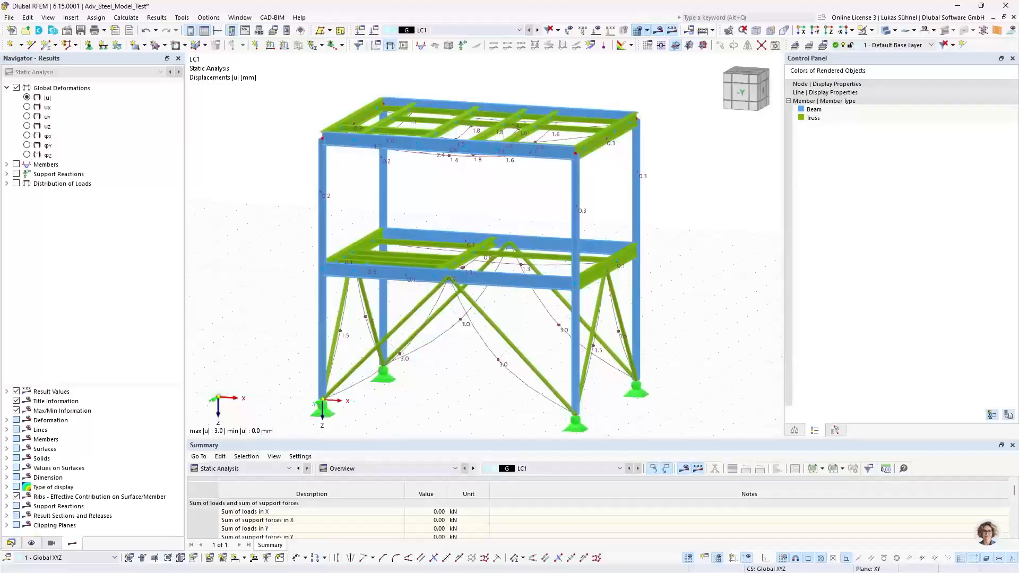
{"action": "left_click", "coordinate": [7, 164]}
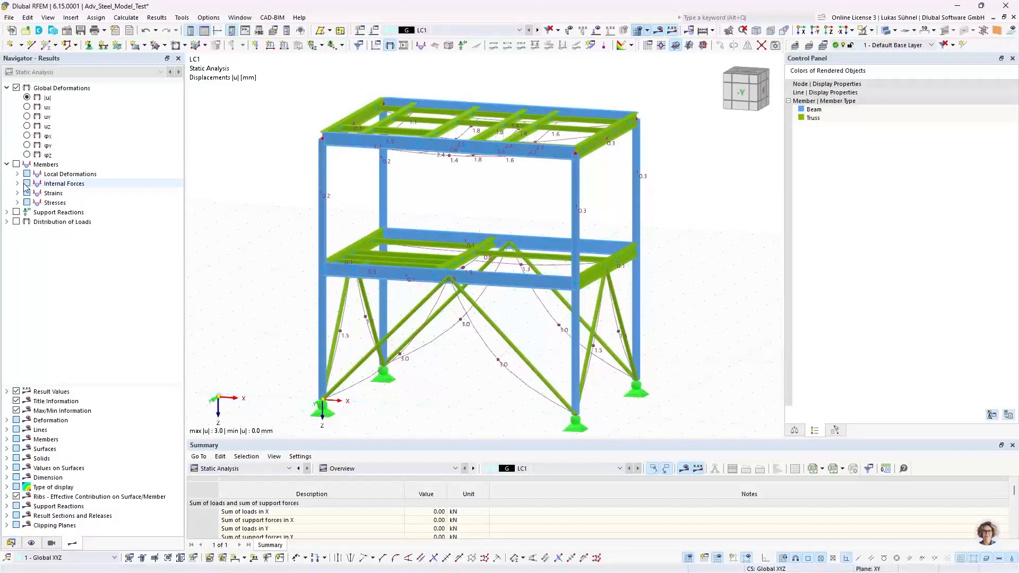
{"action": "left_click", "coordinate": [17, 183]}
{"action": "left_click", "coordinate": [37, 193]}
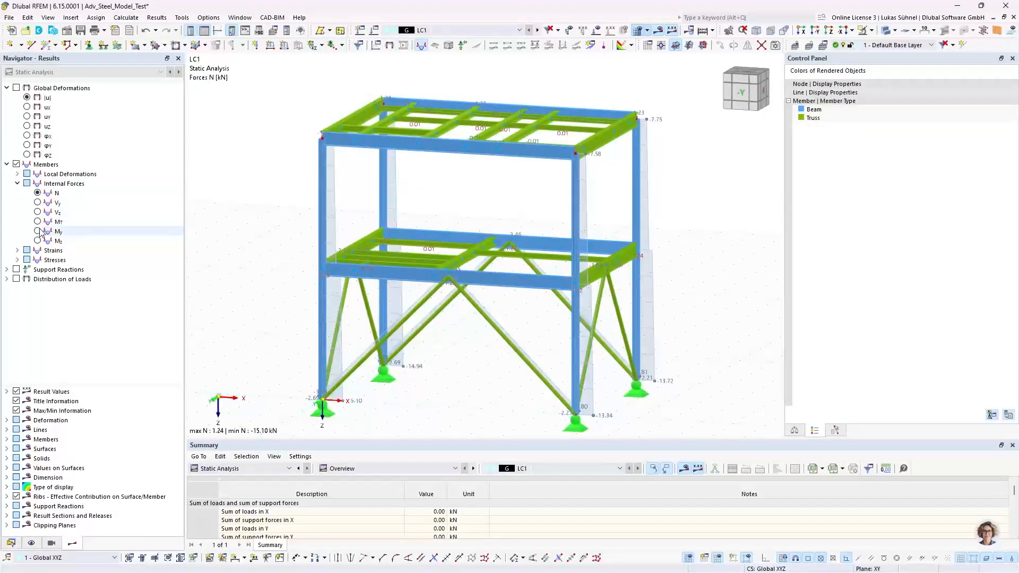
{"action": "left_click", "coordinate": [37, 231]}
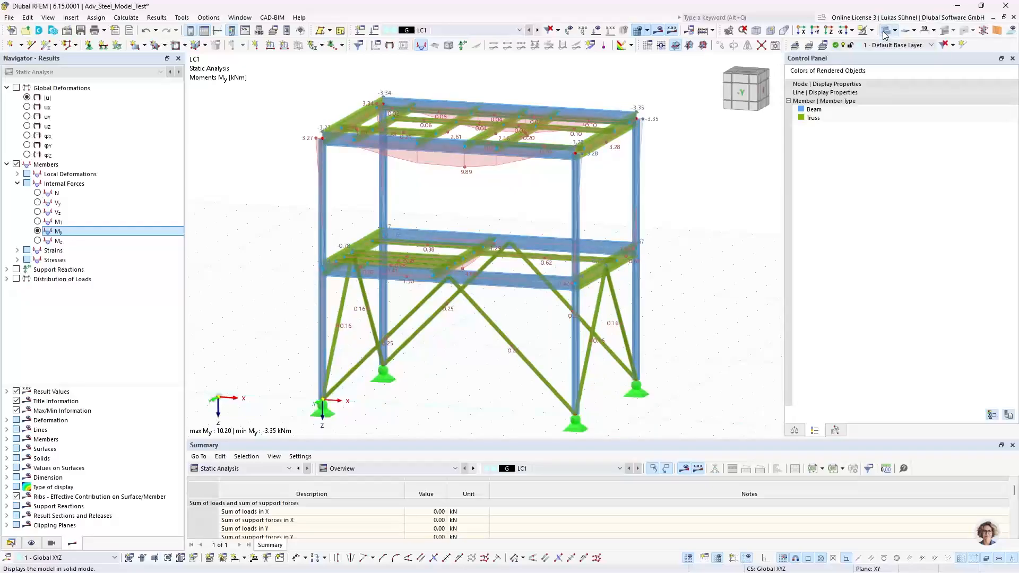
Step: Examine the My moment diagrams on the wireframe model along the floor and roof beams and at the column corners
{"action": "middle_click_drag", "start_coordinate": [370, 196], "coordinate": [278, 220], "text": "ctrl"}
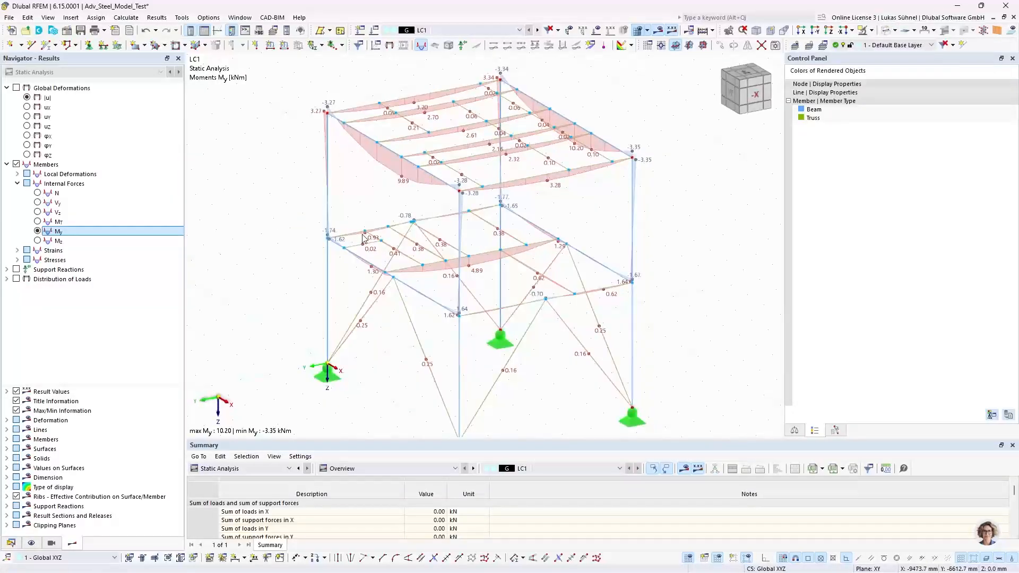
{"action": "scroll", "coordinate": [419, 273], "scroll_direction": "up", "scroll_amount": 3}
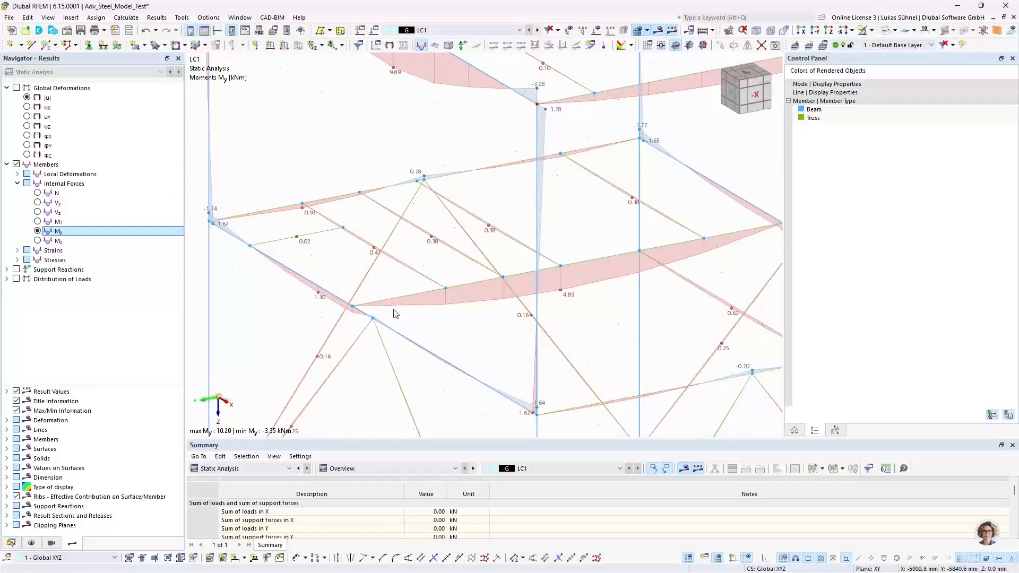
{"action": "middle_click_drag", "start_coordinate": [622, 287], "coordinate": [582, 290]}
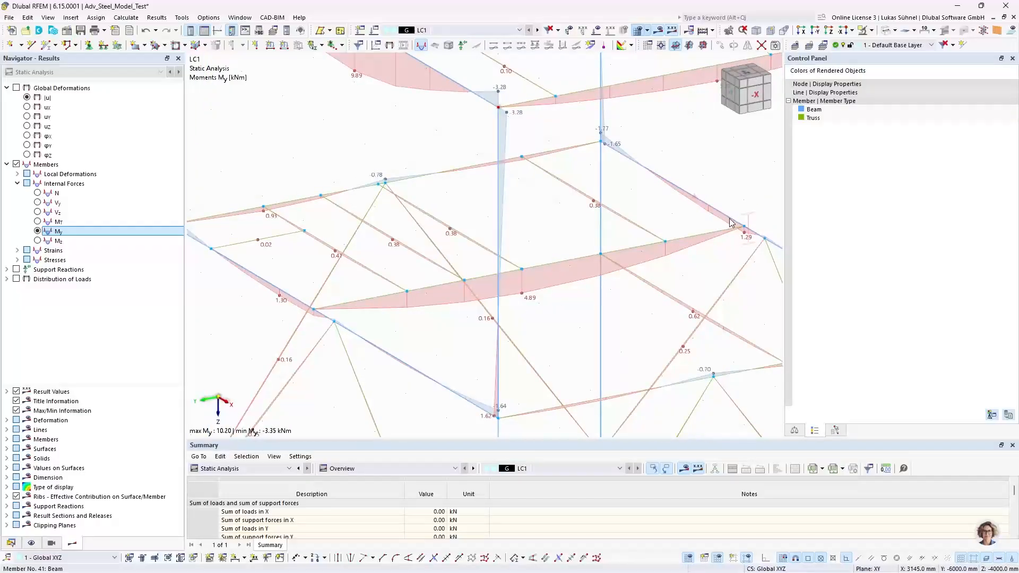
{"action": "scroll", "coordinate": [677, 262], "scroll_direction": "down", "scroll_amount": 2}
{"action": "middle_click_drag", "start_coordinate": [587, 242], "coordinate": [479, 313]}
{"action": "middle_click_drag", "start_coordinate": [705, 141], "coordinate": [598, 171]}
{"action": "middle_click_drag", "start_coordinate": [340, 233], "coordinate": [605, 162], "text": "ctrl"}
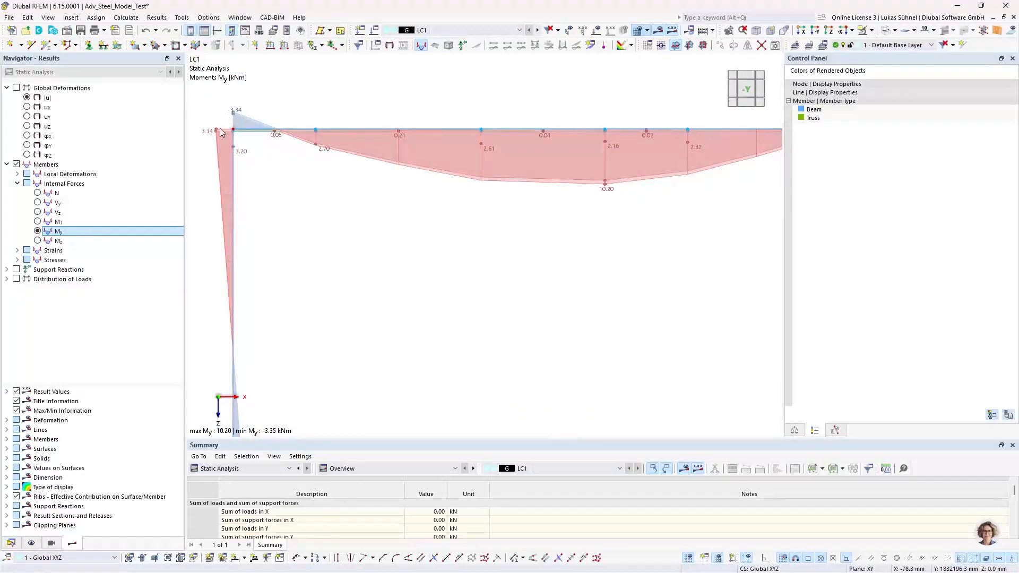
{"action": "scroll", "coordinate": [258, 212], "scroll_direction": "down", "scroll_amount": 3}
{"action": "middle_click_drag", "start_coordinate": [420, 257], "coordinate": [414, 296], "text": "ctrl"}
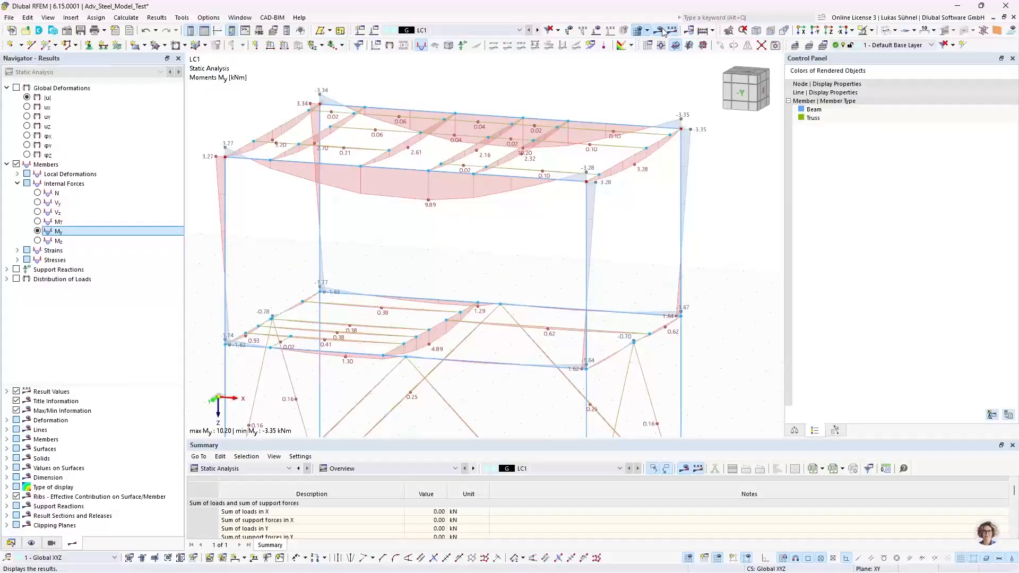
Step: Hide the LC1 results and restore the solid rendering of the frame
{"action": "left_click", "coordinate": [658, 31]}
{"action": "scroll", "coordinate": [593, 129], "scroll_direction": "down", "scroll_amount": 1}
{"action": "scroll", "coordinate": [593, 129], "scroll_direction": "down", "scroll_amount": 1}
{"action": "left_click", "coordinate": [886, 30]}
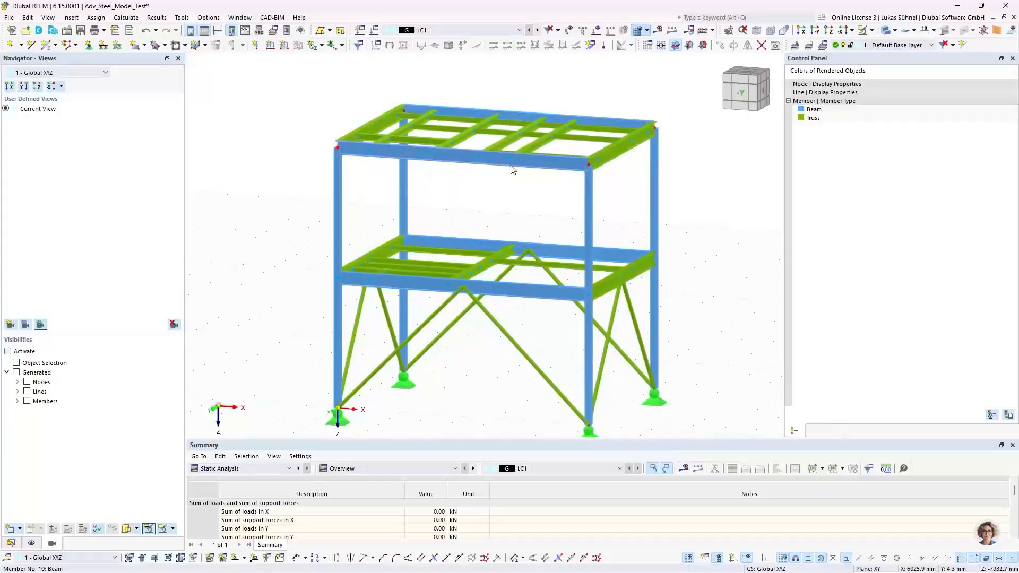
{"action": "middle_click_drag", "start_coordinate": [524, 218], "coordinate": [478, 217]}
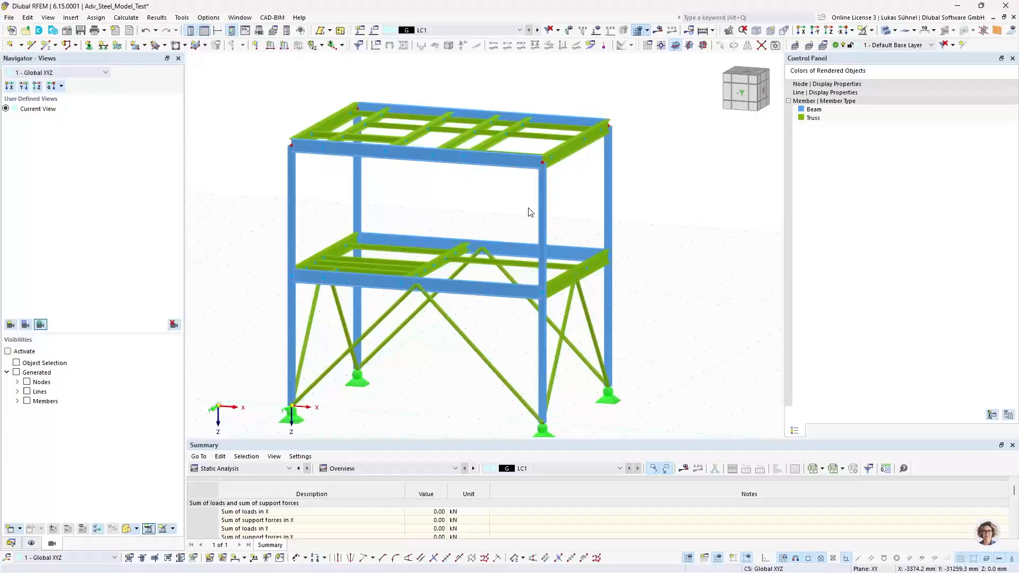
{"action": "middle_click_drag", "start_coordinate": [395, 221], "coordinate": [520, 219], "text": "ctrl"}
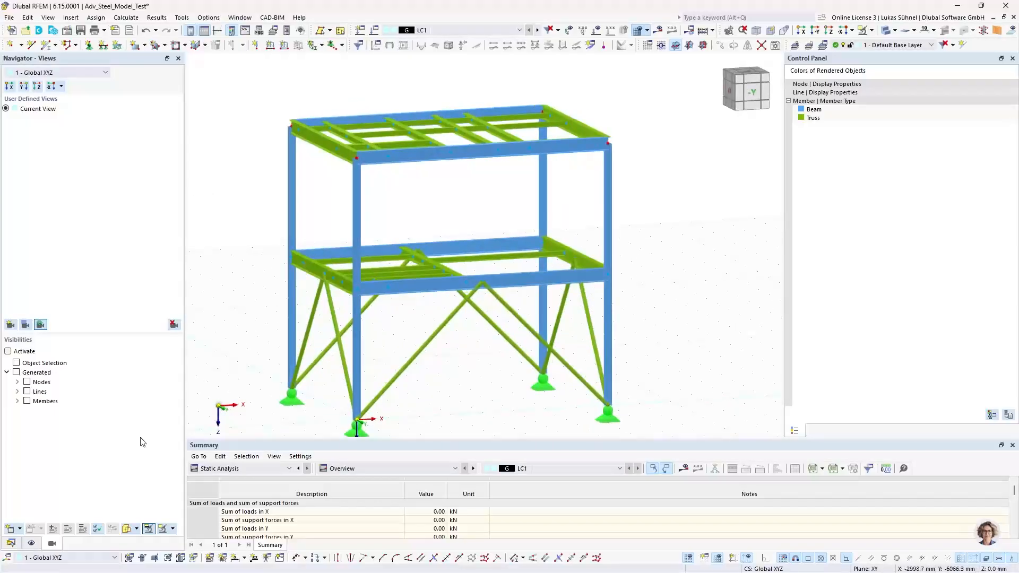
Step: In the model's base data, set the EN 1990 national annex for load case classification to DIN | 2012-08 and accept resetting the action categories
{"action": "left_click", "coordinate": [9, 545]}
{"action": "right_click", "coordinate": [67, 79]}
{"action": "left_click", "coordinate": [104, 102]}
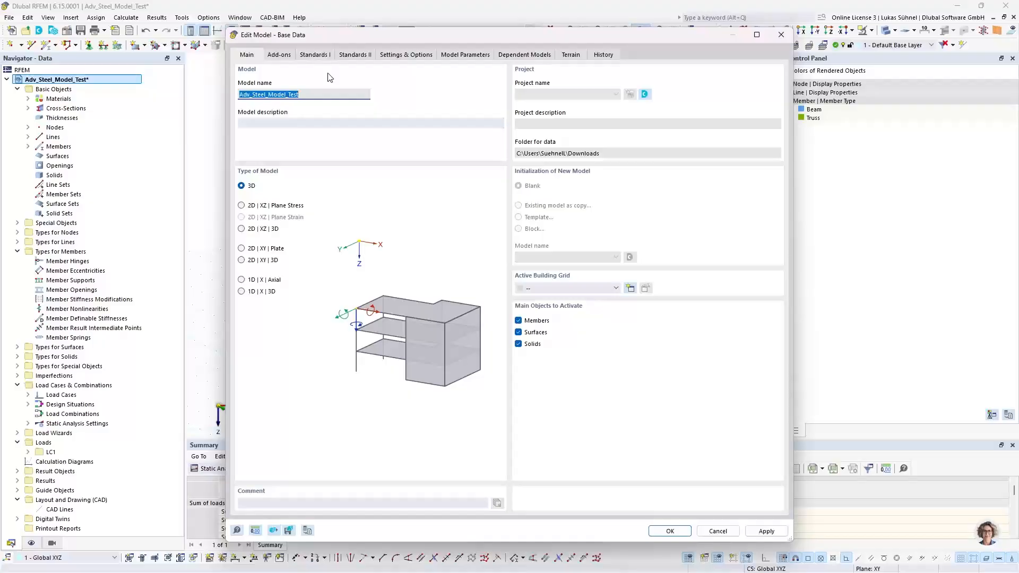
{"action": "left_click", "coordinate": [316, 55]}
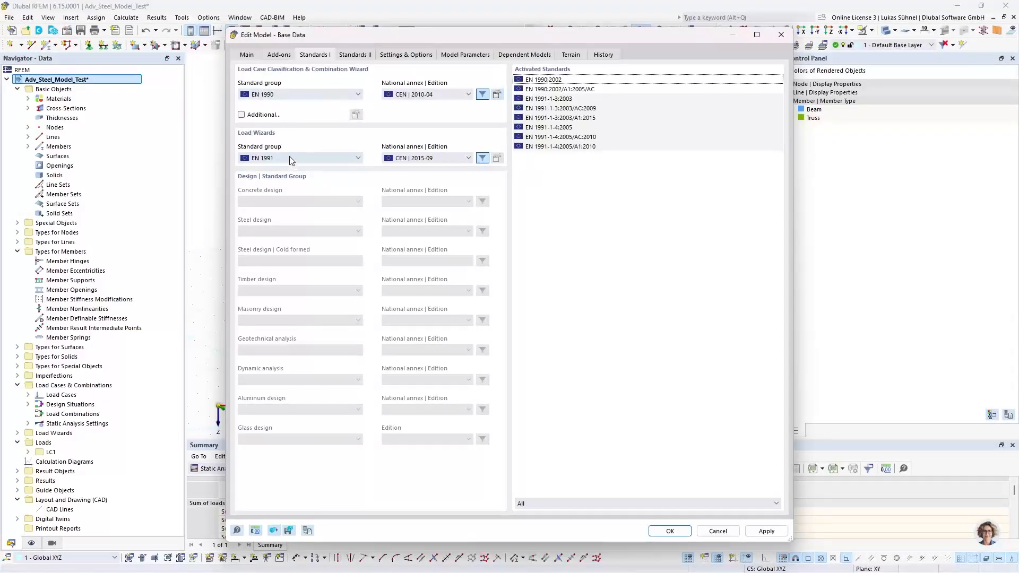
{"action": "left_click", "coordinate": [402, 99]}
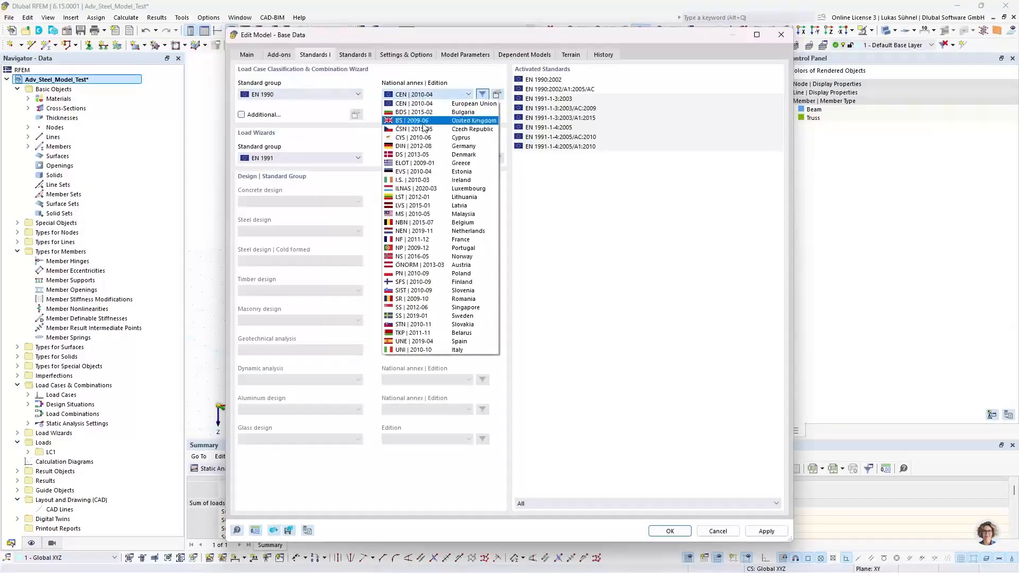
{"action": "left_click", "coordinate": [411, 144]}
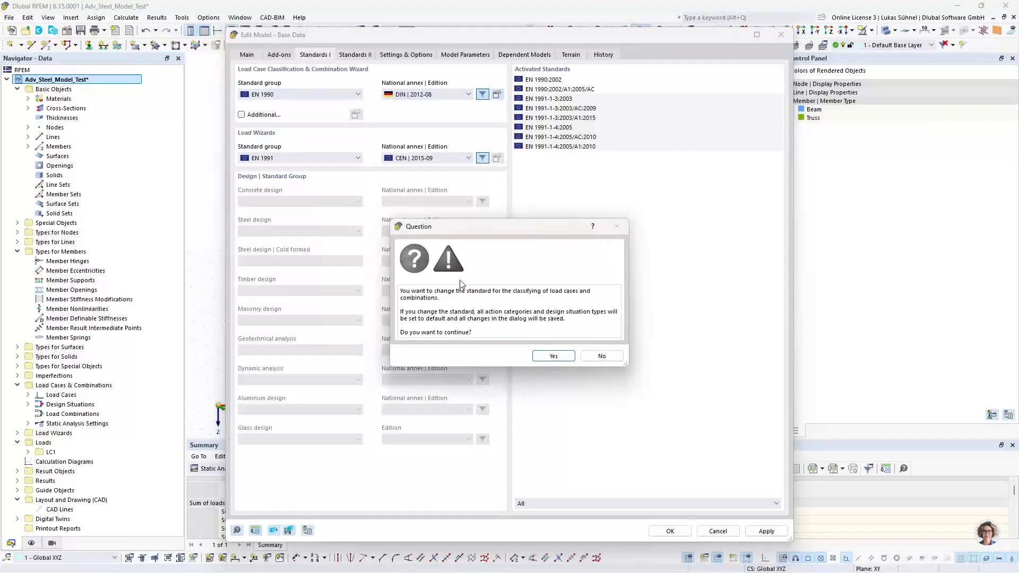
{"action": "left_click", "coordinate": [552, 357]}
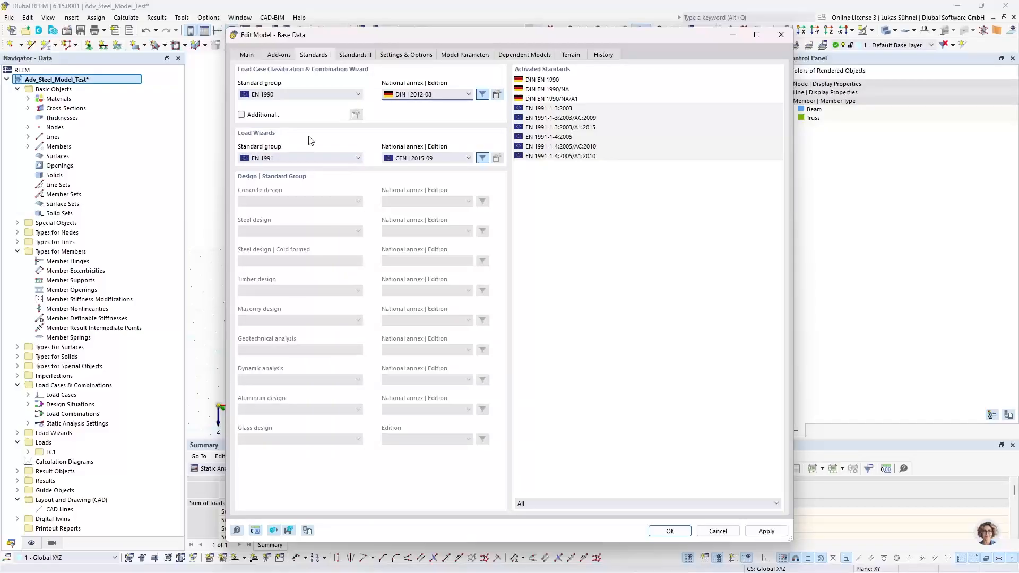
Step: Set the EN 1991 national annex for the load wizards to DIN | 2019-04 and apply the base data
{"action": "left_click", "coordinate": [447, 161]}
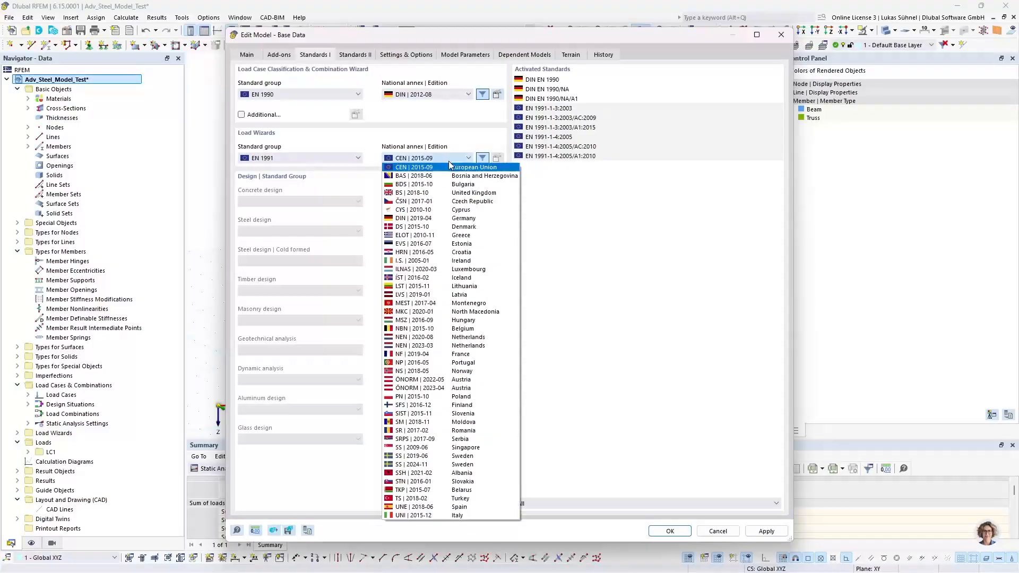
{"action": "left_click", "coordinate": [413, 218]}
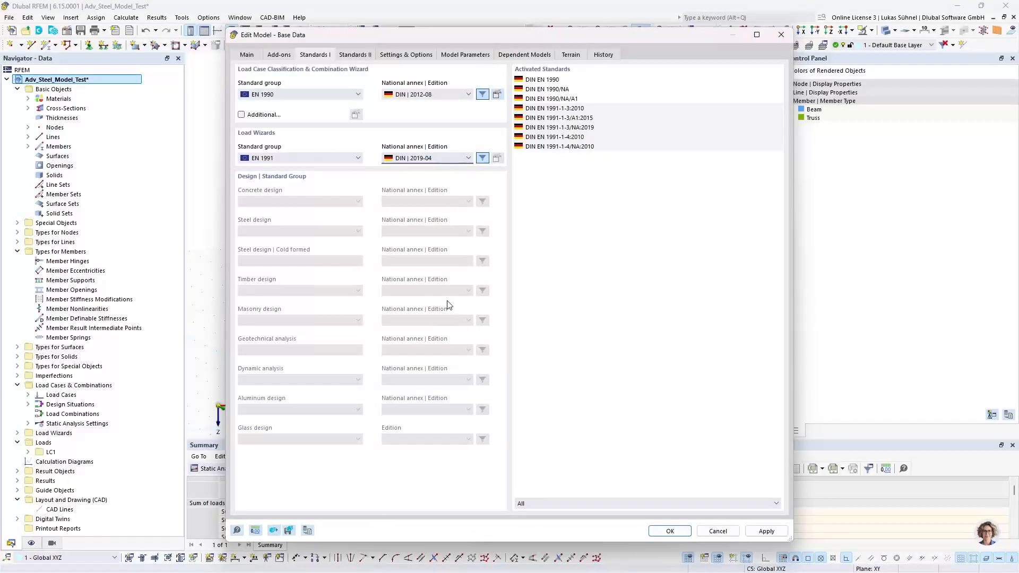
{"action": "left_click", "coordinate": [665, 533]}
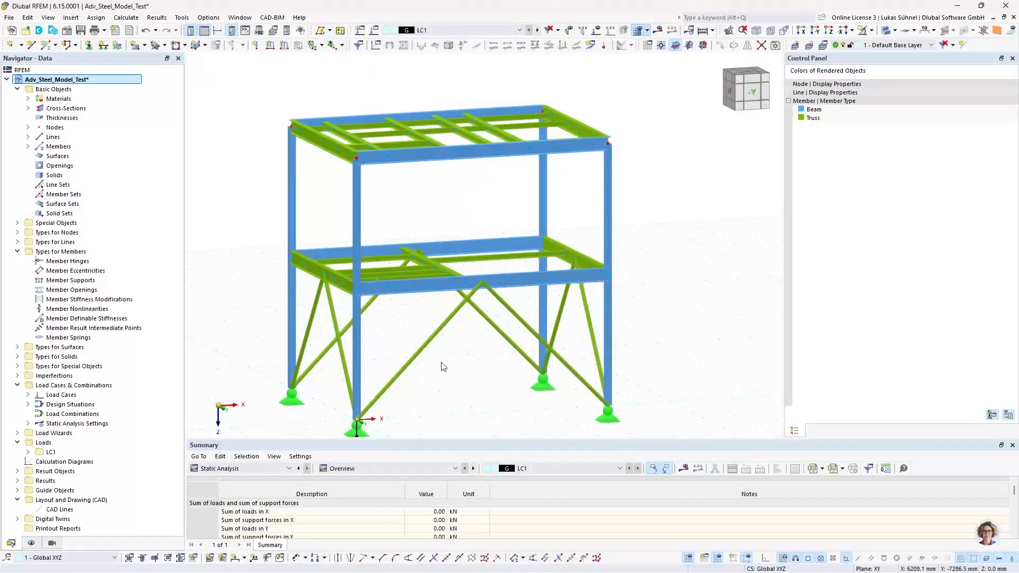
Step: Open the load case settings and name load case LC1 "DL"
{"action": "middle_click_drag", "start_coordinate": [472, 383], "coordinate": [471, 335], "text": "ctrl"}
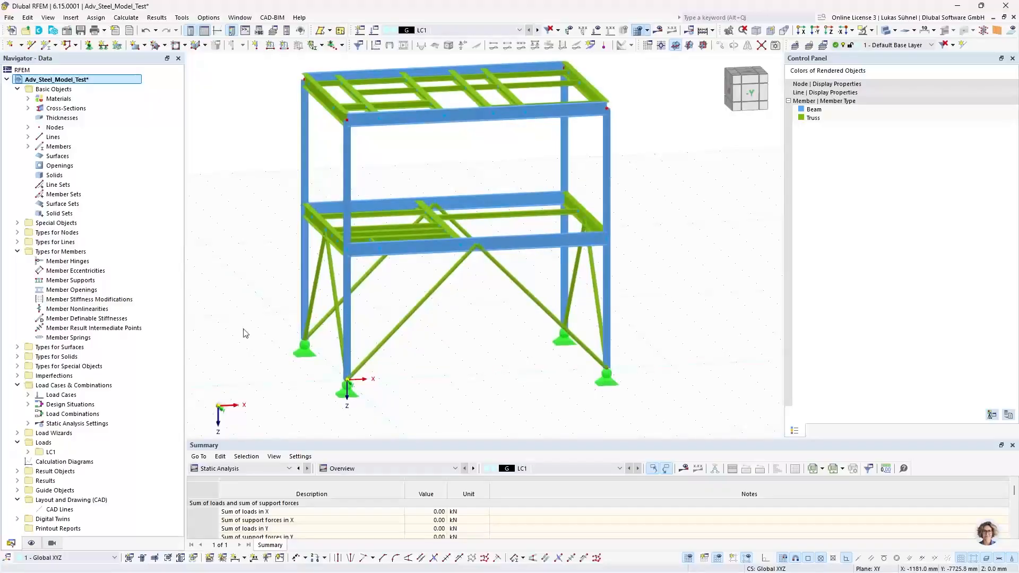
{"action": "left_click", "coordinate": [27, 395]}
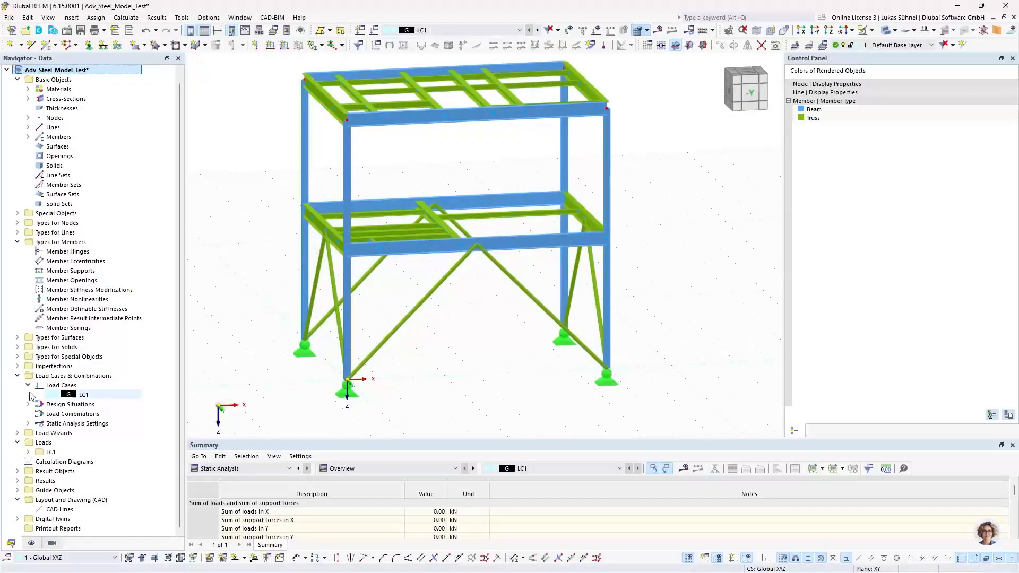
{"action": "right_click", "coordinate": [68, 388]}
{"action": "left_click", "coordinate": [127, 396]}
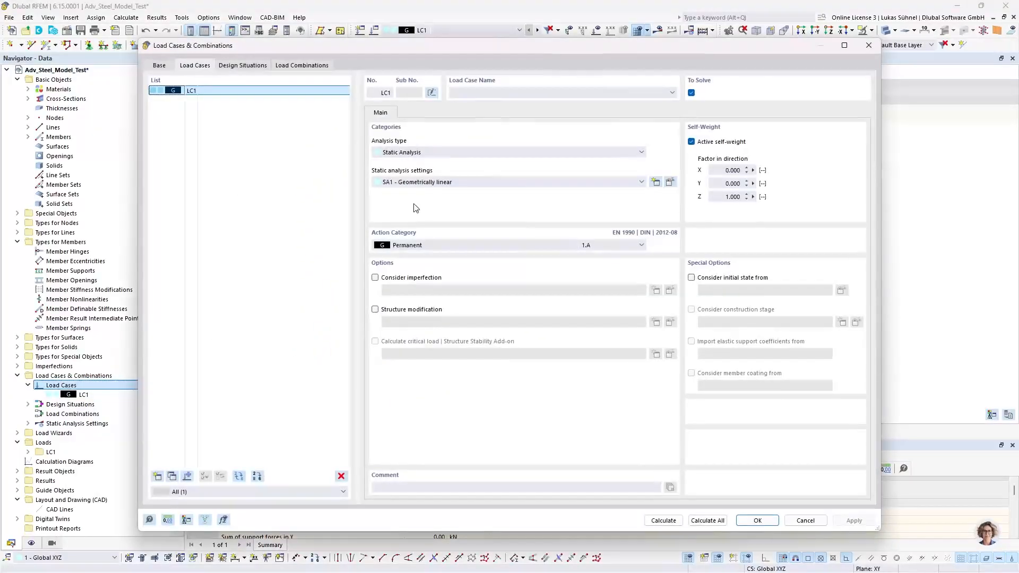
{"action": "left_click", "coordinate": [492, 91]}
{"action": "type", "text": "DL"}
Step: Add load case LC2 named "LL" with the action category Imposed loads - category E: storage areas
{"action": "left_click", "coordinate": [159, 477]}
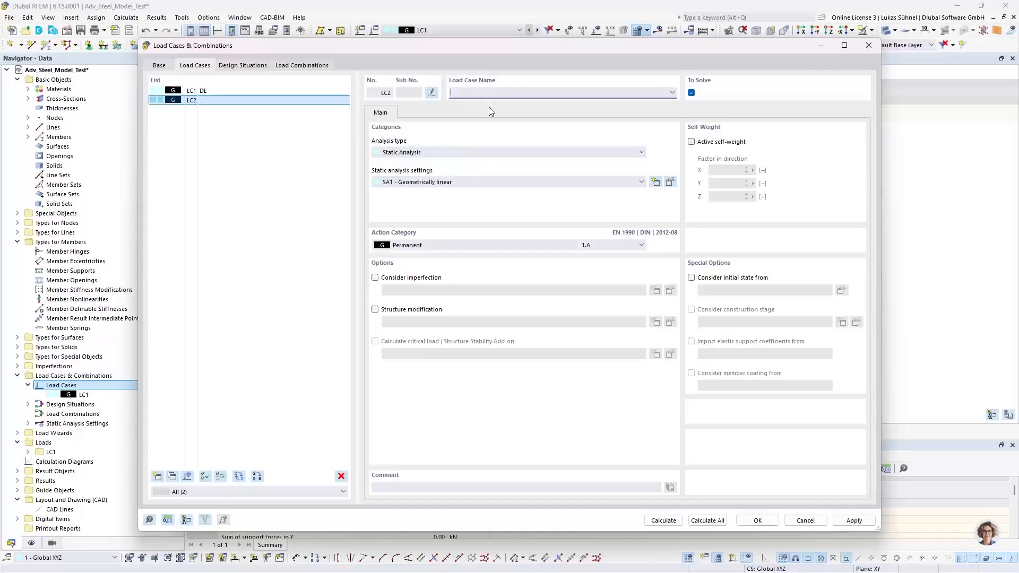
{"action": "left_click", "coordinate": [485, 97]}
{"action": "type", "text": "LL"}
{"action": "left_click", "coordinate": [399, 246]}
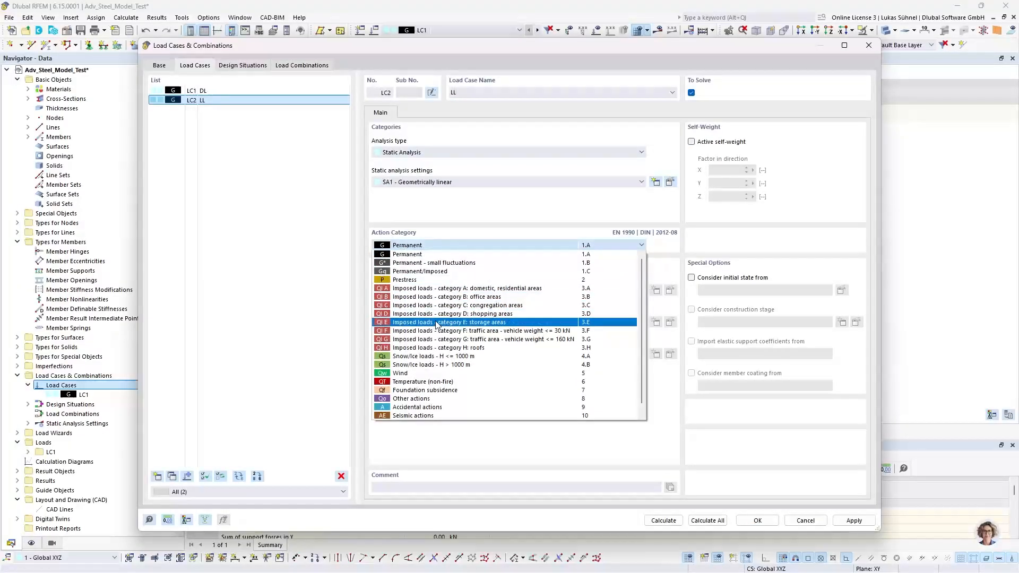
{"action": "left_click", "coordinate": [437, 323]}
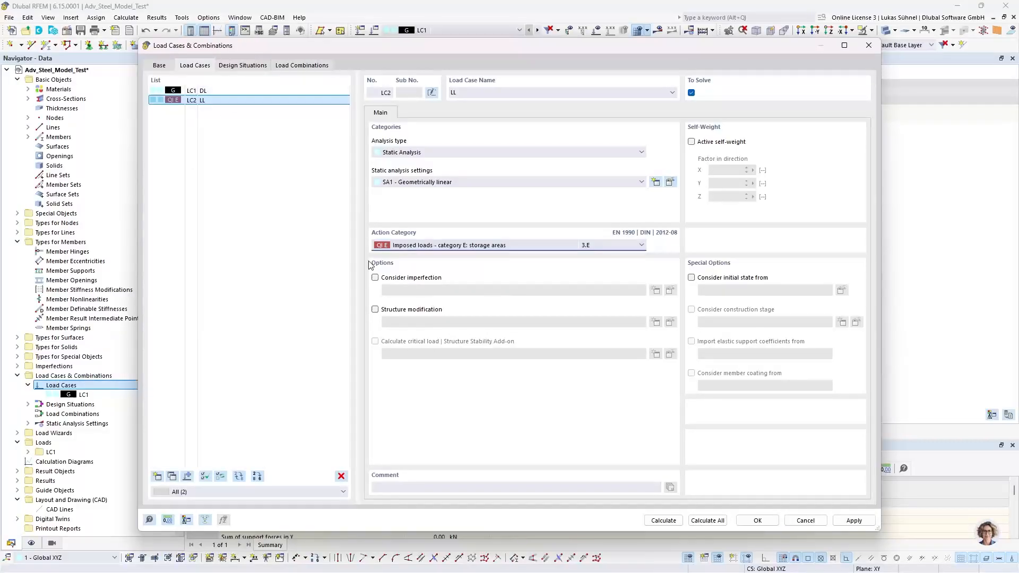
{"action": "left_click", "coordinate": [757, 520]}
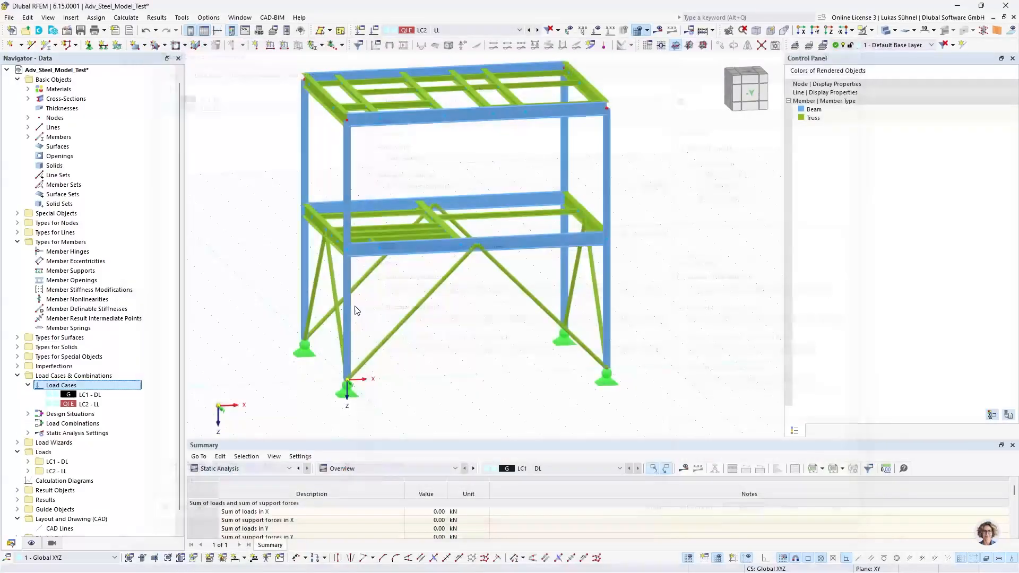
{"action": "middle_click_drag", "start_coordinate": [232, 217], "coordinate": [245, 206], "text": "ctrl"}
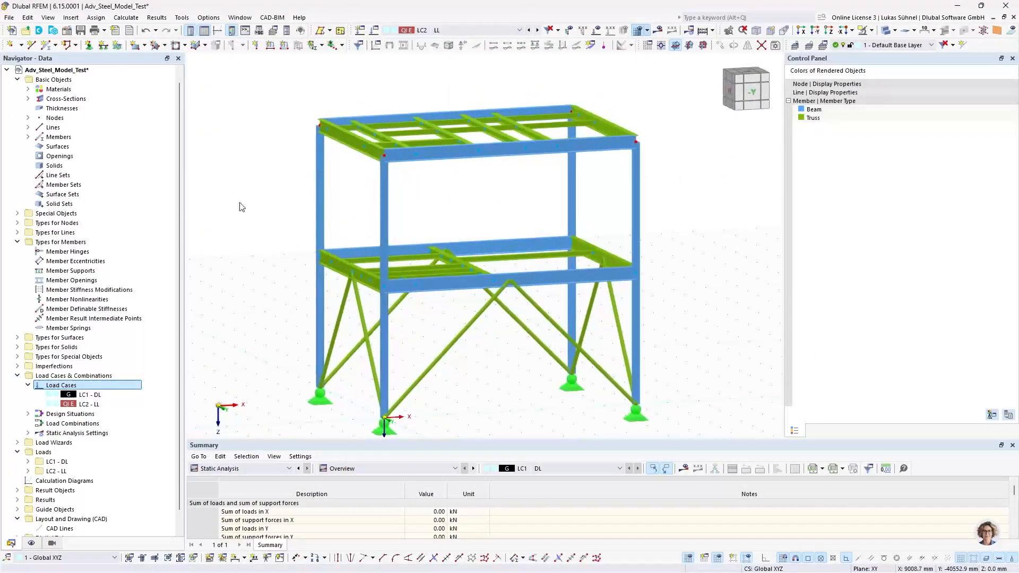
{"action": "left_click_drag", "start_coordinate": [233, 196], "coordinate": [682, 307]}
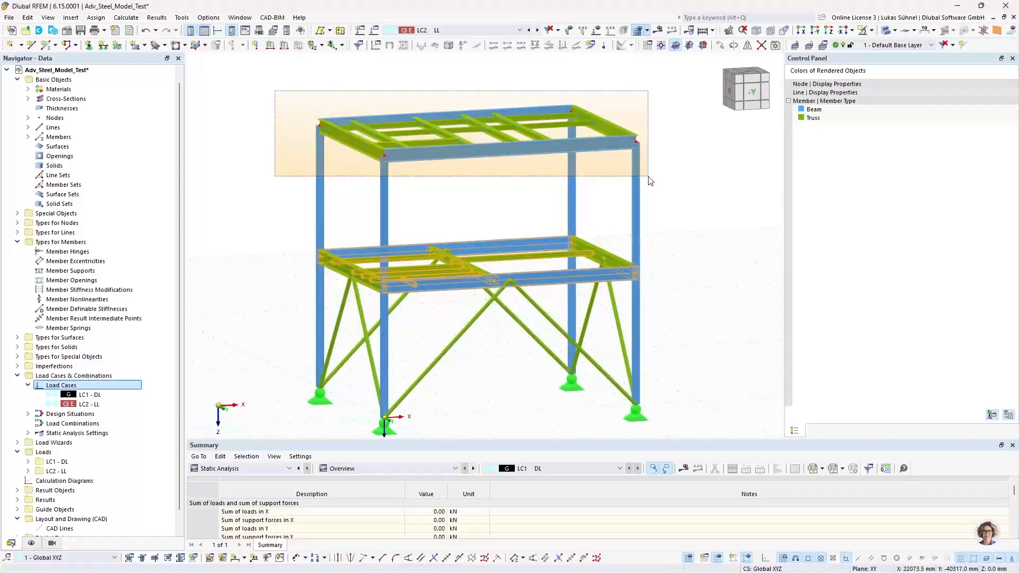
{"action": "left_click", "coordinate": [216, 226]}
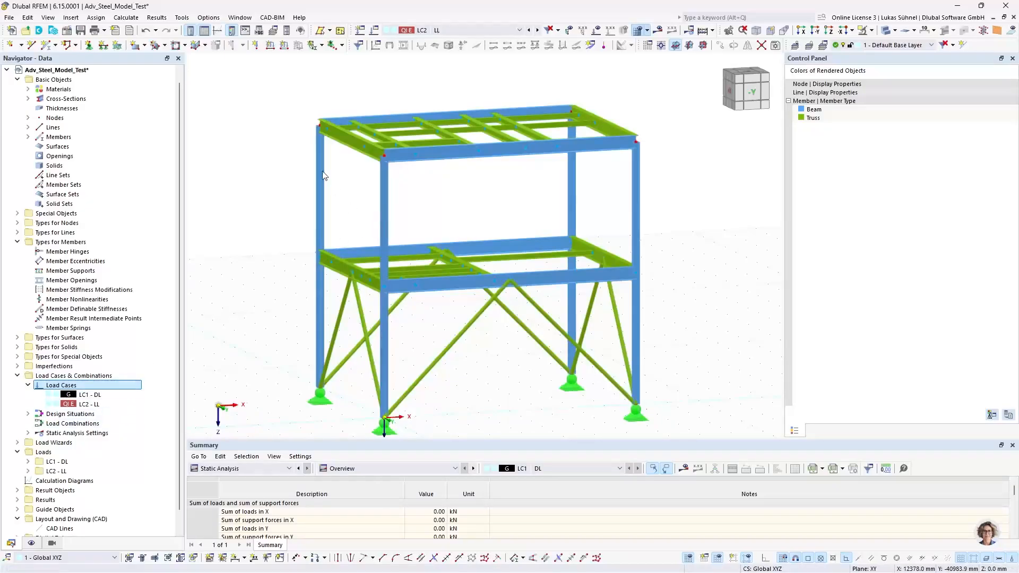
Step: Create a Member Loads from Area Load wizard for LC2 - LL with a uniform load magnitude of 5 kN/m²
{"action": "left_click", "coordinate": [16, 444]}
{"action": "scroll", "coordinate": [32, 446], "scroll_direction": "down", "scroll_amount": 3}
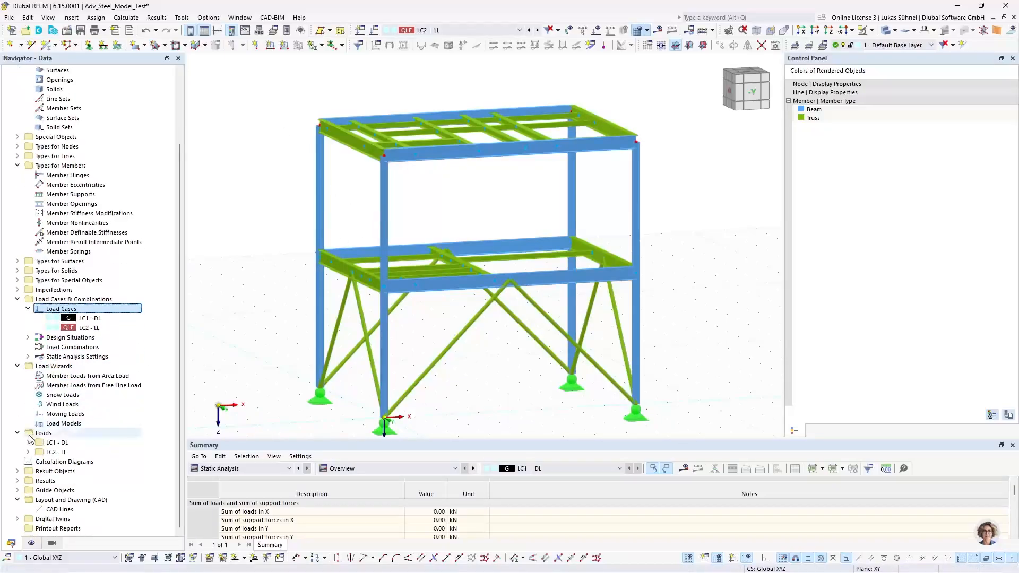
{"action": "left_click", "coordinate": [63, 376]}
{"action": "right_click", "coordinate": [89, 380]}
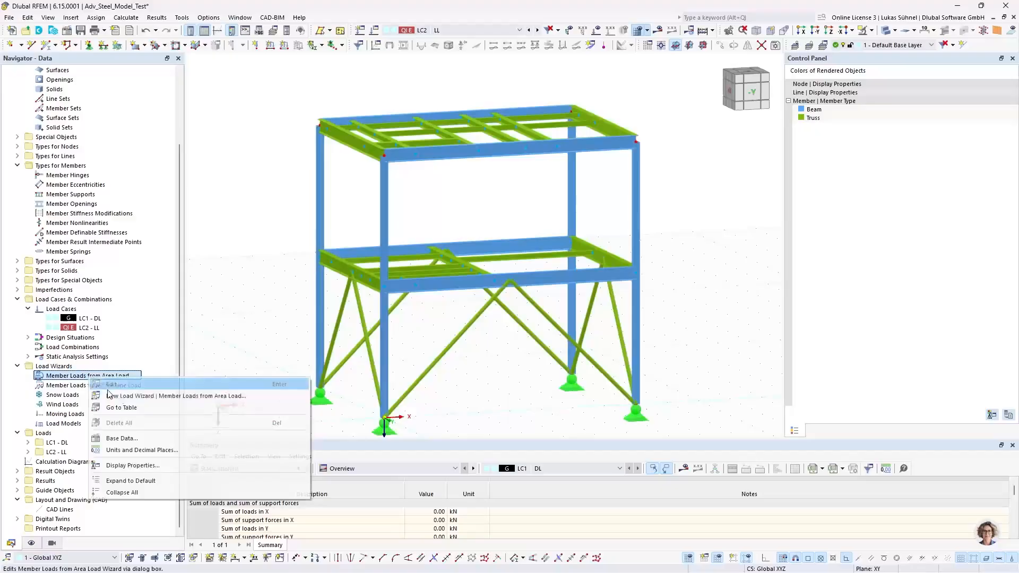
{"action": "left_click", "coordinate": [217, 401]}
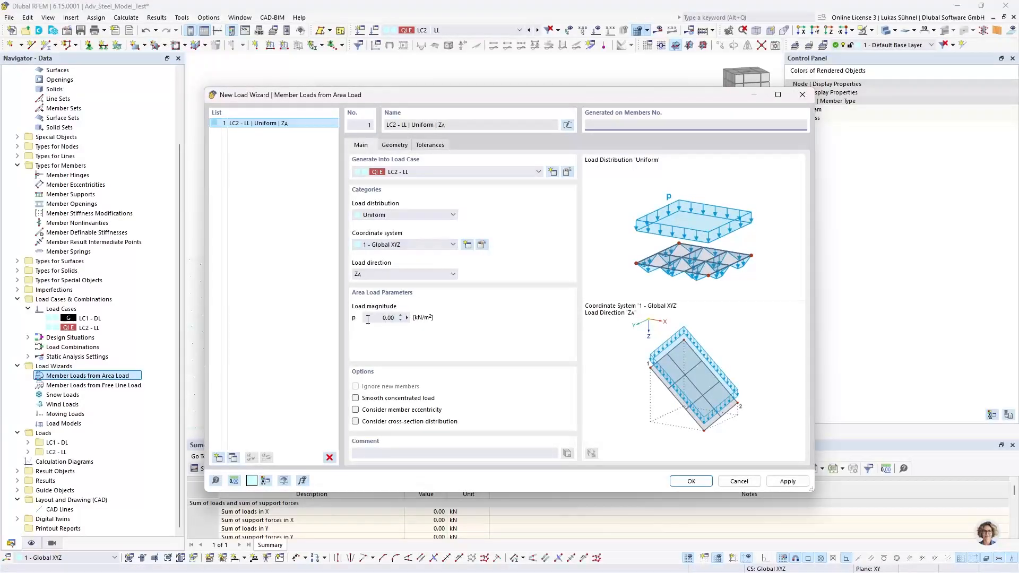
{"action": "left_click", "coordinate": [368, 318]}
{"action": "type", "text": "5"}
Step: Bound the 5 kN/m² area load on the lower floor by corner nodes 28,21,20,18,8,7 and generate the member loads
{"action": "left_click", "coordinate": [393, 145]}
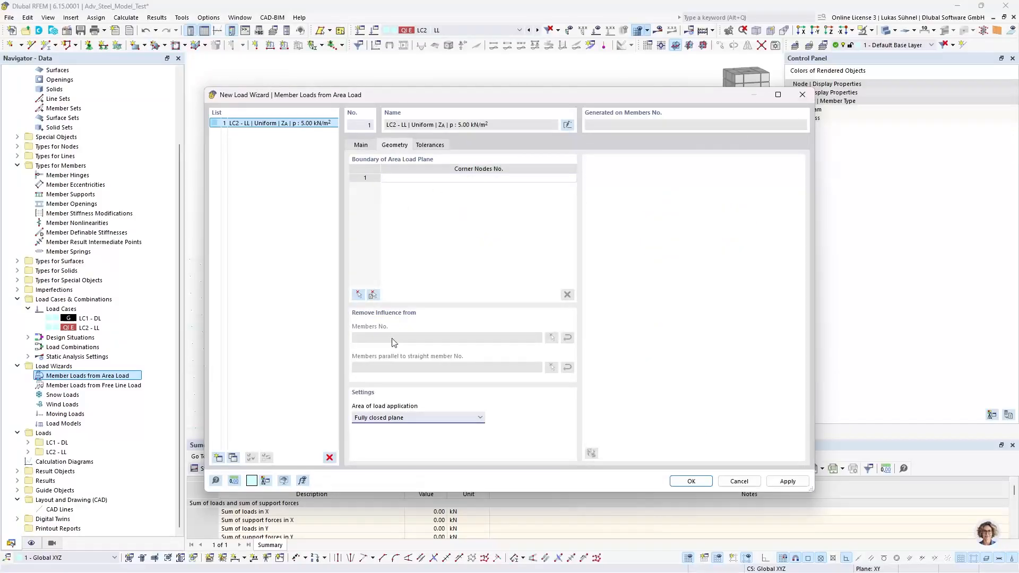
{"action": "left_click", "coordinate": [359, 295]}
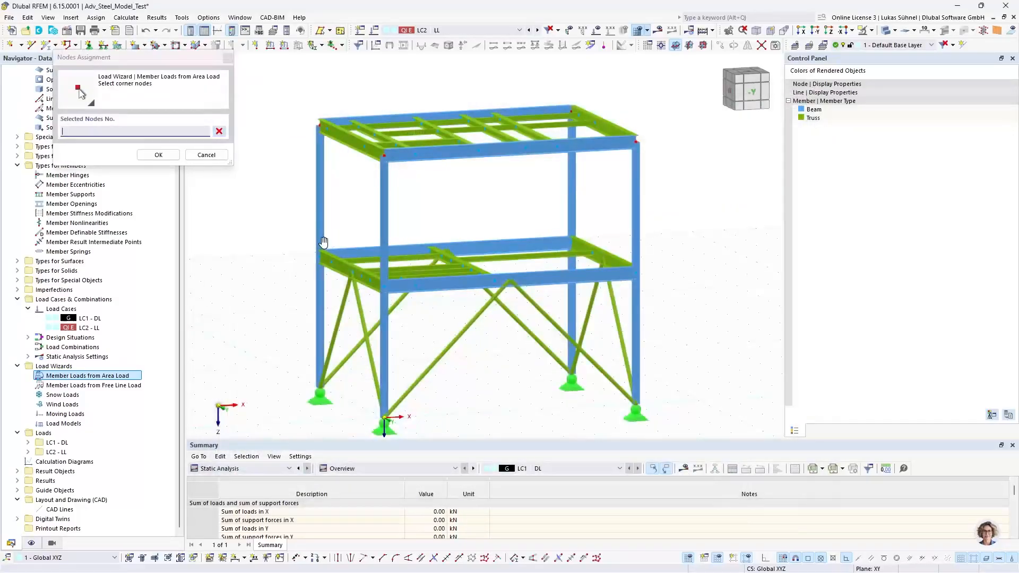
{"action": "middle_click_drag", "start_coordinate": [323, 242], "coordinate": [302, 278], "text": "ctrl"}
{"action": "left_click", "coordinate": [473, 308]}
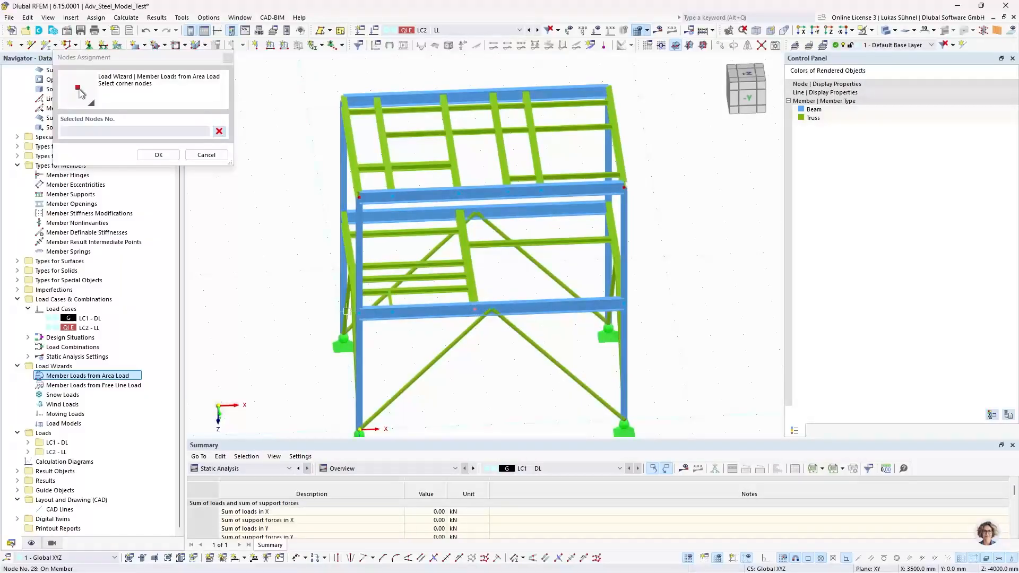
{"action": "left_click", "coordinate": [360, 311]}
{"action": "left_click", "coordinate": [343, 215]}
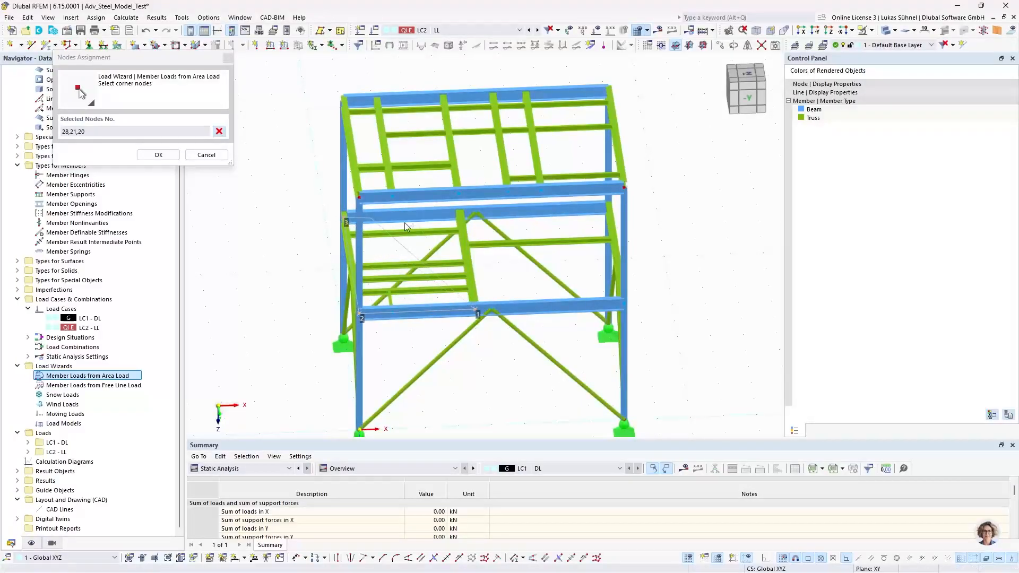
{"action": "left_click", "coordinate": [608, 210]}
{"action": "left_click", "coordinate": [614, 242]}
{"action": "left_click", "coordinate": [467, 247]}
{"action": "left_click", "coordinate": [475, 310]}
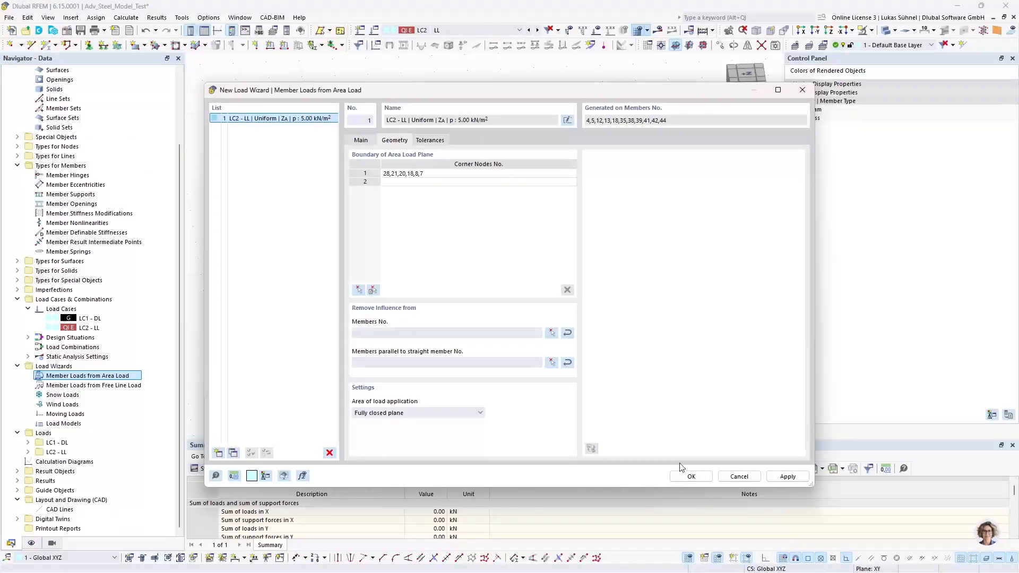
{"action": "left_click", "coordinate": [689, 483]}
Step: Create a second Member Loads from Area Load wizard for LC2 - LL with a uniform load magnitude of 3 kN/m²
{"action": "middle_click_drag", "start_coordinate": [509, 279], "coordinate": [612, 403], "text": "ctrl"}
{"action": "middle_click_drag", "start_coordinate": [456, 344], "coordinate": [517, 272], "text": "ctrl"}
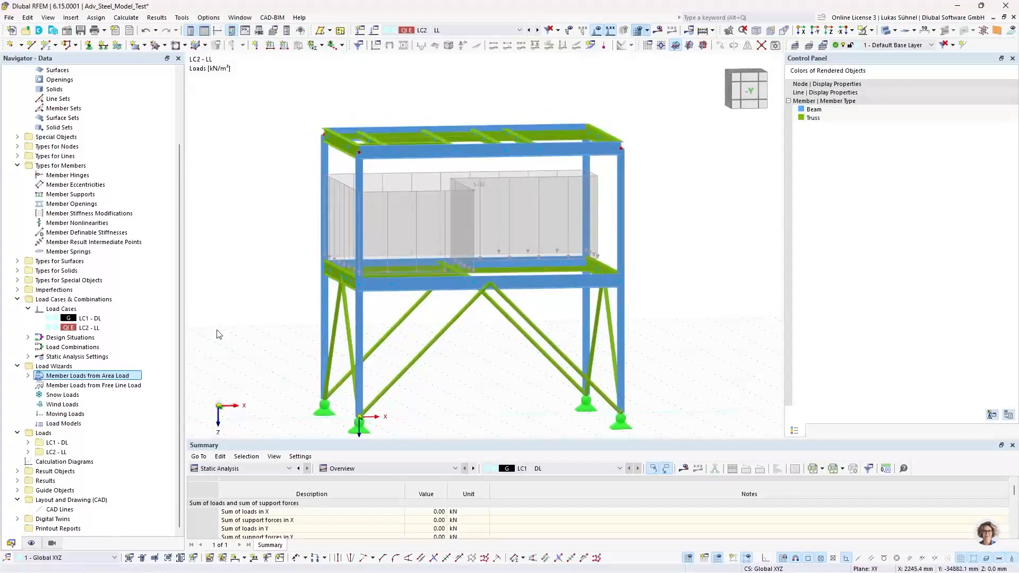
{"action": "double_click", "coordinate": [63, 376]}
{"action": "right_click", "coordinate": [63, 378]}
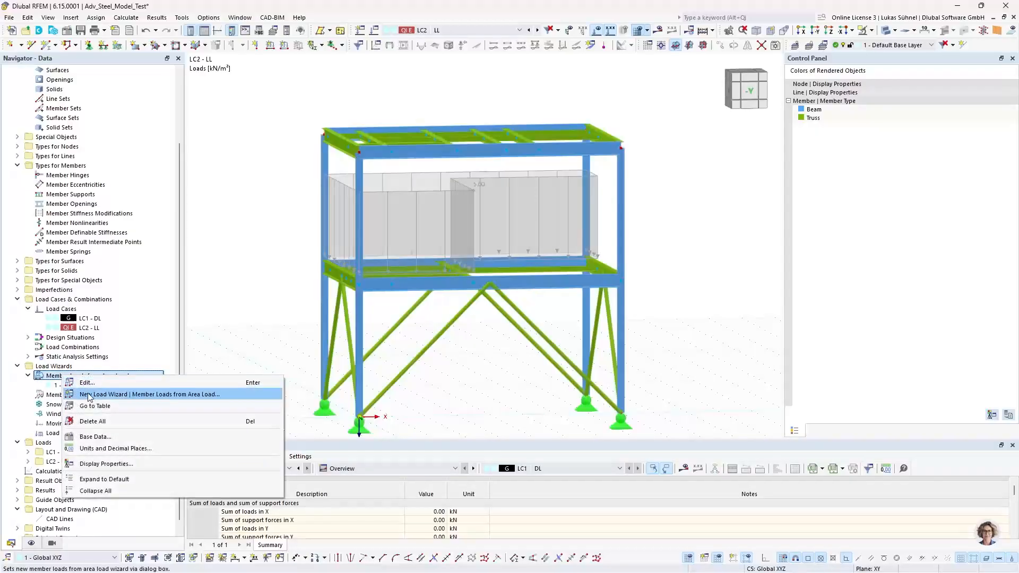
{"action": "left_click", "coordinate": [92, 395]}
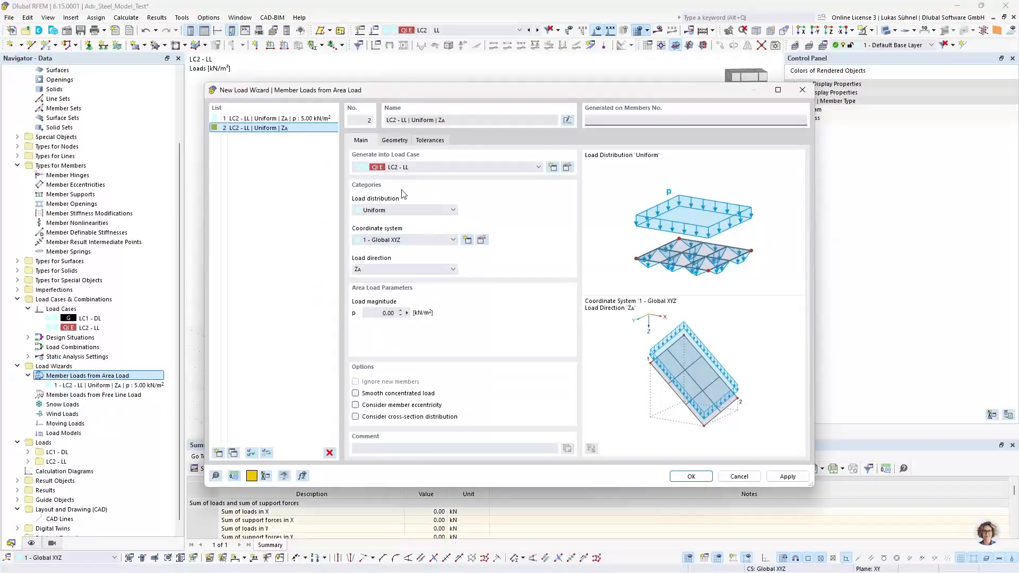
{"action": "left_click", "coordinate": [373, 312]}
{"action": "type", "text": "3"}
Step: Bound the 3 kN/m² area load on the roof level by the four corner nodes 16,13-15
{"action": "left_click", "coordinate": [398, 140]}
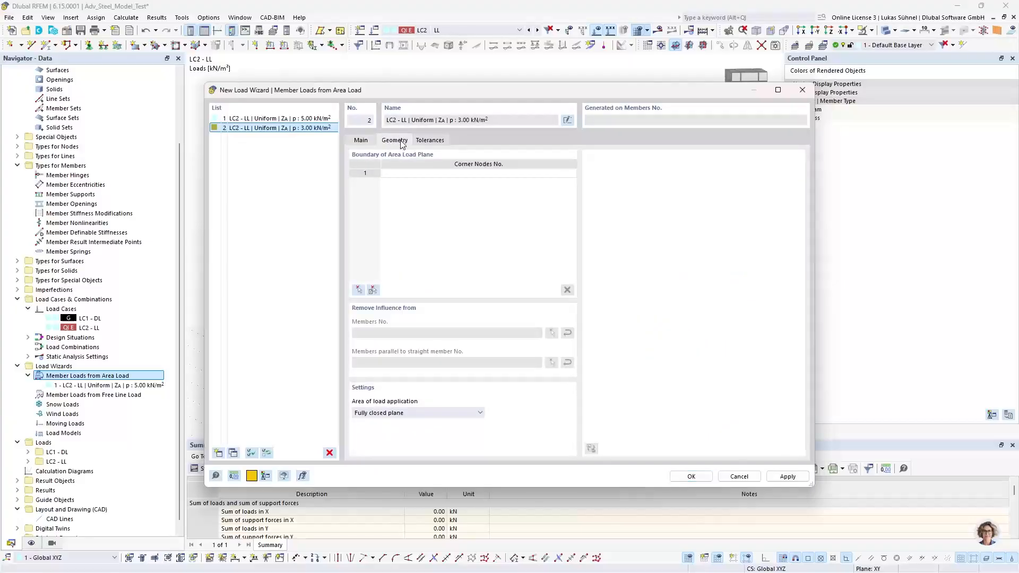
{"action": "left_click", "coordinate": [359, 290]}
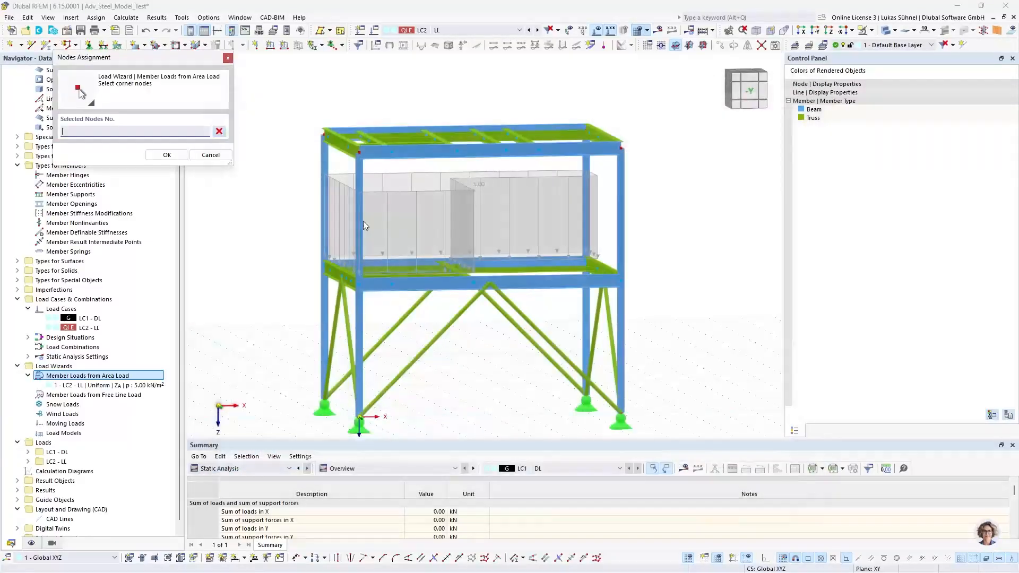
{"action": "left_click", "coordinate": [353, 153]}
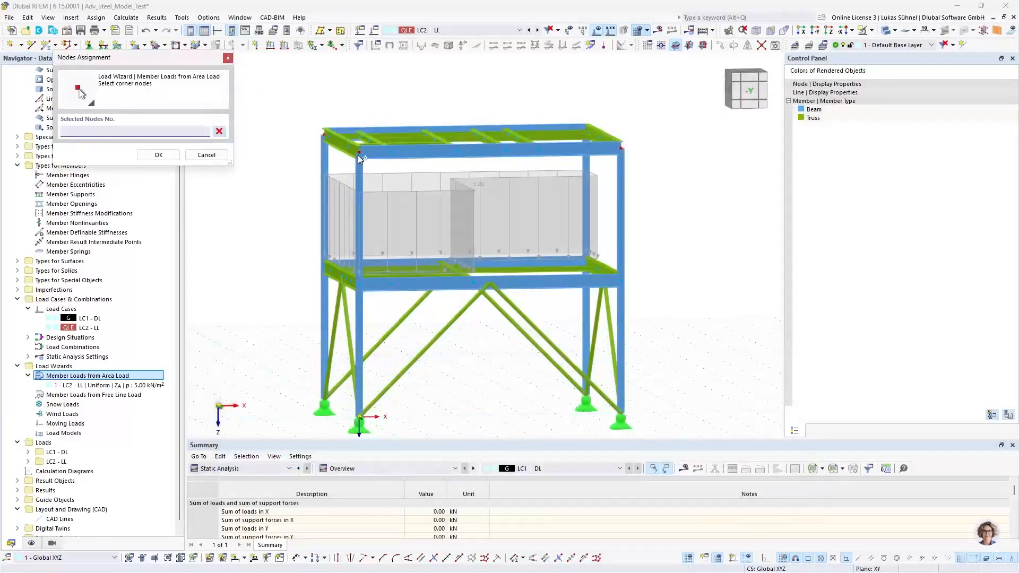
{"action": "left_click", "coordinate": [324, 131]}
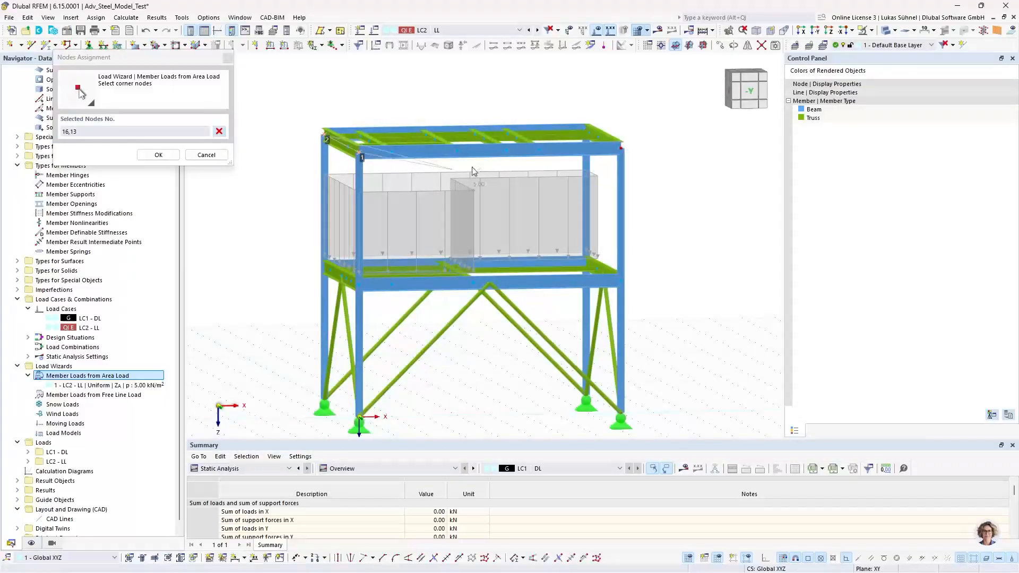
{"action": "left_click", "coordinate": [588, 134]}
{"action": "left_click", "coordinate": [619, 149]}
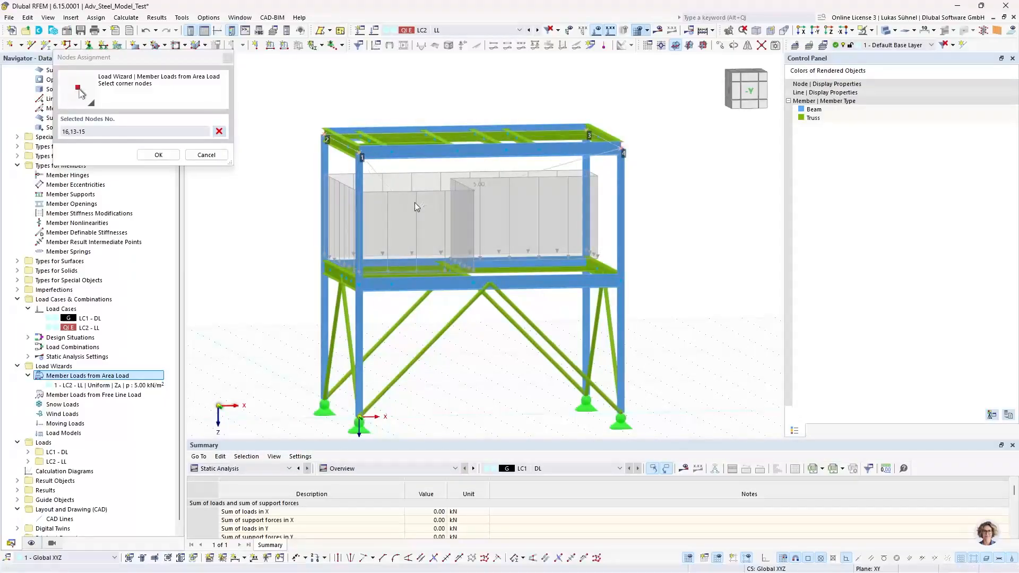
{"action": "key", "text": "Return"}
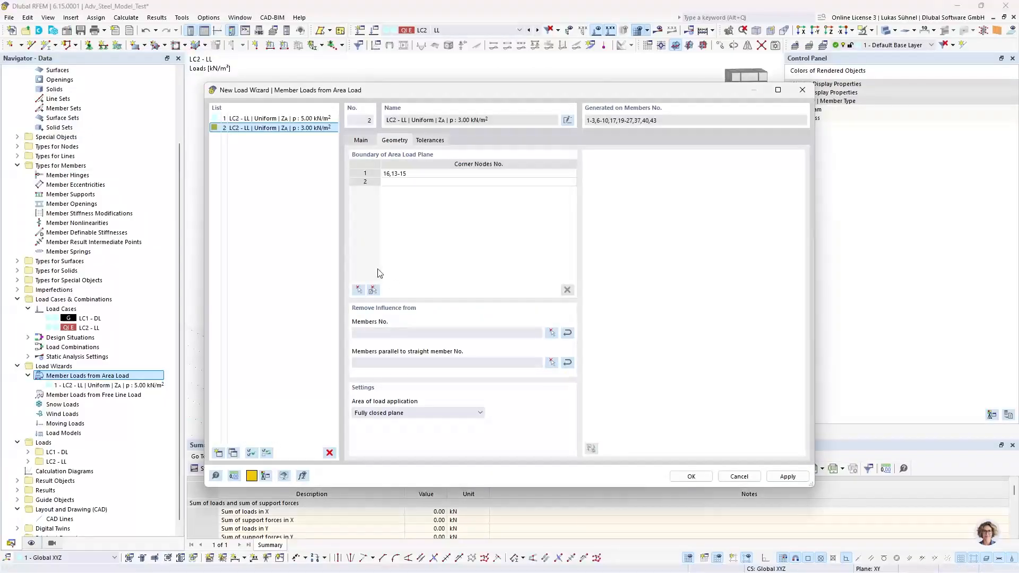
Step: Accept the 3 kN/m² area load wizard and display the generated member loads separately in the model
{"action": "left_click", "coordinate": [691, 475]}
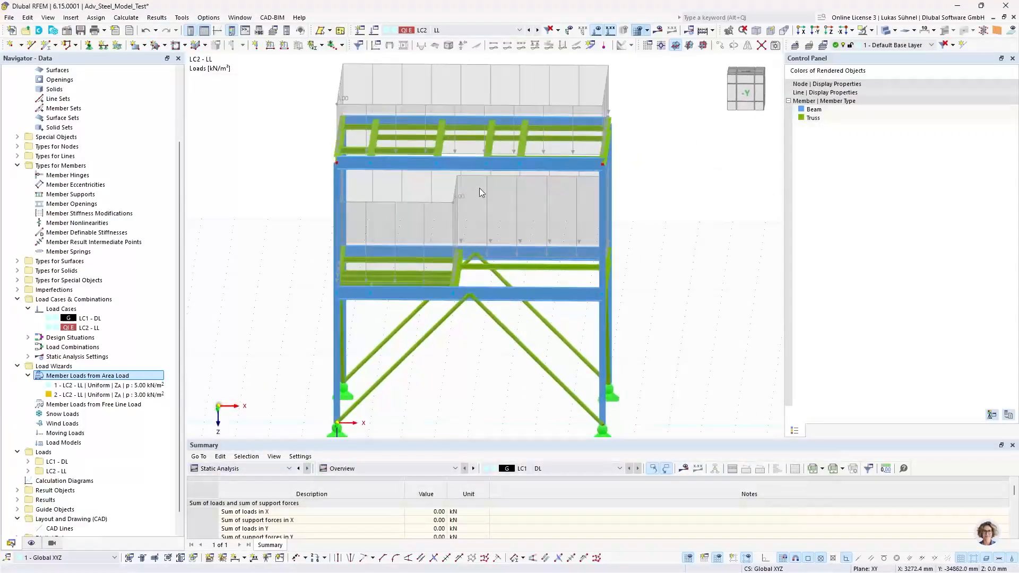
{"action": "right_click", "coordinate": [456, 180]}
{"action": "left_click", "coordinate": [497, 243]}
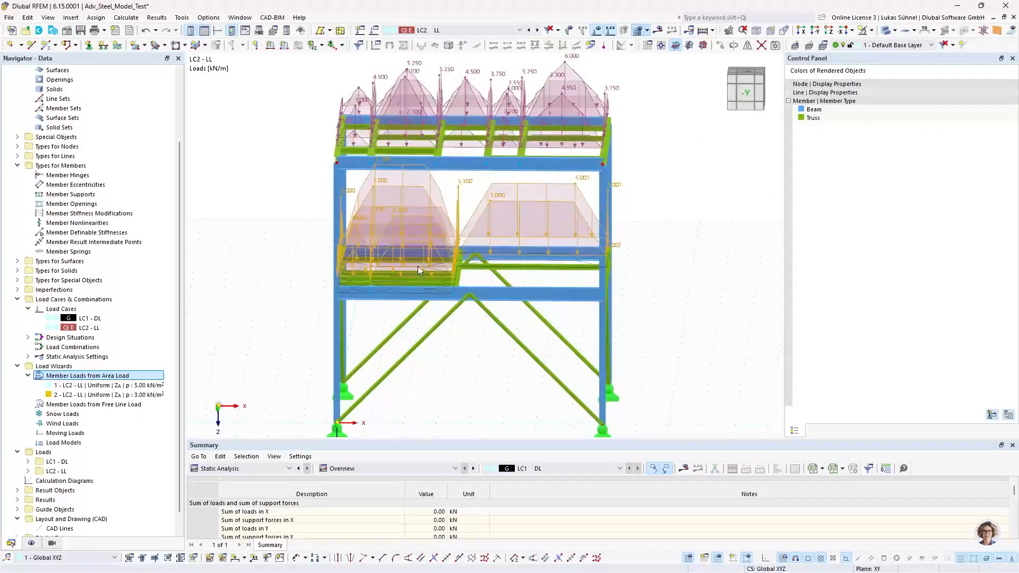
Step: Examine the generated member load distribution on the beams of both levels and turn off its separate display
{"action": "middle_click_drag", "start_coordinate": [438, 420], "coordinate": [568, 332]}
{"action": "scroll", "coordinate": [403, 323], "scroll_direction": "up", "scroll_amount": 5}
{"action": "middle_click_drag", "start_coordinate": [394, 328], "coordinate": [308, 387]}
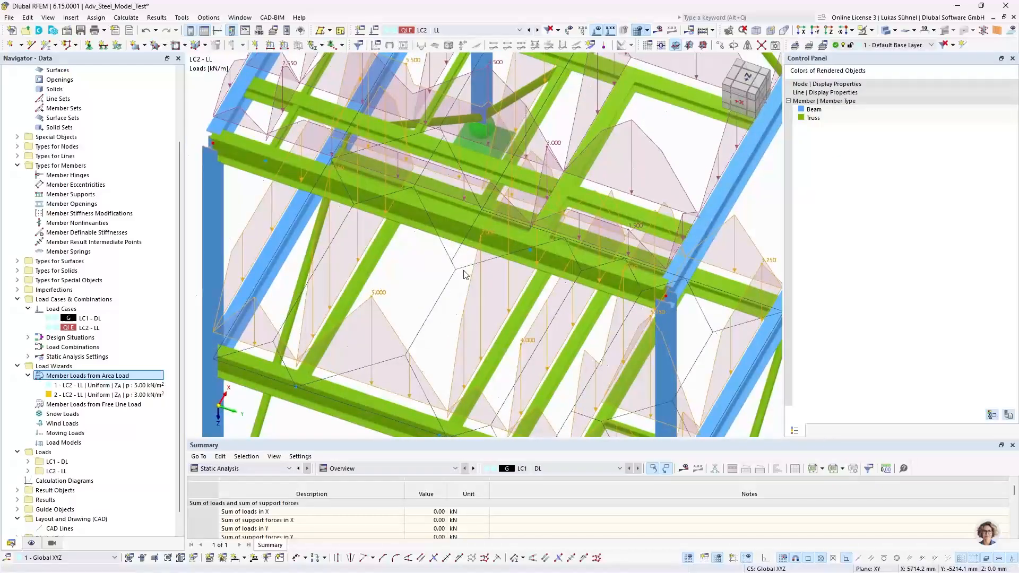
{"action": "middle_click_drag", "start_coordinate": [464, 274], "coordinate": [443, 288]}
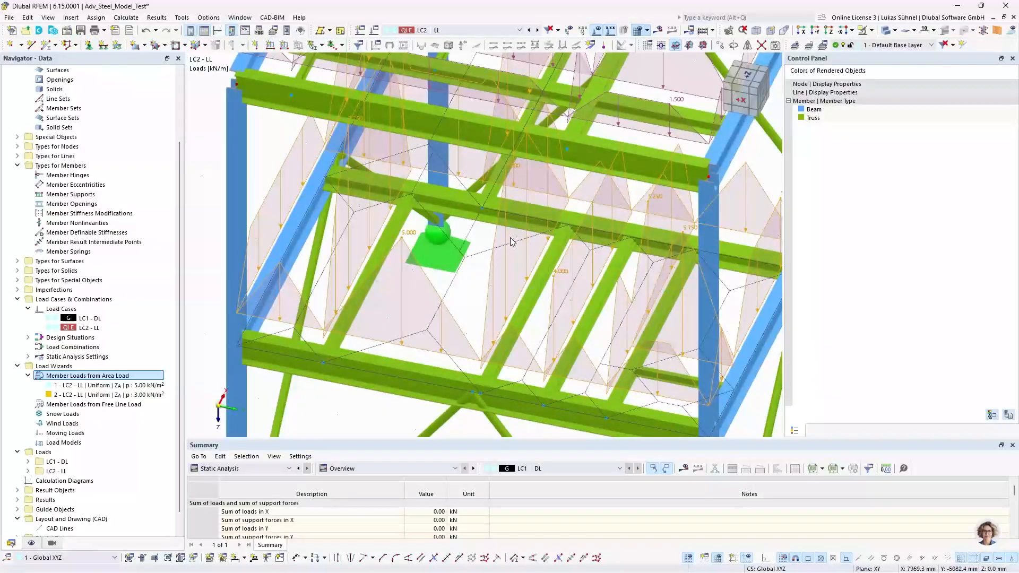
{"action": "scroll", "coordinate": [488, 269], "scroll_direction": "down", "scroll_amount": 3}
{"action": "middle_click_drag", "start_coordinate": [628, 289], "coordinate": [389, 303], "text": "ctrl"}
{"action": "scroll", "coordinate": [368, 289], "scroll_direction": "up", "scroll_amount": 3}
{"action": "scroll", "coordinate": [368, 288], "scroll_direction": "up", "scroll_amount": 1}
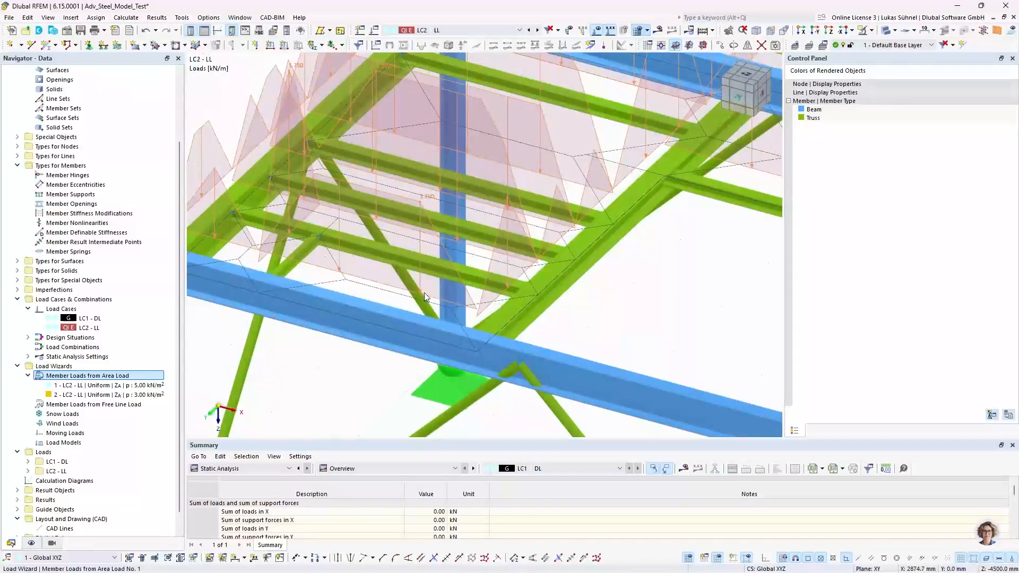
{"action": "scroll", "coordinate": [434, 292], "scroll_direction": "down", "scroll_amount": 3}
{"action": "middle_click_drag", "start_coordinate": [388, 384], "coordinate": [446, 360], "text": "ctrl"}
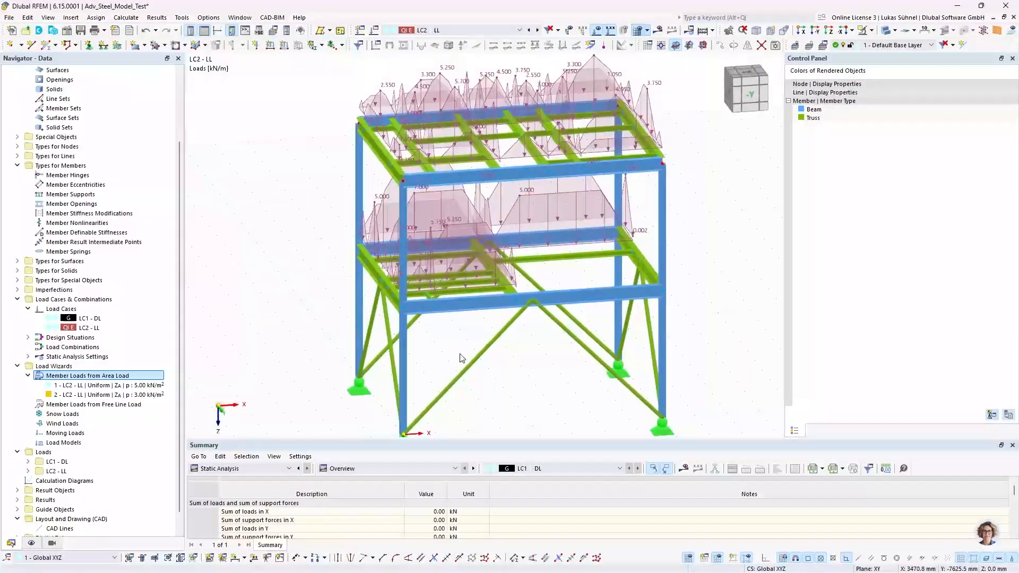
{"action": "right_click", "coordinate": [543, 191]}
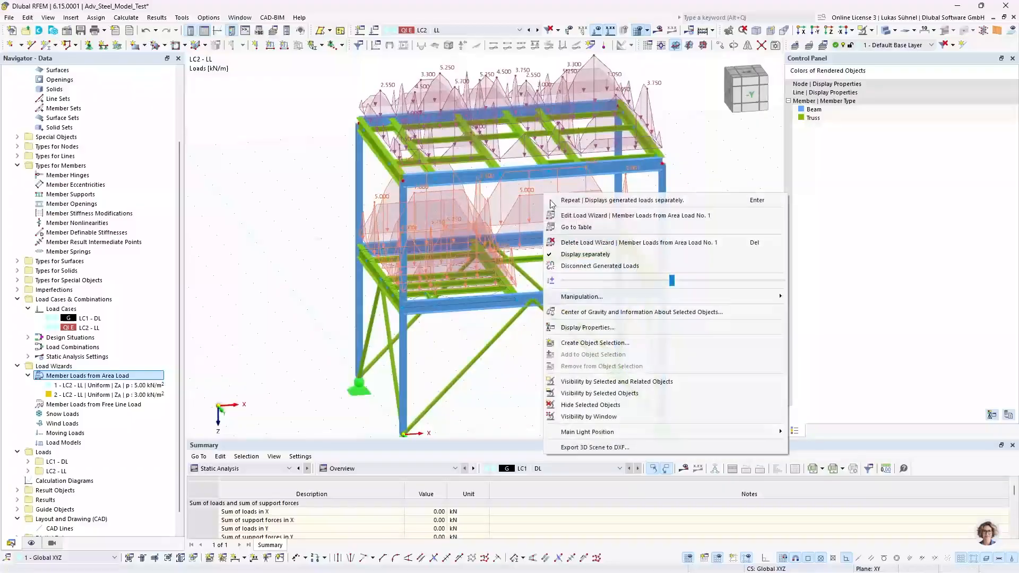
{"action": "left_click", "coordinate": [584, 254]}
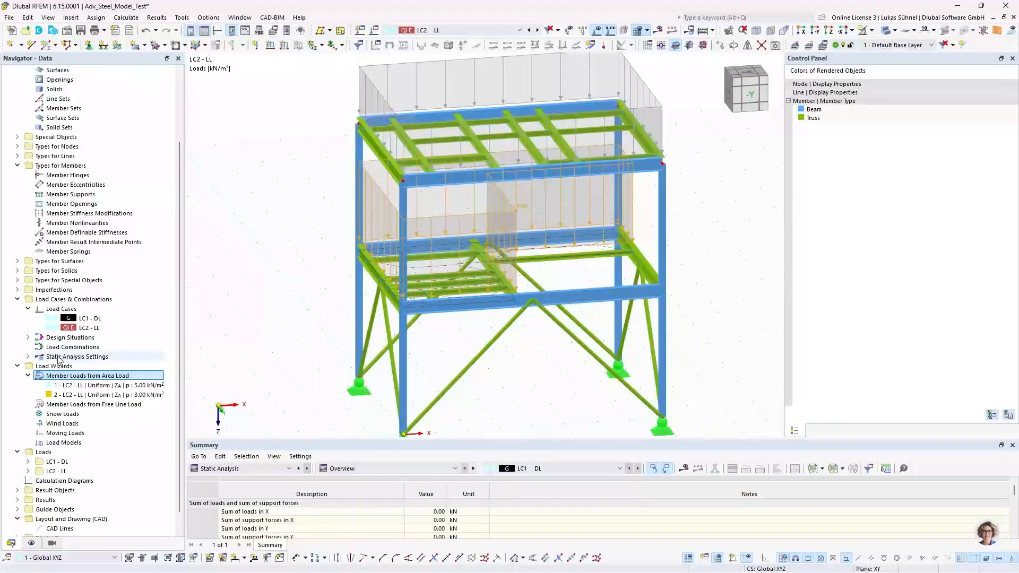
Step: Activate the combination wizard in the base settings for load cases and combinations
{"action": "right_click", "coordinate": [71, 299]}
{"action": "left_click", "coordinate": [96, 304]}
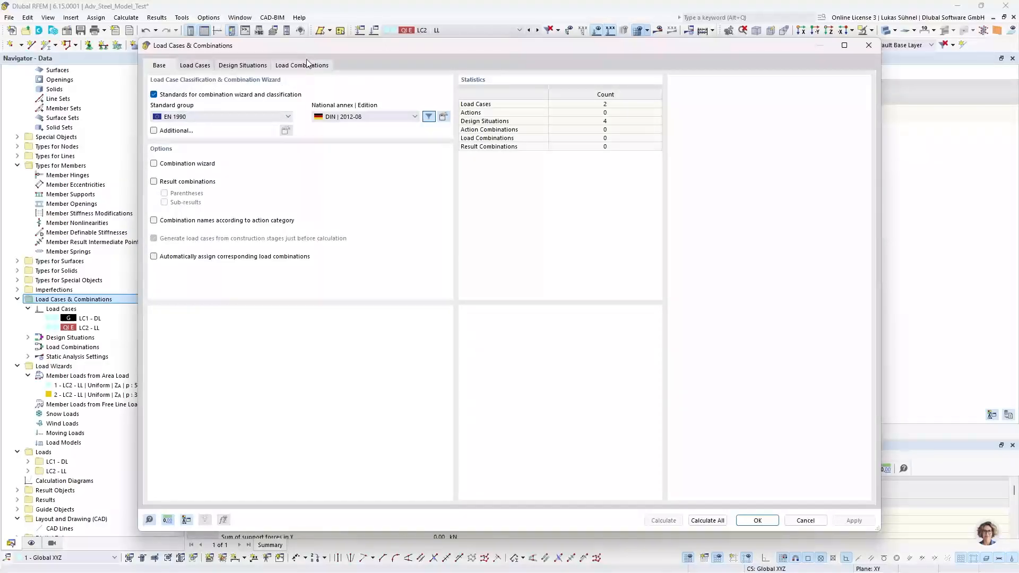
{"action": "left_click", "coordinate": [291, 66]}
{"action": "left_click", "coordinate": [236, 66]}
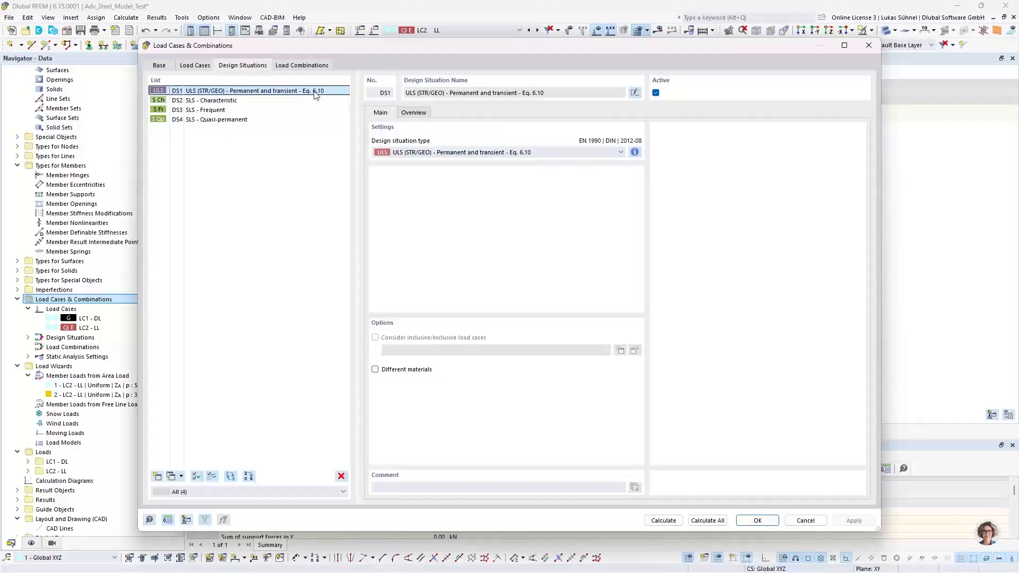
{"action": "left_click", "coordinate": [304, 66]}
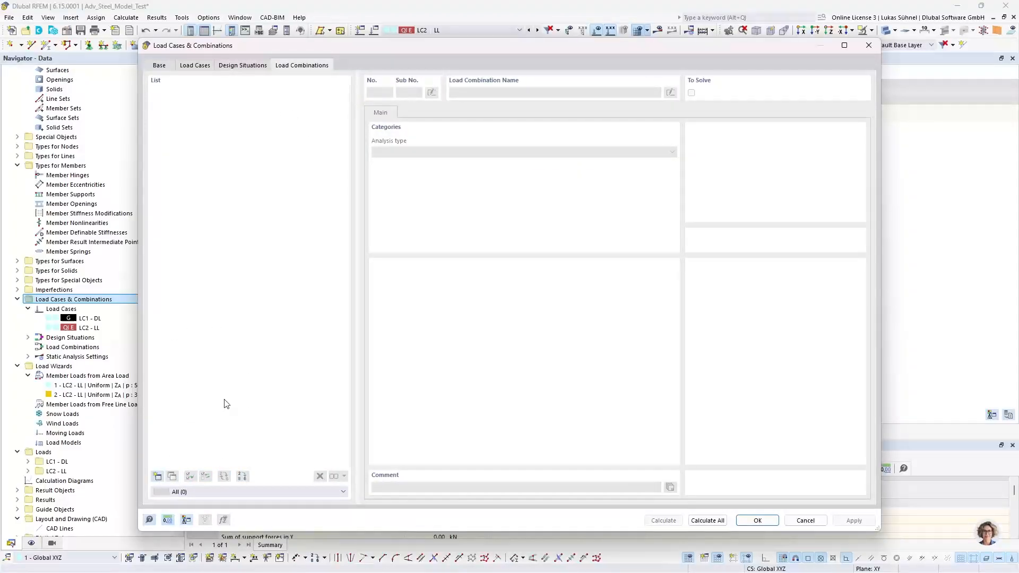
{"action": "left_click", "coordinate": [158, 66]}
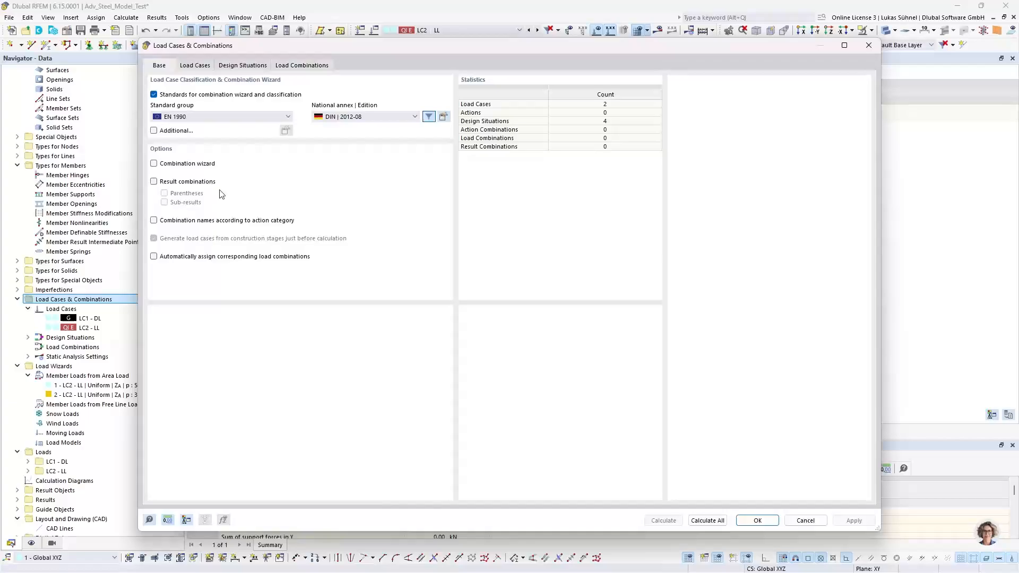
{"action": "left_click", "coordinate": [154, 163]}
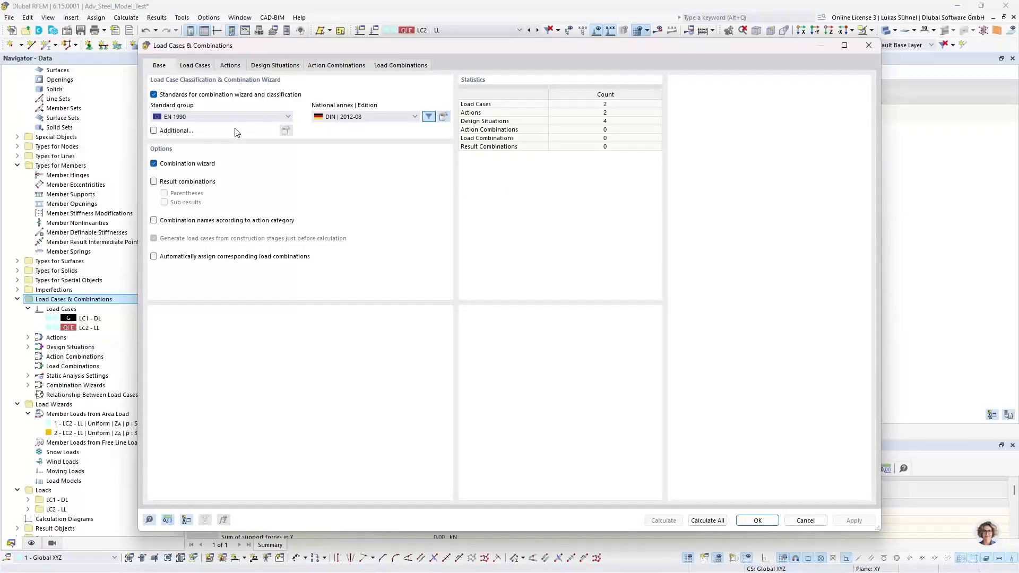
Step: Delete the three SLS design situations DS2 to DS4, keeping the ULS (STR/GEO) situation DS1
{"action": "left_click", "coordinate": [259, 66]}
{"action": "left_click_drag", "start_coordinate": [177, 100], "coordinate": [176, 126]}
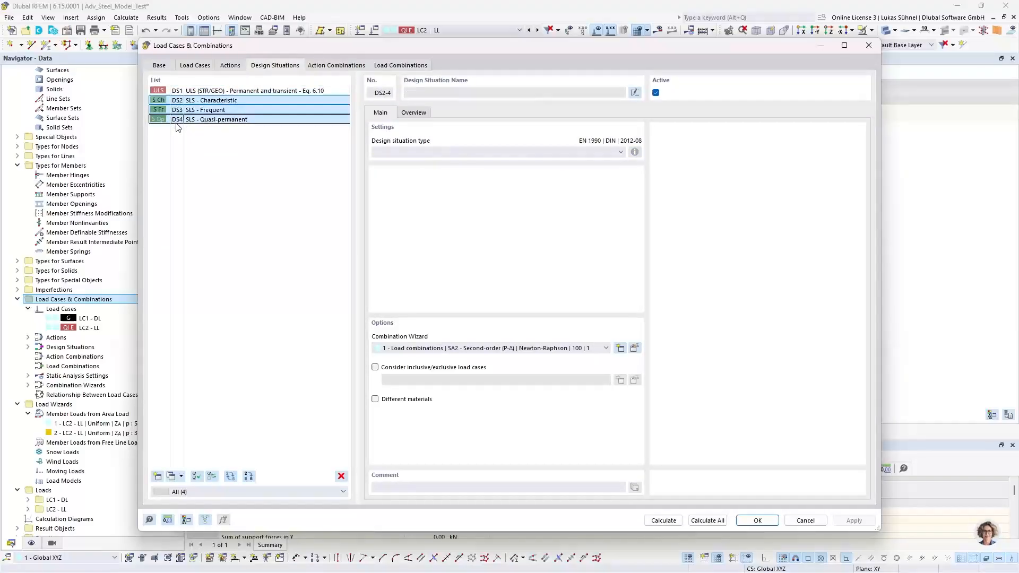
{"action": "left_click", "coordinate": [341, 476]}
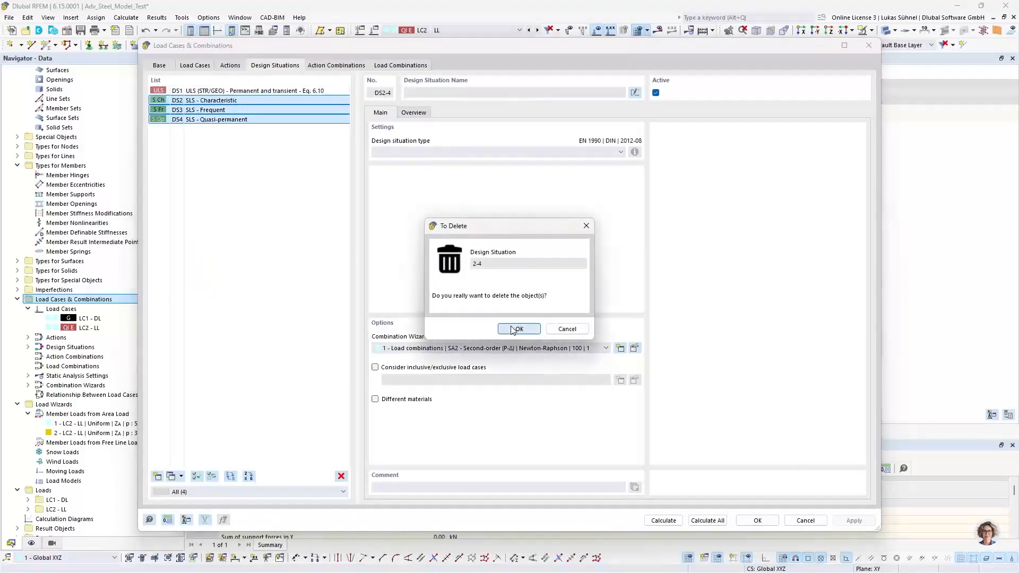
{"action": "left_click", "coordinate": [513, 329]}
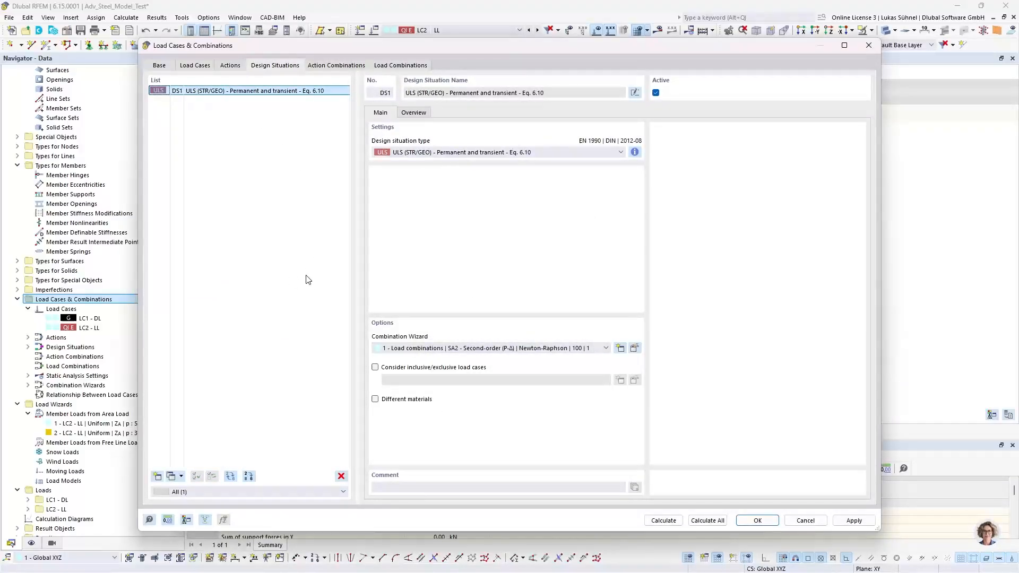
Step: Generate and review the ULS load combinations, and accept the load case and combination settings
{"action": "left_click", "coordinate": [396, 66]}
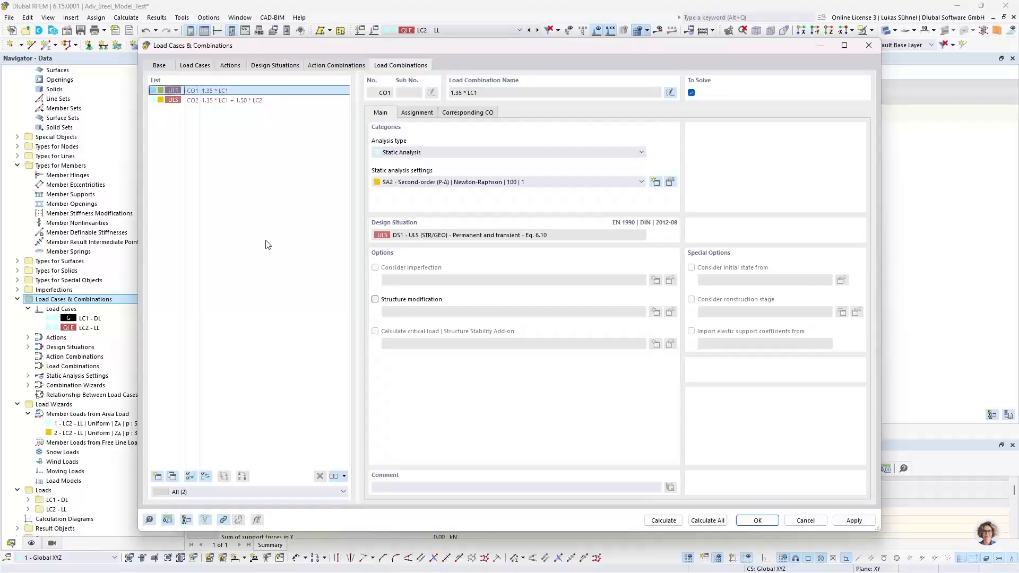
{"action": "left_click_drag", "start_coordinate": [279, 45], "coordinate": [265, 72]}
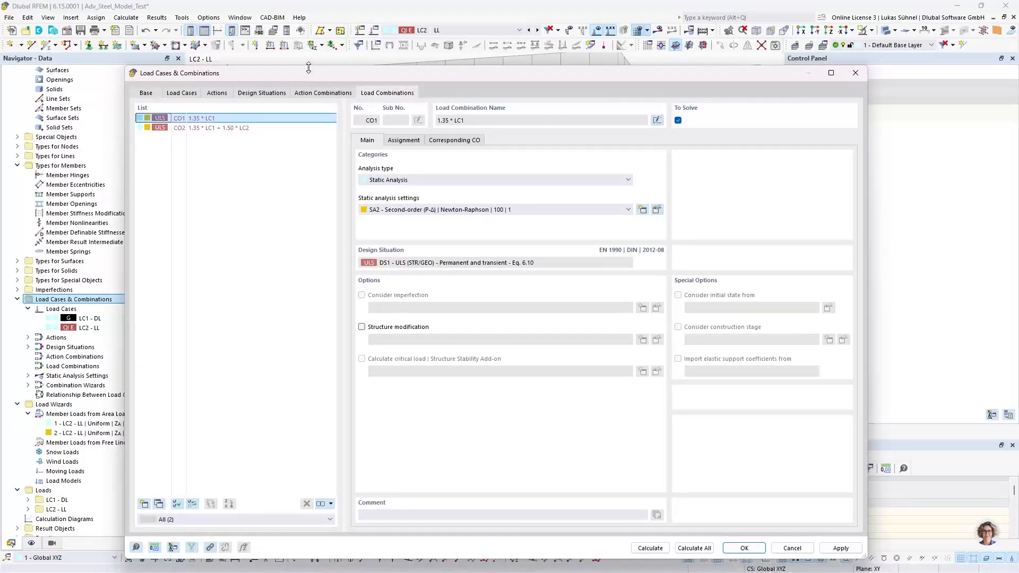
{"action": "left_click_drag", "start_coordinate": [308, 68], "coordinate": [326, 249]}
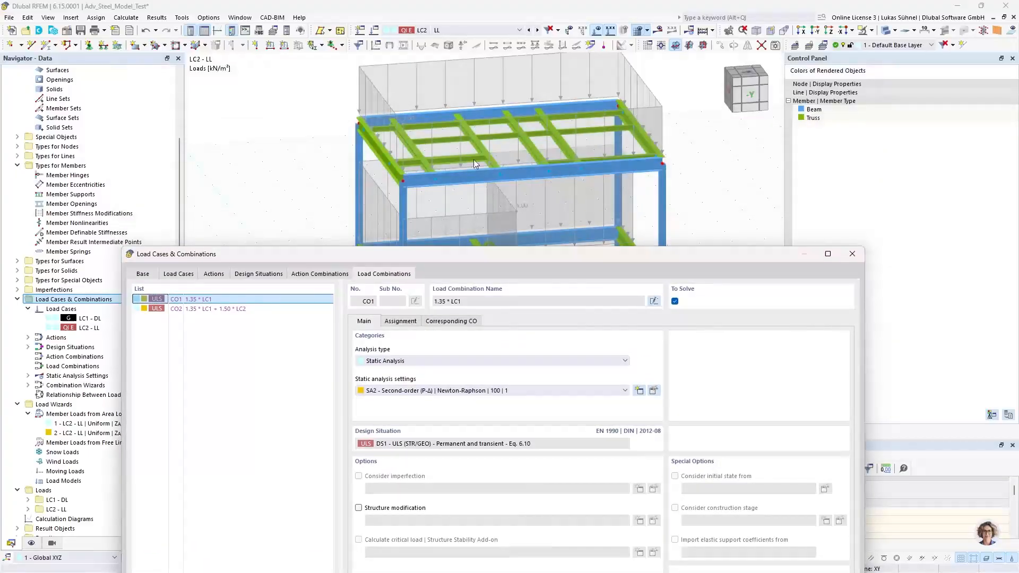
{"action": "left_click_drag", "start_coordinate": [455, 250], "coordinate": [437, 68]}
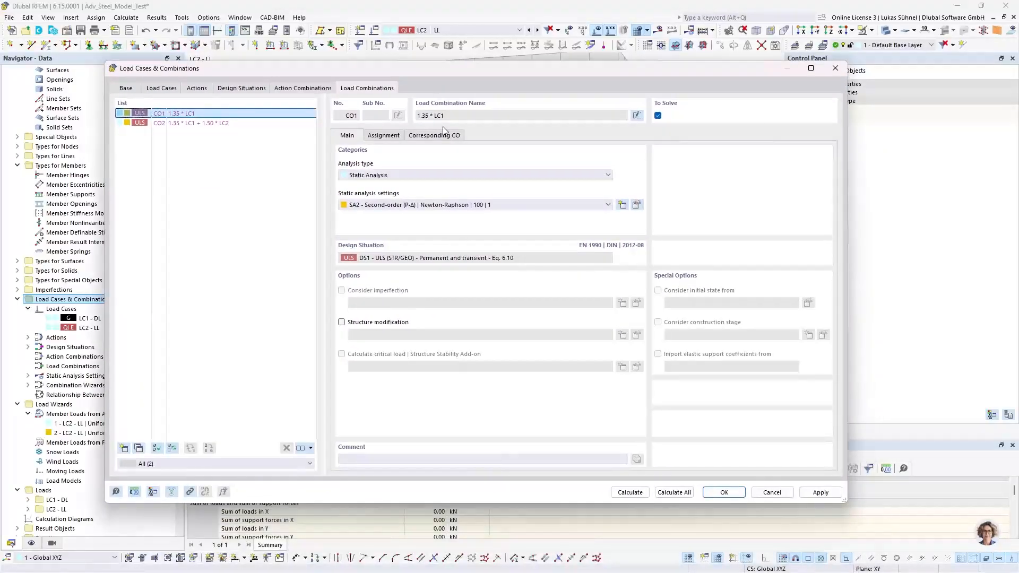
{"action": "left_click", "coordinate": [724, 492]}
Step: Activate the Structure Stability add-on in the model's base data
{"action": "scroll", "coordinate": [52, 86], "scroll_direction": "up", "scroll_amount": 3}
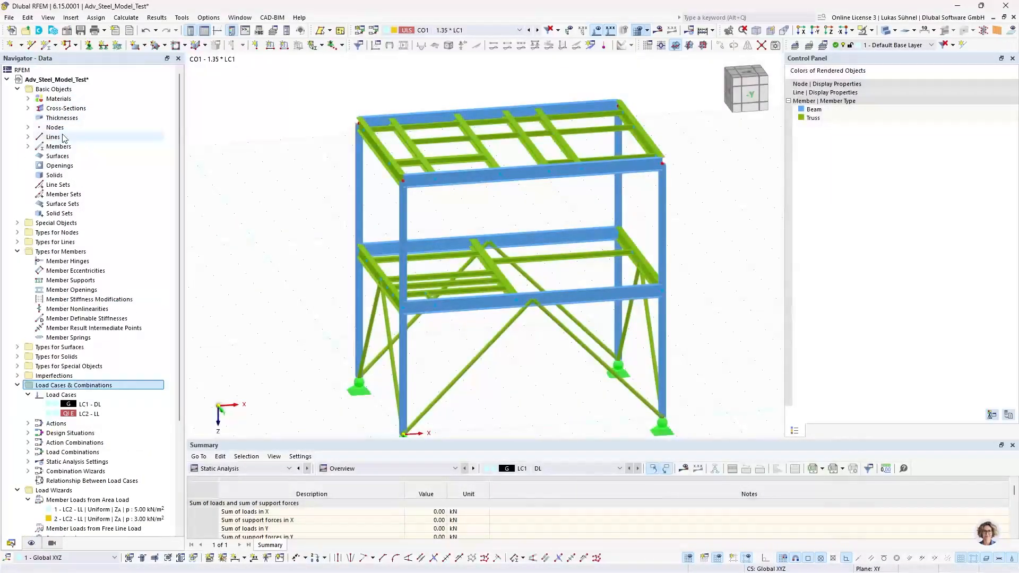
{"action": "right_click", "coordinate": [69, 78]}
{"action": "left_click", "coordinate": [101, 84]}
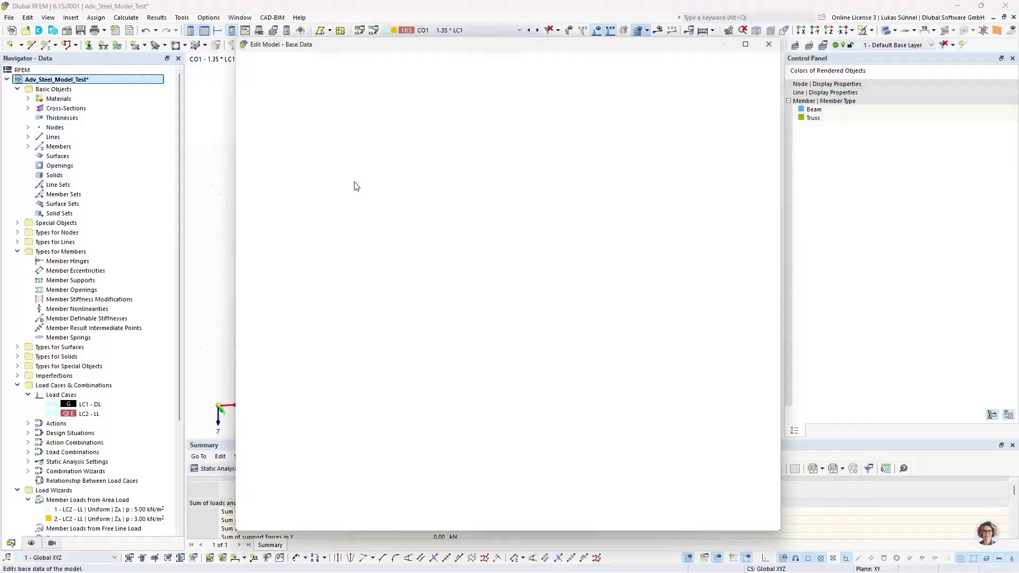
{"action": "left_click", "coordinate": [280, 55]}
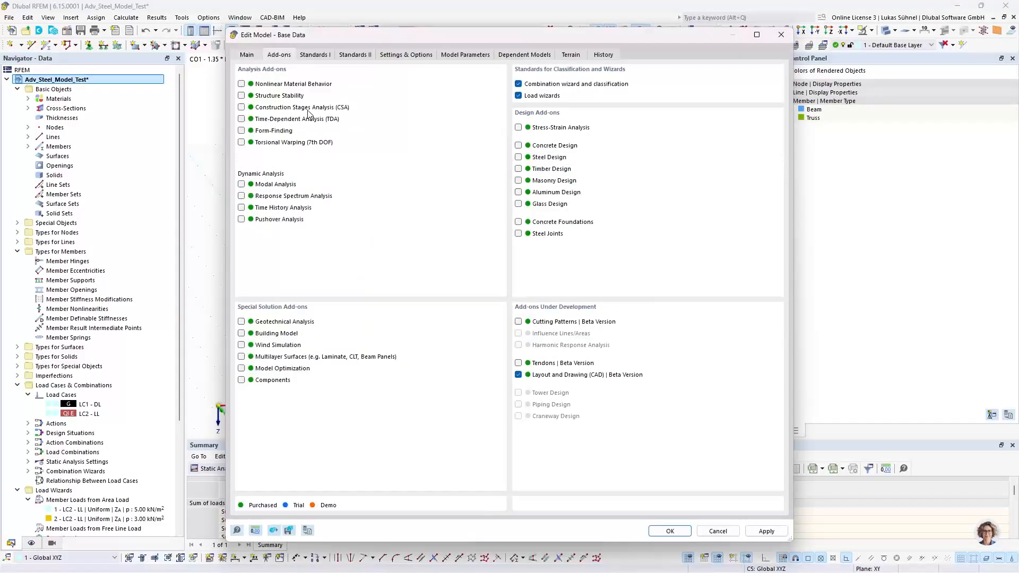
{"action": "left_click", "coordinate": [245, 96]}
{"action": "left_click", "coordinate": [669, 532]}
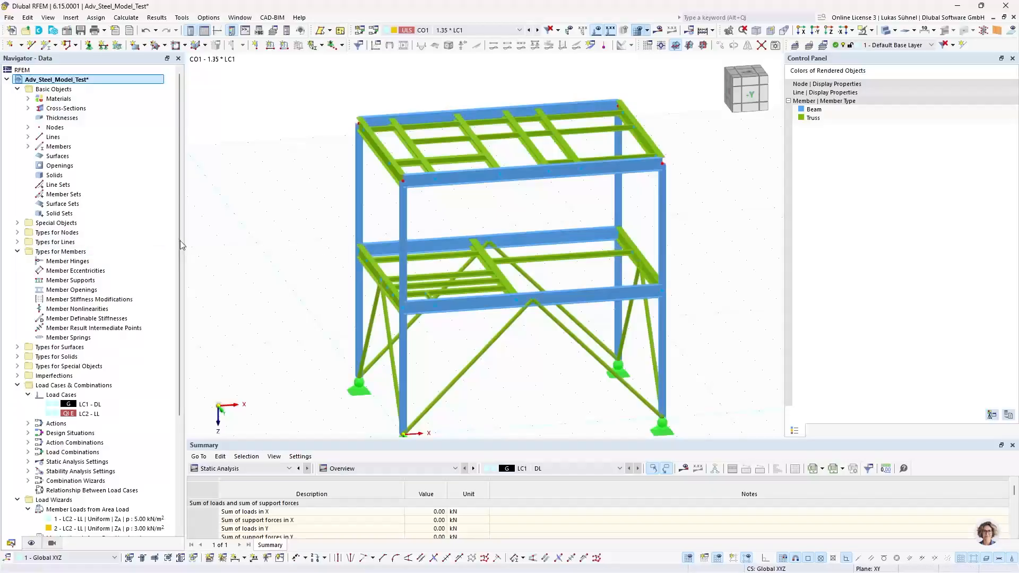
Step: Assign combination wizard 2 - Load combinations | SA1 - Geometrically linear to design situation DS1
{"action": "scroll", "coordinate": [159, 255], "scroll_direction": "down", "scroll_amount": 2}
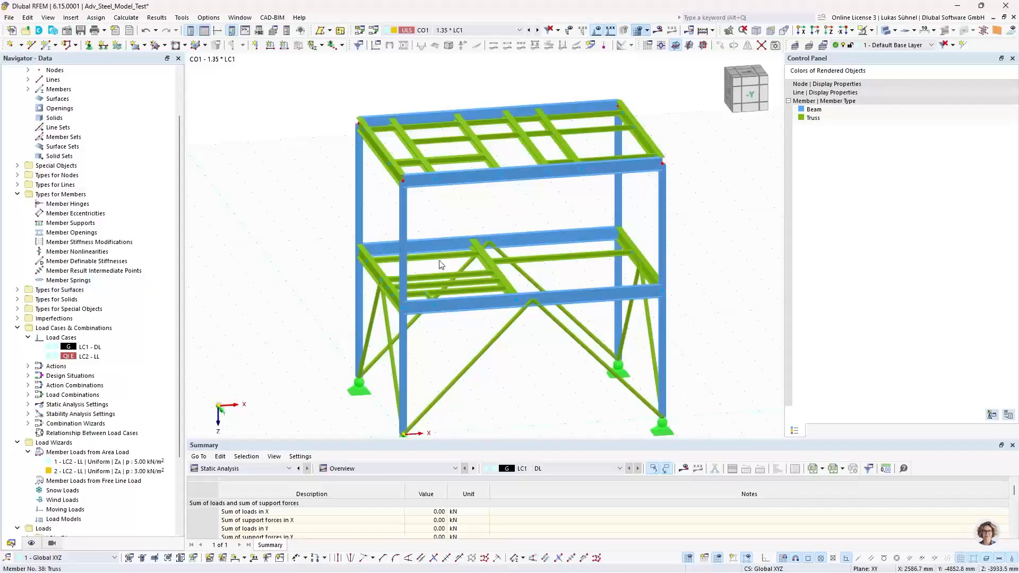
{"action": "scroll", "coordinate": [68, 317], "scroll_direction": "down", "scroll_amount": 3}
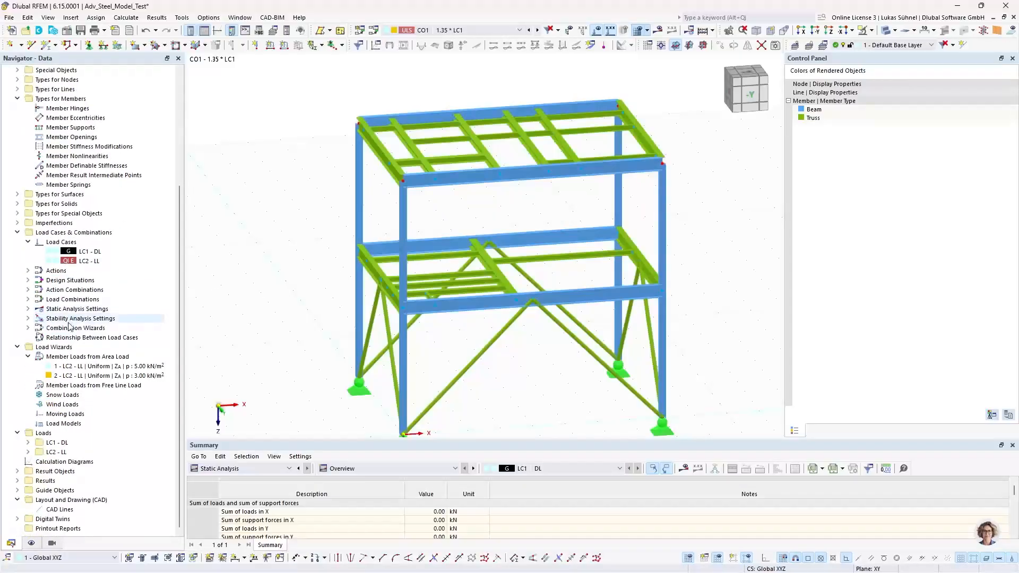
{"action": "right_click", "coordinate": [57, 235]}
{"action": "left_click", "coordinate": [74, 244]}
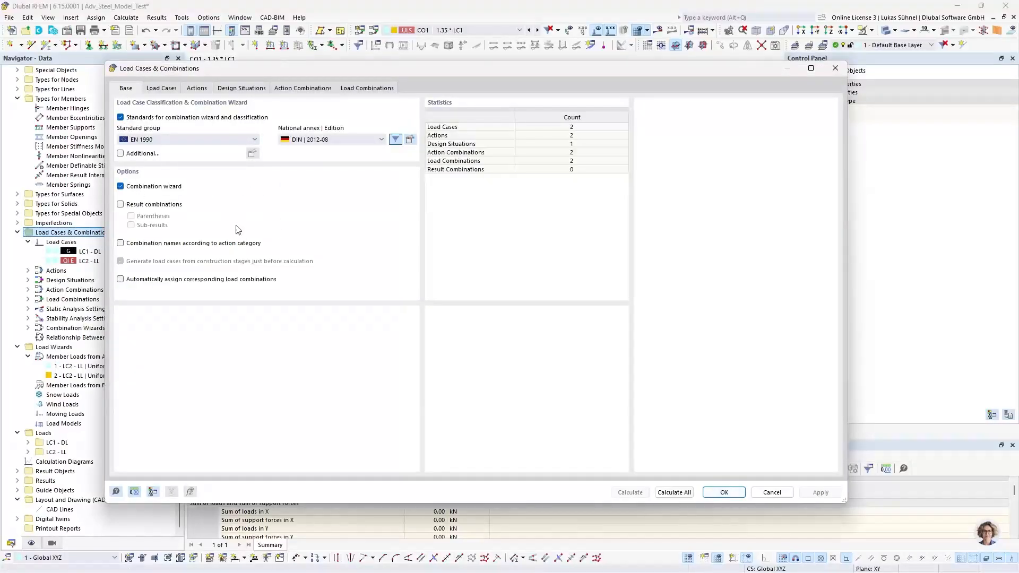
{"action": "left_click", "coordinate": [239, 88]}
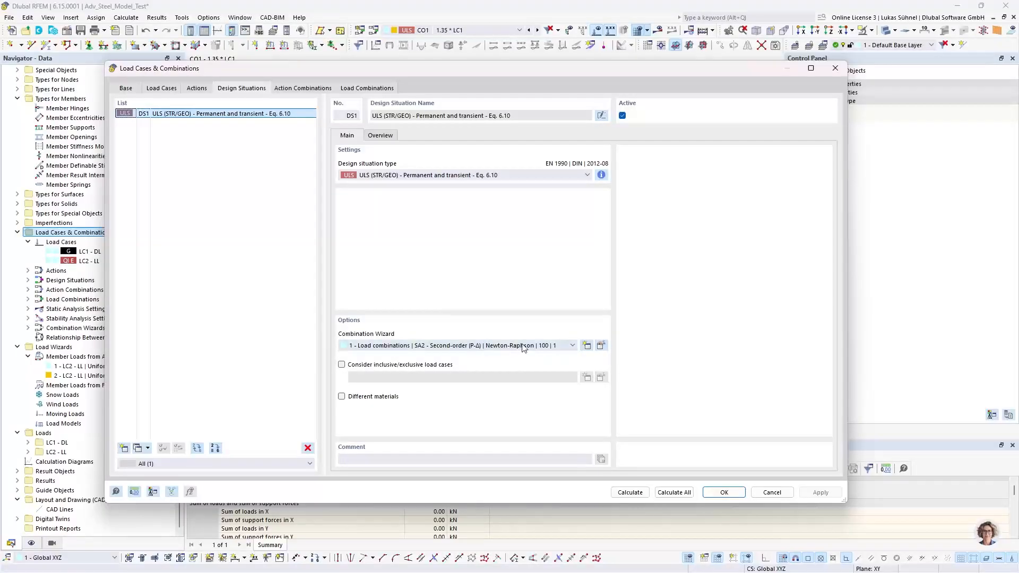
{"action": "left_click", "coordinate": [503, 345]}
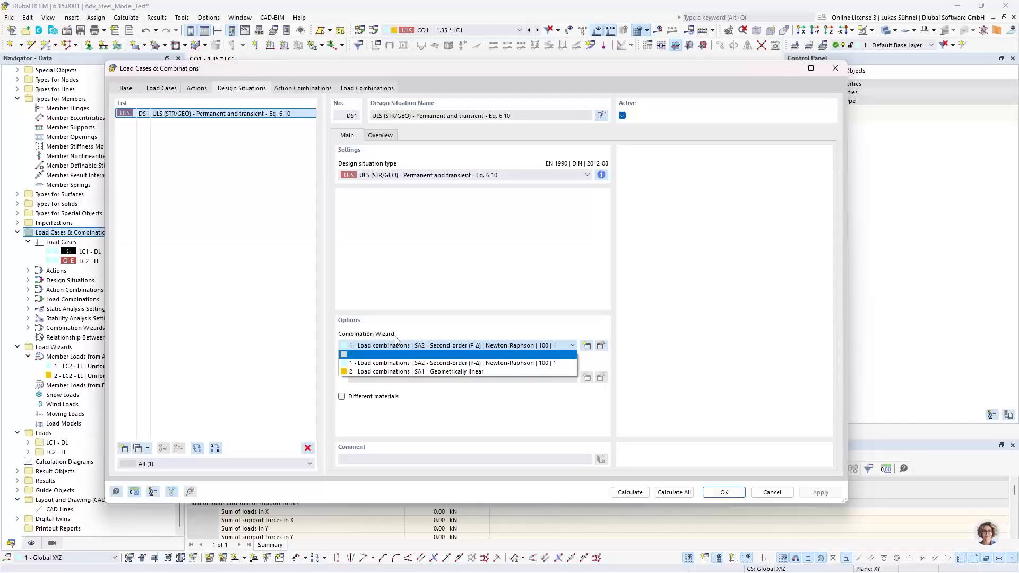
{"action": "left_click", "coordinate": [439, 372]}
{"action": "left_click", "coordinate": [438, 345]}
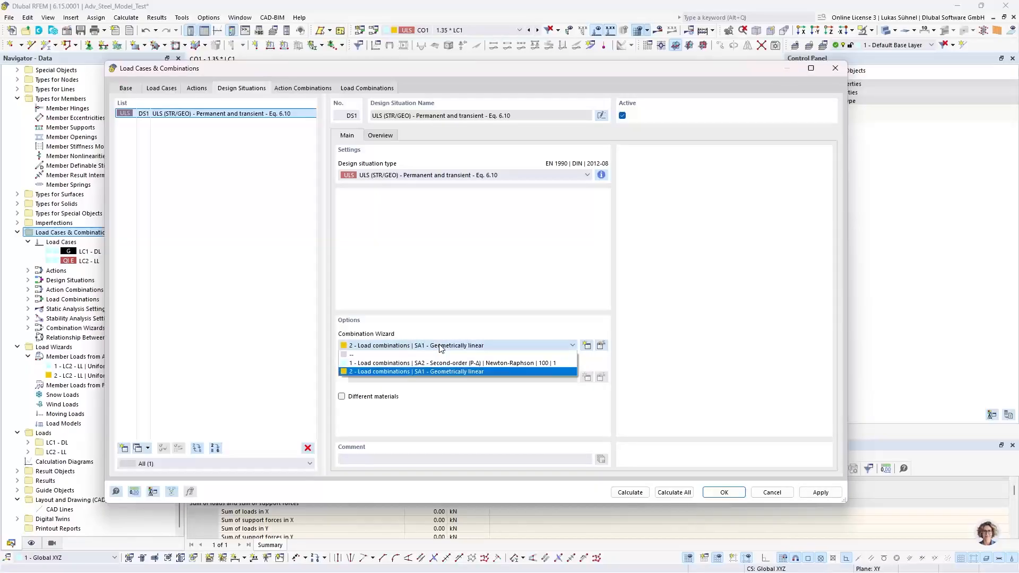
{"action": "left_click", "coordinate": [439, 364]}
{"action": "left_click", "coordinate": [449, 346]}
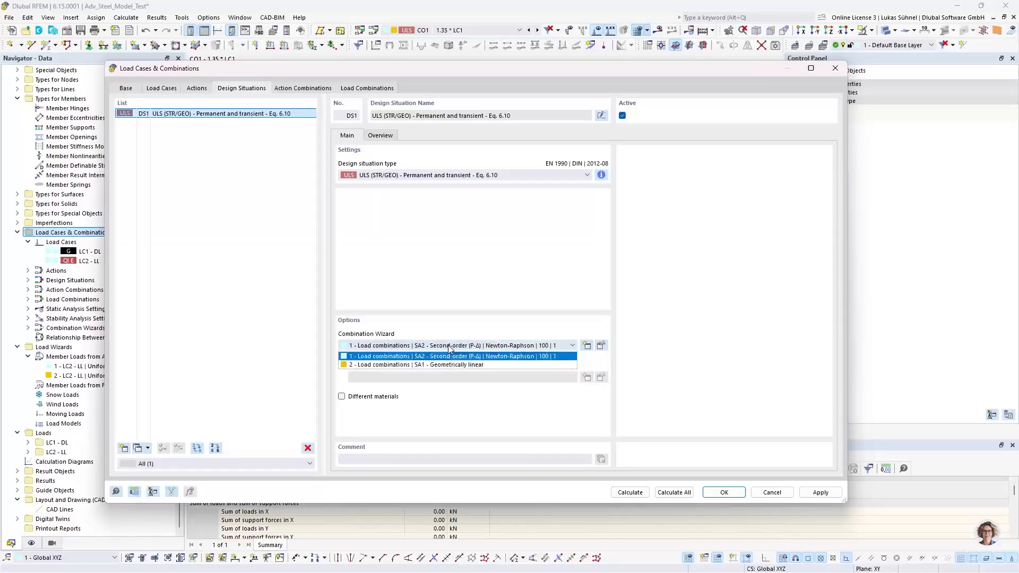
{"action": "left_click", "coordinate": [444, 372]}
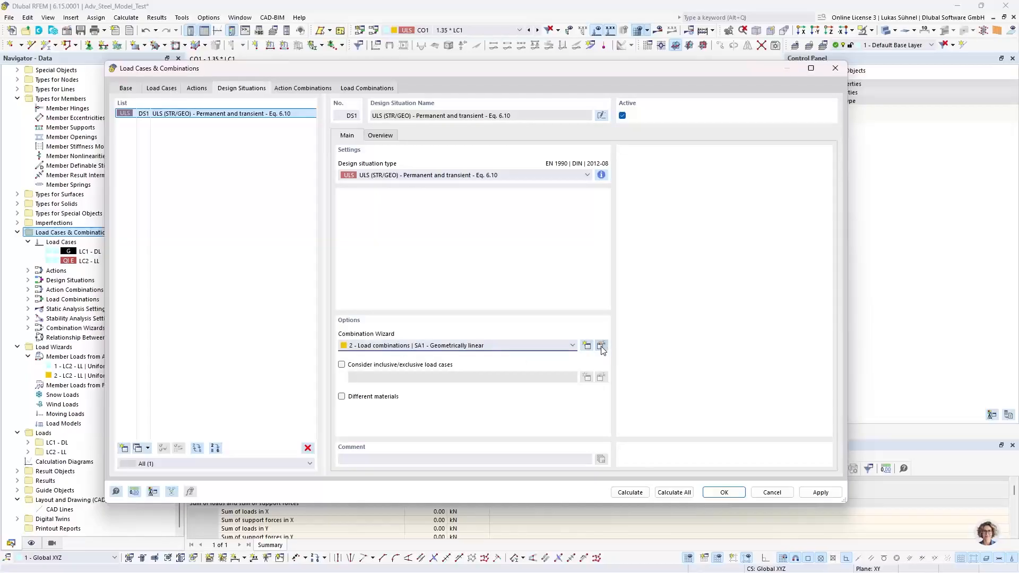
Step: Enable stability analysis in combination wizard 2 and set its ST1 settings to 40 lowest eigenvalues
{"action": "left_click", "coordinate": [602, 346]}
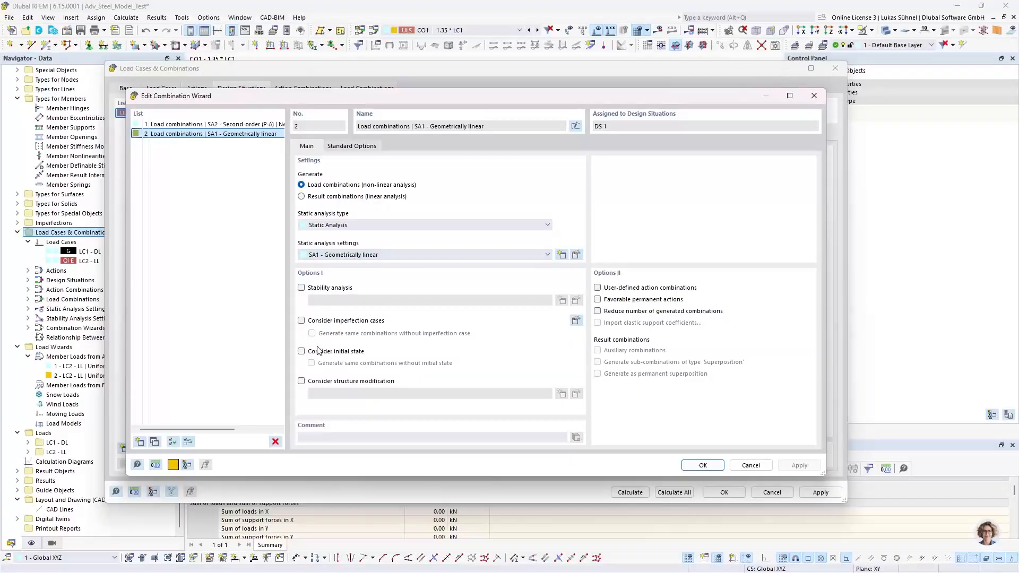
{"action": "left_click", "coordinate": [324, 288]}
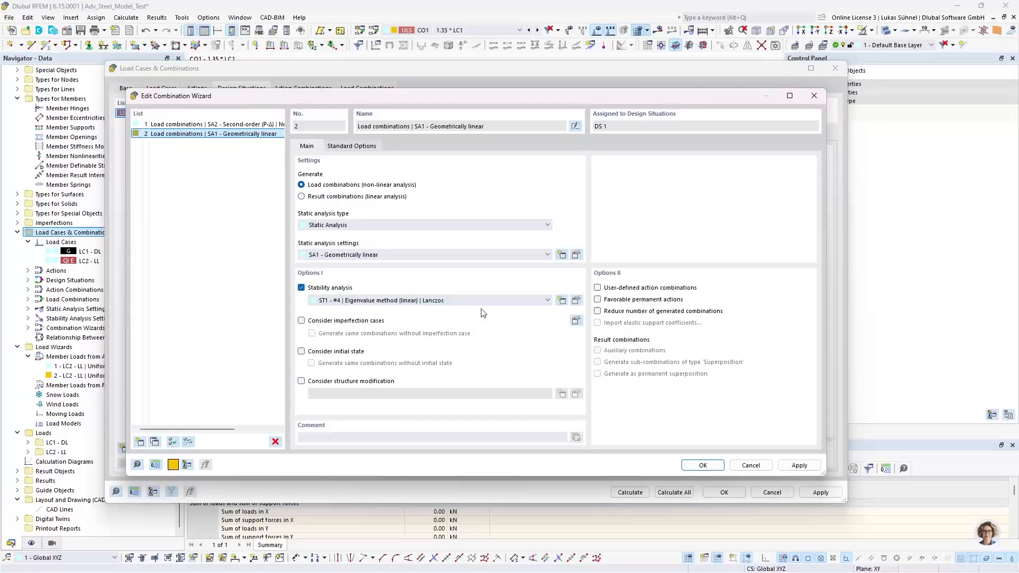
{"action": "left_click", "coordinate": [577, 302]}
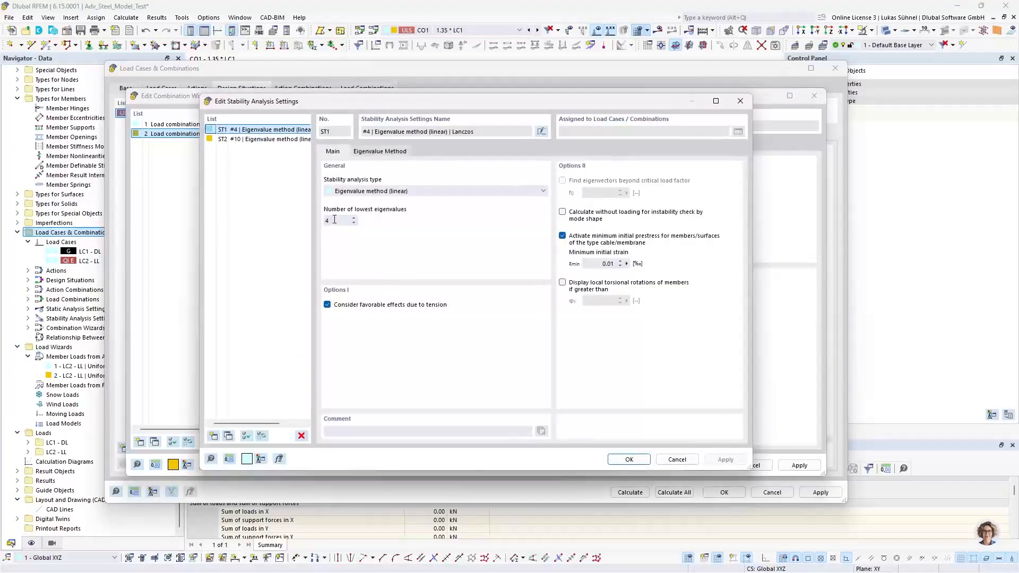
{"action": "type", "text": "40"}
{"action": "left_click", "coordinate": [629, 459]}
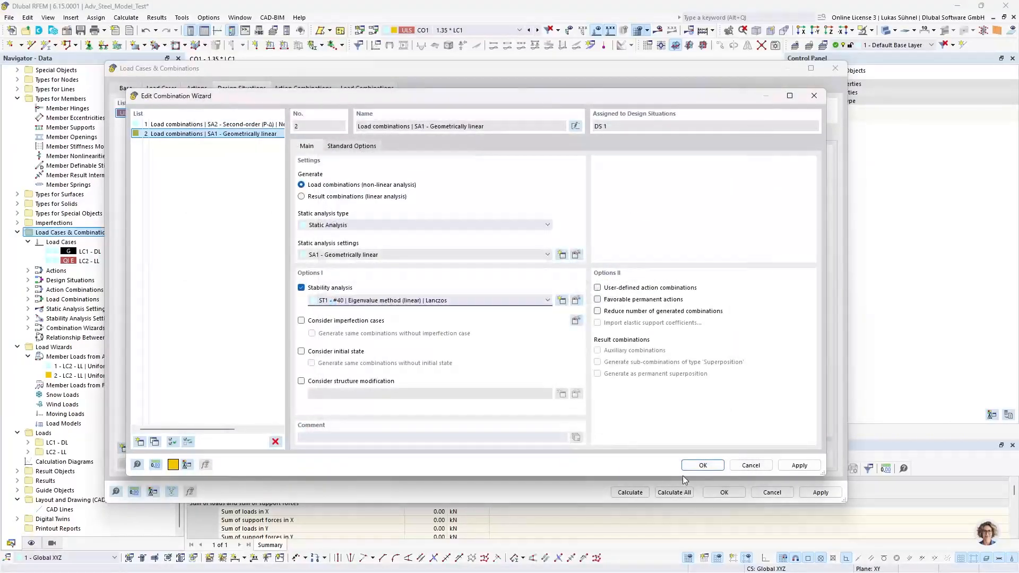
{"action": "left_click", "coordinate": [703, 465]}
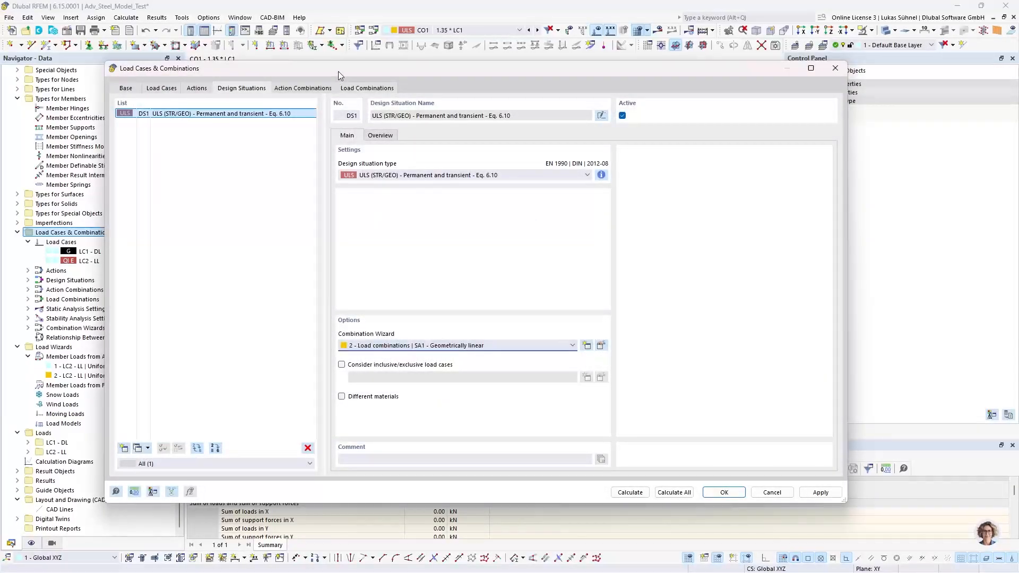
Step: Check the stability settings of load combinations CO1 and CO2, and calculate all load cases and combinations
{"action": "left_click", "coordinate": [364, 88]}
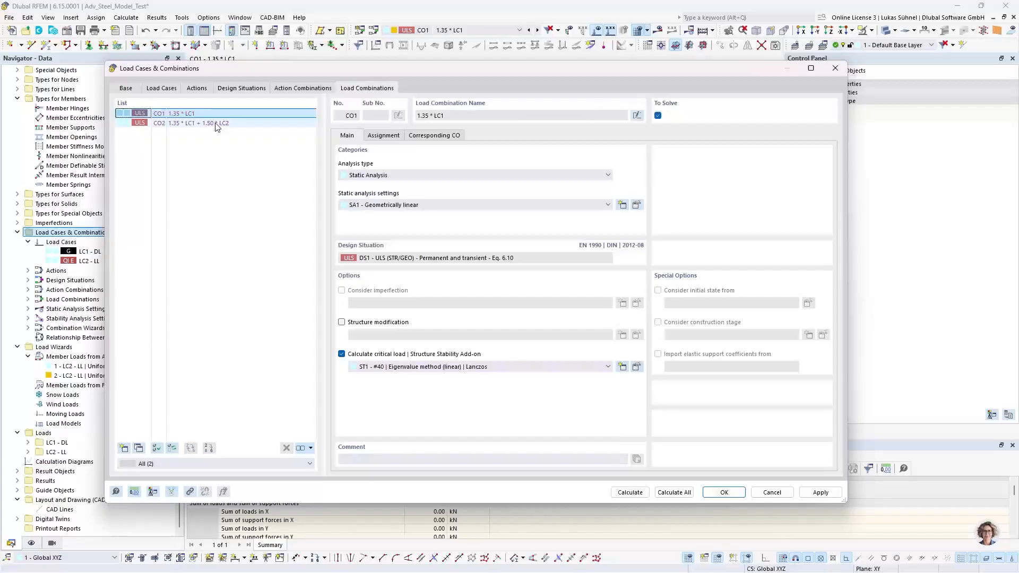
{"action": "left_click", "coordinate": [210, 126]}
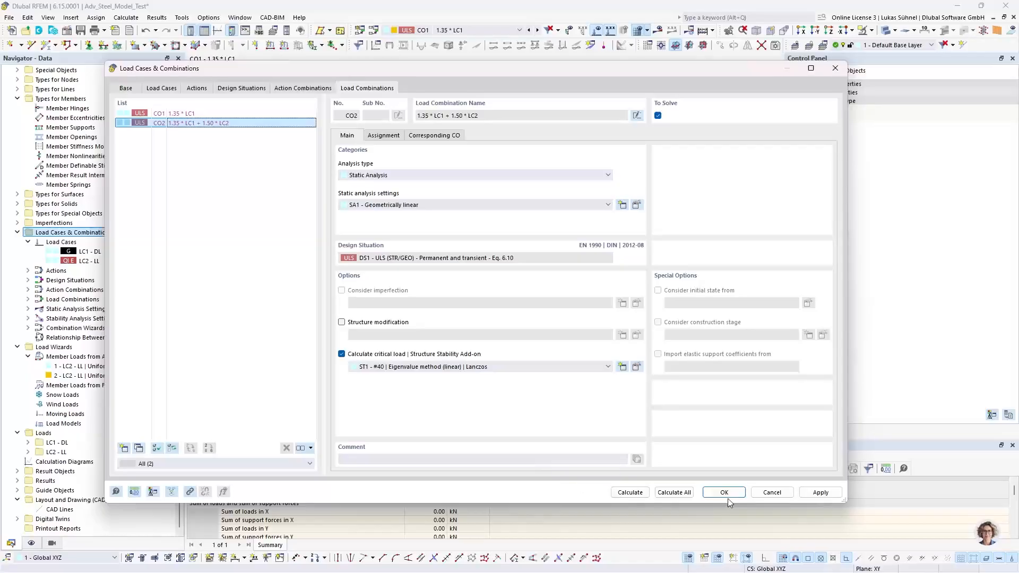
{"action": "left_click", "coordinate": [685, 492]}
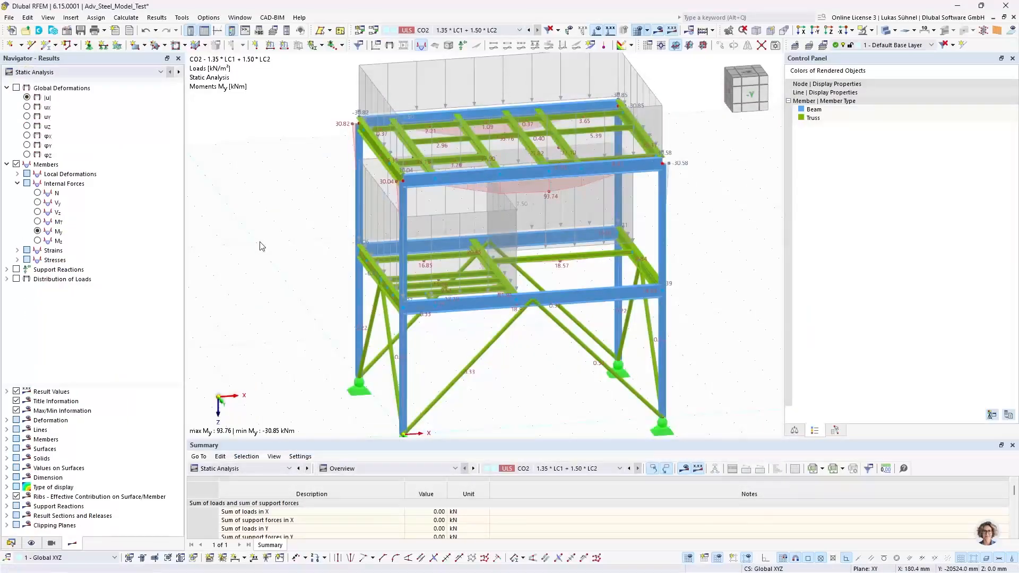
Step: Hide the loads in the CO2 moment display, inspect the frame's bending moments, and enlarge the results summary table
{"action": "middle_click_drag", "start_coordinate": [229, 220], "coordinate": [258, 205], "text": "ctrl"}
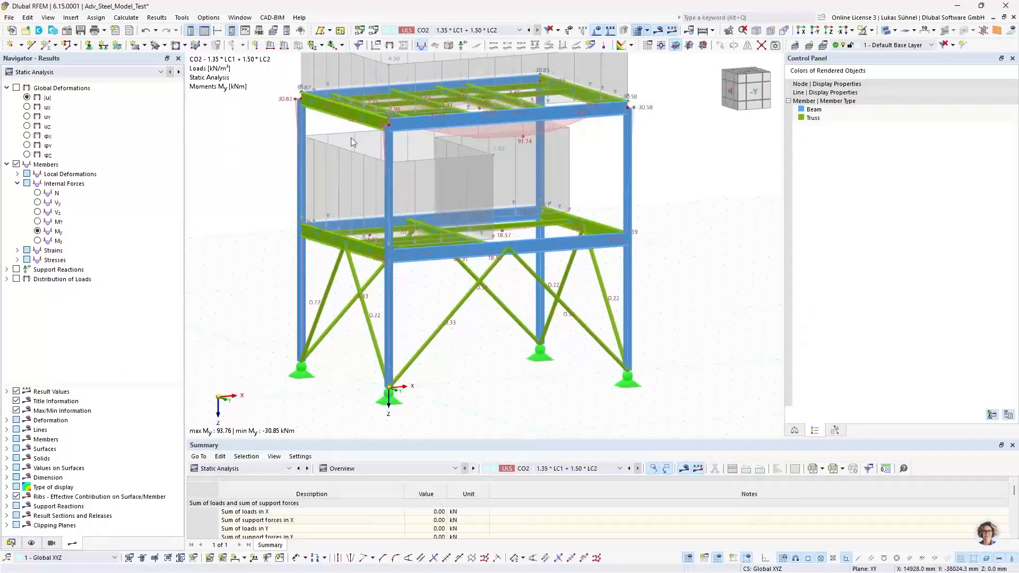
{"action": "left_click", "coordinate": [596, 30]}
{"action": "middle_click_drag", "start_coordinate": [574, 91], "coordinate": [526, 183], "text": "ctrl"}
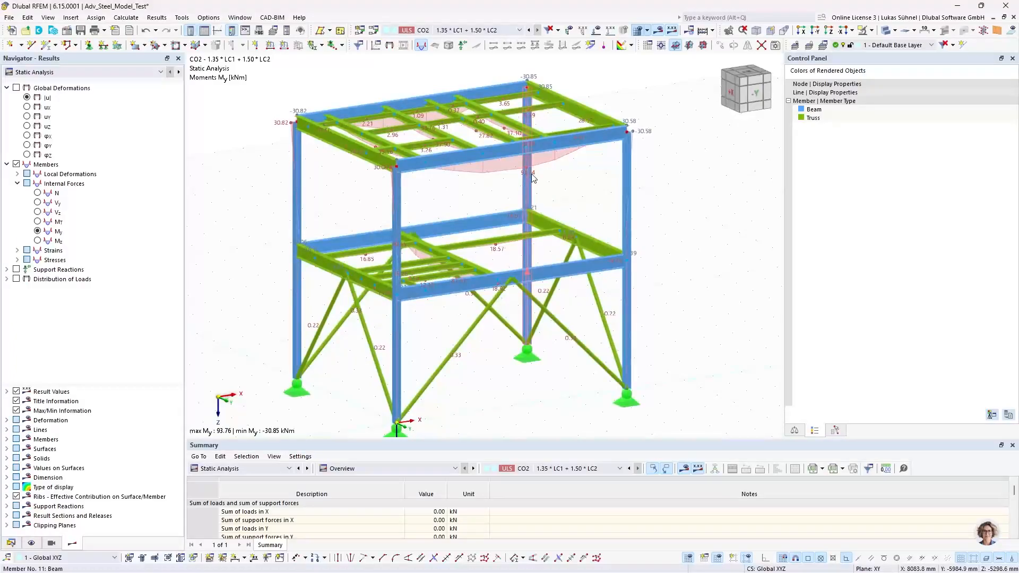
{"action": "scroll", "coordinate": [476, 228], "scroll_direction": "down", "scroll_amount": 2}
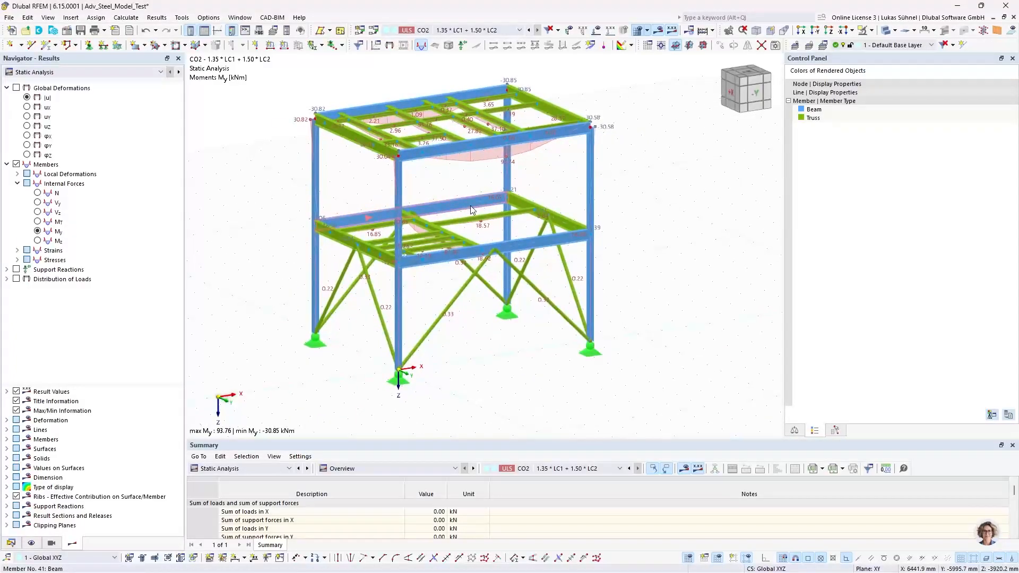
{"action": "mouse_move", "coordinate": [471, 210]}
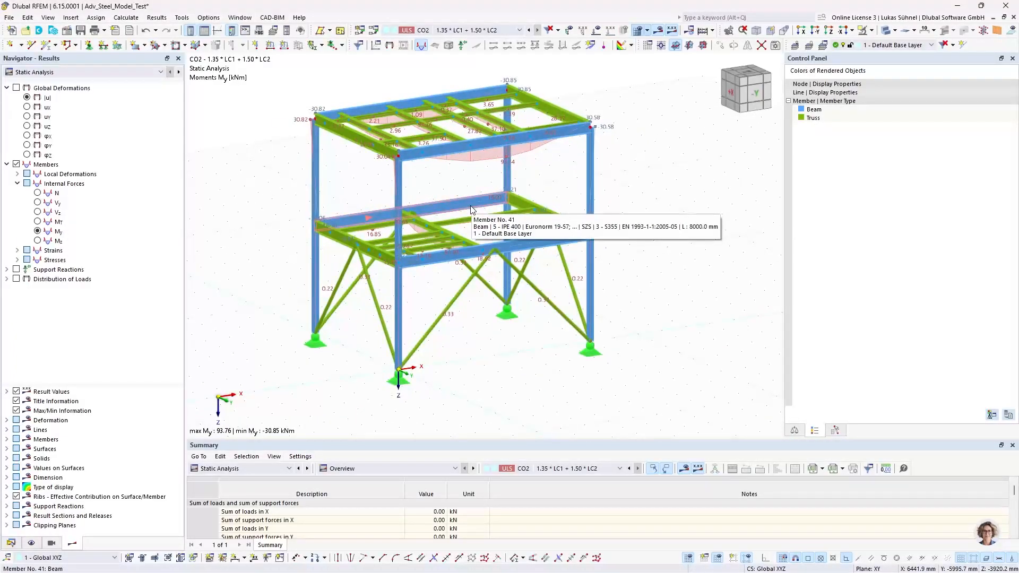
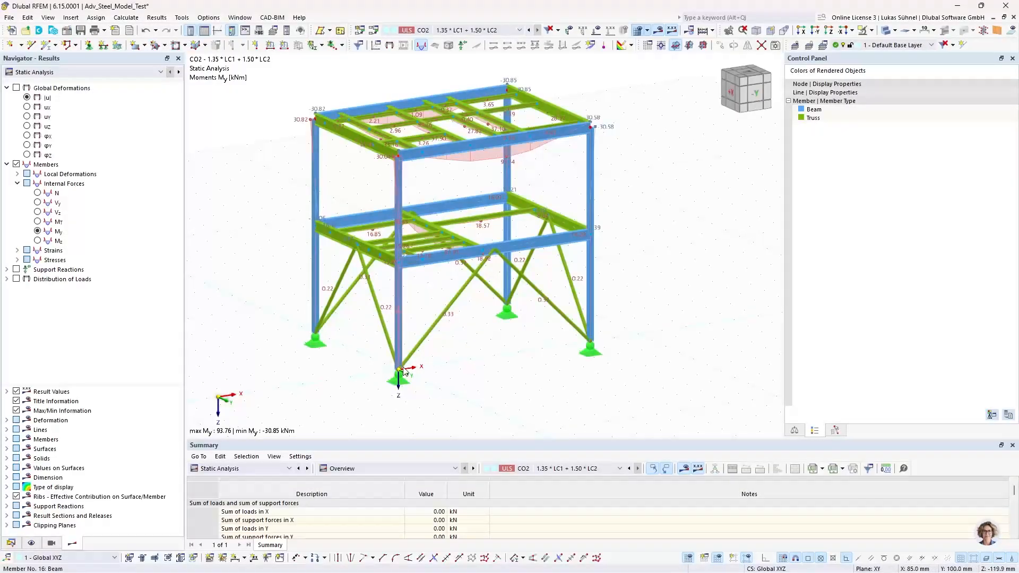
{"action": "left_click_drag", "start_coordinate": [283, 439], "coordinate": [291, 350]}
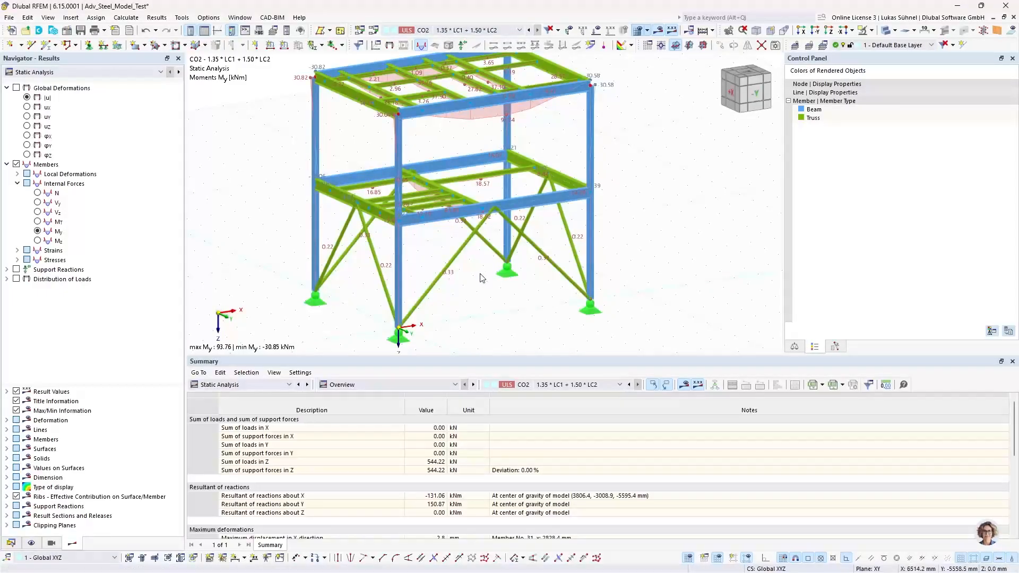
{"action": "middle_click_drag", "start_coordinate": [429, 295], "coordinate": [478, 294], "text": "ctrl"}
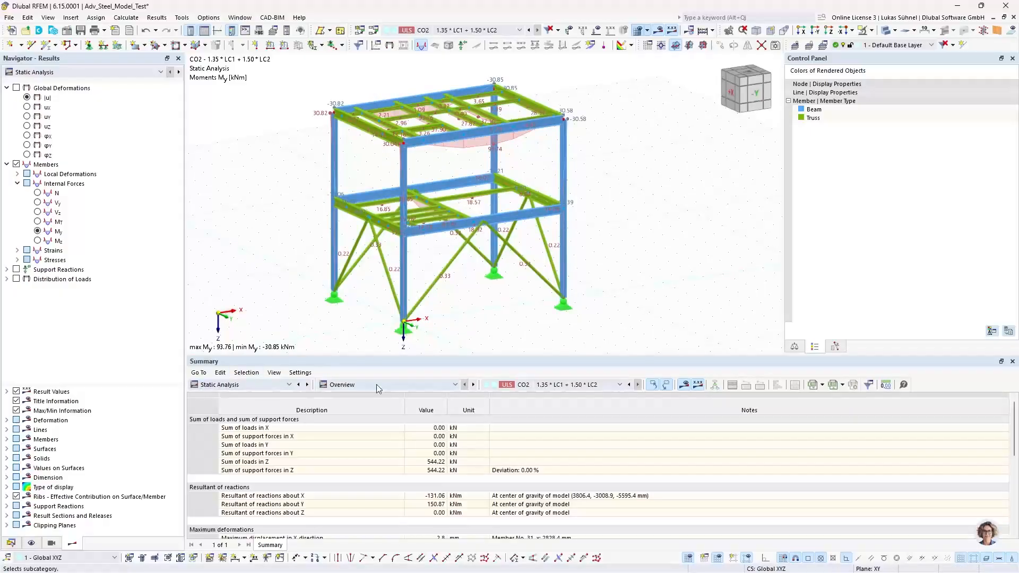
Step: Show the results summary for design situation DS1 and check the minimum critical load factor and its governing combination
{"action": "left_click", "coordinate": [512, 385]}
{"action": "left_click", "coordinate": [513, 412]}
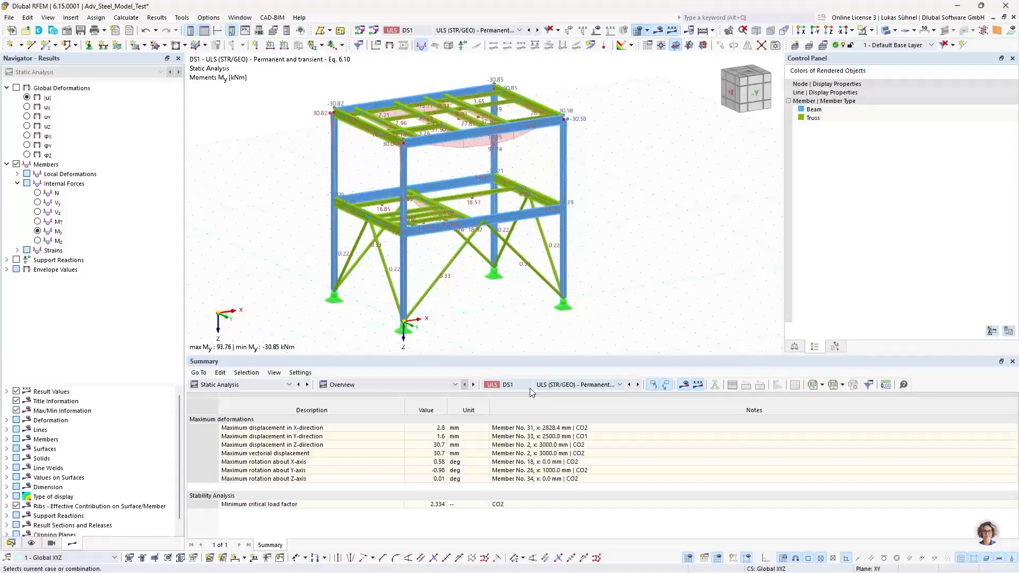
{"action": "left_click_drag", "start_coordinate": [258, 505], "coordinate": [436, 511]}
{"action": "left_click", "coordinate": [439, 505]}
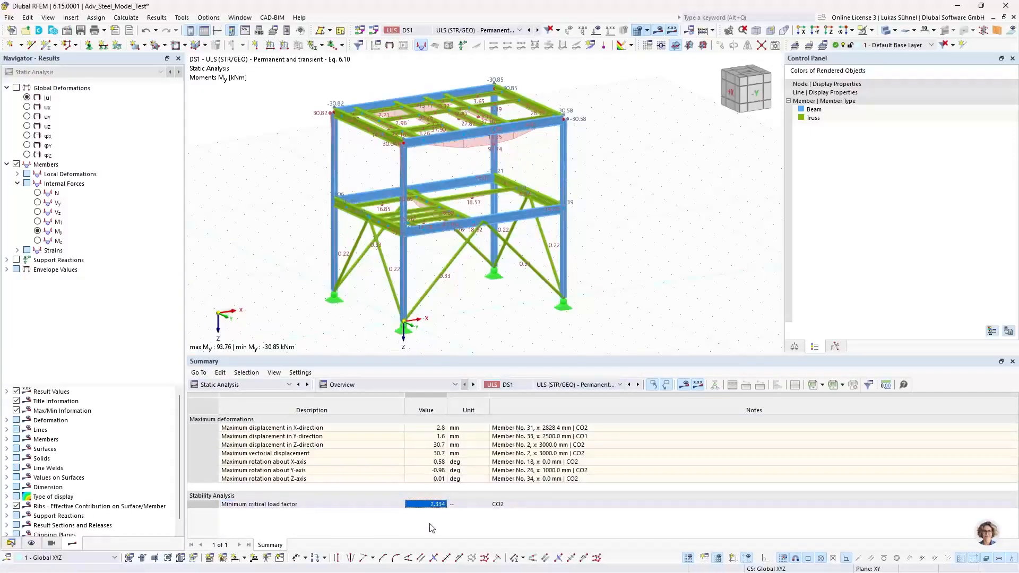
{"action": "left_click", "coordinate": [492, 506]}
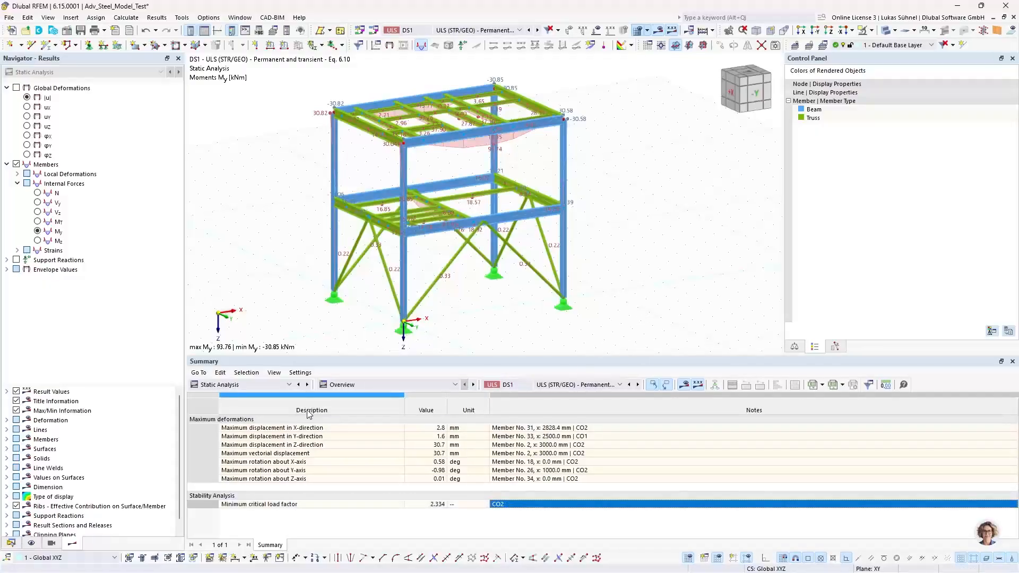
Step: Show the stability analysis table of critical load factors for load combination CO2
{"action": "left_click", "coordinate": [518, 385]}
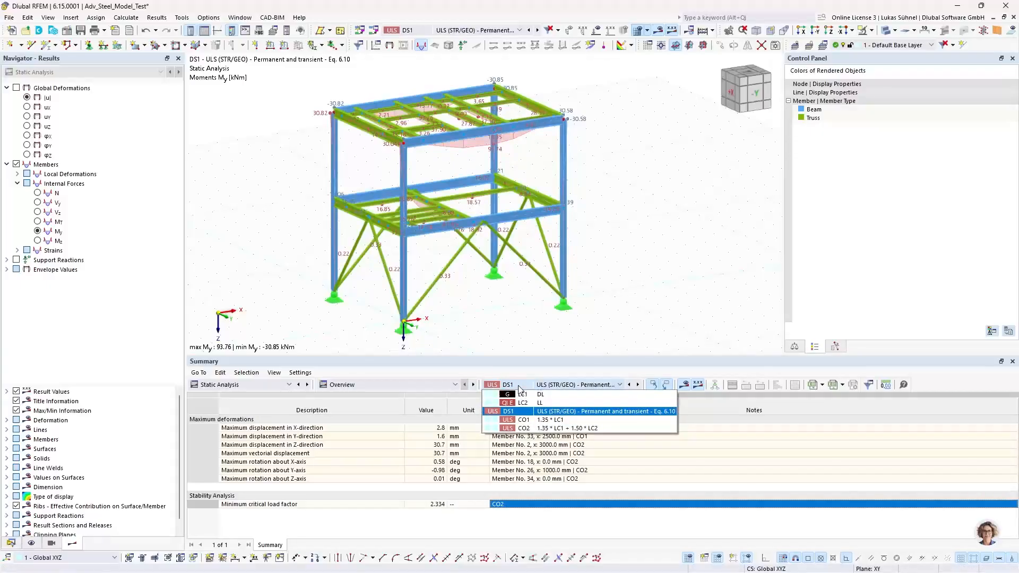
{"action": "left_click", "coordinate": [512, 429]}
{"action": "left_click", "coordinate": [239, 385]}
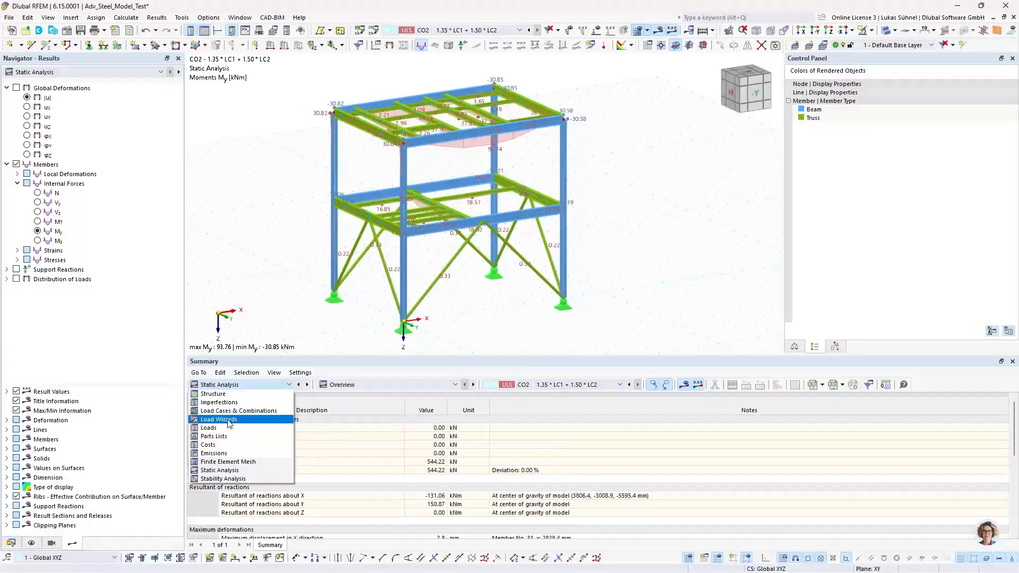
{"action": "left_click", "coordinate": [212, 479]}
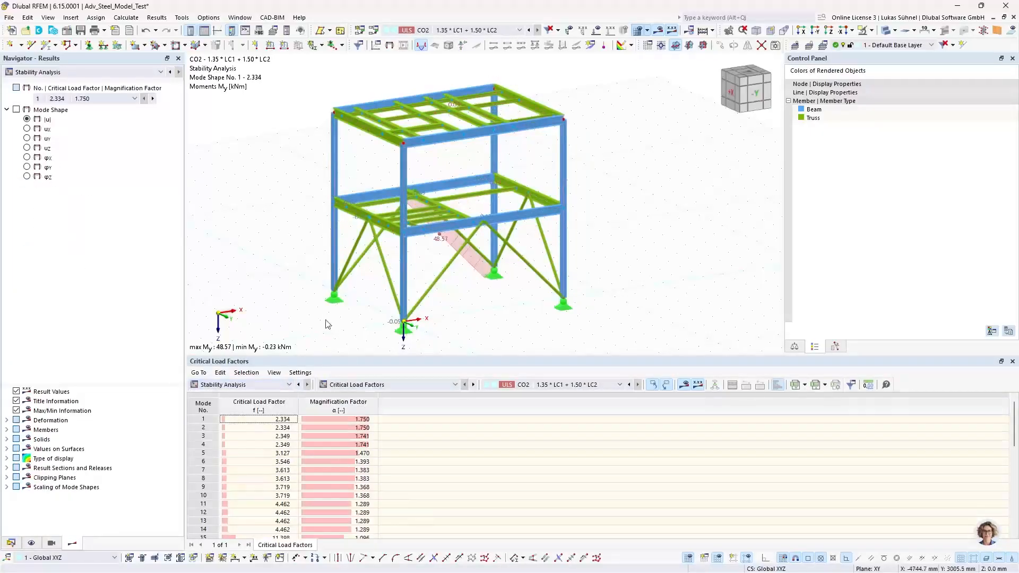
Step: Display the first mode shape as |u| with member deformations shown as Section Colored, and examine the buckled brace
{"action": "left_click", "coordinate": [30, 119]}
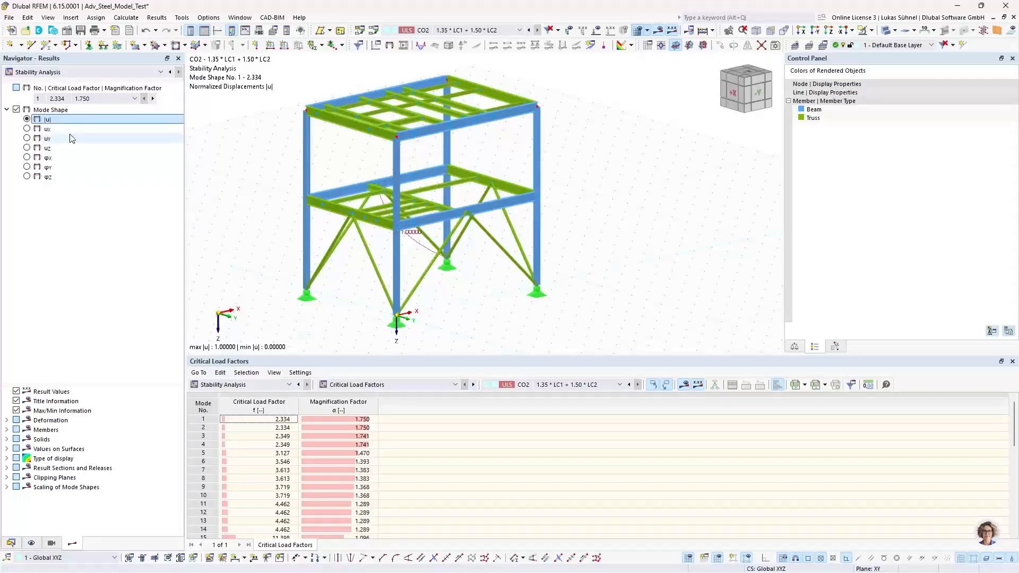
{"action": "left_click", "coordinate": [7, 420]}
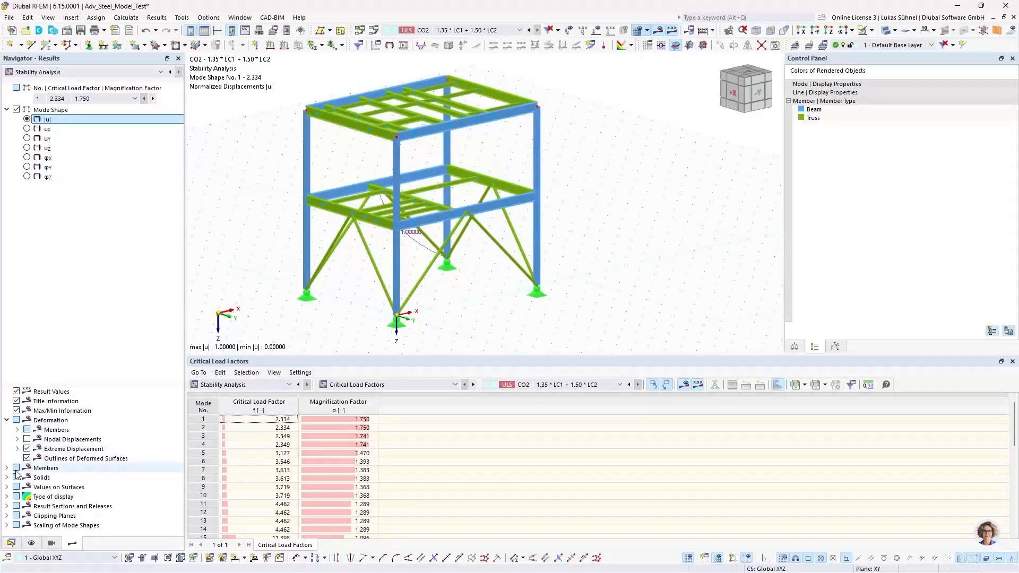
{"action": "left_click", "coordinate": [17, 429]}
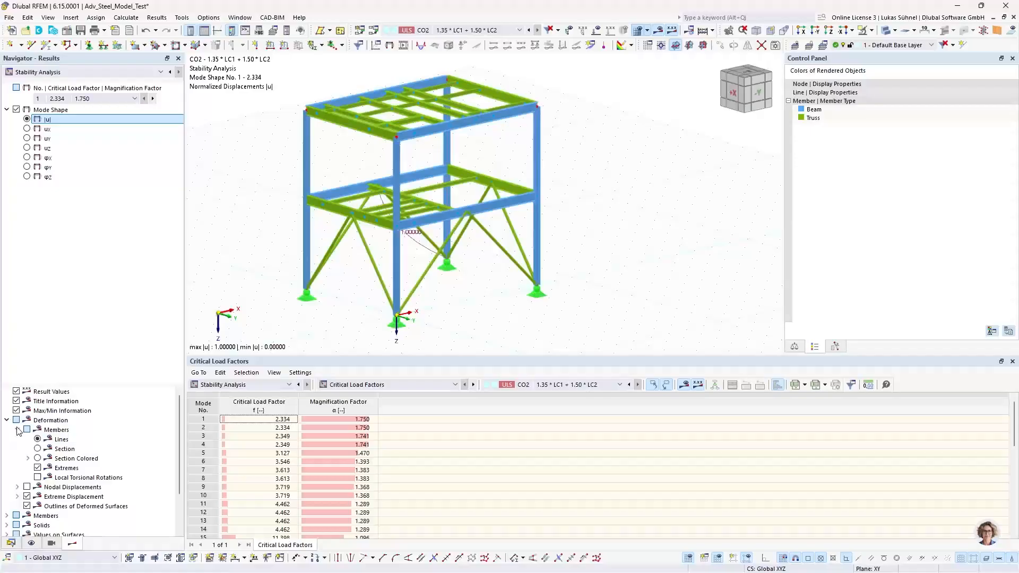
{"action": "left_click", "coordinate": [37, 458]}
{"action": "middle_click_drag", "start_coordinate": [508, 274], "coordinate": [228, 260], "text": "ctrl"}
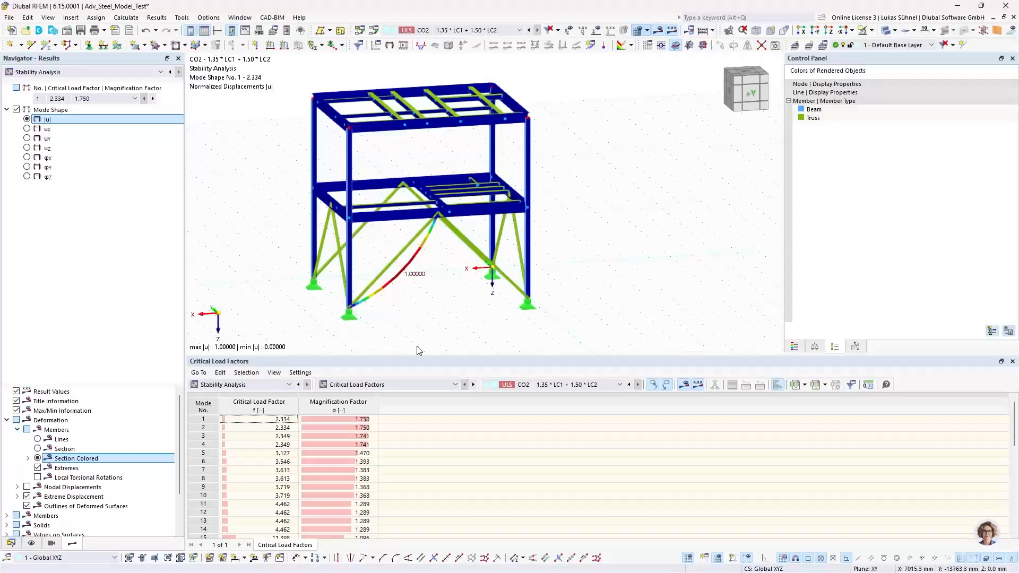
{"action": "middle_click_drag", "start_coordinate": [426, 271], "coordinate": [453, 300], "text": "ctrl"}
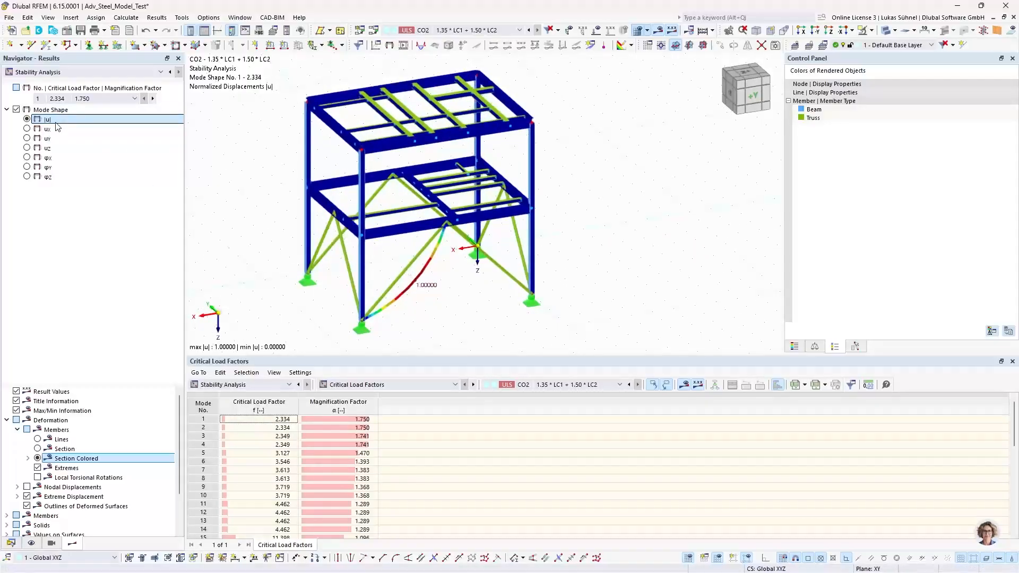
Step: Advance to mode shape 5 of CO2 and examine the frame's buckling shape from several sides
{"action": "left_click", "coordinate": [153, 99]}
{"action": "left_click", "coordinate": [154, 99]}
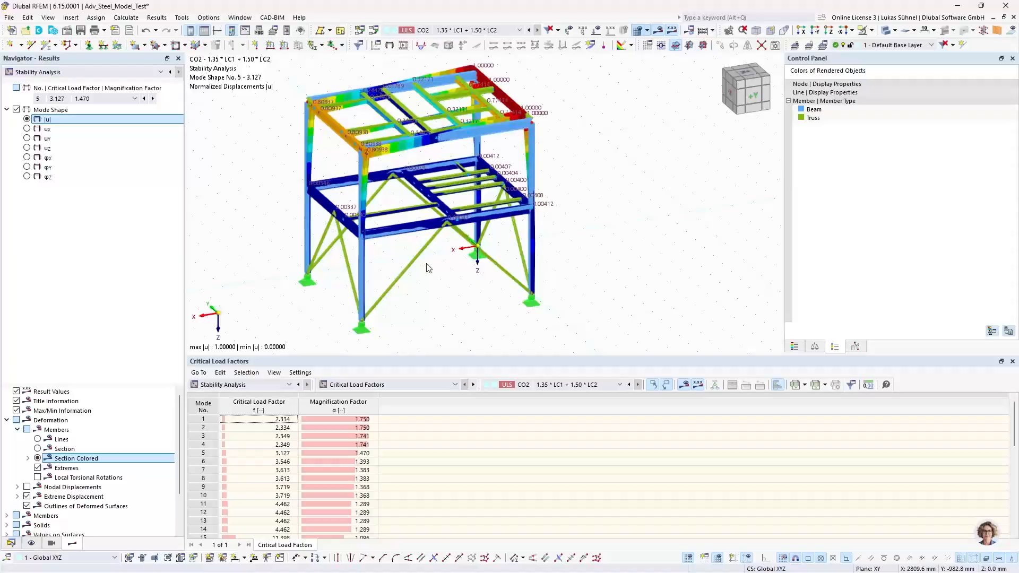
{"action": "middle_click_drag", "start_coordinate": [429, 268], "coordinate": [404, 267], "text": "ctrl"}
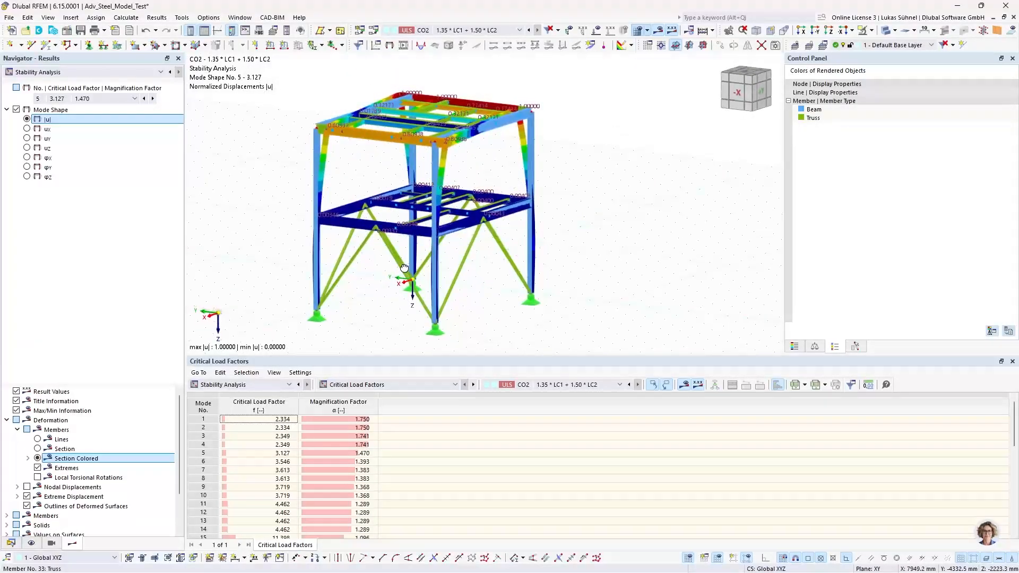
{"action": "left_click", "coordinate": [264, 456]}
{"action": "middle_click_drag", "start_coordinate": [630, 182], "coordinate": [725, 206], "text": "ctrl"}
{"action": "scroll", "coordinate": [278, 153], "scroll_direction": "up", "scroll_amount": 3}
{"action": "middle_click_drag", "start_coordinate": [269, 160], "coordinate": [278, 221]}
{"action": "mouse_move", "coordinate": [278, 221]}
{"action": "middle_mouse_down", "text": "ctrl"}
{"action": "mouse_move", "coordinate": [256, 204]}
{"action": "mouse_move", "coordinate": [270, 218]}
{"action": "mouse_move", "coordinate": [294, 203]}
{"action": "mouse_move", "coordinate": [291, 212]}
{"action": "middle_mouse_up", "text": "ctrl"}
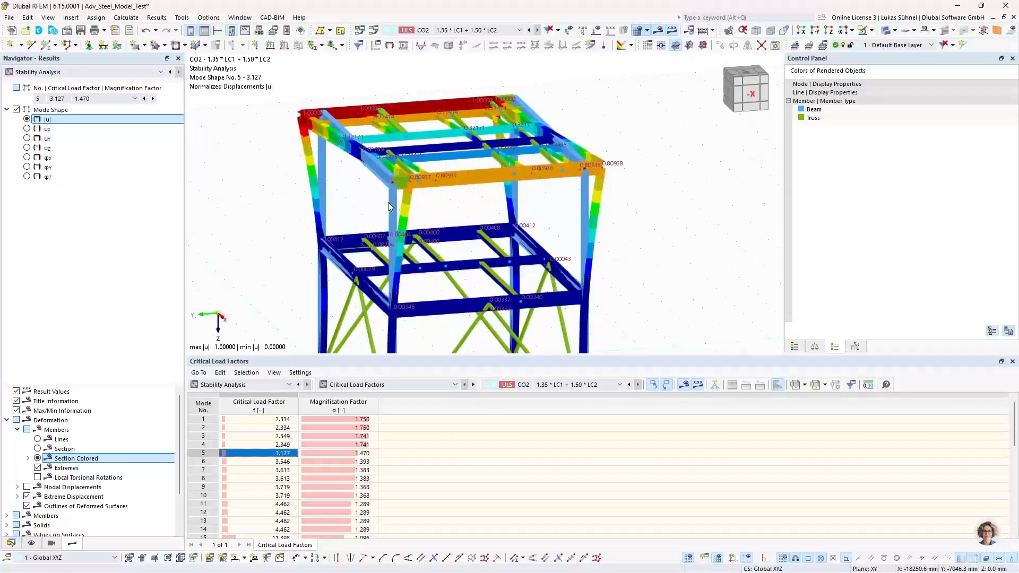
{"action": "scroll", "coordinate": [387, 206], "scroll_direction": "down", "scroll_amount": 2}
{"action": "middle_click_drag", "start_coordinate": [389, 208], "coordinate": [325, 219], "text": "ctrl"}
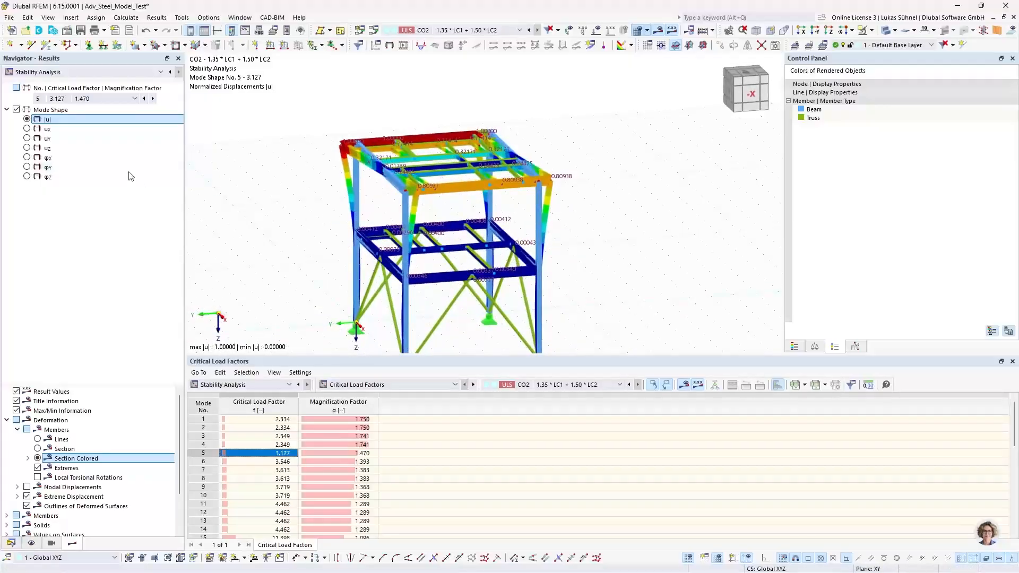
Step: Display mode shape 6 of CO2 and examine the buckling shape of the upper storey
{"action": "left_click", "coordinate": [153, 99]}
{"action": "middle_click_drag", "start_coordinate": [578, 193], "coordinate": [472, 179], "text": "ctrl"}
{"action": "middle_click_drag", "start_coordinate": [297, 170], "coordinate": [350, 212], "text": "ctrl"}
{"action": "scroll", "coordinate": [350, 190], "scroll_direction": "up", "scroll_amount": 2}
{"action": "scroll", "coordinate": [335, 183], "scroll_direction": "down", "scroll_amount": 2}
{"action": "scroll", "coordinate": [483, 231], "scroll_direction": "down", "scroll_amount": 1}
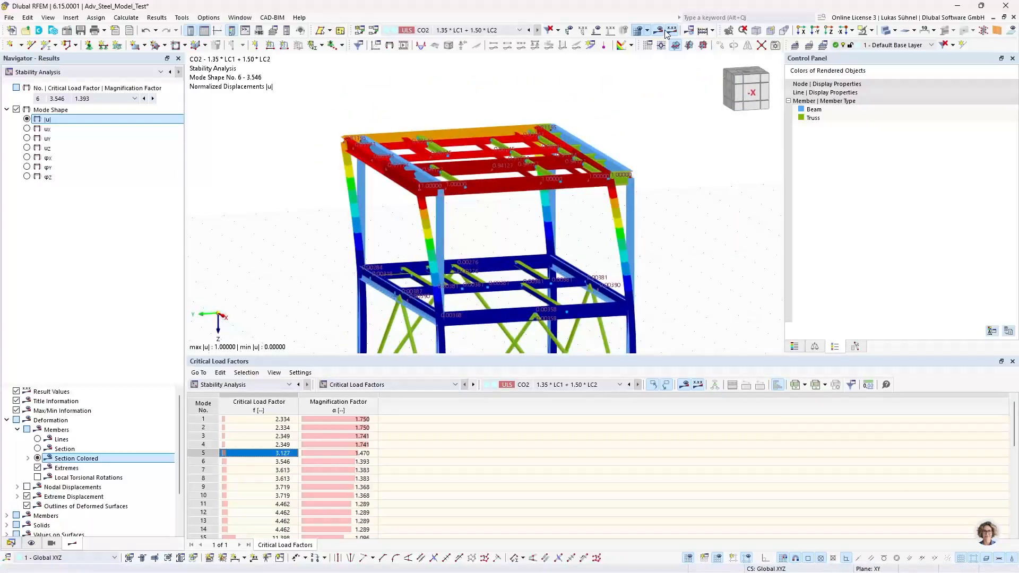
Step: Hide the results and examine the frame's columns and bracing in end elevation along the X-axis
{"action": "left_click", "coordinate": [659, 32]}
{"action": "middle_click_drag", "start_coordinate": [504, 216], "coordinate": [462, 141], "text": "ctrl"}
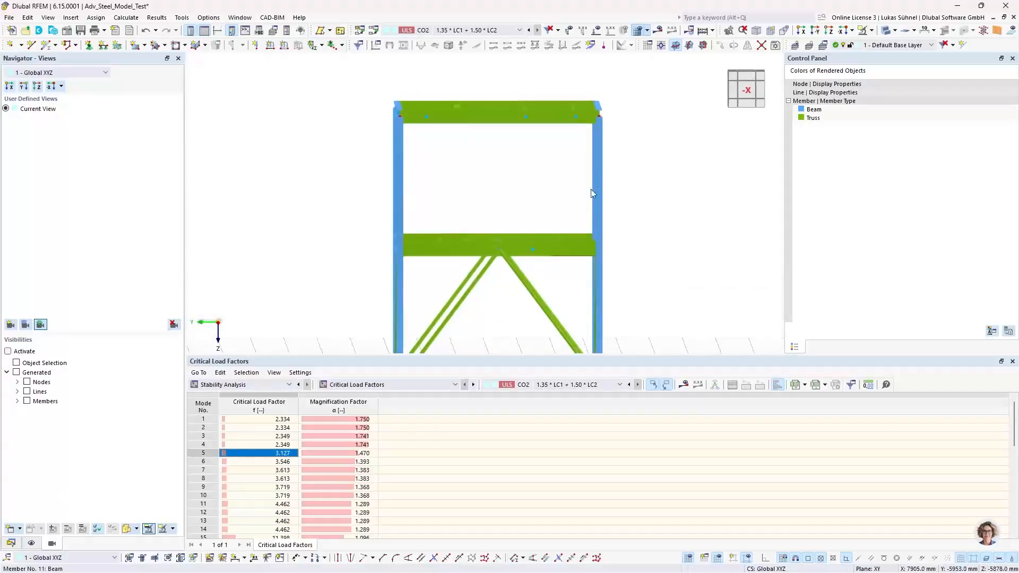
{"action": "middle_click_drag", "start_coordinate": [418, 186], "coordinate": [448, 143]}
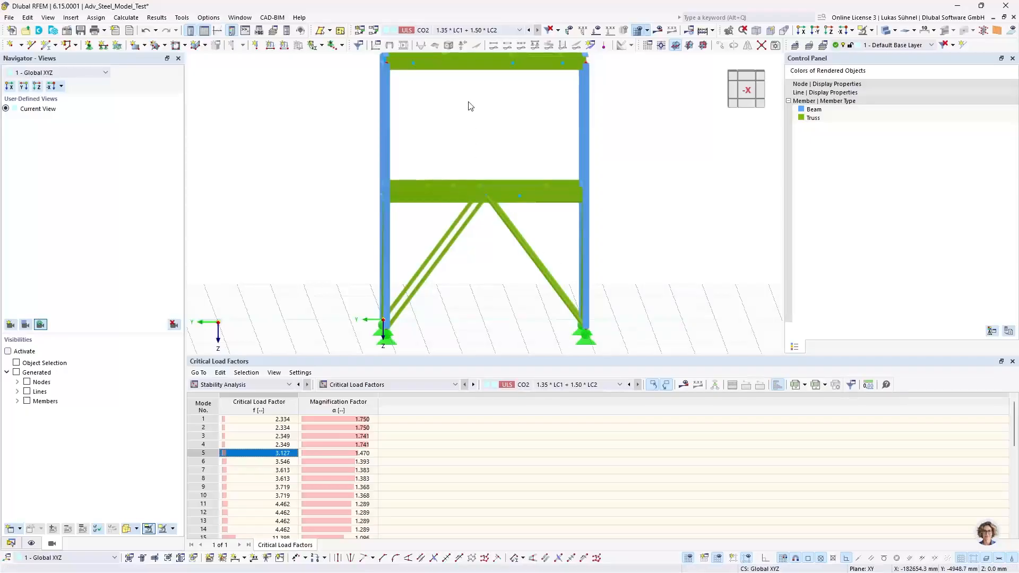
{"action": "middle_click_drag", "start_coordinate": [470, 105], "coordinate": [501, 144]}
{"action": "middle_click_drag", "start_coordinate": [371, 188], "coordinate": [348, 244], "text": "ctrl"}
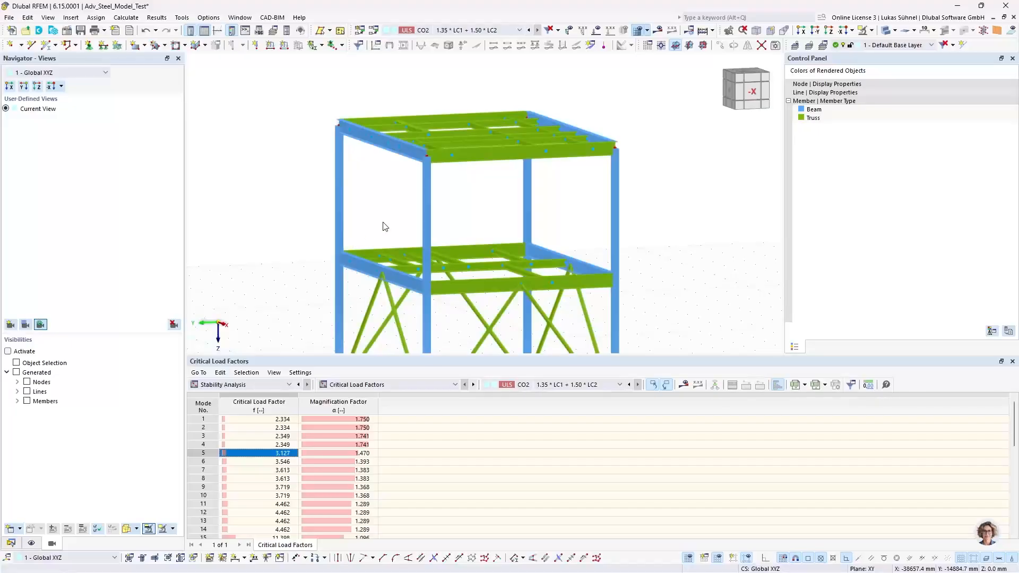
{"action": "scroll", "coordinate": [363, 165], "scroll_direction": "down", "scroll_amount": 3}
{"action": "mouse_move", "coordinate": [399, 196]}
{"action": "middle_mouse_down"}
{"action": "mouse_move", "coordinate": [364, 164]}
{"action": "mouse_move", "coordinate": [414, 193]}
{"action": "mouse_move", "coordinate": [384, 184]}
{"action": "middle_mouse_up"}
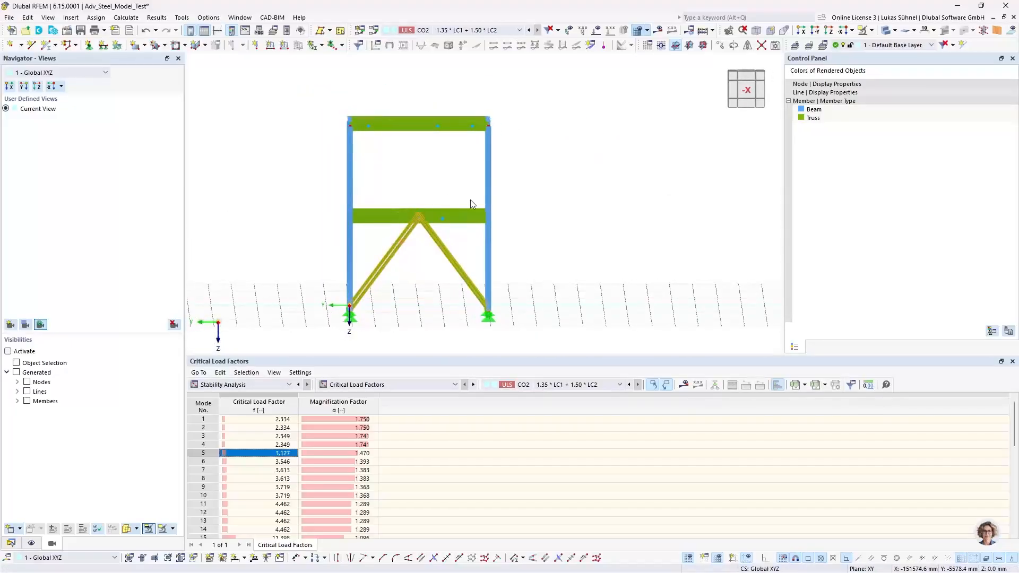
Step: Copy the selected lower-storey end-face braces up to the upper storey, accepting the deletion of the existing results
{"action": "middle_click_drag", "start_coordinate": [470, 205], "coordinate": [435, 249], "text": "ctrl"}
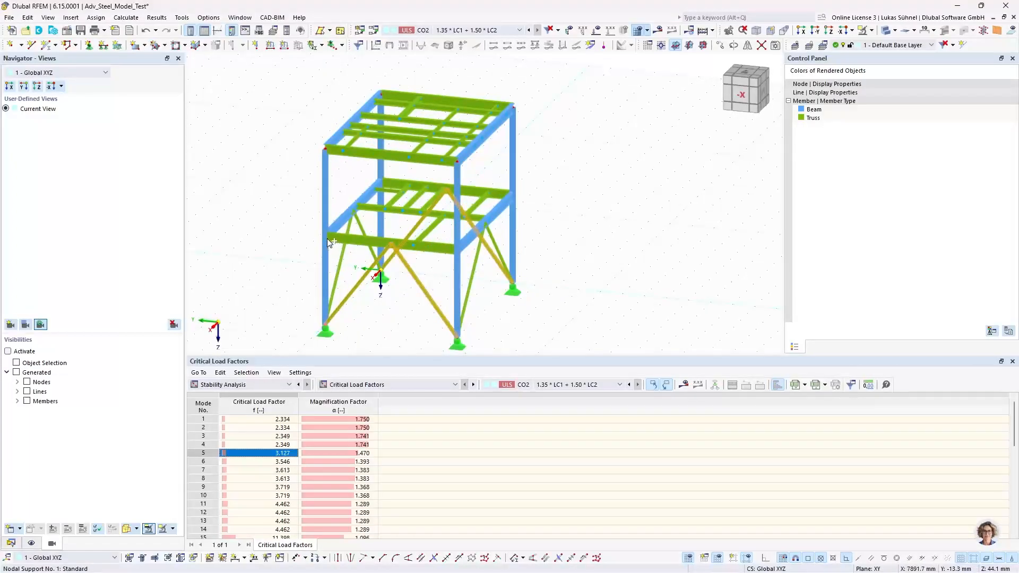
{"action": "left_click_drag", "start_coordinate": [326, 239], "coordinate": [327, 237], "text": "ctrl"}
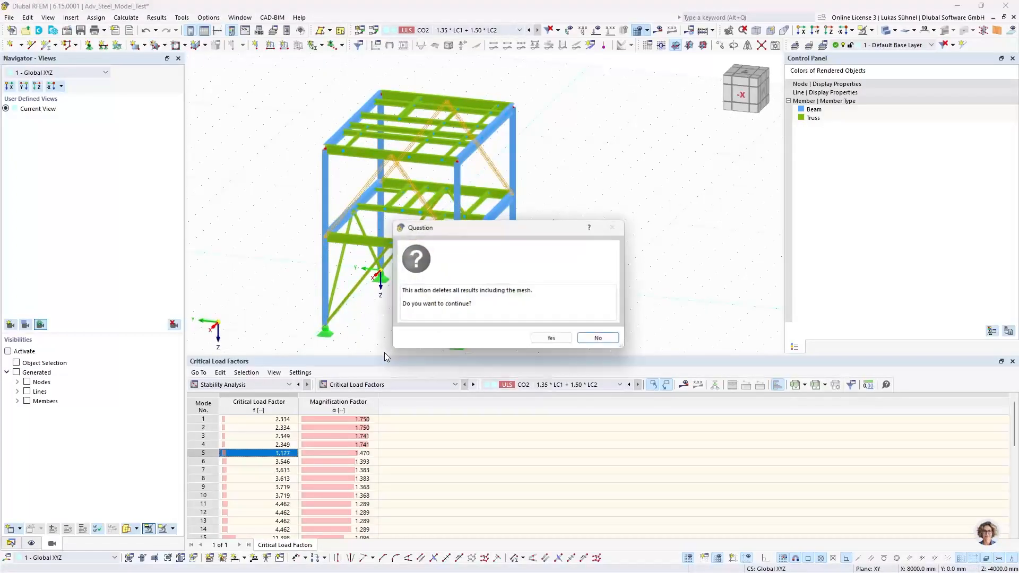
{"action": "left_click", "coordinate": [541, 337]}
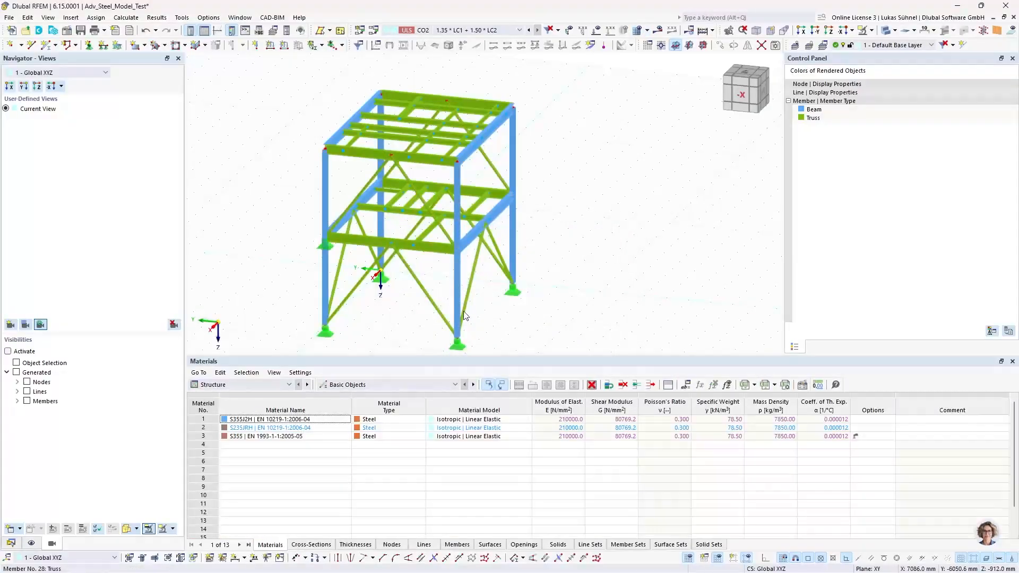
{"action": "middle_click_drag", "start_coordinate": [367, 300], "coordinate": [402, 272], "text": "ctrl"}
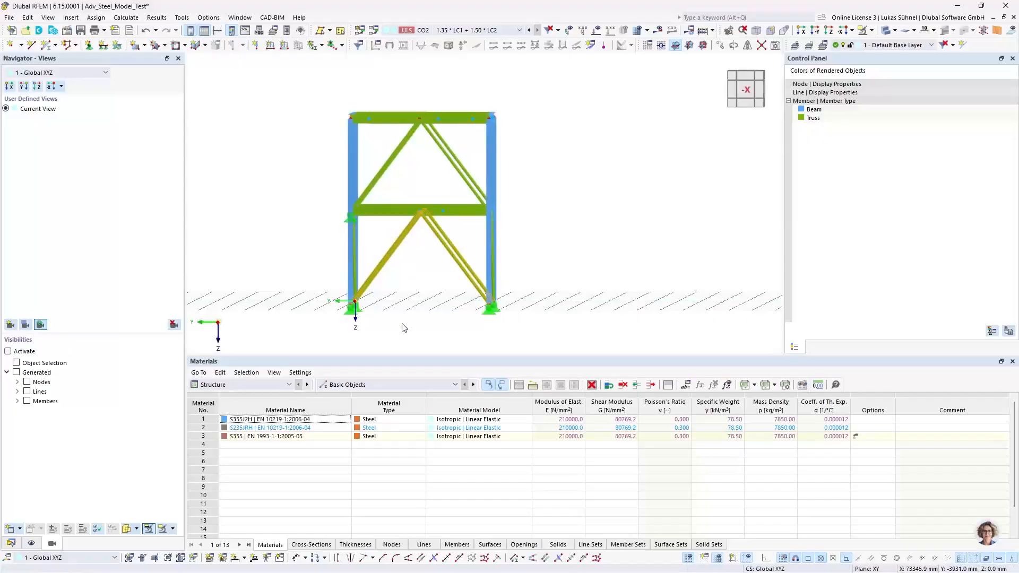
{"action": "middle_click_drag", "start_coordinate": [350, 306], "coordinate": [566, 271], "text": "ctrl"}
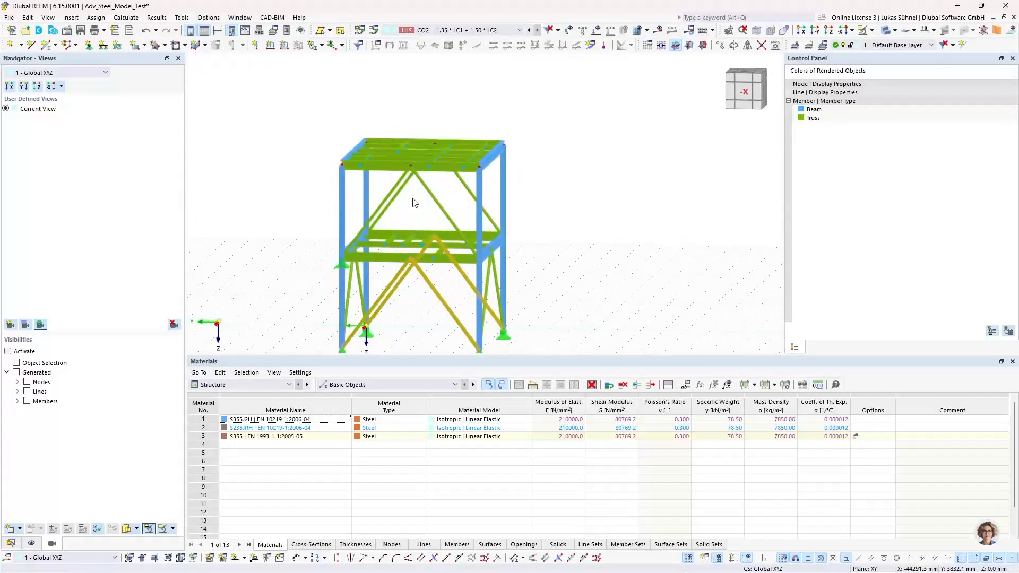
Step: Change the two upper brace apex nodes at the roof beams to the On Member node type, using wireframe display for the selection
{"action": "scroll", "coordinate": [409, 137], "scroll_direction": "up", "scroll_amount": 5}
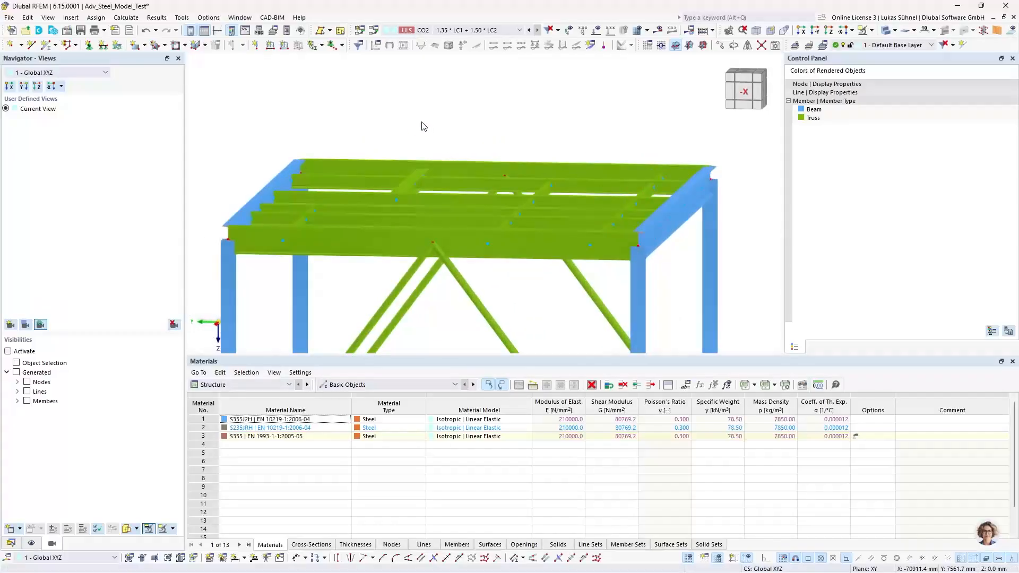
{"action": "left_click", "coordinate": [885, 31]}
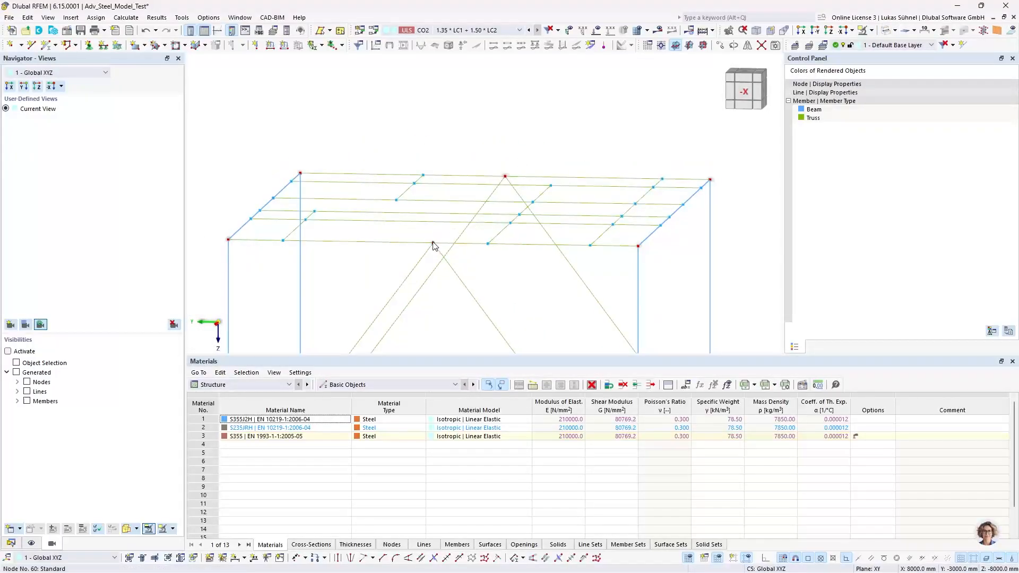
{"action": "double_click", "coordinate": [506, 177]}
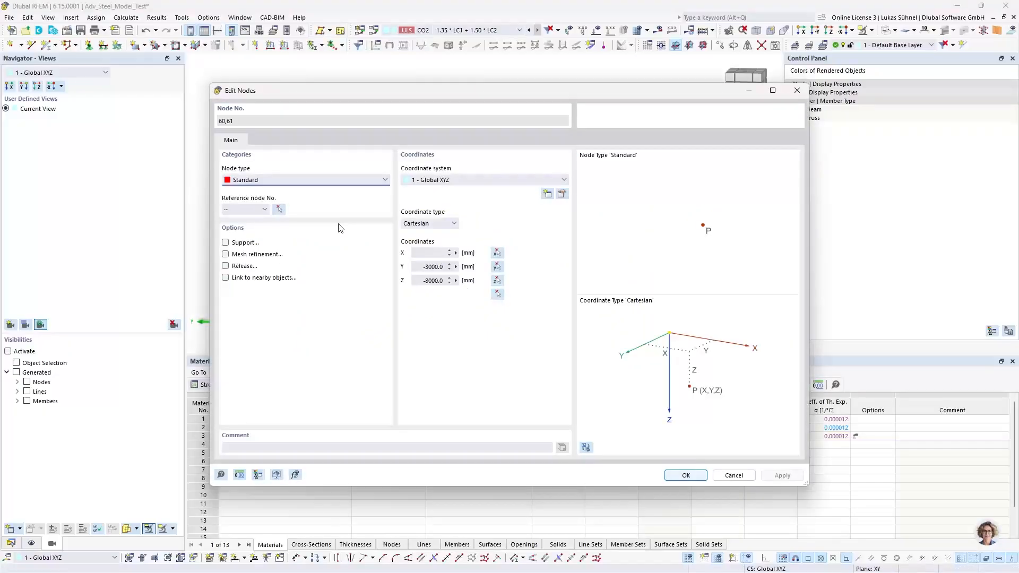
{"action": "left_click", "coordinate": [273, 180]}
{"action": "left_click", "coordinate": [244, 220]}
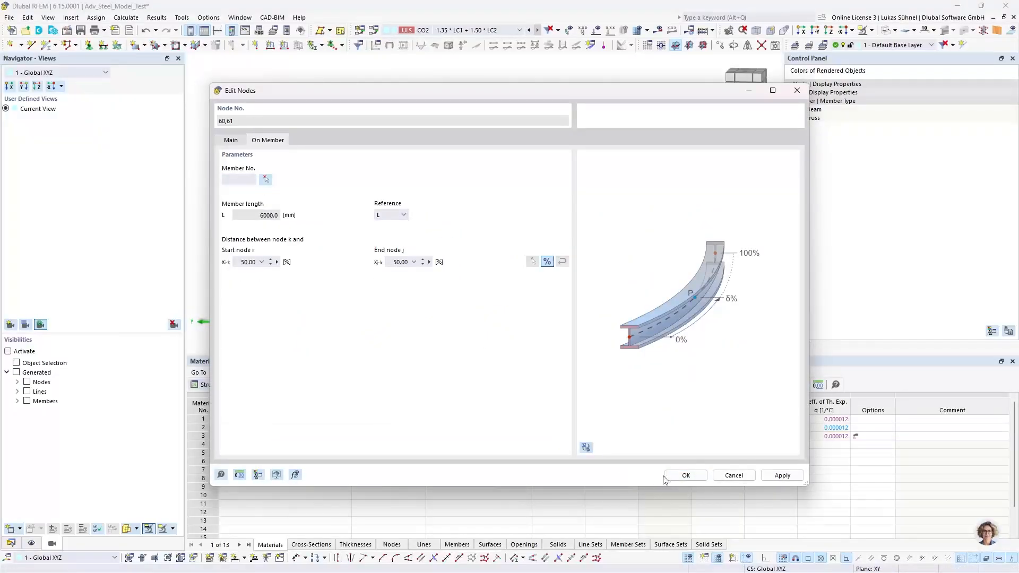
{"action": "left_click", "coordinate": [685, 474]}
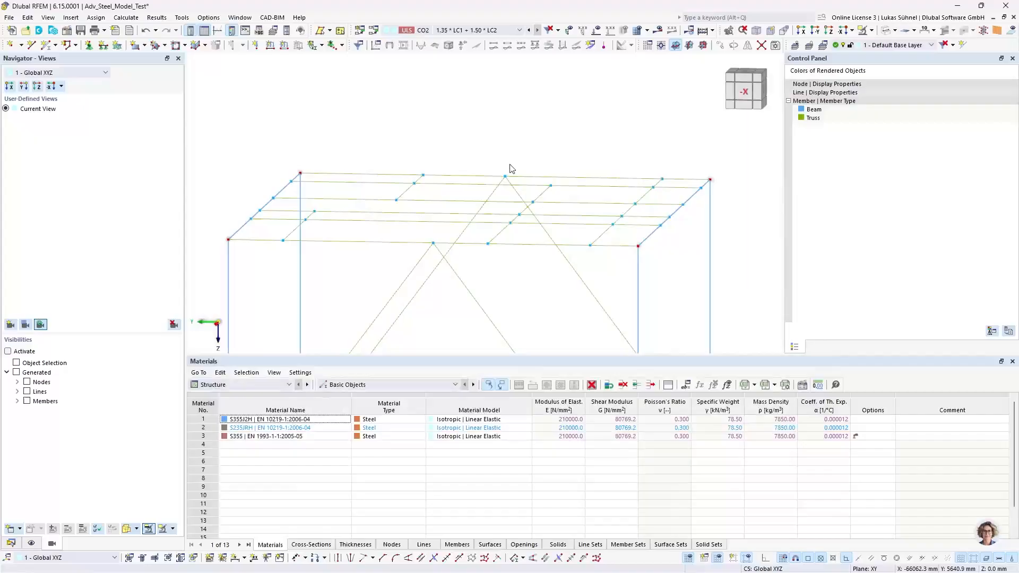
{"action": "scroll", "coordinate": [512, 168], "scroll_direction": "down", "scroll_amount": 4}
{"action": "middle_click_drag", "start_coordinate": [519, 117], "coordinate": [491, 80]}
{"action": "left_click", "coordinate": [885, 30]}
{"action": "scroll", "coordinate": [519, 139], "scroll_direction": "down", "scroll_amount": 3}
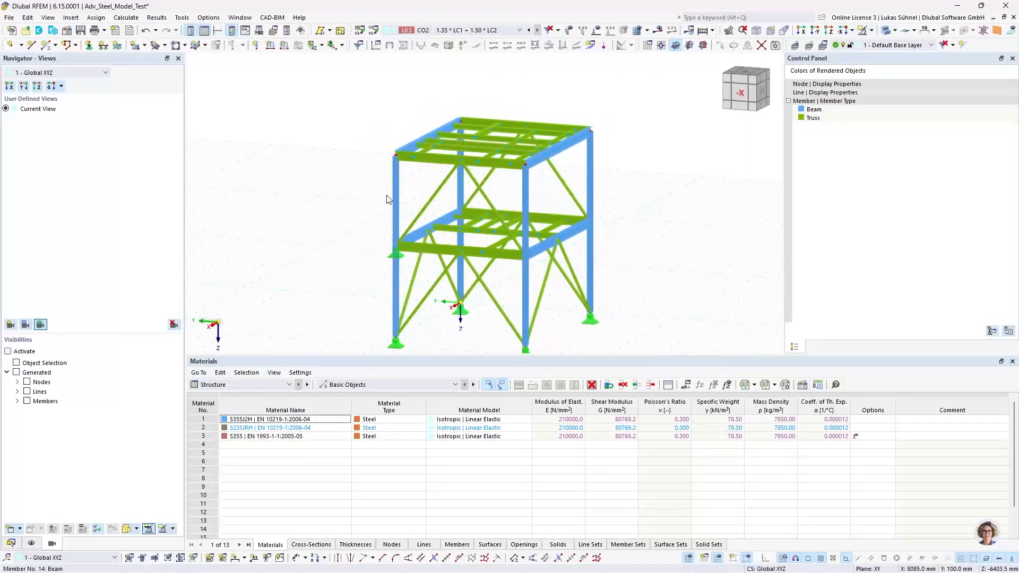
Step: Recalculate the braced frame for design situation DS1, ULS (STR/GEO) - Permanent and transient, and show its results
{"action": "middle_click_drag", "start_coordinate": [387, 199], "coordinate": [534, 198], "text": "ctrl"}
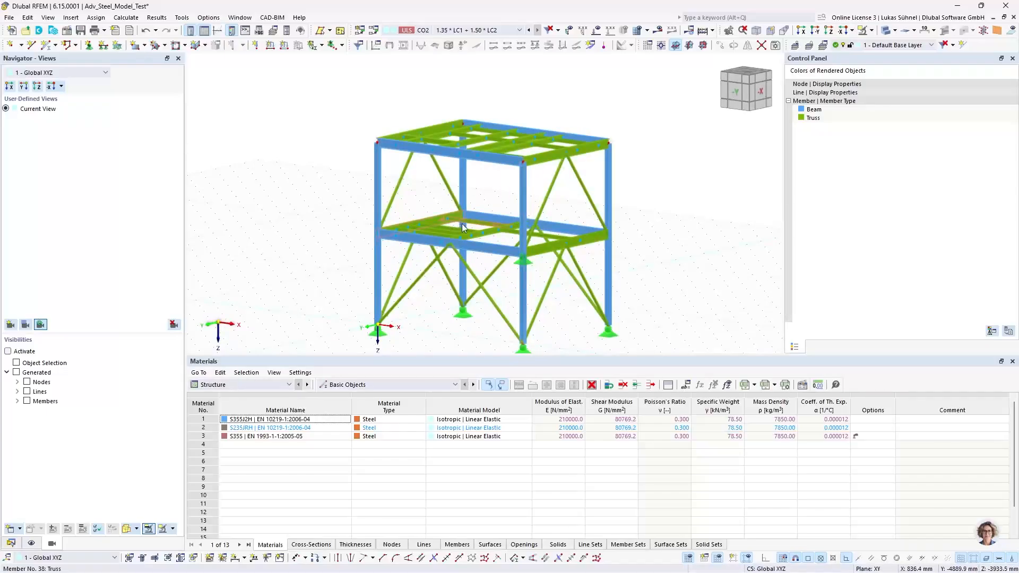
{"action": "left_click", "coordinate": [263, 387]}
{"action": "left_click", "coordinate": [249, 393]}
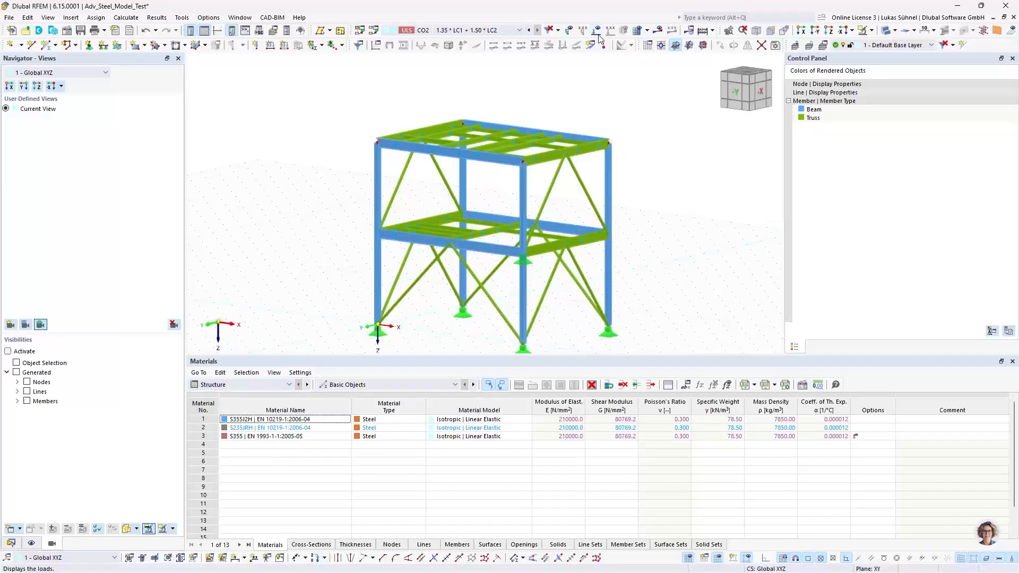
{"action": "left_click", "coordinate": [519, 30]}
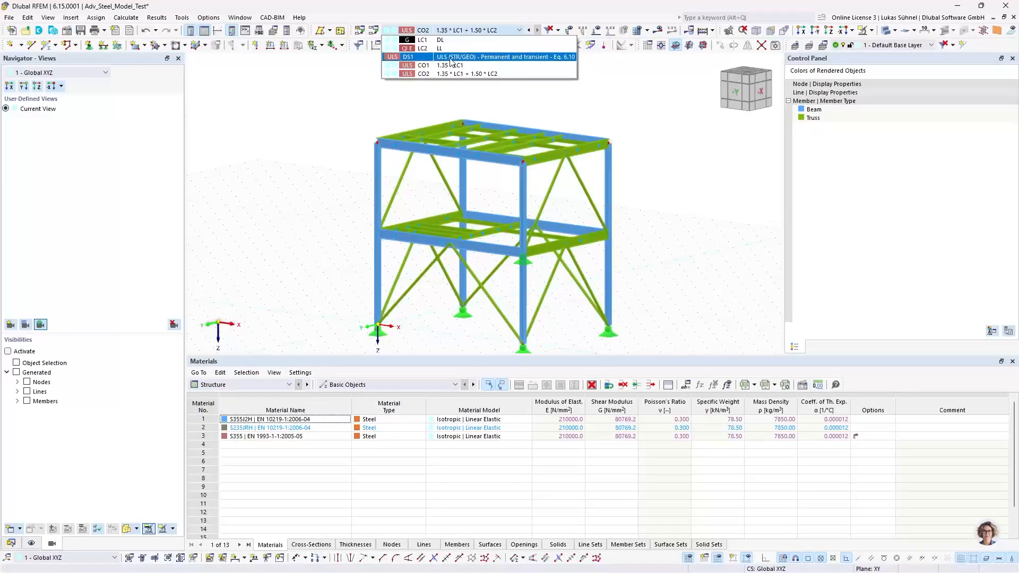
{"action": "left_click", "coordinate": [493, 56]}
{"action": "left_click", "coordinate": [658, 31]}
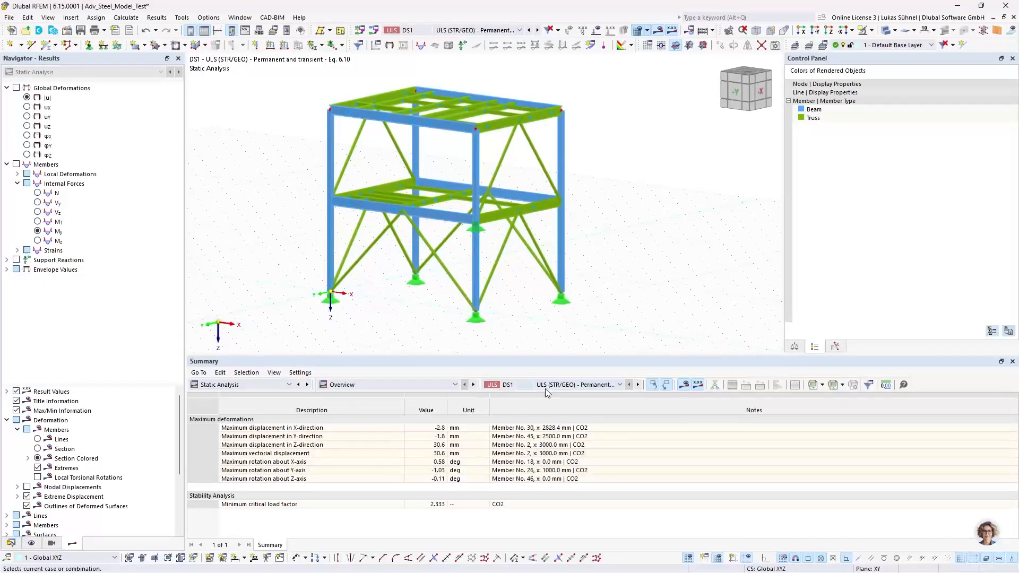
Step: Show the stability analysis results of CO2 and examine the buckled brace in mode shape 1
{"action": "left_click", "coordinate": [544, 389]}
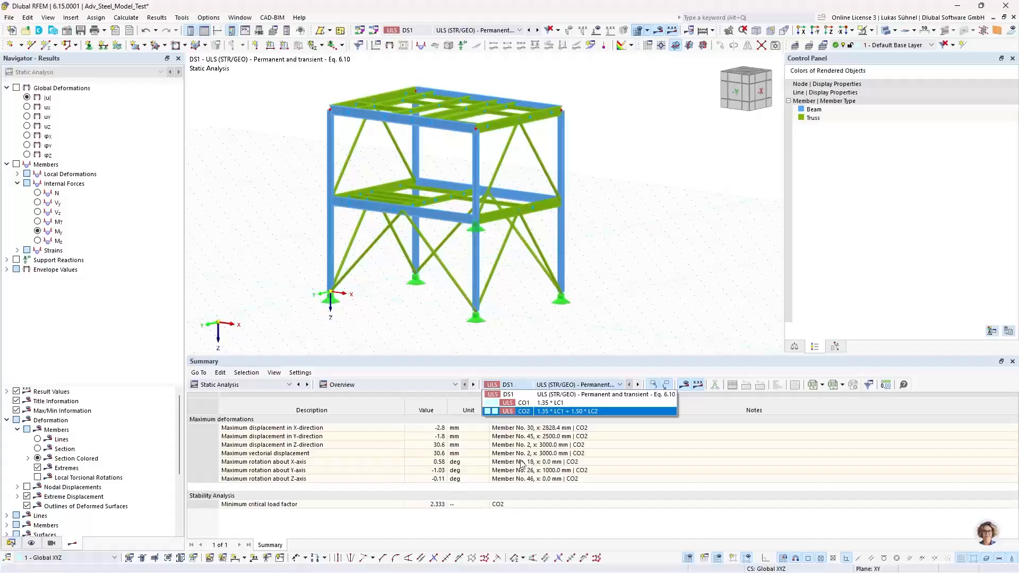
{"action": "left_click", "coordinate": [547, 413]}
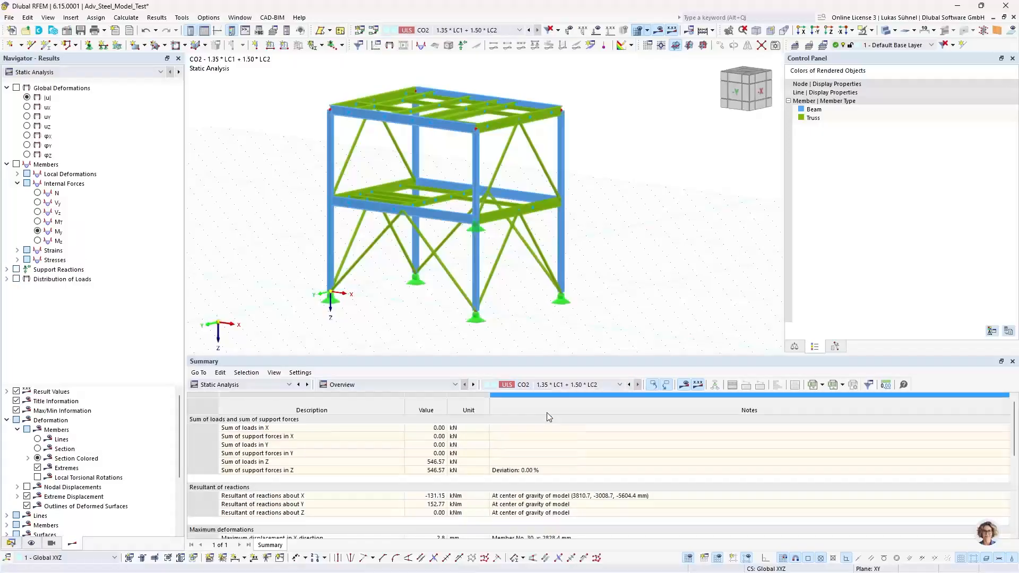
{"action": "left_click", "coordinate": [228, 383]}
{"action": "left_click", "coordinate": [249, 478]}
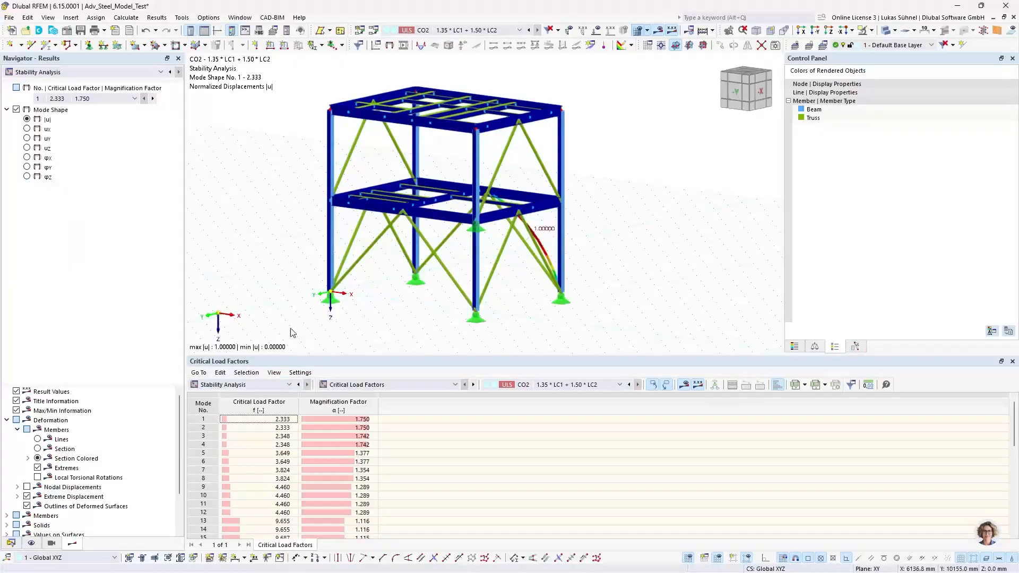
{"action": "middle_click_drag", "start_coordinate": [569, 223], "coordinate": [391, 225], "text": "ctrl"}
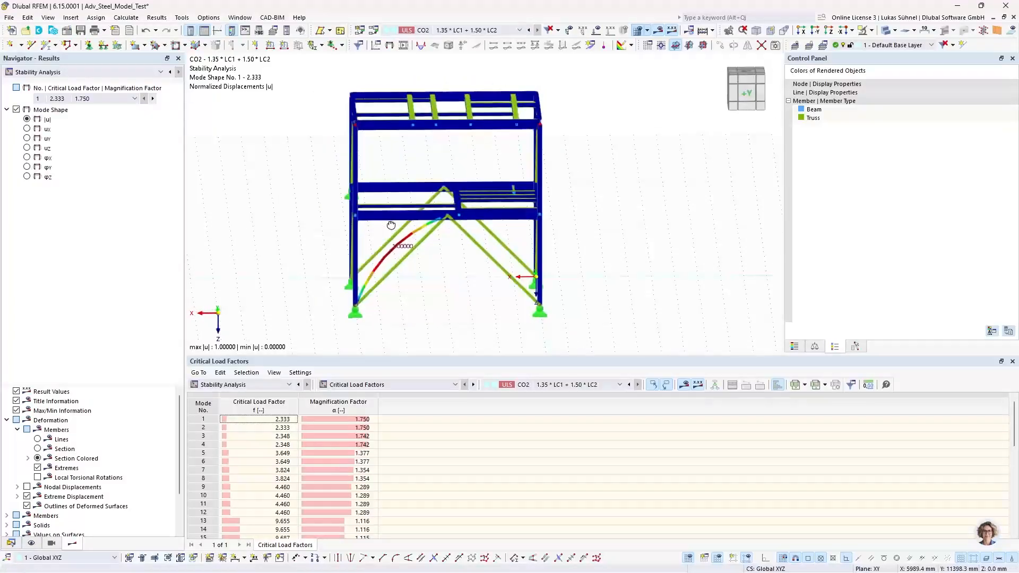
{"action": "left_click_drag", "start_coordinate": [391, 226], "coordinate": [383, 226], "text": "ctrl"}
{"action": "middle_click_drag", "start_coordinate": [333, 245], "coordinate": [440, 259], "text": "ctrl"}
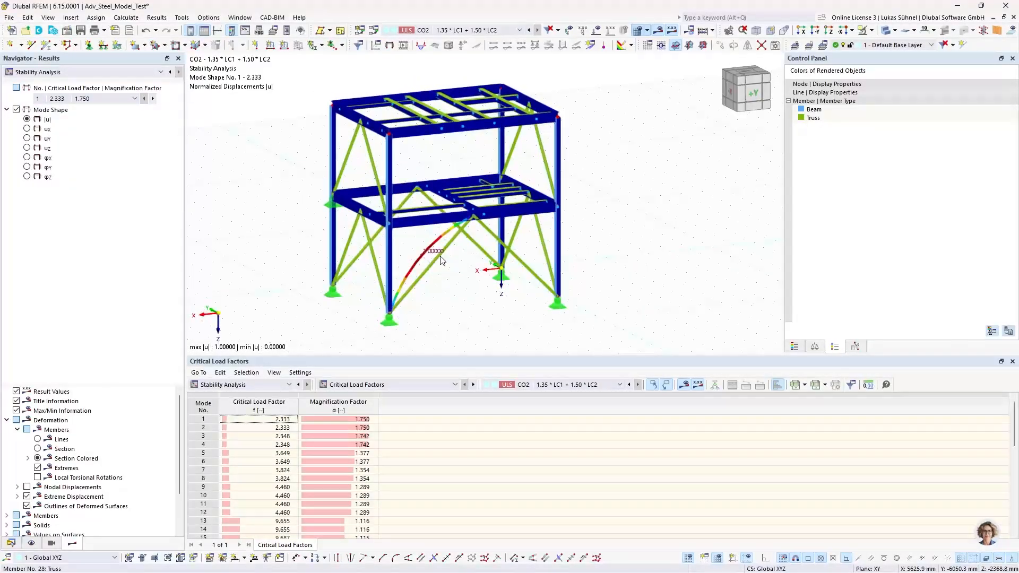
{"action": "scroll", "coordinate": [440, 260], "scroll_direction": "up", "scroll_amount": 1}
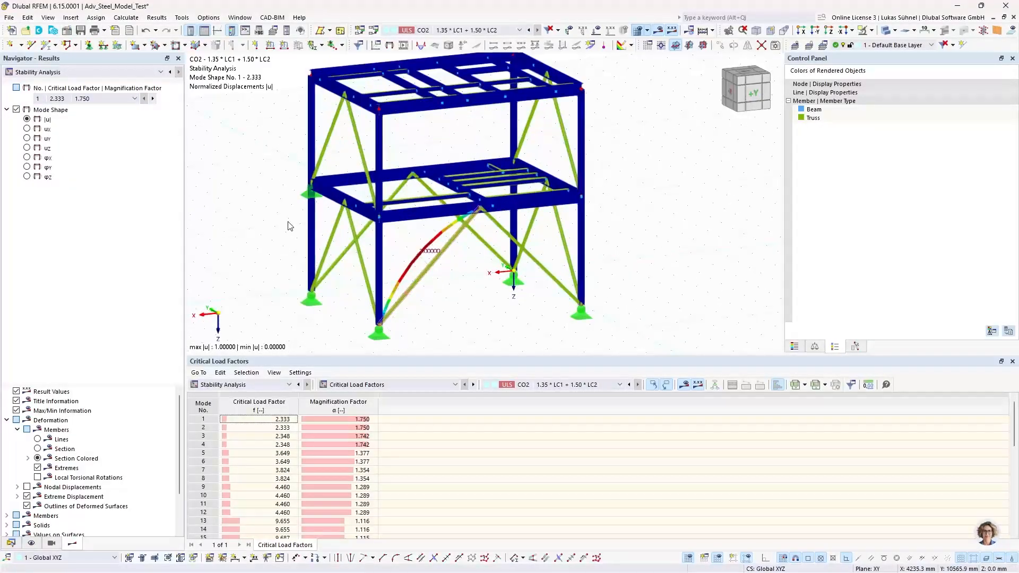
Step: Go through the local brace buckling modes of CO2 up to mode shape 33
{"action": "left_click", "coordinate": [154, 98]}
{"action": "left_click", "coordinate": [153, 99]}
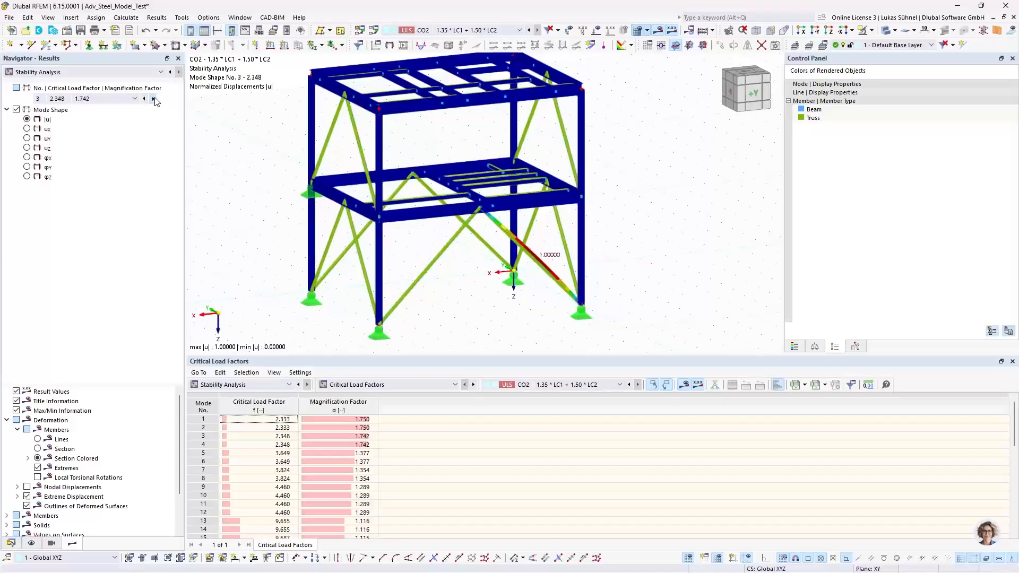
{"action": "left_click", "coordinate": [153, 99]}
{"action": "left_click", "coordinate": [154, 99]}
{"action": "left_click", "coordinate": [153, 98]}
{"action": "left_click", "coordinate": [153, 99]}
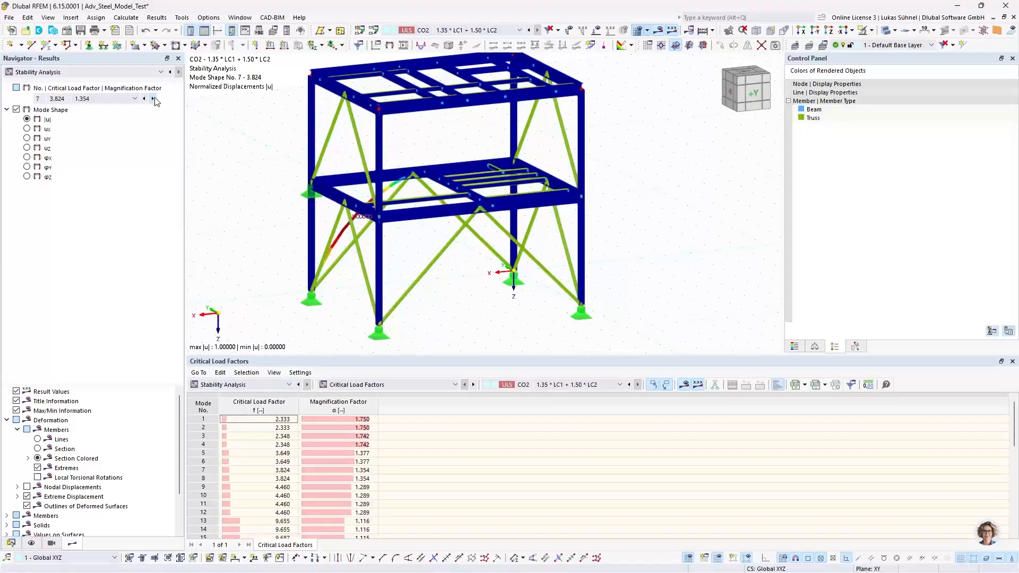
{"action": "left_click", "coordinate": [153, 99]}
{"action": "left_click", "coordinate": [154, 99]}
{"action": "left_click", "coordinate": [154, 99]}
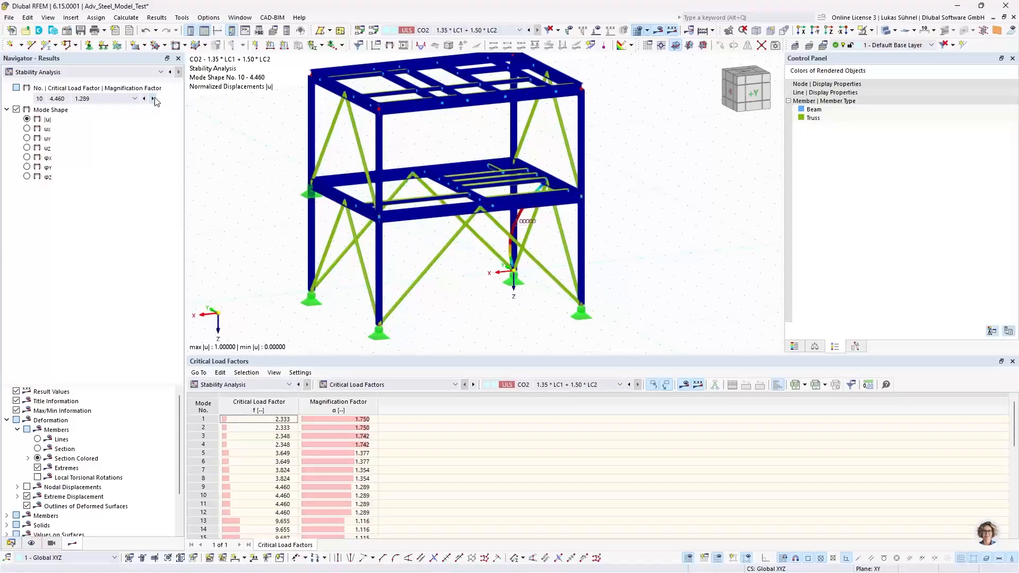
{"action": "left_click", "coordinate": [154, 98]}
{"action": "left_click", "coordinate": [153, 99]}
{"action": "left_click", "coordinate": [154, 99]}
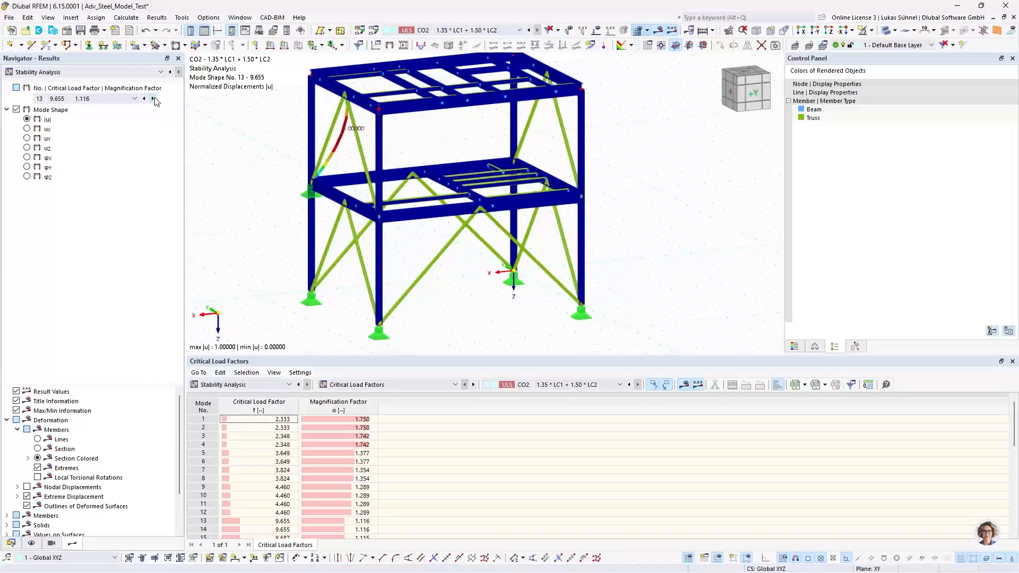
{"action": "left_click", "coordinate": [154, 99]}
{"action": "left_click", "coordinate": [154, 98]}
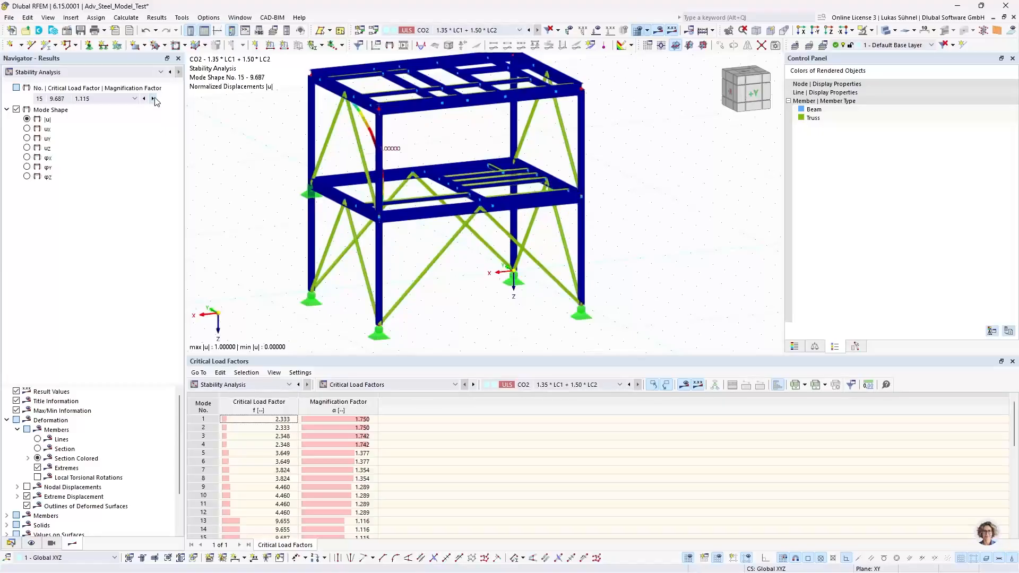
{"action": "left_click", "coordinate": [153, 99]}
{"action": "left_click", "coordinate": [154, 98]}
{"action": "left_click", "coordinate": [154, 99]}
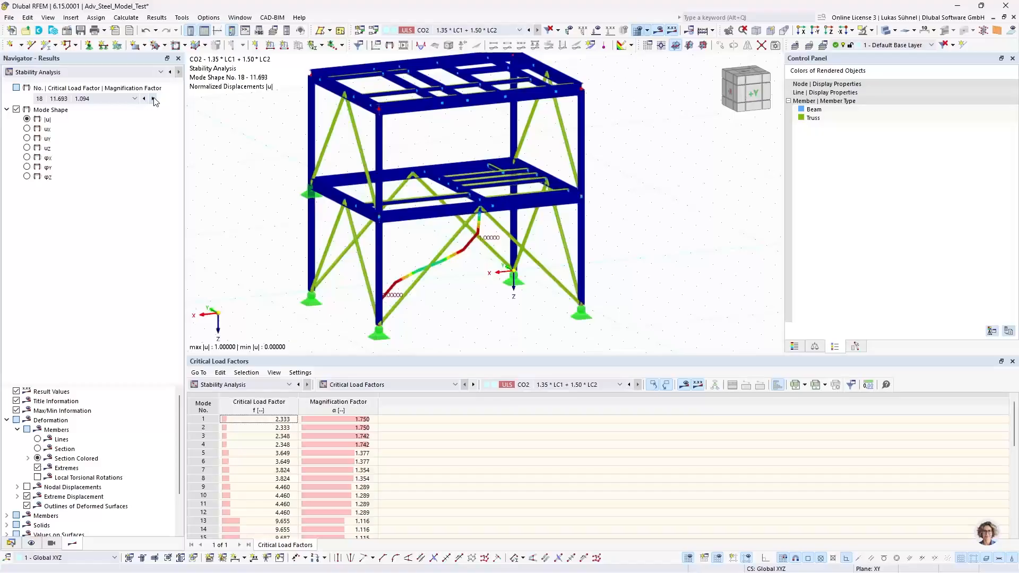
{"action": "left_click", "coordinate": [153, 99]}
{"action": "left_click", "coordinate": [153, 98]}
{"action": "left_click", "coordinate": [153, 99]}
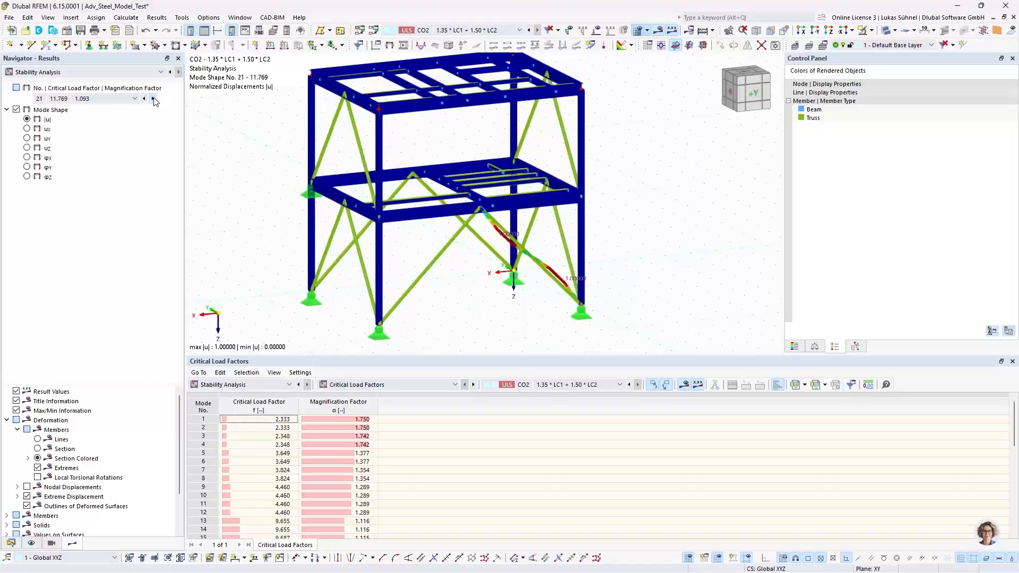
{"action": "left_click", "coordinate": [154, 99]}
{"action": "left_click", "coordinate": [153, 99]}
{"action": "left_click", "coordinate": [153, 98]}
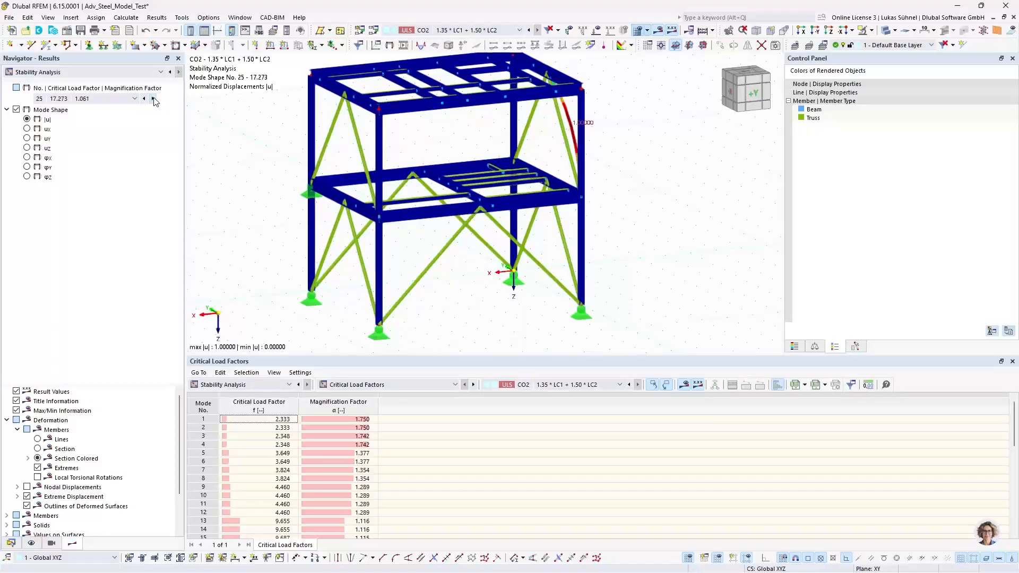
{"action": "left_click", "coordinate": [153, 98]}
{"action": "left_click", "coordinate": [153, 99]}
{"action": "left_click", "coordinate": [153, 98]}
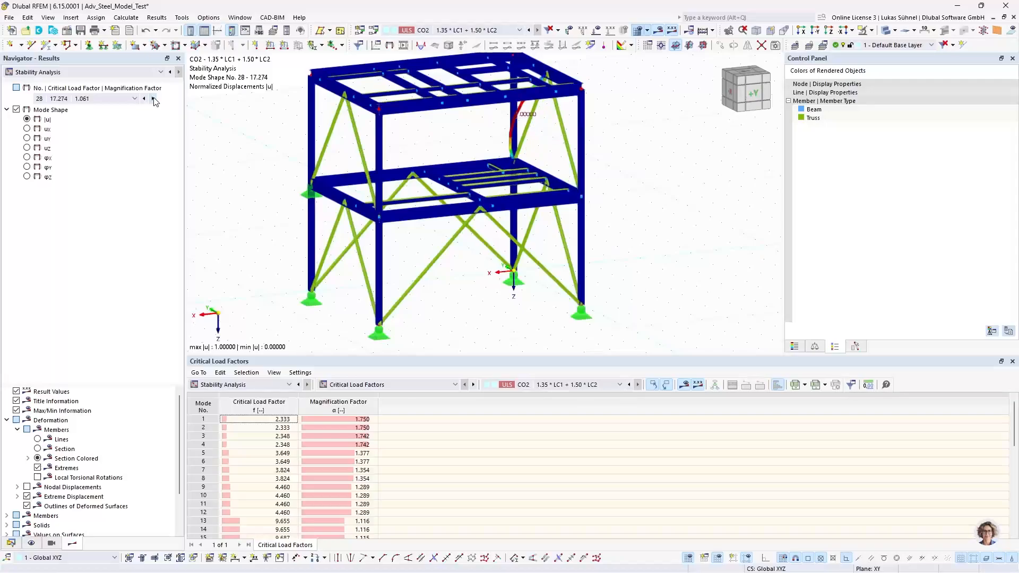
{"action": "left_click", "coordinate": [153, 99]}
{"action": "left_click", "coordinate": [153, 99]}
{"action": "left_click", "coordinate": [154, 98]}
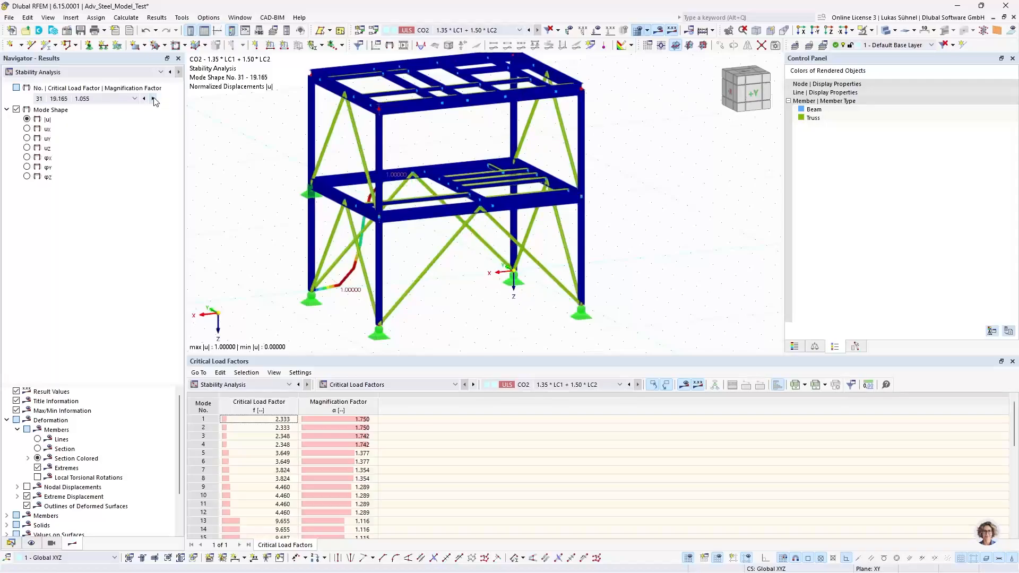
{"action": "left_click", "coordinate": [154, 99]}
{"action": "left_click", "coordinate": [154, 99]}
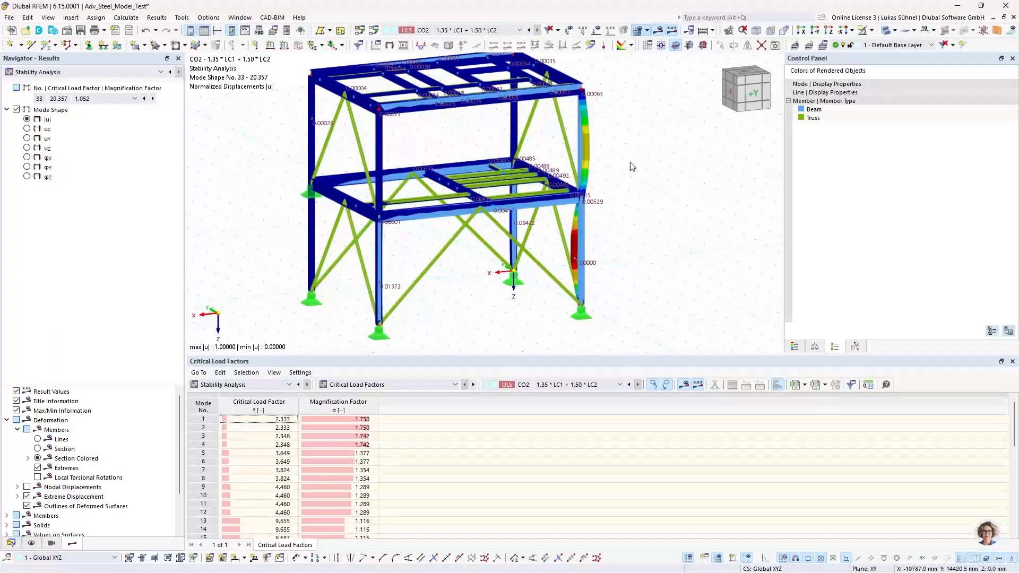
Step: Examine the buckled corner column in mode shape 33 over both storeys from several sides
{"action": "middle_click_drag", "start_coordinate": [634, 165], "coordinate": [313, 169], "text": "ctrl"}
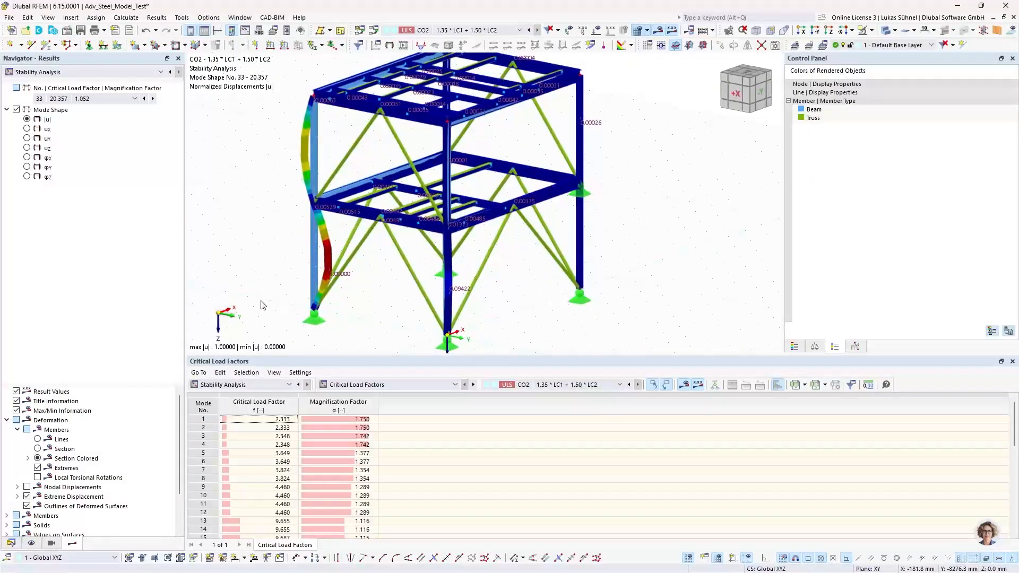
{"action": "middle_click_drag", "start_coordinate": [268, 176], "coordinate": [260, 171], "text": "ctrl"}
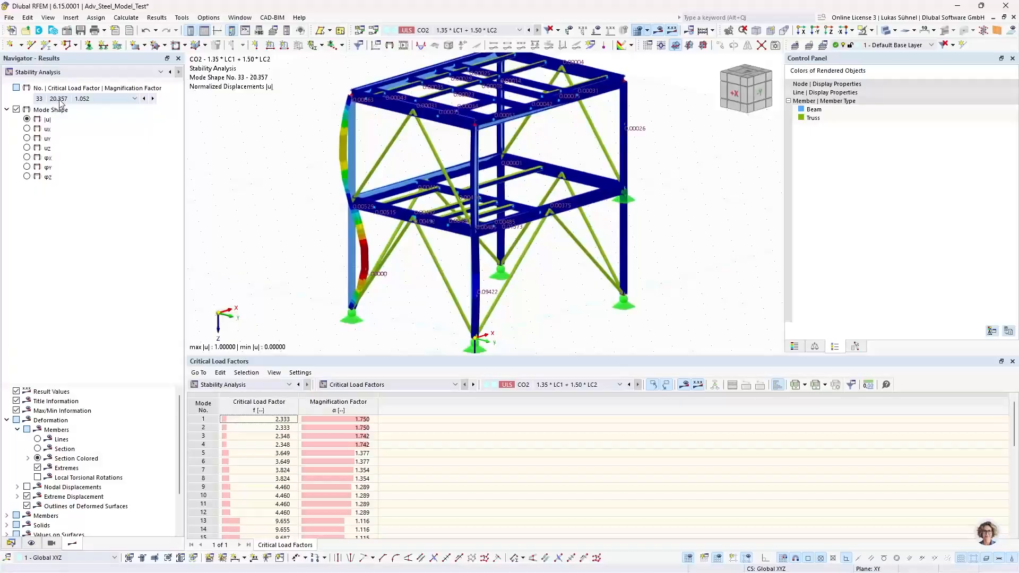
{"action": "middle_click_drag", "start_coordinate": [297, 225], "coordinate": [329, 204], "text": "ctrl"}
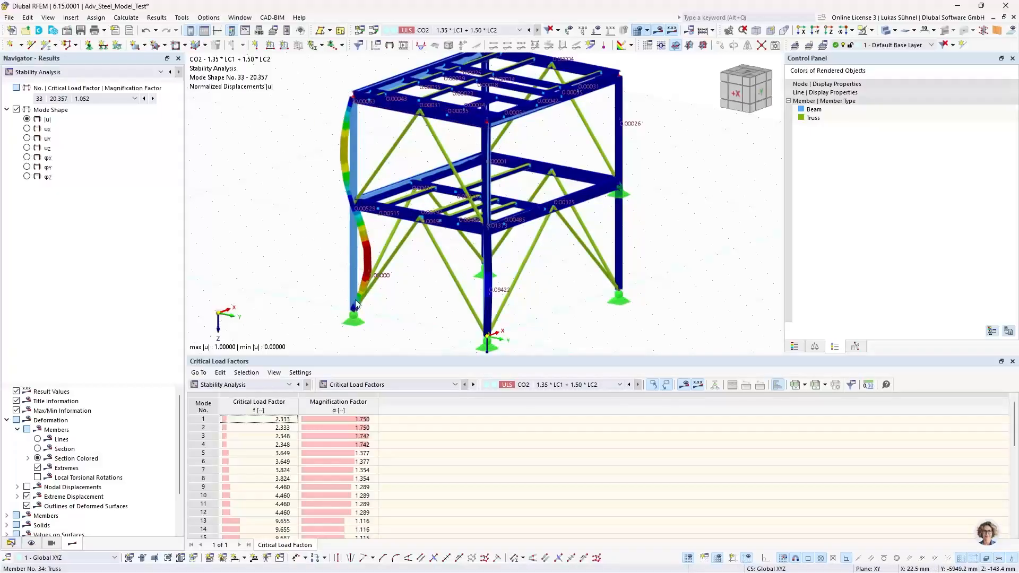
Step: Examine the whole frame in mode shape 33 from the opposite side of the buckled corner column
{"action": "middle_click_drag", "start_coordinate": [249, 243], "coordinate": [448, 234], "text": "ctrl"}
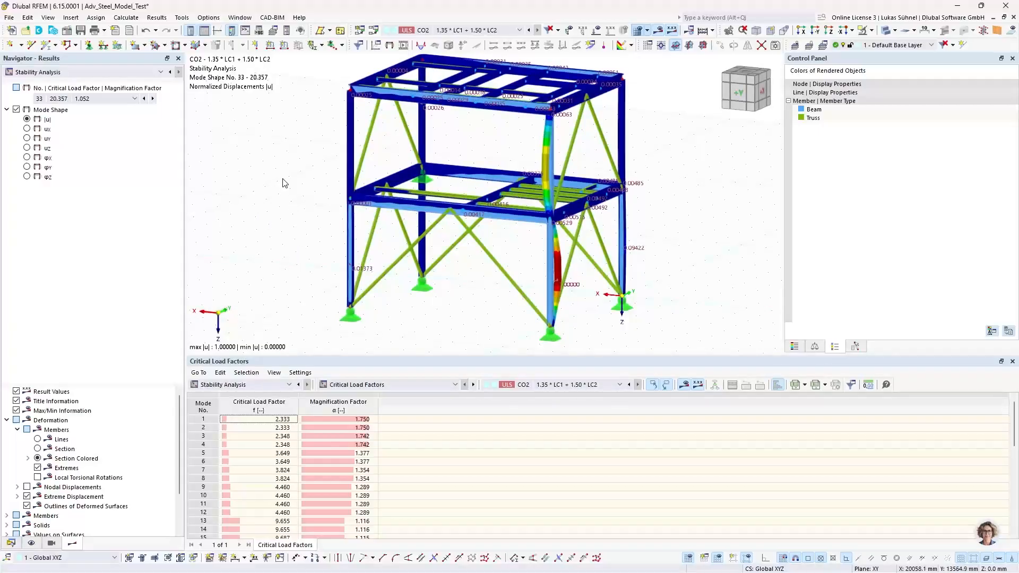
{"action": "middle_click_drag", "start_coordinate": [285, 184], "coordinate": [260, 192], "text": "ctrl"}
{"action": "scroll", "coordinate": [260, 191], "scroll_direction": "down", "scroll_amount": 3}
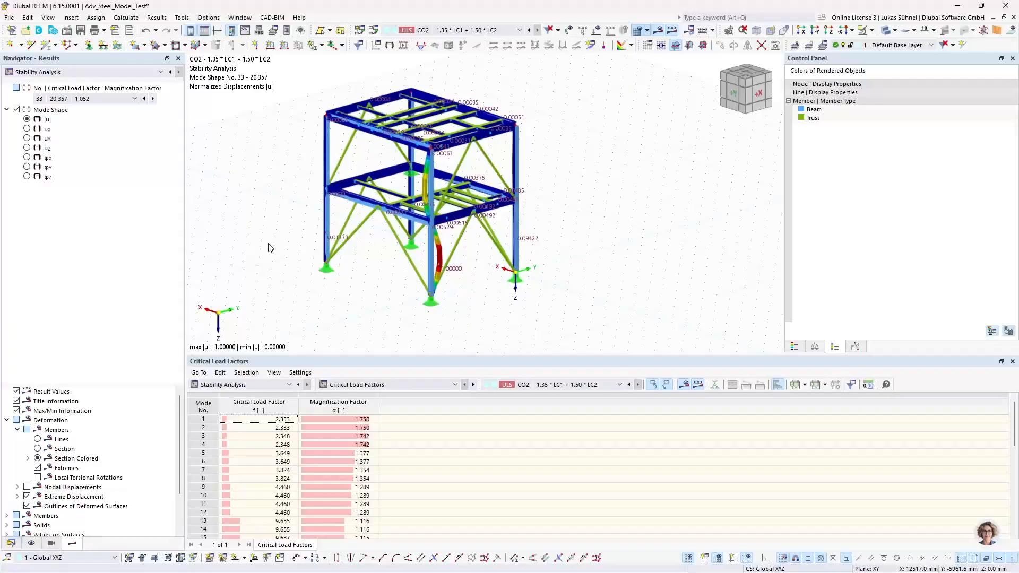
Step: Open the base data of the model Adv_Steel_Model_Test at its add-on settings
{"action": "left_click", "coordinate": [11, 543]}
{"action": "scroll", "coordinate": [66, 133], "scroll_direction": "up", "scroll_amount": 2}
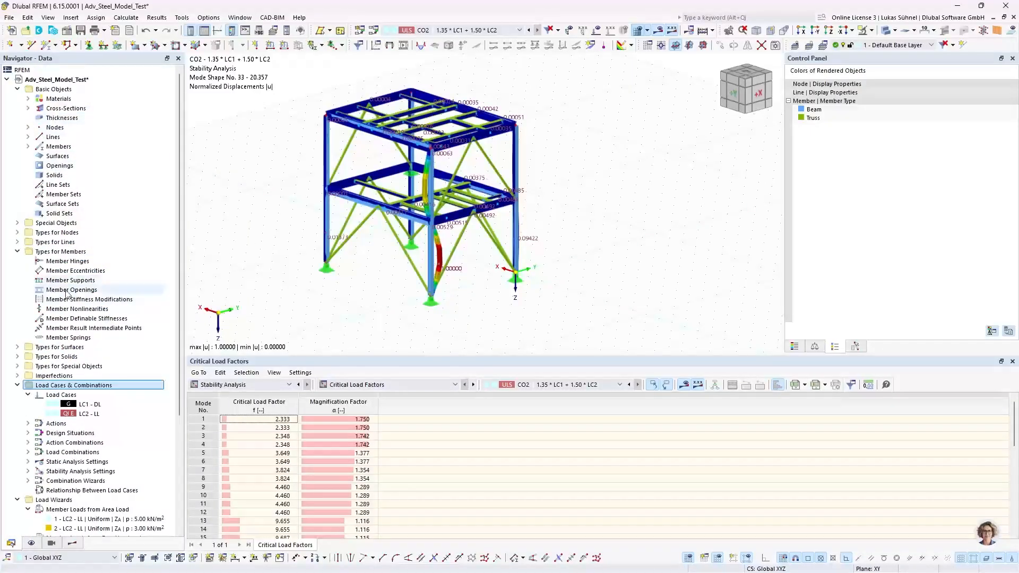
{"action": "scroll", "coordinate": [71, 289], "scroll_direction": "up", "scroll_amount": 2}
{"action": "scroll", "coordinate": [71, 310], "scroll_direction": "up", "scroll_amount": 2}
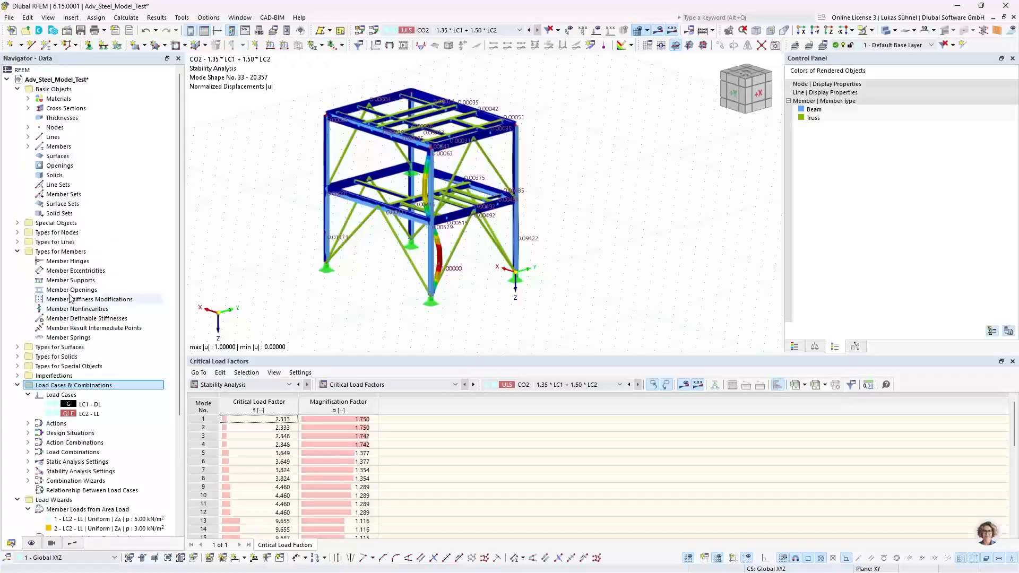
{"action": "right_click", "coordinate": [63, 78]}
{"action": "left_click", "coordinate": [89, 84]}
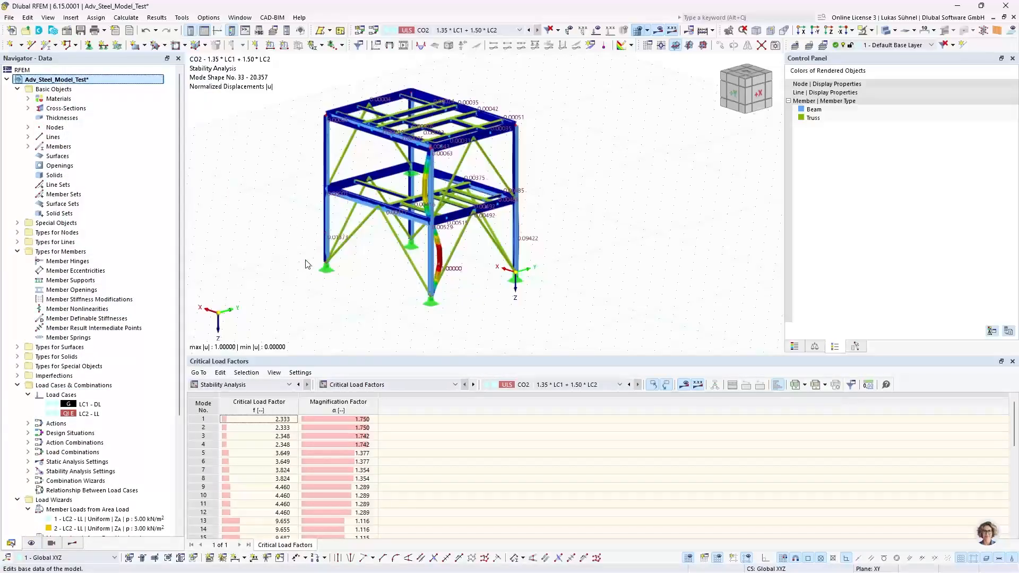
{"action": "left_click", "coordinate": [279, 54]}
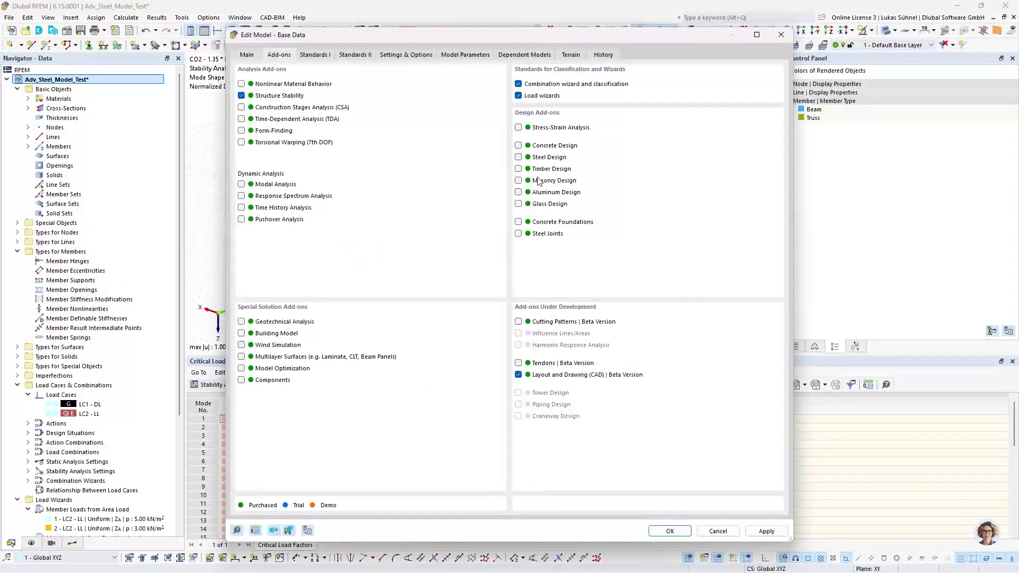
Step: Set the national annex of the EN 1993 steel design standard to DIN | 2020-11 and accept the base data
{"action": "left_click", "coordinate": [317, 56]}
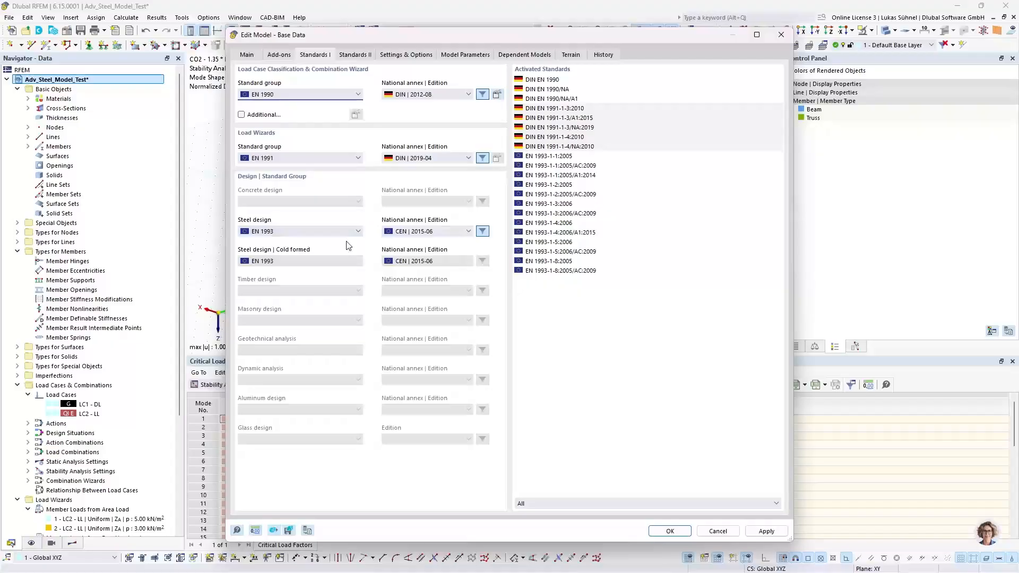
{"action": "left_click", "coordinate": [435, 231]}
{"action": "scroll", "coordinate": [425, 276], "scroll_direction": "up", "scroll_amount": 1}
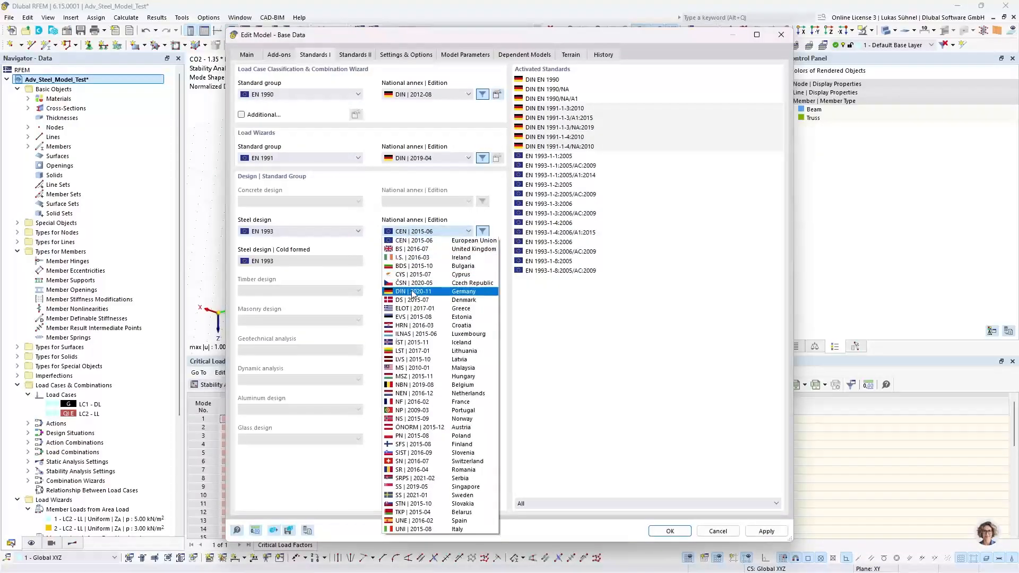
{"action": "left_click", "coordinate": [414, 295]}
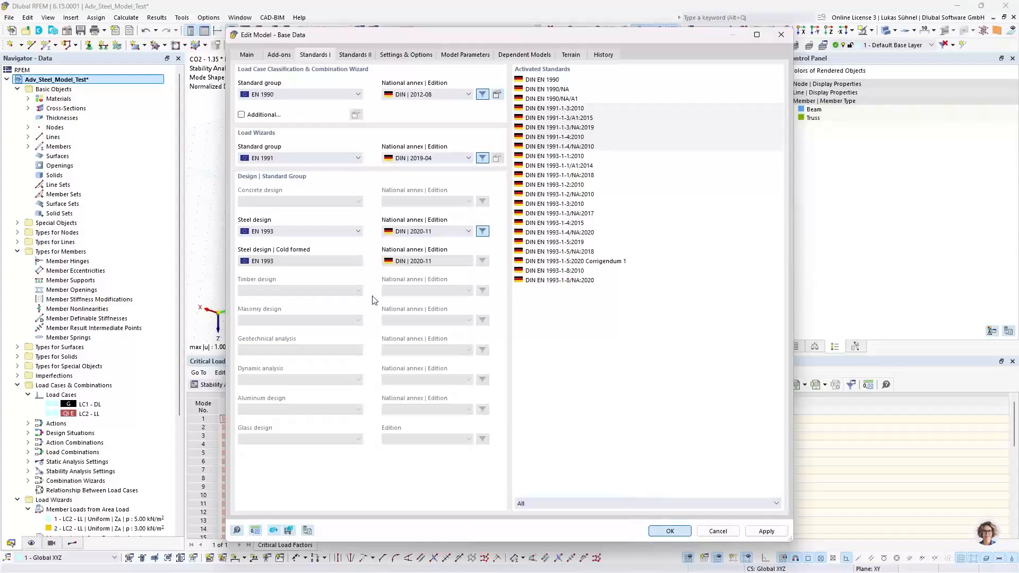
{"action": "key", "text": "Return"}
{"action": "left_click", "coordinate": [553, 342]}
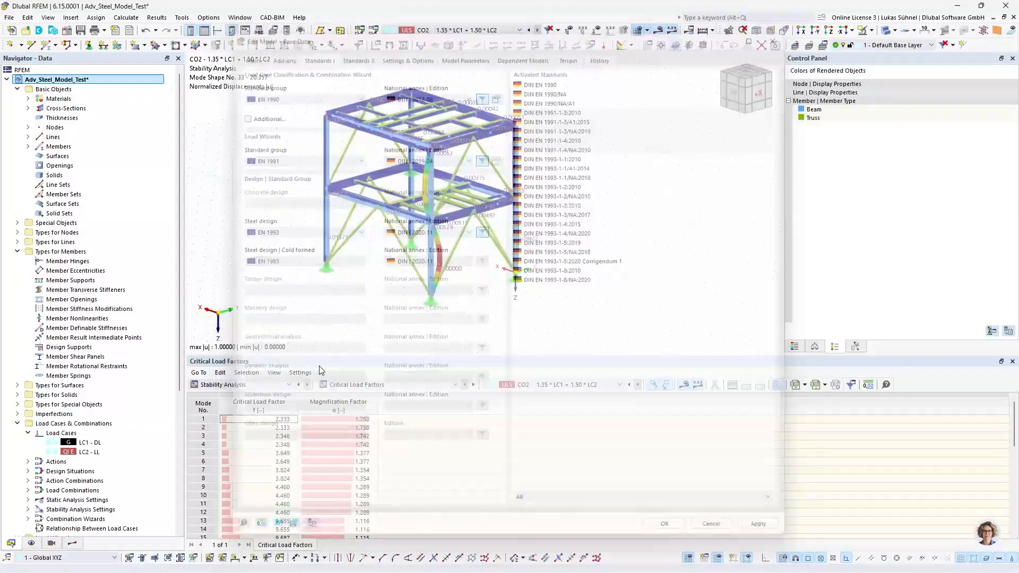
Step: Assign combination wizard 1 with SA2 second-order (P-Δ) Newton-Raphson analysis to design situation DS1 in the load cases and combinations
{"action": "middle_click_drag", "start_coordinate": [269, 272], "coordinate": [307, 250], "text": "ctrl"}
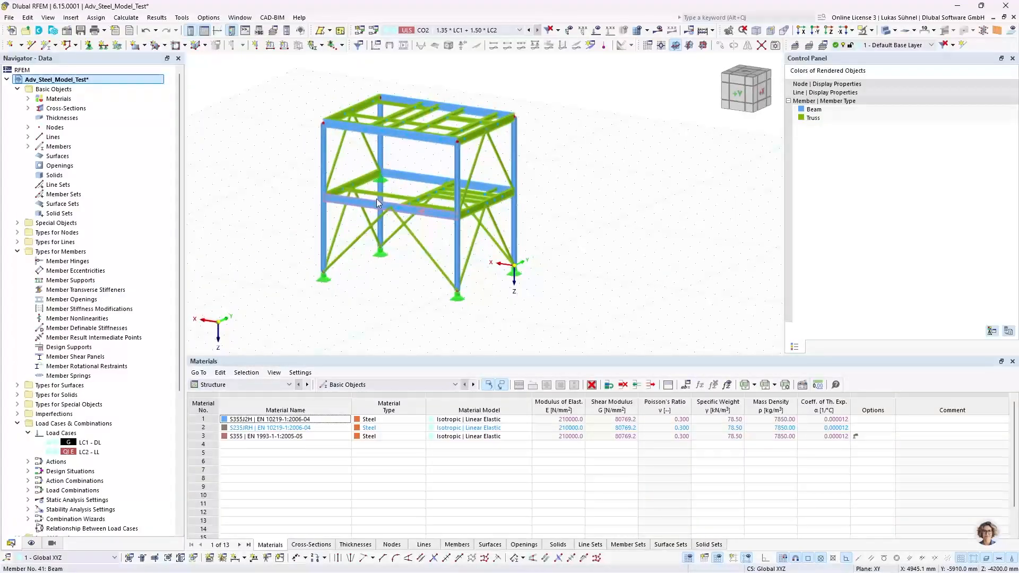
{"action": "scroll", "coordinate": [377, 202], "scroll_direction": "up", "scroll_amount": 3}
{"action": "scroll", "coordinate": [445, 194], "scroll_direction": "down", "scroll_amount": 2}
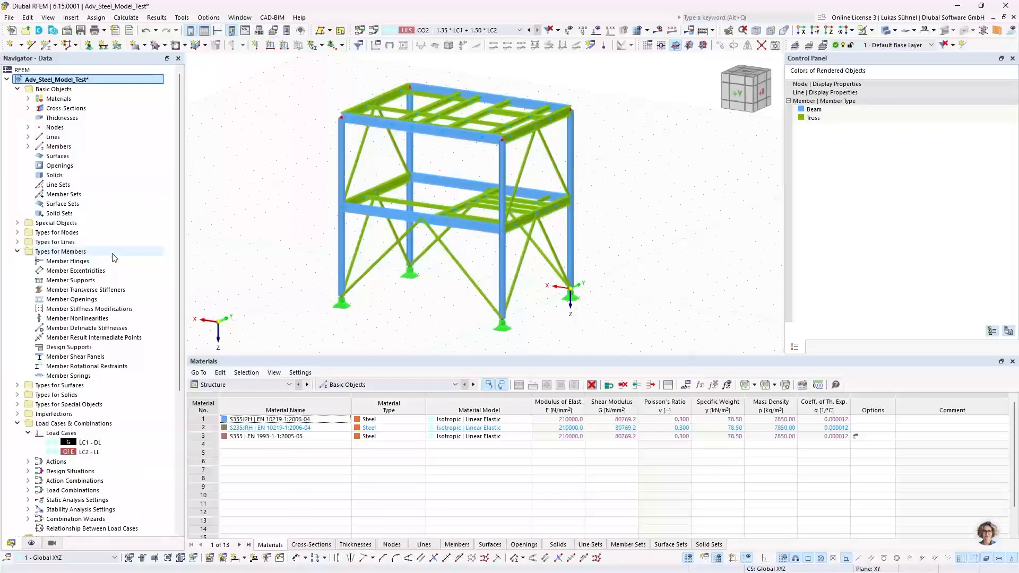
{"action": "scroll", "coordinate": [113, 258], "scroll_direction": "down", "scroll_amount": 3}
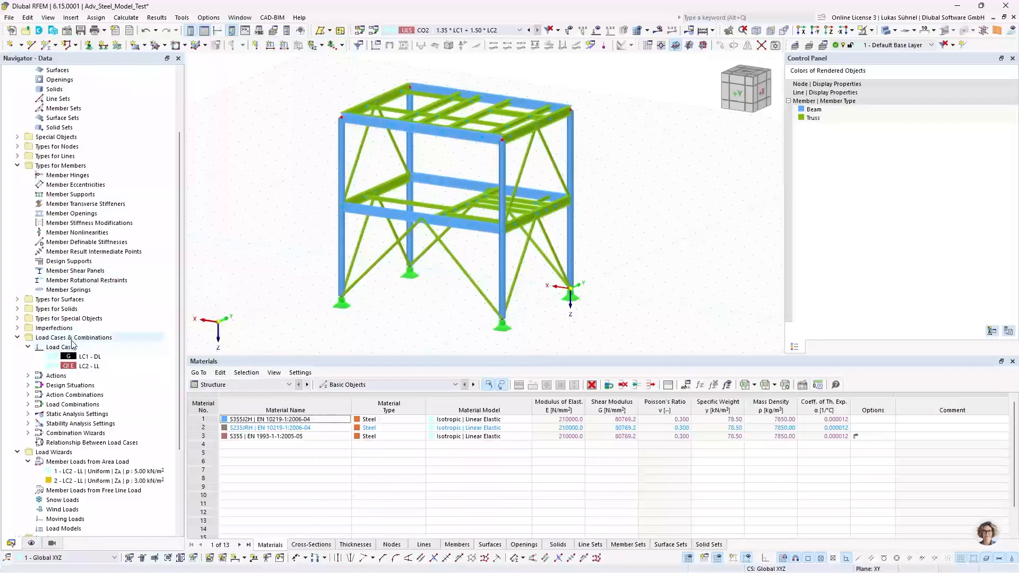
{"action": "right_click", "coordinate": [72, 338]}
{"action": "left_click", "coordinate": [93, 347]}
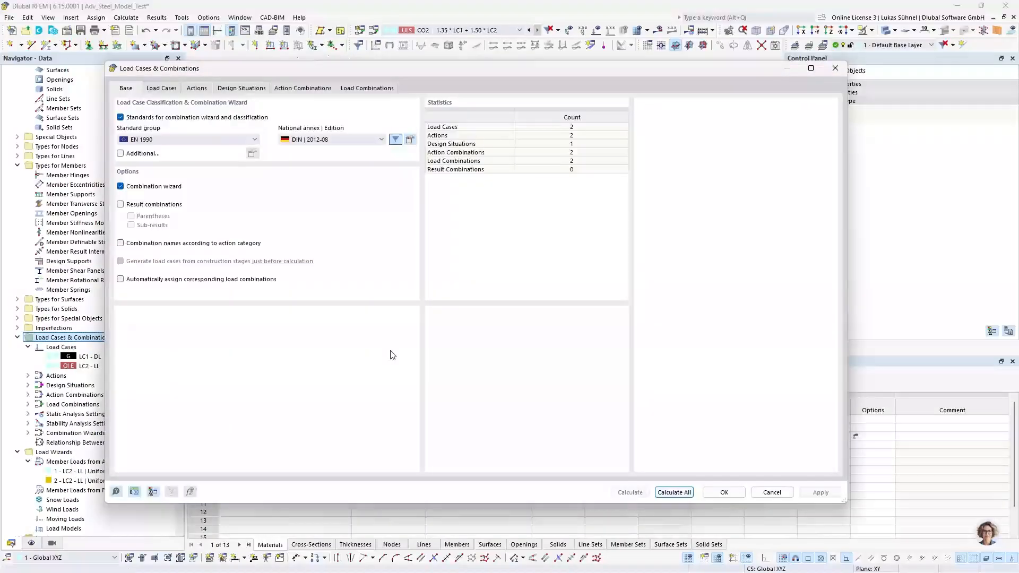
{"action": "left_click", "coordinate": [236, 90]}
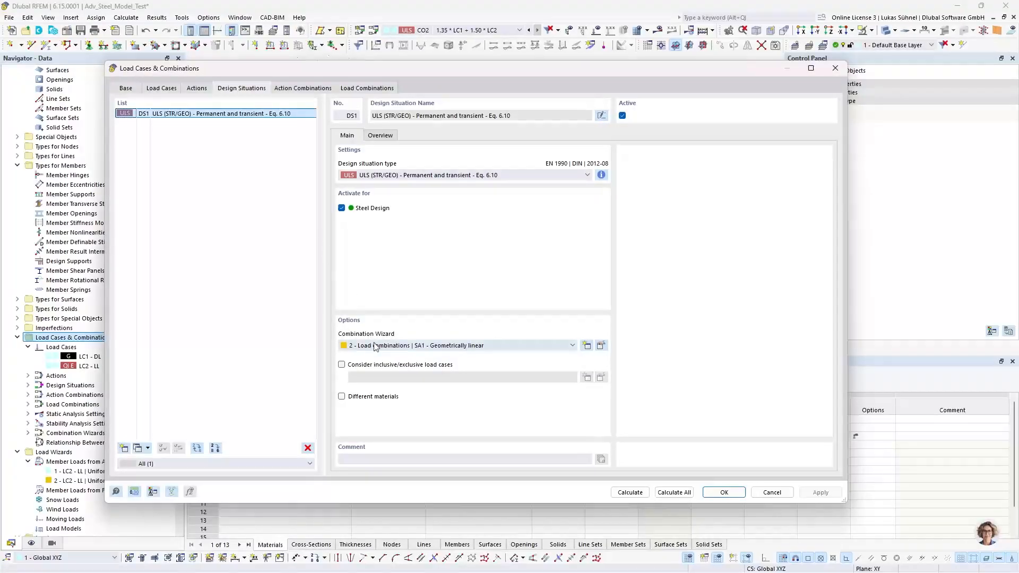
{"action": "left_click", "coordinate": [436, 348]}
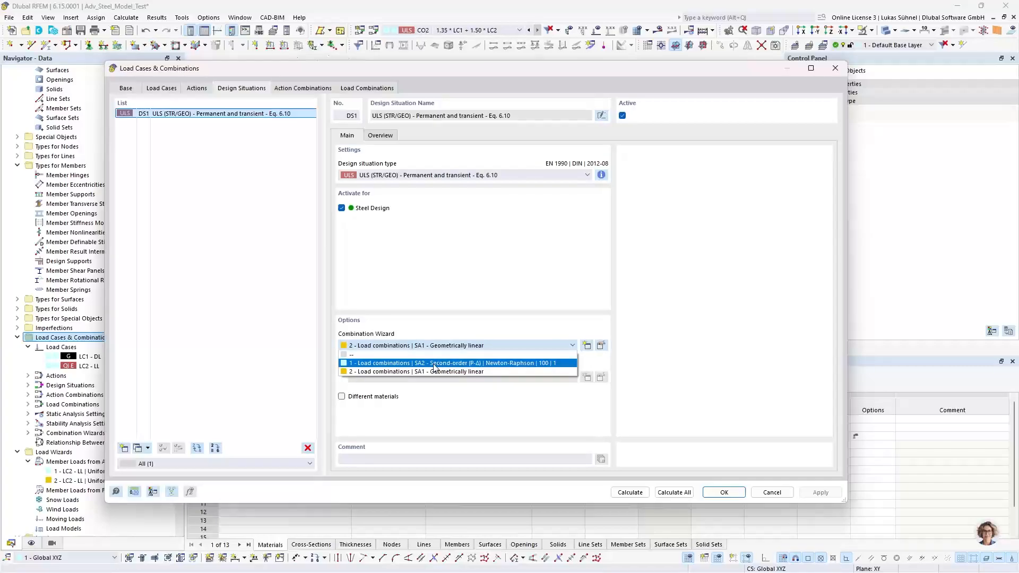
{"action": "left_click", "coordinate": [434, 363]}
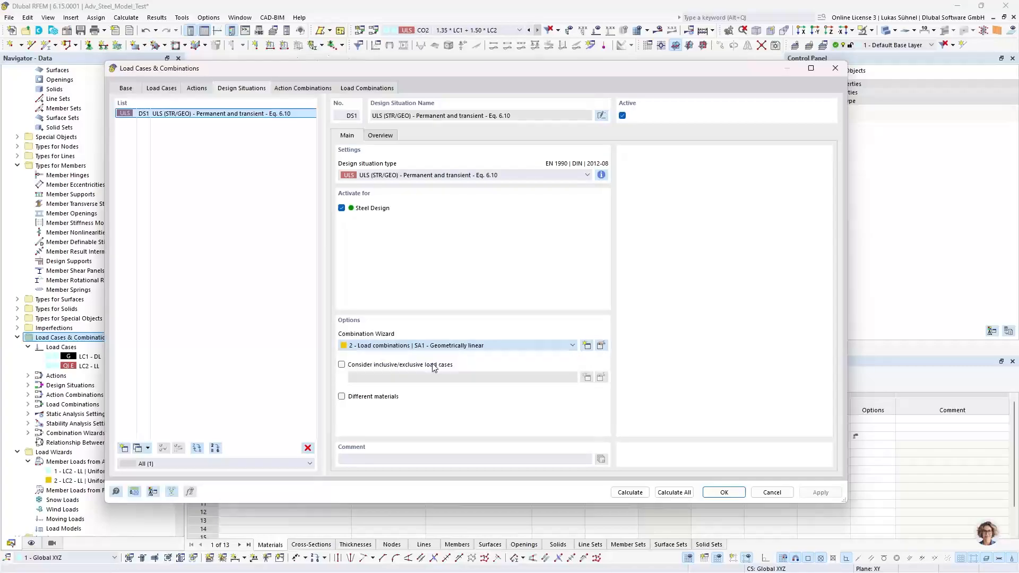
Step: Review the combination wizard settings and load combination CO1's assignment, and accept the load cases and combinations
{"action": "left_click", "coordinate": [601, 345]}
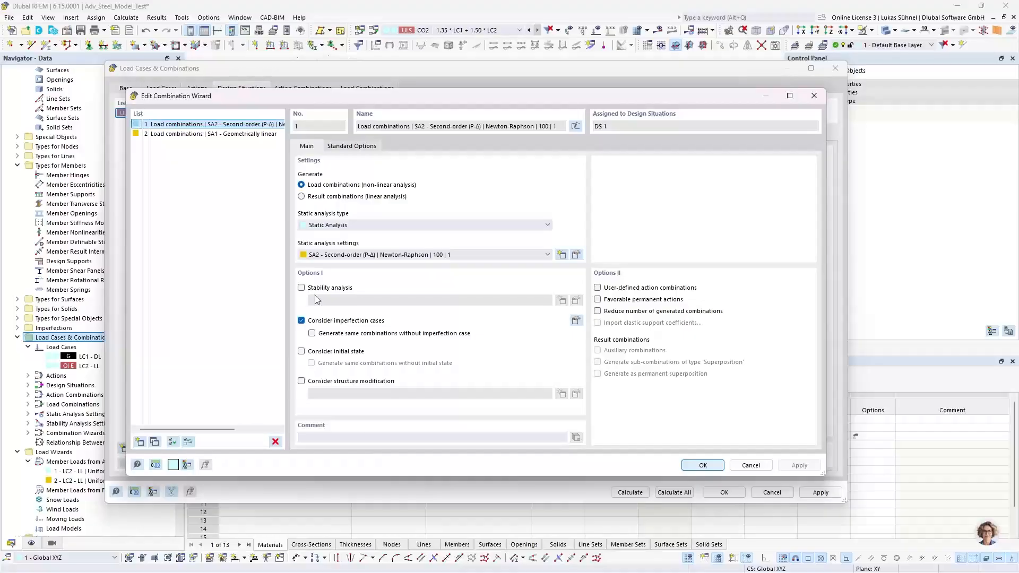
{"action": "left_click", "coordinate": [732, 466]}
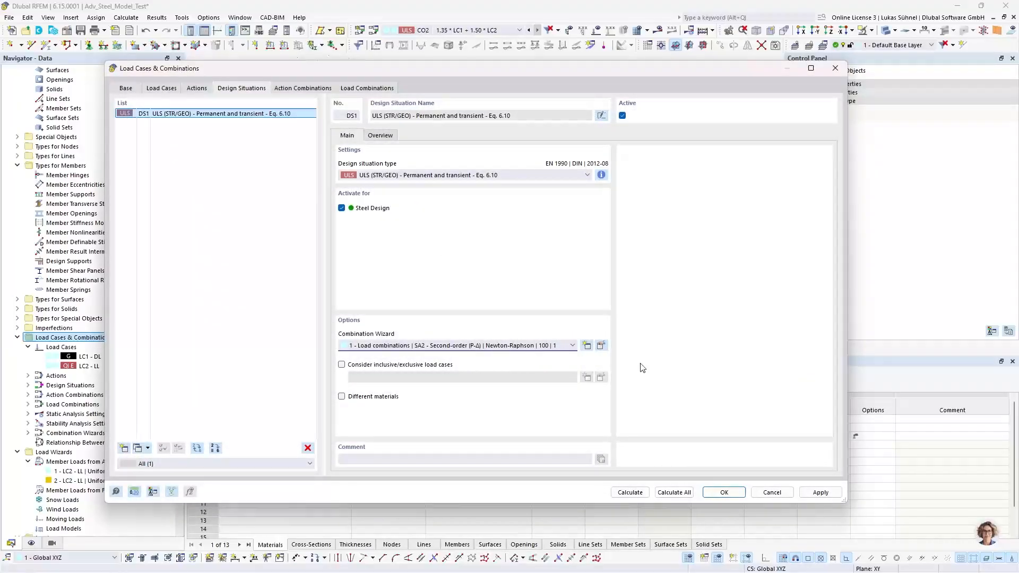
{"action": "left_click", "coordinate": [378, 86]}
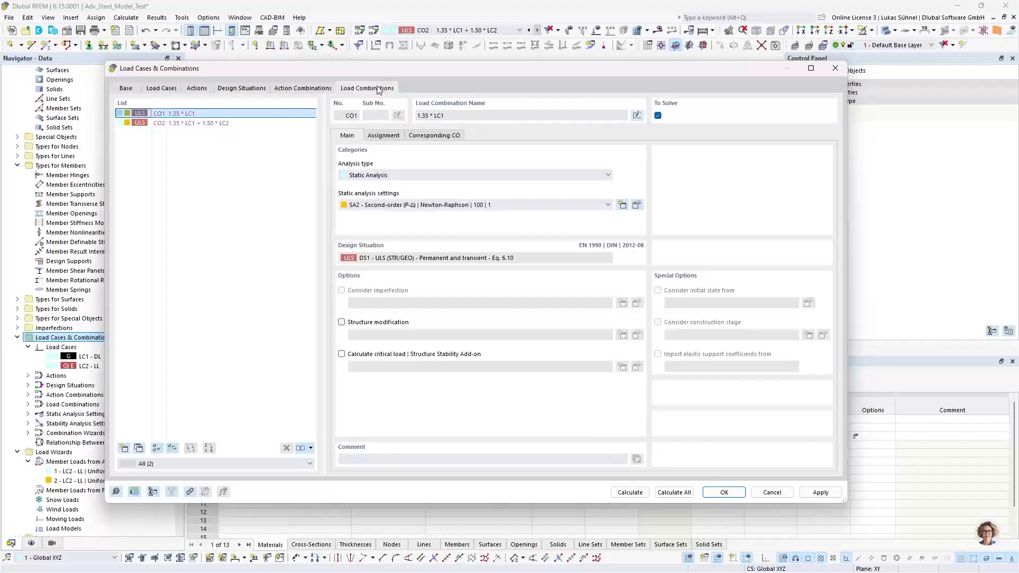
{"action": "left_click", "coordinate": [383, 135]}
{"action": "left_click", "coordinate": [345, 136]}
{"action": "left_click", "coordinate": [725, 492]}
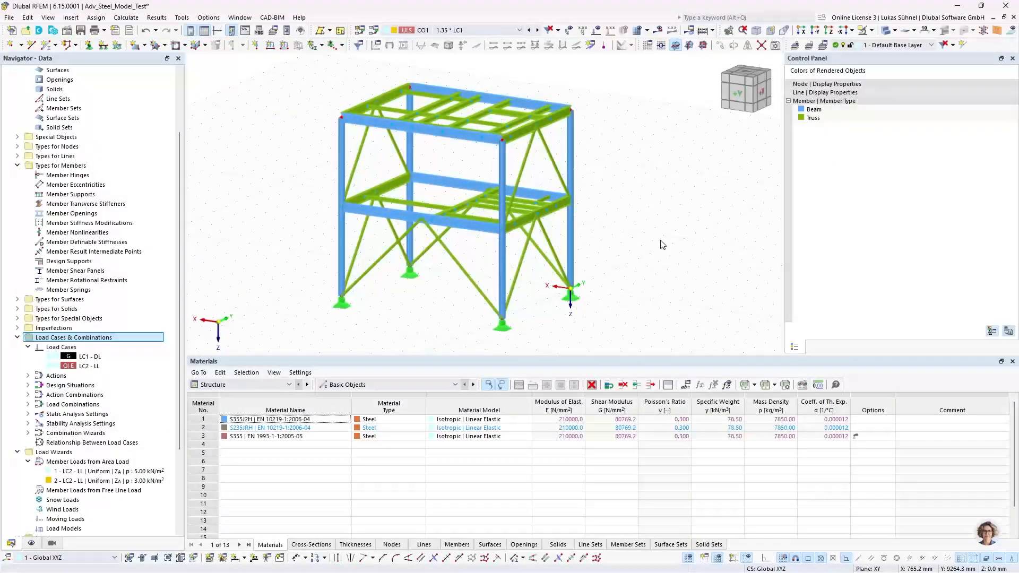
Step: Switch to the presentation slide on methods for stability analysis
{"action": "scroll", "coordinate": [662, 244], "scroll_direction": "up", "scroll_amount": 2}
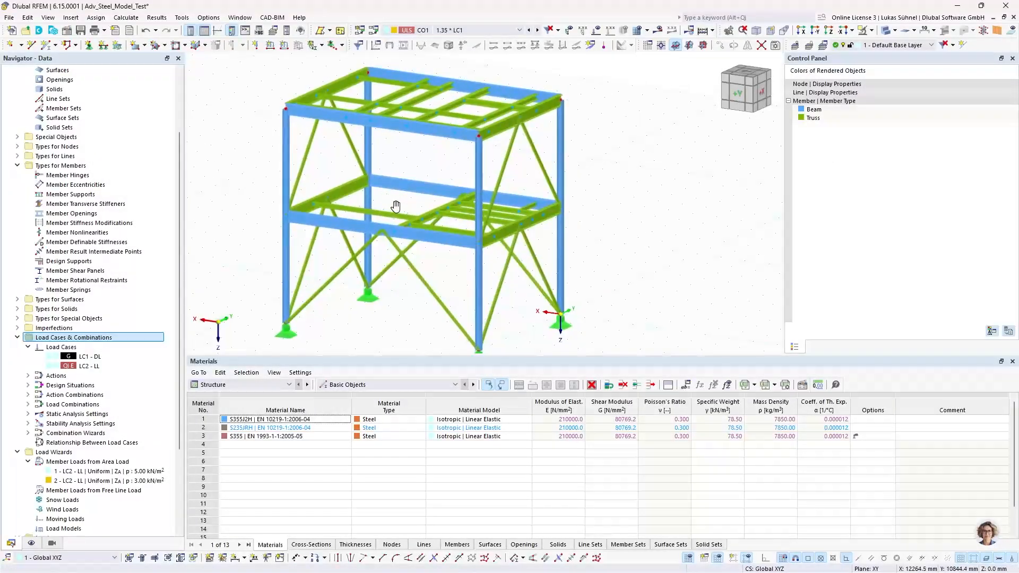
{"action": "middle_click_drag", "start_coordinate": [395, 206], "coordinate": [448, 200]}
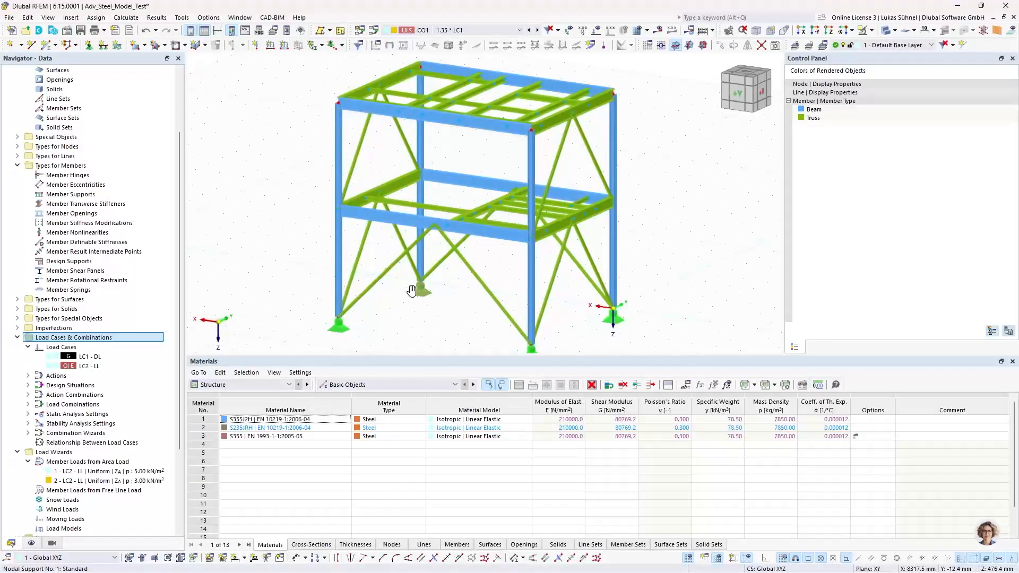
{"action": "scroll", "coordinate": [412, 291], "scroll_direction": "down", "scroll_amount": 3}
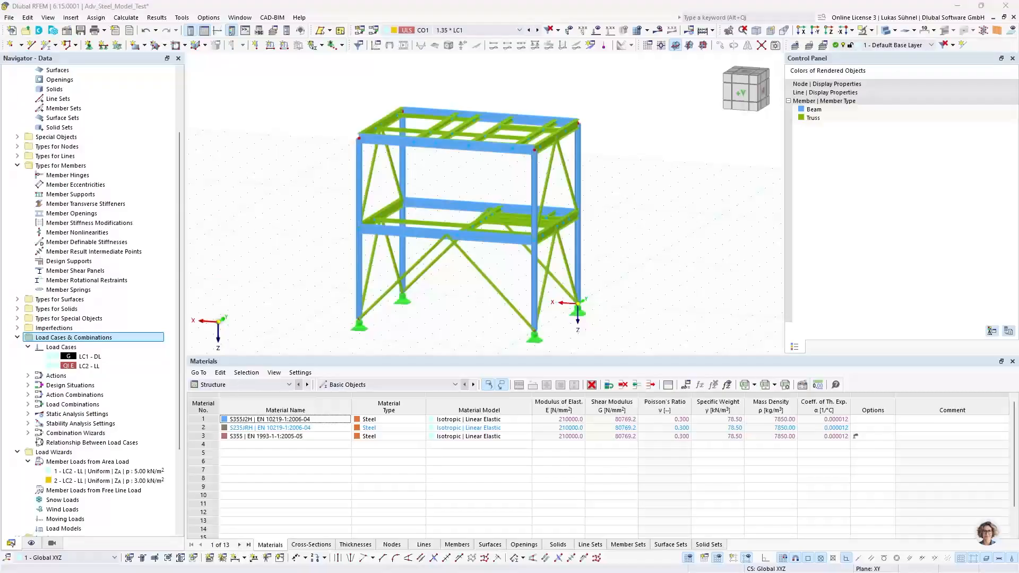
{"action": "key", "text": "alt+Tab"}
{"action": "left_click", "coordinate": [538, 300]}
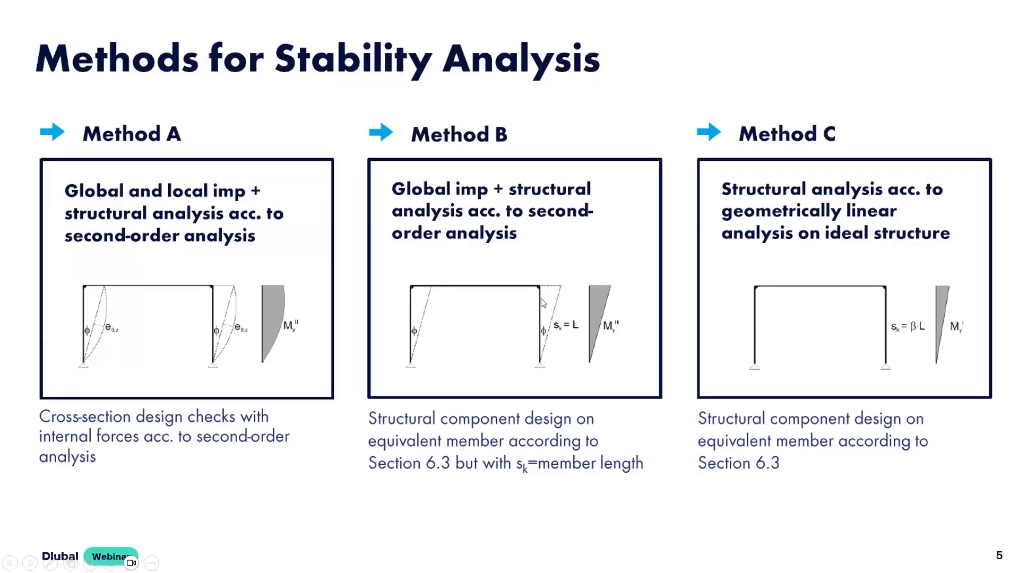
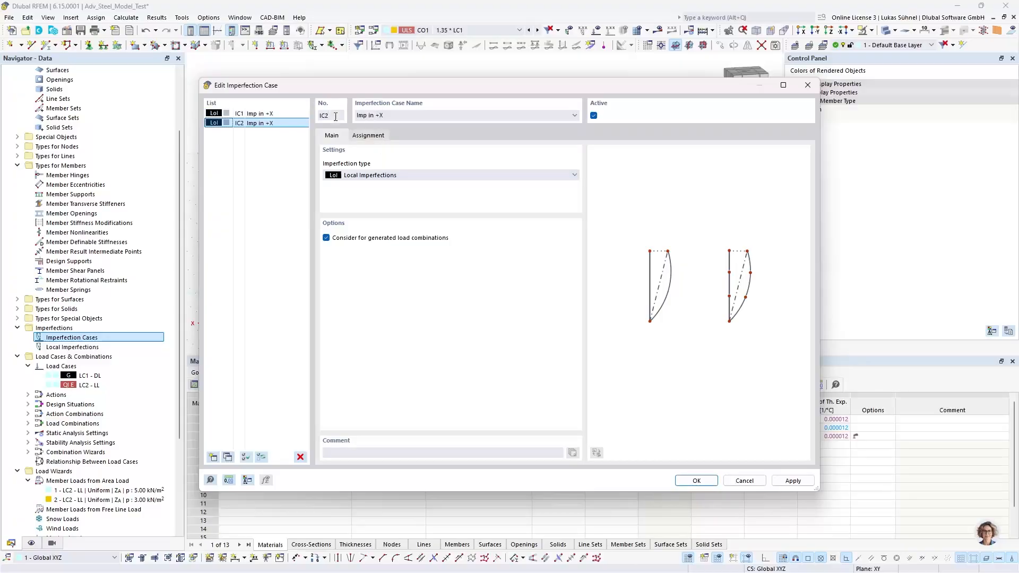
Step: Rename imperfection case IC2 as "Imp in +Y" and accept the imperfection cases
{"action": "left_click", "coordinate": [381, 115]}
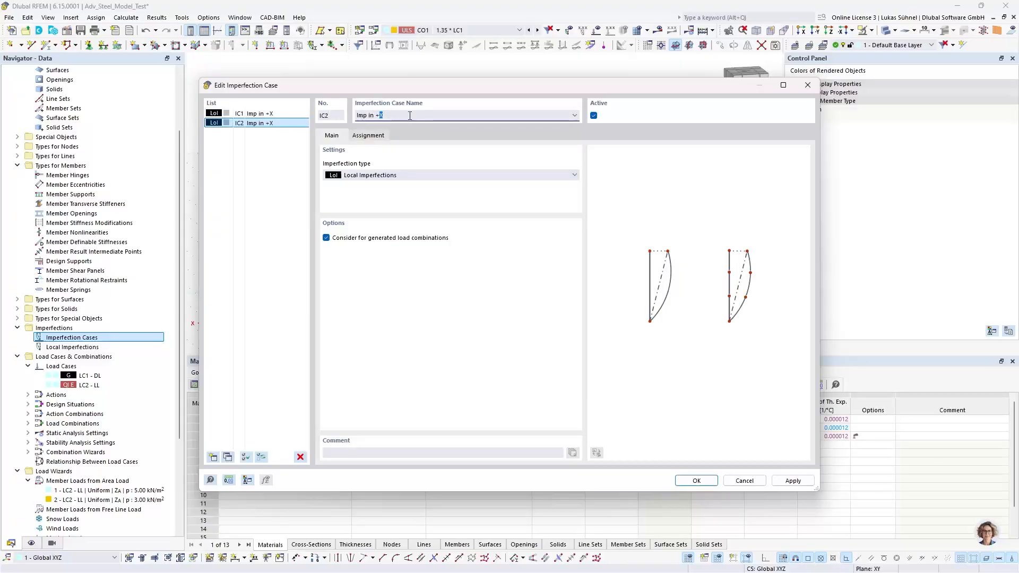
{"action": "key", "text": "BackSpace"}
{"action": "type", "text": "Y"}
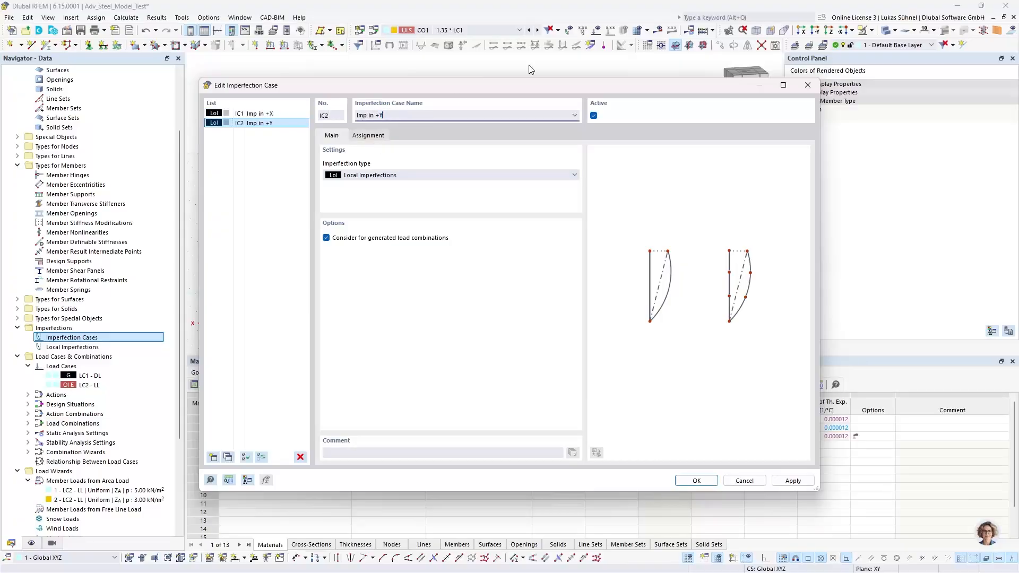
{"action": "left_click", "coordinate": [696, 480]}
Step: Start a new member imperfection in case IC1 with type Initial Sway and definition type EN 1993-1-1
{"action": "left_click", "coordinate": [28, 338]}
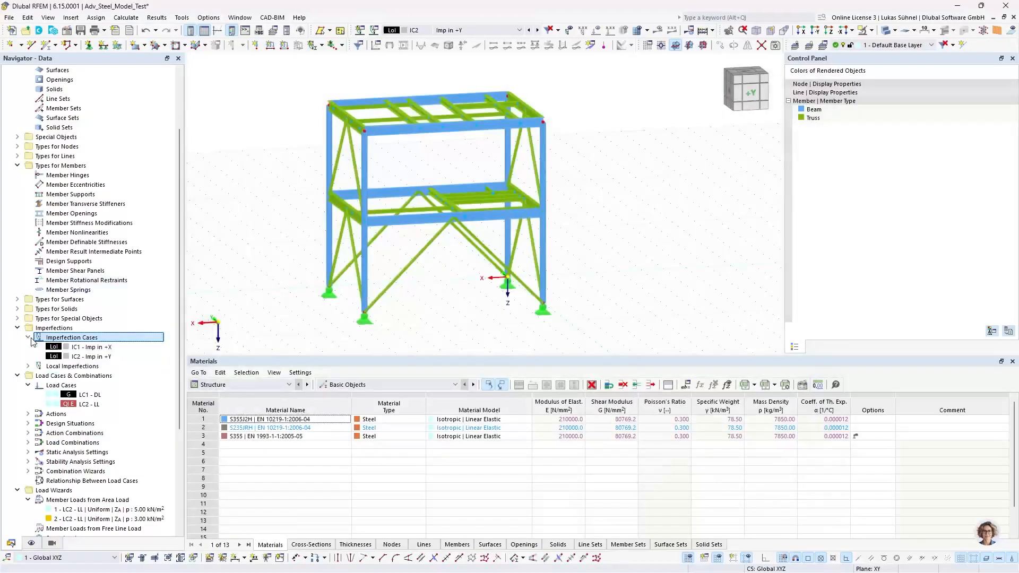
{"action": "left_click", "coordinate": [25, 367]}
{"action": "left_click", "coordinate": [27, 366]}
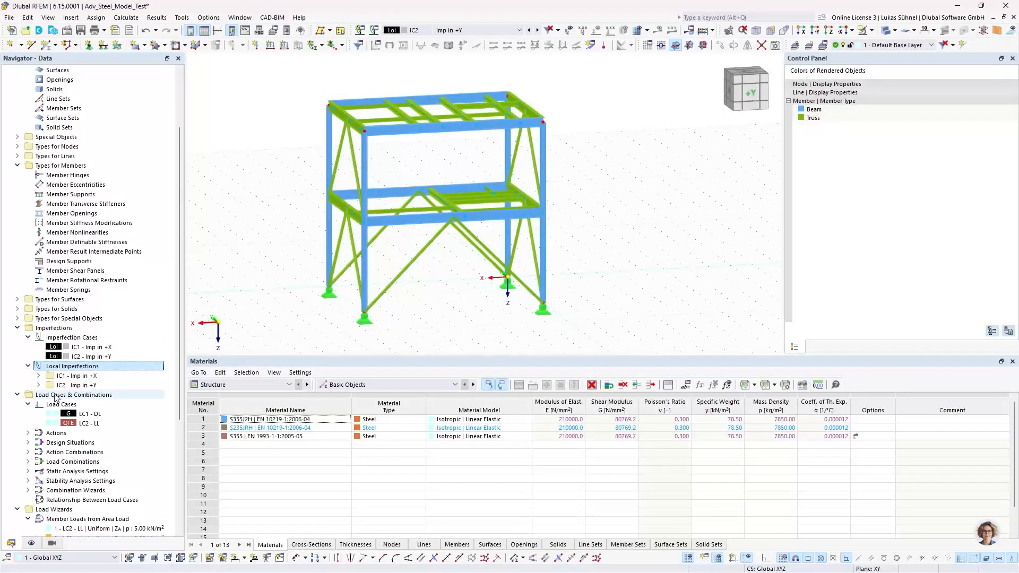
{"action": "left_click", "coordinate": [38, 375]}
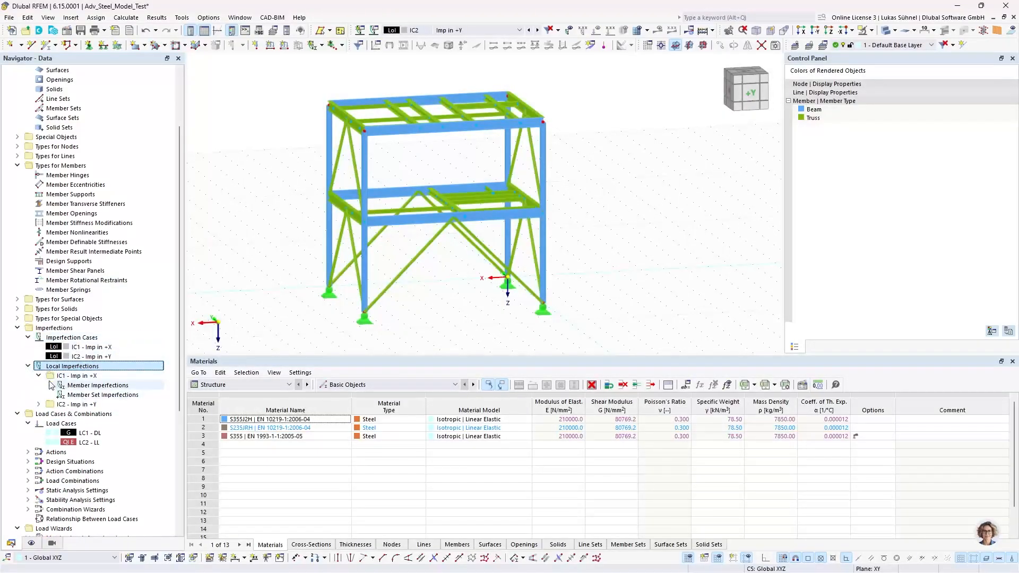
{"action": "right_click", "coordinate": [78, 386]}
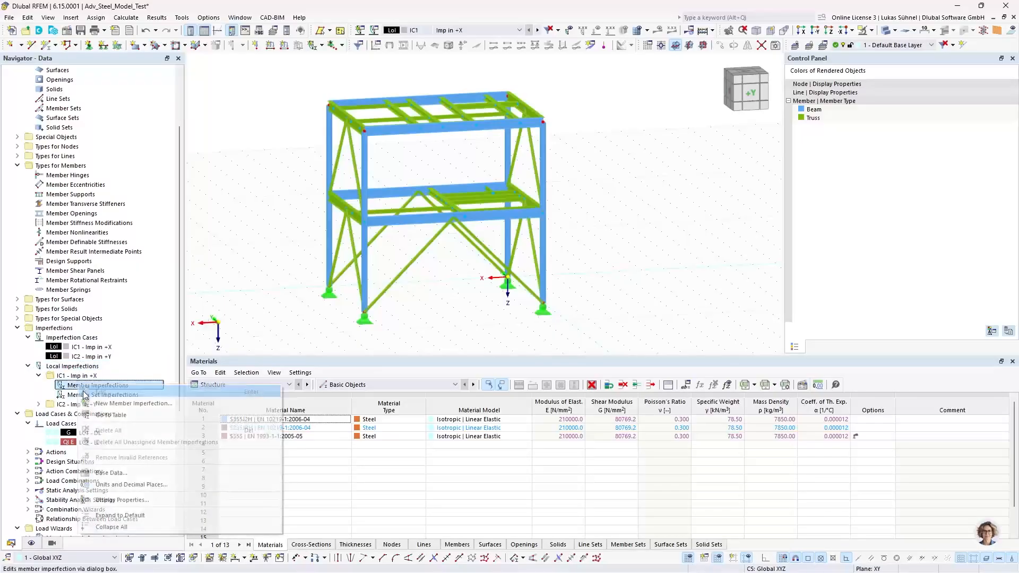
{"action": "left_click", "coordinate": [298, 88]}
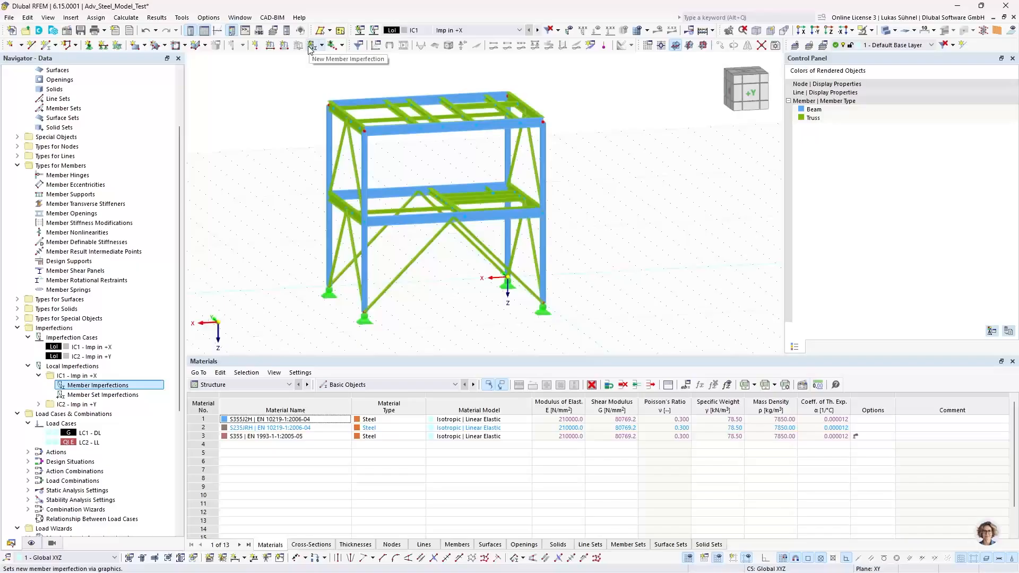
{"action": "left_click", "coordinate": [309, 47]}
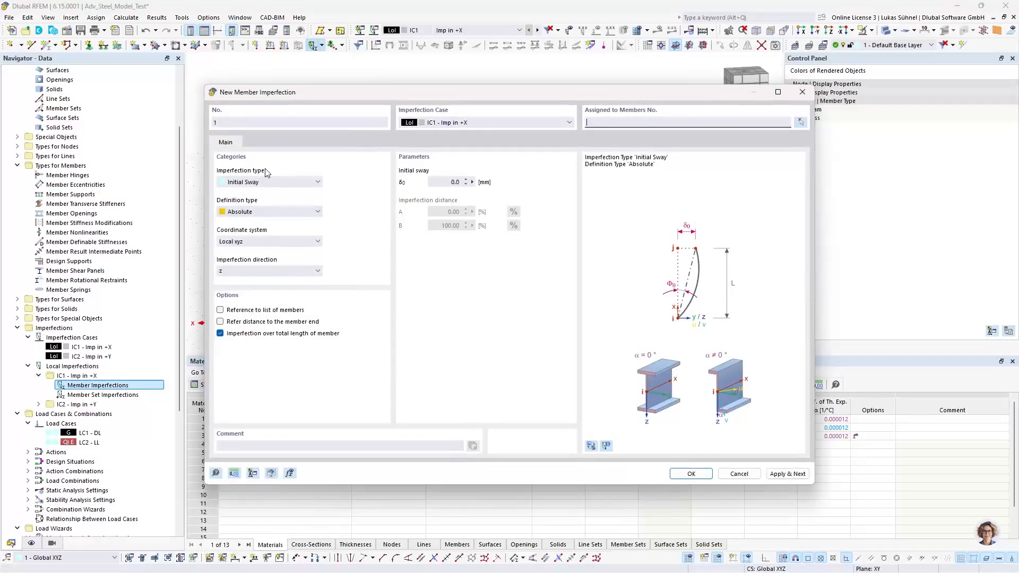
{"action": "left_click", "coordinate": [295, 182]}
{"action": "left_click", "coordinate": [248, 192]}
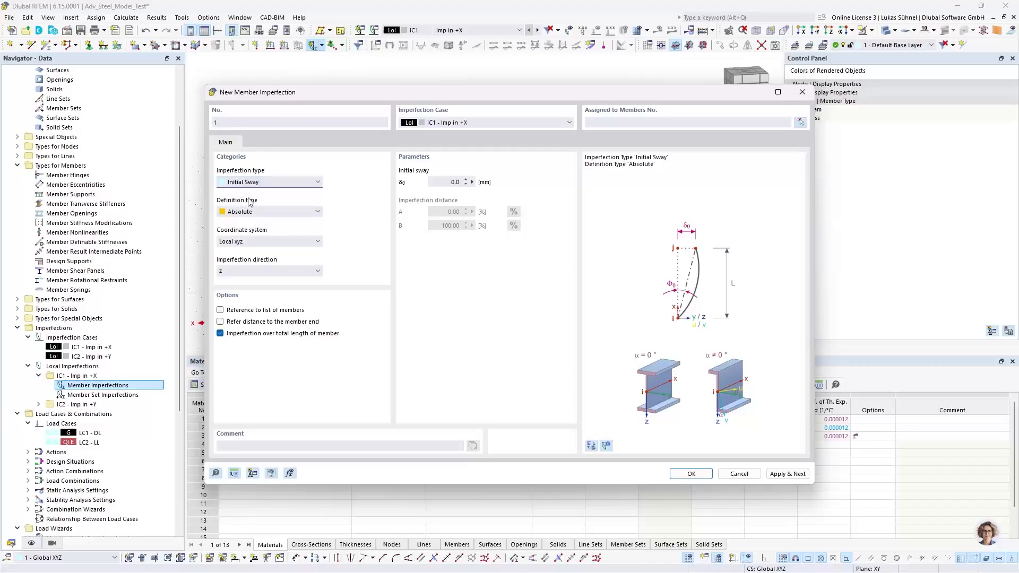
{"action": "left_click", "coordinate": [247, 212]}
{"action": "left_click", "coordinate": [248, 315]}
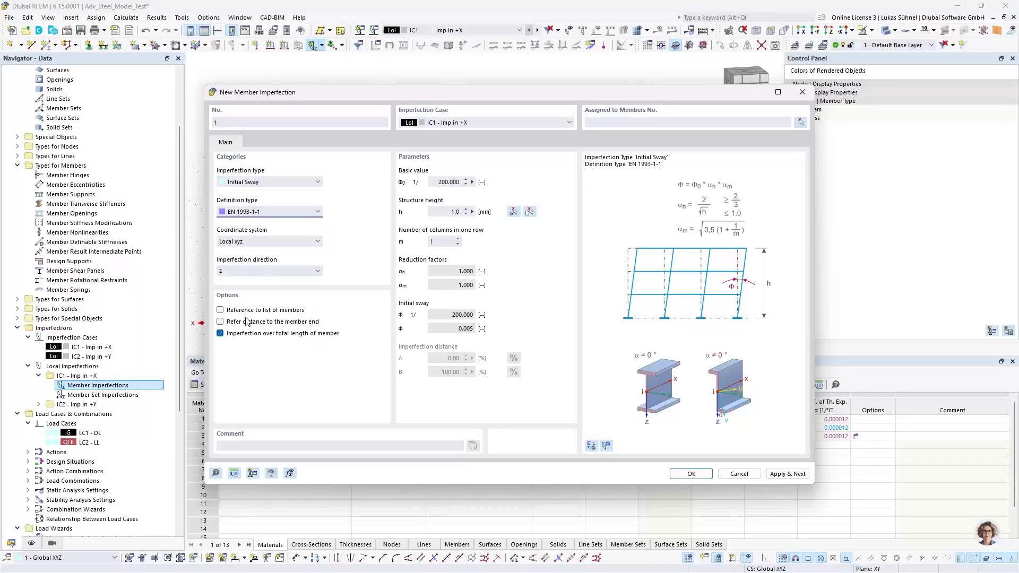
Step: Set the initial sway's structure height to 8000 mm and the number of columns in one row to 2
{"action": "left_click", "coordinate": [438, 182]}
{"action": "key", "text": "Tab"}
{"action": "type", "text": "8000"}
{"action": "left_click", "coordinate": [457, 239]}
{"action": "left_click", "coordinate": [447, 314]}
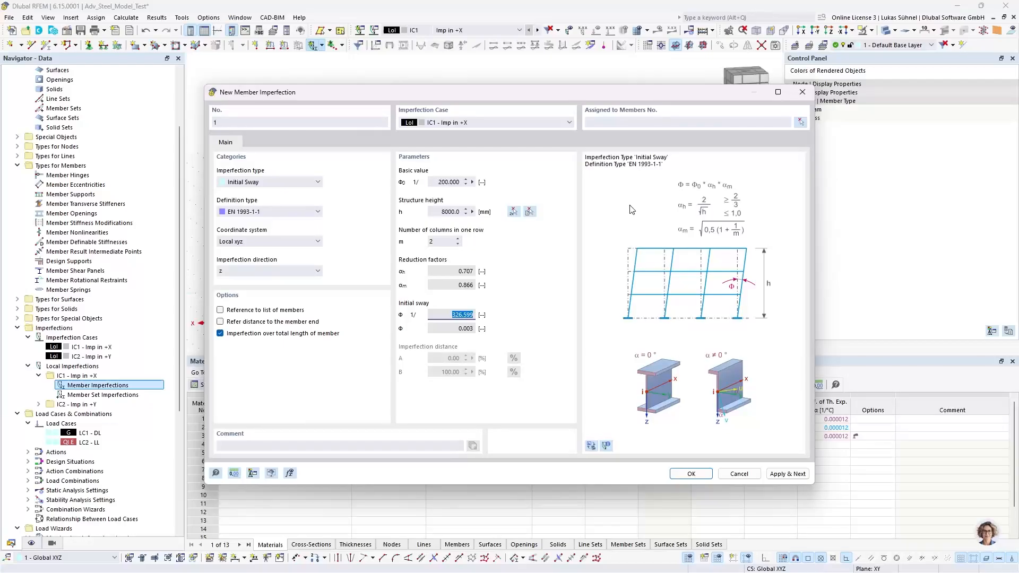
Step: Assign the member imperfection to the four columns, members 11 and 14-16, and set its imperfection direction to -z
{"action": "left_click", "coordinate": [803, 124]}
{"action": "left_click", "coordinate": [364, 255]}
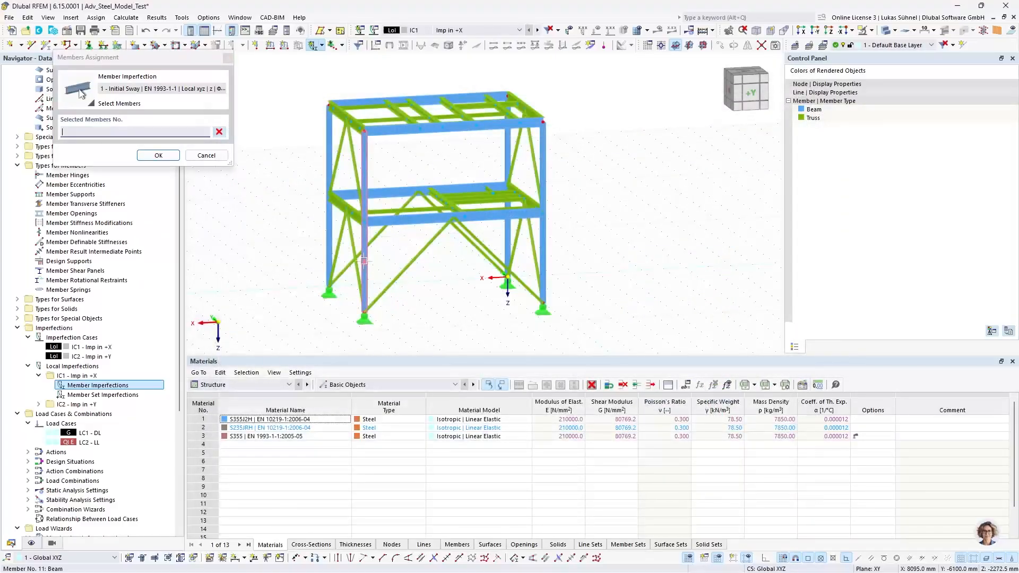
{"action": "left_click", "coordinate": [328, 171]}
{"action": "left_click", "coordinate": [507, 146]}
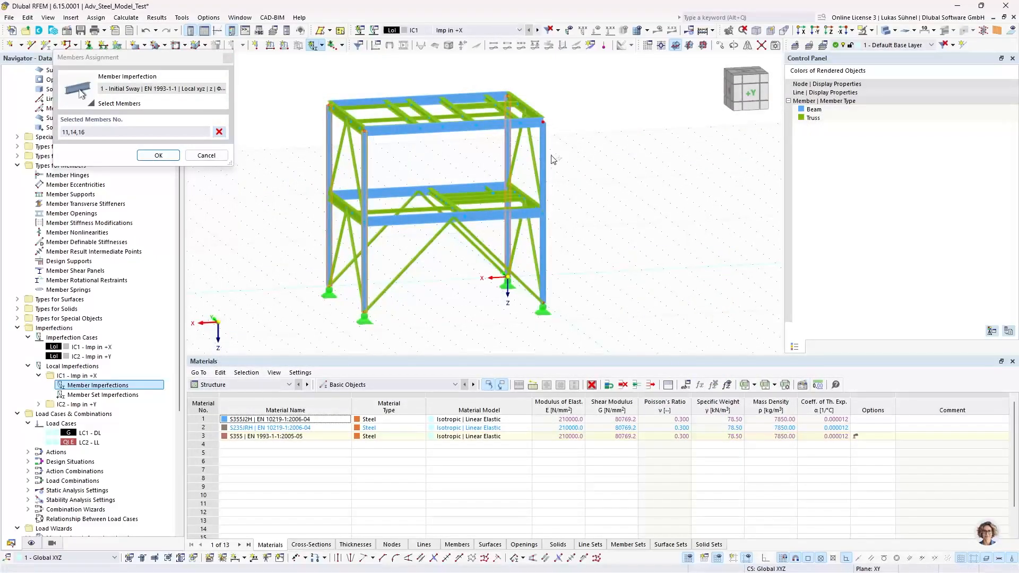
{"action": "left_click", "coordinate": [158, 155]}
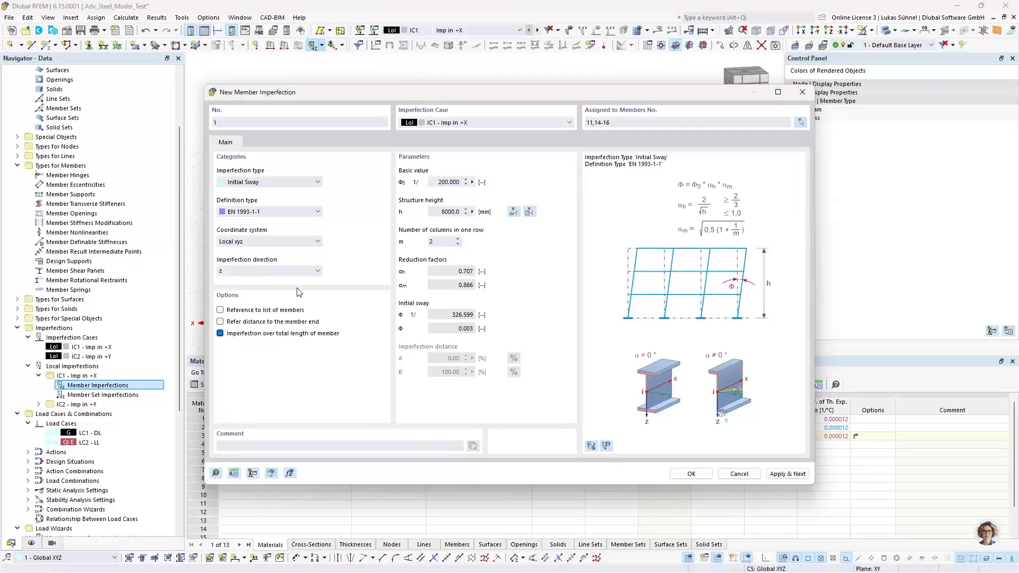
{"action": "left_click", "coordinate": [260, 273]}
{"action": "left_click", "coordinate": [237, 293]}
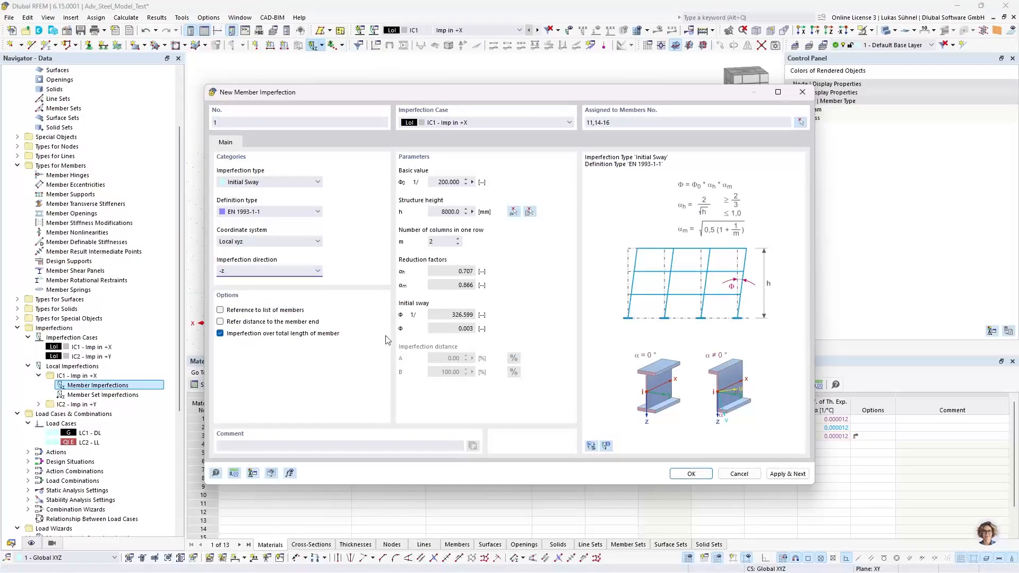
Step: Accept the new member imperfection in IC1 and display the imperfections on the frame model
{"action": "left_click", "coordinate": [687, 474]}
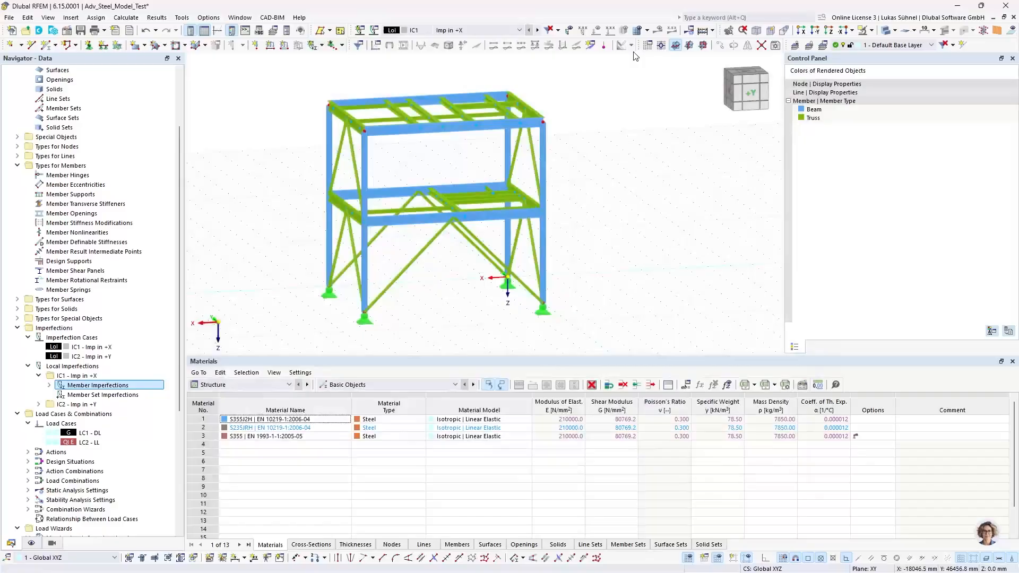
{"action": "left_click", "coordinate": [568, 31]}
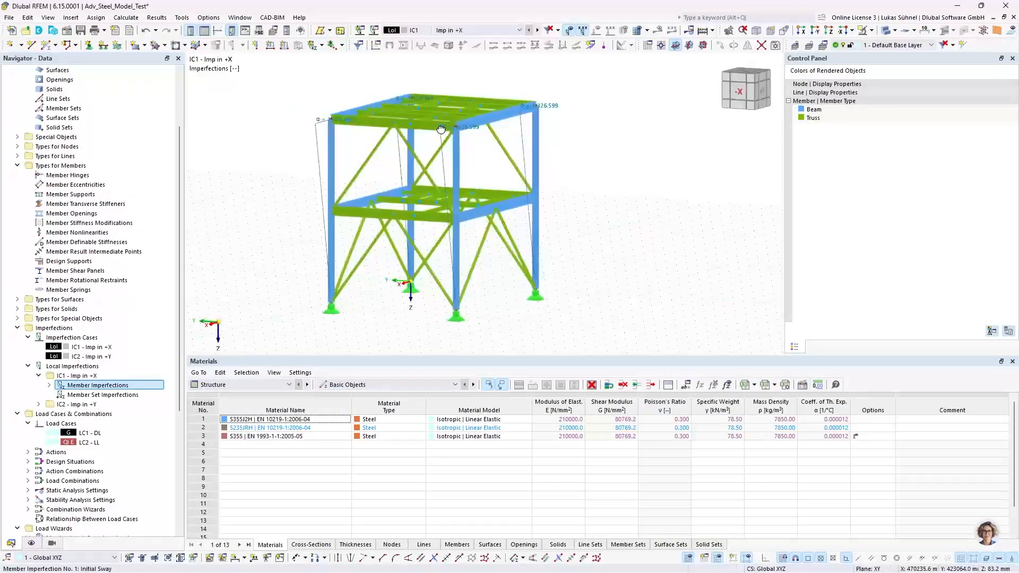
{"action": "middle_click_drag", "start_coordinate": [691, 128], "coordinate": [698, 139], "text": "ctrl"}
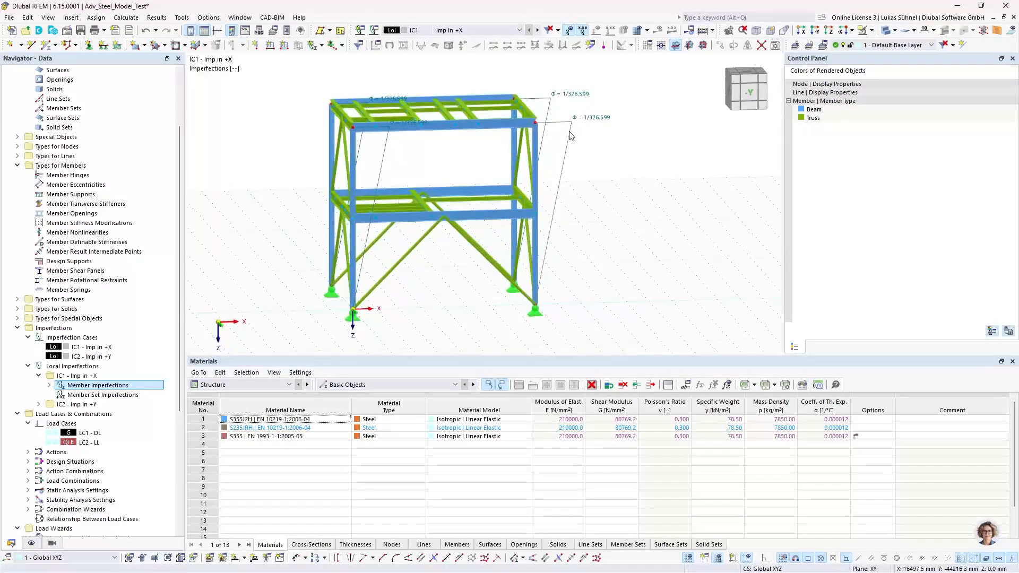
{"action": "mouse_move", "coordinate": [569, 136]}
{"action": "middle_mouse_down", "text": "ctrl"}
{"action": "mouse_move", "coordinate": [567, 156]}
{"action": "mouse_move", "coordinate": [559, 148]}
{"action": "mouse_move", "coordinate": [571, 144]}
{"action": "middle_mouse_up", "text": "ctrl"}
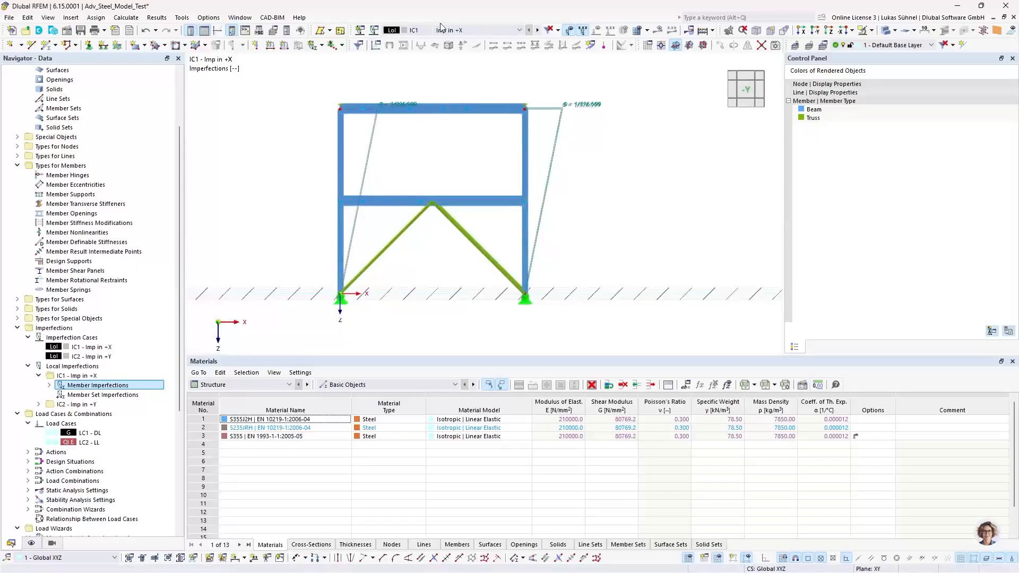
{"action": "middle_click_drag", "start_coordinate": [375, 193], "coordinate": [361, 215], "text": "ctrl"}
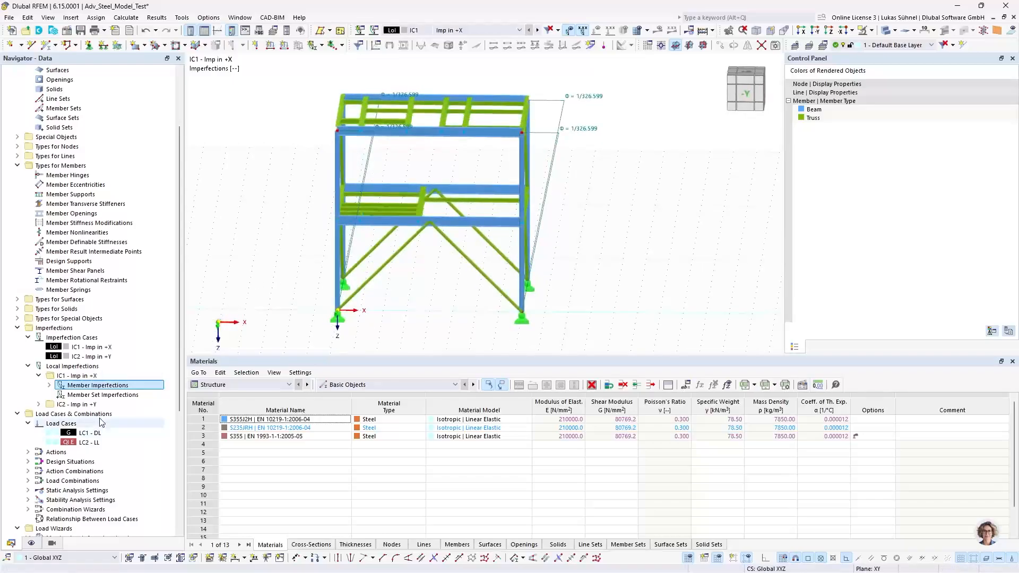
Step: Start a new member imperfection in case IC2 with type Initial Sway, definition type EN 1993-1-1 and imperfection direction -y
{"action": "left_click", "coordinate": [80, 357]}
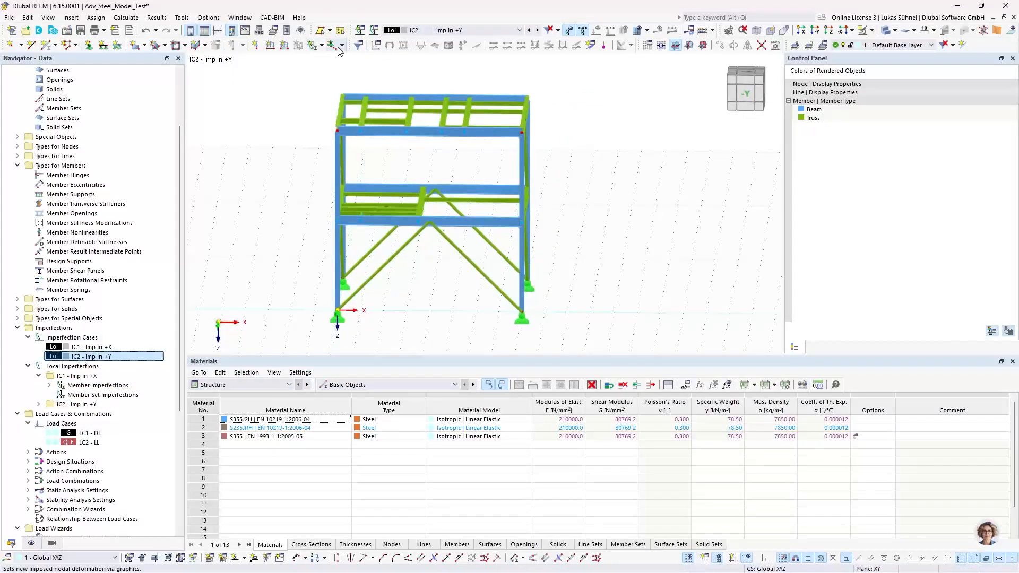
{"action": "left_click", "coordinate": [313, 46]}
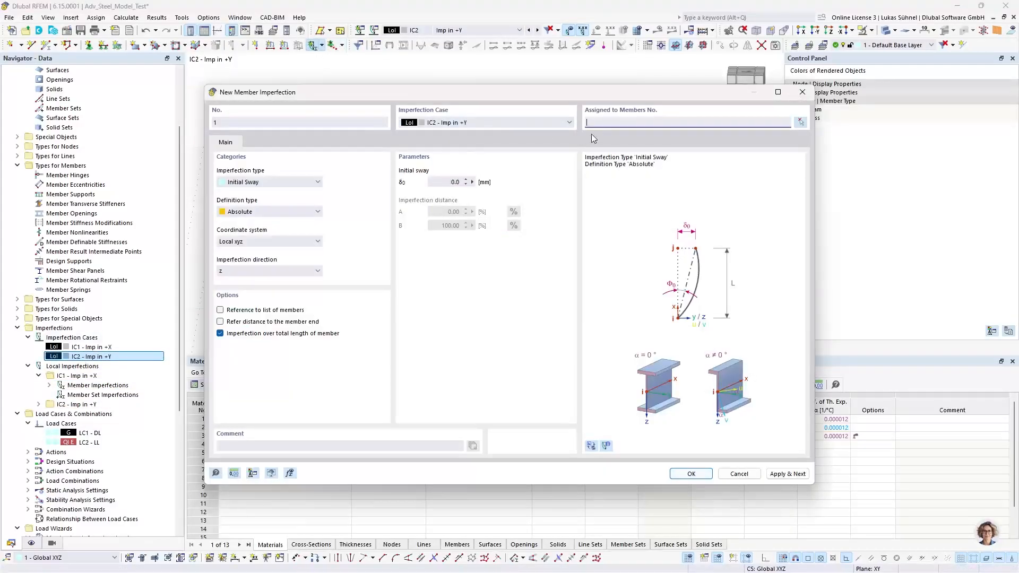
{"action": "left_click", "coordinate": [256, 182]}
{"action": "left_click", "coordinate": [252, 189]}
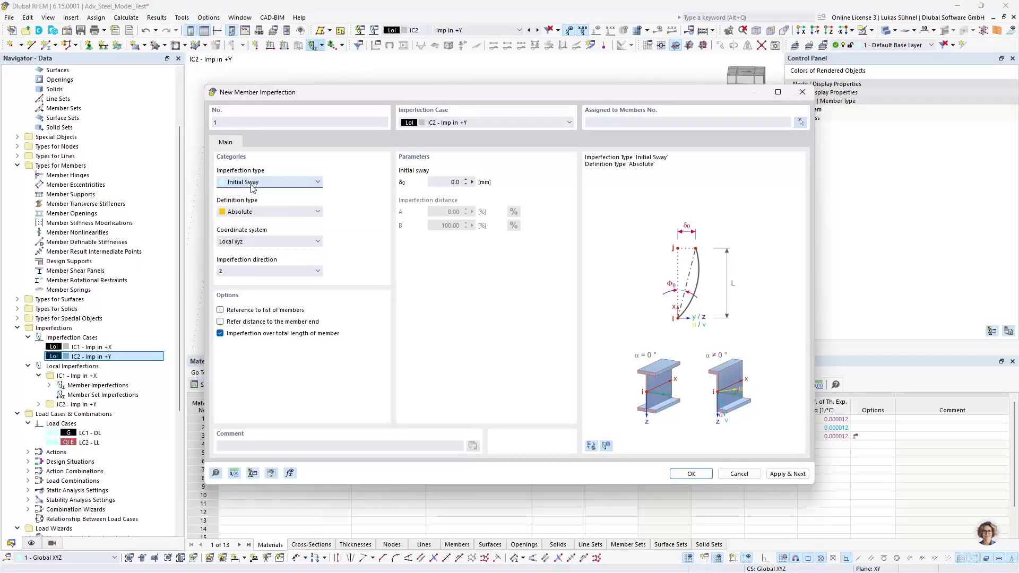
{"action": "left_click", "coordinate": [245, 212]}
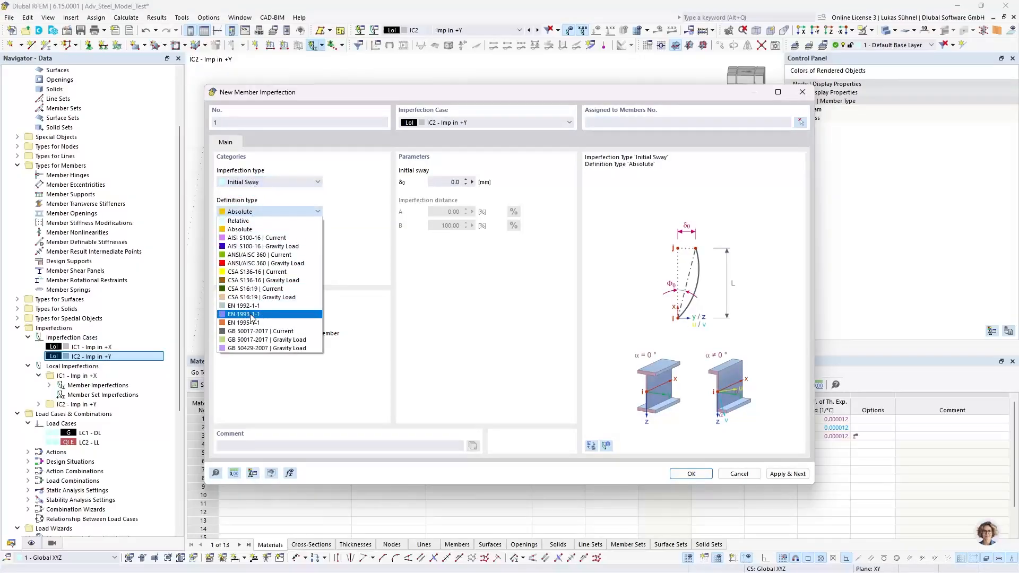
{"action": "left_click", "coordinate": [250, 311]}
{"action": "left_click", "coordinate": [246, 275]}
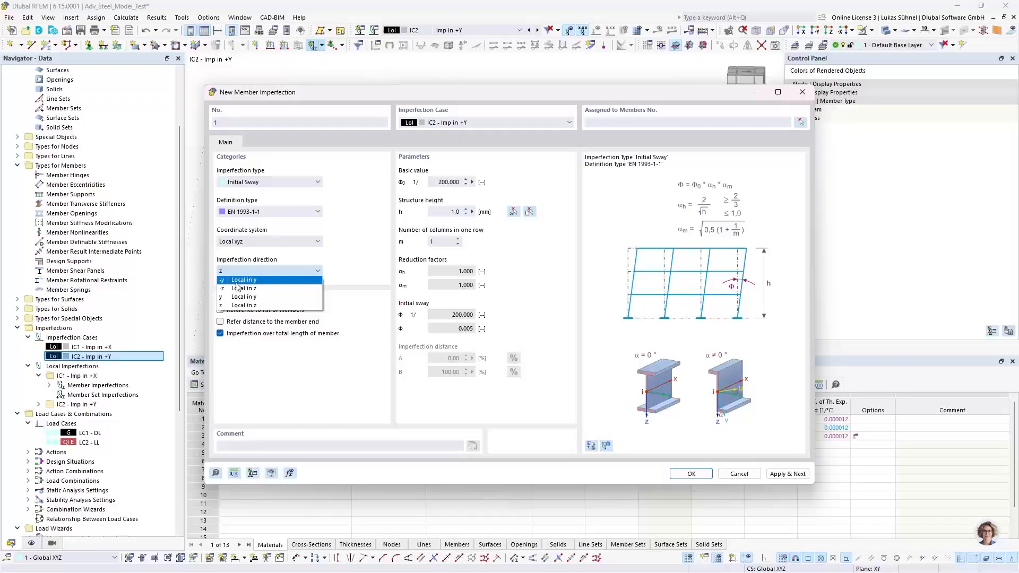
{"action": "left_click", "coordinate": [262, 281]}
Step: Set the IC2 imperfection's structure height to 8000 mm and the number of columns in one row to 2
{"action": "left_click", "coordinate": [442, 212]}
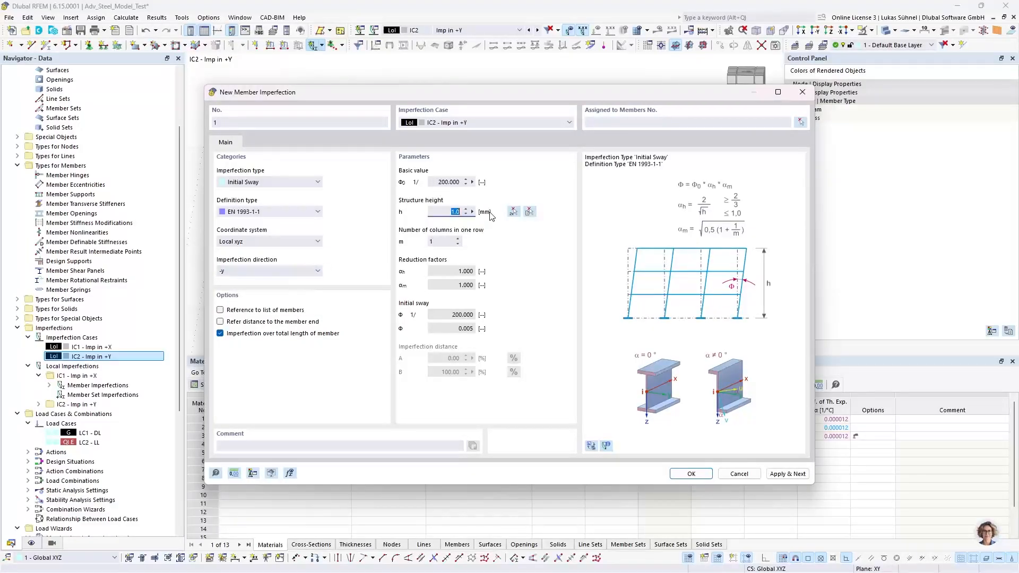
{"action": "type", "text": "8000"}
{"action": "left_click", "coordinate": [438, 242]}
{"action": "type", "text": "2"}
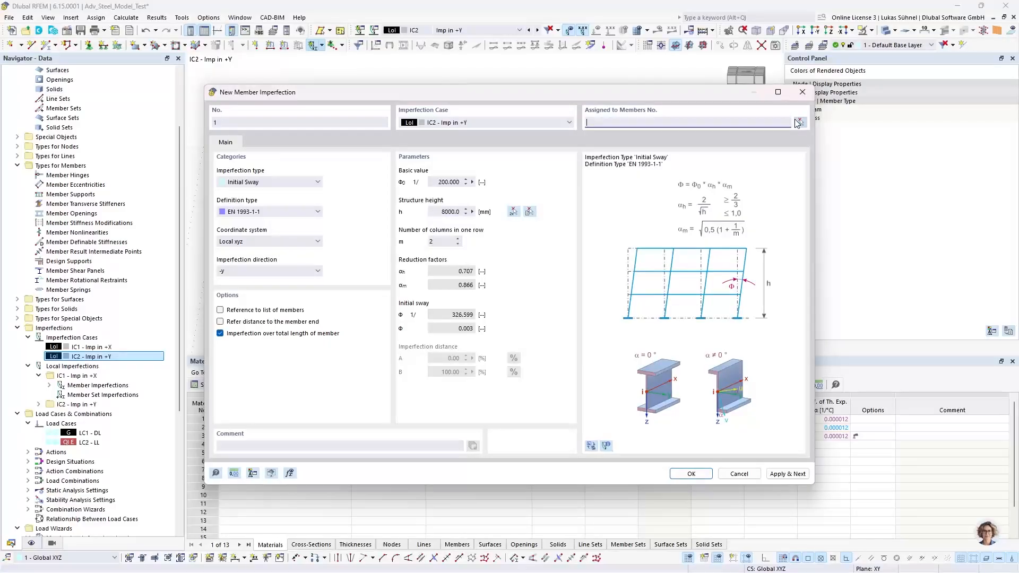
Step: Assign the IC2 member imperfection to the four columns, members 11 and 14-16, and accept it
{"action": "left_click", "coordinate": [798, 122]}
{"action": "left_click", "coordinate": [542, 168]}
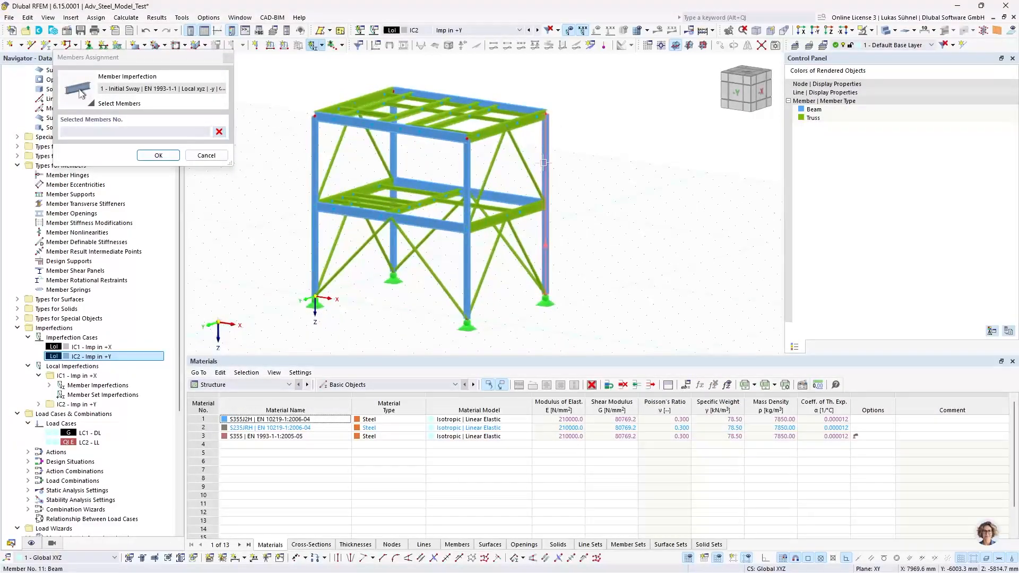
{"action": "left_click", "coordinate": [466, 165]}
{"action": "left_click", "coordinate": [395, 150]}
{"action": "left_click", "coordinate": [316, 242]}
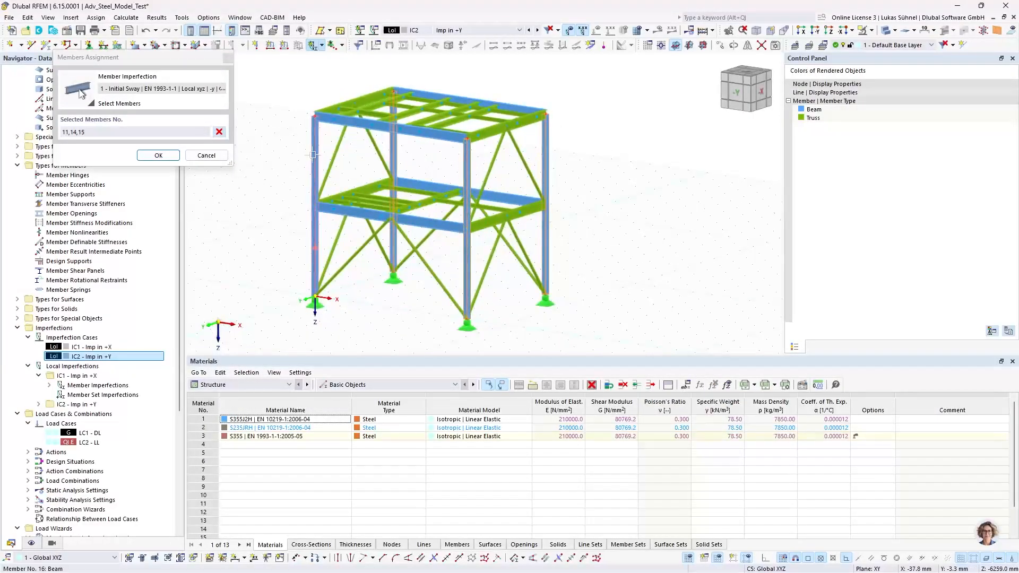
{"action": "left_click", "coordinate": [158, 155]}
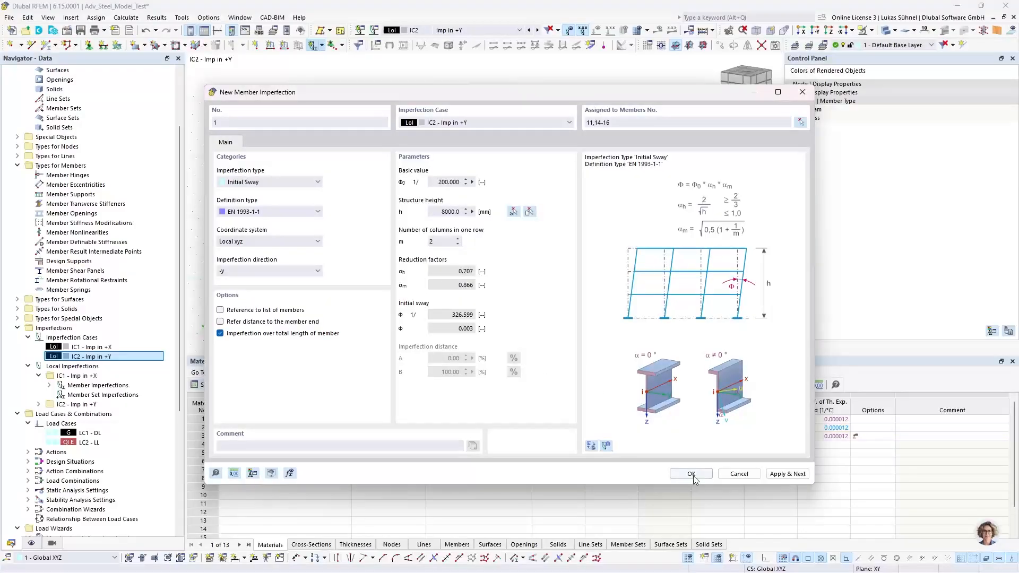
{"action": "key", "text": "Return"}
{"action": "middle_click_drag", "start_coordinate": [271, 212], "coordinate": [130, 204], "text": "ctrl"}
{"action": "middle_click_drag", "start_coordinate": [341, 166], "coordinate": [596, 200], "text": "ctrl"}
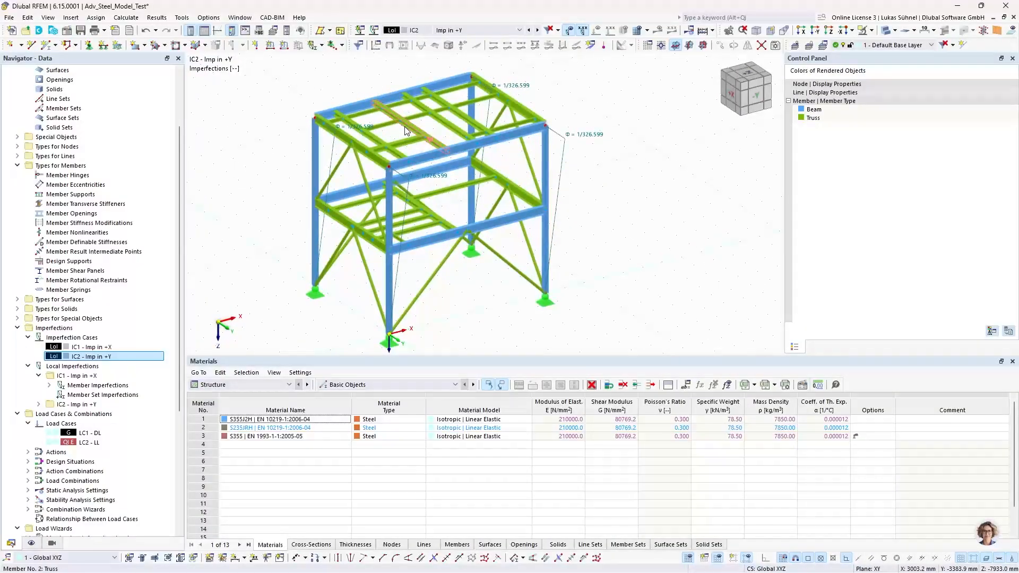
{"action": "middle_click_drag", "start_coordinate": [262, 207], "coordinate": [307, 184], "text": "ctrl"}
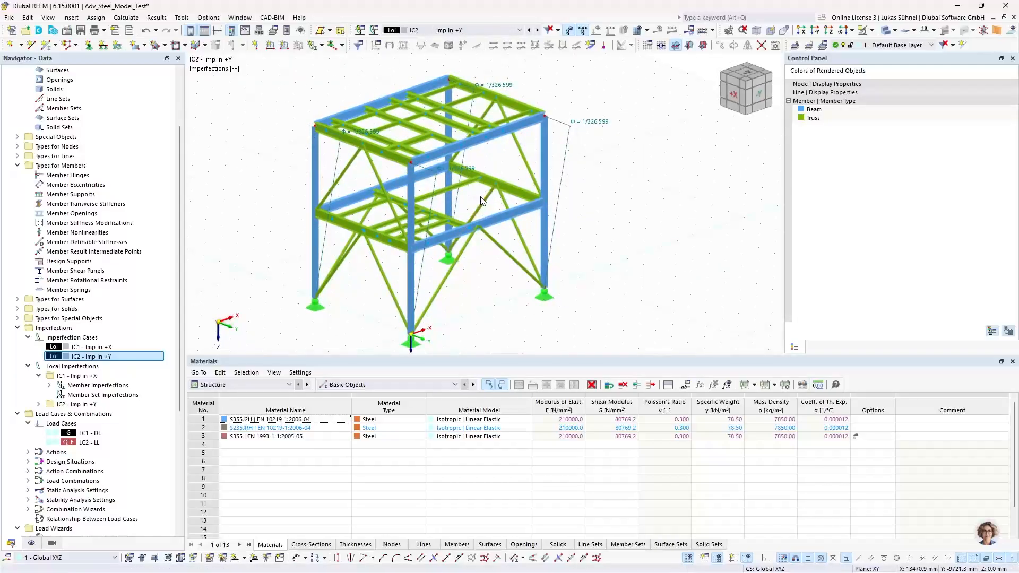
{"action": "middle_click_drag", "start_coordinate": [616, 255], "coordinate": [559, 246], "text": "ctrl"}
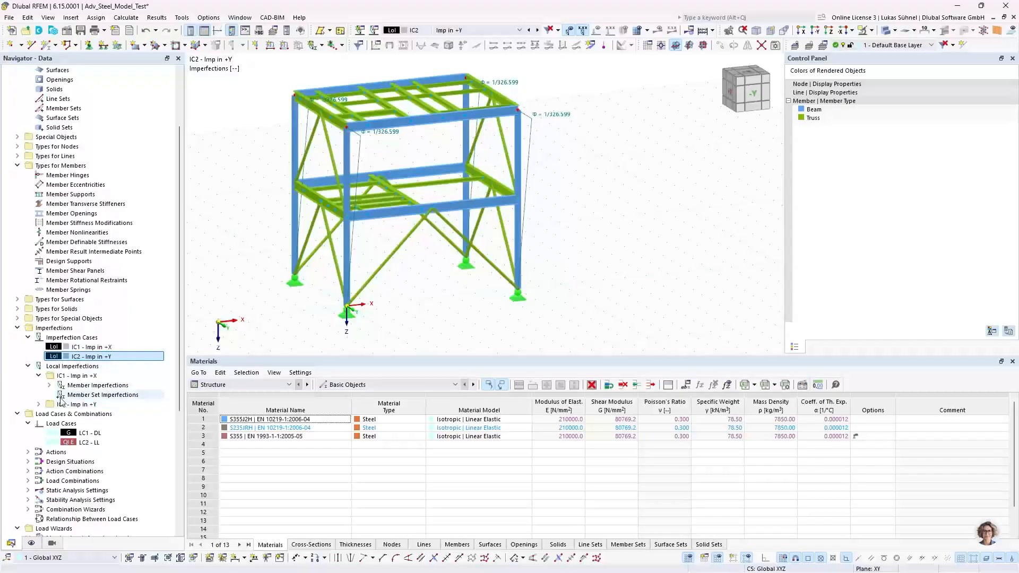
Step: Check which imperfection cases and static analysis settings load combinations CO1 to CO3 use
{"action": "double_click", "coordinate": [67, 414]}
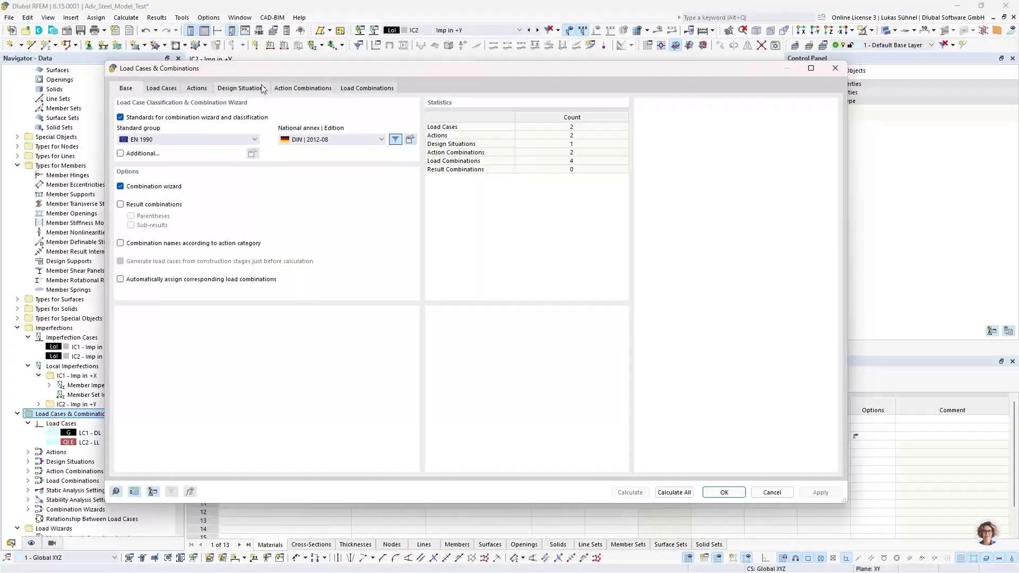
{"action": "left_click", "coordinate": [372, 90]}
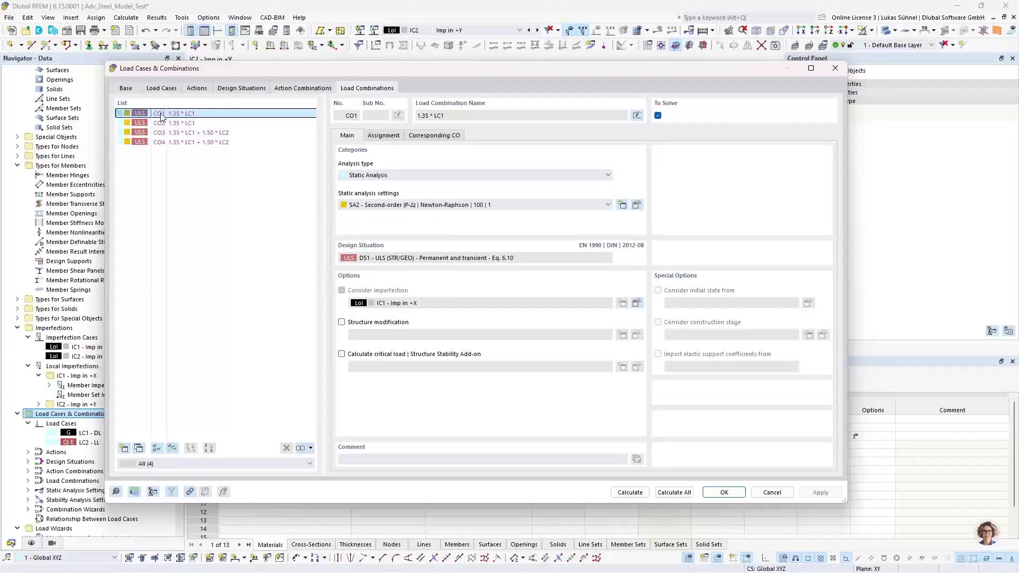
{"action": "left_click", "coordinate": [195, 123]}
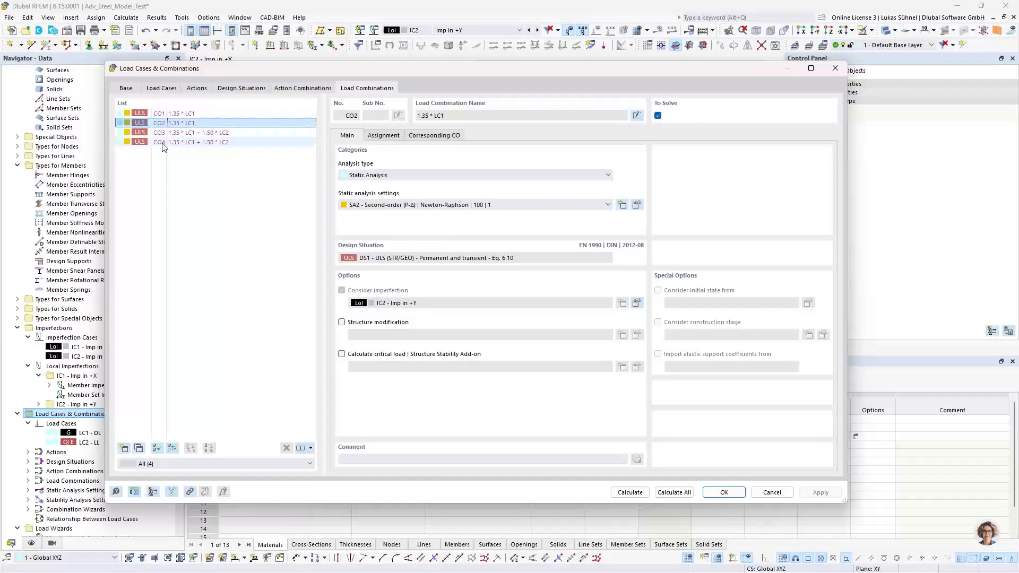
{"action": "left_click", "coordinate": [175, 133]}
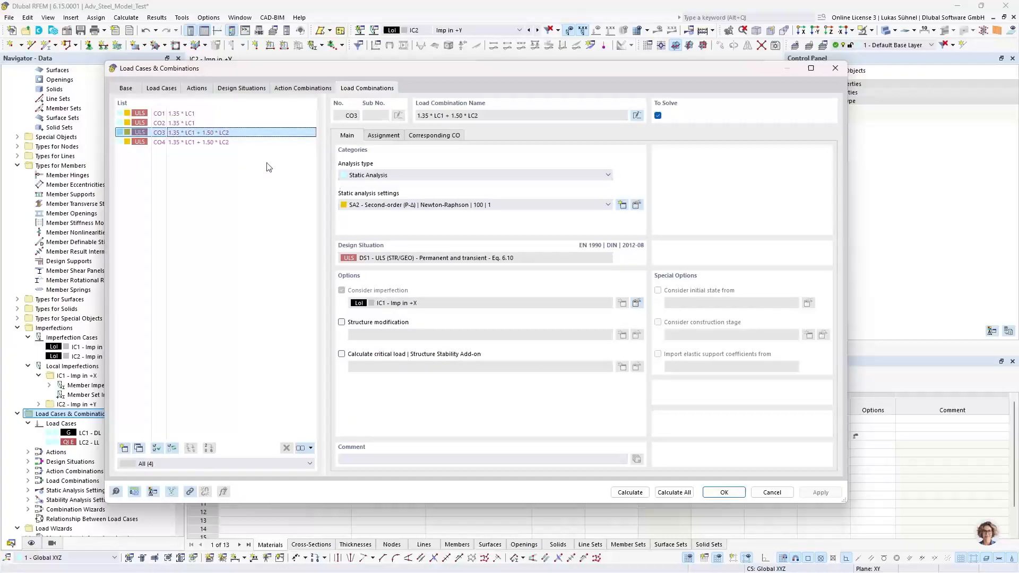
{"action": "left_click", "coordinate": [720, 490]}
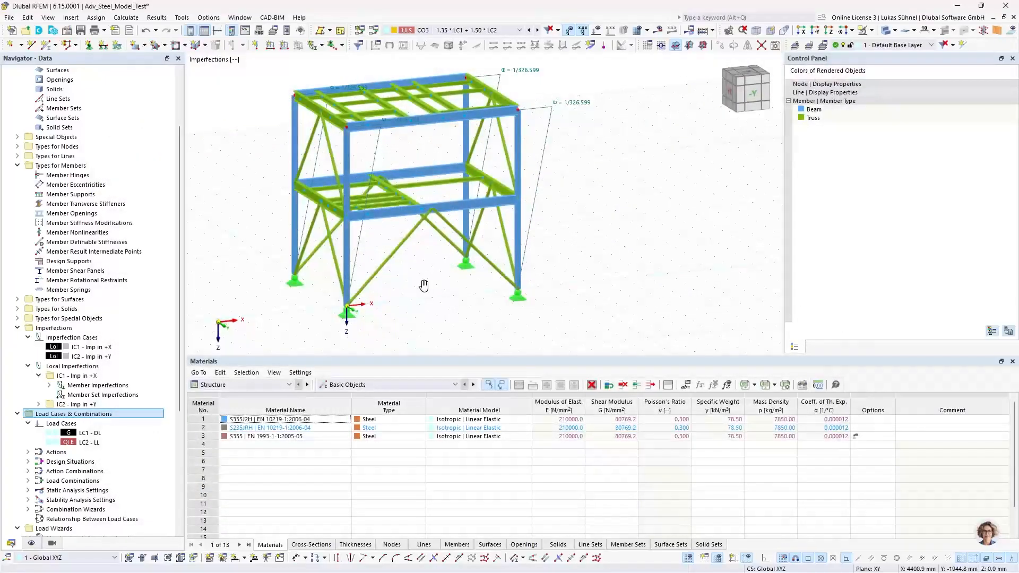
Step: Open column member 16 for editing and show its steel design types
{"action": "mouse_move", "coordinate": [481, 311]}
{"action": "middle_mouse_down", "text": "ctrl"}
{"action": "mouse_move", "coordinate": [378, 308]}
{"action": "mouse_move", "coordinate": [480, 304]}
{"action": "middle_mouse_up", "text": "ctrl"}
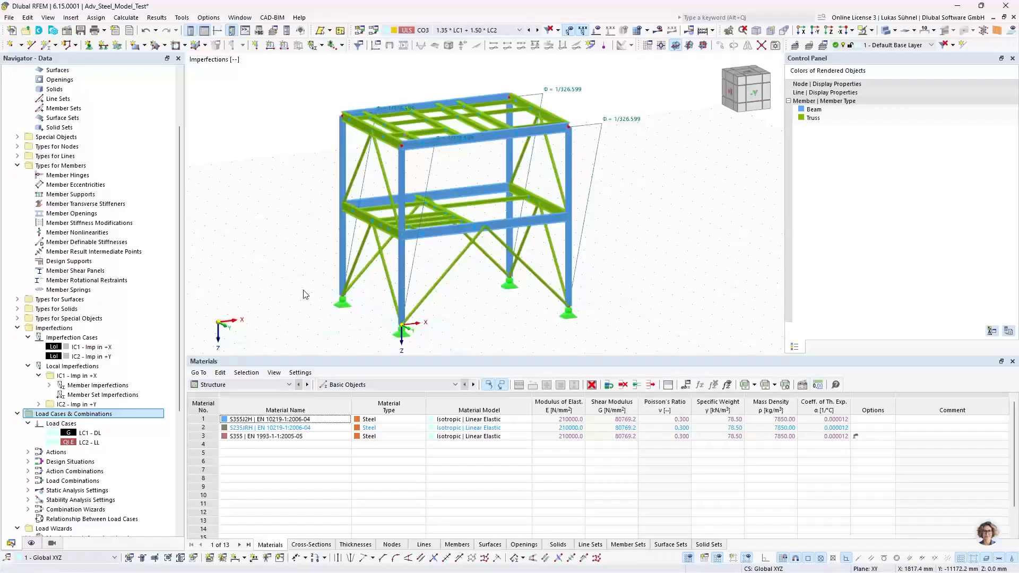
{"action": "middle_click_drag", "start_coordinate": [305, 295], "coordinate": [283, 277], "text": "ctrl"}
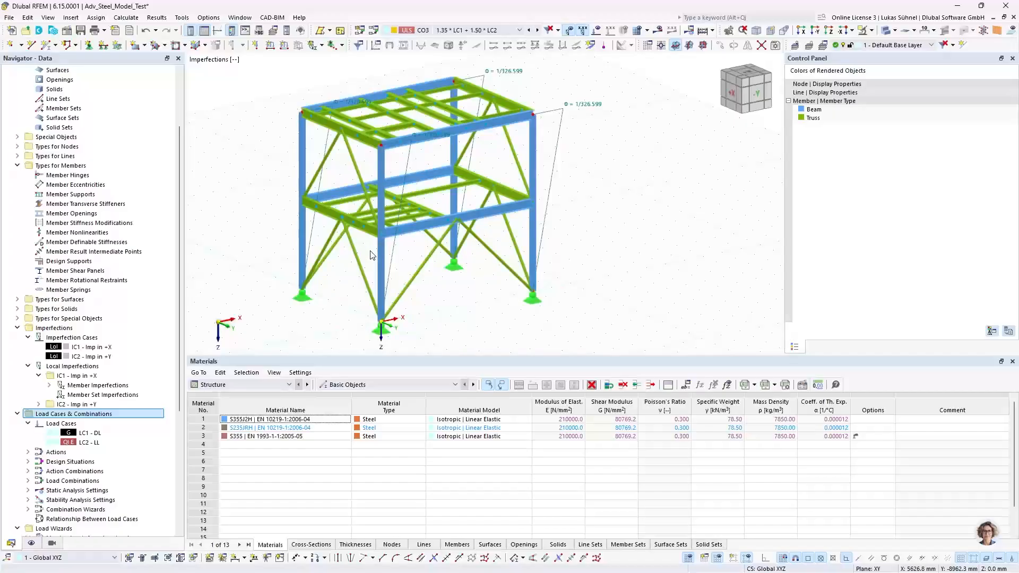
{"action": "mouse_move", "coordinate": [380, 260]}
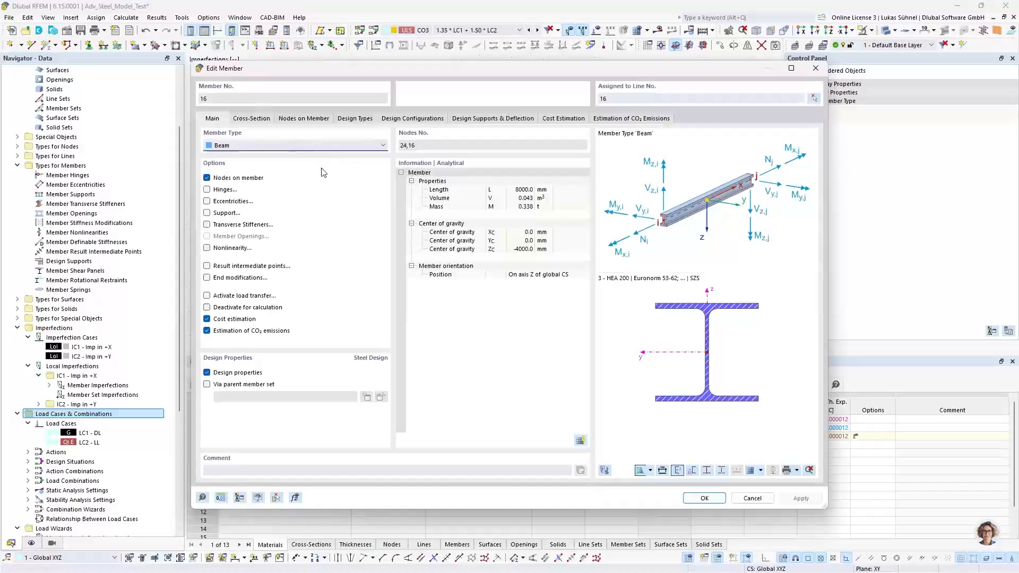
{"action": "left_click", "coordinate": [346, 119]}
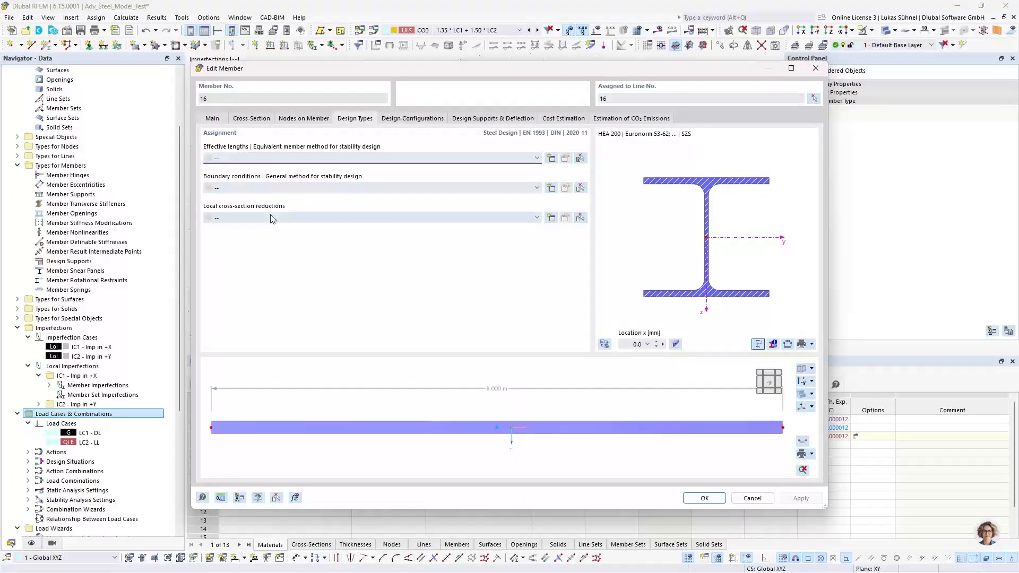
{"action": "left_click", "coordinate": [551, 159]}
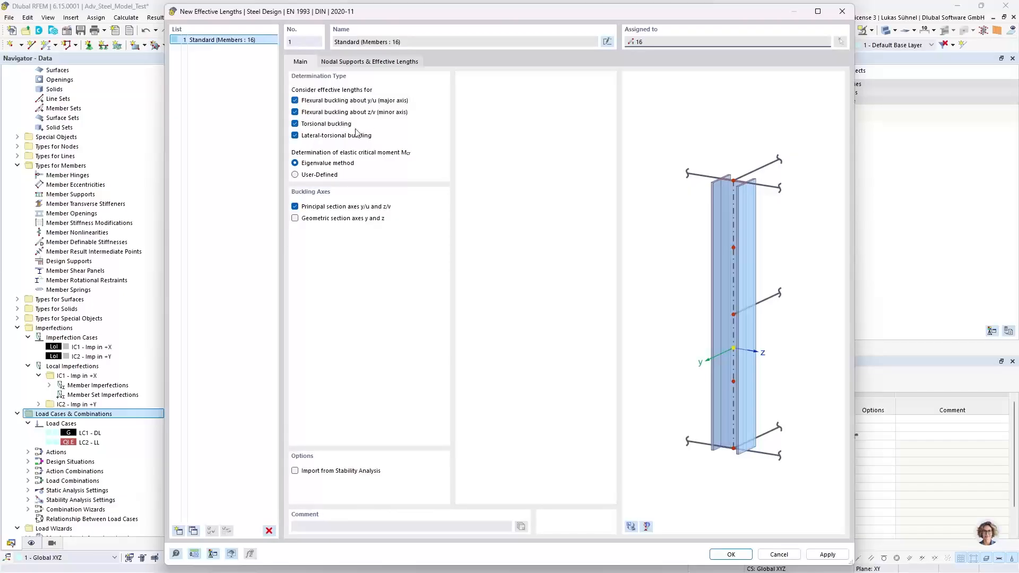
{"action": "left_click", "coordinate": [355, 61]}
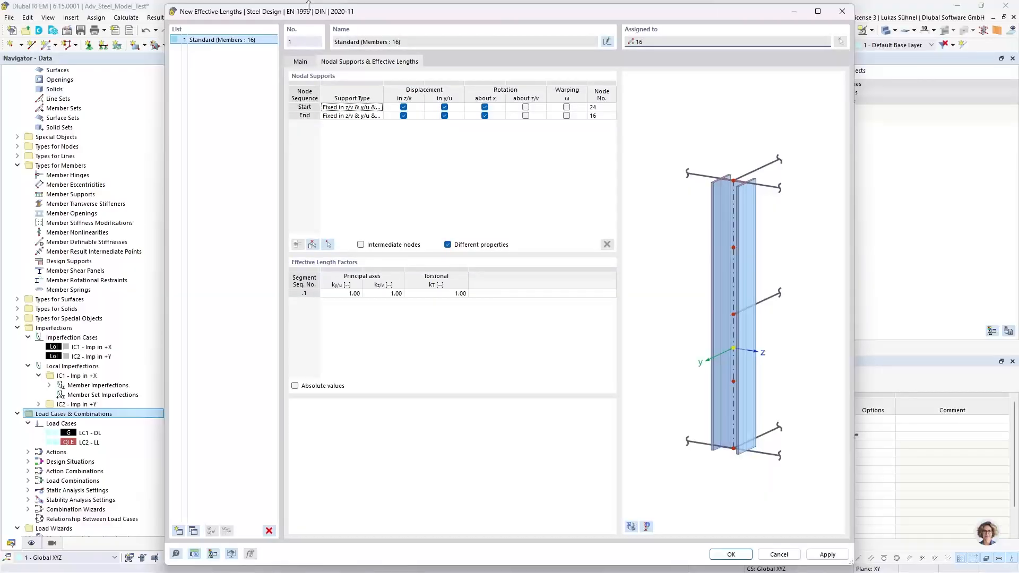
{"action": "left_click_drag", "start_coordinate": [302, 12], "coordinate": [280, 23]}
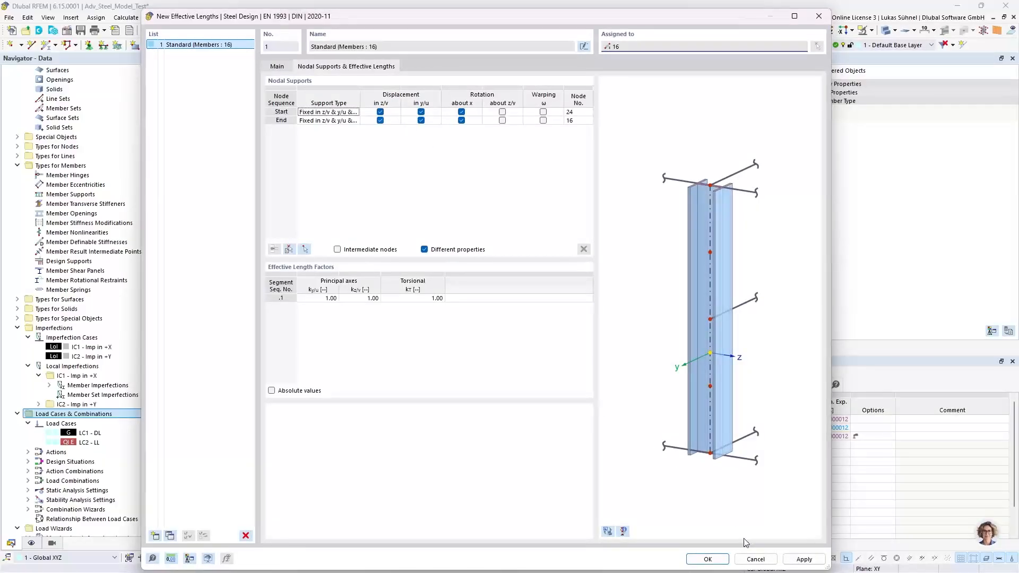
{"action": "left_click", "coordinate": [748, 561]}
Step: Create new effective lengths for column member 16 beside the model and show its nodal supports and effective lengths
{"action": "left_click_drag", "start_coordinate": [342, 74], "coordinate": [671, 65]}
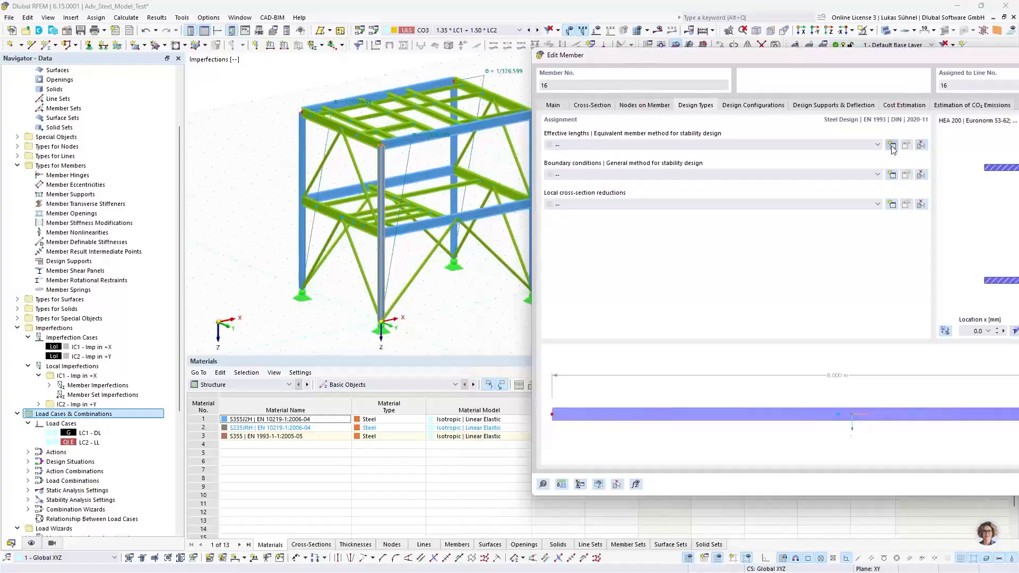
{"action": "left_click", "coordinate": [891, 146]}
{"action": "left_click_drag", "start_coordinate": [287, 20], "coordinate": [660, 24]}
{"action": "left_click", "coordinate": [716, 75]}
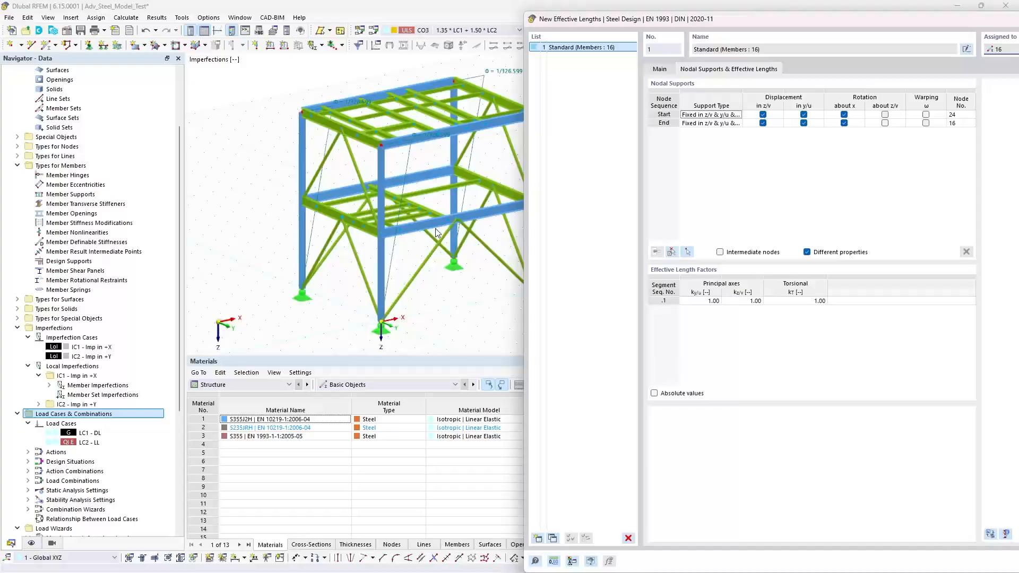
Step: Add the mid-height node 21 as an intermediate support of column 16, fixed against displacement in z/v and y/u
{"action": "left_click", "coordinate": [674, 253]}
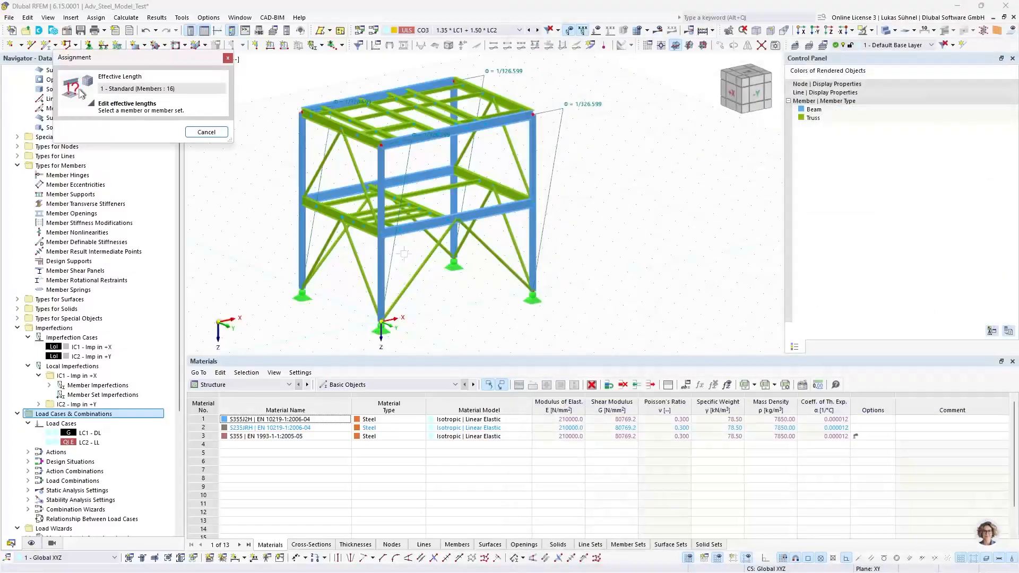
{"action": "left_click", "coordinate": [380, 284]}
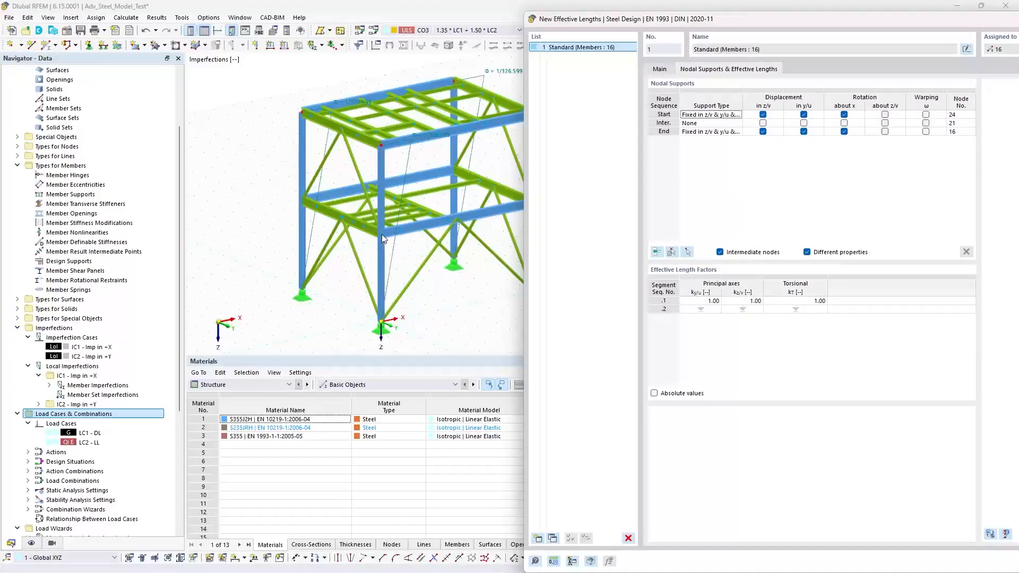
{"action": "left_click", "coordinate": [804, 124]}
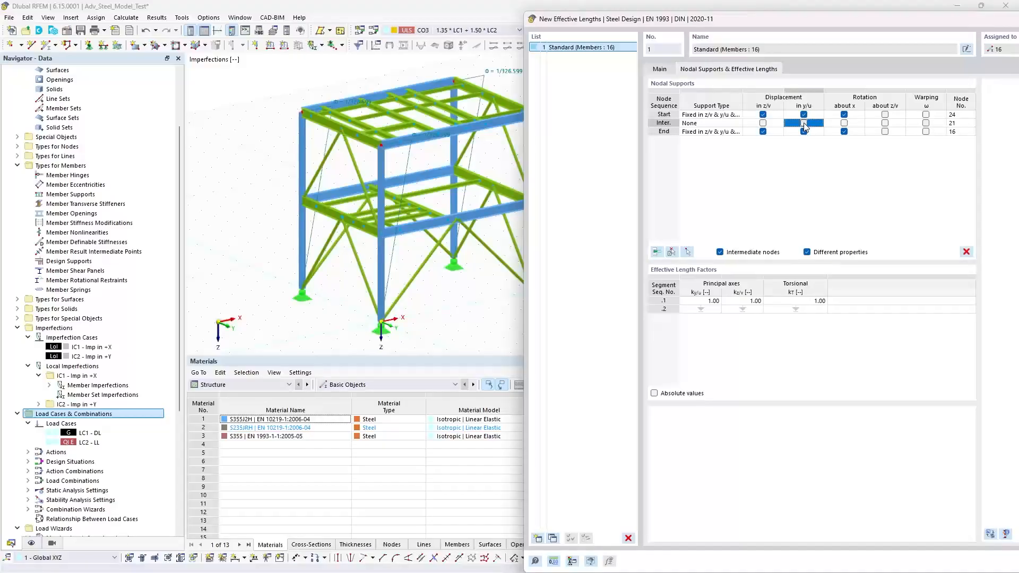
{"action": "left_click", "coordinate": [803, 124]}
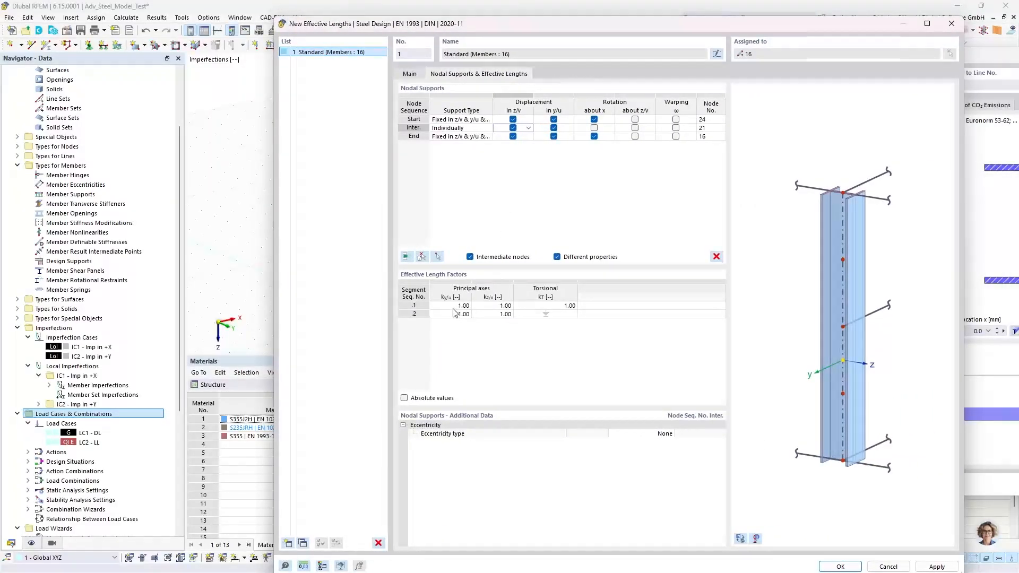
Step: Check the k y/u factors of both column segments, and accept the effective lengths and the changes to member 16
{"action": "left_click", "coordinate": [451, 307]}
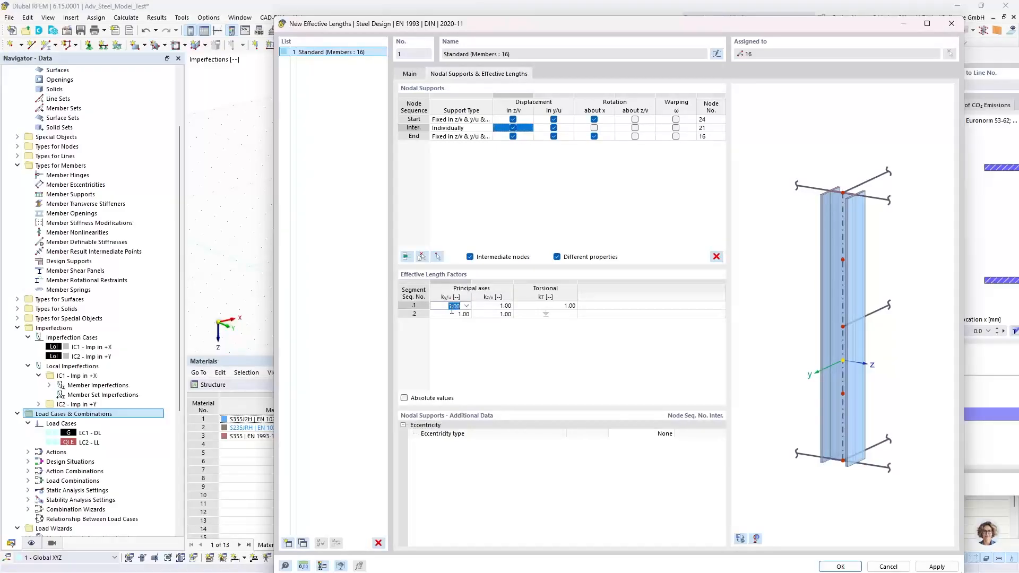
{"action": "left_click", "coordinate": [451, 314]}
{"action": "left_click_drag", "start_coordinate": [471, 24], "coordinate": [672, 23]}
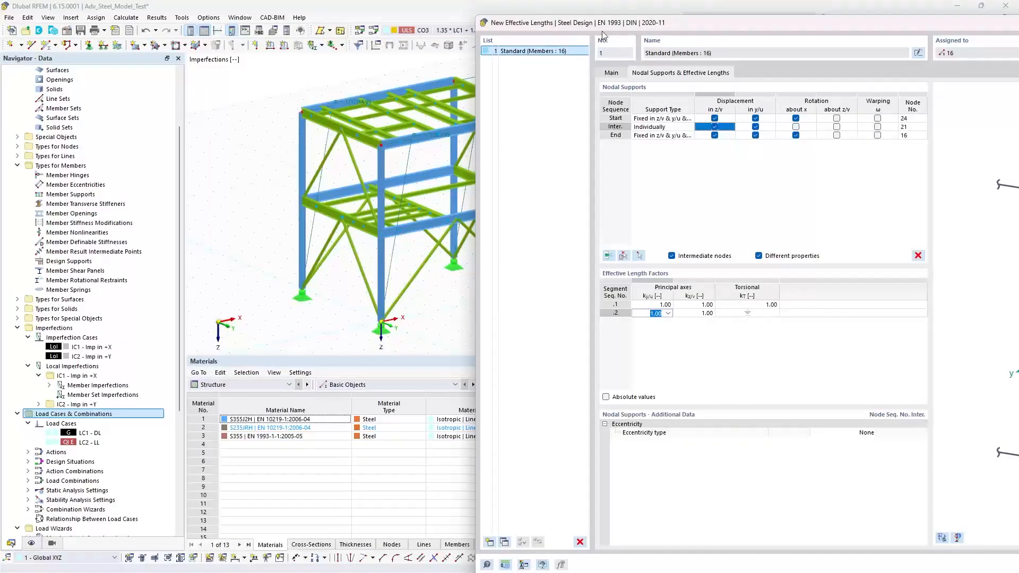
{"action": "left_click_drag", "start_coordinate": [615, 23], "coordinate": [451, 8]}
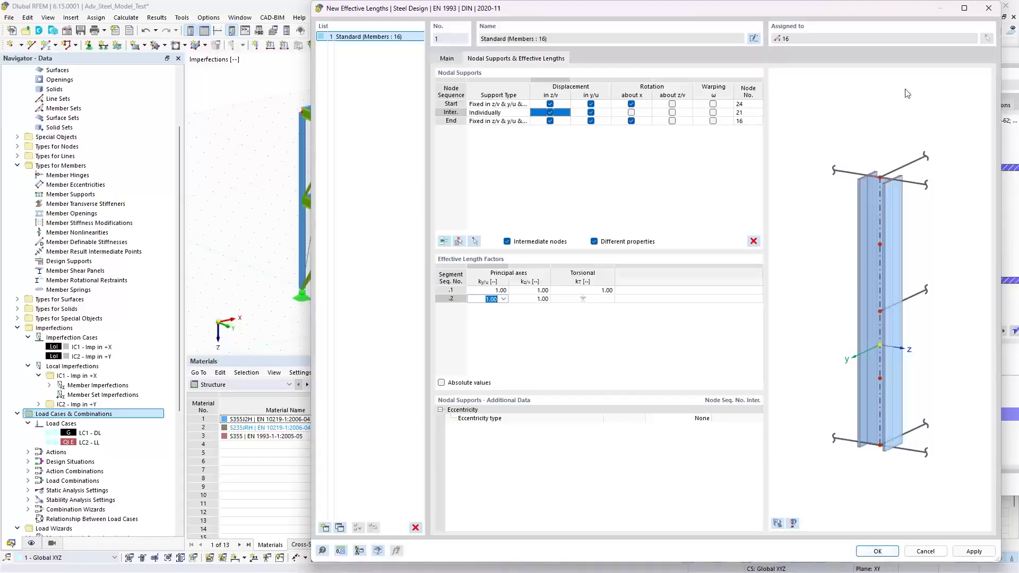
{"action": "left_click", "coordinate": [877, 552]}
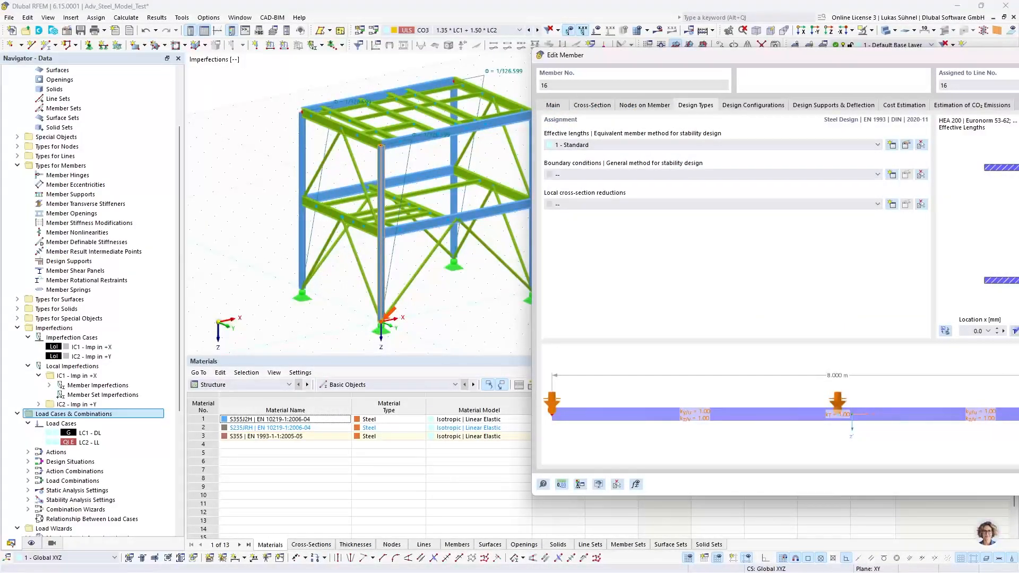
{"action": "key", "text": "Return"}
Step: Open the Standard effective lengths of the steel design for editing
{"action": "middle_click_drag", "start_coordinate": [504, 251], "coordinate": [378, 256], "text": "ctrl"}
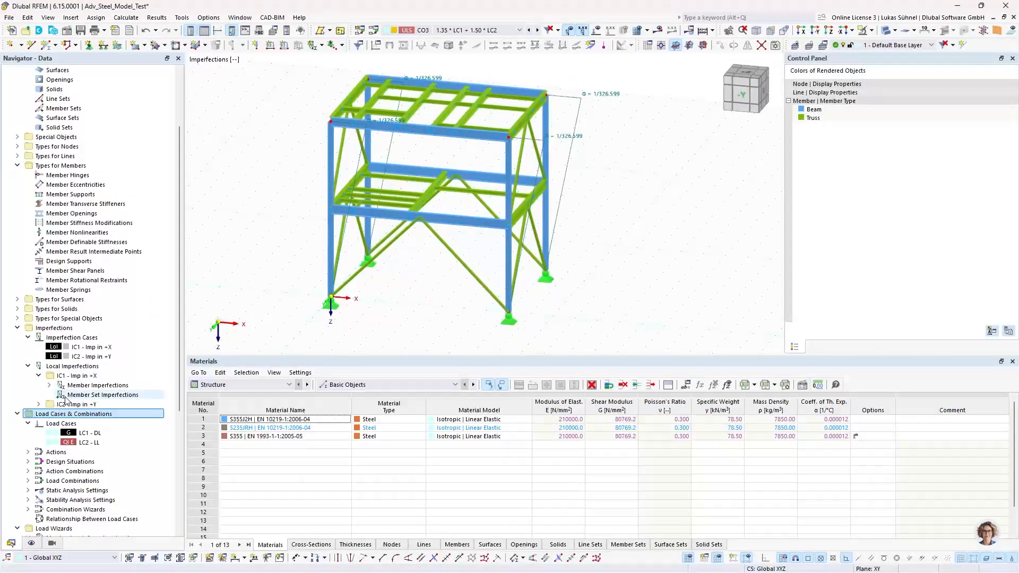
{"action": "scroll", "coordinate": [44, 414], "scroll_direction": "down", "scroll_amount": 1}
{"action": "scroll", "coordinate": [48, 414], "scroll_direction": "up", "scroll_amount": 4}
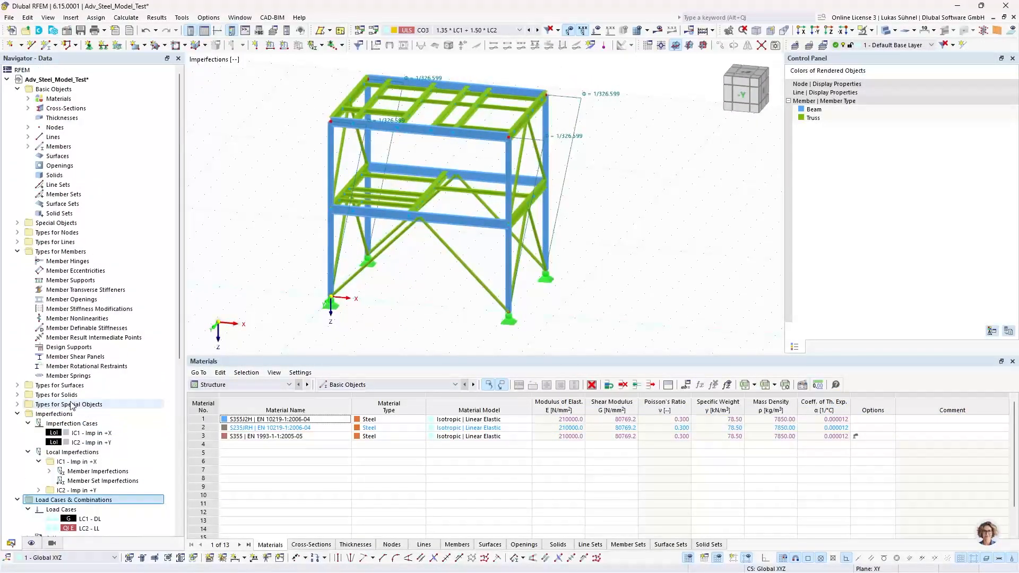
{"action": "left_click", "coordinate": [18, 251]}
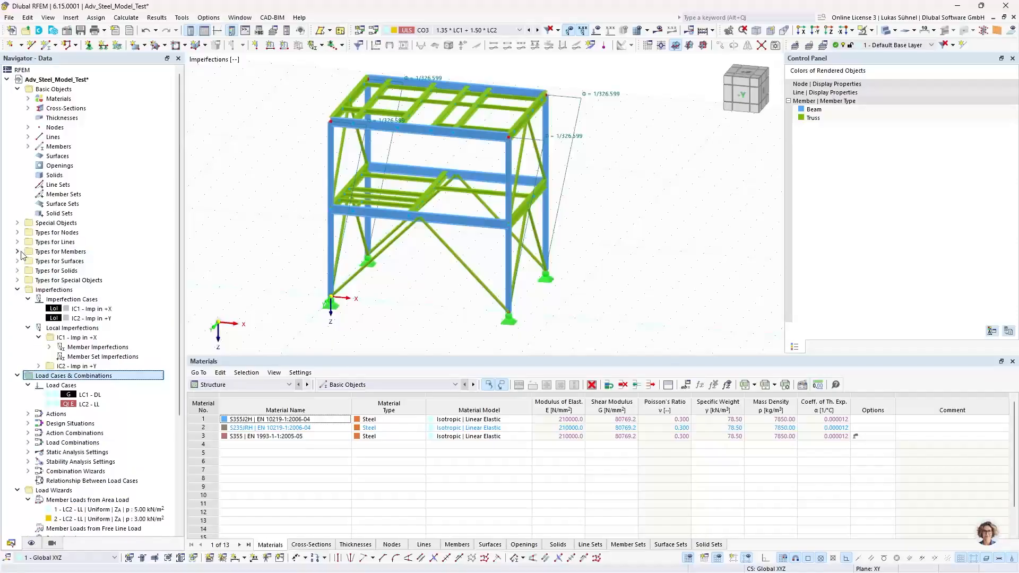
{"action": "left_click", "coordinate": [18, 291]}
{"action": "scroll", "coordinate": [21, 371], "scroll_direction": "down", "scroll_amount": 3}
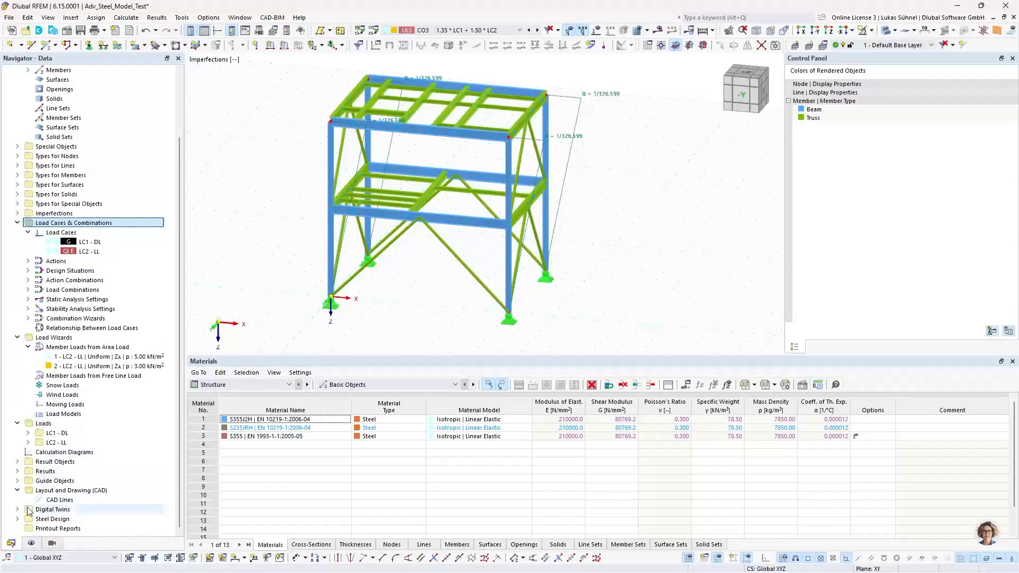
{"action": "left_click", "coordinate": [17, 519]}
{"action": "left_click", "coordinate": [28, 413]}
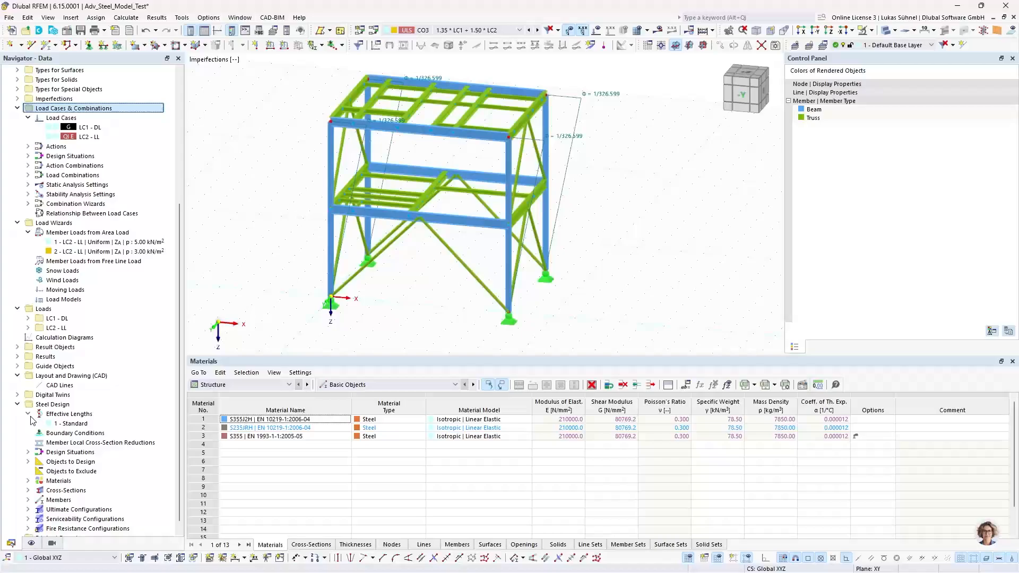
{"action": "left_click", "coordinate": [64, 423]}
{"action": "double_click", "coordinate": [64, 423]}
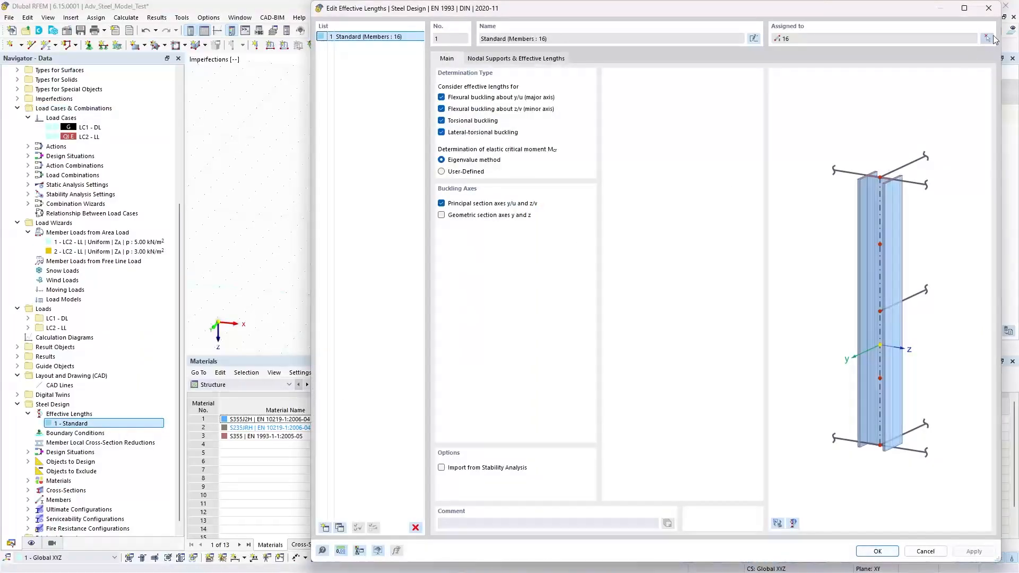
Step: Assign the Standard effective lengths to all four columns, members 11 and 14-16, and accept the changes
{"action": "left_click", "coordinate": [987, 38]}
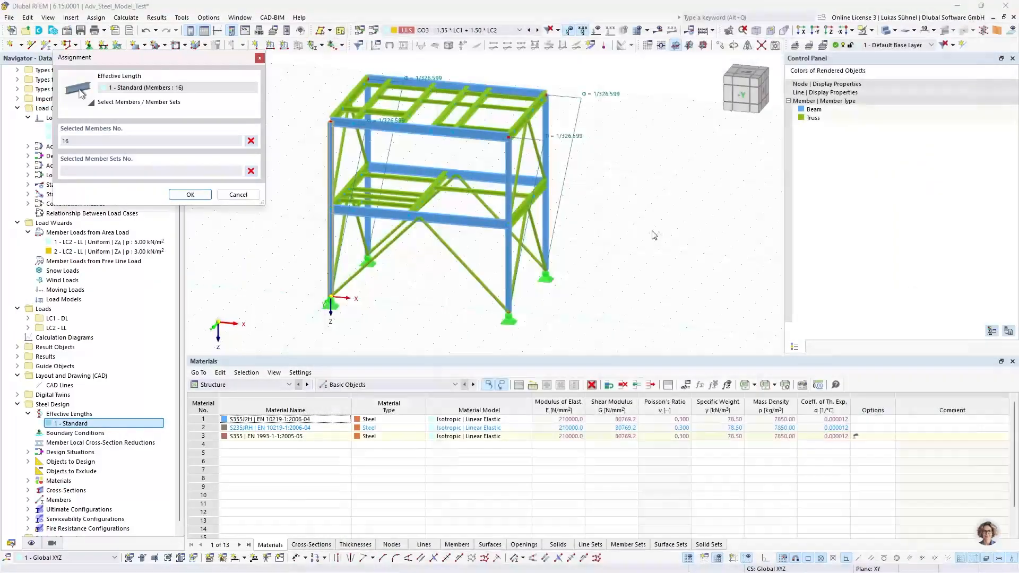
{"action": "left_click", "coordinate": [547, 228]}
{"action": "left_click", "coordinate": [368, 147]}
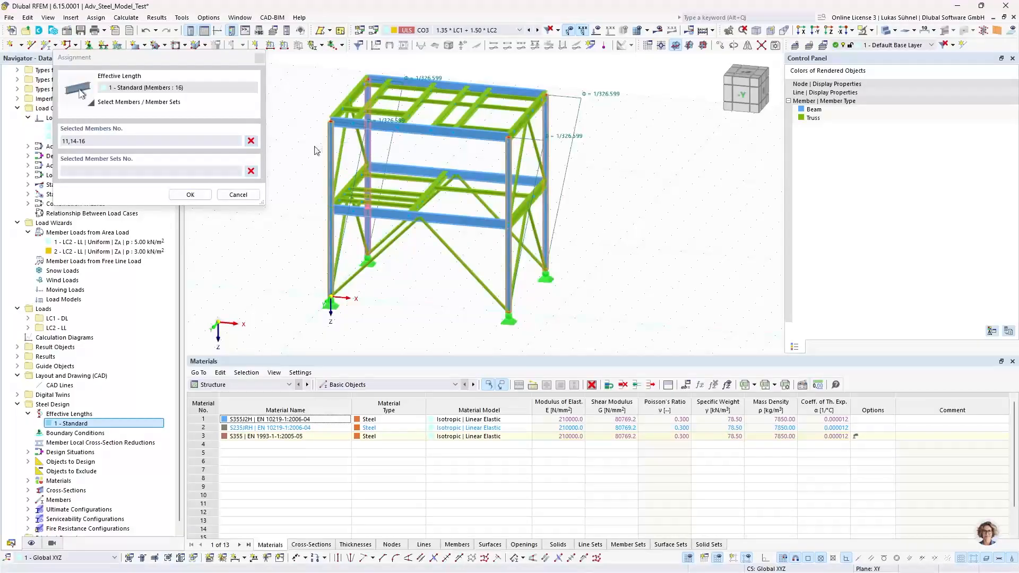
{"action": "left_click", "coordinate": [190, 194]}
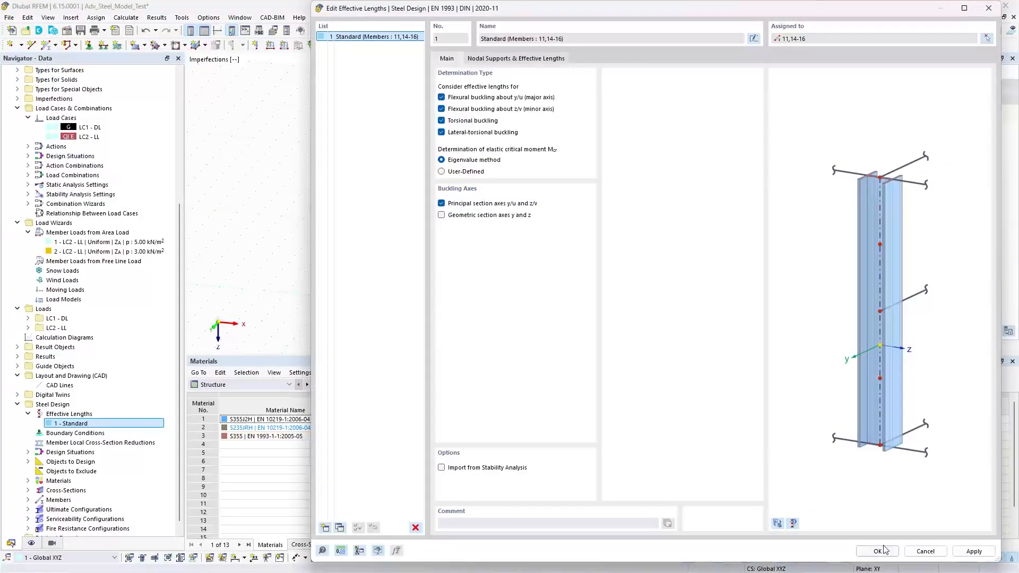
{"action": "left_click", "coordinate": [878, 551]}
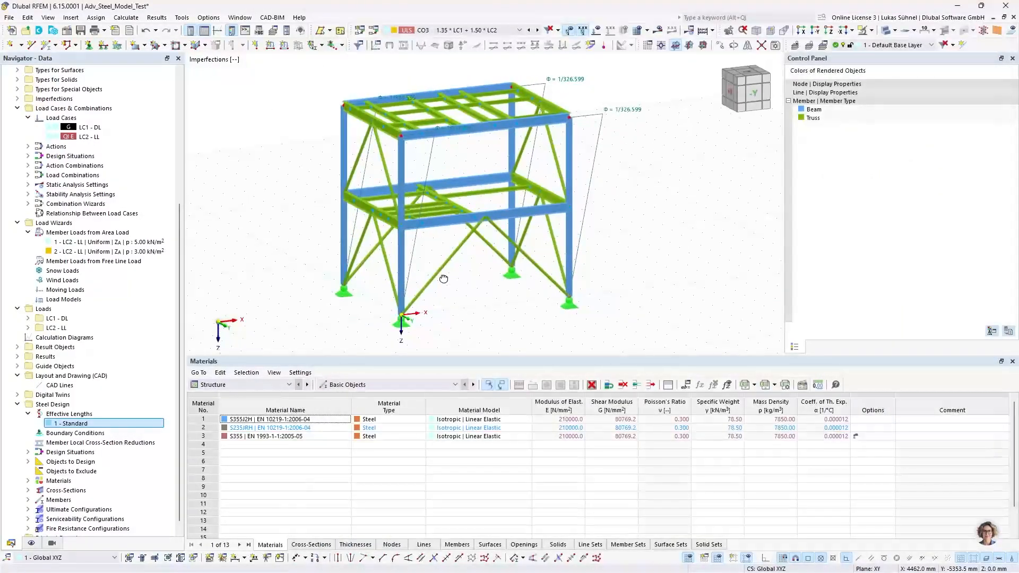
Step: Turn on the steel design display of member effective lengths in the model
{"action": "left_click", "coordinate": [31, 543]}
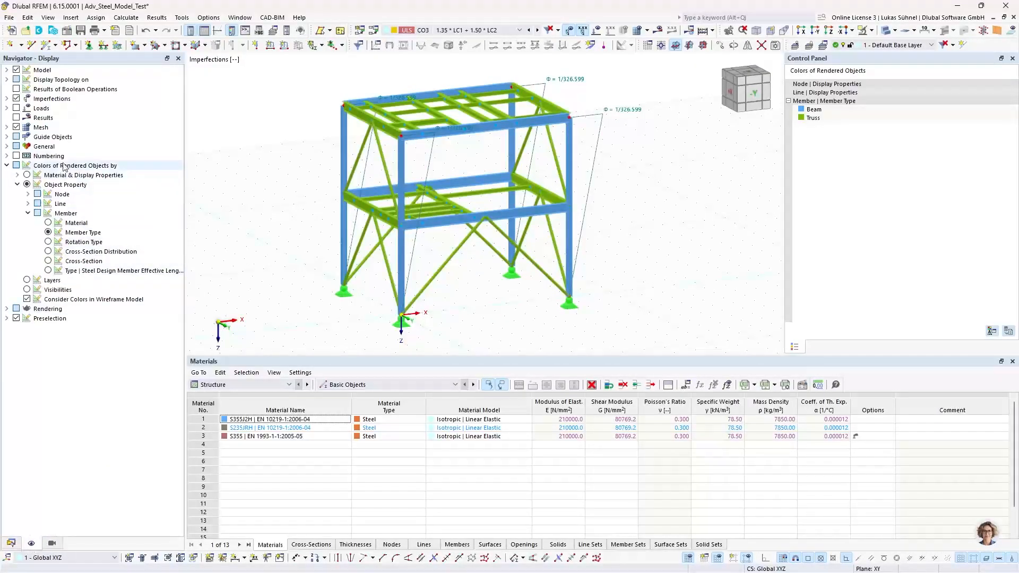
{"action": "left_click", "coordinate": [7, 165]}
{"action": "left_click", "coordinate": [7, 69]}
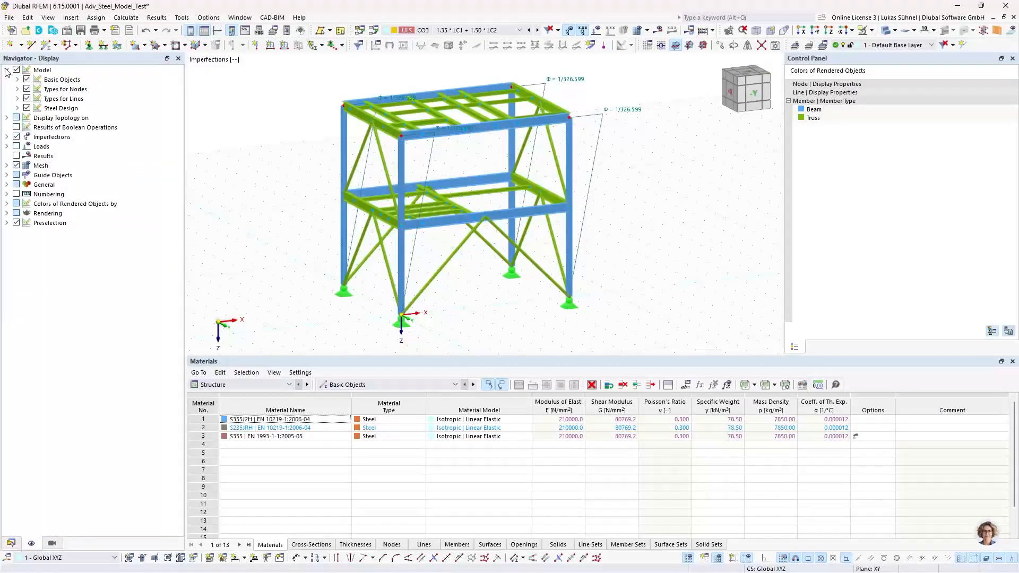
{"action": "left_click", "coordinate": [17, 108]}
{"action": "left_click", "coordinate": [38, 117]}
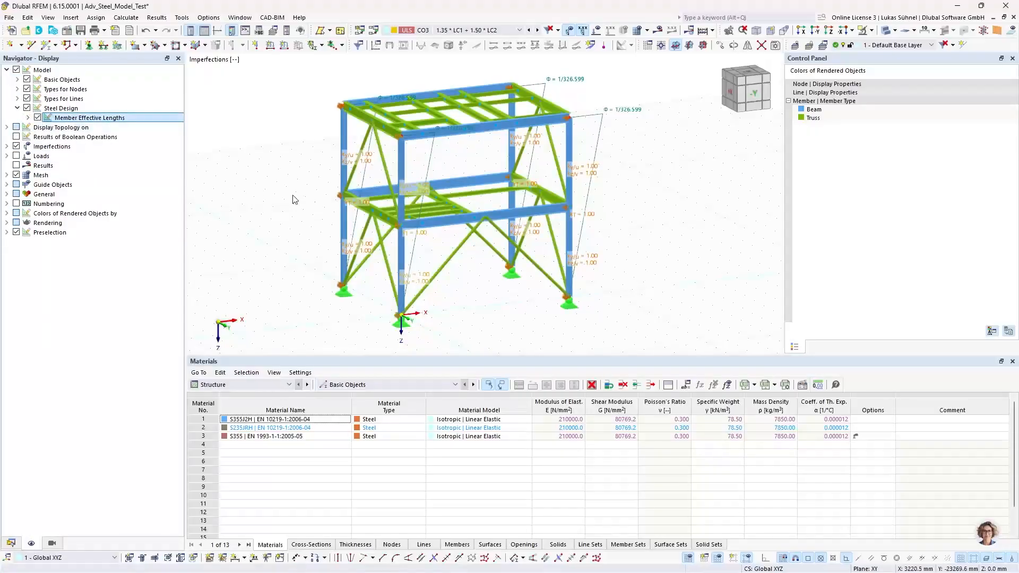
Step: Examine the nodal supports and effective length factors on the columns close up, switching the model to wireframe display
{"action": "scroll", "coordinate": [334, 198], "scroll_direction": "up", "scroll_amount": 1}
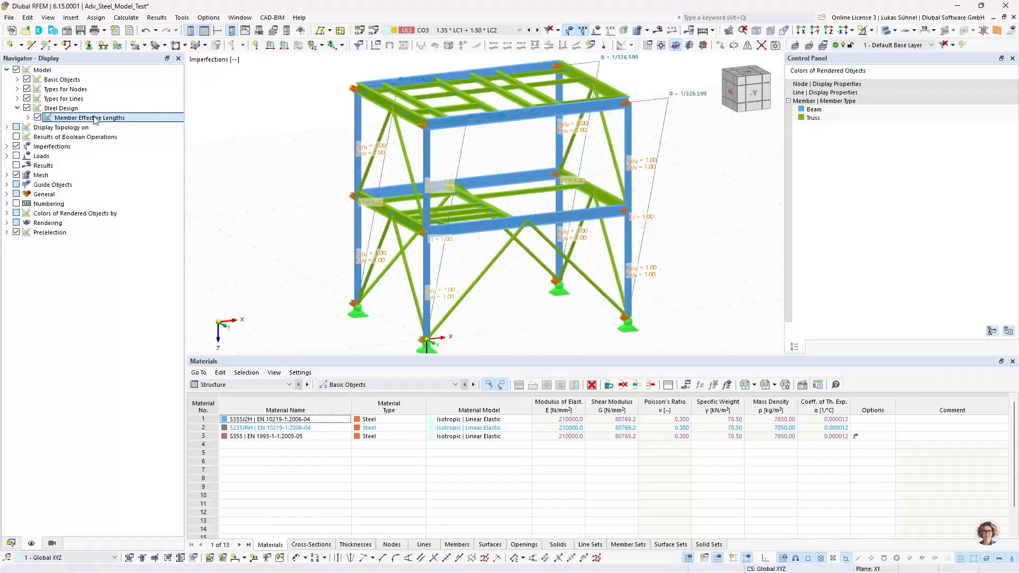
{"action": "middle_click_drag", "start_coordinate": [241, 236], "coordinate": [306, 262], "text": "ctrl"}
{"action": "scroll", "coordinate": [362, 218], "scroll_direction": "up", "scroll_amount": 5}
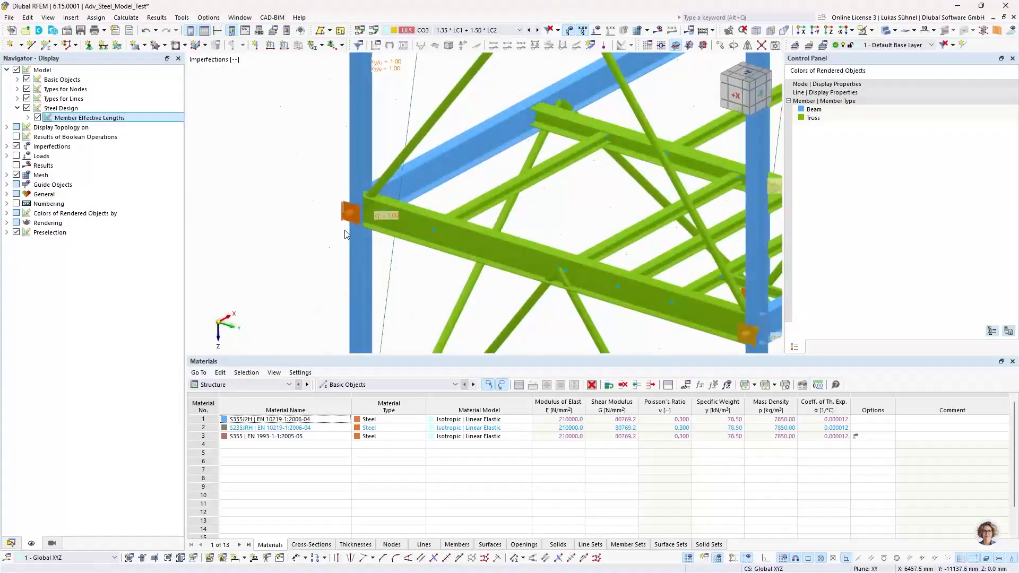
{"action": "left_click", "coordinate": [884, 31]}
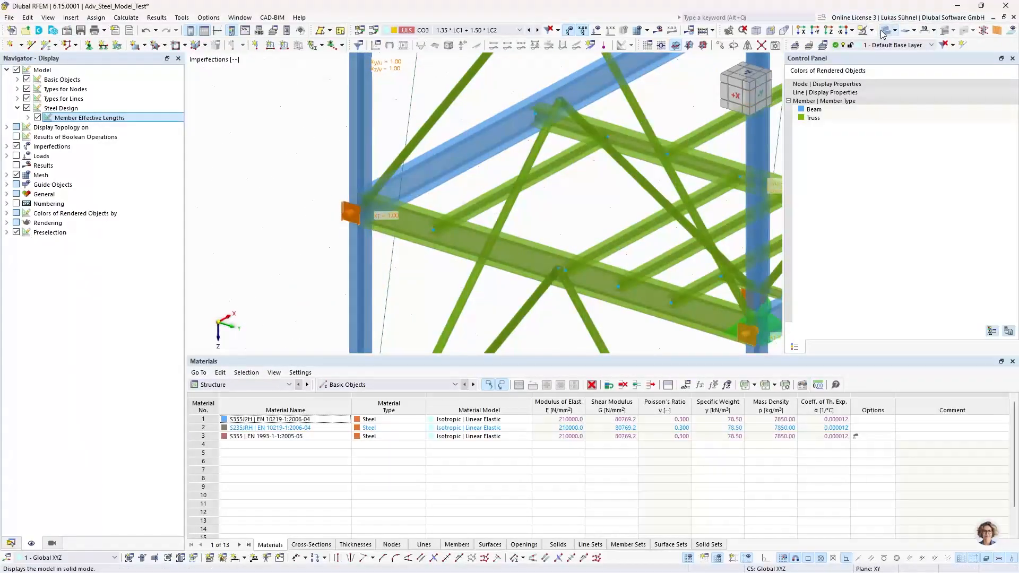
{"action": "left_click", "coordinate": [884, 31]}
{"action": "scroll", "coordinate": [441, 187], "scroll_direction": "down", "scroll_amount": 3}
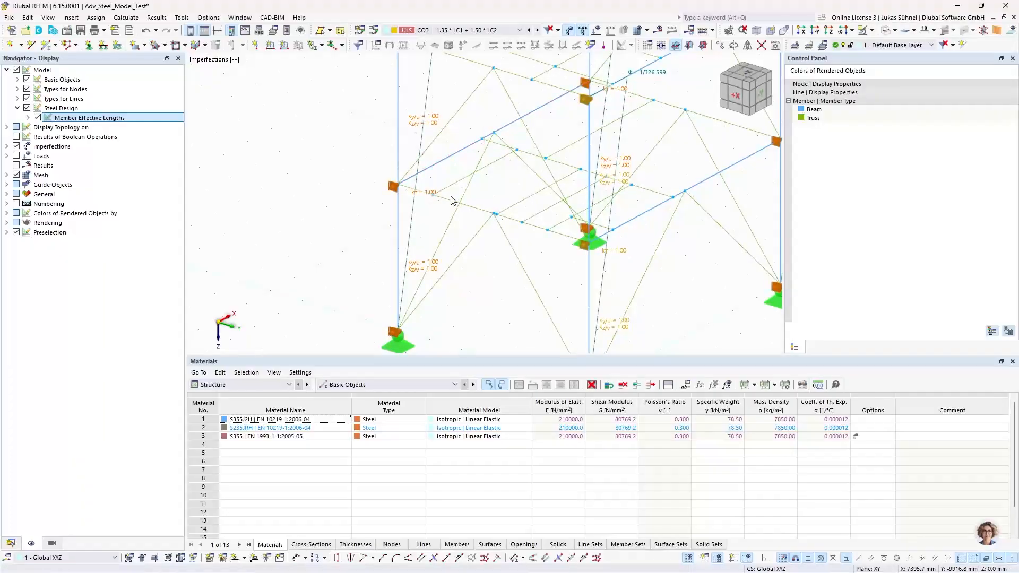
{"action": "scroll", "coordinate": [359, 195], "scroll_direction": "down", "scroll_amount": 3}
{"action": "middle_click_drag", "start_coordinate": [509, 221], "coordinate": [460, 215], "text": "ctrl"}
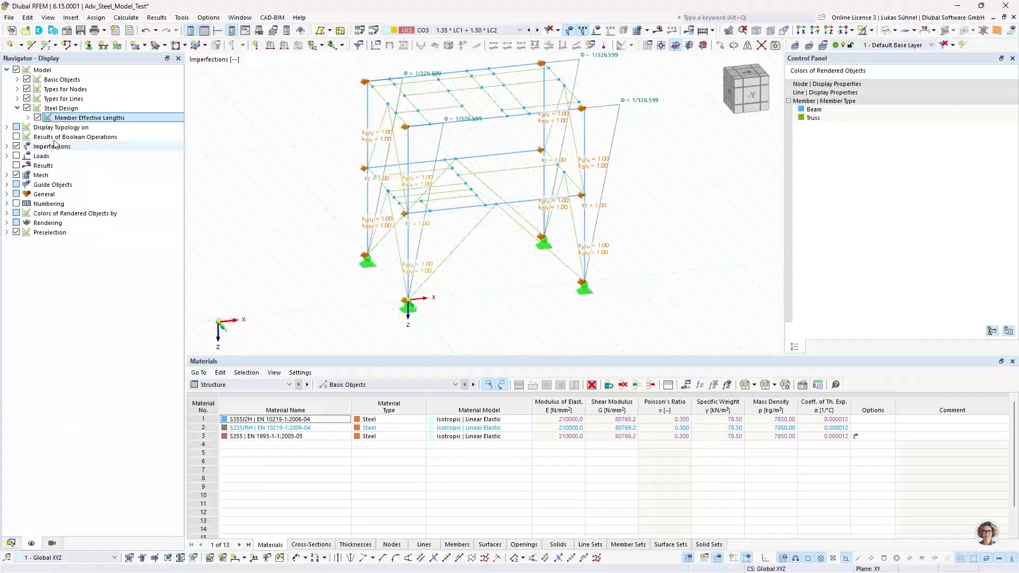
Step: Hide the member effective lengths, return the model to solid display and inspect the lower floor beams and bracing from the front
{"action": "left_click", "coordinate": [37, 118]}
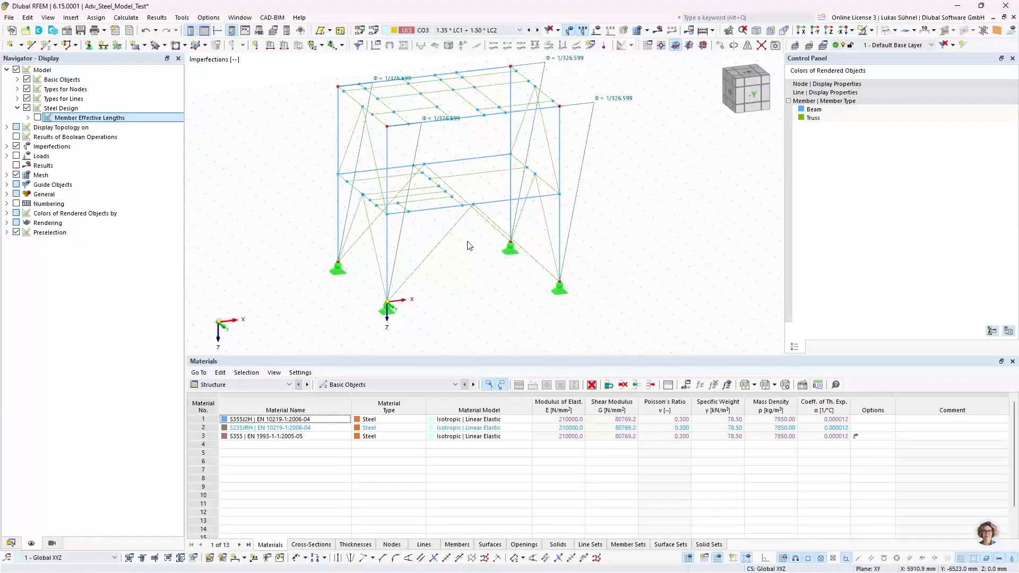
{"action": "left_click", "coordinate": [894, 33]}
{"action": "scroll", "coordinate": [412, 286], "scroll_direction": "up", "scroll_amount": 2}
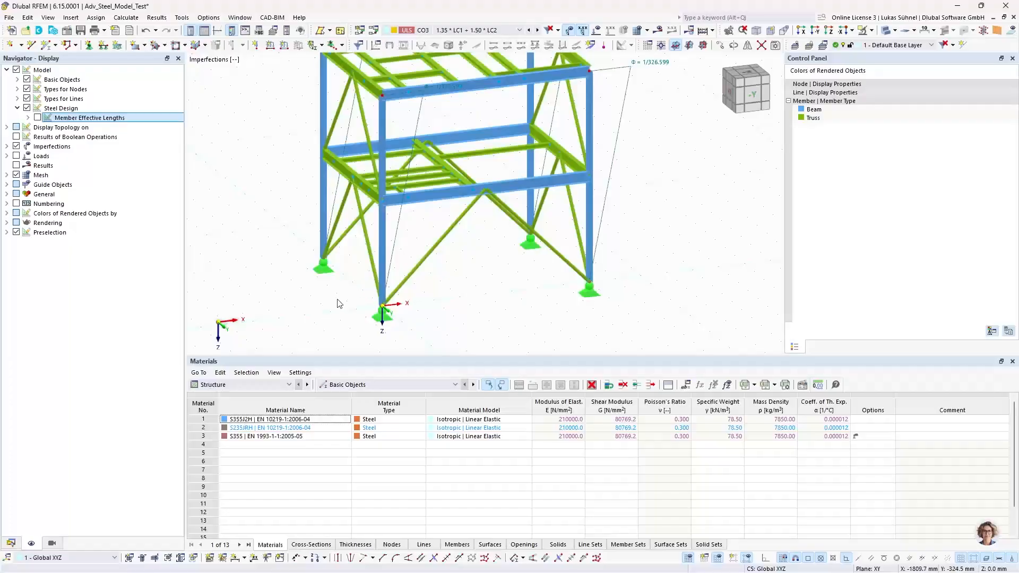
{"action": "middle_click_drag", "start_coordinate": [303, 256], "coordinate": [273, 231], "text": "ctrl"}
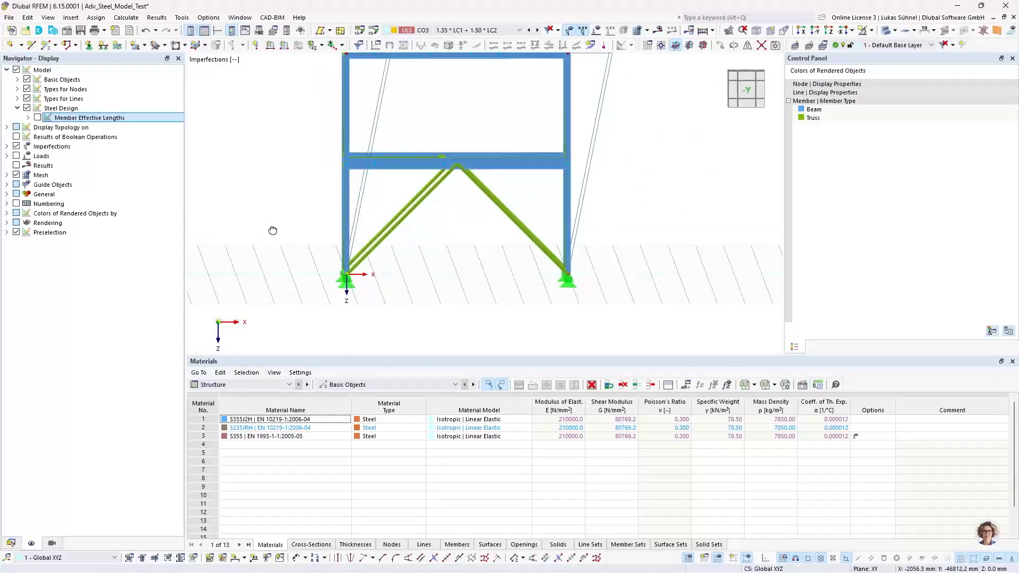
{"action": "scroll", "coordinate": [447, 223], "scroll_direction": "up", "scroll_amount": 1}
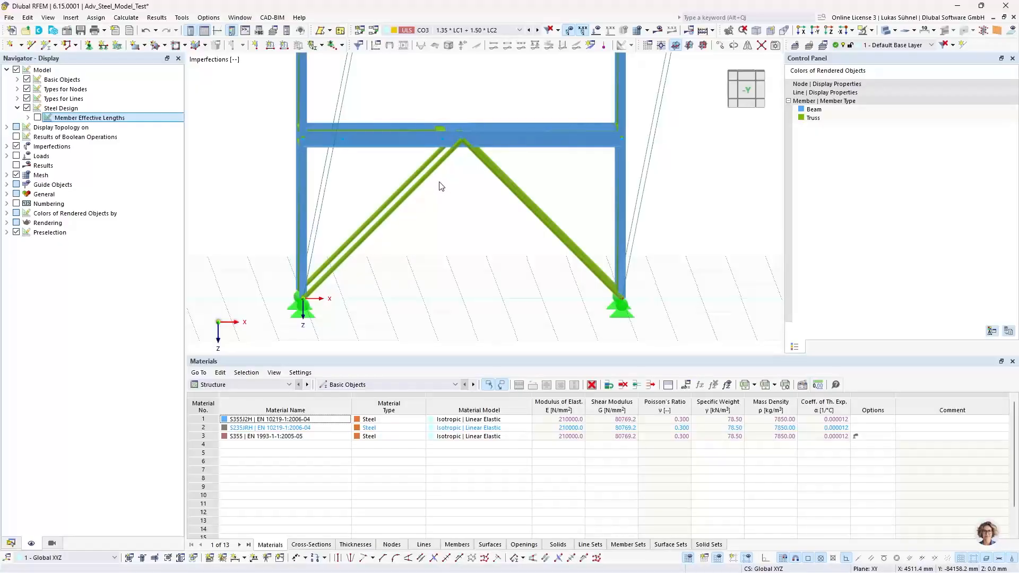
{"action": "middle_click_drag", "start_coordinate": [399, 219], "coordinate": [405, 220], "text": "ctrl"}
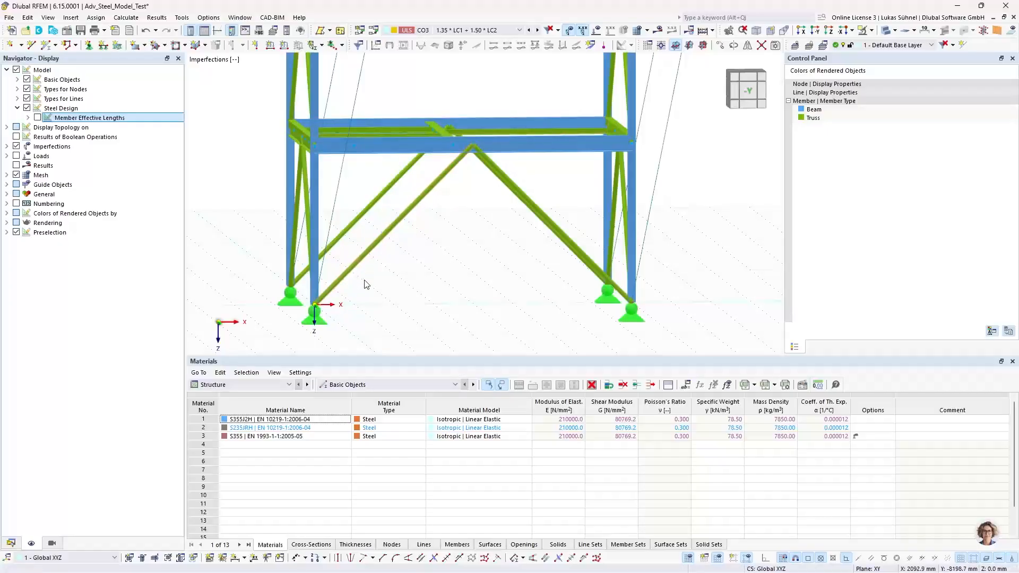
Step: Create new steel design effective lengths with the user-defined name SPB and show their nodal supports and effective lengths
{"action": "left_click", "coordinate": [11, 544]}
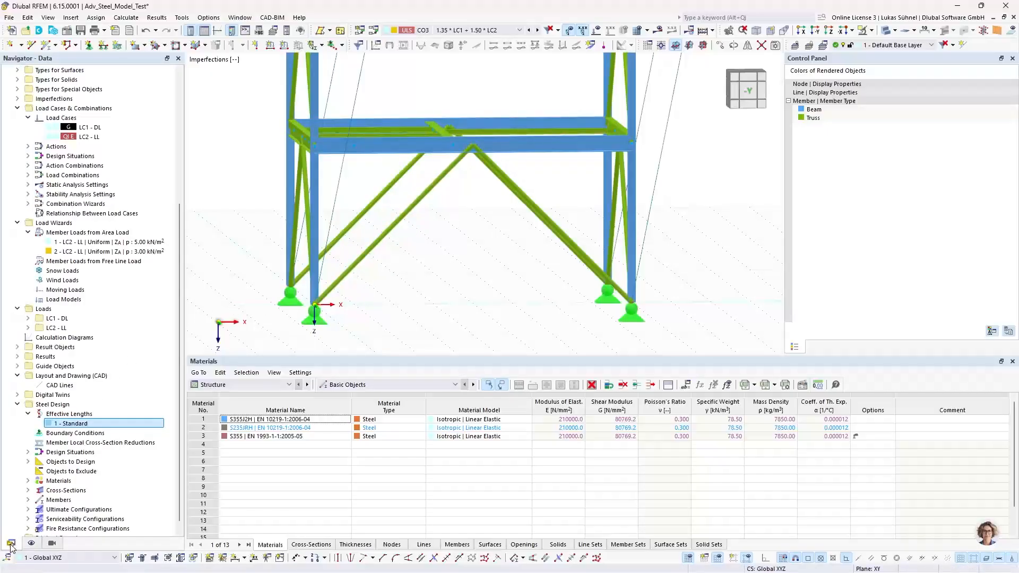
{"action": "right_click", "coordinate": [68, 414]}
{"action": "left_click", "coordinate": [108, 432]}
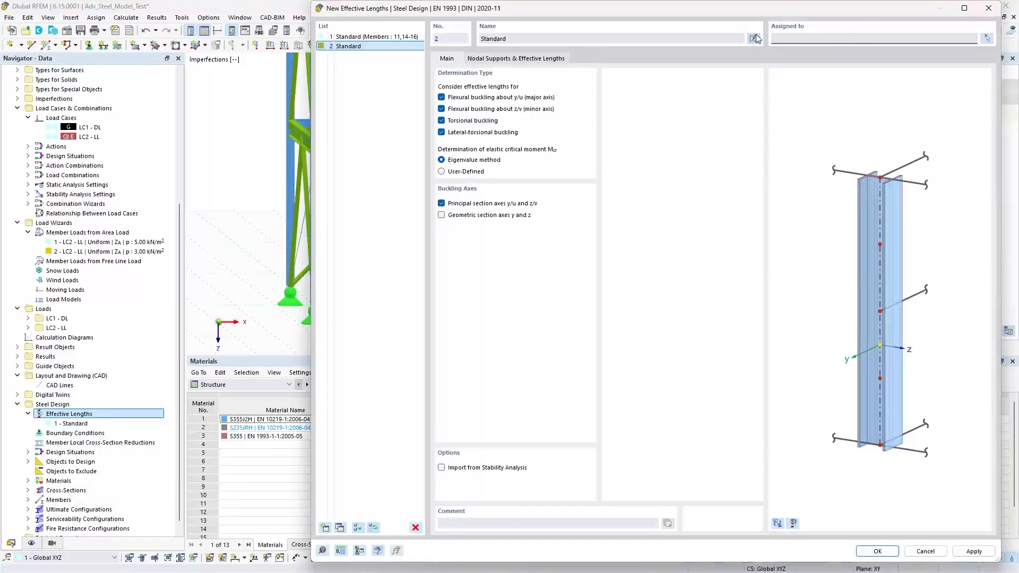
{"action": "left_click", "coordinate": [753, 38]}
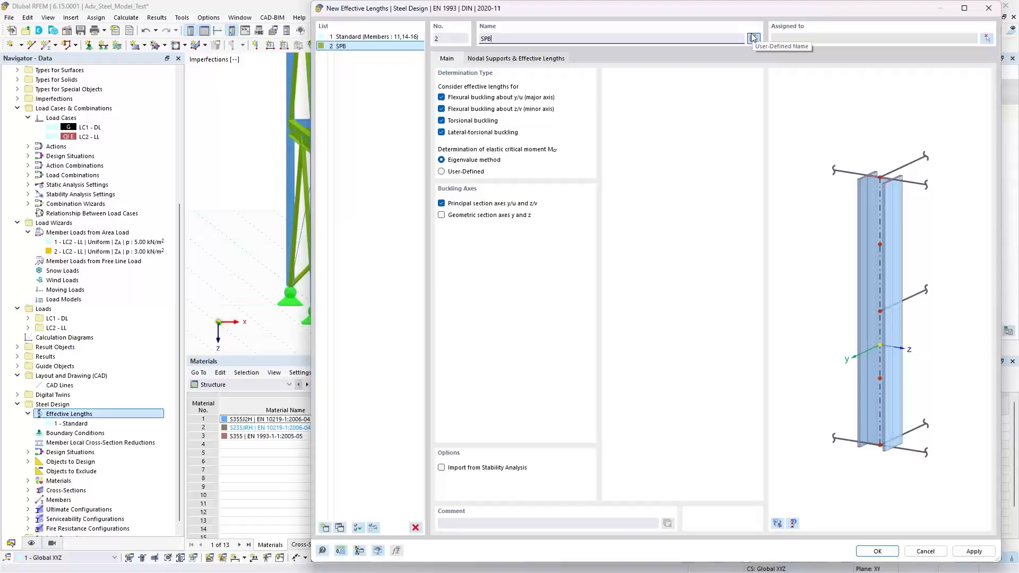
{"action": "left_click", "coordinate": [484, 62]}
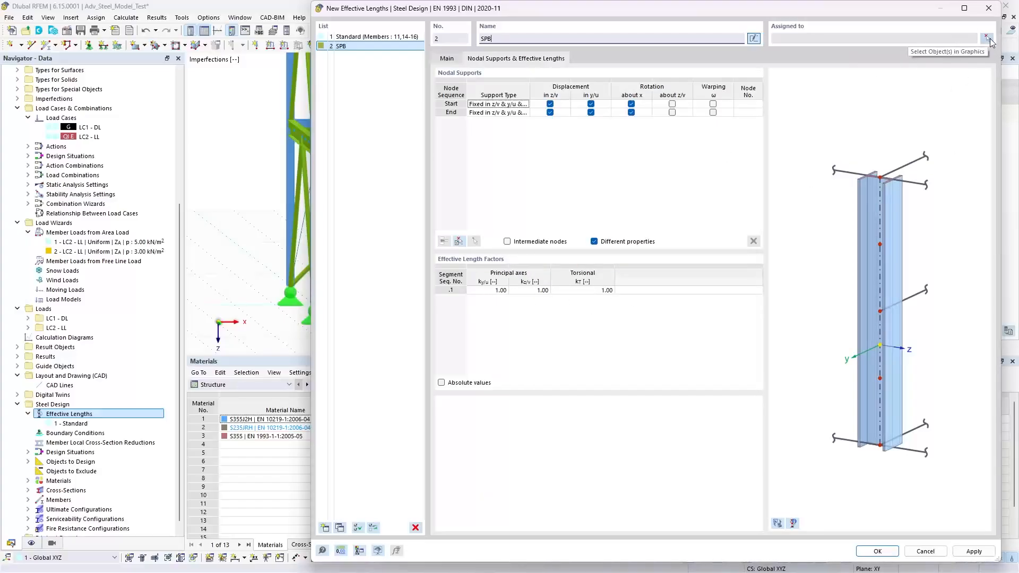
Step: Start the graphical assignment of the SPB effective lengths and select the diagonal bracing members on all sides of the frame
{"action": "left_click", "coordinate": [988, 40]}
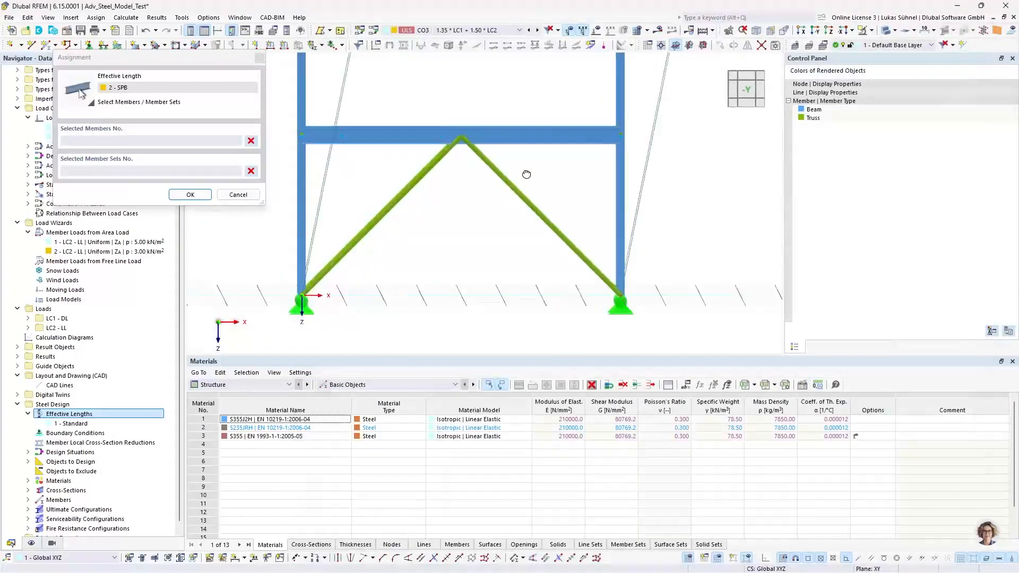
{"action": "middle_click_drag", "start_coordinate": [527, 174], "coordinate": [529, 174], "text": "ctrl"}
{"action": "left_click_drag", "start_coordinate": [539, 175], "coordinate": [375, 200]}
{"action": "middle_click_drag", "start_coordinate": [314, 178], "coordinate": [507, 184], "text": "ctrl"}
{"action": "left_click_drag", "start_coordinate": [575, 160], "coordinate": [439, 190]}
{"action": "scroll", "coordinate": [467, 264], "scroll_direction": "down", "scroll_amount": 3}
{"action": "left_click_drag", "start_coordinate": [514, 117], "coordinate": [433, 139]}
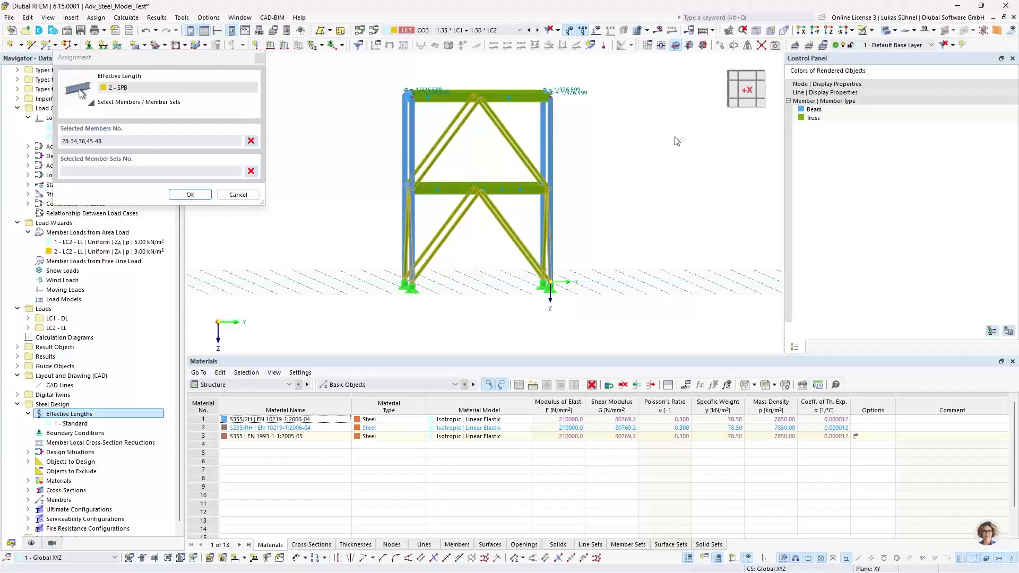
Step: Add the inner floor beams in plan view and the two upper longitudinal edge beams to the SPB selection and apply the assignment
{"action": "middle_click_drag", "start_coordinate": [675, 141], "coordinate": [478, 330], "text": "ctrl"}
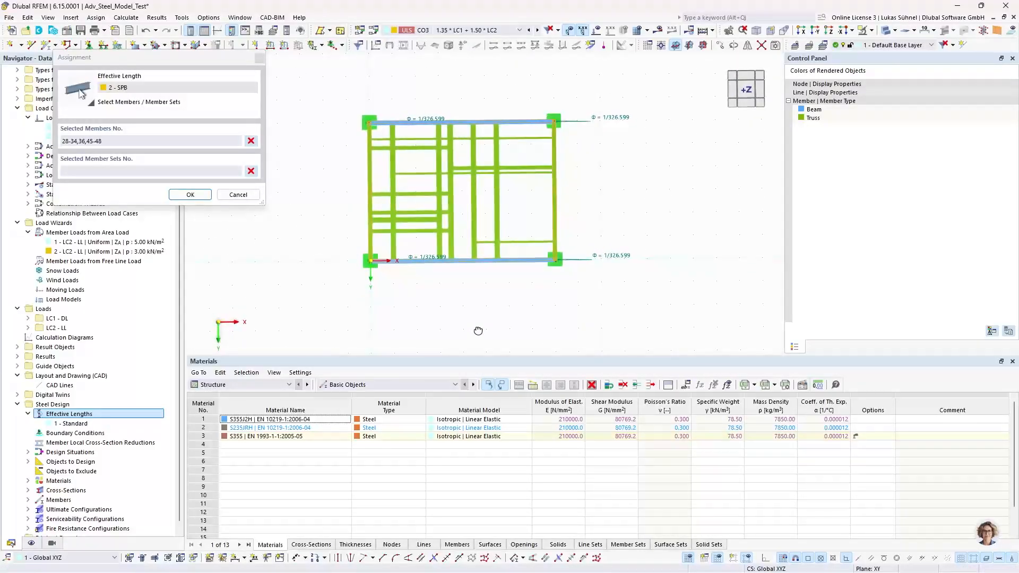
{"action": "left_click_drag", "start_coordinate": [536, 252], "coordinate": [382, 138]}
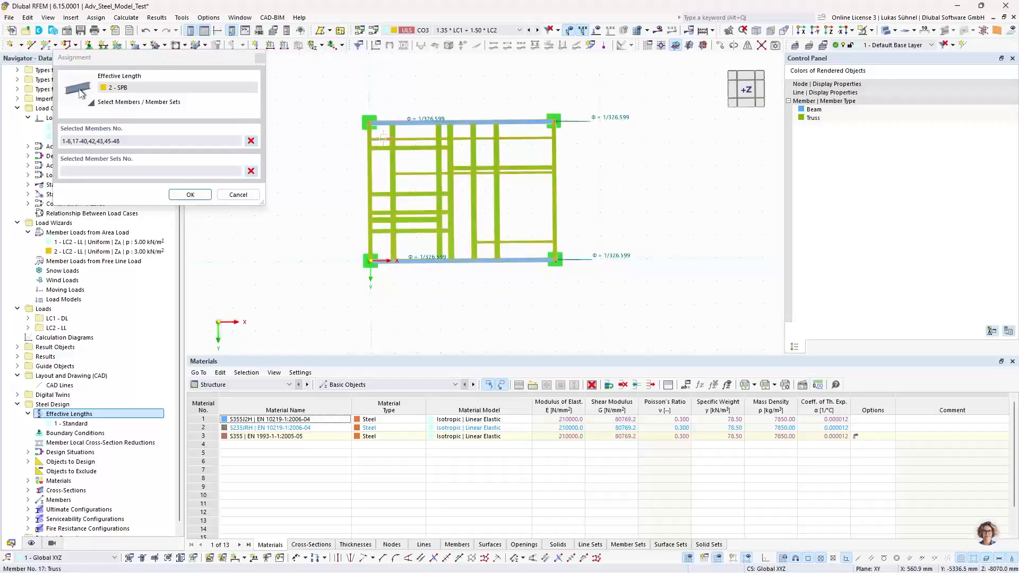
{"action": "middle_click_drag", "start_coordinate": [322, 233], "coordinate": [374, 133], "text": "ctrl"}
{"action": "scroll", "coordinate": [377, 143], "scroll_direction": "up", "scroll_amount": 4}
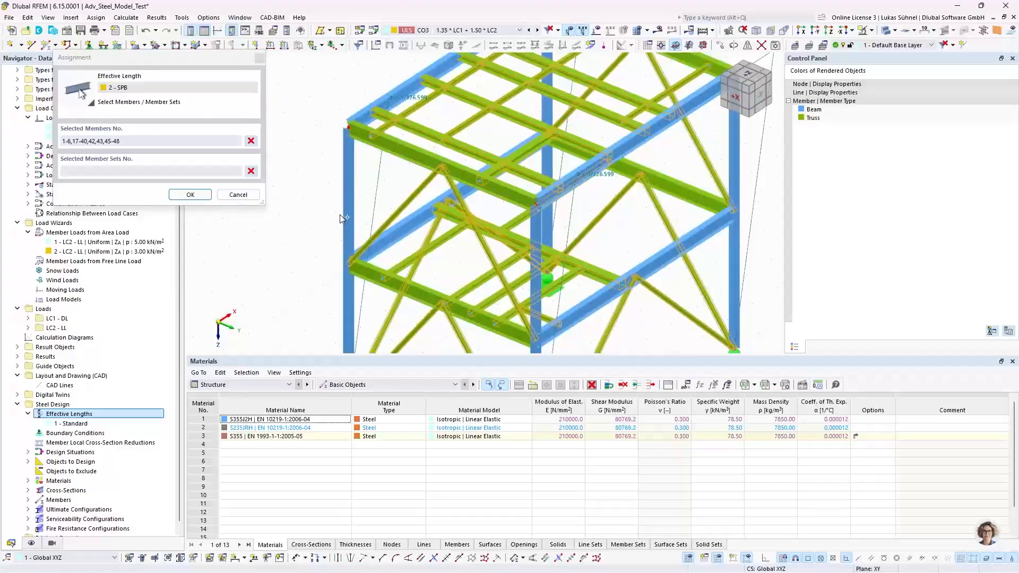
{"action": "left_click", "coordinate": [394, 92]}
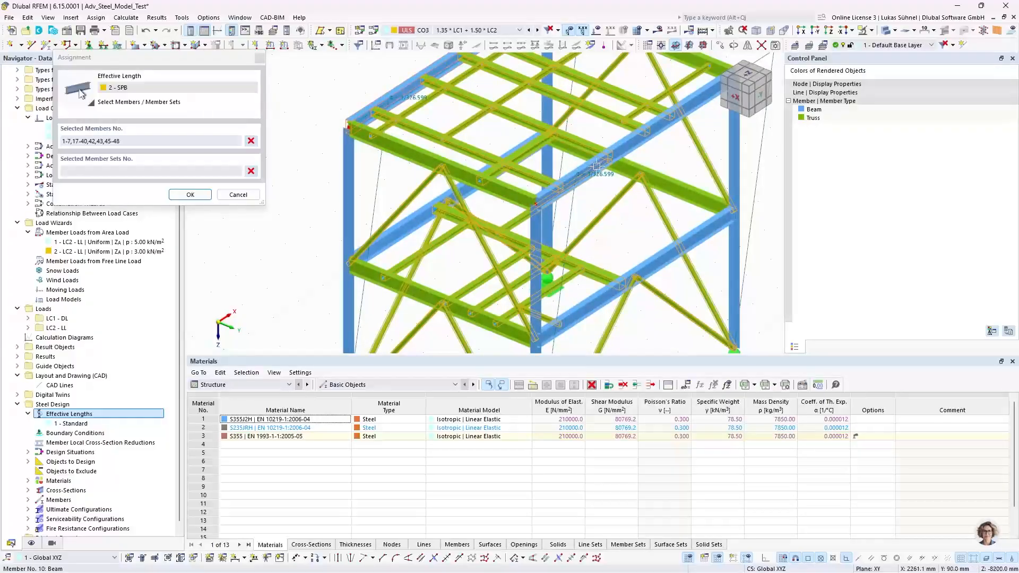
{"action": "left_click", "coordinate": [581, 171]}
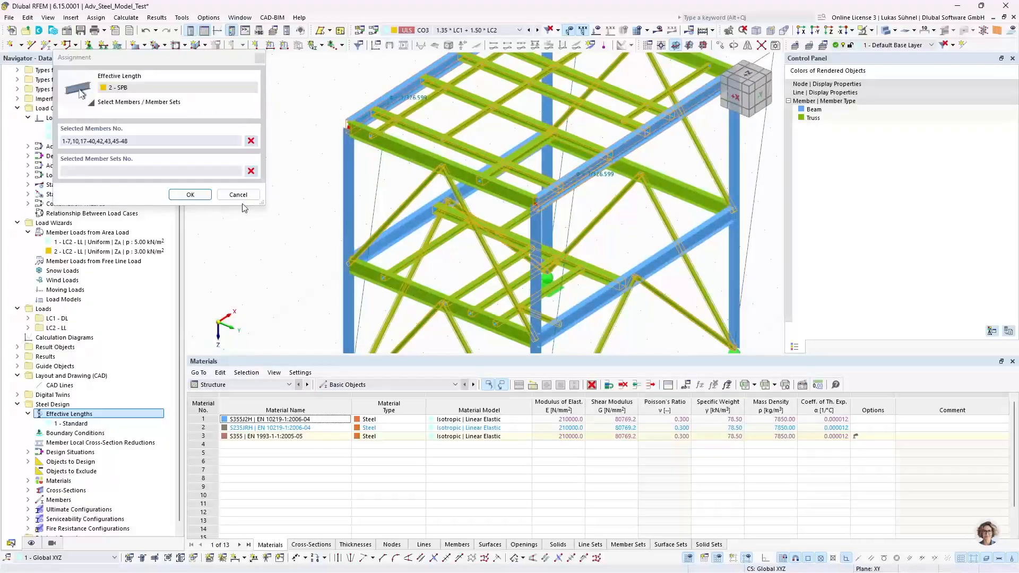
{"action": "left_click", "coordinate": [190, 195]}
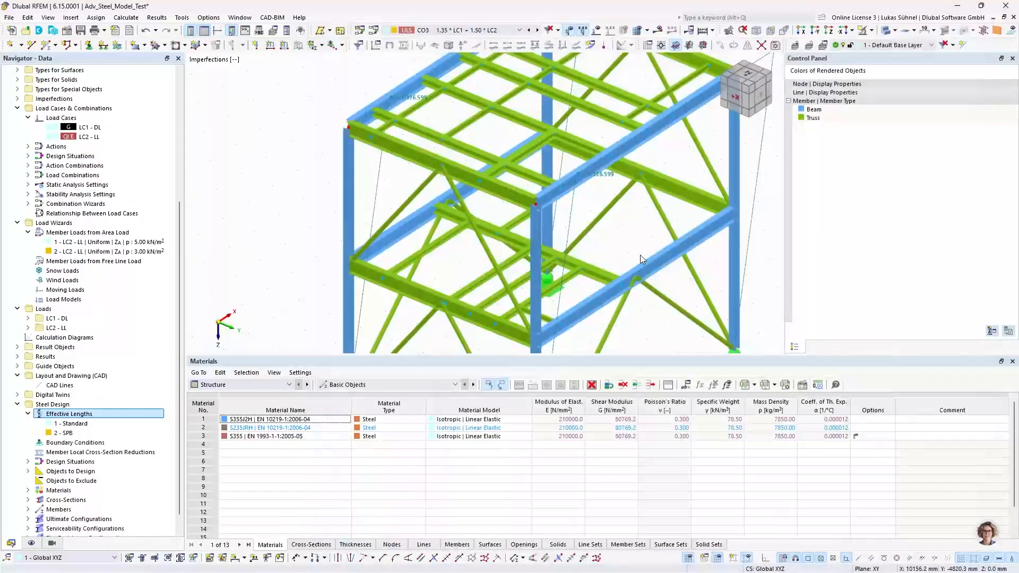
Step: Examine how the lower floor's secondary beams and central cross beam connect to the blue longitudinal beams
{"action": "middle_click_drag", "start_coordinate": [588, 237], "coordinate": [560, 162], "text": "ctrl"}
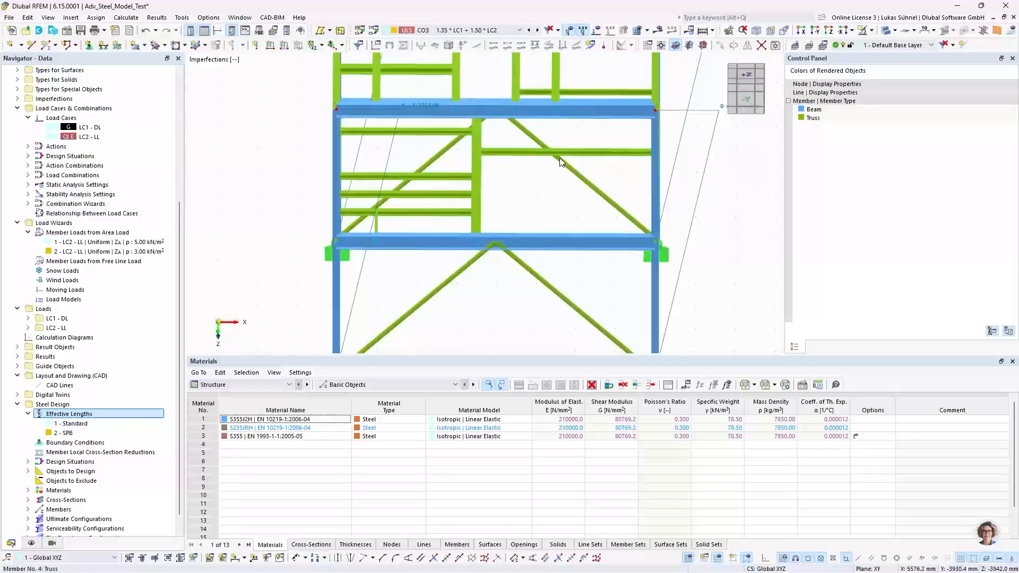
{"action": "scroll", "coordinate": [477, 166], "scroll_direction": "up", "scroll_amount": 3}
{"action": "scroll", "coordinate": [676, 223], "scroll_direction": "up", "scroll_amount": 3}
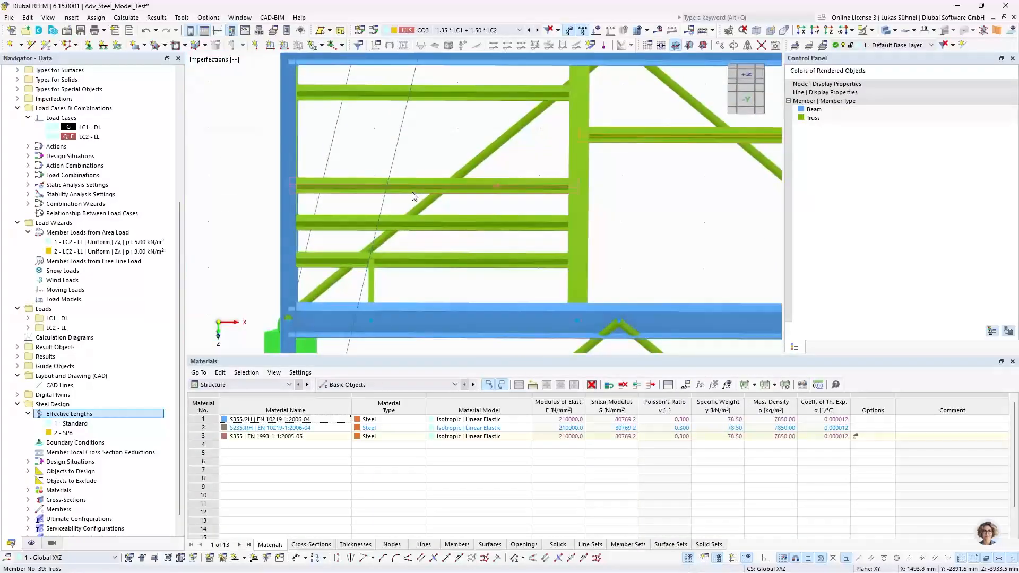
{"action": "middle_click_drag", "start_coordinate": [655, 216], "coordinate": [496, 149], "text": "ctrl"}
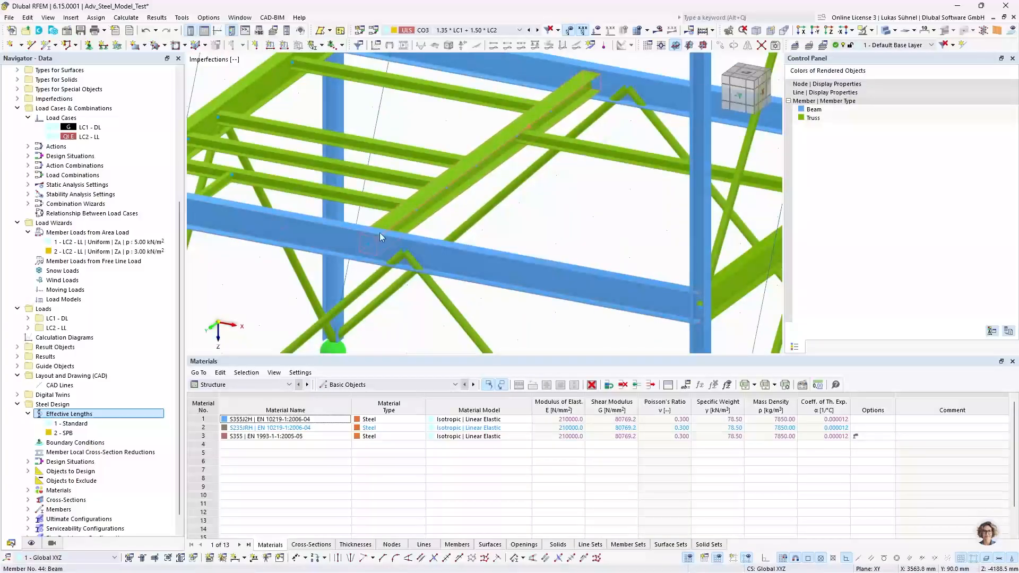
{"action": "middle_click_drag", "start_coordinate": [555, 220], "coordinate": [523, 223], "text": "ctrl"}
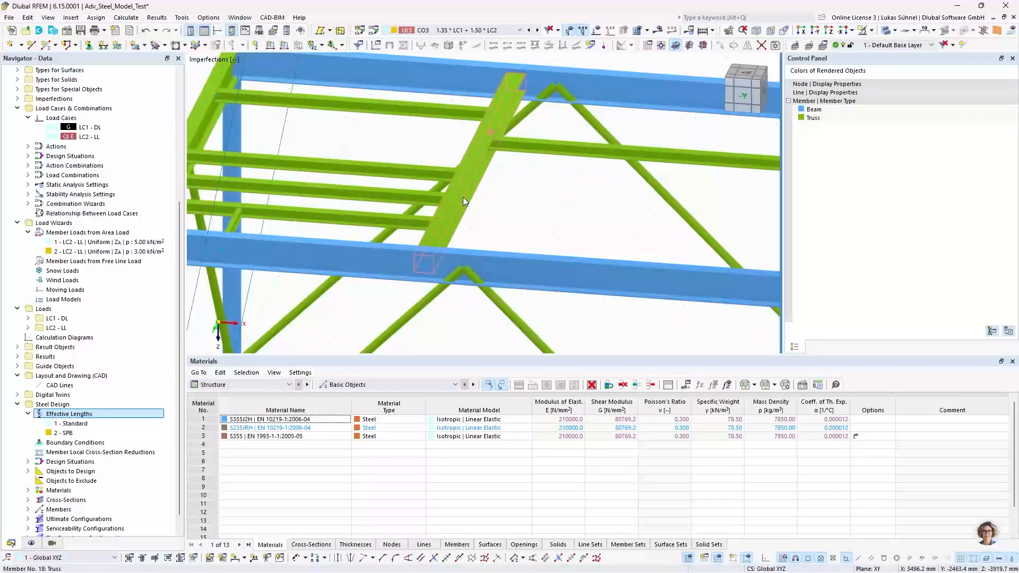
{"action": "scroll", "coordinate": [451, 173], "scroll_direction": "down", "scroll_amount": 2}
{"action": "middle_click_drag", "start_coordinate": [533, 194], "coordinate": [395, 215], "text": "ctrl"}
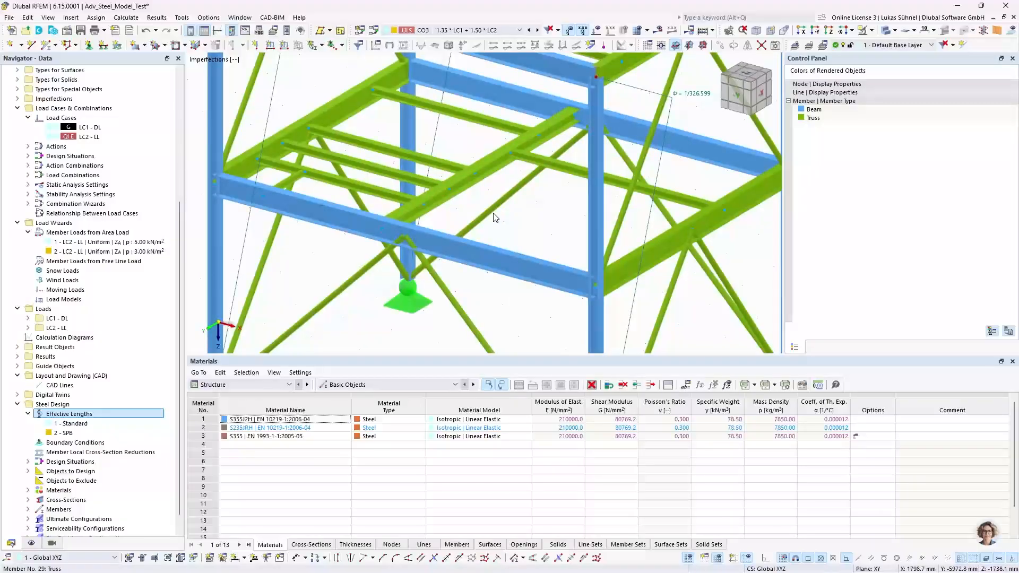
{"action": "middle_click_drag", "start_coordinate": [494, 213], "coordinate": [524, 200], "text": "ctrl"}
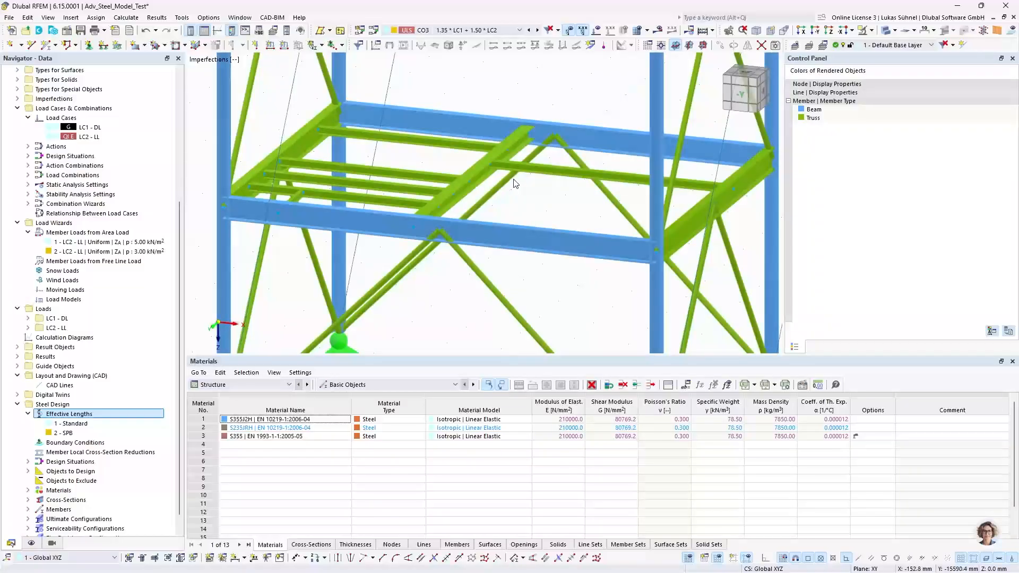
Step: Examine the upper and lower transverse edge beams of the end frame where the diagonal bracing meets them
{"action": "scroll", "coordinate": [513, 180], "scroll_direction": "down", "scroll_amount": 4}
{"action": "middle_click_drag", "start_coordinate": [506, 183], "coordinate": [441, 241]}
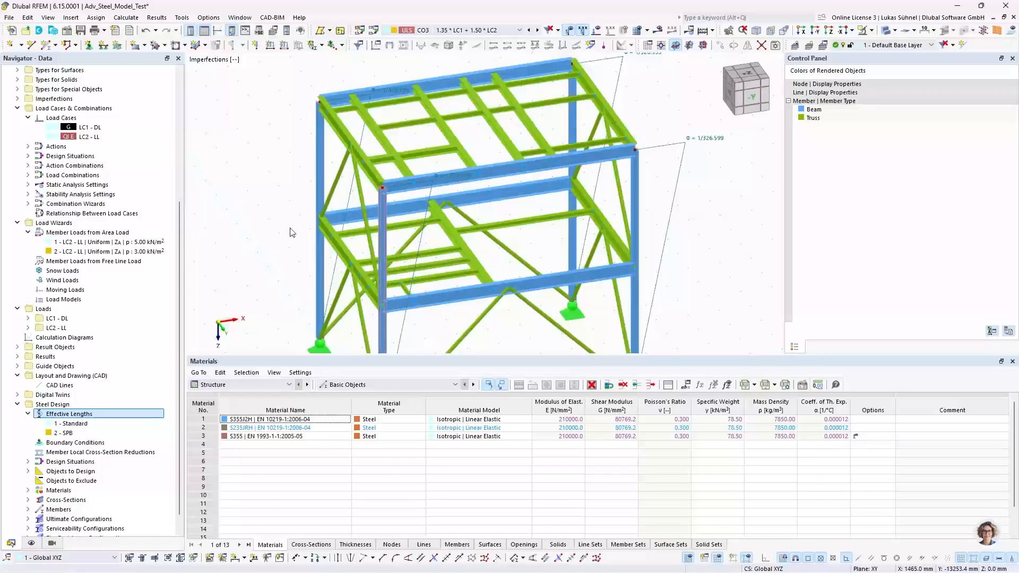
{"action": "mouse_move", "coordinate": [374, 237]}
{"action": "middle_mouse_down", "text": "ctrl"}
{"action": "mouse_move", "coordinate": [329, 170]}
{"action": "mouse_move", "coordinate": [364, 241]}
{"action": "middle_mouse_up", "text": "ctrl"}
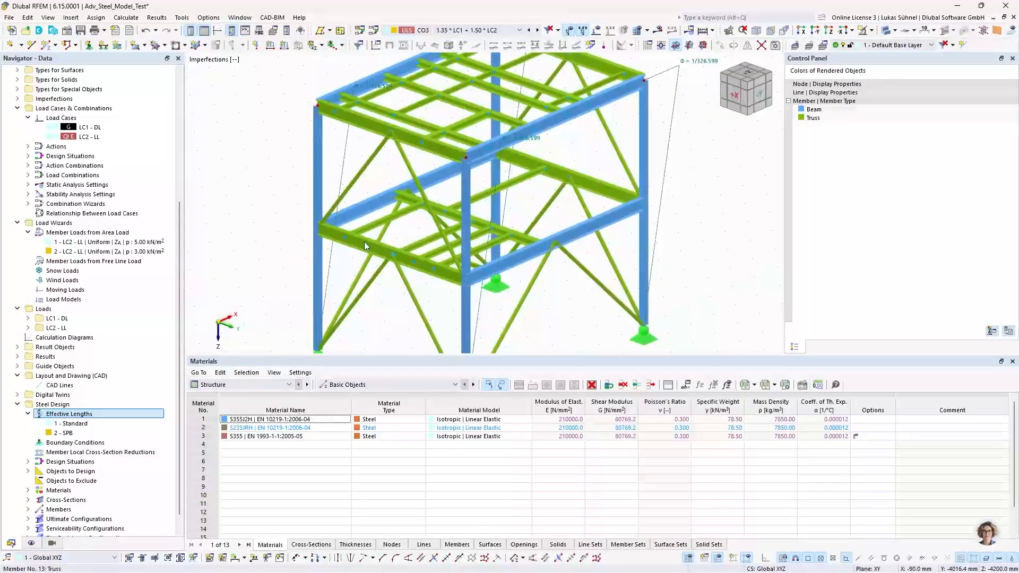
{"action": "scroll", "coordinate": [371, 230], "scroll_direction": "up", "scroll_amount": 4}
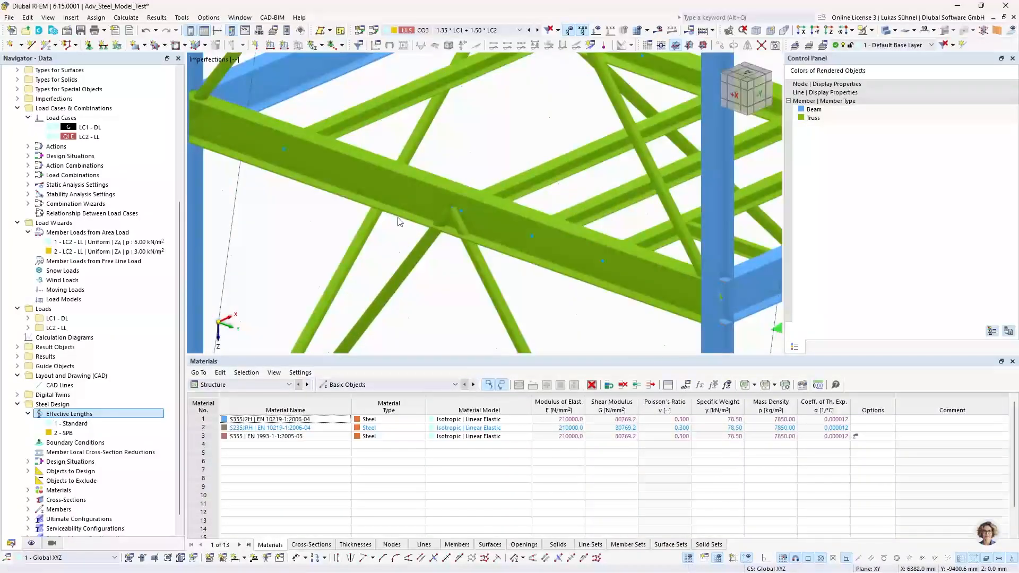
{"action": "scroll", "coordinate": [425, 178], "scroll_direction": "up", "scroll_amount": 1}
{"action": "middle_click_drag", "start_coordinate": [424, 181], "coordinate": [403, 260], "text": "ctrl"}
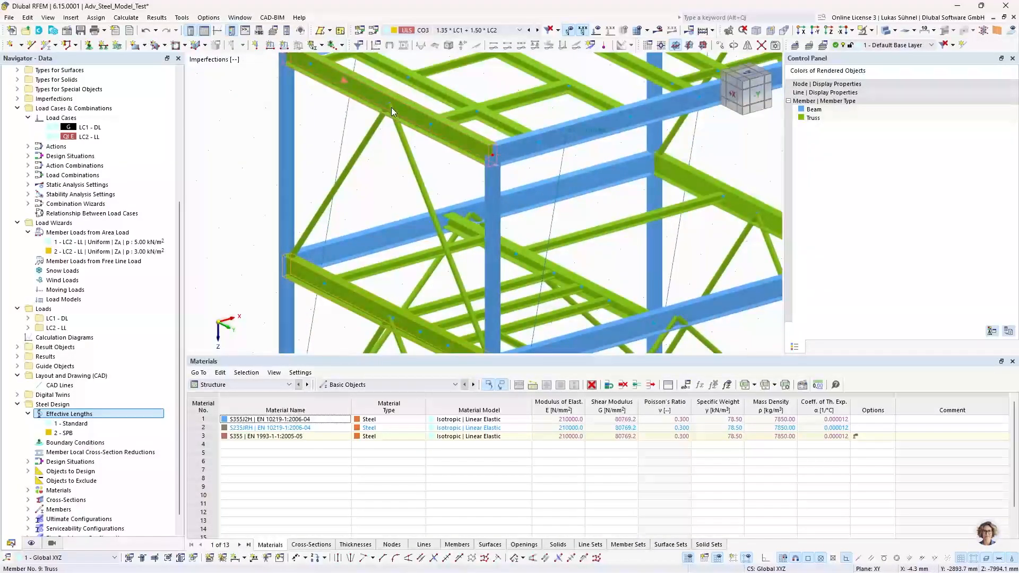
{"action": "scroll", "coordinate": [626, 217], "scroll_direction": "down", "scroll_amount": 3}
{"action": "middle_click_drag", "start_coordinate": [393, 227], "coordinate": [346, 188]}
{"action": "middle_click_drag", "start_coordinate": [346, 188], "coordinate": [368, 187], "text": "ctrl"}
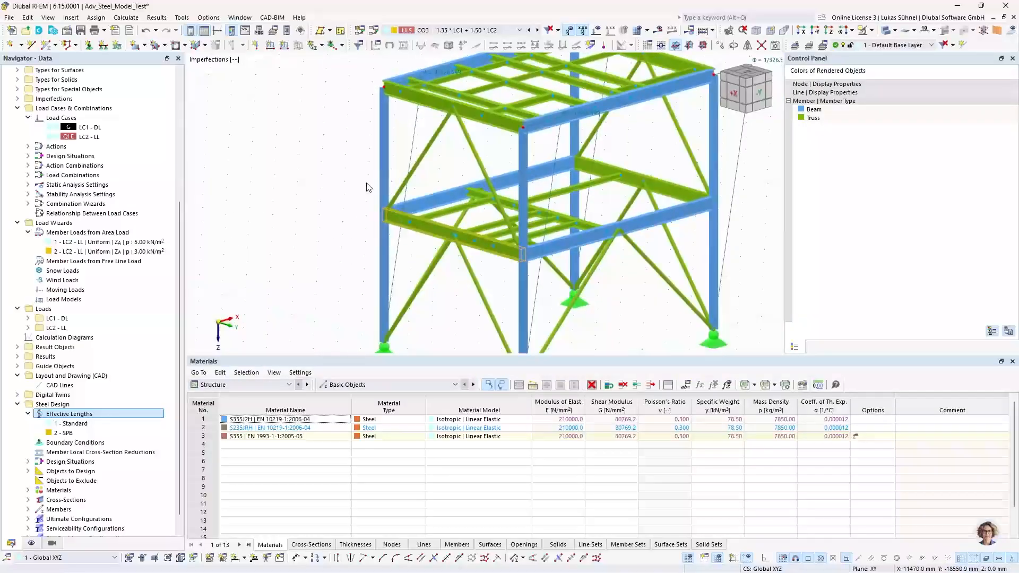
Step: Open member 13, the lower transverse edge beam, create new effective lengths for it and show their nodal supports
{"action": "right_click", "coordinate": [72, 418]}
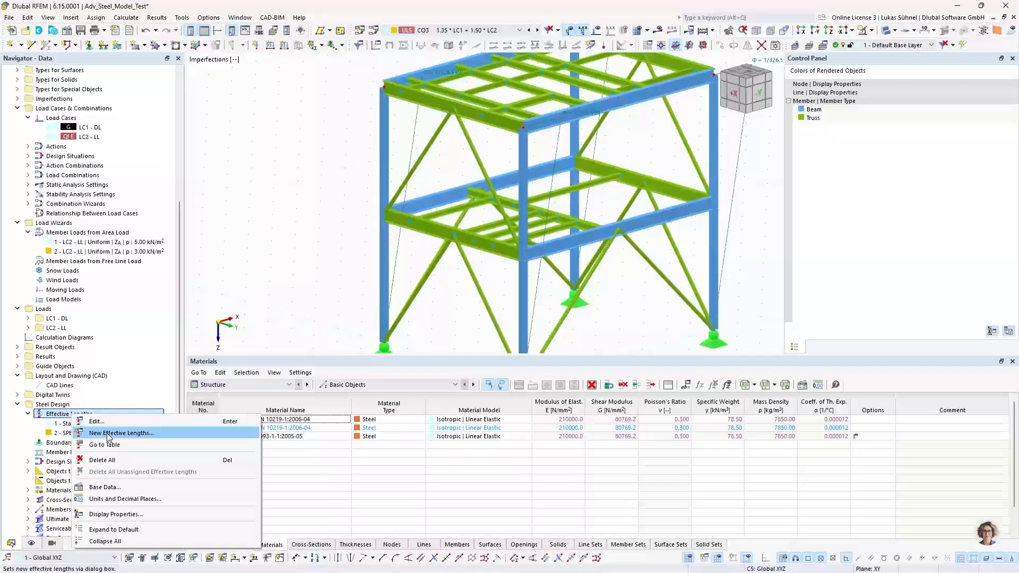
{"action": "left_click", "coordinate": [250, 256]}
{"action": "scroll", "coordinate": [430, 228], "scroll_direction": "up", "scroll_amount": 4}
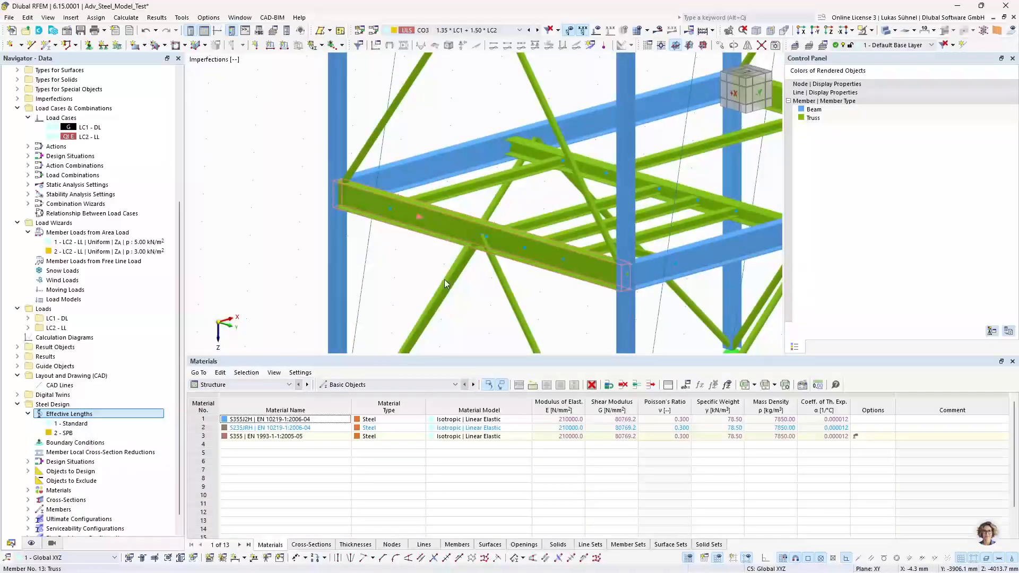
{"action": "double_click", "coordinate": [340, 100]}
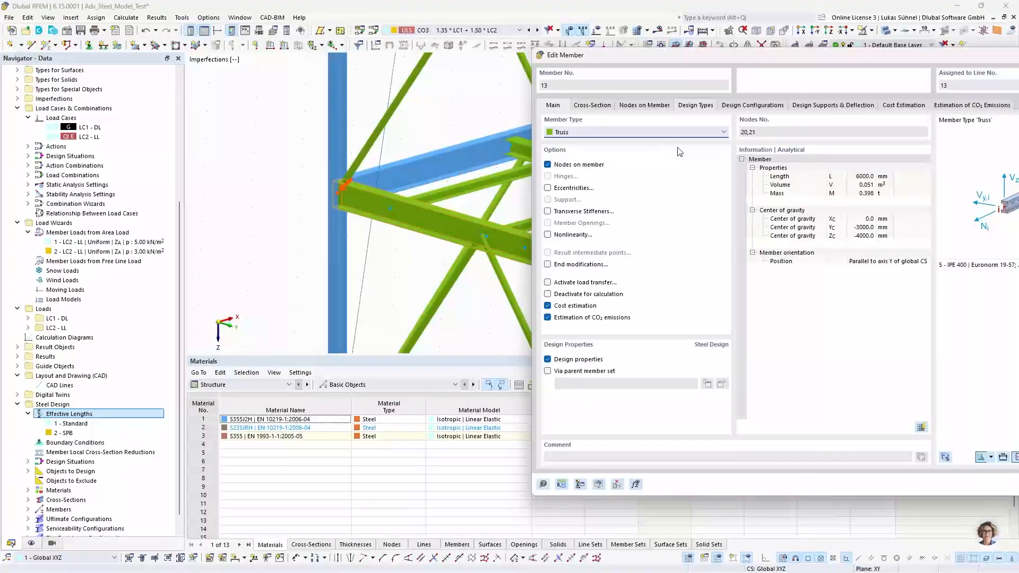
{"action": "left_click", "coordinate": [896, 149]}
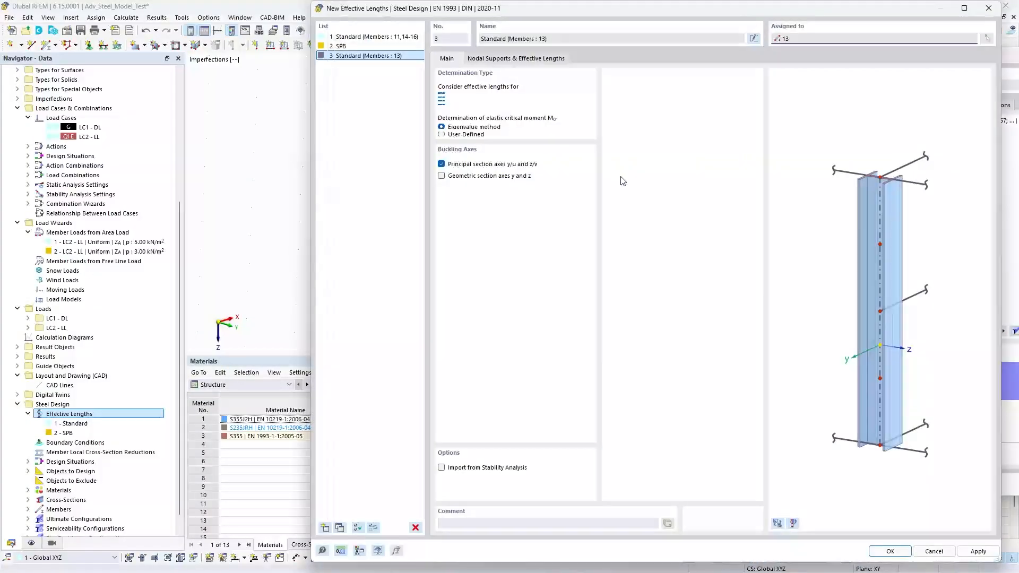
{"action": "left_click", "coordinate": [515, 59]}
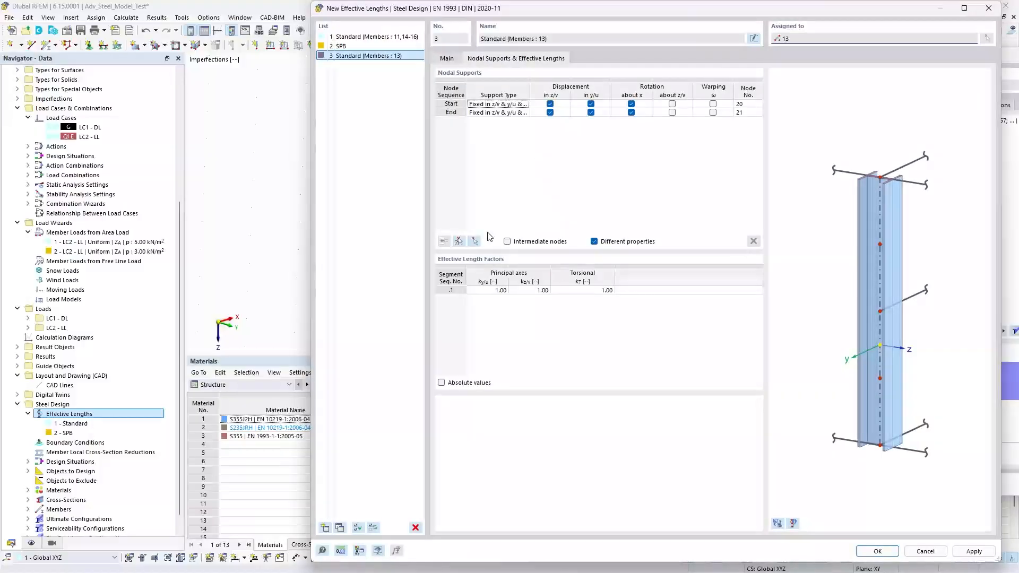
Step: Import member 13's intermediate nodes from the model, fix displacement in z/v at node 44 where the bracing connects, and accept both dialogs
{"action": "left_click", "coordinate": [459, 241]}
{"action": "left_click", "coordinate": [432, 228]}
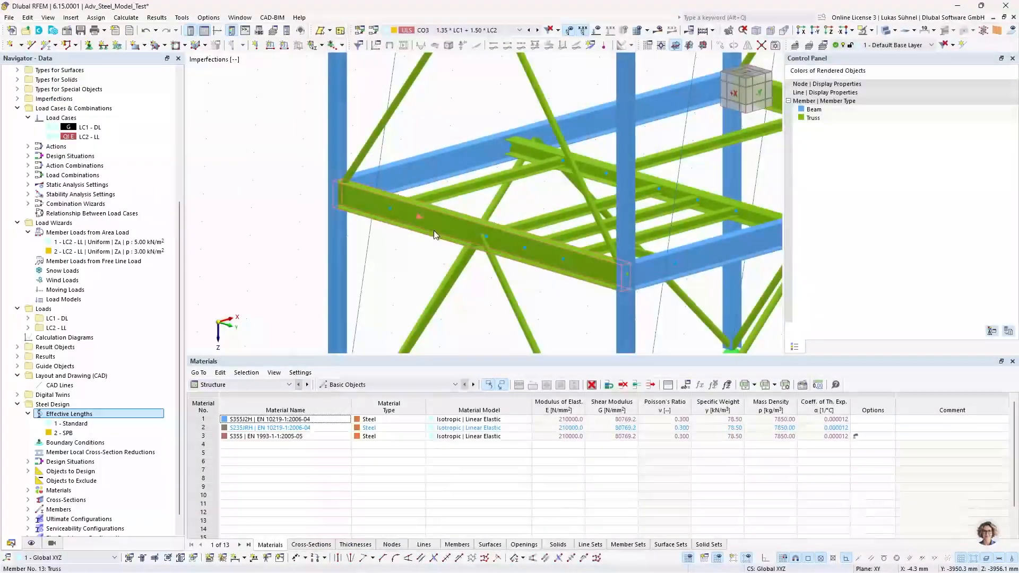
{"action": "left_click_drag", "start_coordinate": [483, 11], "coordinate": [681, 36]}
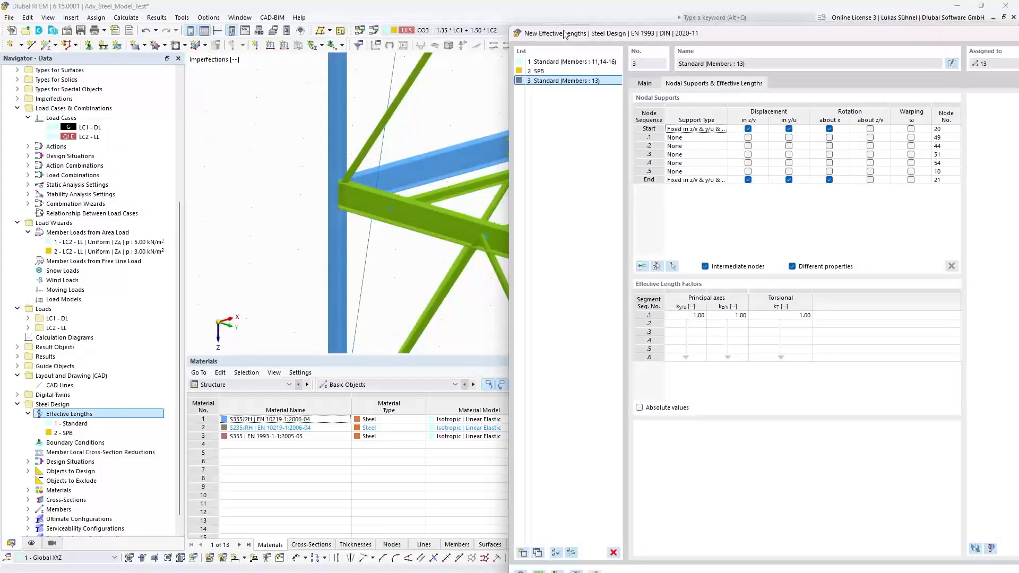
{"action": "left_click_drag", "start_coordinate": [565, 34], "coordinate": [669, 46]}
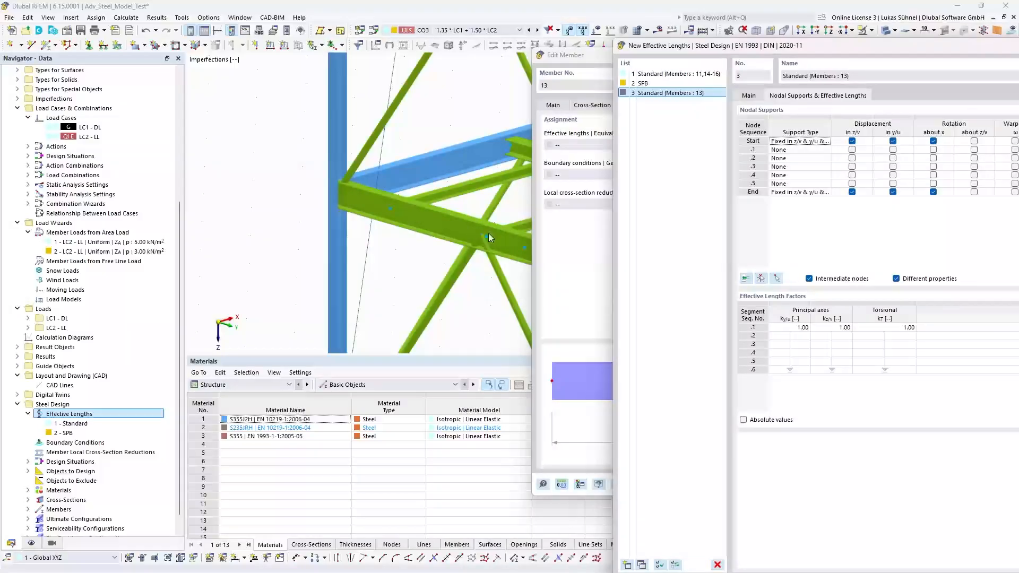
{"action": "left_click", "coordinate": [852, 158]}
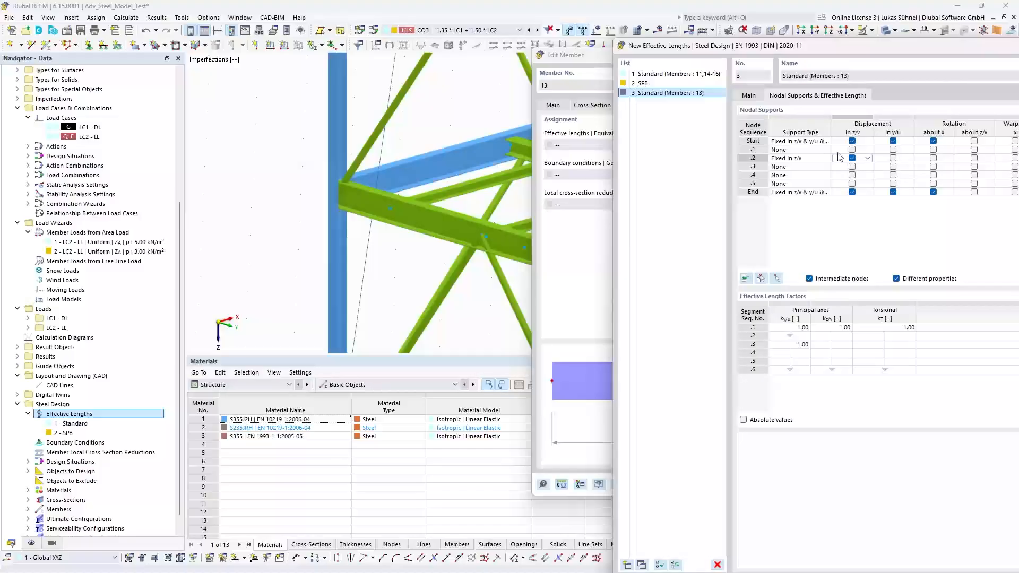
{"action": "left_click_drag", "start_coordinate": [823, 46], "coordinate": [450, 20]}
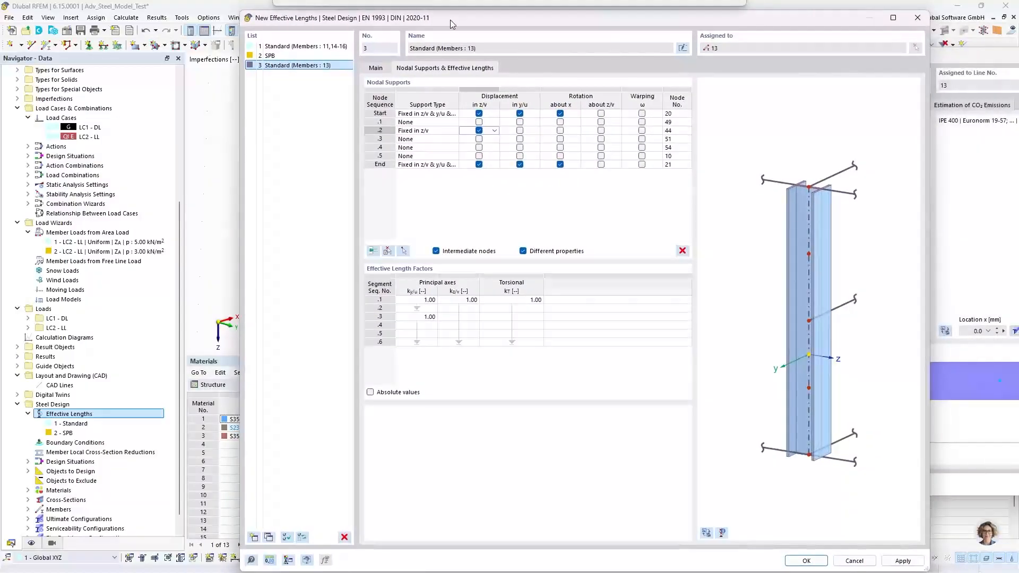
{"action": "left_click", "coordinate": [806, 561]}
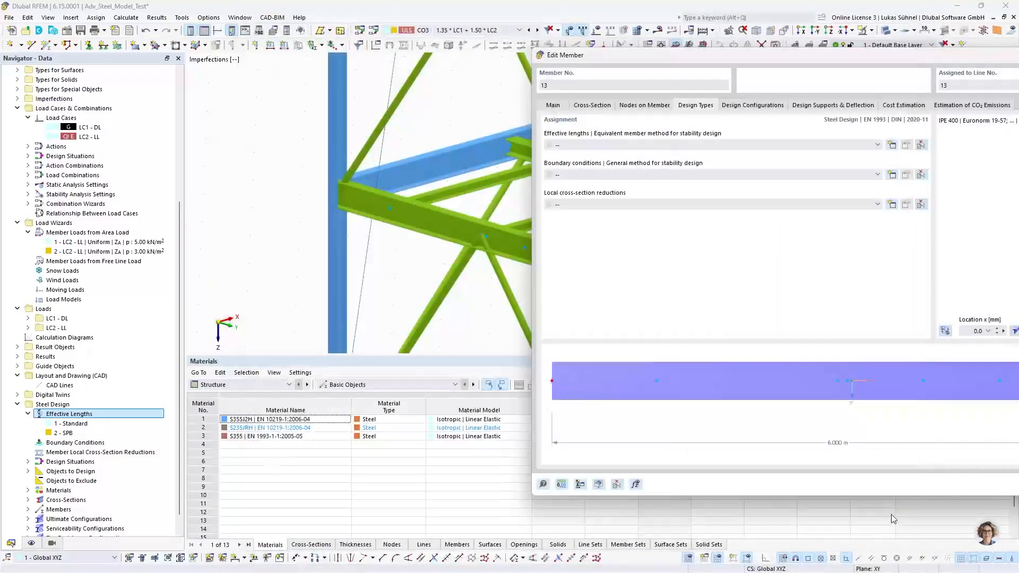
{"action": "key", "text": "Return"}
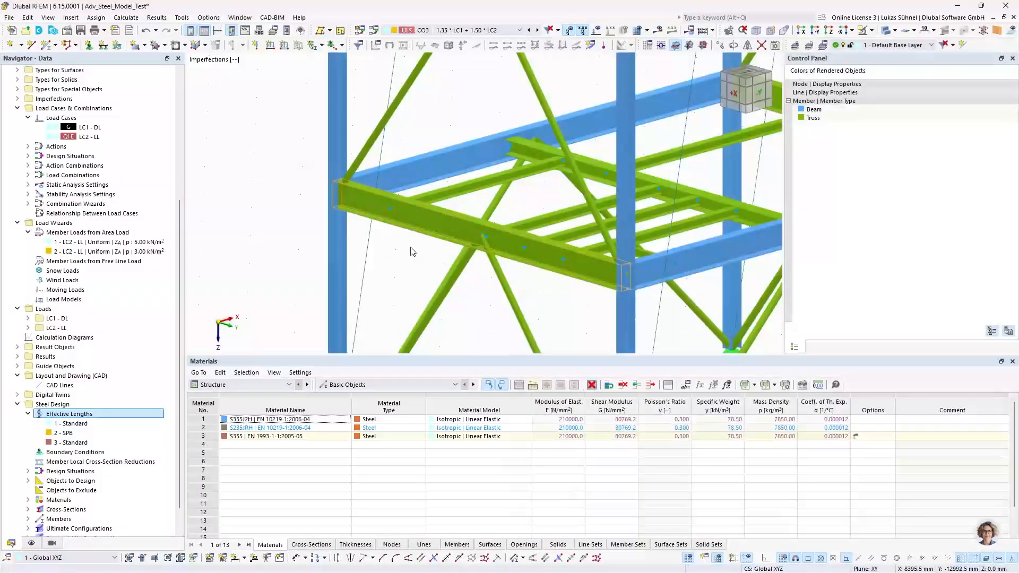
Step: Turn on the display of member effective lengths for steel design in the model
{"action": "middle_click_drag", "start_coordinate": [566, 244], "coordinate": [461, 238], "text": "ctrl"}
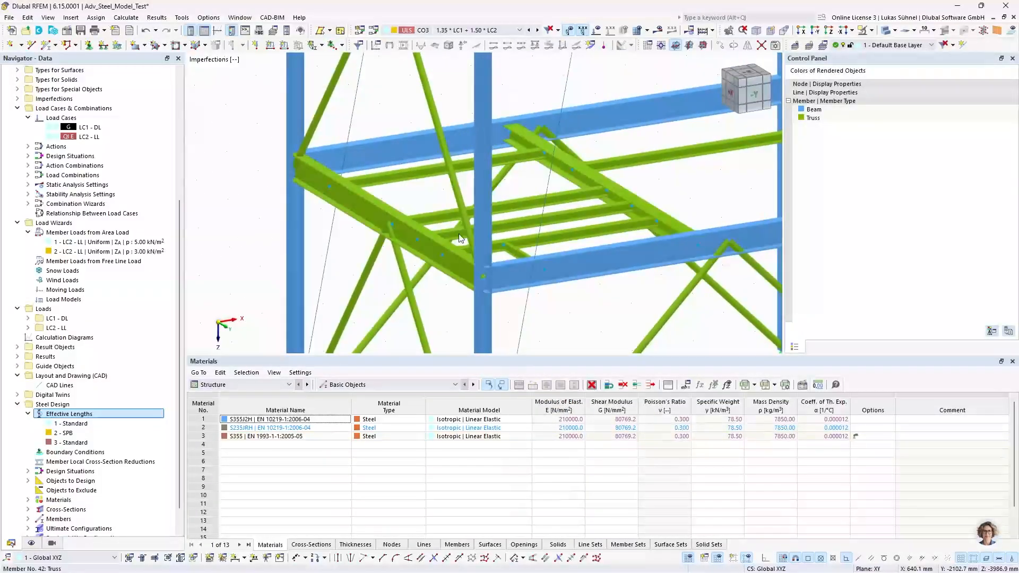
{"action": "middle_click_drag", "start_coordinate": [530, 229], "coordinate": [425, 240], "text": "ctrl"}
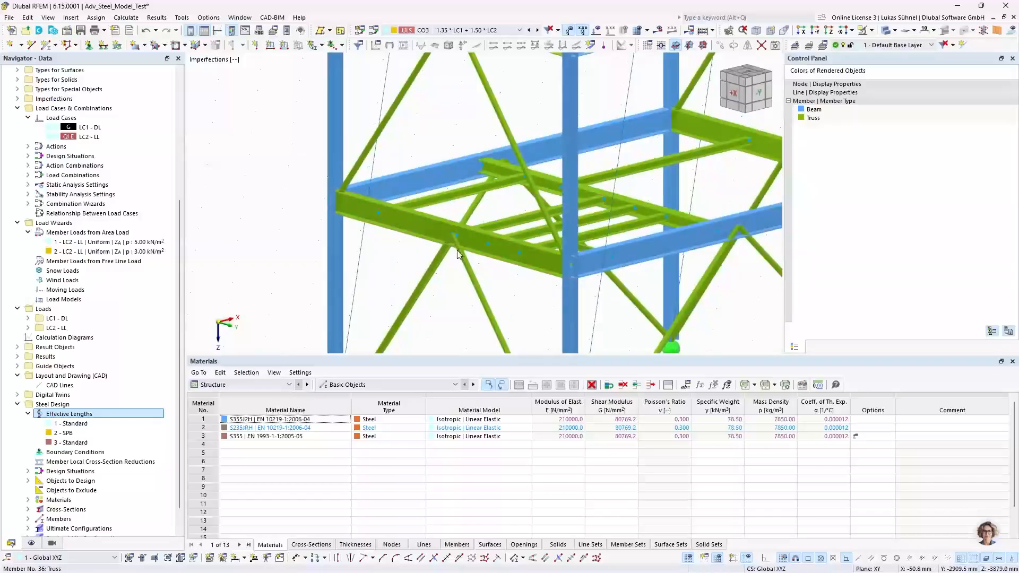
{"action": "scroll", "coordinate": [395, 252], "scroll_direction": "down", "scroll_amount": 2}
{"action": "middle_click_drag", "start_coordinate": [397, 262], "coordinate": [356, 255], "text": "ctrl"}
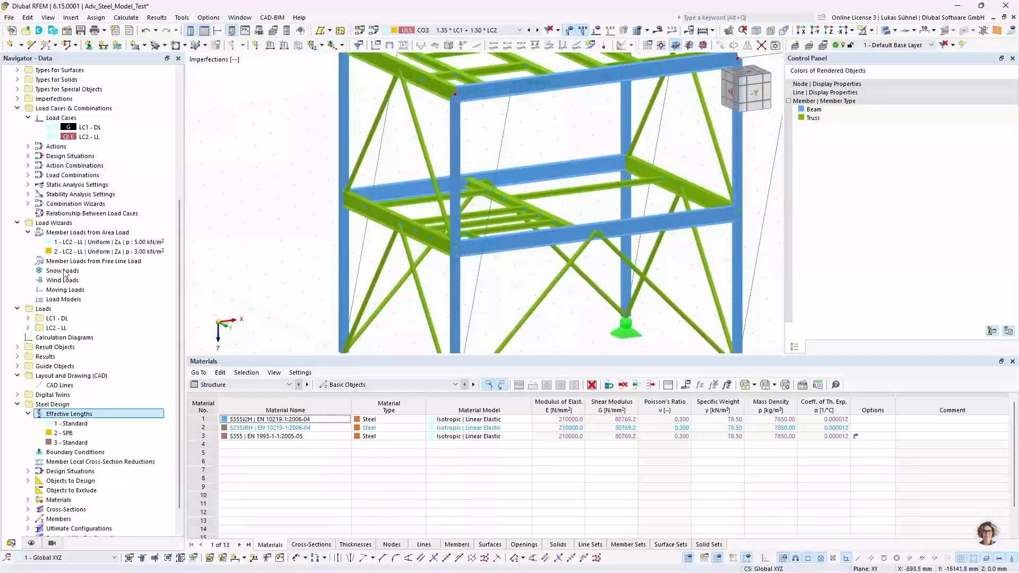
{"action": "left_click", "coordinate": [32, 543]}
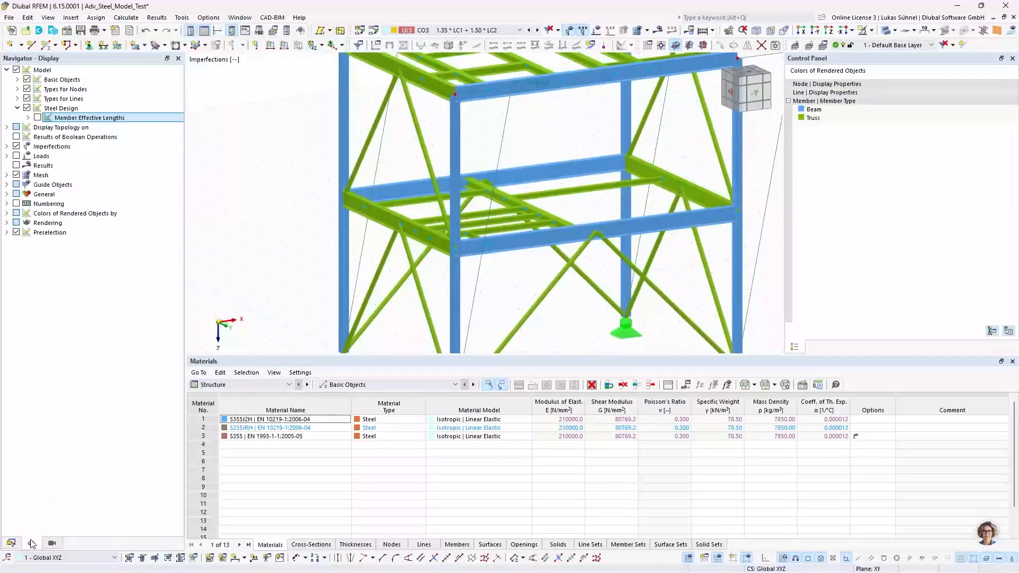
{"action": "left_click", "coordinate": [38, 117]}
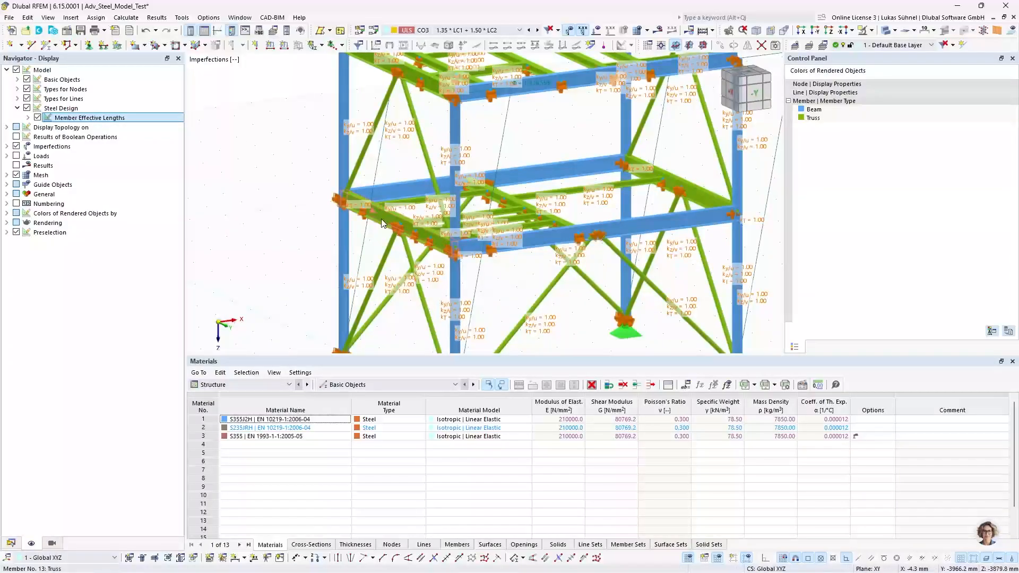
Step: Isolate member 13, examine its nodal support where the bracing connects, and restore the full model view
{"action": "left_click", "coordinate": [872, 30]}
{"action": "left_click", "coordinate": [868, 41]}
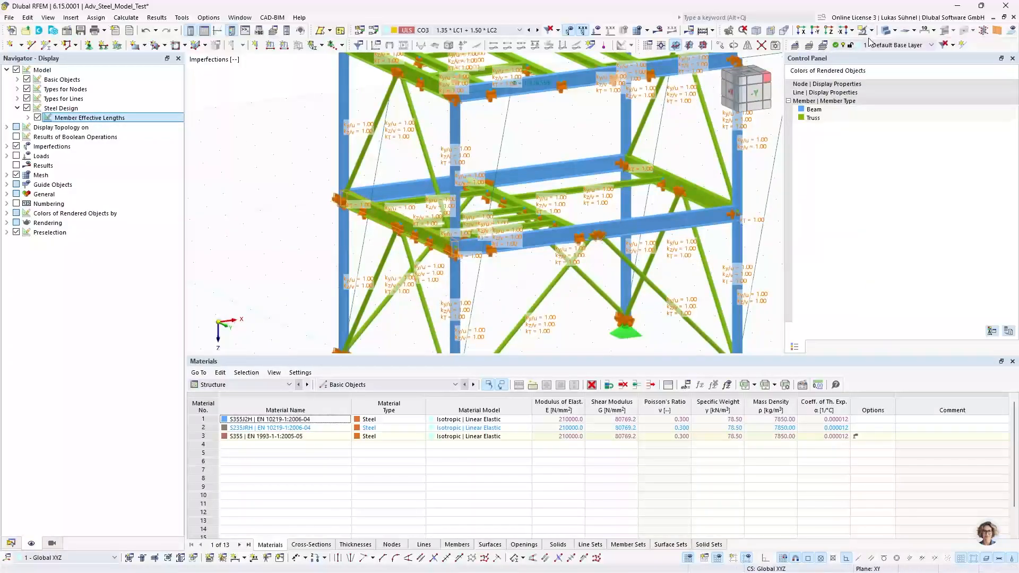
{"action": "left_click", "coordinate": [872, 30]}
{"action": "left_click", "coordinate": [876, 41]}
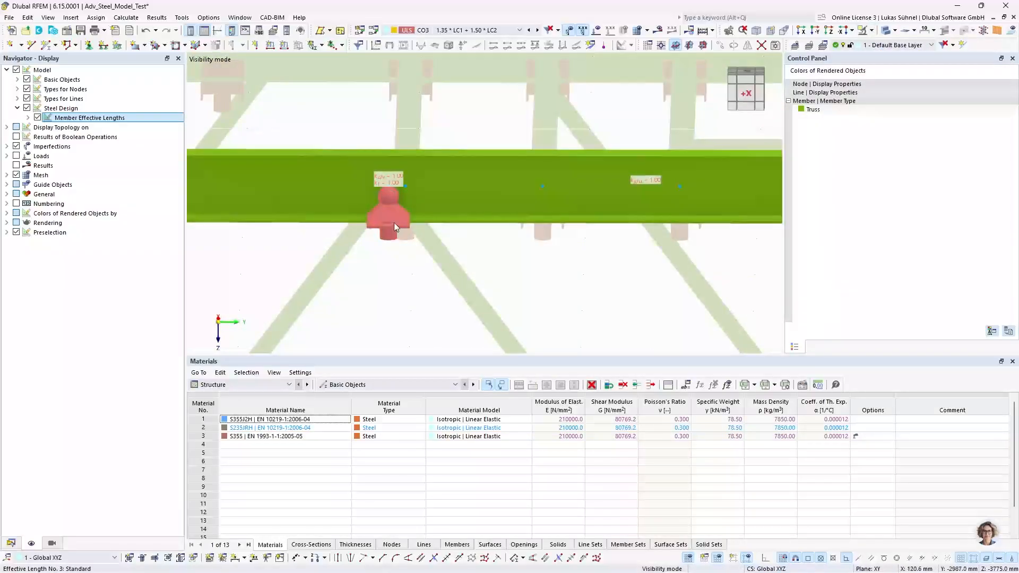
{"action": "left_click", "coordinate": [882, 32]}
{"action": "left_click", "coordinate": [913, 83]}
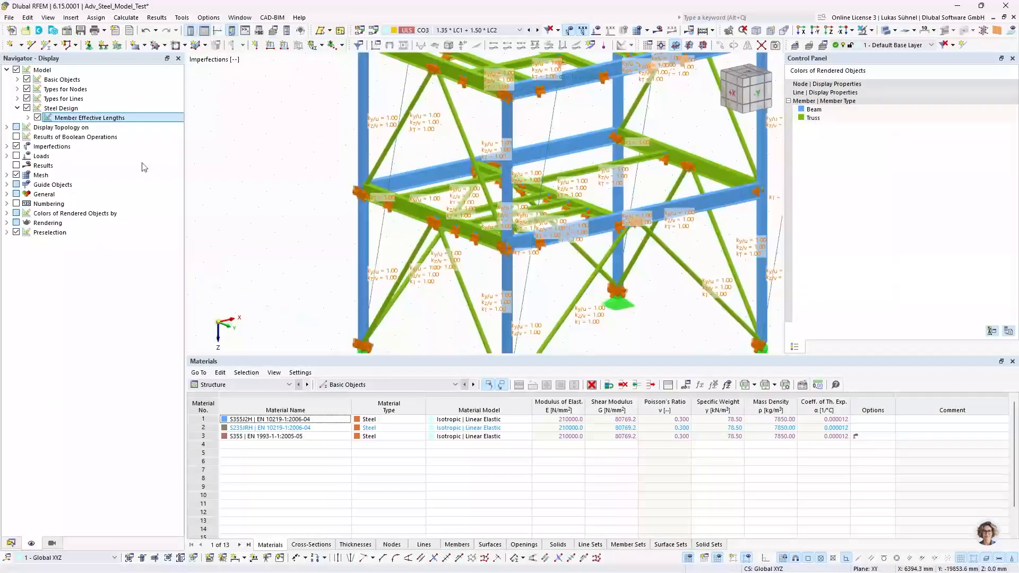
Step: Hide the member effective lengths, then open member 13's properties and close them without changes
{"action": "left_click", "coordinate": [37, 118]}
{"action": "middle_click_drag", "start_coordinate": [429, 219], "coordinate": [333, 205]}
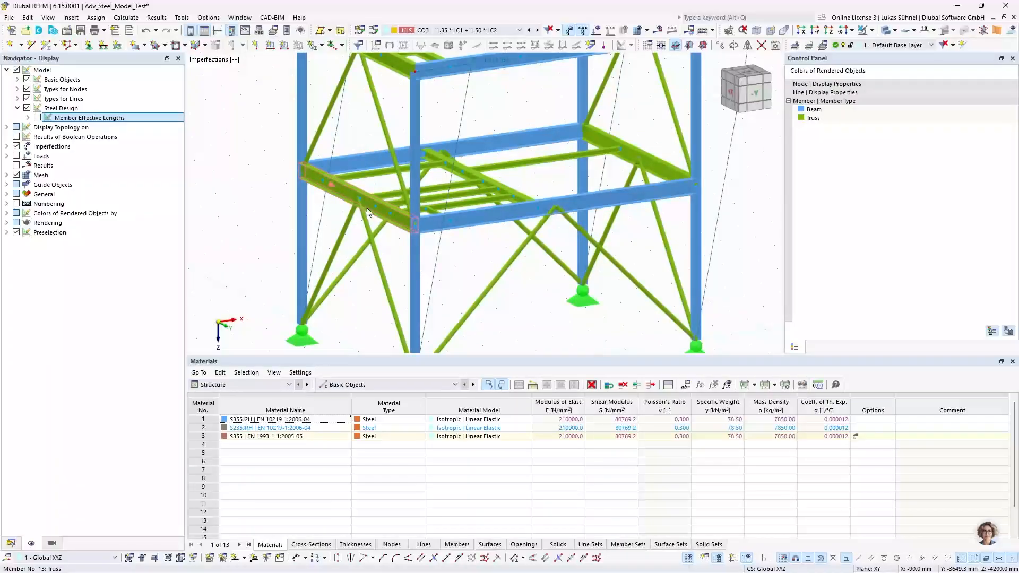
{"action": "double_click", "coordinate": [390, 203]}
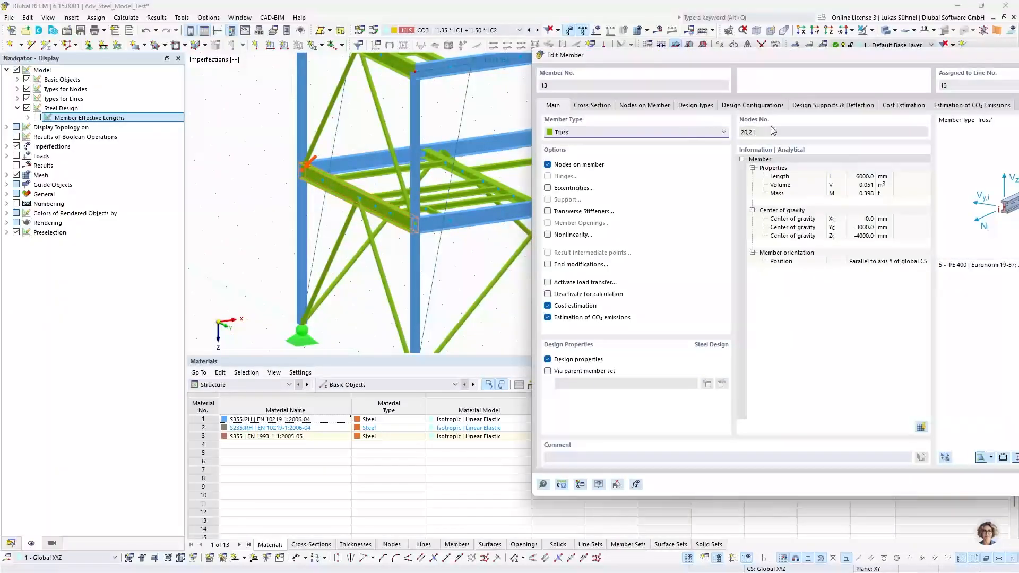
{"action": "key", "text": "Escape"}
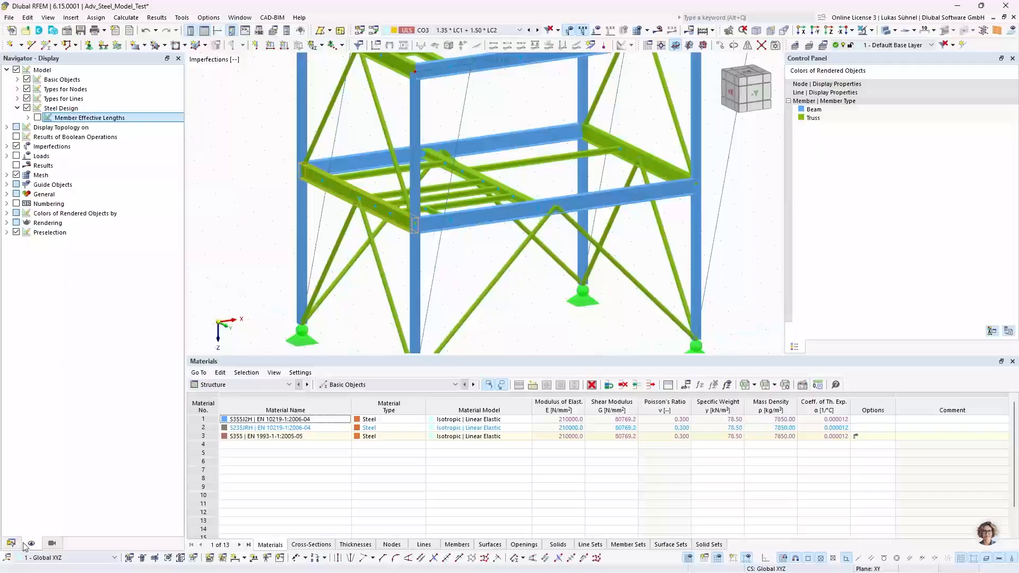
Step: Open effective lengths 3 and add member 12, the opposite end frame's lower transverse edge beam, by picking it in the model
{"action": "left_click", "coordinate": [11, 542]}
{"action": "scroll", "coordinate": [38, 467], "scroll_direction": "down", "scroll_amount": 1}
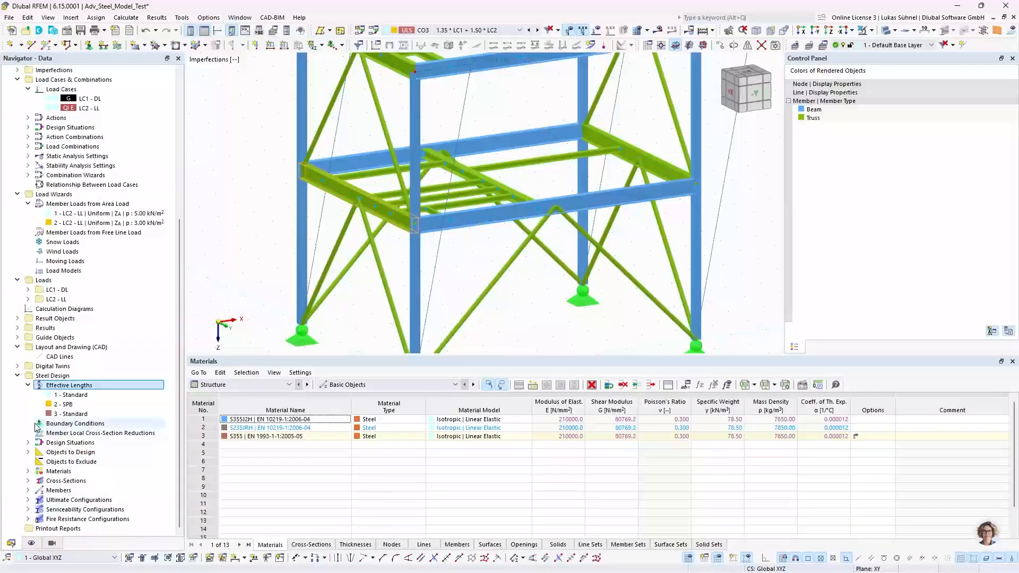
{"action": "double_click", "coordinate": [72, 414]}
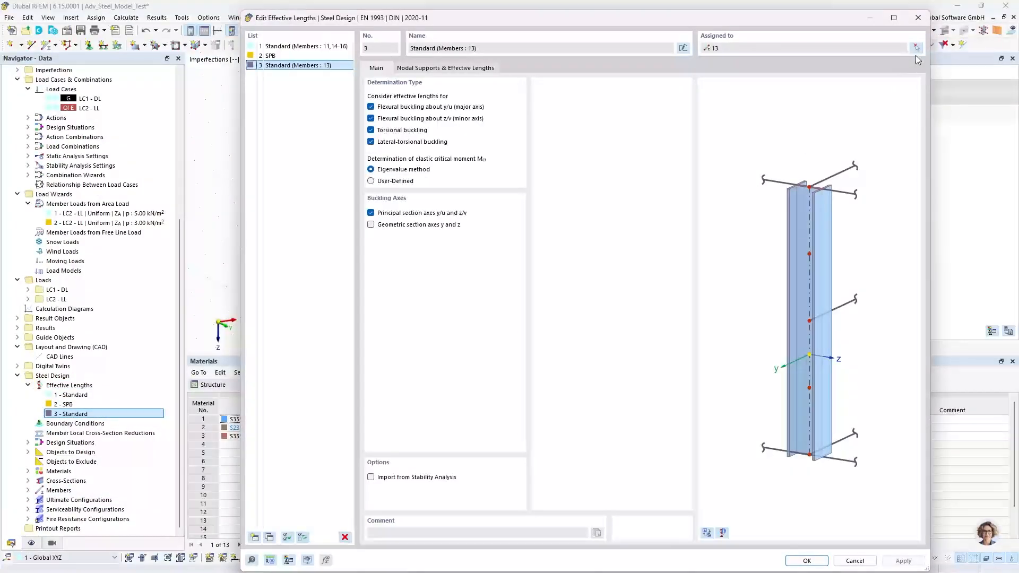
{"action": "left_click", "coordinate": [917, 49]}
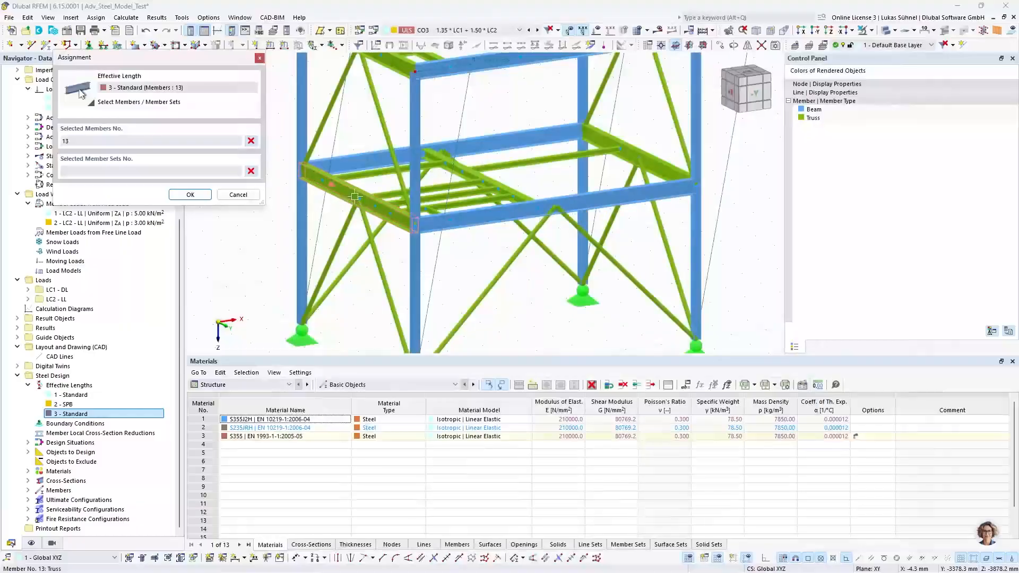
{"action": "scroll", "coordinate": [355, 196], "scroll_direction": "up", "scroll_amount": 2}
{"action": "scroll", "coordinate": [700, 247], "scroll_direction": "down", "scroll_amount": 1}
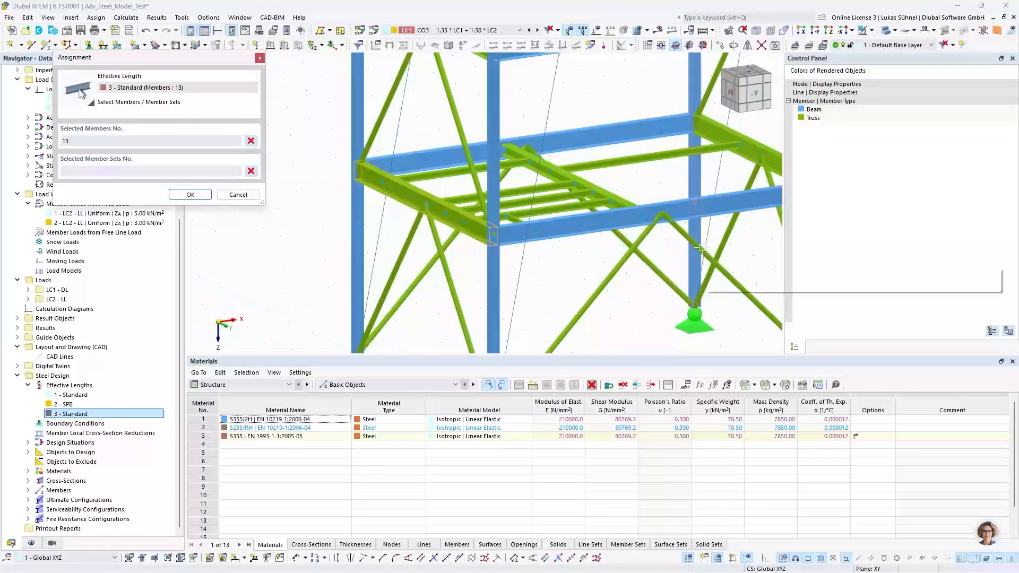
{"action": "middle_click_drag", "start_coordinate": [702, 248], "coordinate": [562, 262], "text": "ctrl"}
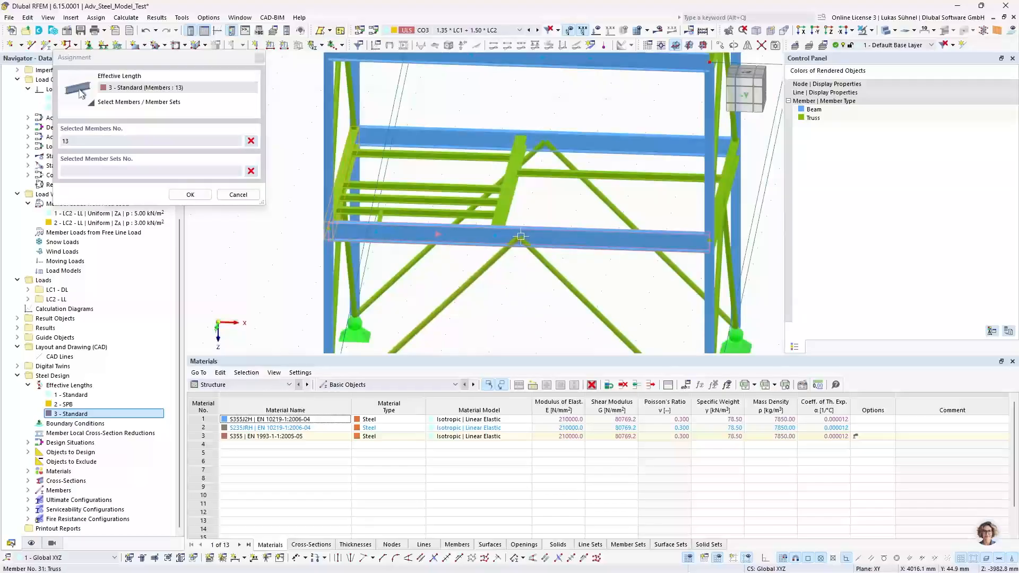
{"action": "scroll", "coordinate": [461, 295], "scroll_direction": "down", "scroll_amount": 3}
{"action": "middle_click_drag", "start_coordinate": [723, 245], "coordinate": [476, 254], "text": "ctrl"}
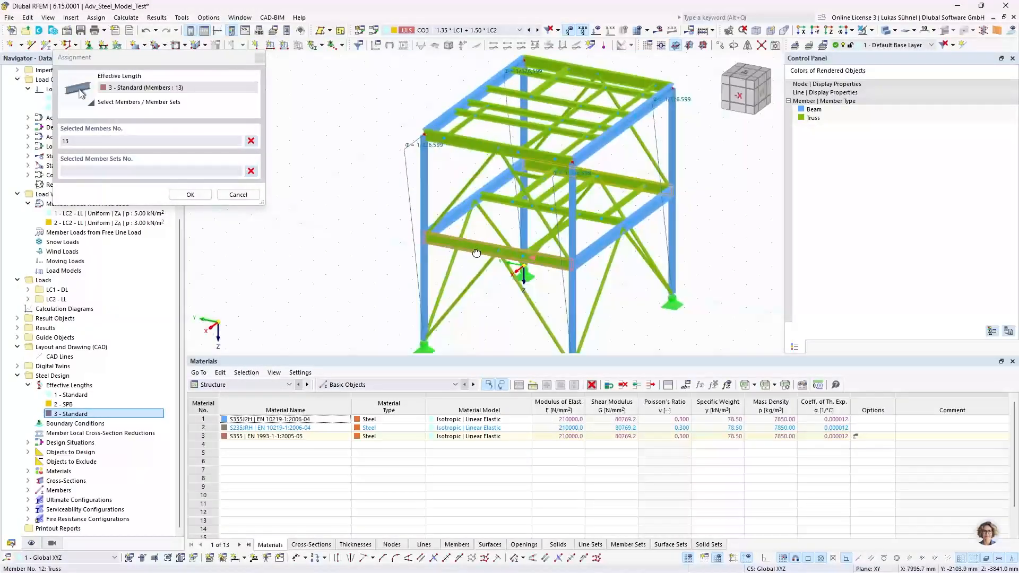
{"action": "scroll", "coordinate": [476, 254], "scroll_direction": "up", "scroll_amount": 3}
{"action": "left_click", "coordinate": [613, 269]}
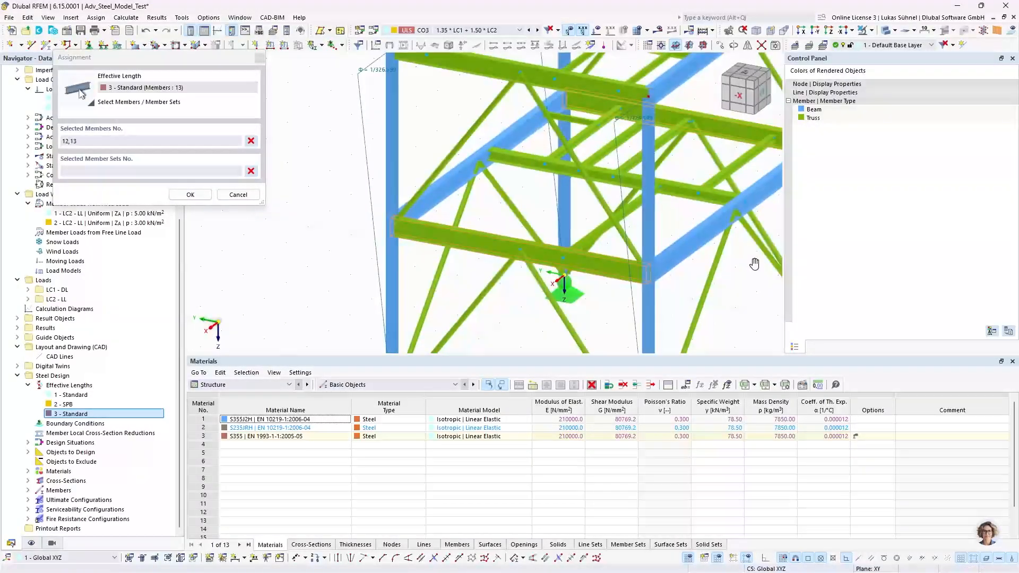
Step: Switch to transparent rendering and add member 41, the lower longitudinal beam above the side bracing, to the selection
{"action": "middle_click_drag", "start_coordinate": [613, 269], "coordinate": [573, 270], "text": "ctrl"}
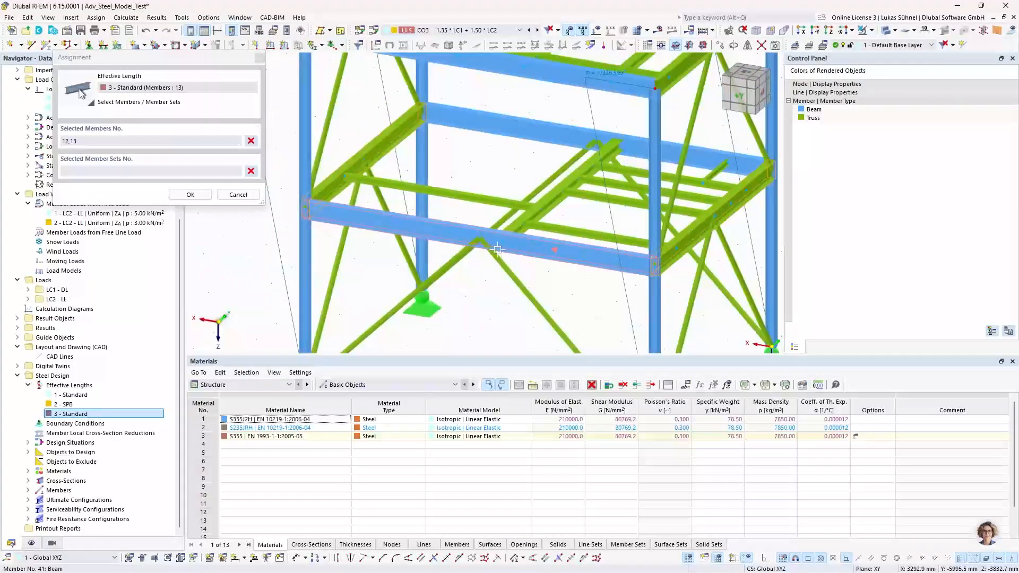
{"action": "scroll", "coordinate": [477, 239], "scroll_direction": "up", "scroll_amount": 3}
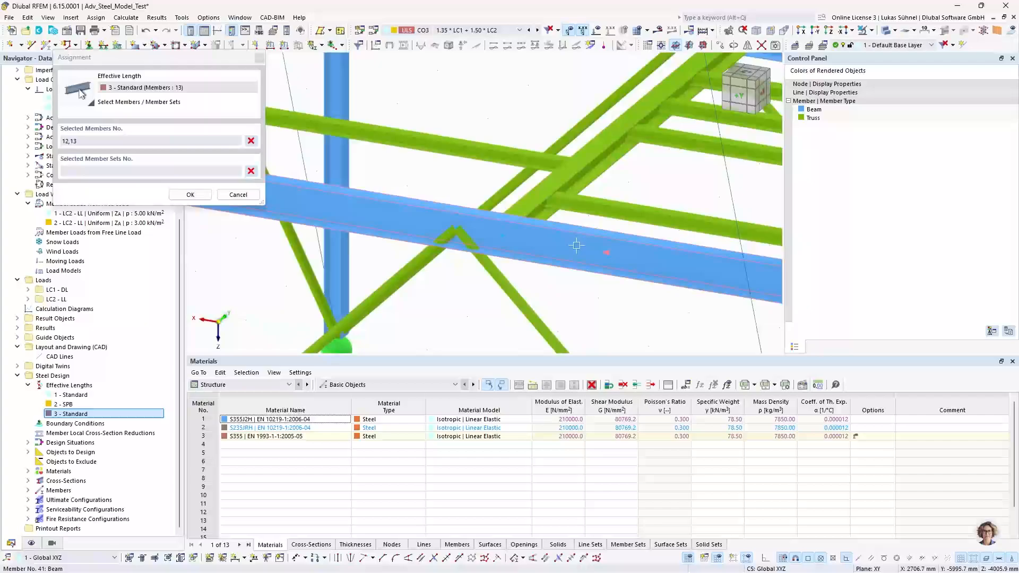
{"action": "left_click", "coordinate": [886, 31]}
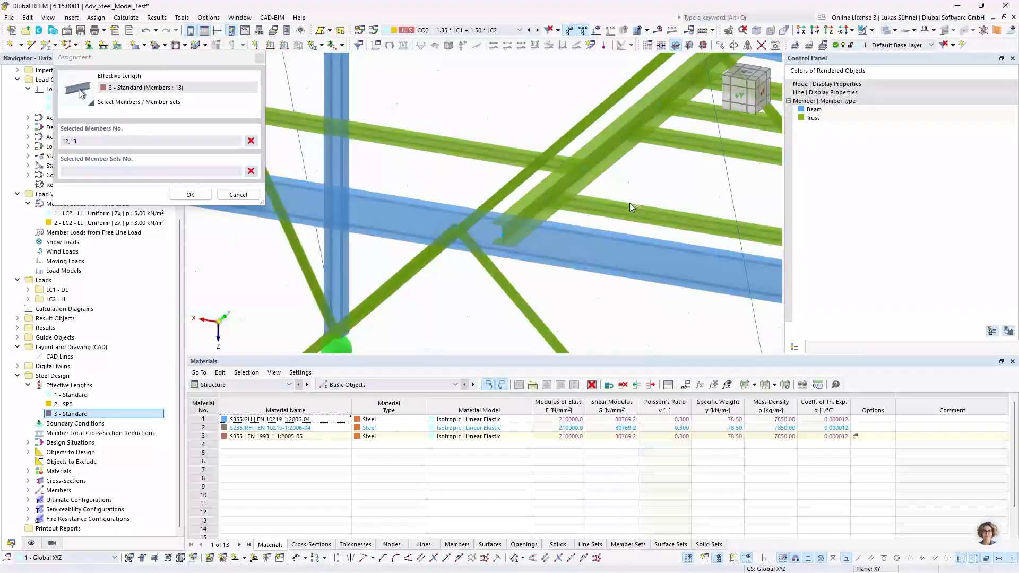
{"action": "left_click", "coordinate": [592, 253]}
{"action": "scroll", "coordinate": [592, 253], "scroll_direction": "down", "scroll_amount": 6}
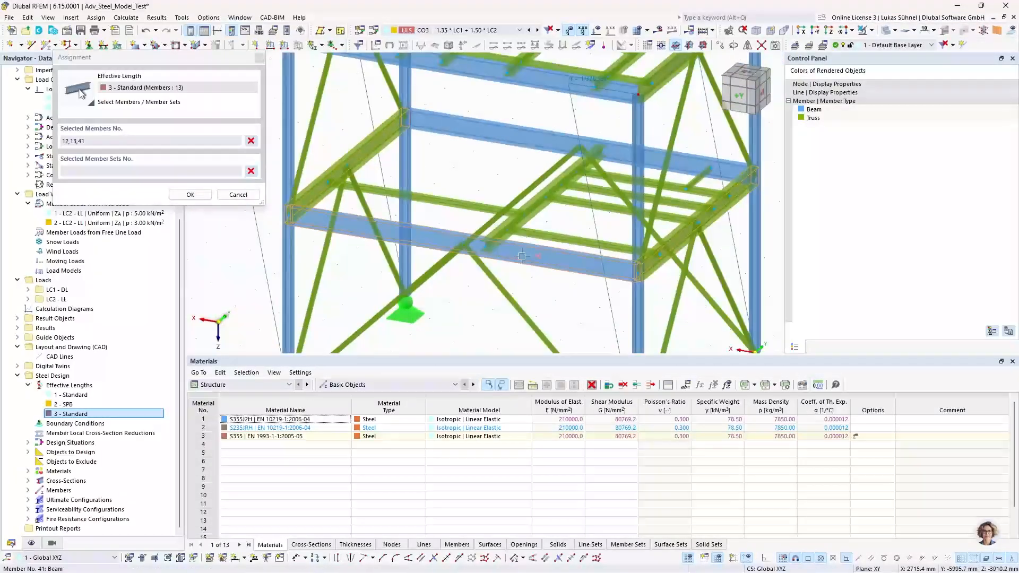
Step: Add member 9, the upper transverse edge beam above member 13, to the selection and accept the assignment
{"action": "middle_click_drag", "start_coordinate": [440, 203], "coordinate": [630, 200], "text": "ctrl"}
{"action": "scroll", "coordinate": [478, 140], "scroll_direction": "up", "scroll_amount": 4}
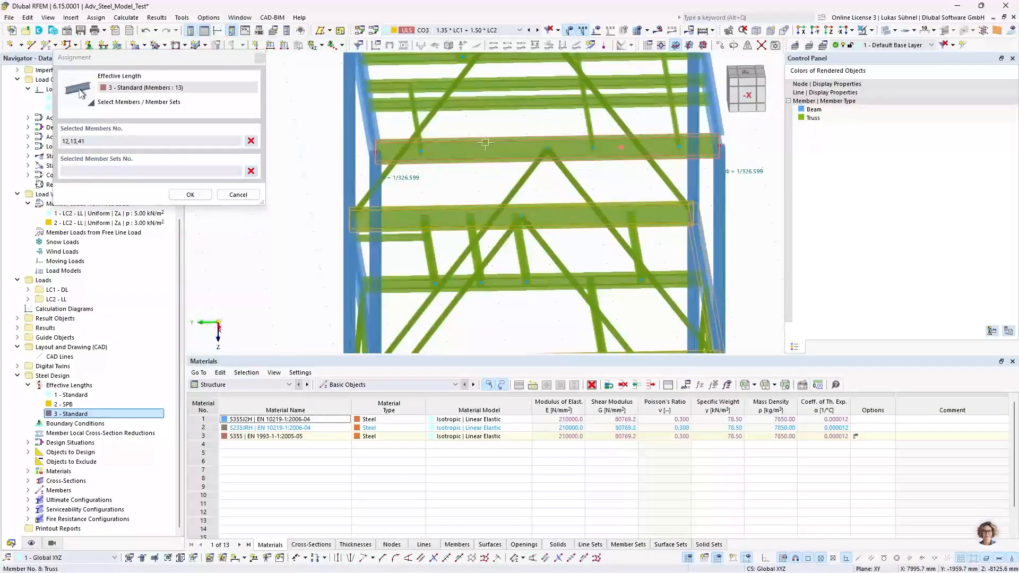
{"action": "middle_click_drag", "start_coordinate": [559, 142], "coordinate": [539, 281]}
{"action": "middle_click_drag", "start_coordinate": [312, 268], "coordinate": [683, 245], "text": "ctrl"}
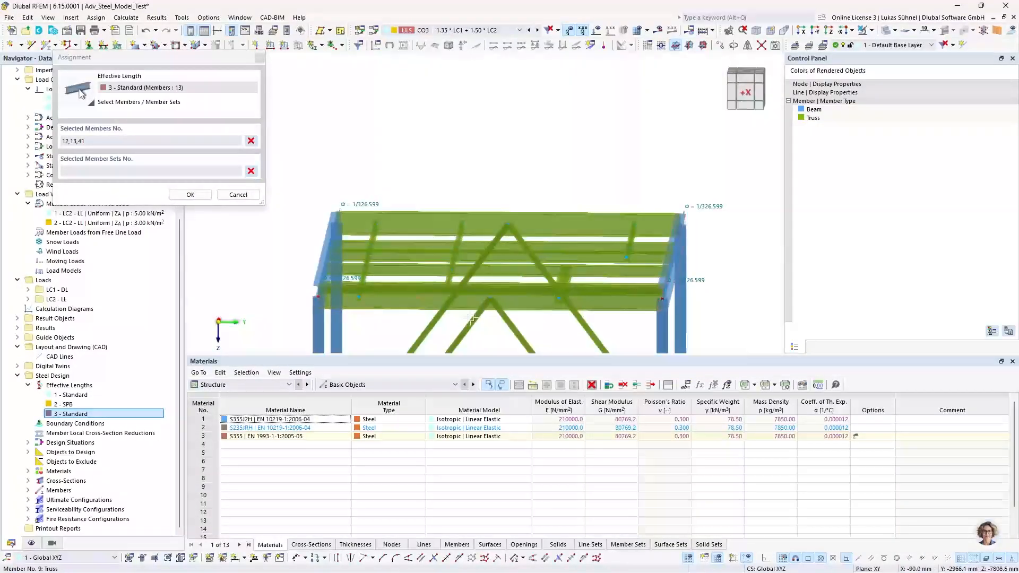
{"action": "left_click", "coordinate": [399, 298]}
{"action": "left_click", "coordinate": [190, 194]}
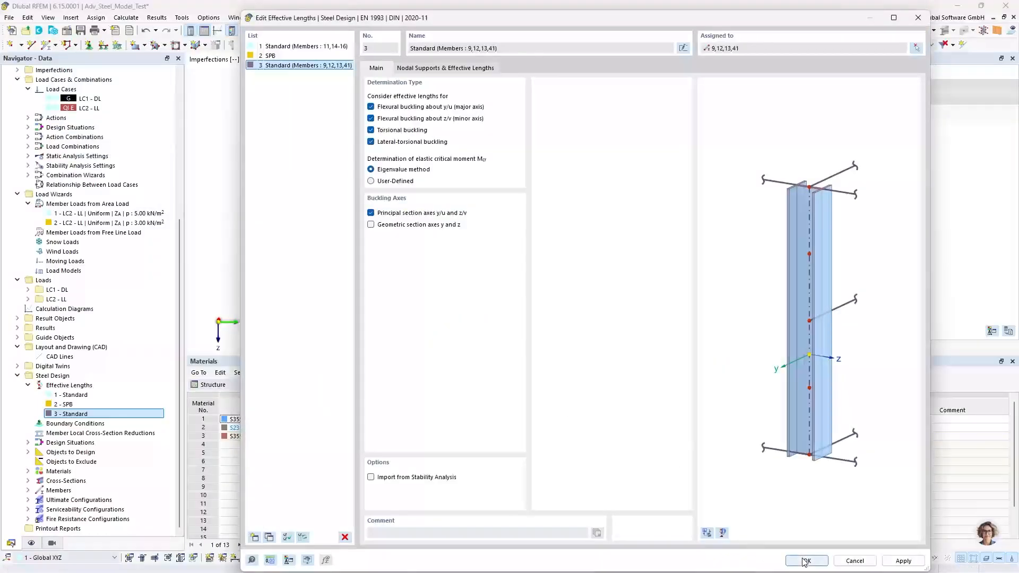
Step: Give effective lengths 3 the user-defined name "uz in 2nd" and accept the dialog
{"action": "left_click", "coordinate": [686, 49]}
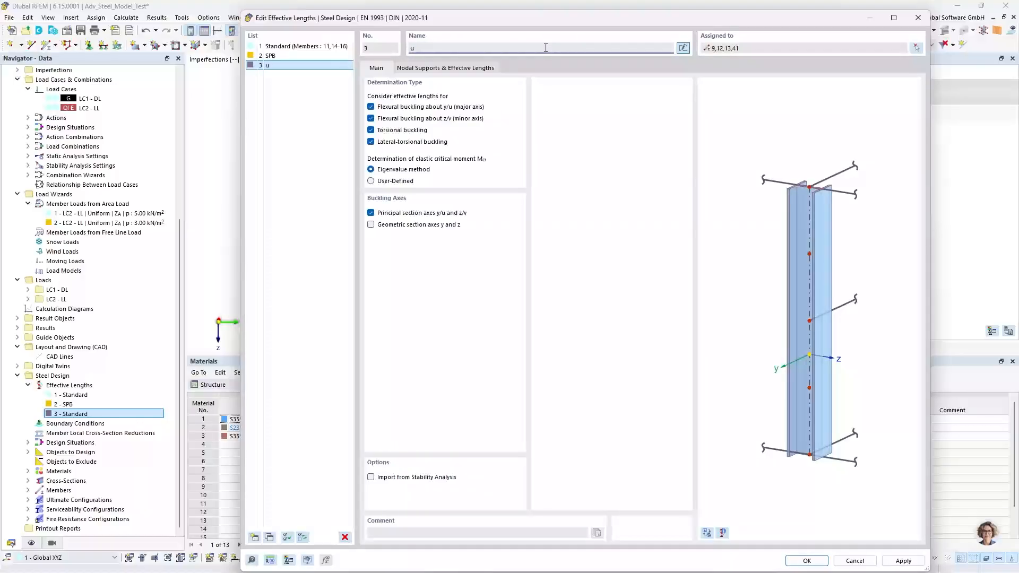
{"action": "type", "text": "uz in 2nd"}
{"action": "left_click", "coordinate": [806, 561]}
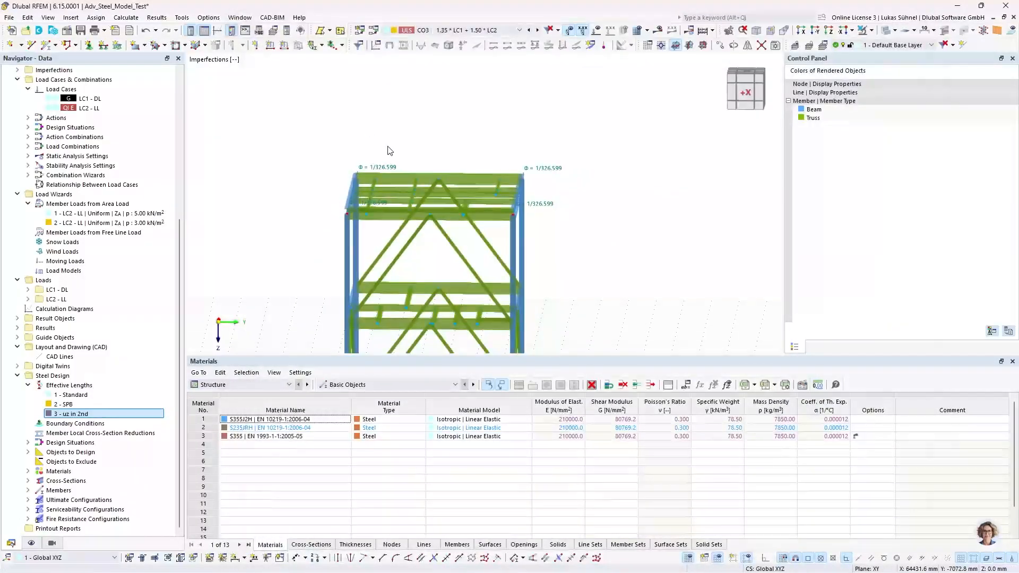
Step: Display the member effective lengths again and examine the nodal supports on the upper and lower edge beams
{"action": "left_click", "coordinate": [32, 543]}
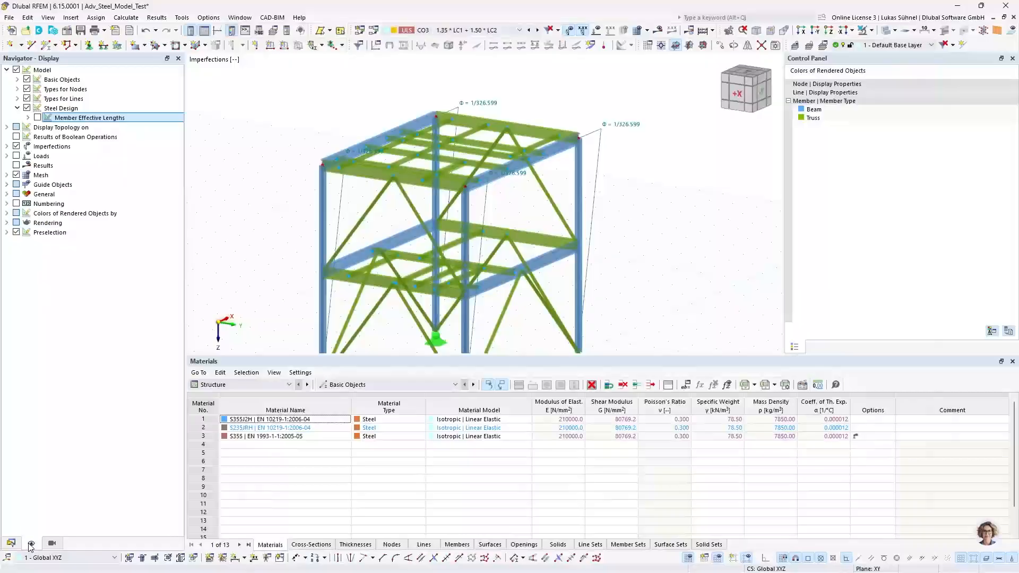
{"action": "left_click", "coordinate": [37, 117]}
{"action": "scroll", "coordinate": [510, 165], "scroll_direction": "up", "scroll_amount": 4}
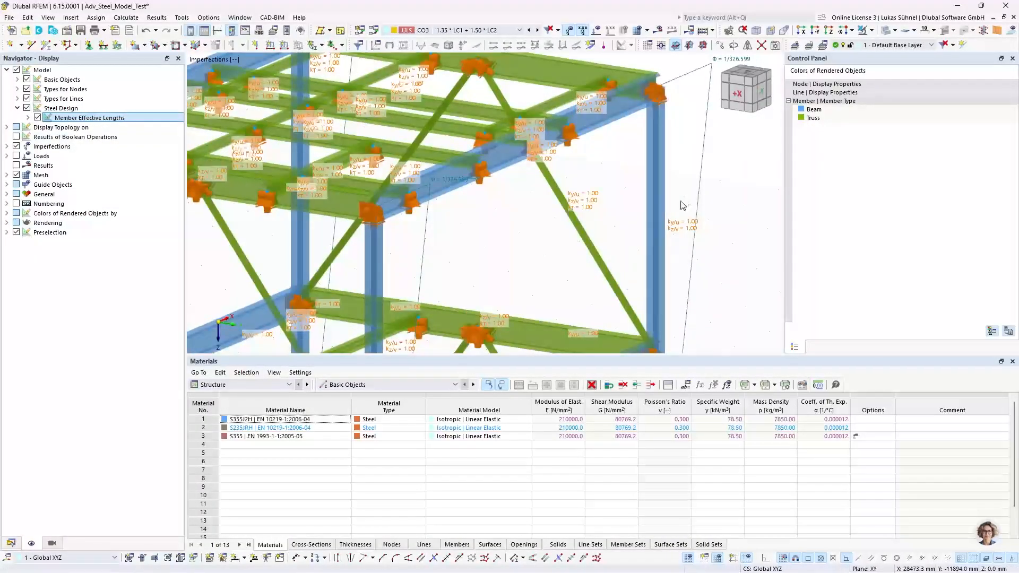
{"action": "middle_click_drag", "start_coordinate": [683, 205], "coordinate": [457, 200], "text": "ctrl"}
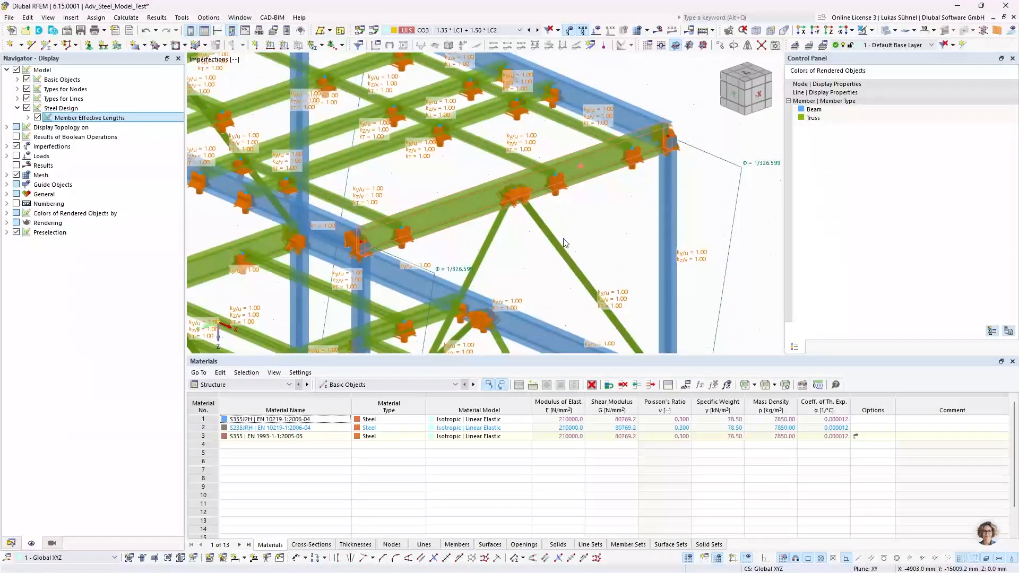
{"action": "scroll", "coordinate": [565, 243], "scroll_direction": "down", "scroll_amount": 2}
{"action": "middle_click_drag", "start_coordinate": [575, 257], "coordinate": [564, 164]}
{"action": "scroll", "coordinate": [505, 262], "scroll_direction": "up", "scroll_amount": 2}
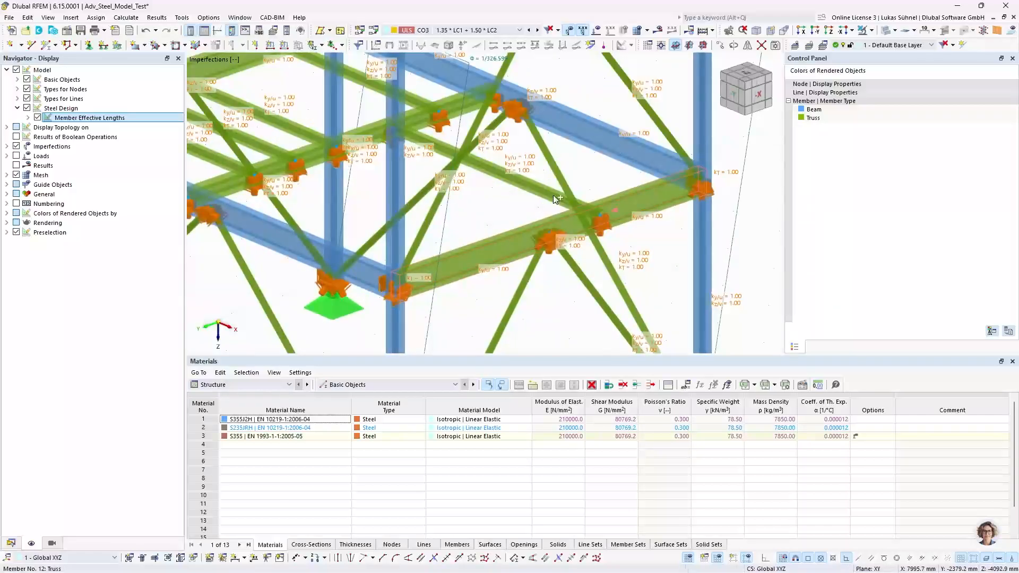
Step: Isolate the end frame's transverse edge beams, examine the upper one, member 8, at the bracing node, and restore the full model view
{"action": "left_click", "coordinate": [873, 30]}
{"action": "left_click", "coordinate": [881, 45]}
{"action": "middle_click_drag", "start_coordinate": [654, 213], "coordinate": [505, 347], "text": "ctrl"}
{"action": "scroll", "coordinate": [546, 233], "scroll_direction": "up", "scroll_amount": 3}
{"action": "scroll", "coordinate": [540, 222], "scroll_direction": "down", "scroll_amount": 3}
{"action": "scroll", "coordinate": [505, 340], "scroll_direction": "down", "scroll_amount": 3}
{"action": "scroll", "coordinate": [508, 147], "scroll_direction": "up", "scroll_amount": 4}
{"action": "scroll", "coordinate": [508, 147], "scroll_direction": "down", "scroll_amount": 2}
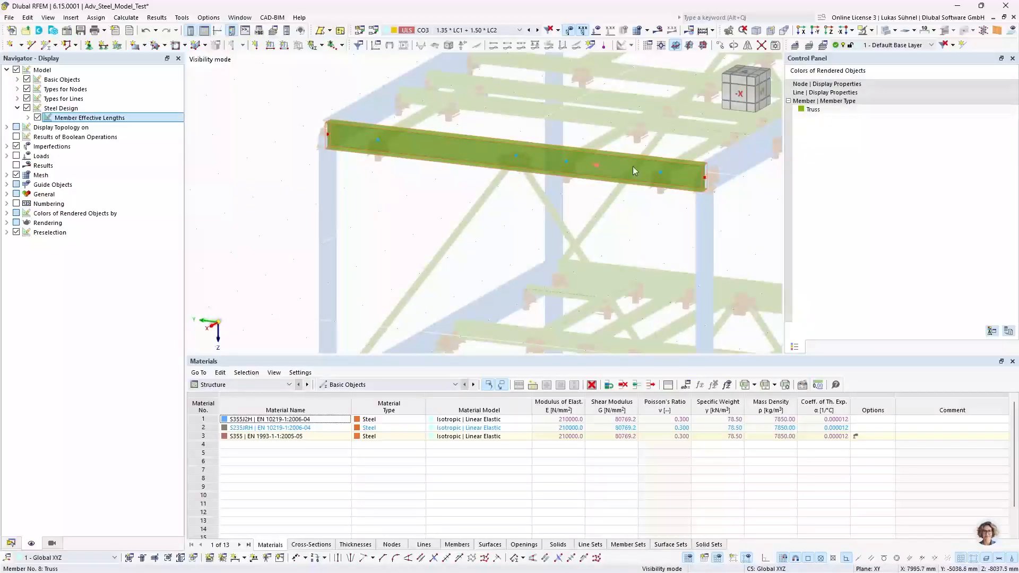
{"action": "scroll", "coordinate": [584, 165], "scroll_direction": "down", "scroll_amount": 1}
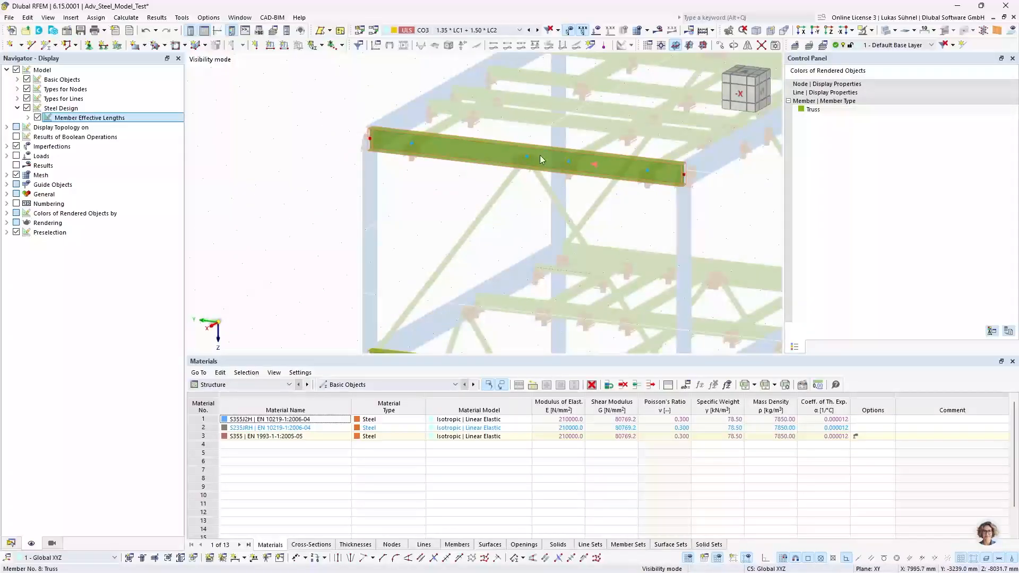
{"action": "left_click", "coordinate": [873, 30]}
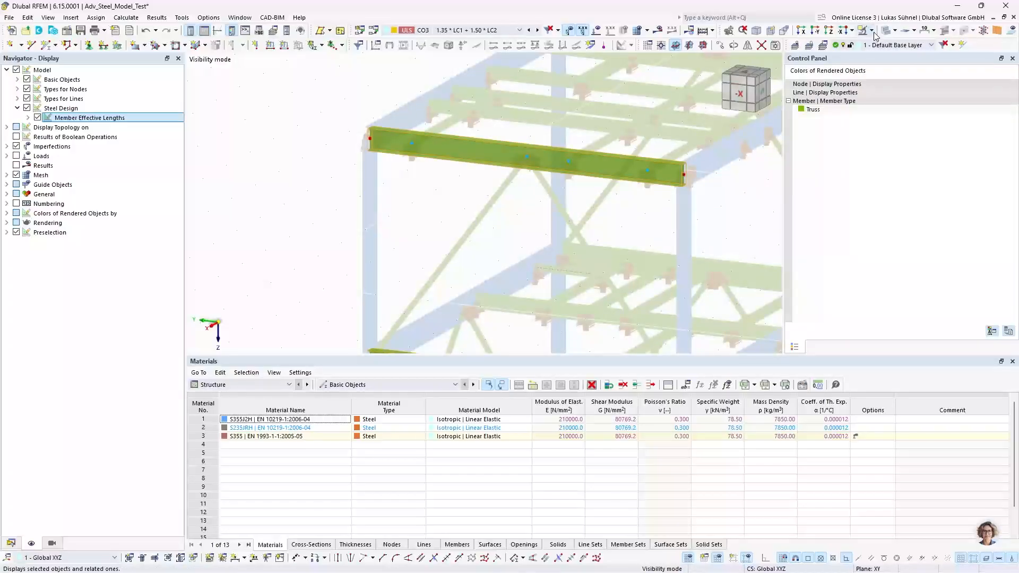
{"action": "left_click", "coordinate": [888, 122]}
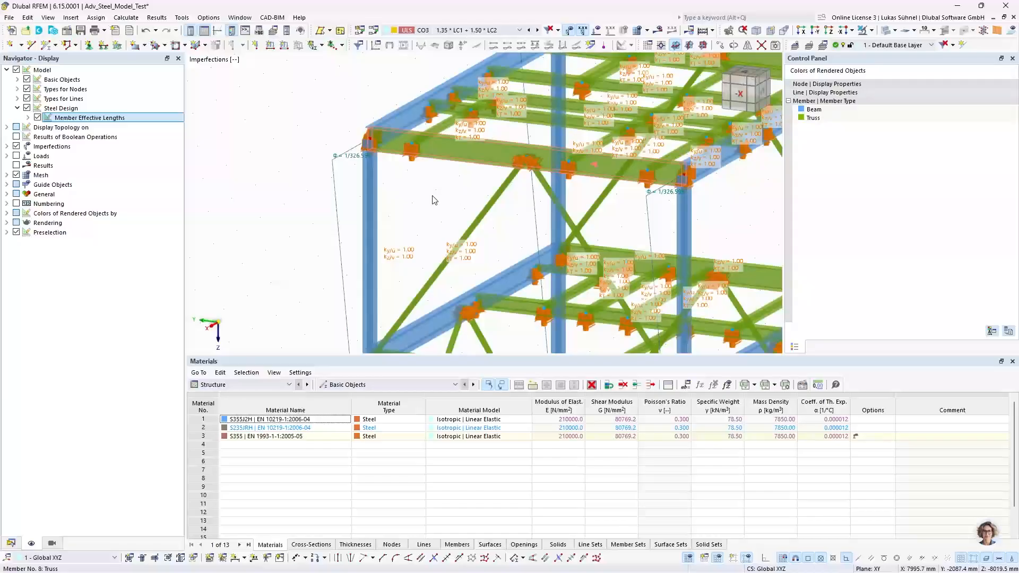
Step: Create new effective lengths for member 8, the upper transverse edge beam, including its intermediate nodes and fixing node 60 in z/v
{"action": "double_click", "coordinate": [401, 151]}
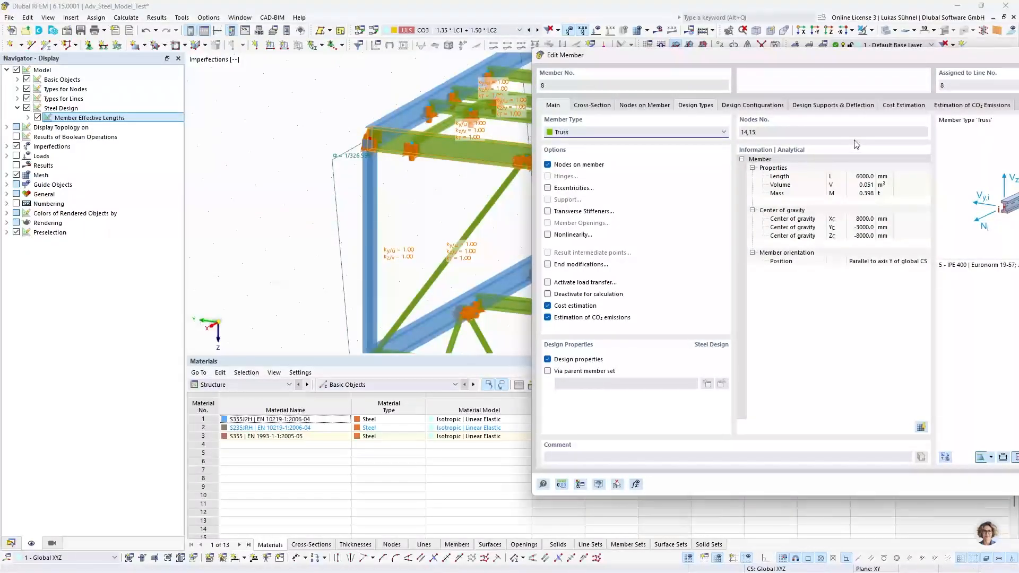
{"action": "left_click", "coordinate": [891, 144]}
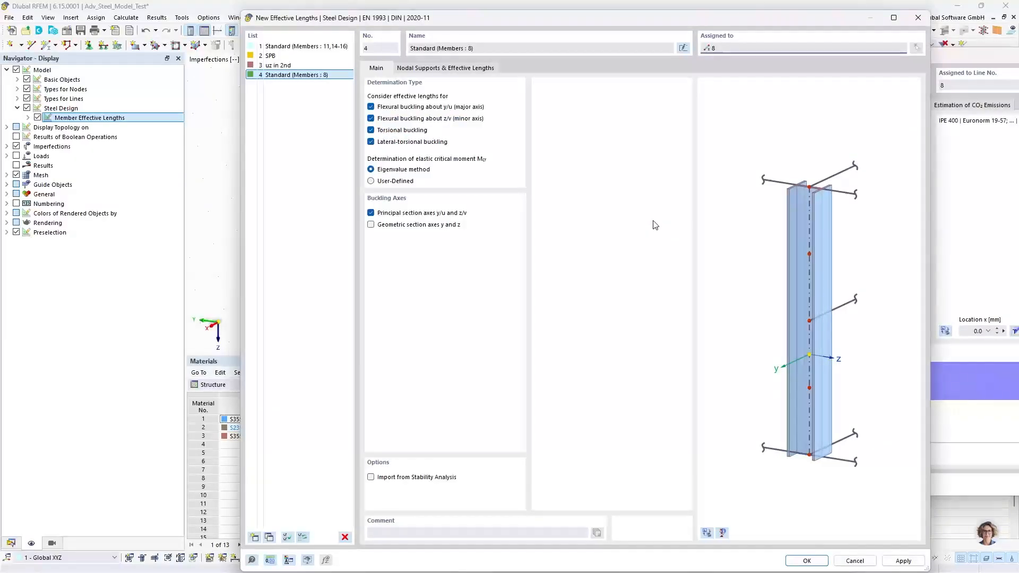
{"action": "left_click", "coordinate": [433, 68]}
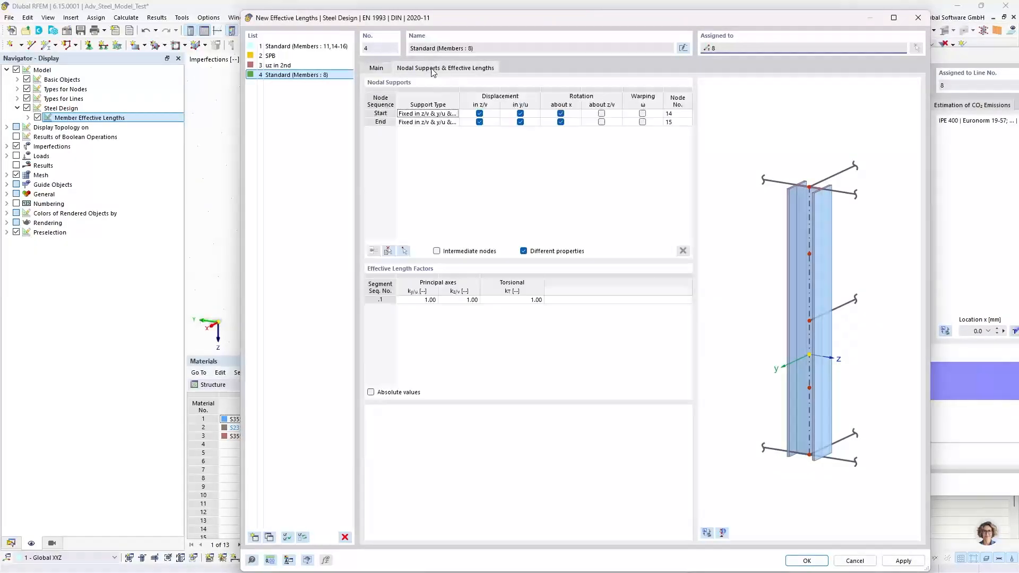
{"action": "left_click", "coordinate": [388, 252]}
{"action": "left_click", "coordinate": [490, 157]}
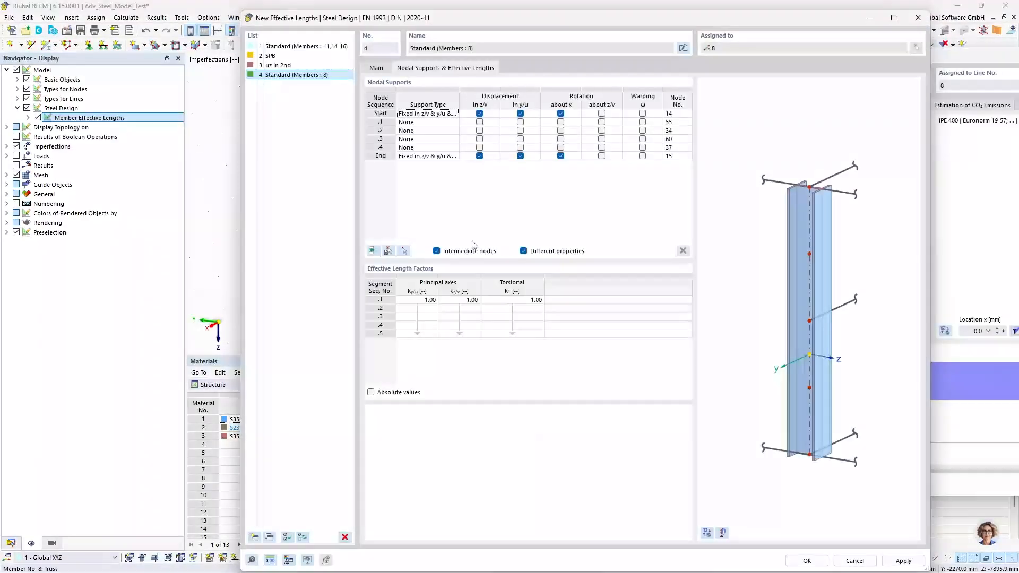
{"action": "left_click", "coordinate": [479, 139]}
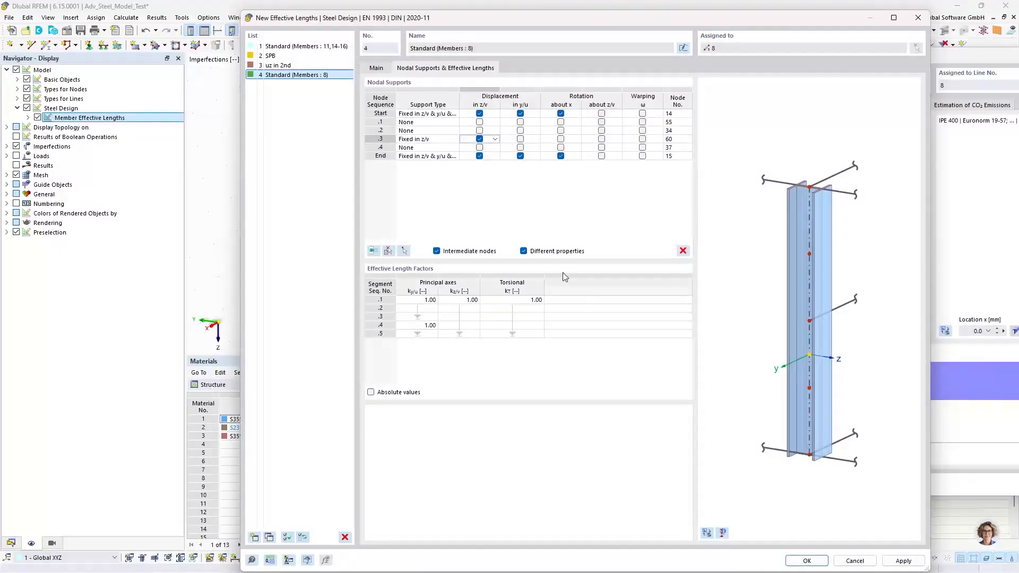
{"action": "left_click", "coordinate": [807, 561]}
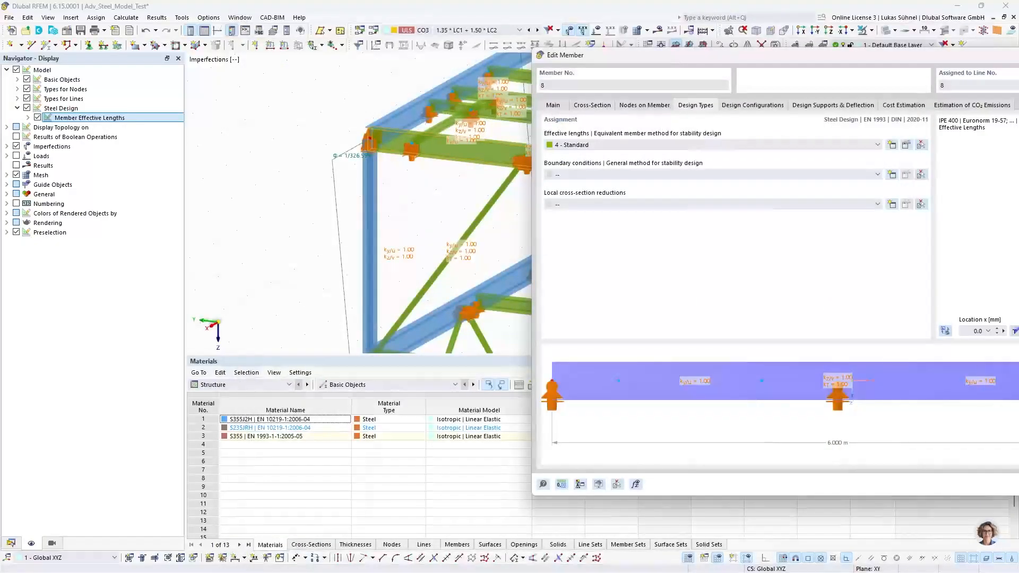
{"action": "key", "text": "Return"}
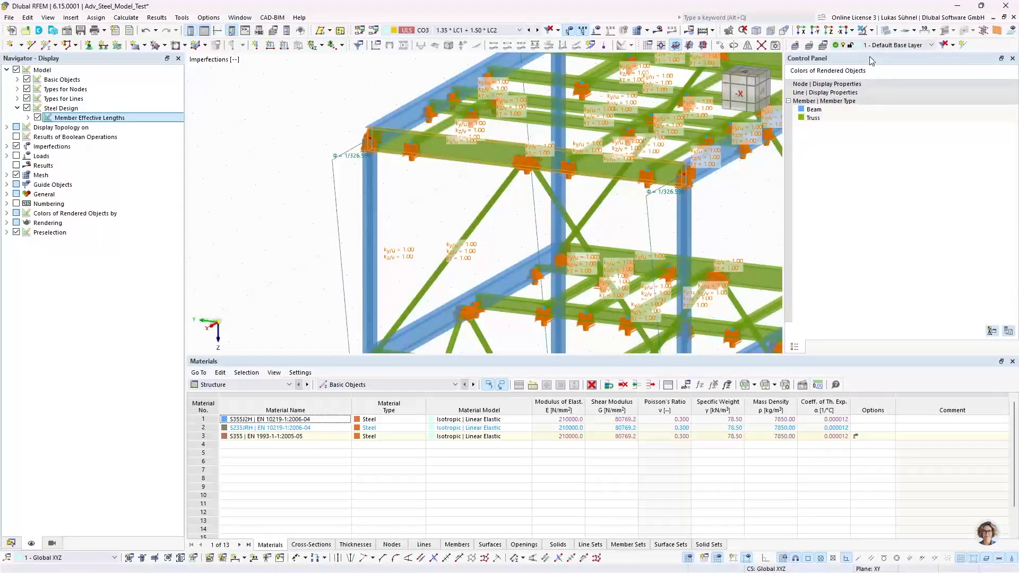
Step: Isolate member 8, examine its nodal supports and effective length factors, and restore the full model view
{"action": "left_click", "coordinate": [871, 34]}
{"action": "left_click", "coordinate": [913, 40]}
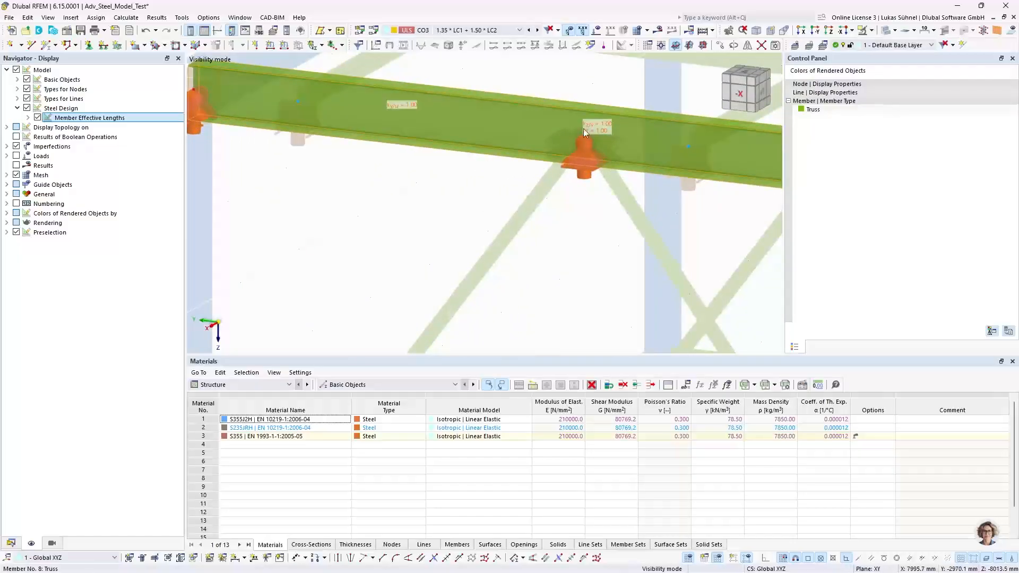
{"action": "scroll", "coordinate": [425, 207], "scroll_direction": "down", "scroll_amount": 5}
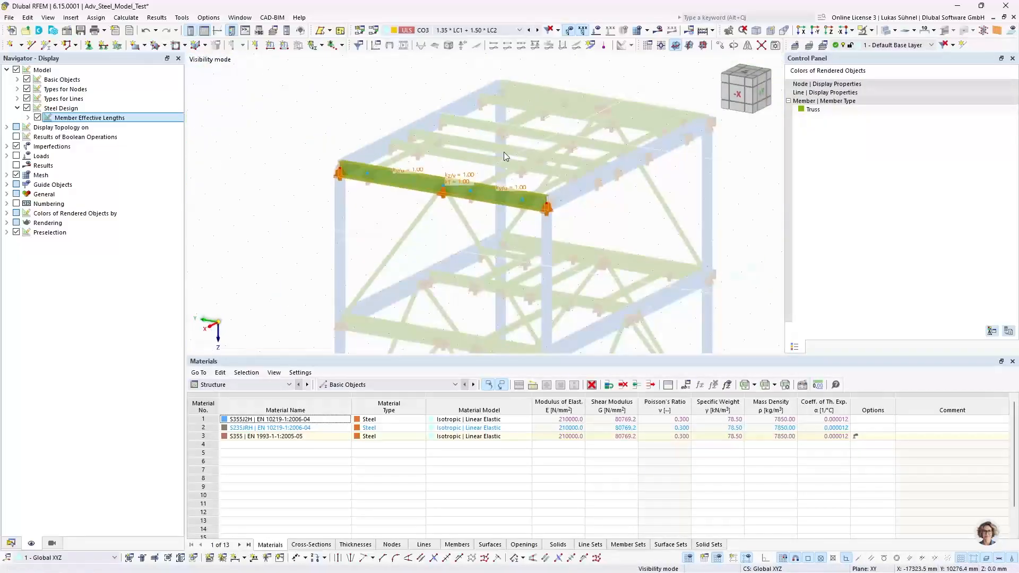
{"action": "left_click", "coordinate": [878, 30]}
{"action": "left_click", "coordinate": [892, 123]}
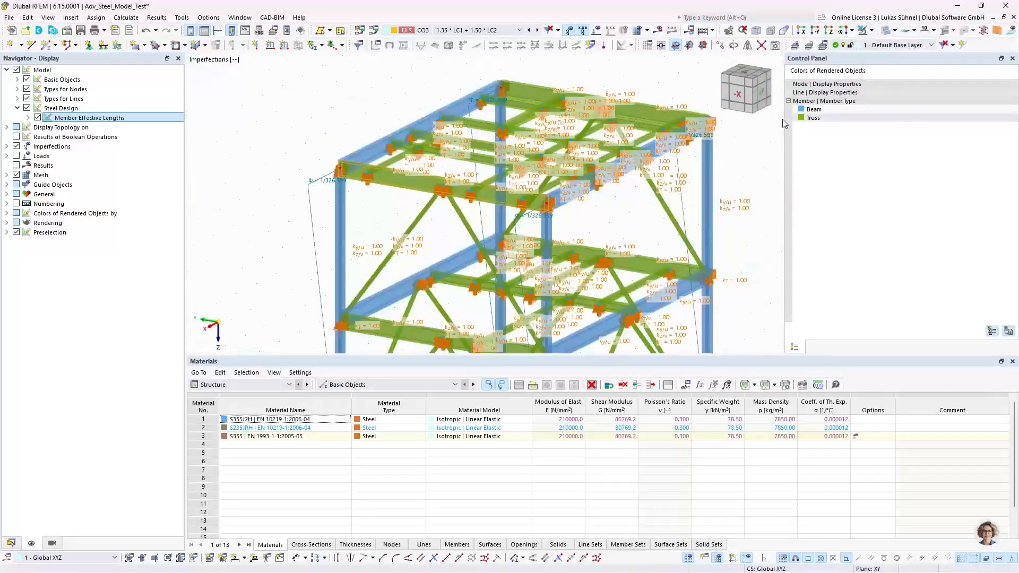
Step: Assign effective lengths 4 to member 44, the lower longitudinal beam meeting the V-bracing on the frame's long side
{"action": "middle_click_drag", "start_coordinate": [671, 214], "coordinate": [300, 231], "text": "ctrl"}
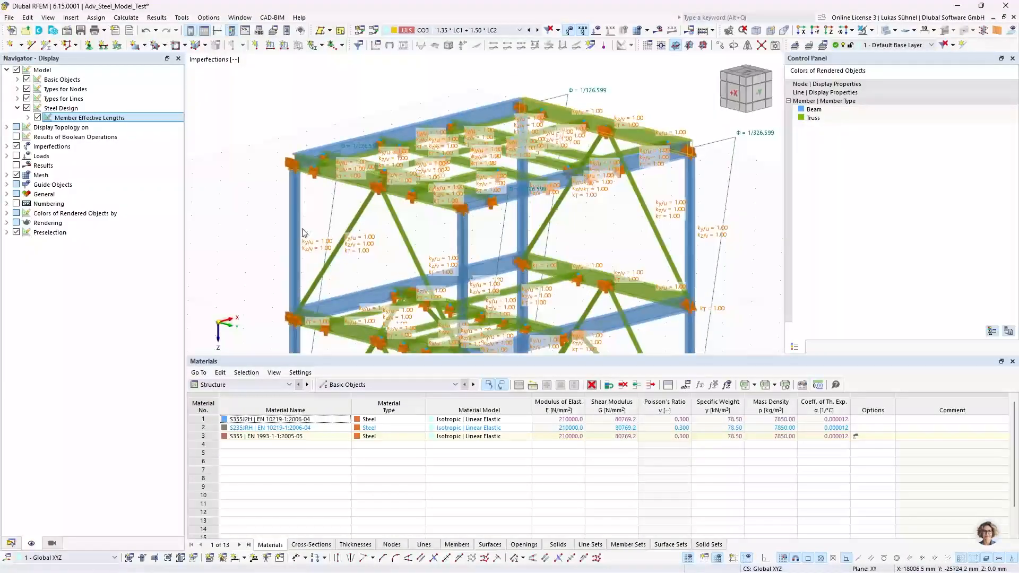
{"action": "middle_click_drag", "start_coordinate": [592, 318], "coordinate": [453, 197]}
{"action": "scroll", "coordinate": [453, 197], "scroll_direction": "up", "scroll_amount": 4}
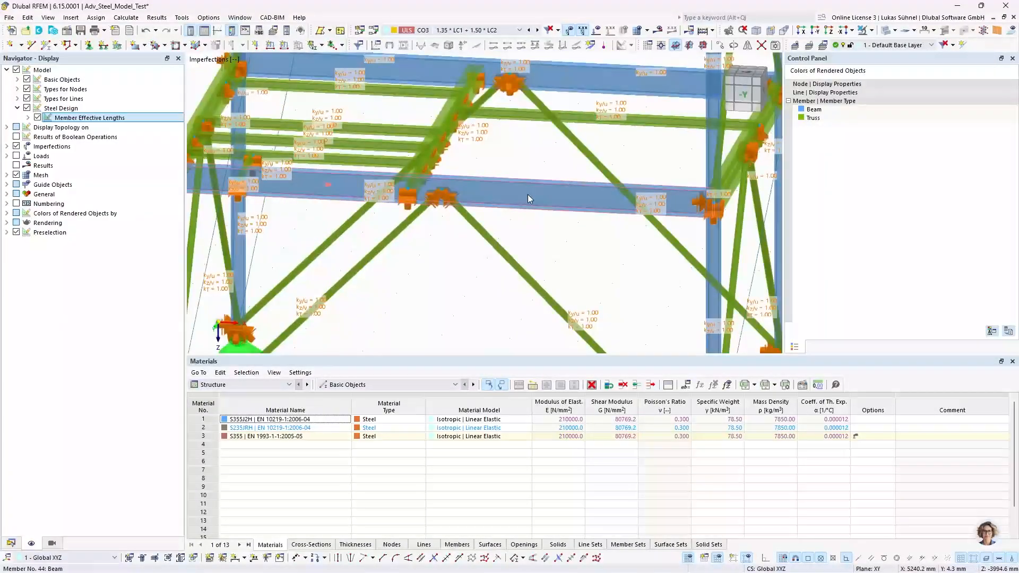
{"action": "scroll", "coordinate": [517, 201], "scroll_direction": "down", "scroll_amount": 2}
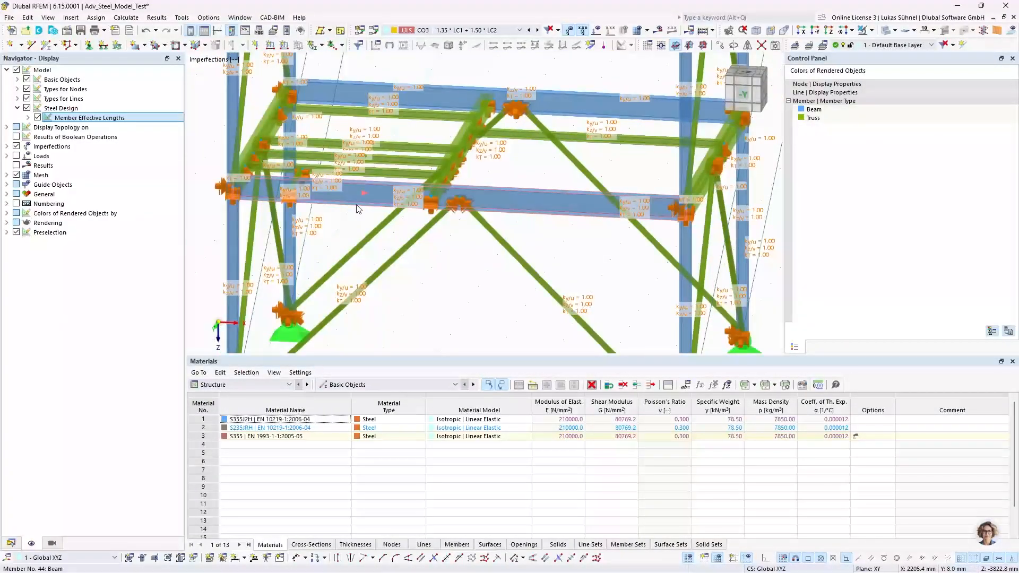
{"action": "double_click", "coordinate": [412, 184]}
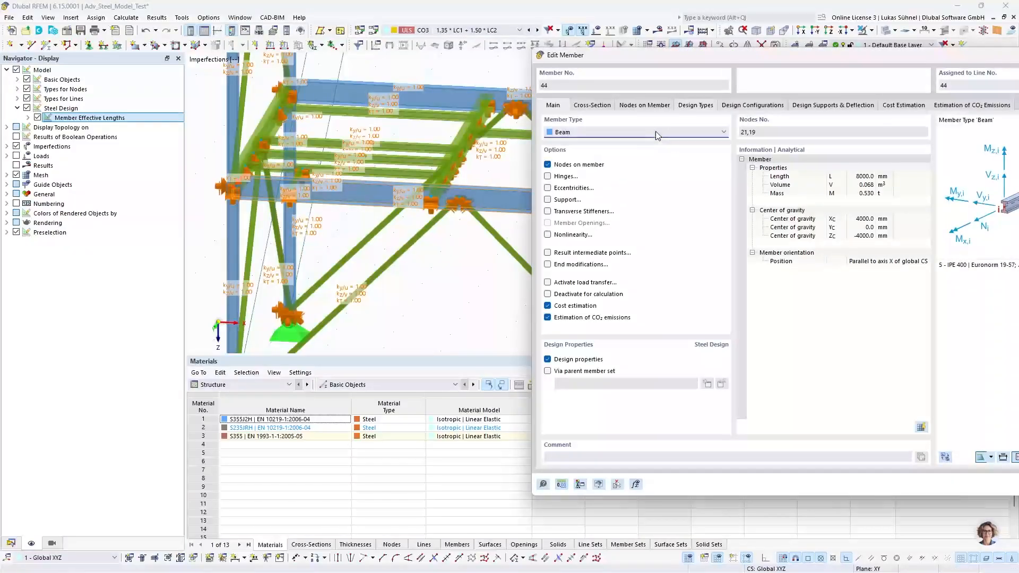
{"action": "left_click", "coordinate": [695, 106]}
{"action": "left_click", "coordinate": [679, 145]}
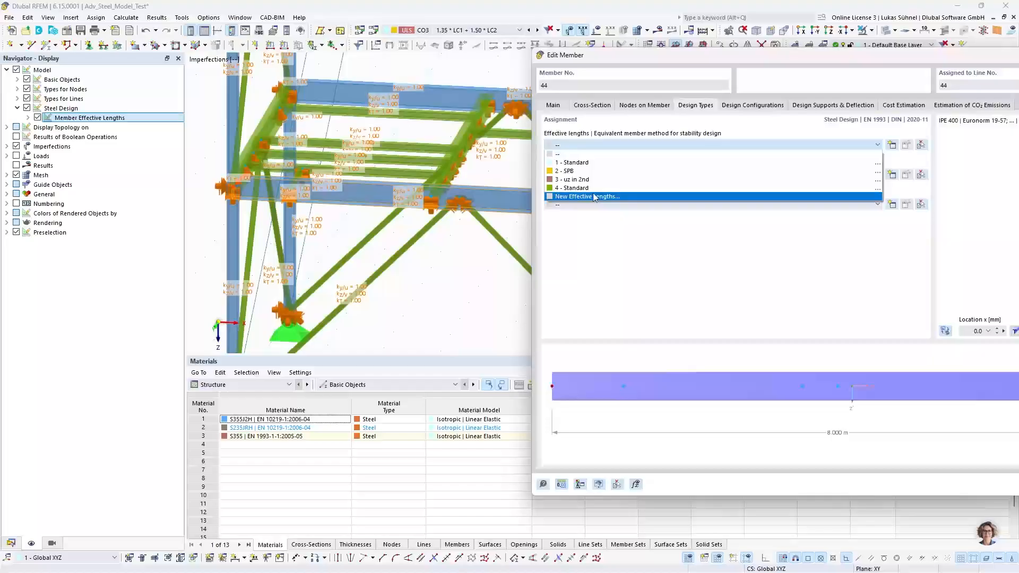
{"action": "left_click", "coordinate": [579, 192]}
Step: Give effective lengths 4 the user-defined name "uz in 3rd" and accept the member changes
{"action": "left_click", "coordinate": [909, 145]}
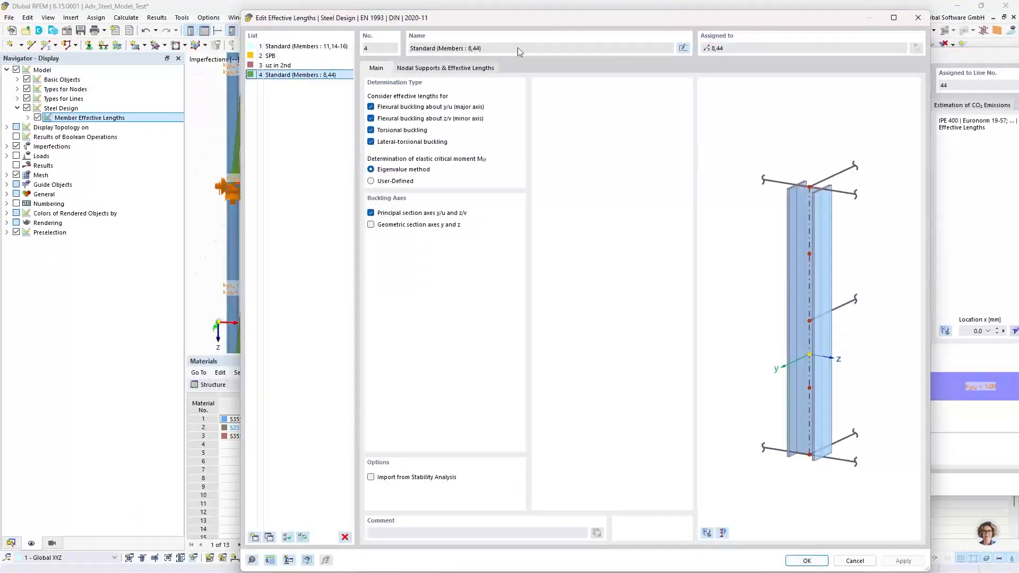
{"action": "left_click", "coordinate": [683, 48]}
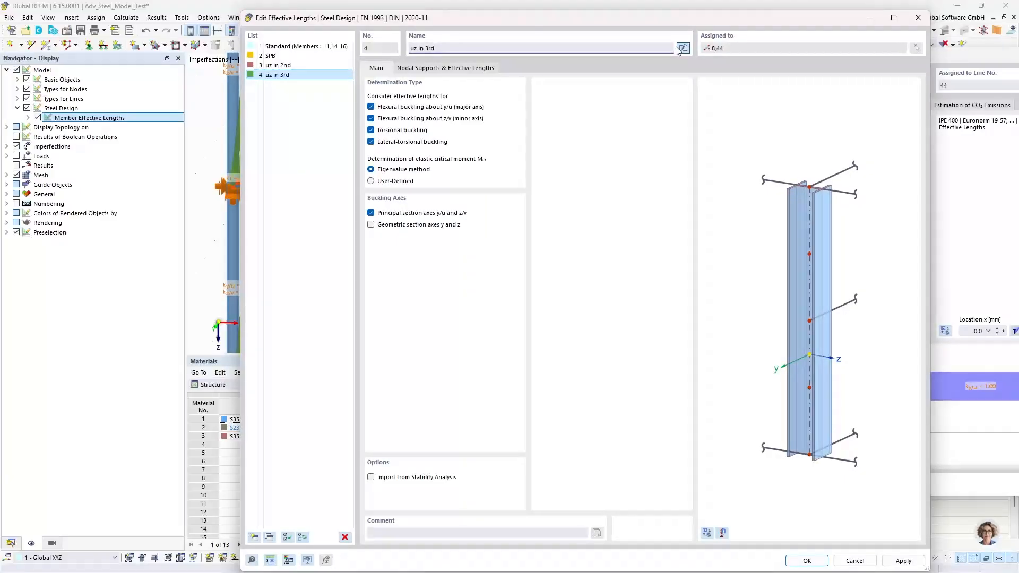
{"action": "left_click", "coordinate": [805, 561]}
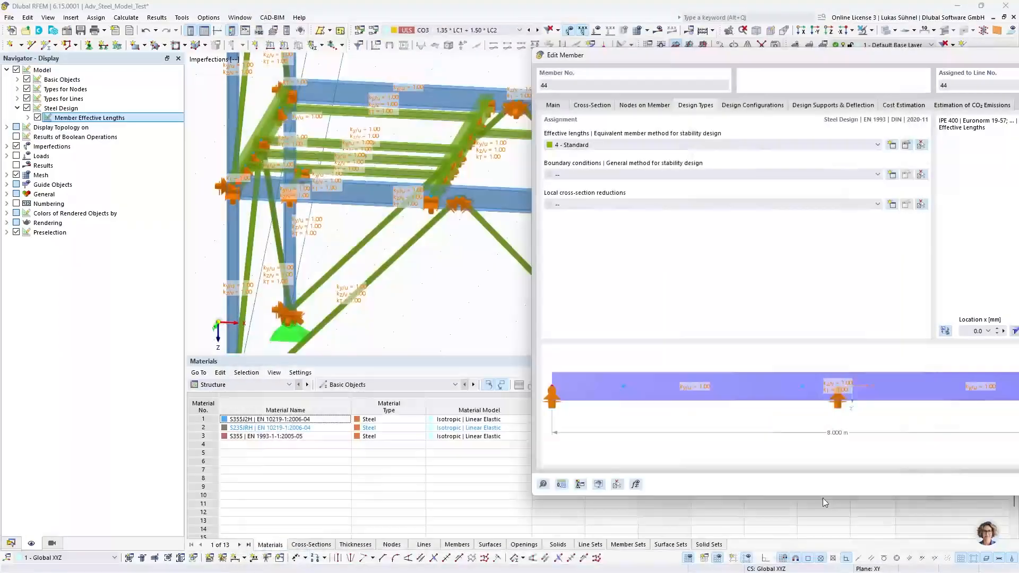
{"action": "key", "text": "Return"}
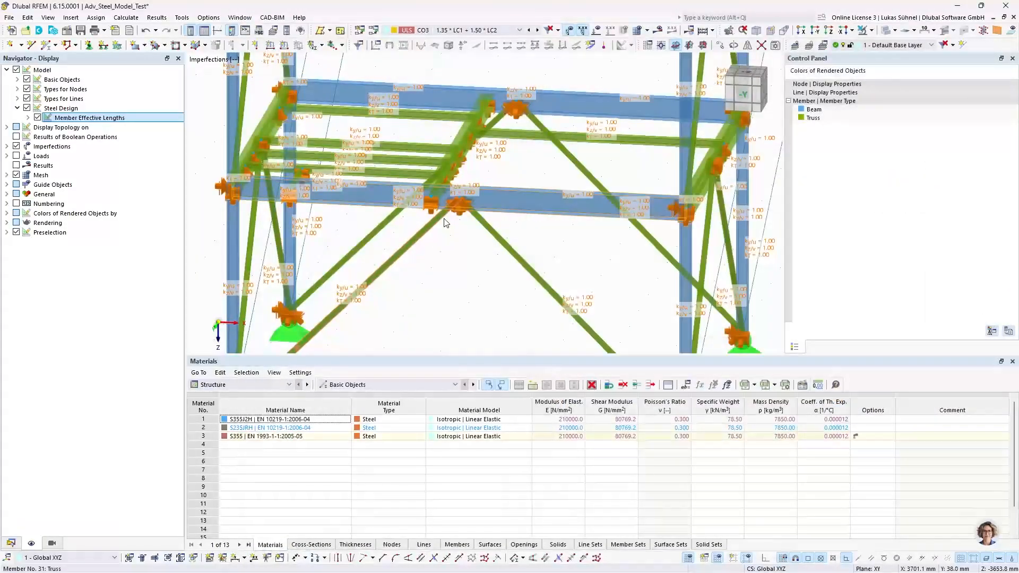
Step: Hide the member effective lengths in the model and bring the whole frame into view
{"action": "scroll", "coordinate": [460, 281], "scroll_direction": "down", "scroll_amount": 2}
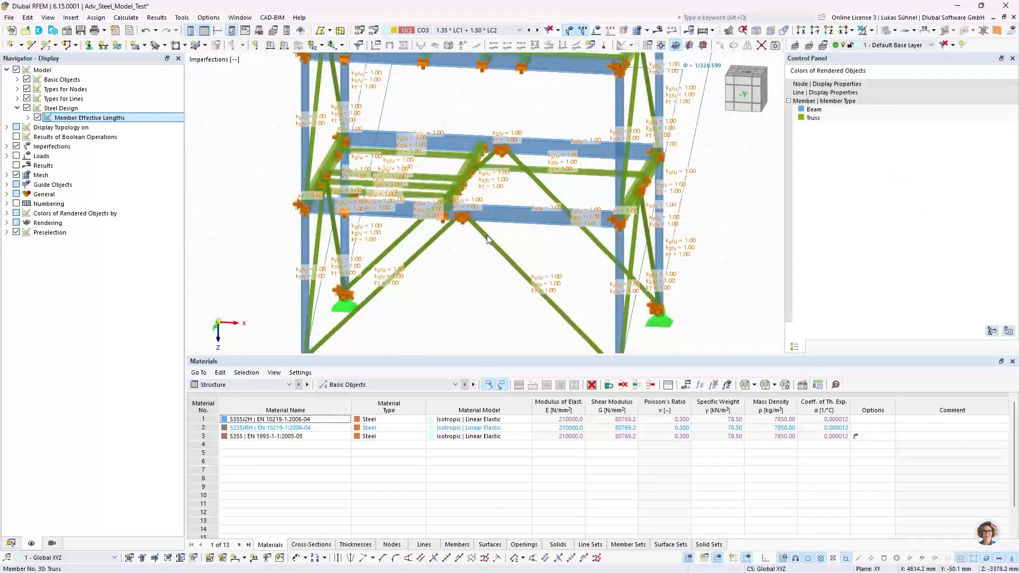
{"action": "left_click", "coordinate": [39, 118]}
{"action": "scroll", "coordinate": [228, 173], "scroll_direction": "down", "scroll_amount": 1}
{"action": "middle_click_drag", "start_coordinate": [228, 174], "coordinate": [313, 175], "text": "ctrl"}
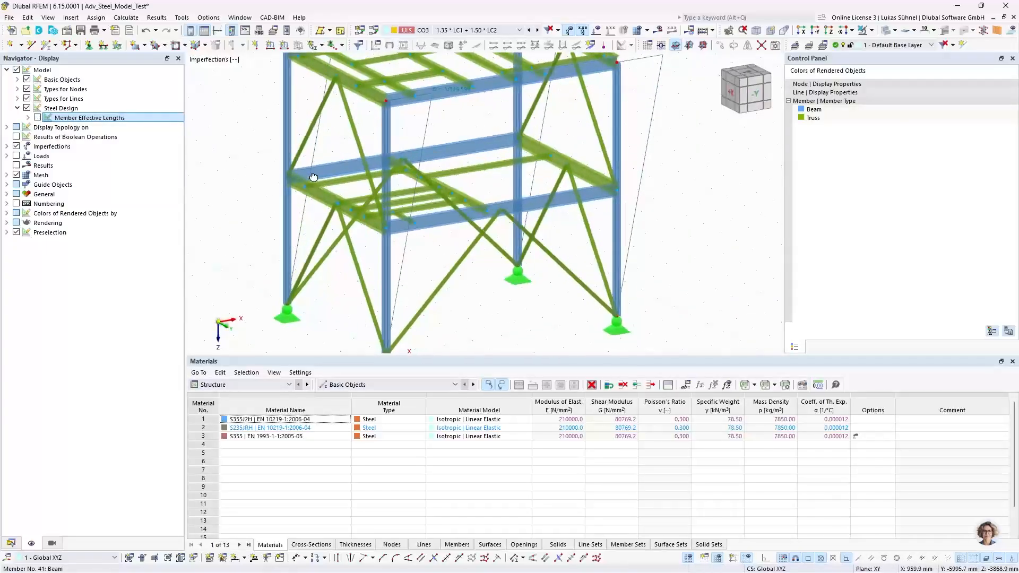
{"action": "scroll", "coordinate": [377, 234], "scroll_direction": "down", "scroll_amount": 1}
{"action": "scroll", "coordinate": [521, 318], "scroll_direction": "down", "scroll_amount": 1}
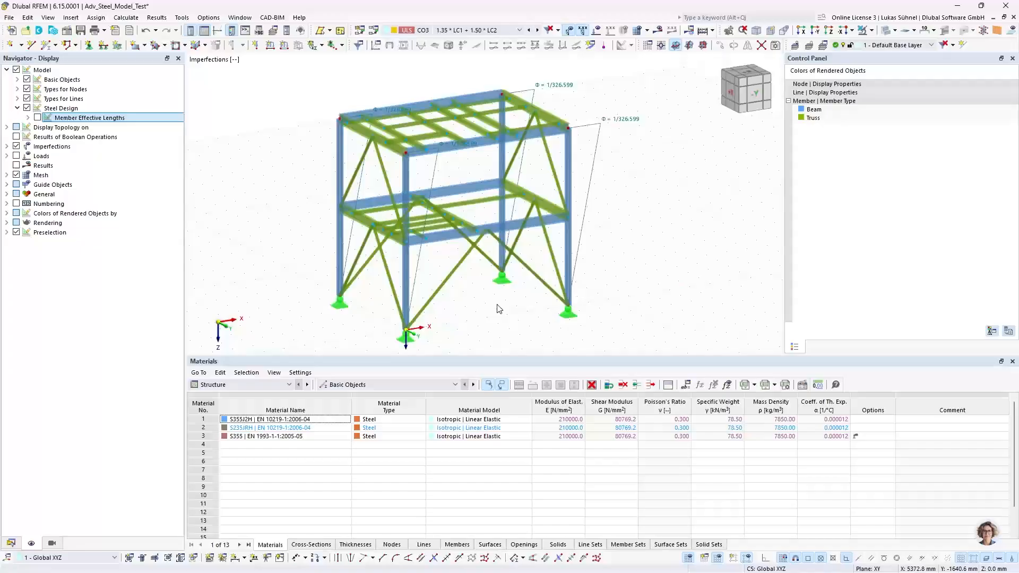
{"action": "middle_click_drag", "start_coordinate": [518, 315], "coordinate": [505, 337], "text": "ctrl"}
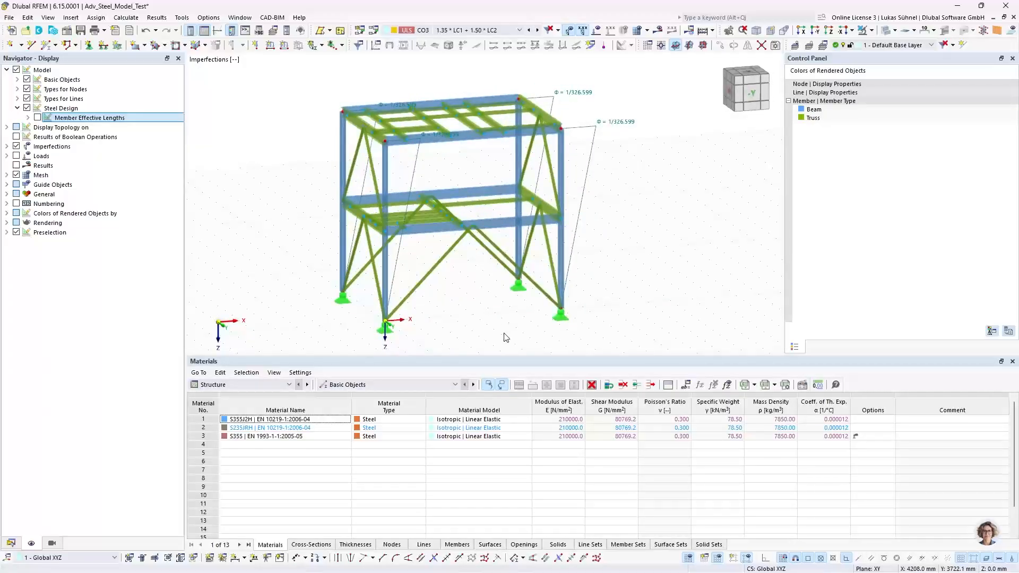
Step: Show the Steel Design input data tables and calculate the steel design checks
{"action": "left_click", "coordinate": [275, 386]}
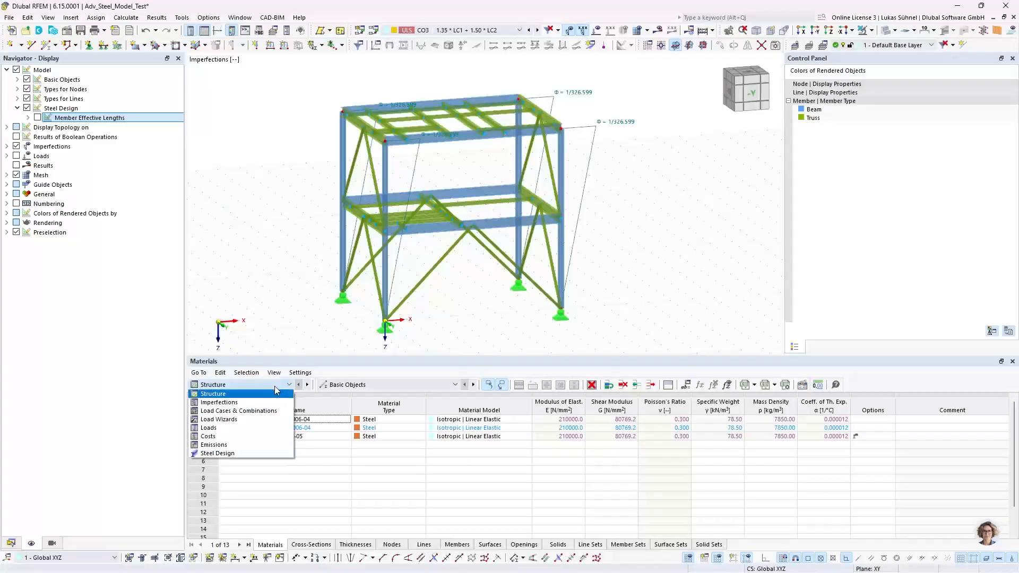
{"action": "left_click", "coordinate": [236, 455]}
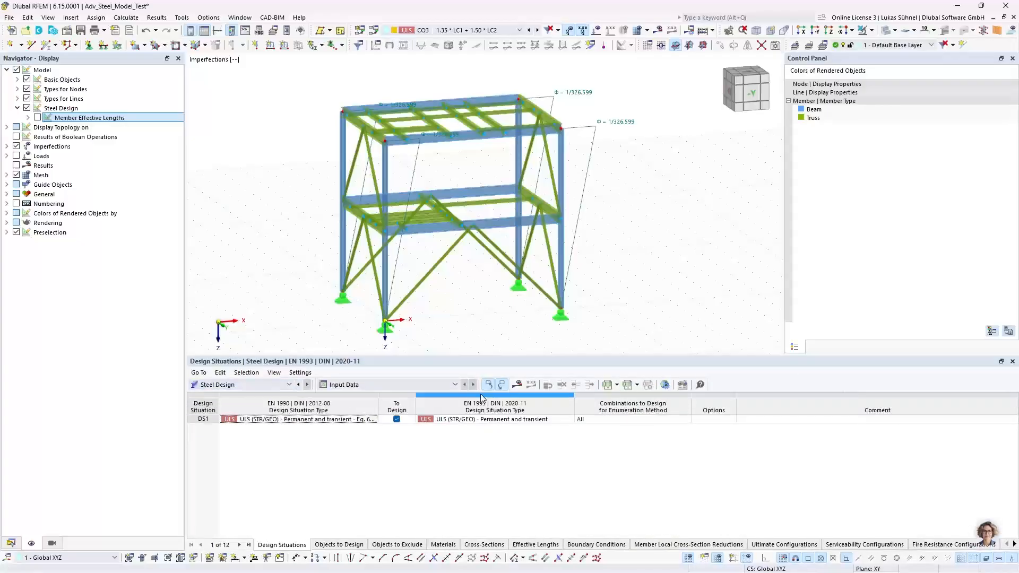
{"action": "left_click", "coordinate": [519, 385]}
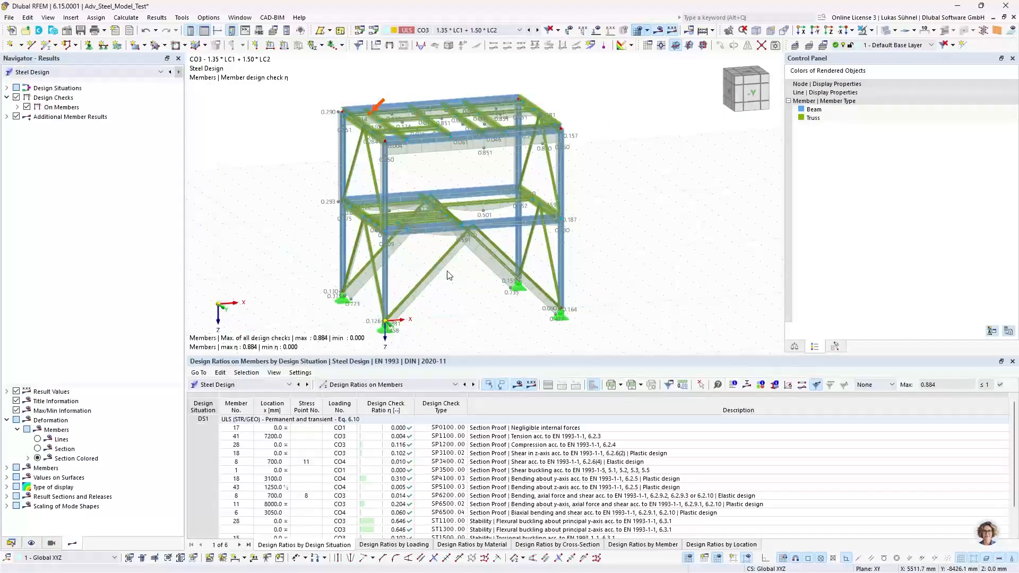
Step: Switch the model rendering from solid cross-sections to a plain line display
{"action": "middle_click_drag", "start_coordinate": [638, 221], "coordinate": [609, 213], "text": "ctrl"}
{"action": "left_click", "coordinate": [886, 31]}
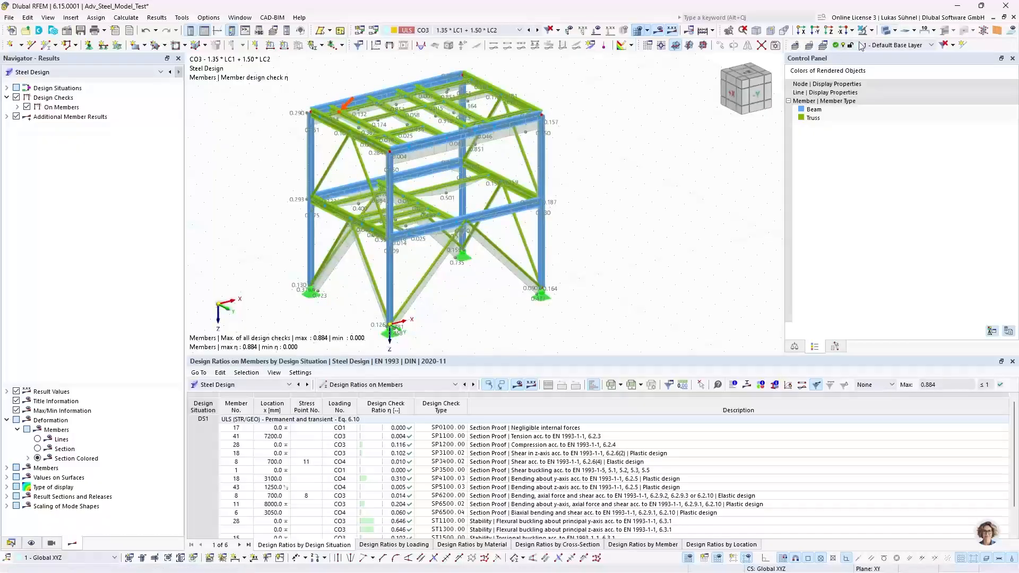
{"action": "left_click", "coordinate": [885, 32]}
Step: Display the member results as "With Diagram" colored diagrams and show their design check color scale
{"action": "middle_click_drag", "start_coordinate": [583, 201], "coordinate": [544, 199], "text": "ctrl"}
{"action": "scroll", "coordinate": [391, 230], "scroll_direction": "up", "scroll_amount": 1}
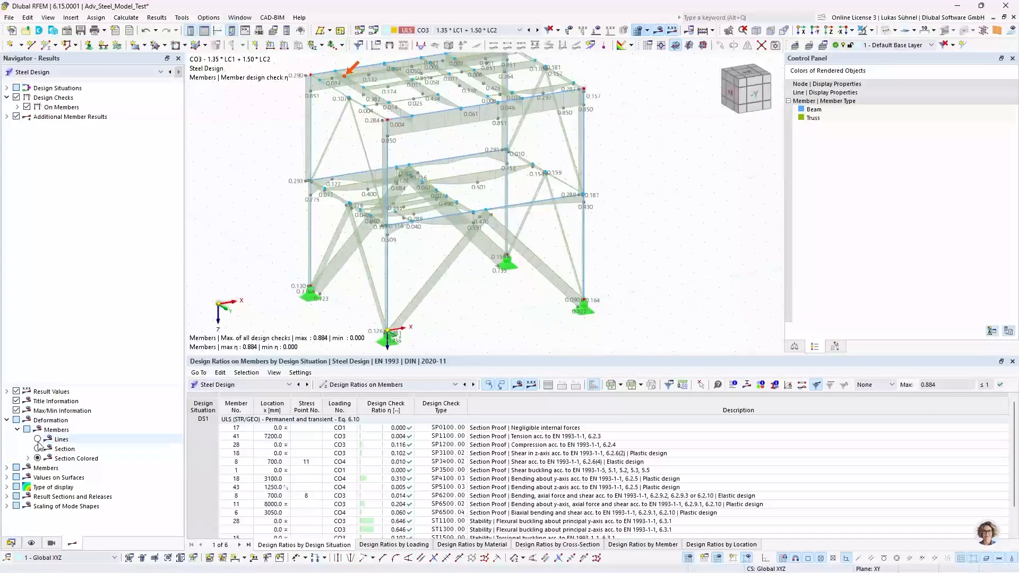
{"action": "left_click", "coordinate": [7, 467]}
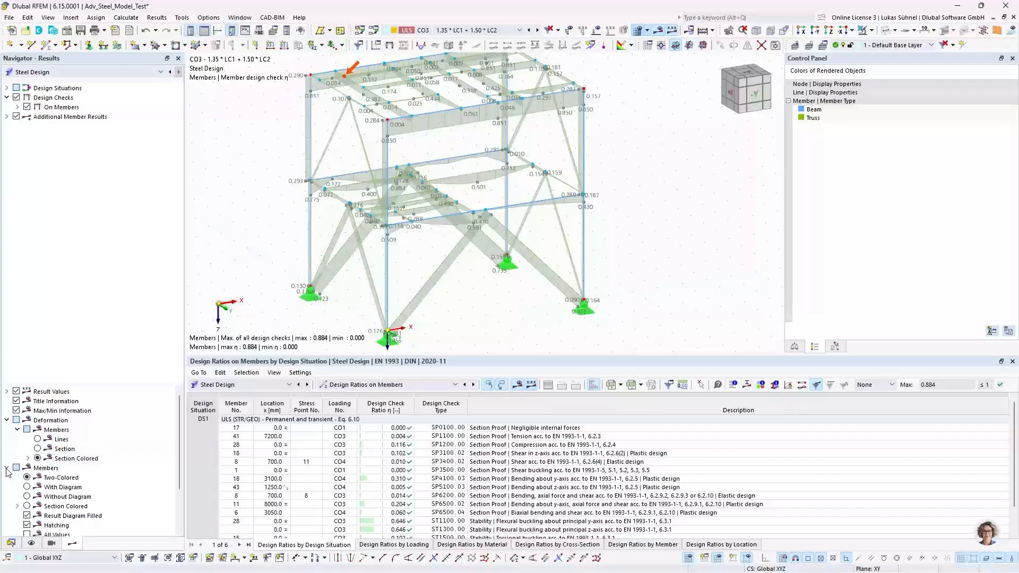
{"action": "left_click", "coordinate": [27, 487]}
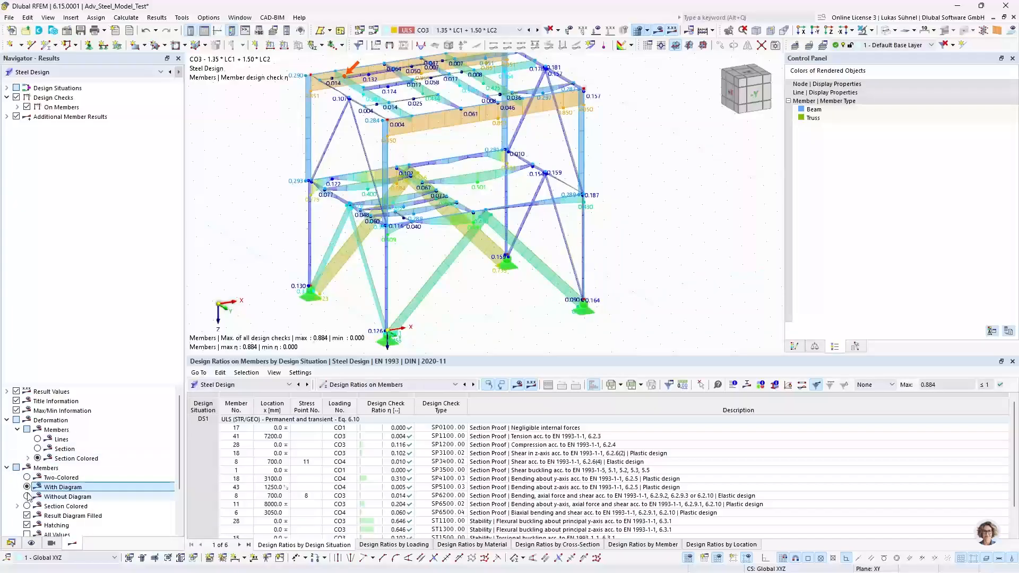
{"action": "left_click", "coordinate": [796, 347]}
Step: Examine the colored design ratio diagrams on the beams, columns and bracing from several directions, including the lower platform up close
{"action": "middle_click_drag", "start_coordinate": [656, 281], "coordinate": [612, 274], "text": "ctrl"}
{"action": "mouse_move", "coordinate": [457, 139]}
{"action": "middle_mouse_down", "text": "ctrl"}
{"action": "mouse_move", "coordinate": [477, 136]}
{"action": "mouse_move", "coordinate": [444, 139]}
{"action": "middle_mouse_up", "text": "ctrl"}
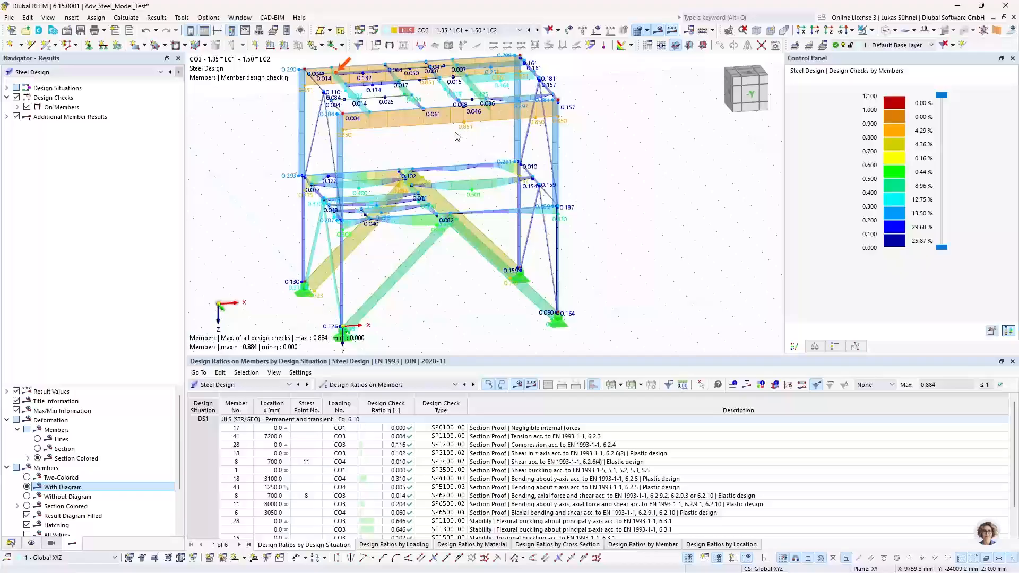
{"action": "middle_click_drag", "start_coordinate": [381, 291], "coordinate": [419, 312], "text": "ctrl"}
{"action": "middle_click_drag", "start_coordinate": [477, 233], "coordinate": [393, 275], "text": "ctrl"}
{"action": "scroll", "coordinate": [391, 228], "scroll_direction": "up", "scroll_amount": 2}
{"action": "scroll", "coordinate": [393, 221], "scroll_direction": "up", "scroll_amount": 3}
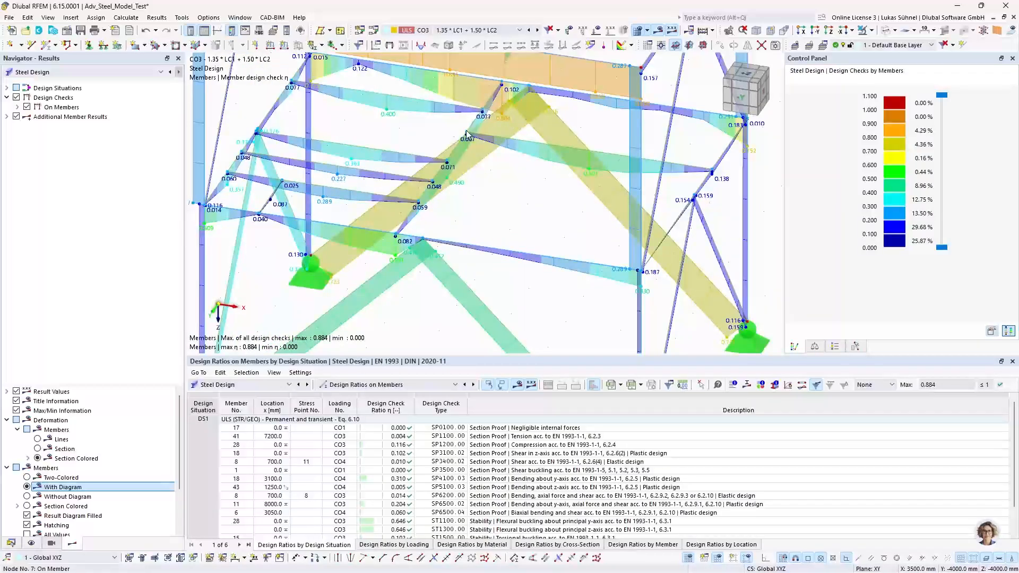
{"action": "scroll", "coordinate": [445, 250], "scroll_direction": "down", "scroll_amount": 2}
{"action": "scroll", "coordinate": [444, 246], "scroll_direction": "down", "scroll_amount": 3}
{"action": "middle_click_drag", "start_coordinate": [365, 293], "coordinate": [452, 264], "text": "ctrl"}
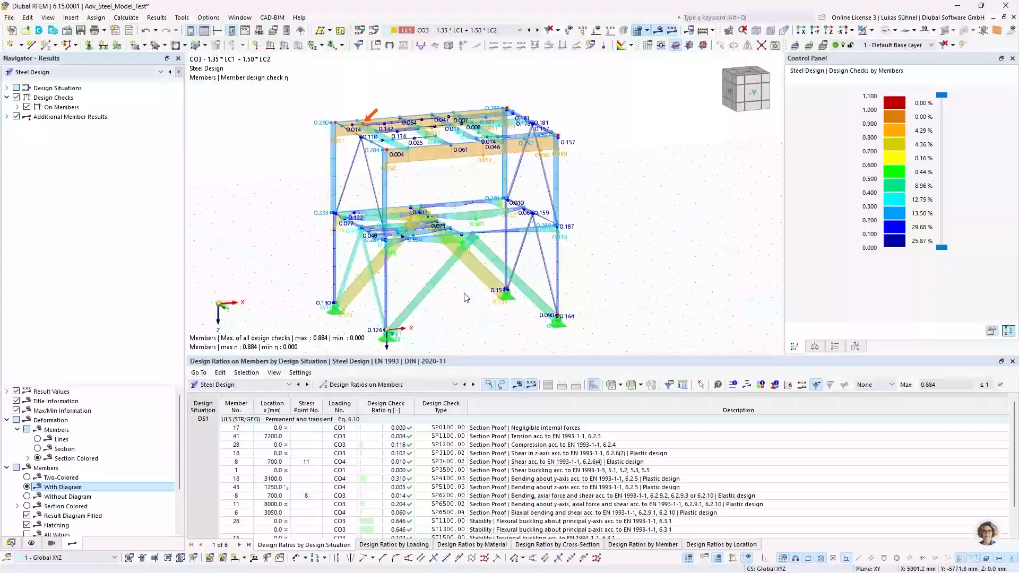
Step: List the steel design ratios by member and bring up the check results of the upper front IPE 400 beam
{"action": "left_click_drag", "start_coordinate": [458, 355], "coordinate": [454, 268]}
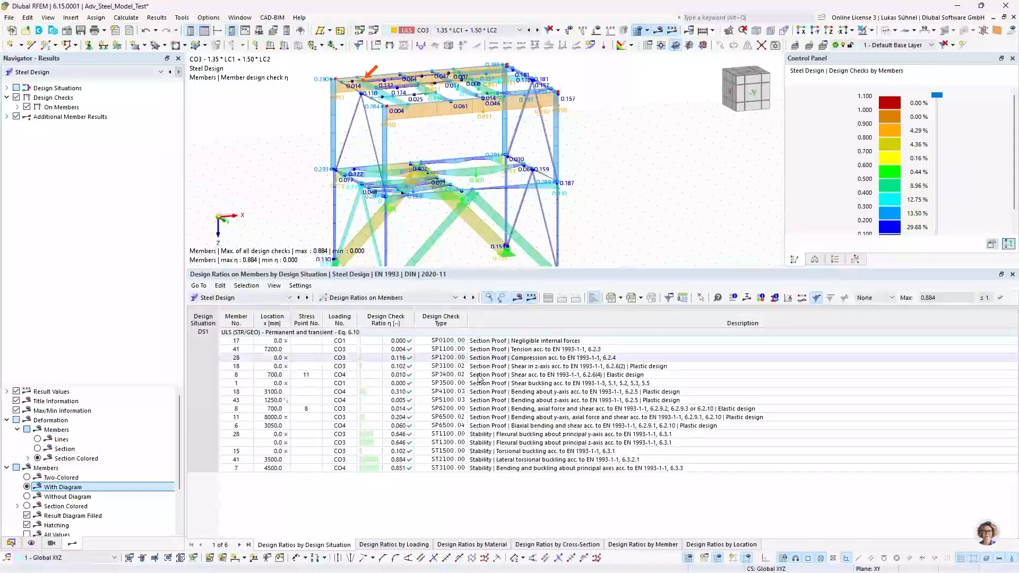
{"action": "left_click", "coordinate": [438, 297]}
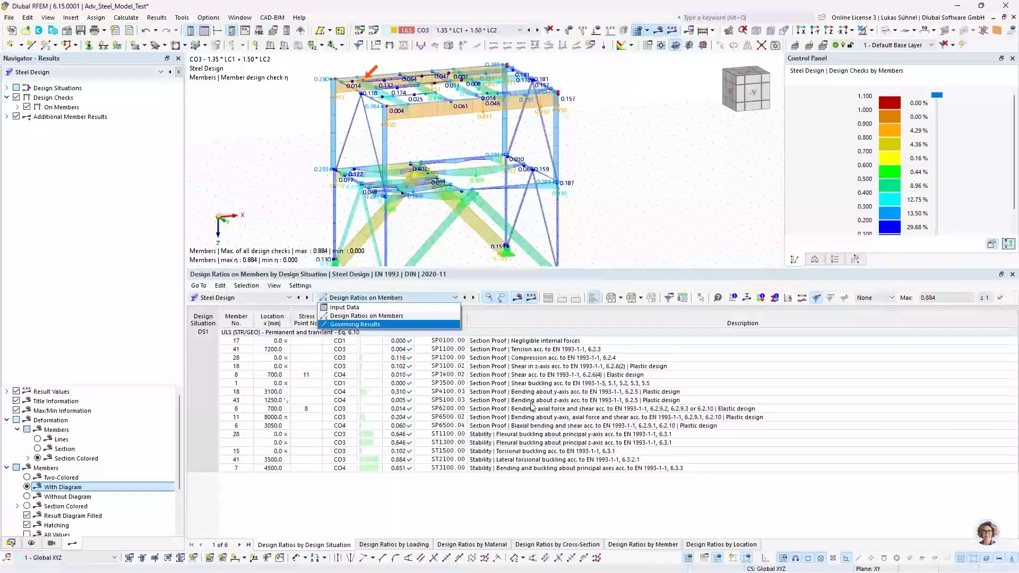
{"action": "left_click", "coordinate": [402, 317]}
{"action": "left_click", "coordinate": [644, 545]}
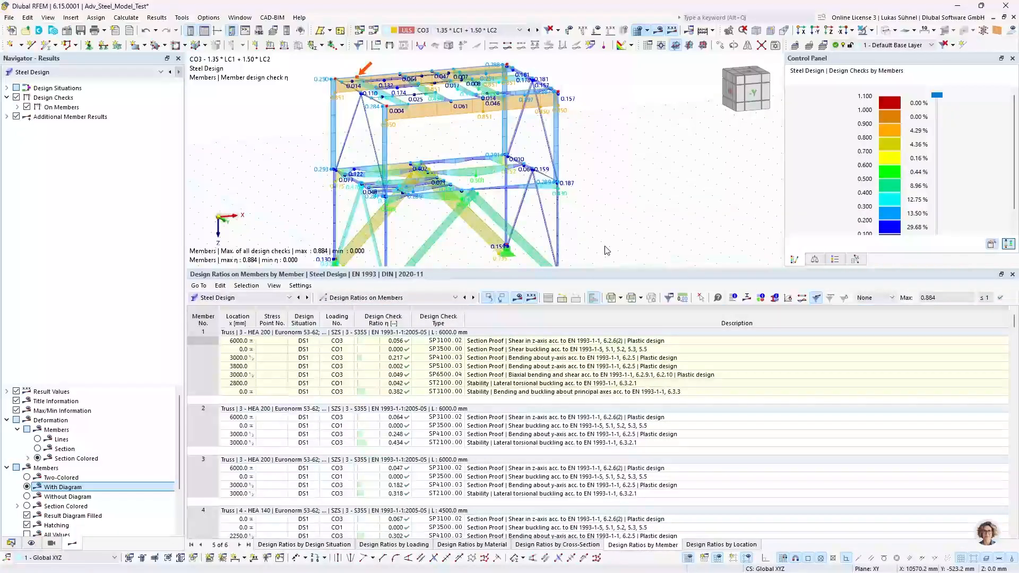
{"action": "middle_click_drag", "start_coordinate": [605, 250], "coordinate": [609, 164]}
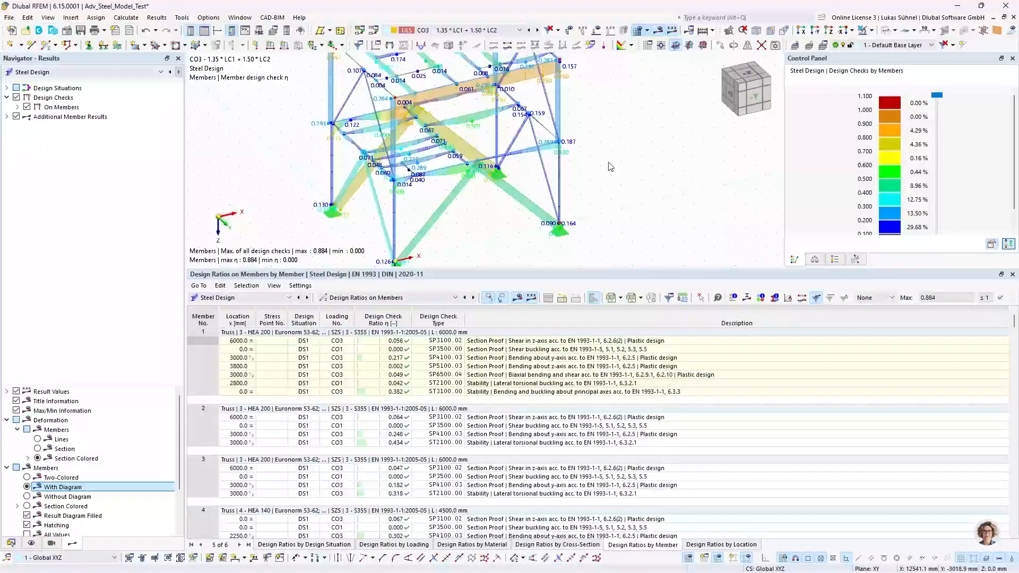
{"action": "left_click", "coordinate": [467, 85]}
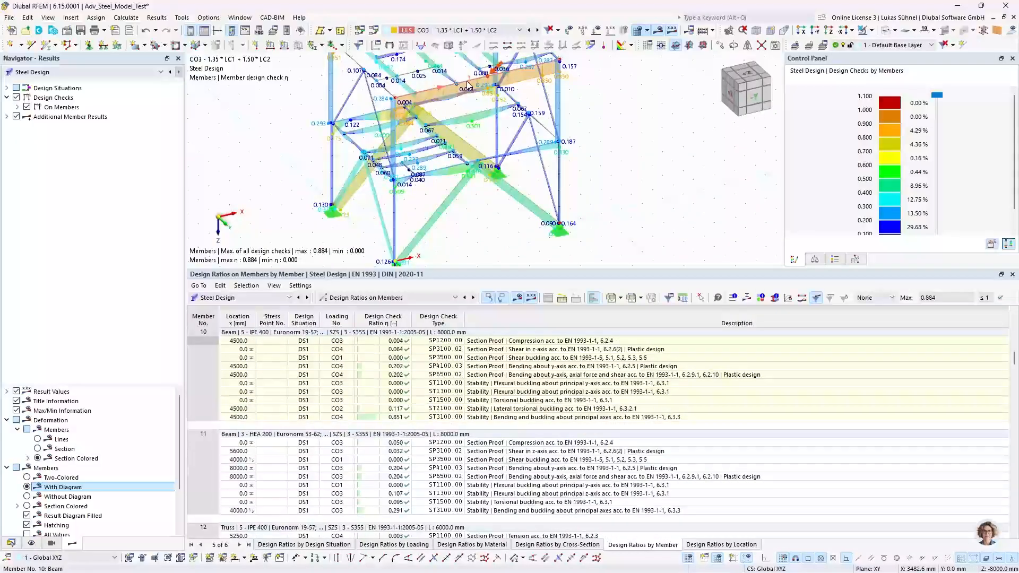
Step: Review the design check details and formulas of the beam's ST3100 bending and buckling stability check
{"action": "left_click", "coordinate": [395, 417]}
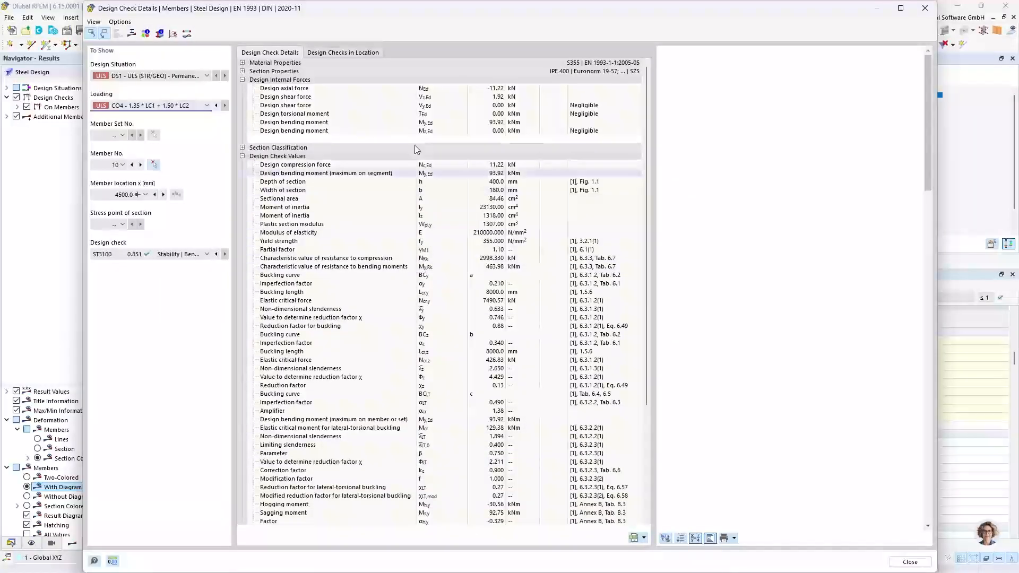
{"action": "scroll", "coordinate": [443, 354], "scroll_direction": "down", "scroll_amount": 6}
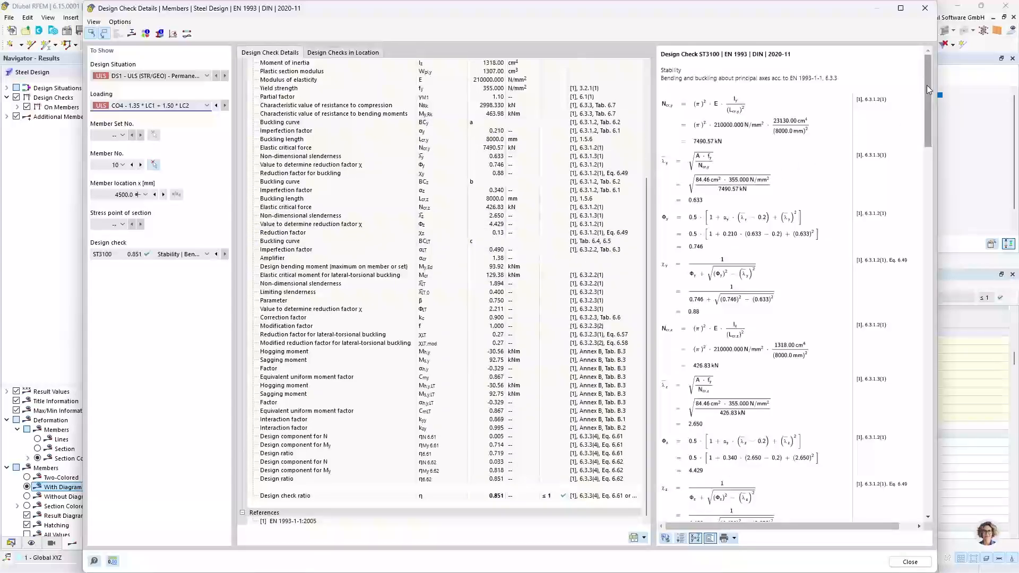
{"action": "left_click_drag", "start_coordinate": [926, 85], "coordinate": [933, 105]}
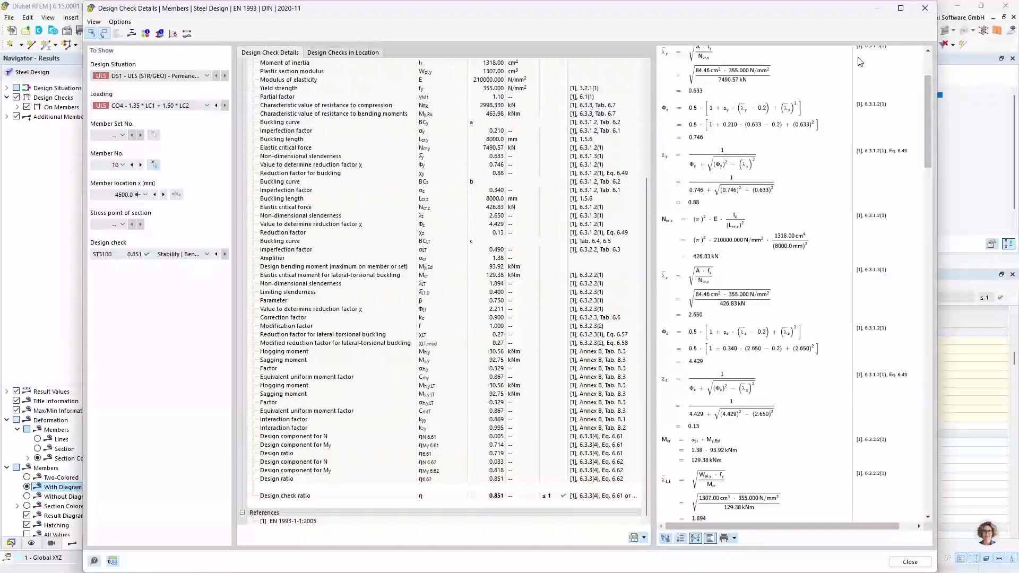
{"action": "left_click", "coordinate": [925, 8]}
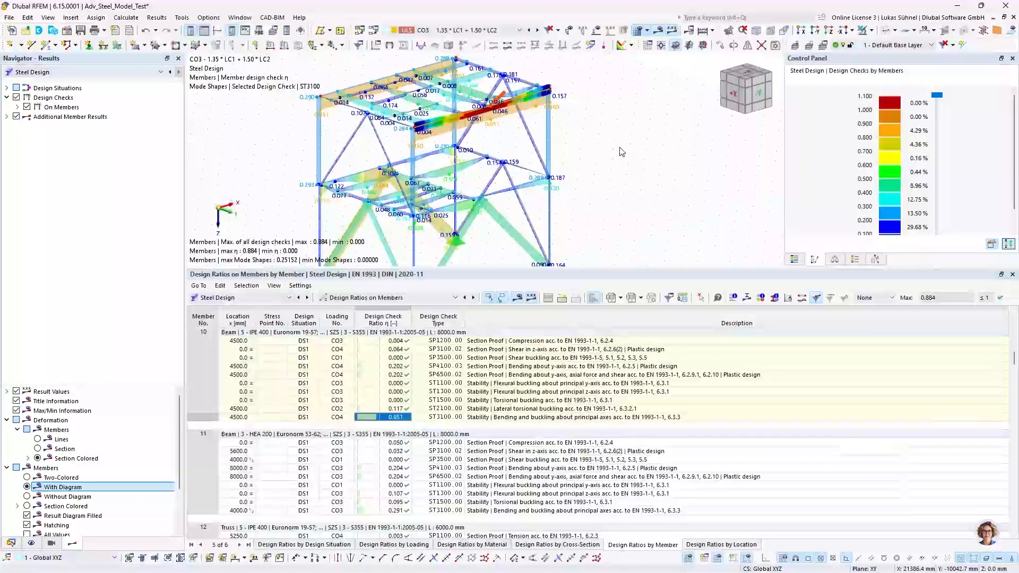
Step: Hide the design results, render the frame with solid cross-sections, and shrink the results table to enlarge the model area
{"action": "scroll", "coordinate": [607, 142], "scroll_direction": "down", "scroll_amount": 1}
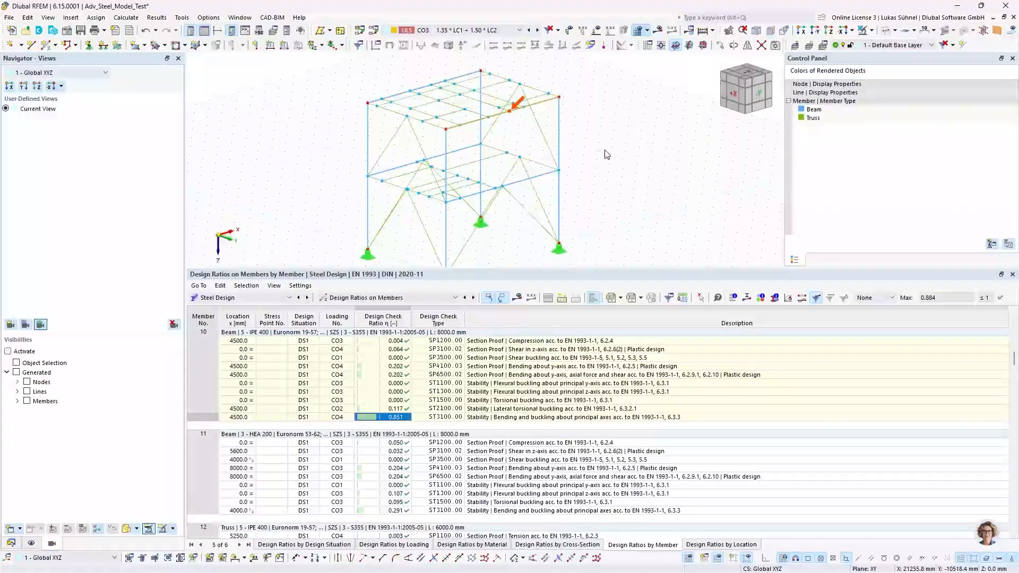
{"action": "middle_click_drag", "start_coordinate": [572, 223], "coordinate": [560, 191]}
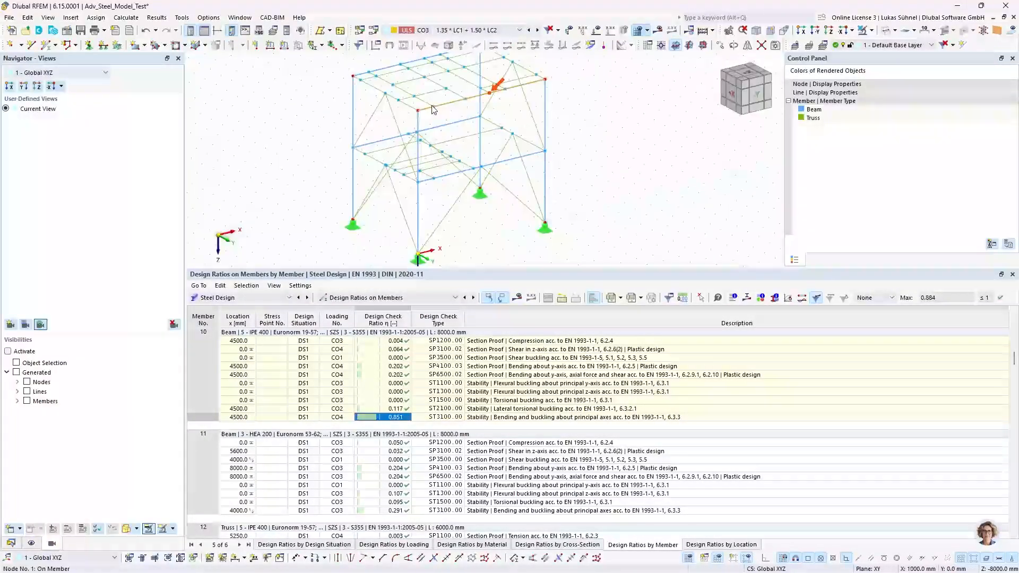
{"action": "scroll", "coordinate": [419, 112], "scroll_direction": "up", "scroll_amount": 2}
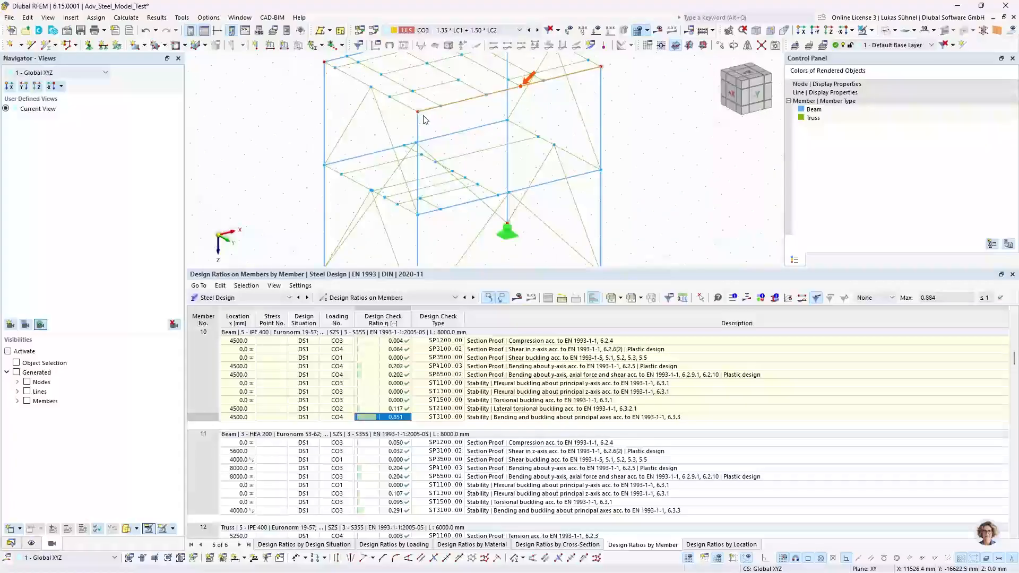
{"action": "left_click", "coordinate": [885, 31]}
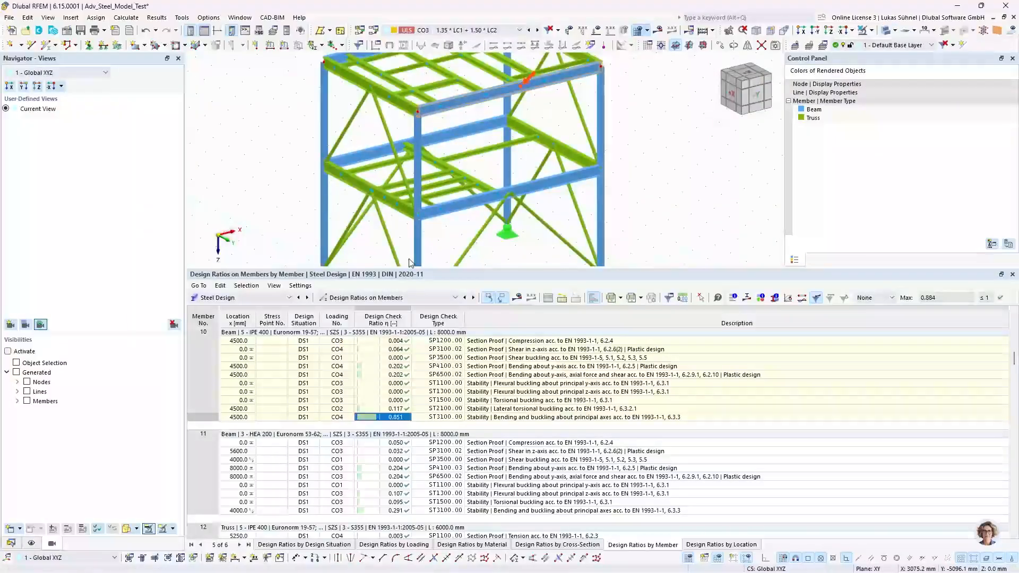
{"action": "left_click_drag", "start_coordinate": [414, 271], "coordinate": [413, 417]}
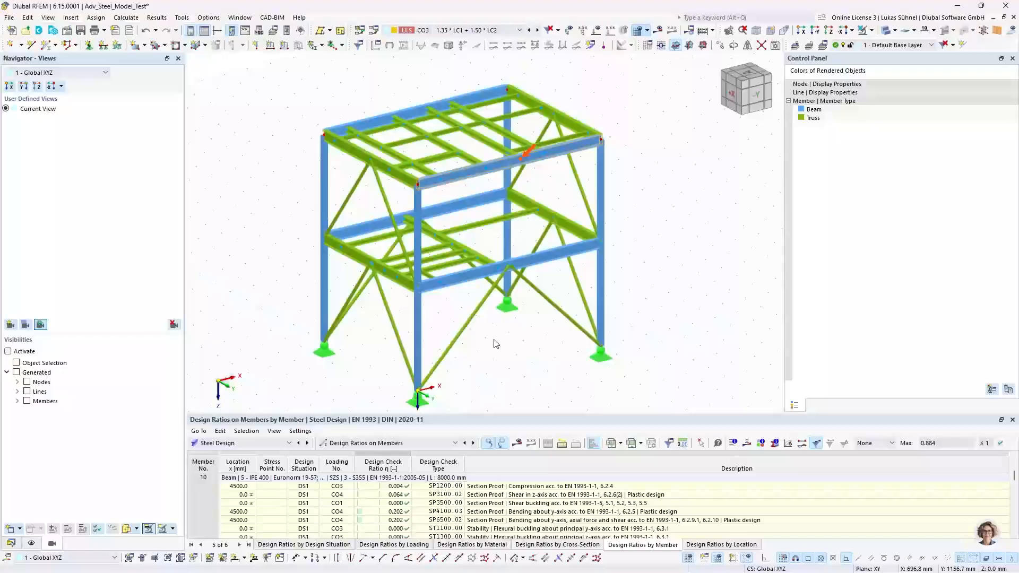
{"action": "mouse_move", "coordinate": [496, 344]}
{"action": "middle_mouse_down"}
{"action": "mouse_move", "coordinate": [502, 335]}
{"action": "mouse_move", "coordinate": [489, 329]}
{"action": "middle_mouse_up"}
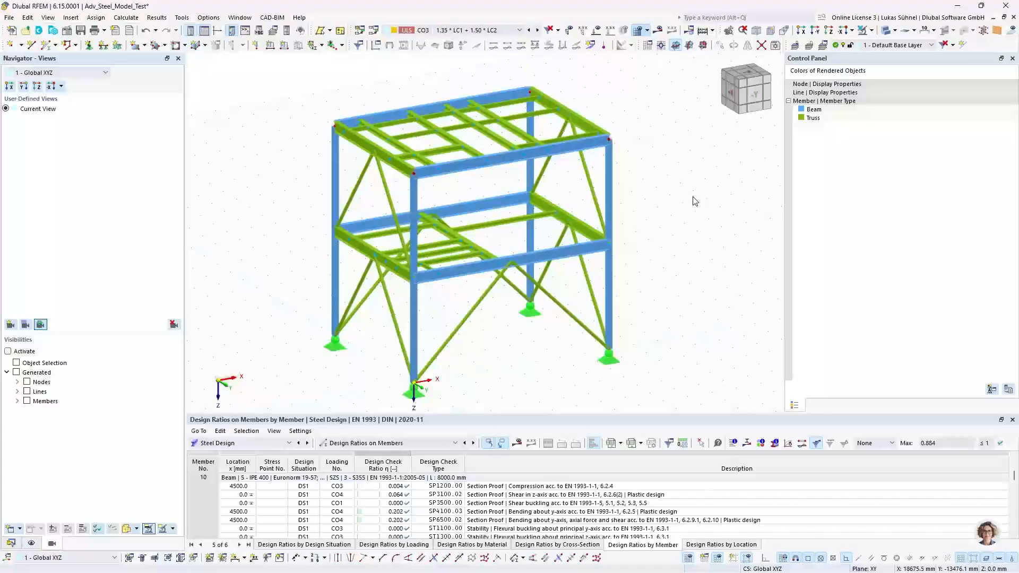
{"action": "middle_click_drag", "start_coordinate": [680, 167], "coordinate": [688, 164], "text": "ctrl"}
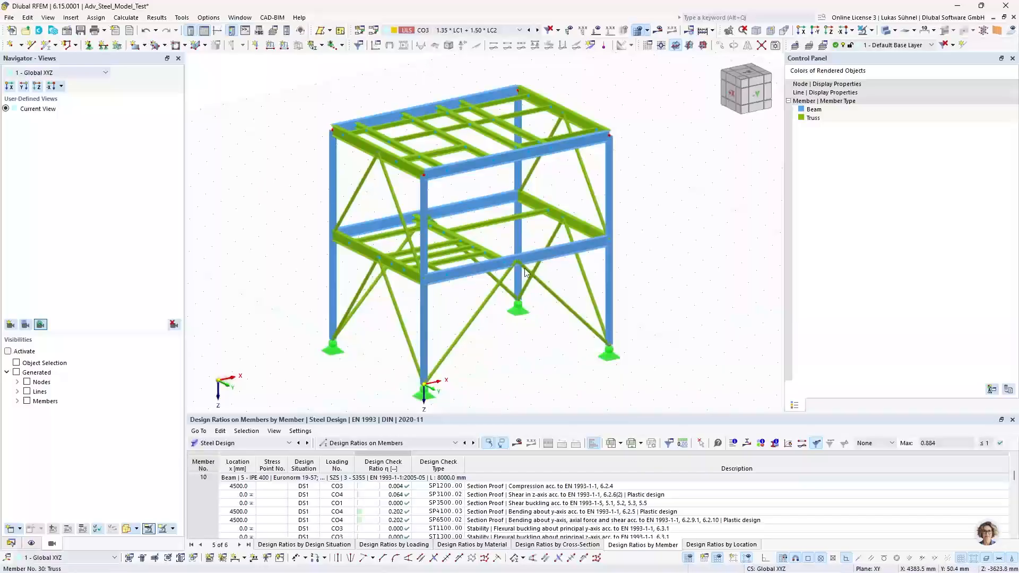
Step: Start an SDNF export of the model to the Desktop under the file name test.sdnf
{"action": "mouse_move", "coordinate": [503, 259]}
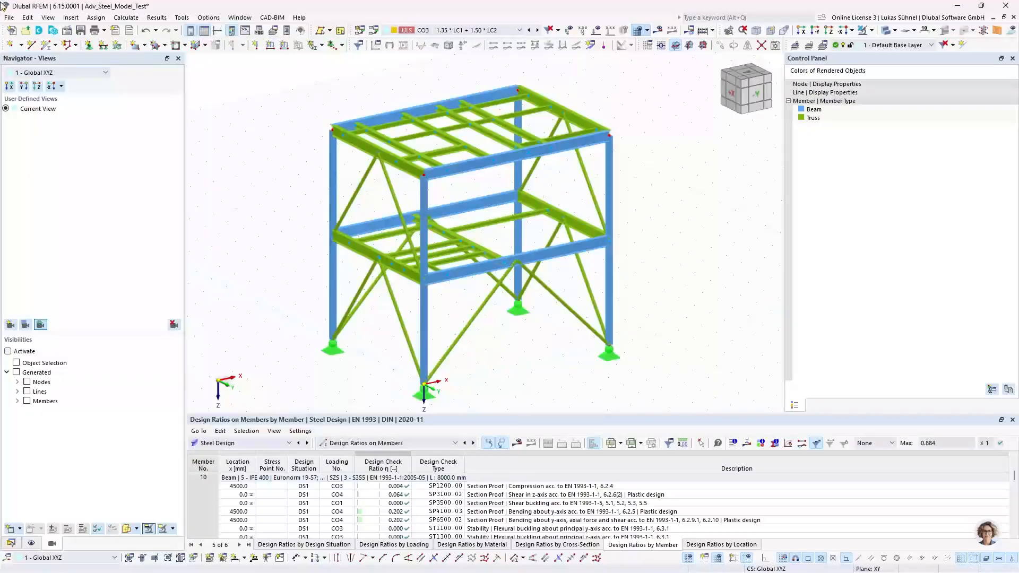
{"action": "left_click", "coordinate": [9, 17]}
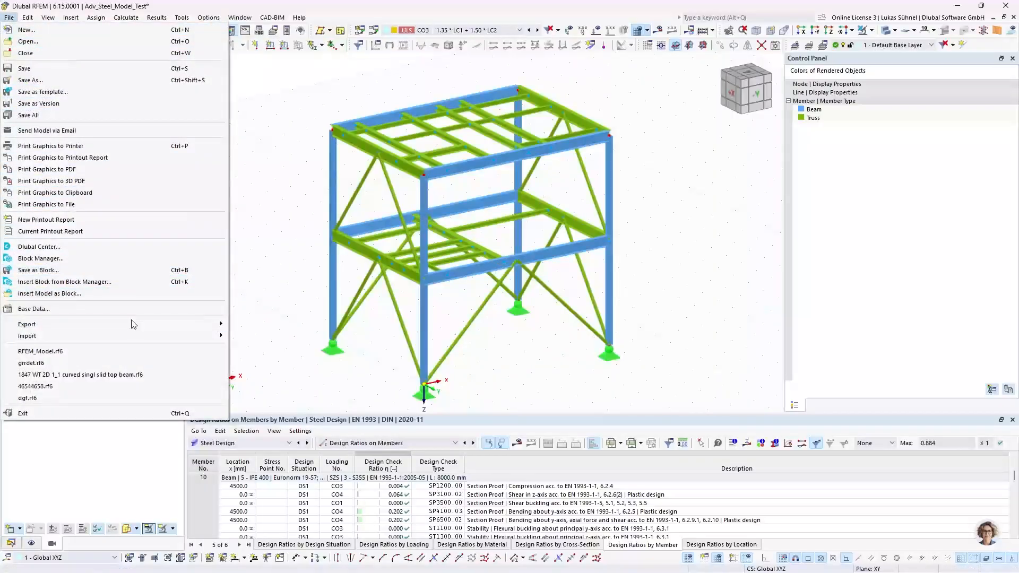
{"action": "mouse_move", "coordinate": [129, 325]}
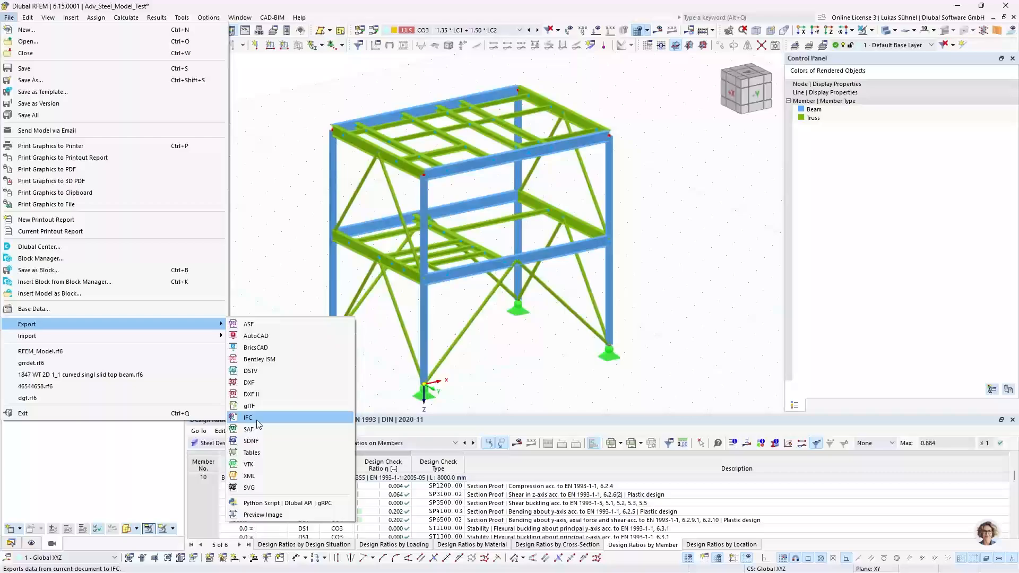
{"action": "left_click", "coordinate": [275, 441]}
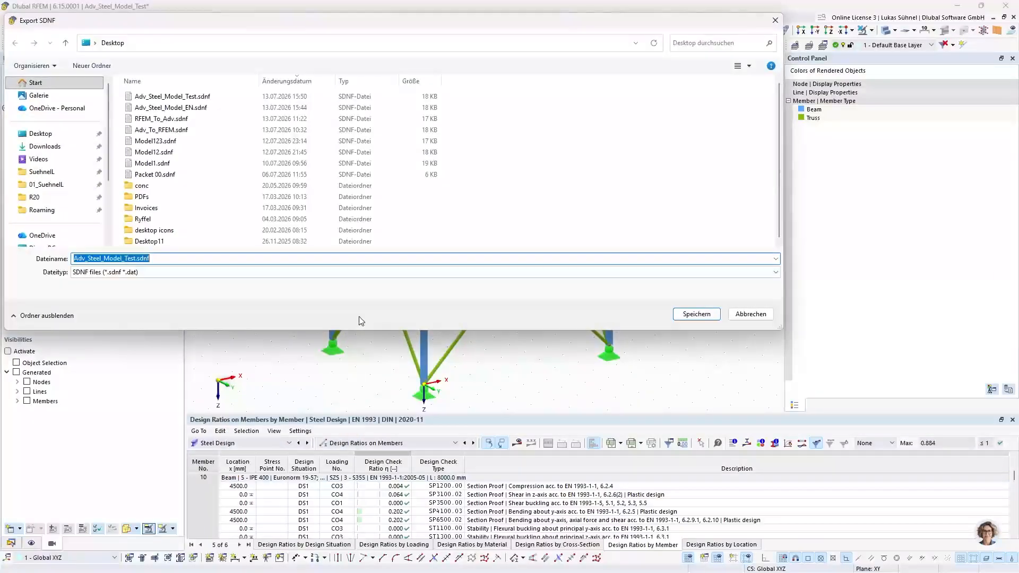
{"action": "left_click", "coordinate": [40, 134]}
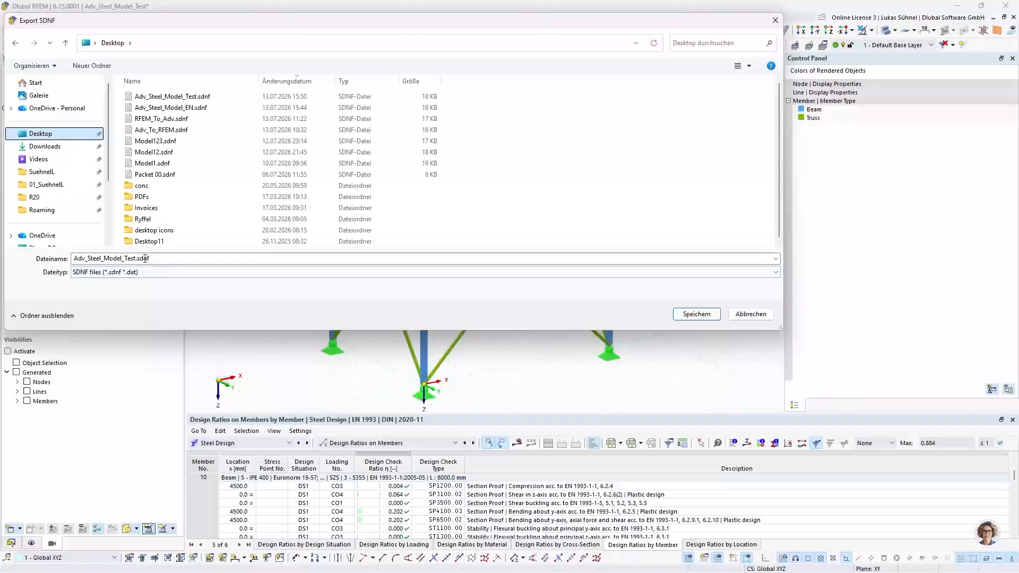
{"action": "type", "text": "test.sdnf"}
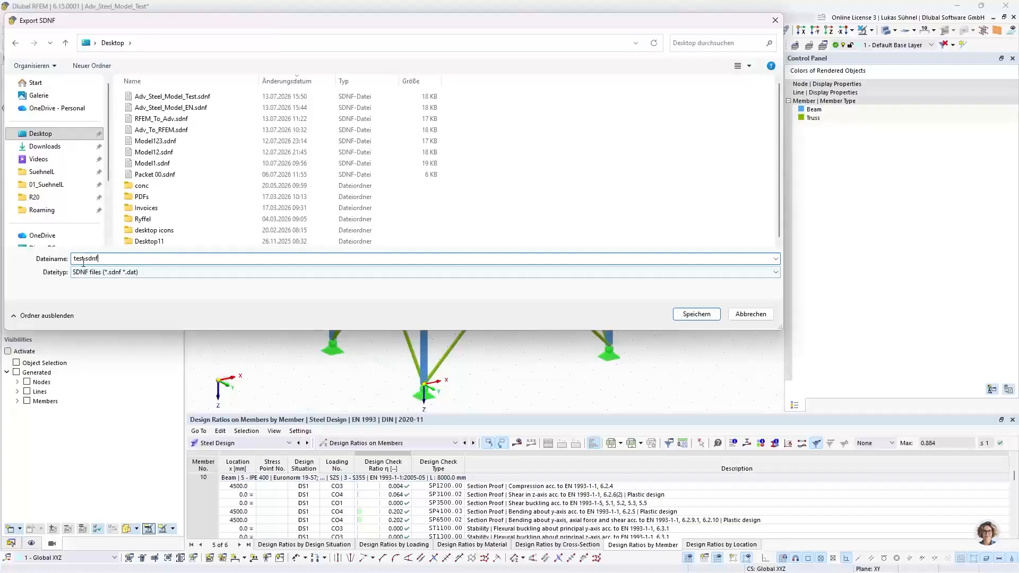
{"action": "left_click", "coordinate": [692, 317]}
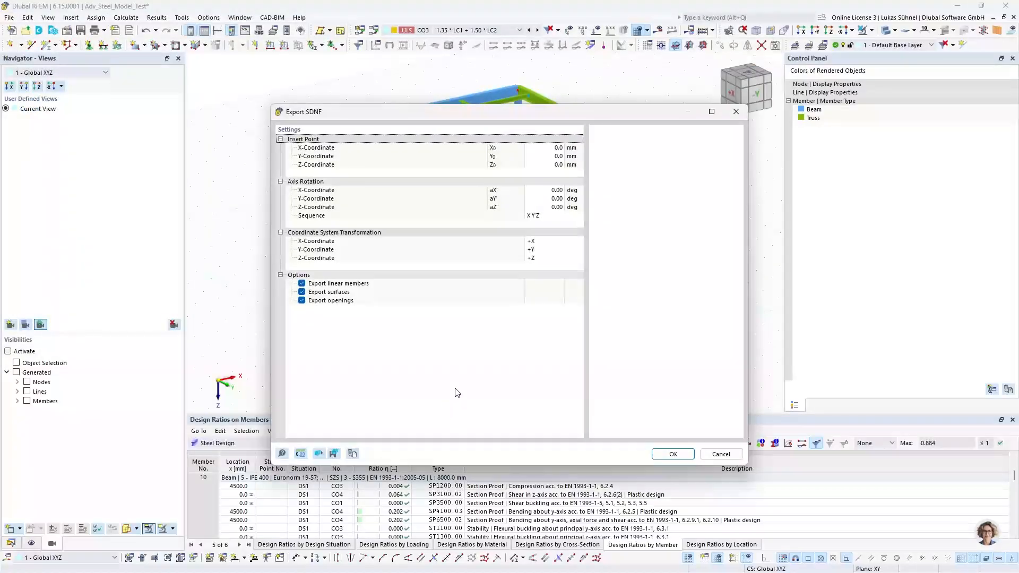
Step: Set the export's coordinate system transformation to -Y for the Y-coordinate and -Z for the Z-coordinate, and run the export
{"action": "left_click", "coordinate": [558, 254]}
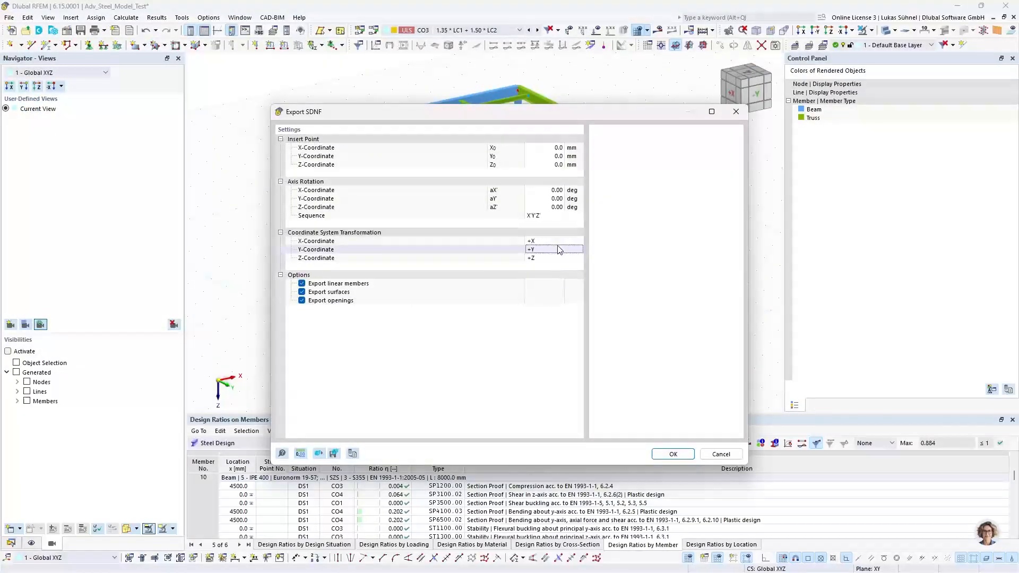
{"action": "left_click", "coordinate": [558, 253]}
{"action": "left_click", "coordinate": [543, 283]}
{"action": "left_click", "coordinate": [551, 258]}
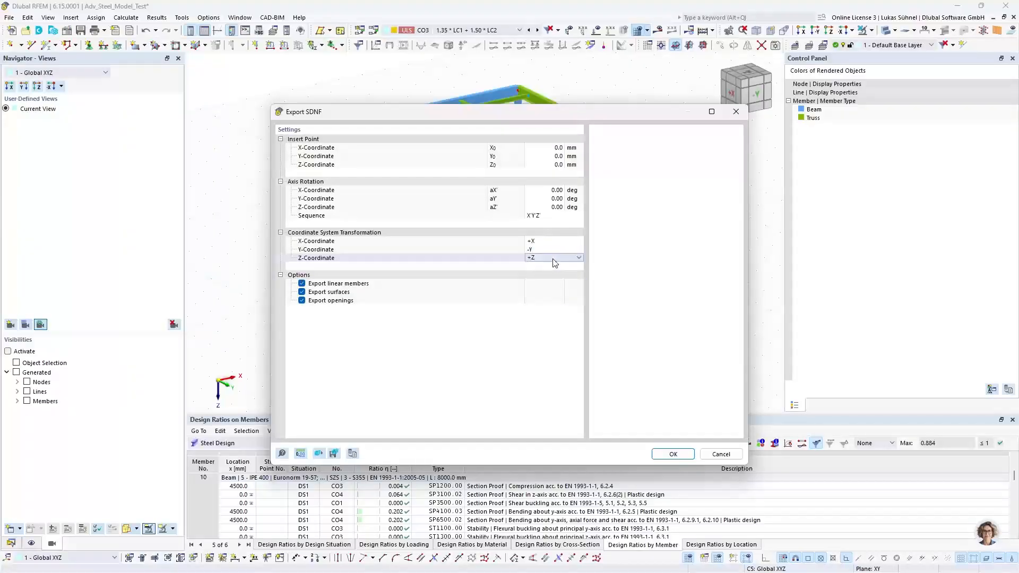
{"action": "left_click", "coordinate": [552, 258]}
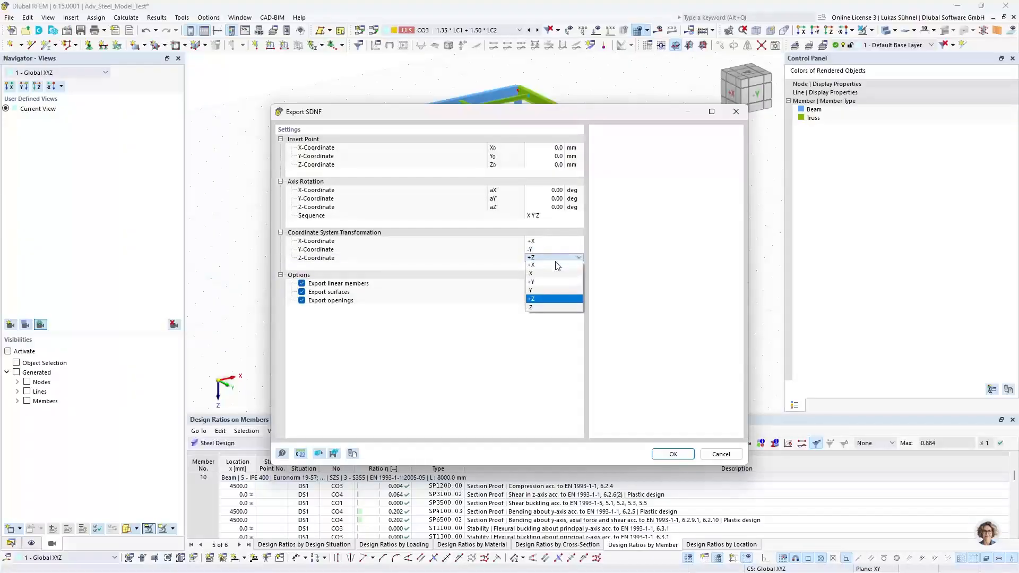
{"action": "left_click", "coordinate": [541, 308]}
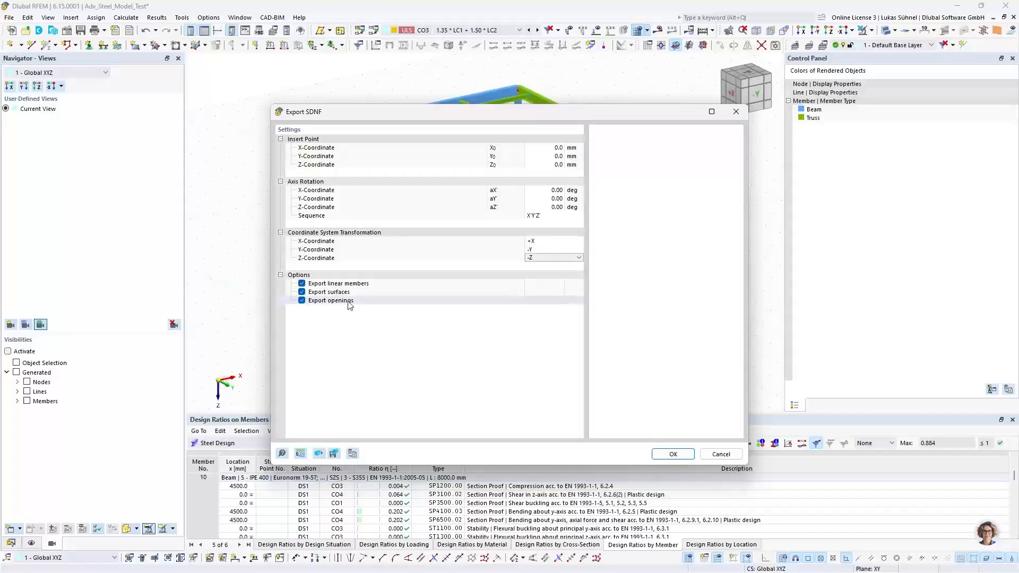
{"action": "left_click", "coordinate": [664, 454]}
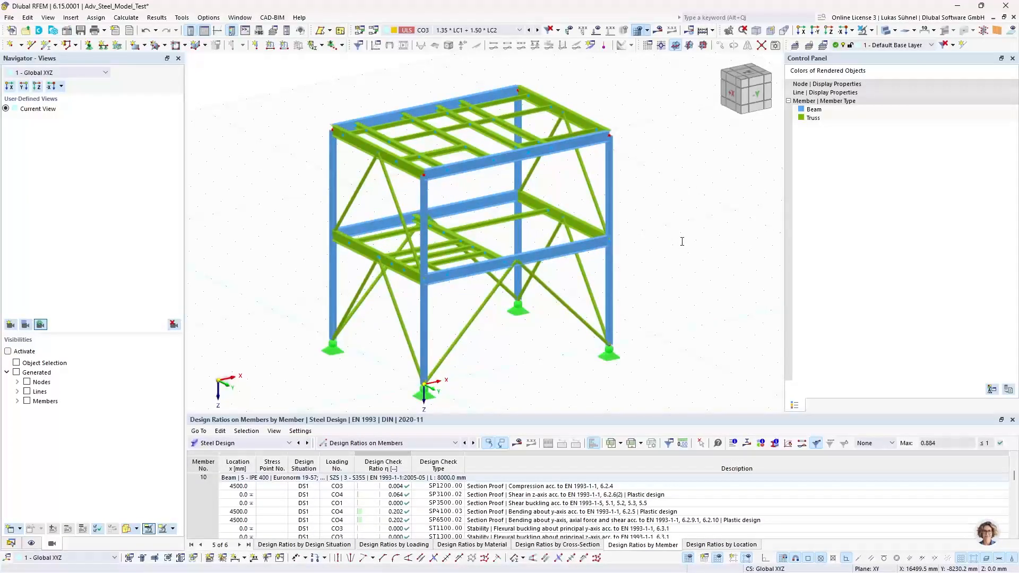
Step: Switch to Advance Steel, close the Adv_Steel_Model drawing without saving, and create a new drawing
{"action": "left_click", "coordinate": [601, 340]}
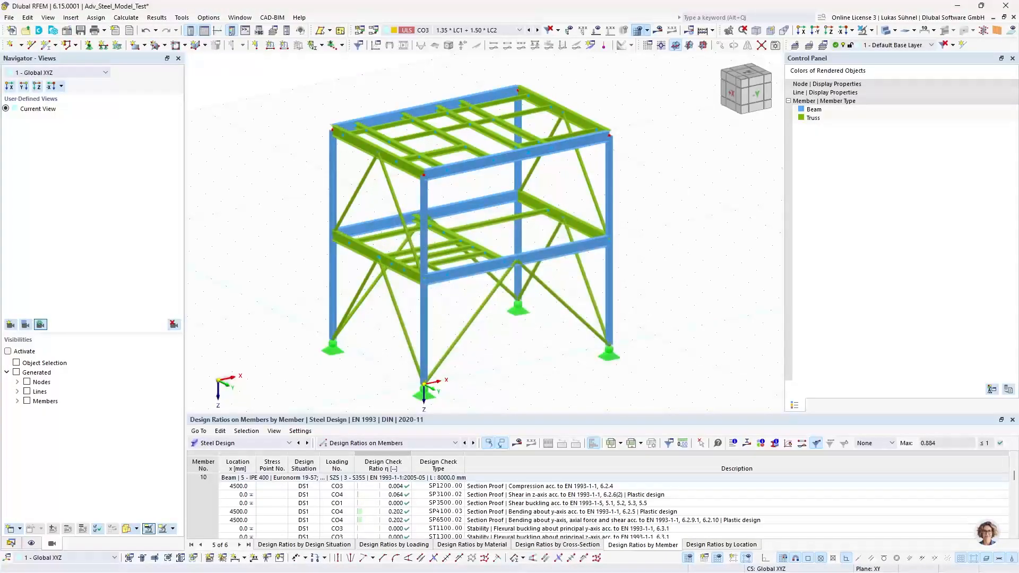
{"action": "key", "text": "alt+Tab"}
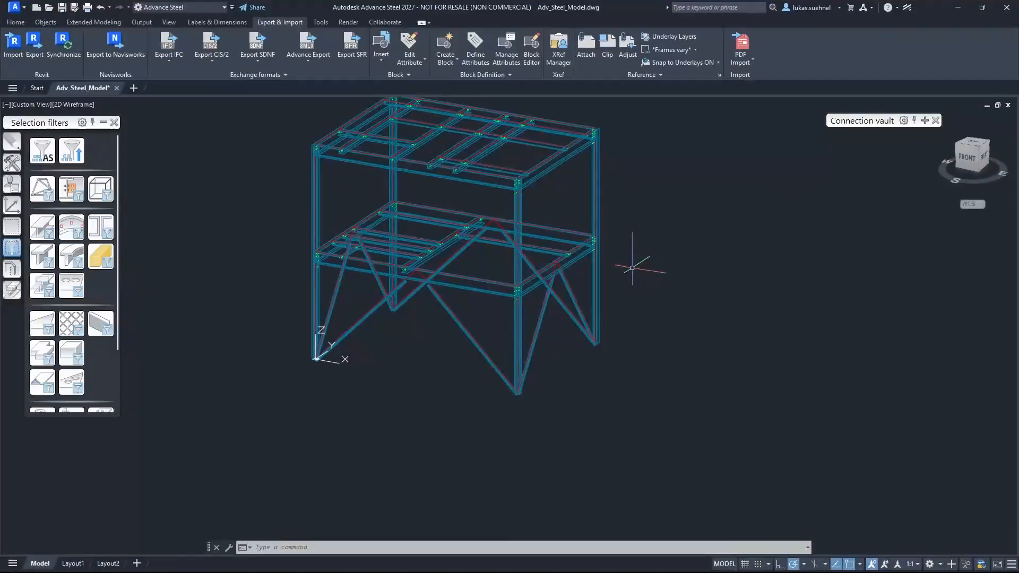
{"action": "left_click", "coordinate": [116, 88]}
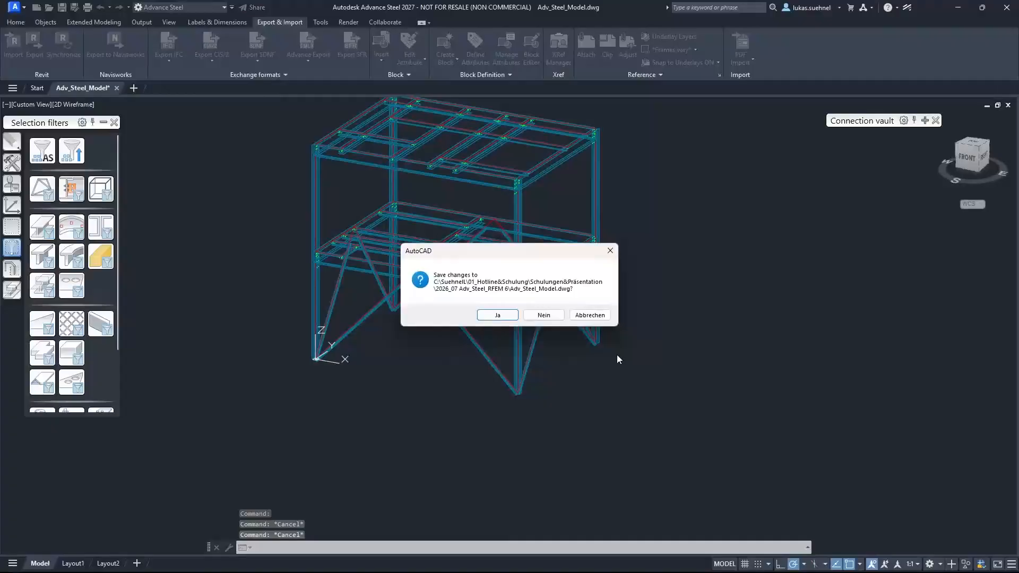
{"action": "left_click", "coordinate": [544, 318]}
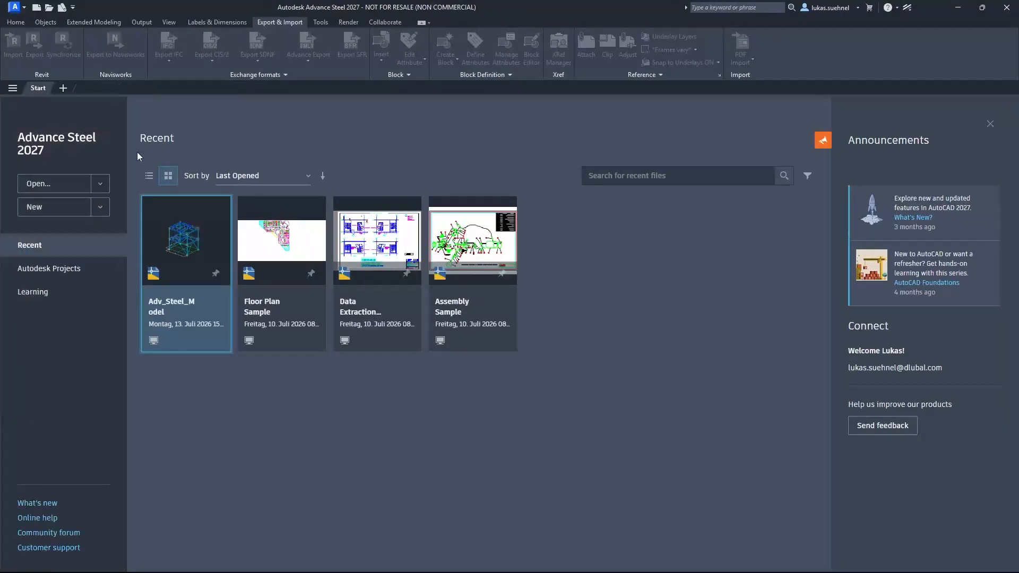
{"action": "left_click", "coordinate": [99, 227]}
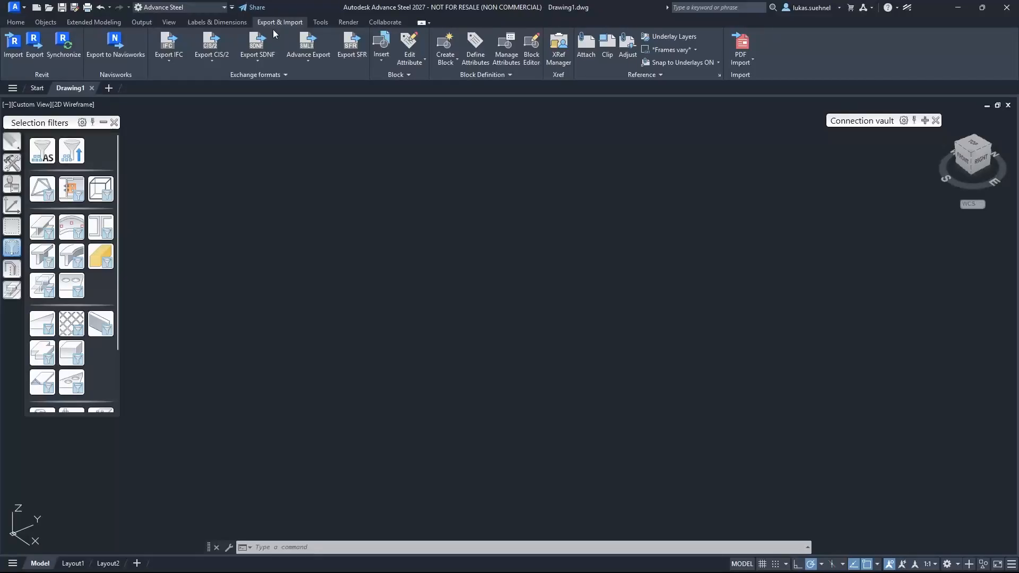
Step: Import the SDNF file test.sdnf from the Desktop with General as the used application
{"action": "left_click", "coordinate": [254, 62]}
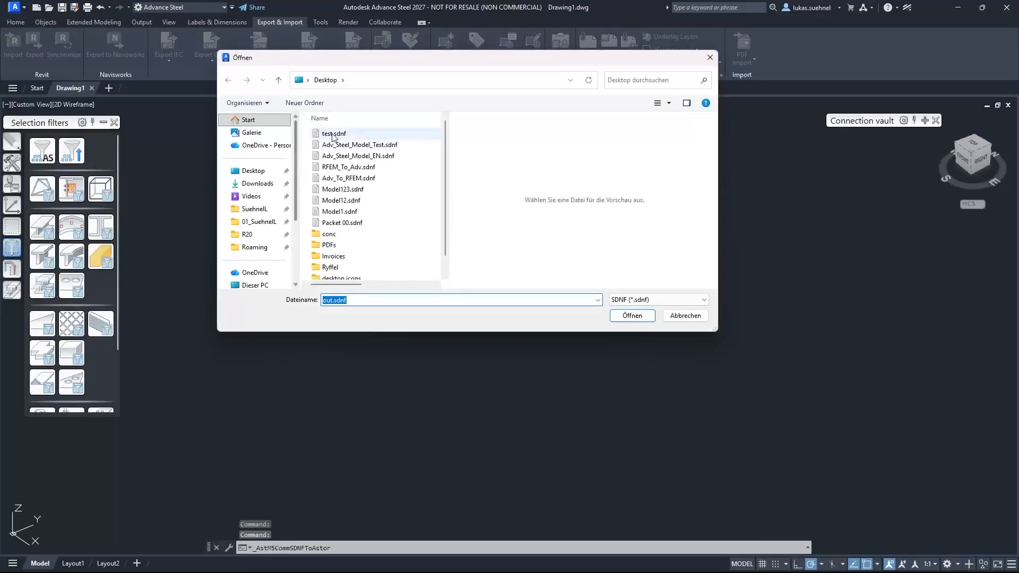
{"action": "left_click", "coordinate": [631, 317]}
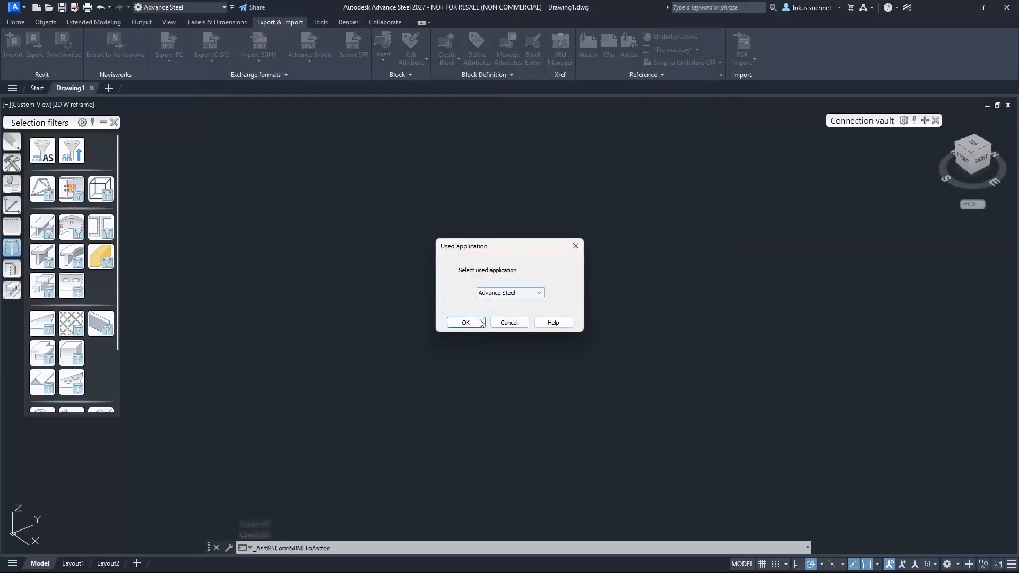
{"action": "left_click", "coordinate": [501, 292]}
{"action": "left_click", "coordinate": [498, 307]}
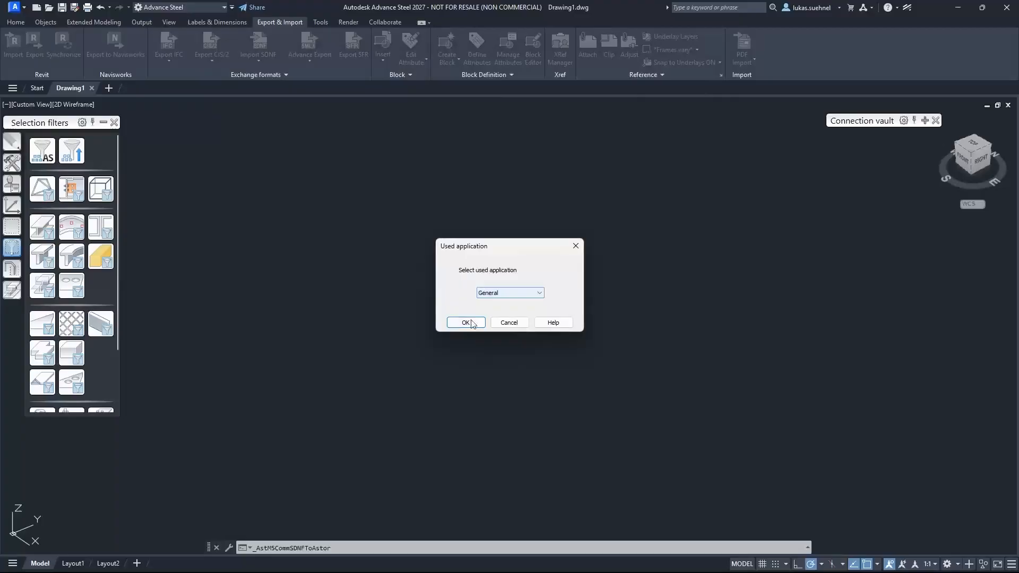
{"action": "left_click", "coordinate": [465, 323]}
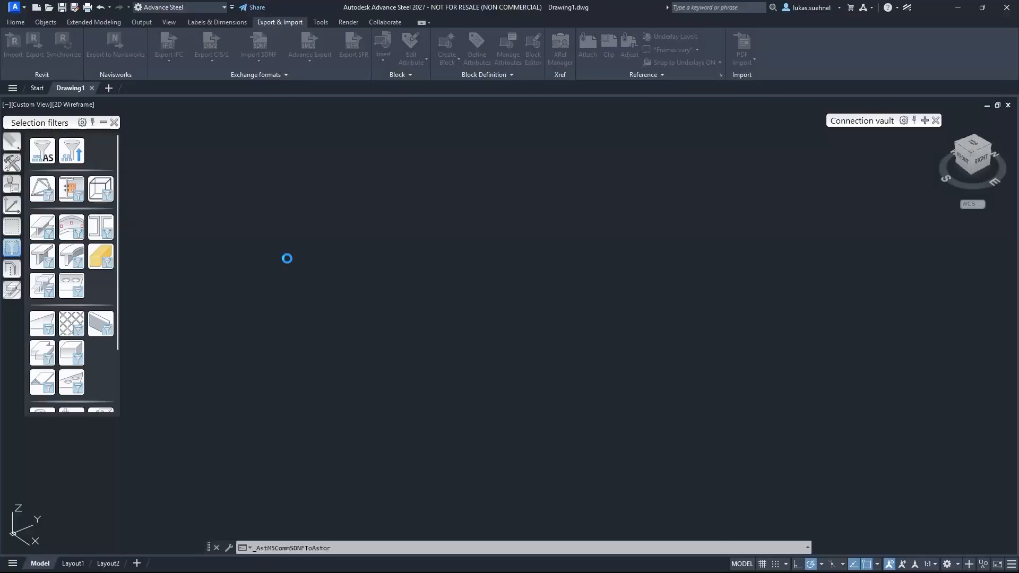
Step: Place the insertion point of the SDNF import at the coordinate origin
{"action": "scroll", "coordinate": [431, 214], "scroll_direction": "down", "scroll_amount": 5}
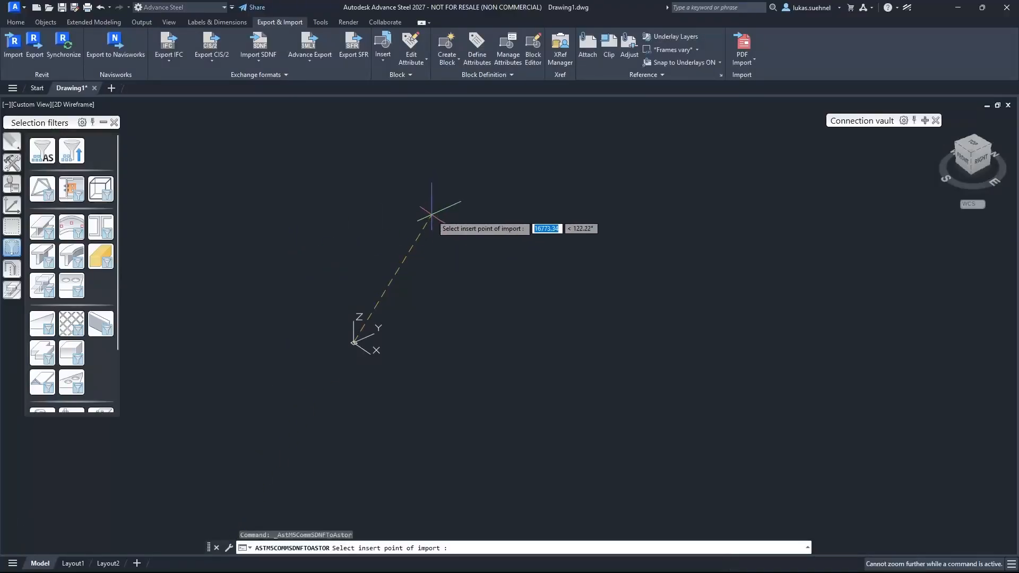
{"action": "scroll", "coordinate": [351, 307], "scroll_direction": "up", "scroll_amount": 3}
{"action": "scroll", "coordinate": [363, 402], "scroll_direction": "up", "scroll_amount": 5}
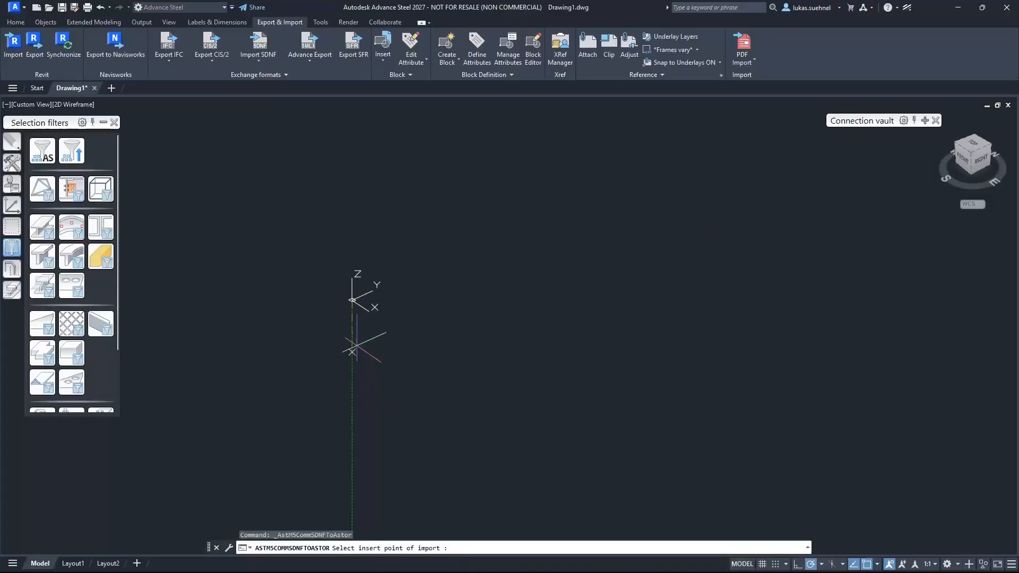
{"action": "left_click", "coordinate": [356, 301]}
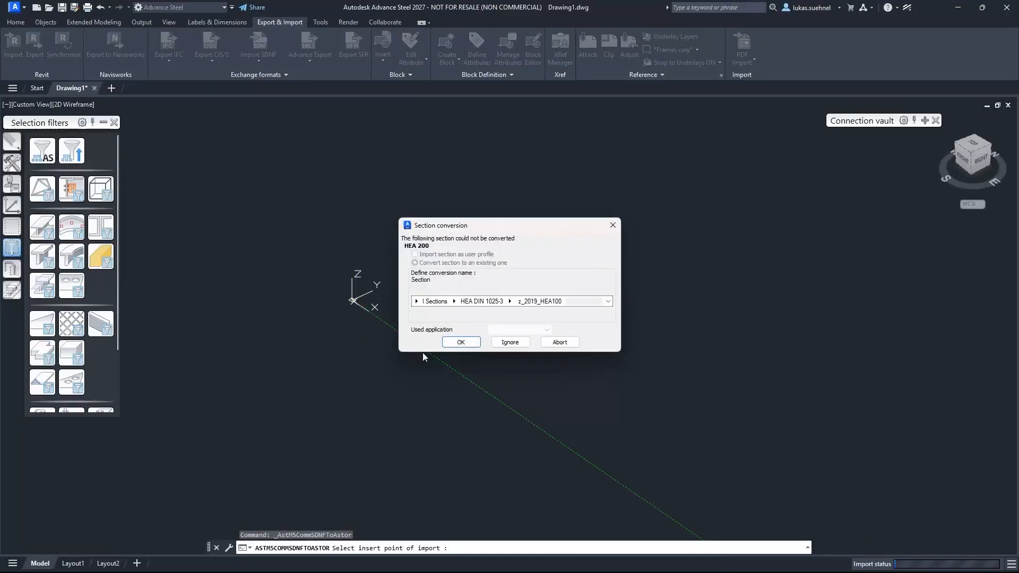
Step: Convert the unrecognised section HEA 200 to HEA200 from the HEA DIN 1025-3 series
{"action": "left_click_drag", "start_coordinate": [443, 226], "coordinate": [434, 136]}
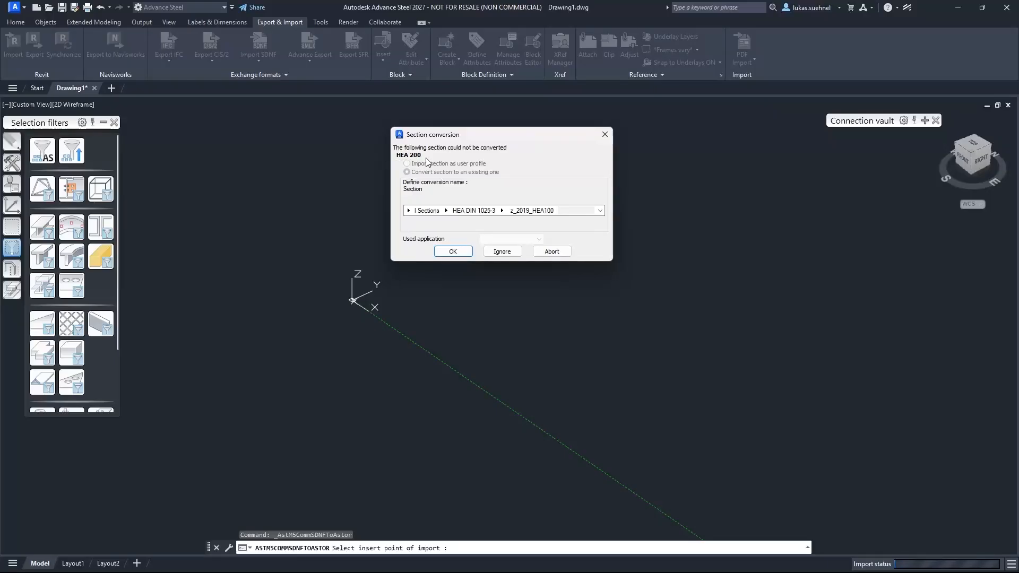
{"action": "left_click", "coordinate": [502, 211]}
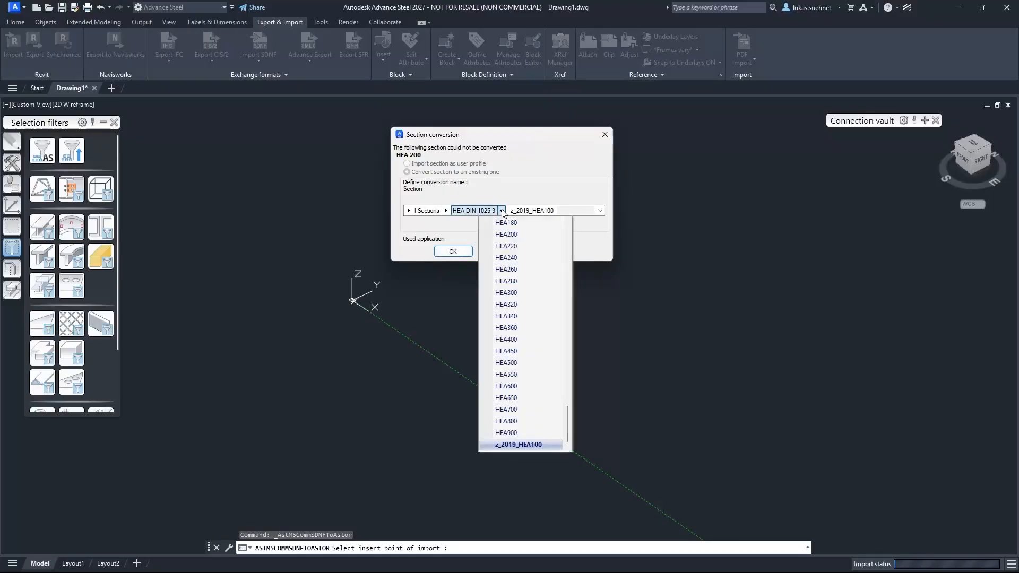
{"action": "left_click", "coordinate": [525, 236]}
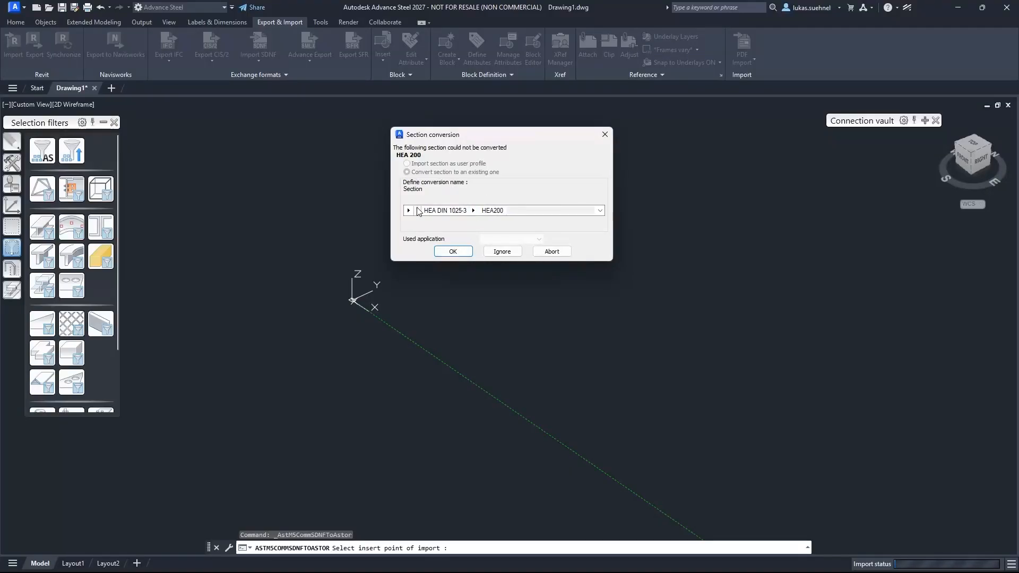
{"action": "left_click", "coordinate": [453, 253]}
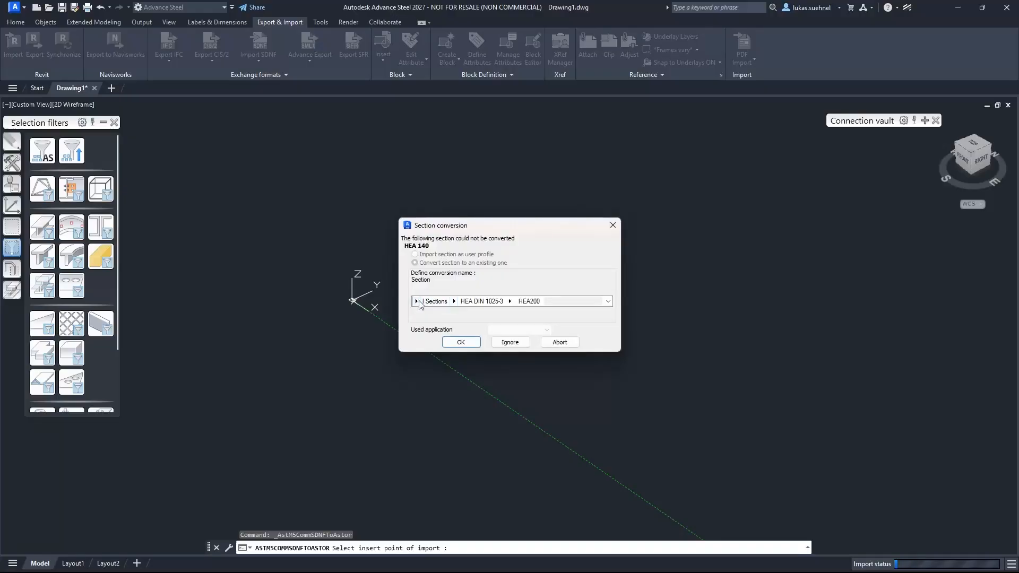
{"action": "left_click", "coordinate": [455, 302]}
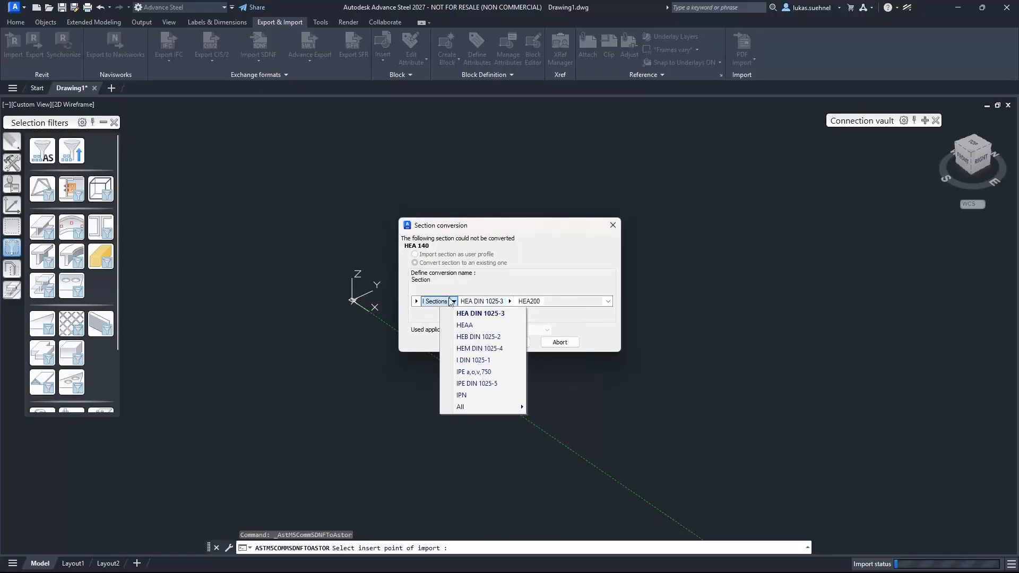
{"action": "mouse_move", "coordinate": [453, 301]}
{"action": "left_click", "coordinate": [477, 384]}
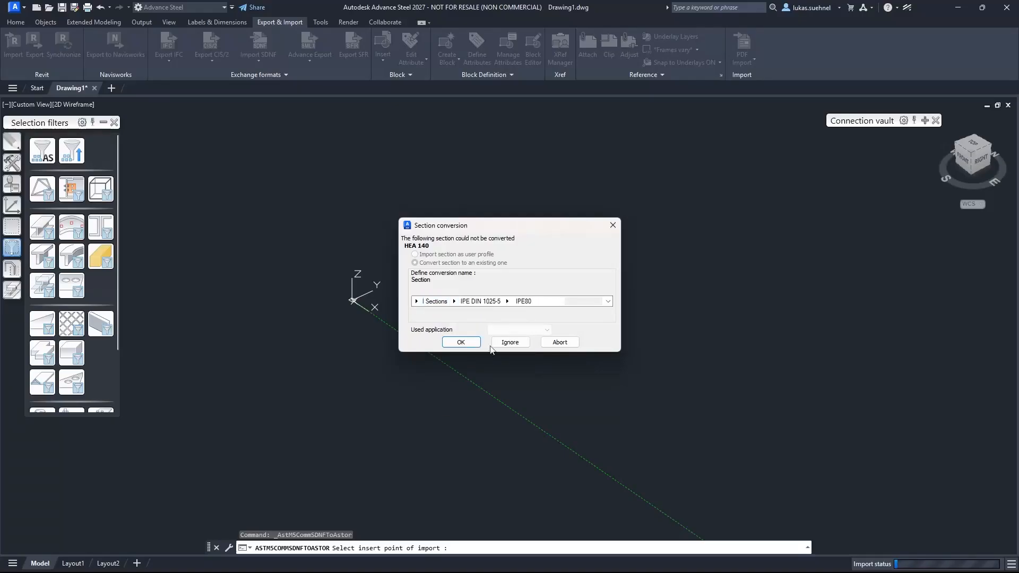
{"action": "left_click", "coordinate": [507, 301]}
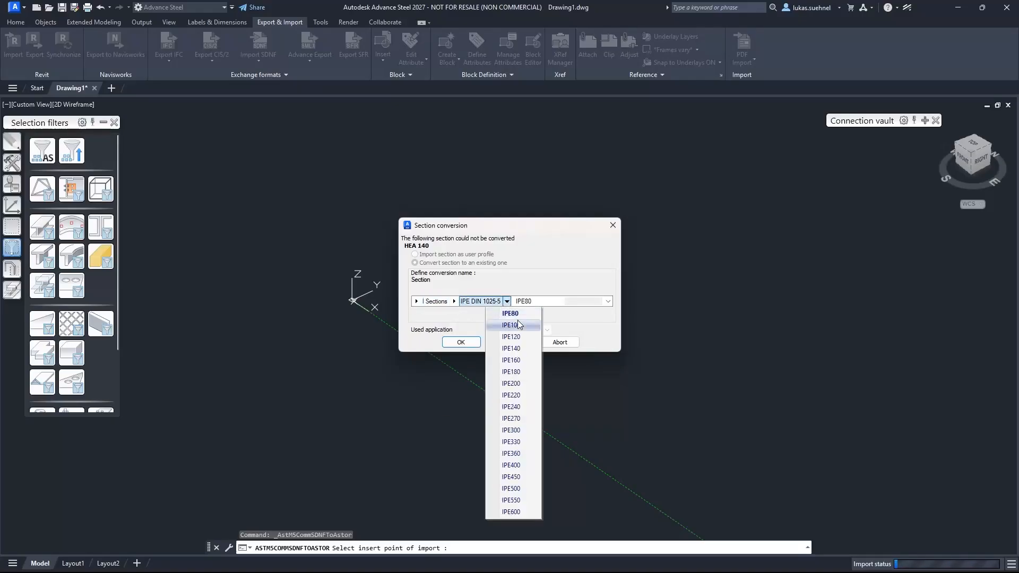
Step: Convert the unrecognised section HEA 140 to HEA140 from the HEA DIN 1025-3 series
{"action": "left_click", "coordinate": [453, 301]}
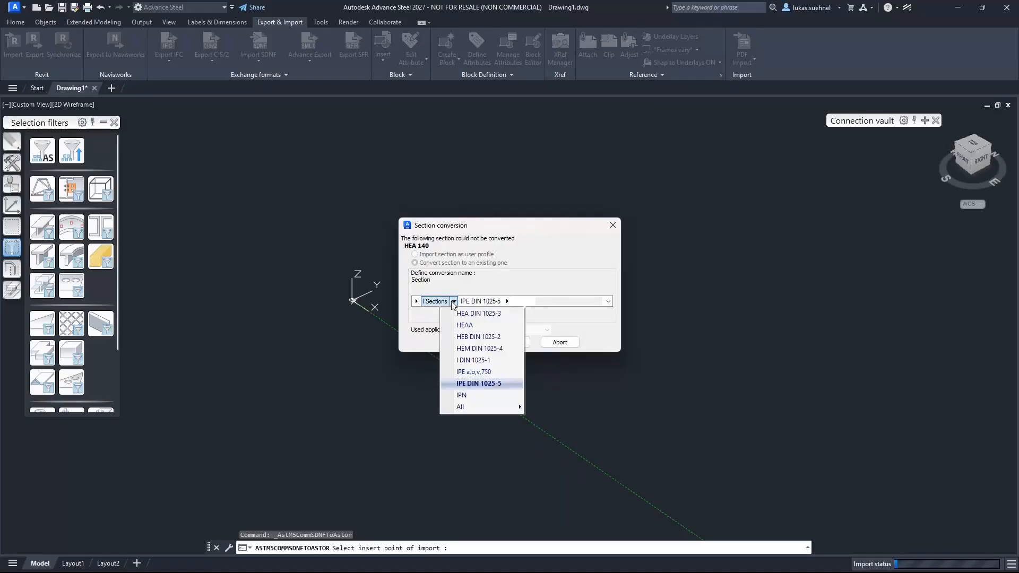
{"action": "left_click", "coordinate": [469, 314]}
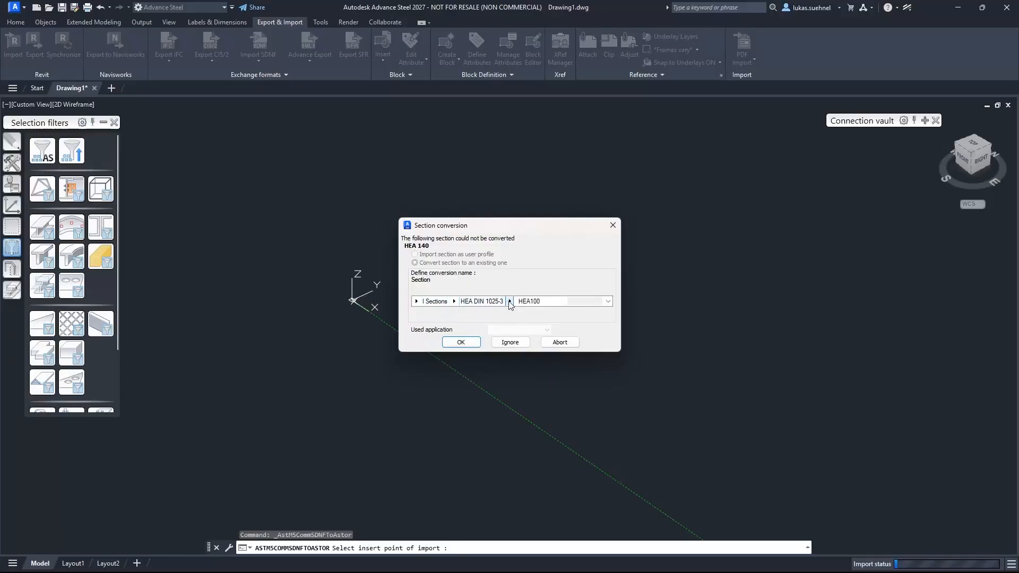
{"action": "left_click", "coordinate": [509, 301]}
{"action": "left_click", "coordinate": [524, 348]}
{"action": "left_click", "coordinate": [467, 343]}
Step: Convert the unrecognised section IPE 400 to IPE400 from the IPE DIN 1025-5 series
{"action": "left_click", "coordinate": [454, 301]}
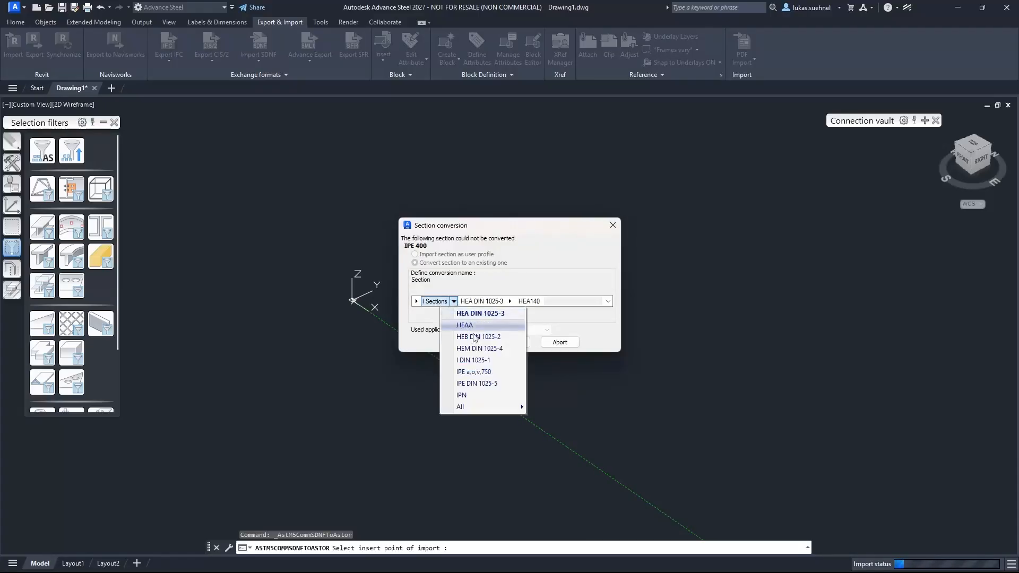
{"action": "left_click", "coordinate": [477, 384]}
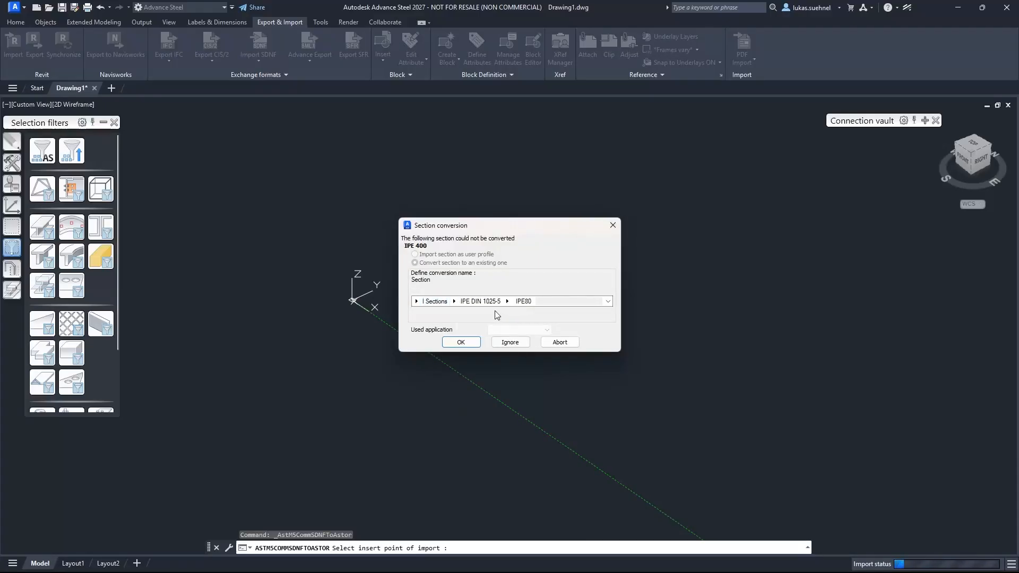
{"action": "left_click", "coordinate": [506, 301]}
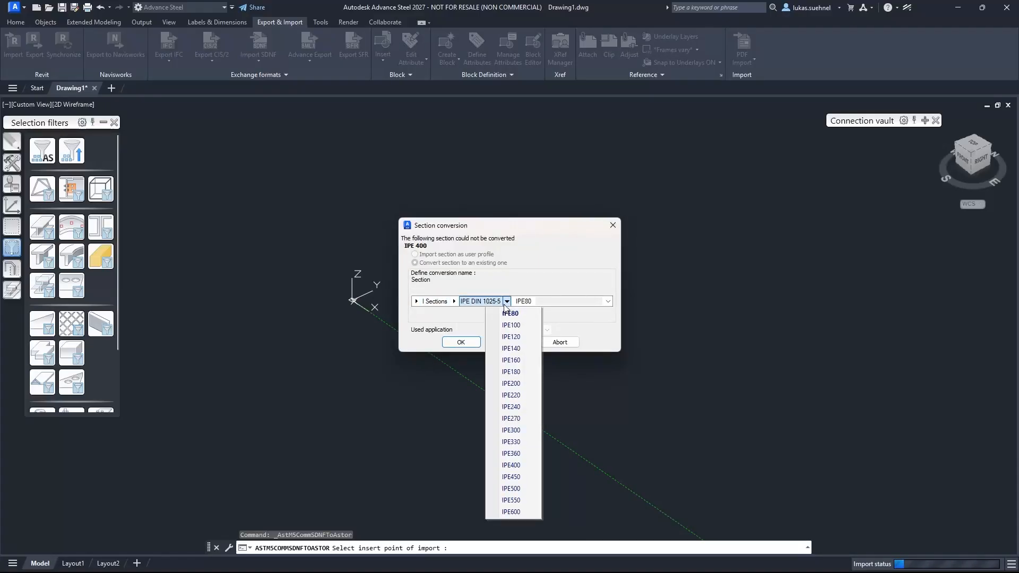
{"action": "left_click", "coordinate": [512, 466]}
{"action": "left_click", "coordinate": [460, 342]}
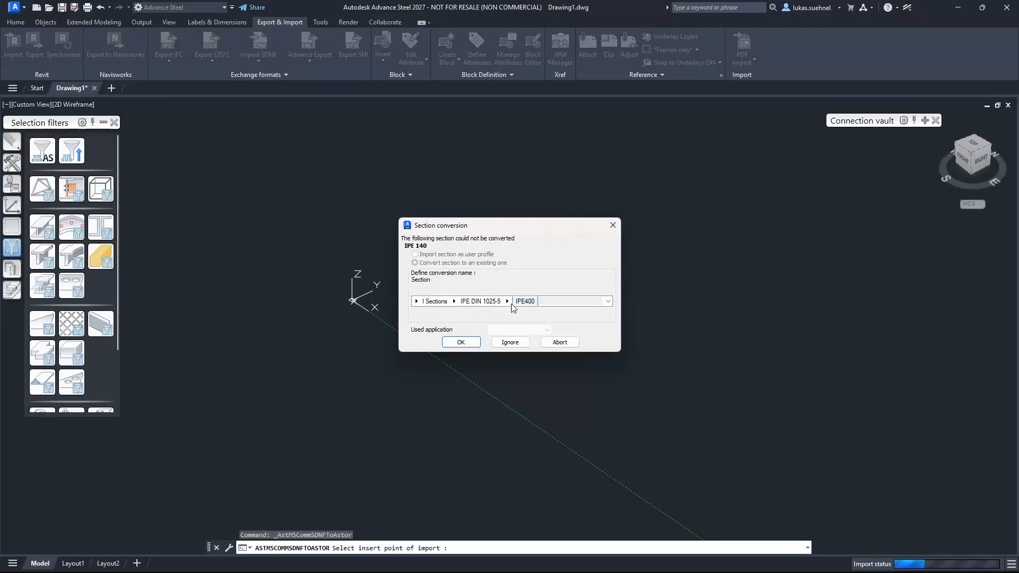
Step: Convert the unrecognised section IPE 140 to IPE140 from the IPE DIN 1025-5 series
{"action": "left_click", "coordinate": [511, 303]}
{"action": "left_click", "coordinate": [517, 348]}
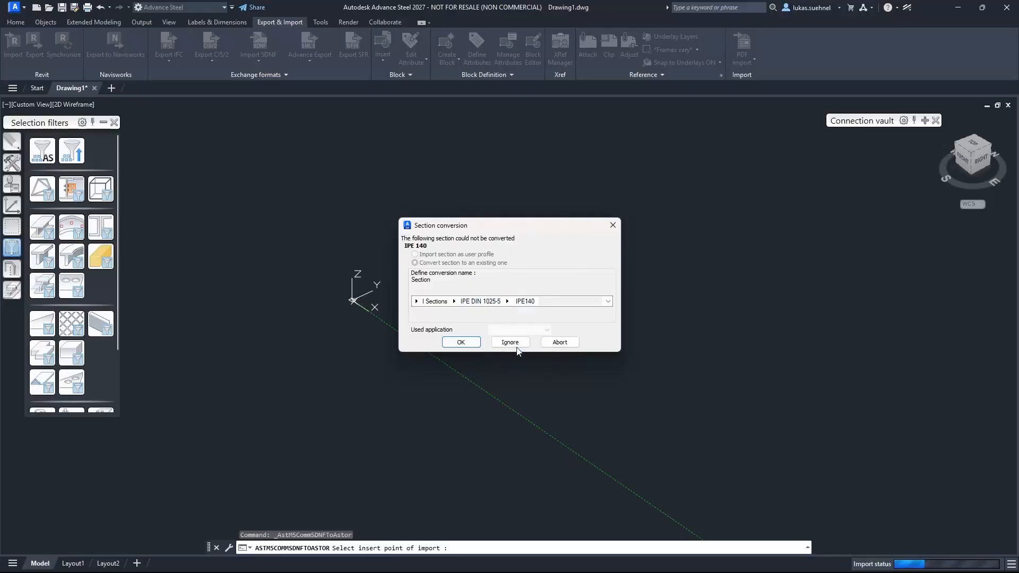
{"action": "left_click", "coordinate": [469, 344]}
Step: Convert the unrecognised section HEA 240 to HEA240 from the HEA DIN 1025-3 series
{"action": "left_click", "coordinate": [454, 301]}
{"action": "left_click", "coordinate": [471, 318]}
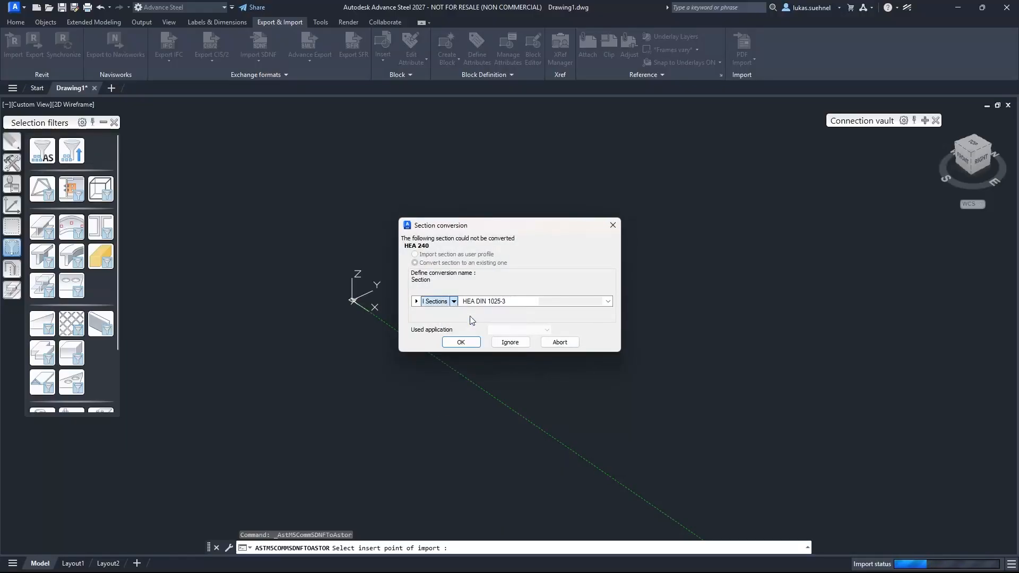
{"action": "left_click", "coordinate": [507, 304]}
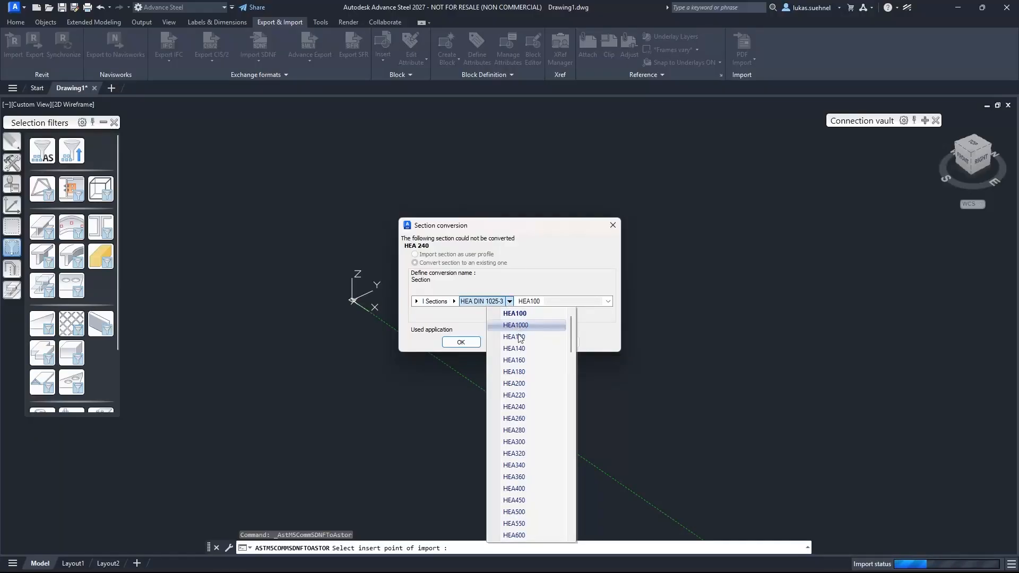
{"action": "left_click", "coordinate": [520, 409]}
{"action": "left_click", "coordinate": [465, 339]}
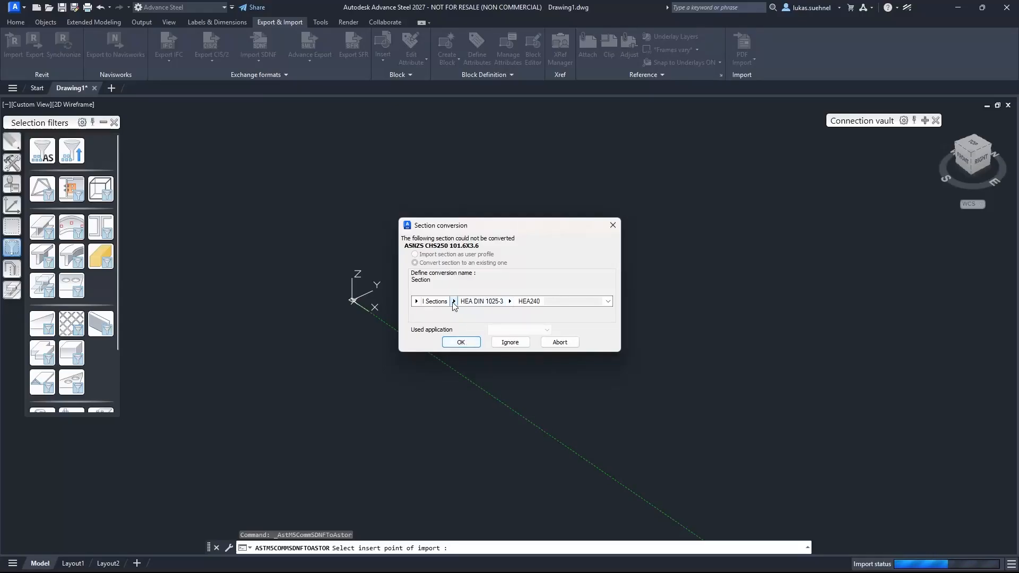
Step: Try the SteelTube section family as the conversion target for ASNZS CHS250 101.6X3.6
{"action": "left_click", "coordinate": [411, 301]}
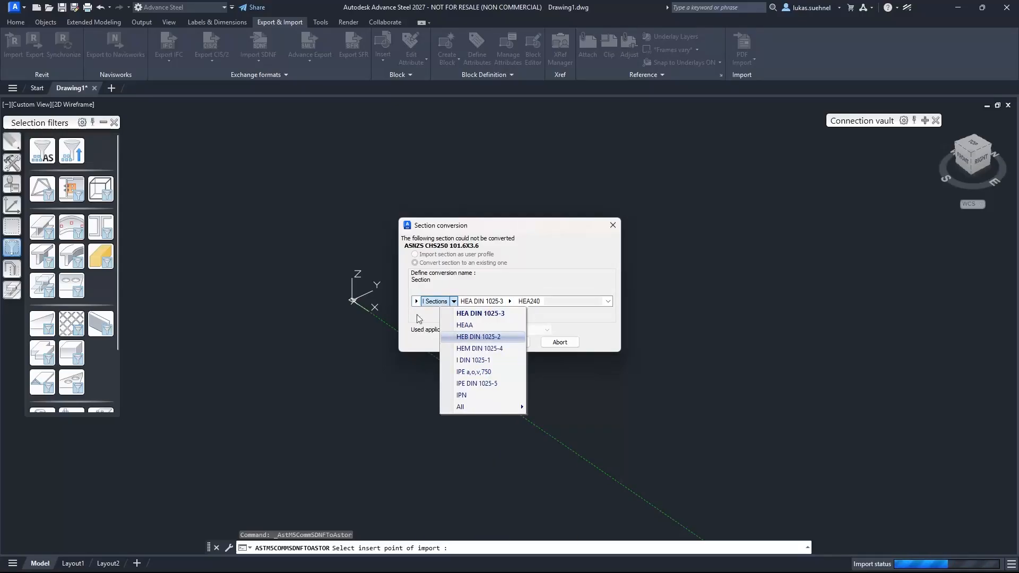
{"action": "scroll", "coordinate": [443, 371], "scroll_direction": "down", "scroll_amount": 10}
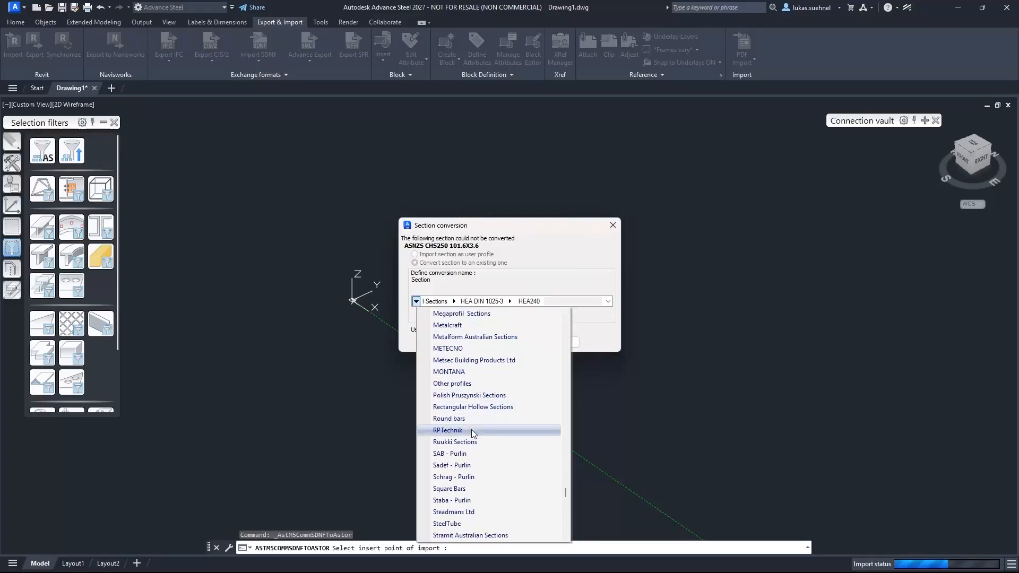
{"action": "scroll", "coordinate": [475, 490], "scroll_direction": "down", "scroll_amount": 1}
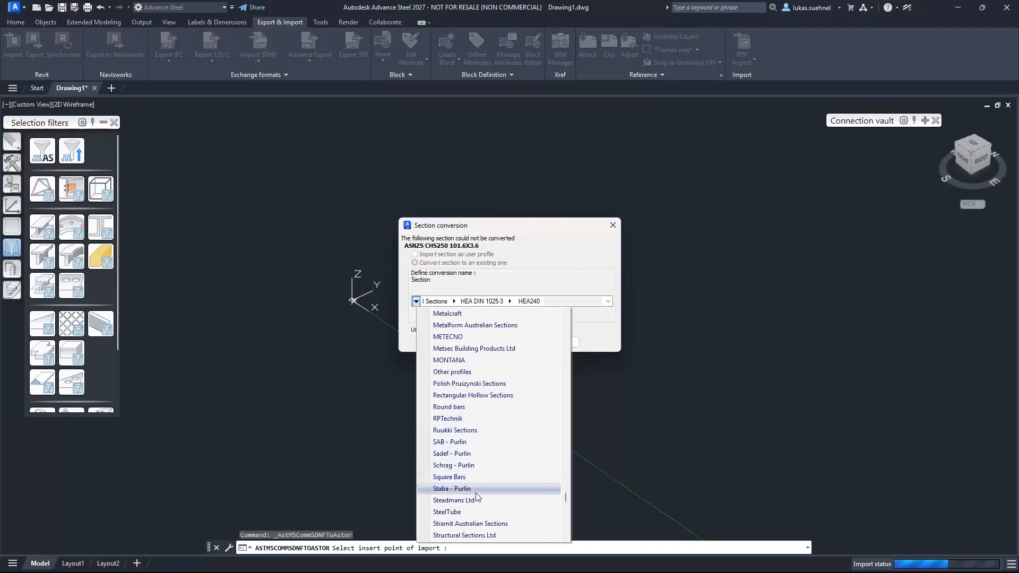
{"action": "left_click", "coordinate": [454, 488]}
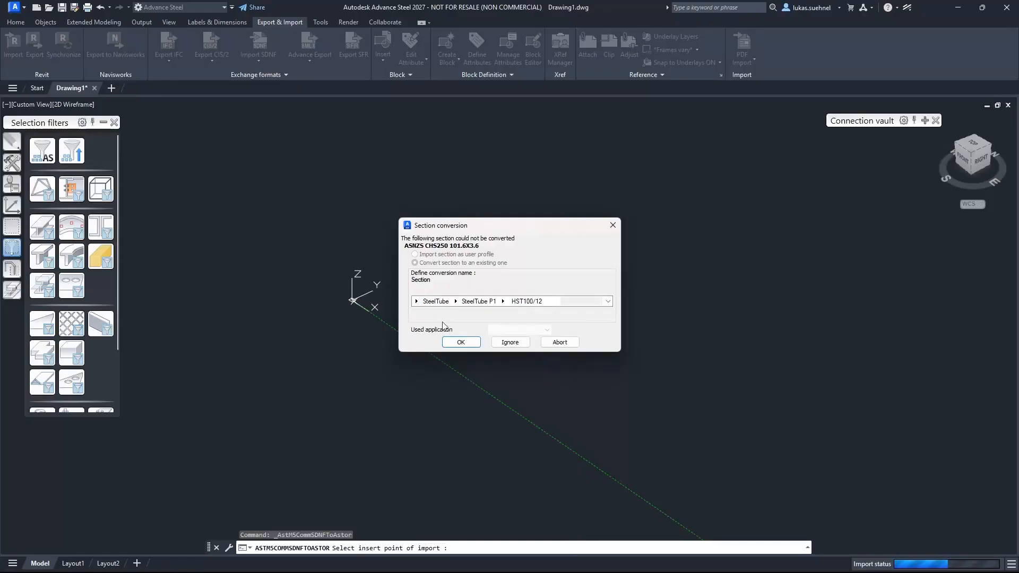
{"action": "left_click", "coordinate": [454, 301]}
Step: Choose the Circular Hollow Sections family as the conversion target for ASNZS CHS250 101.6X3.6
{"action": "left_click", "coordinate": [416, 302]}
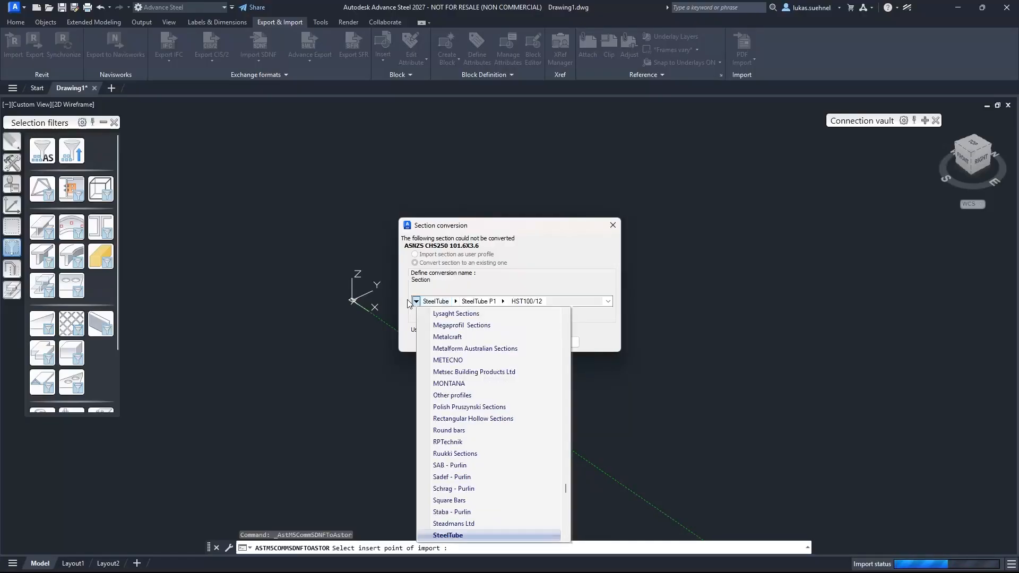
{"action": "left_click", "coordinate": [455, 302]}
{"action": "left_click", "coordinate": [418, 302]}
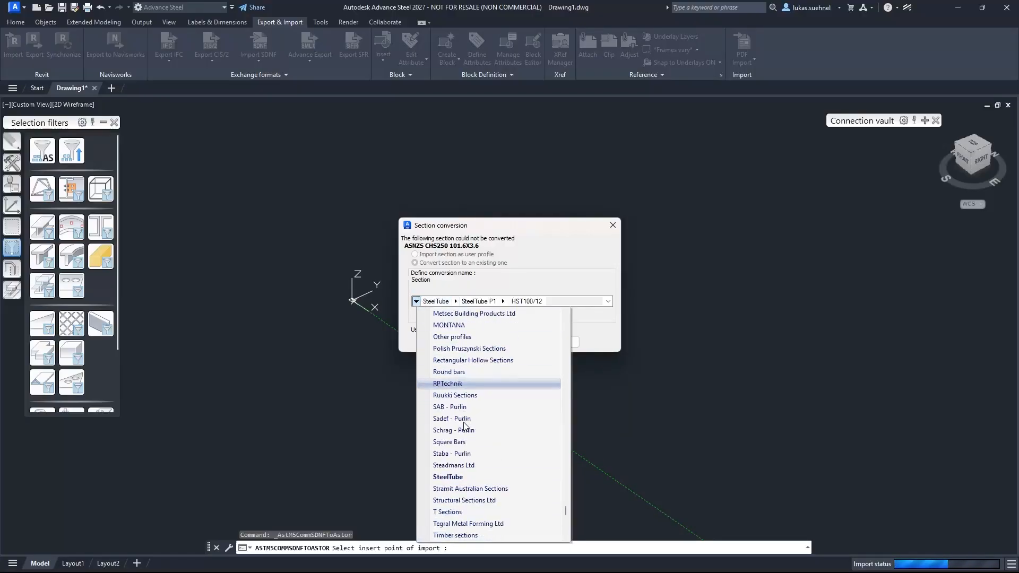
{"action": "scroll", "coordinate": [456, 403], "scroll_direction": "down", "scroll_amount": 3}
{"action": "scroll", "coordinate": [474, 475], "scroll_direction": "down", "scroll_amount": 1}
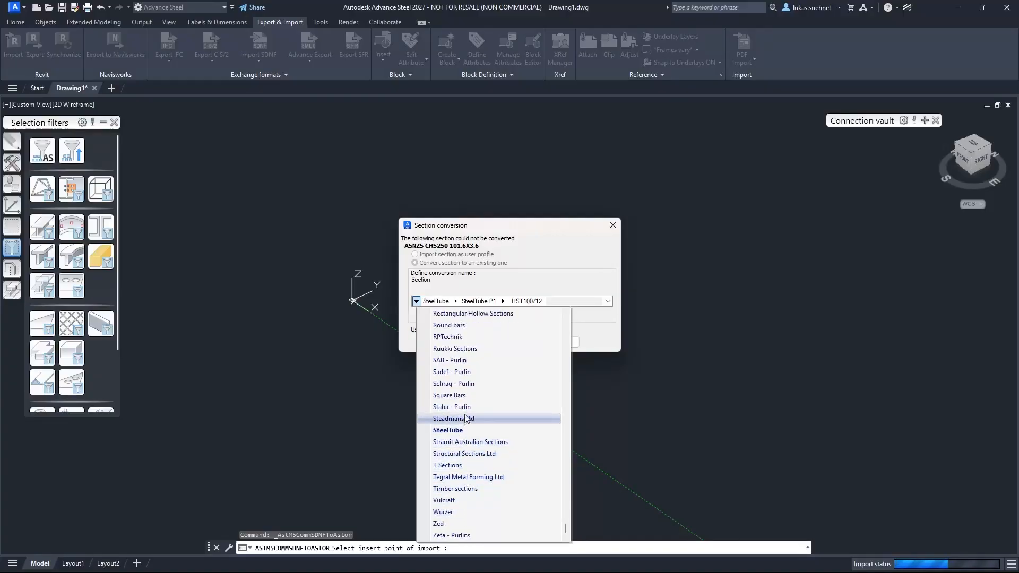
{"action": "scroll", "coordinate": [462, 374], "scroll_direction": "up", "scroll_amount": 1}
{"action": "scroll", "coordinate": [463, 375], "scroll_direction": "up", "scroll_amount": 1}
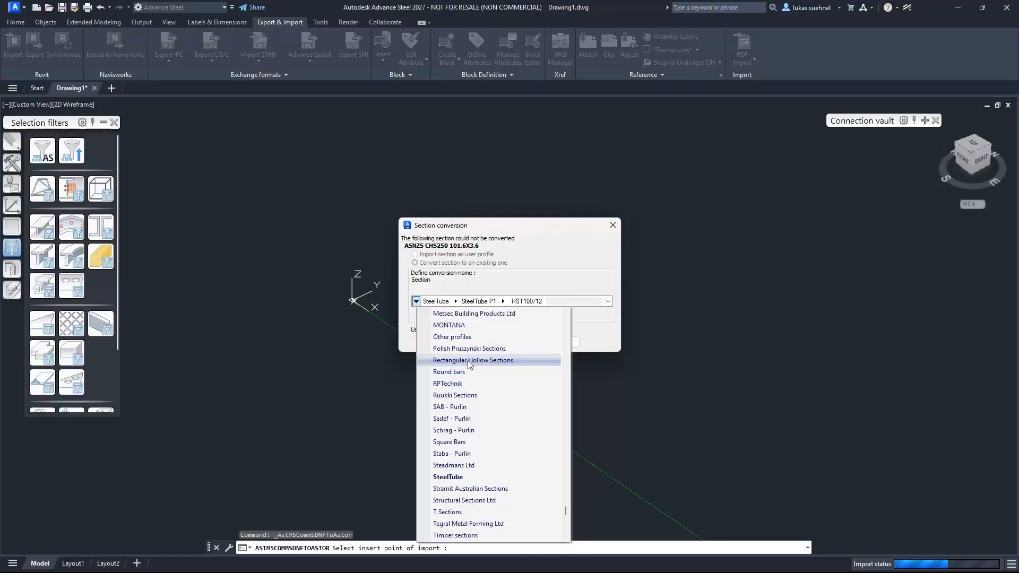
{"action": "scroll", "coordinate": [469, 371], "scroll_direction": "up", "scroll_amount": 4}
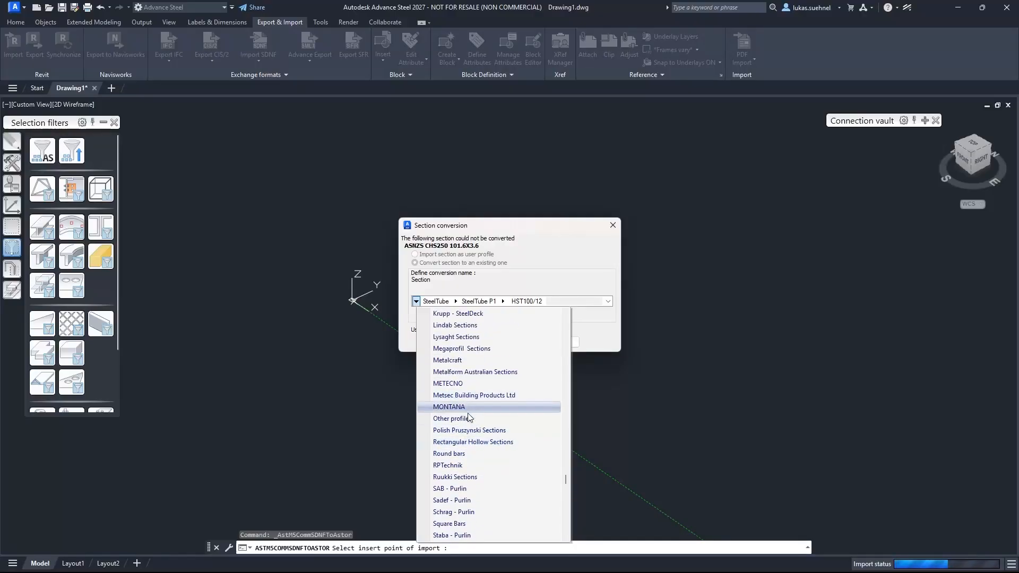
{"action": "scroll", "coordinate": [465, 407], "scroll_direction": "up", "scroll_amount": 8}
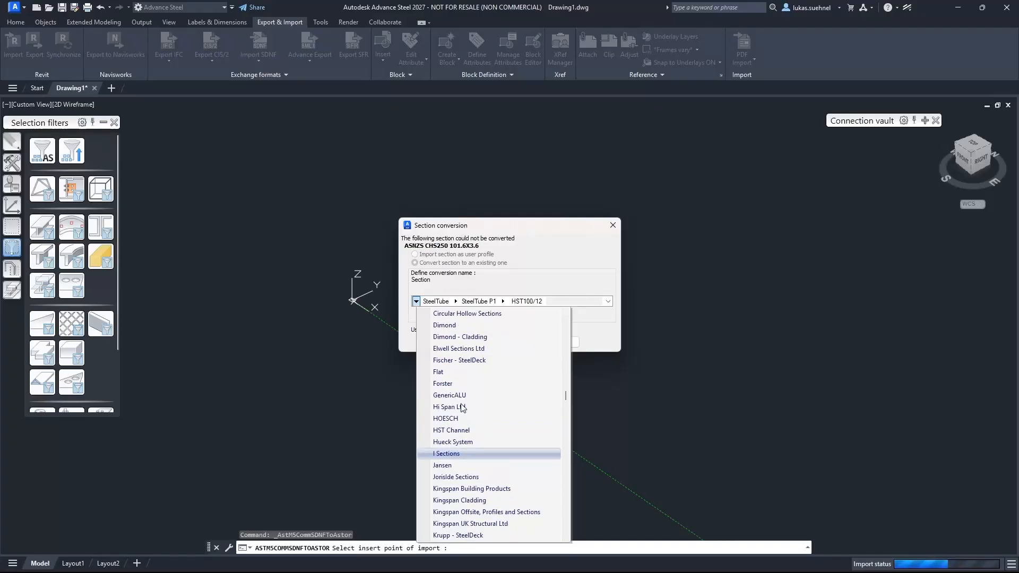
{"action": "scroll", "coordinate": [462, 402], "scroll_direction": "up", "scroll_amount": 3}
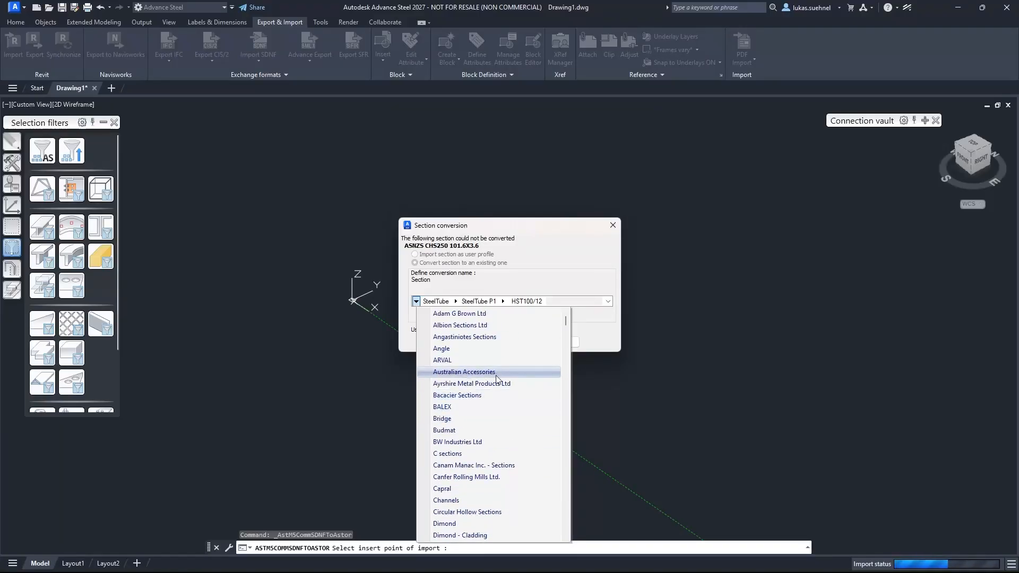
{"action": "scroll", "coordinate": [496, 397], "scroll_direction": "down", "scroll_amount": 2}
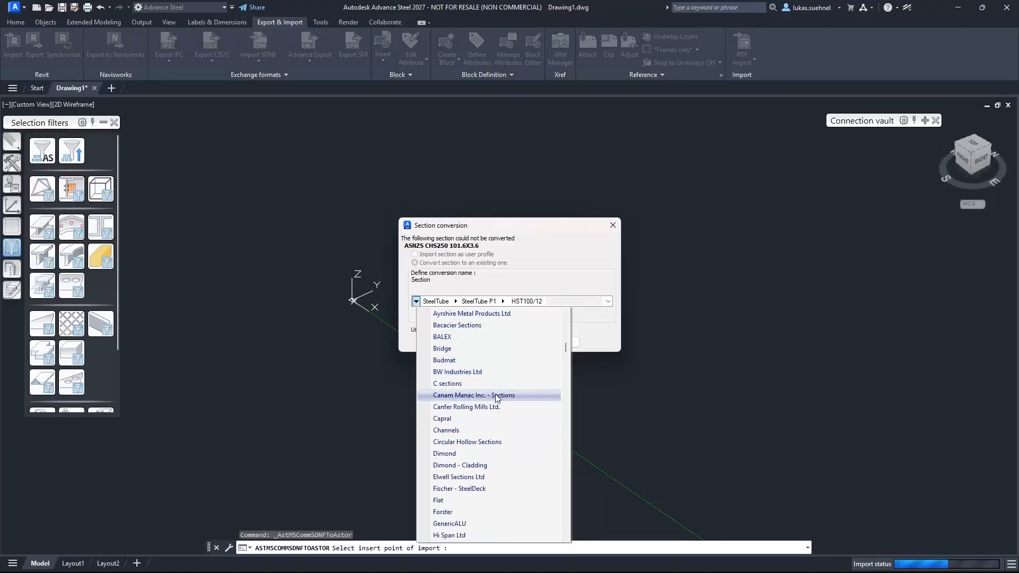
{"action": "scroll", "coordinate": [495, 395], "scroll_direction": "down", "scroll_amount": 1}
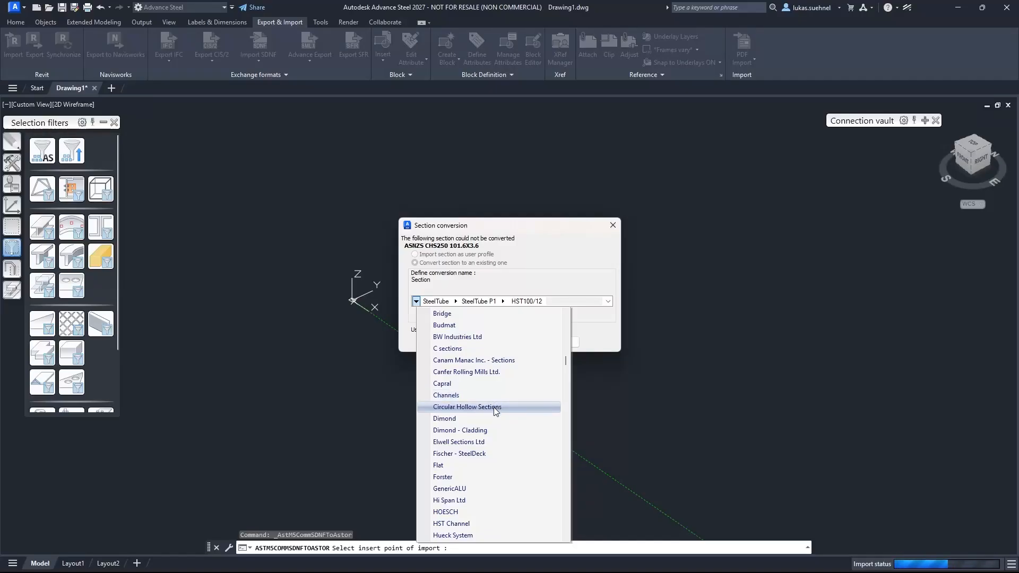
{"action": "left_click", "coordinate": [493, 406]}
Step: Pick the RHS round profile RHSØ114.3x3.6 for ASNZS CHS250 101.6X3.6 and accept the conversion
{"action": "left_click", "coordinate": [491, 302]}
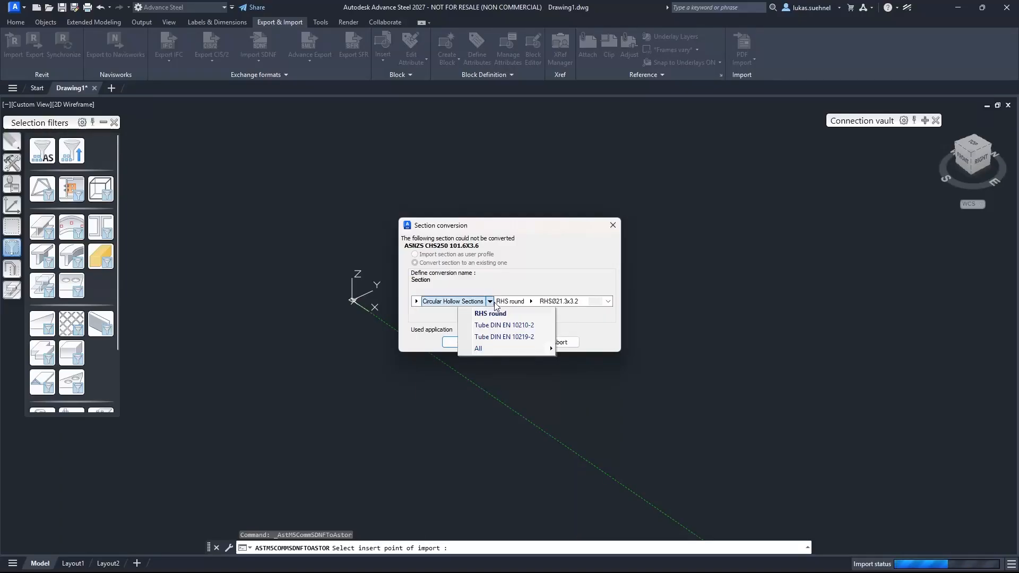
{"action": "left_click", "coordinate": [533, 304]}
{"action": "left_click", "coordinate": [531, 303]}
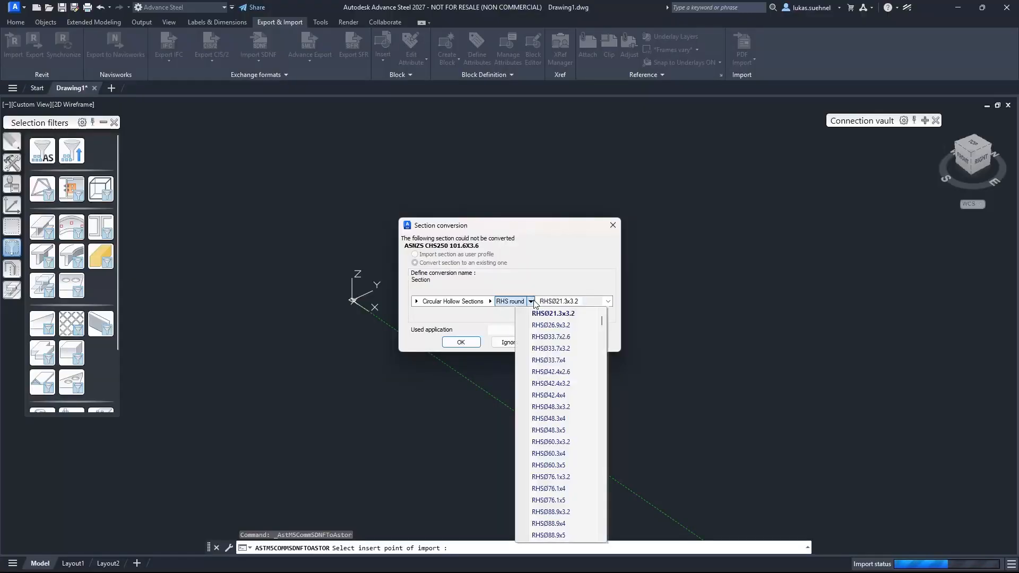
{"action": "left_click", "coordinate": [538, 309]}
{"action": "left_click", "coordinate": [530, 303]}
{"action": "left_click", "coordinate": [530, 302]}
{"action": "left_click", "coordinate": [530, 302]}
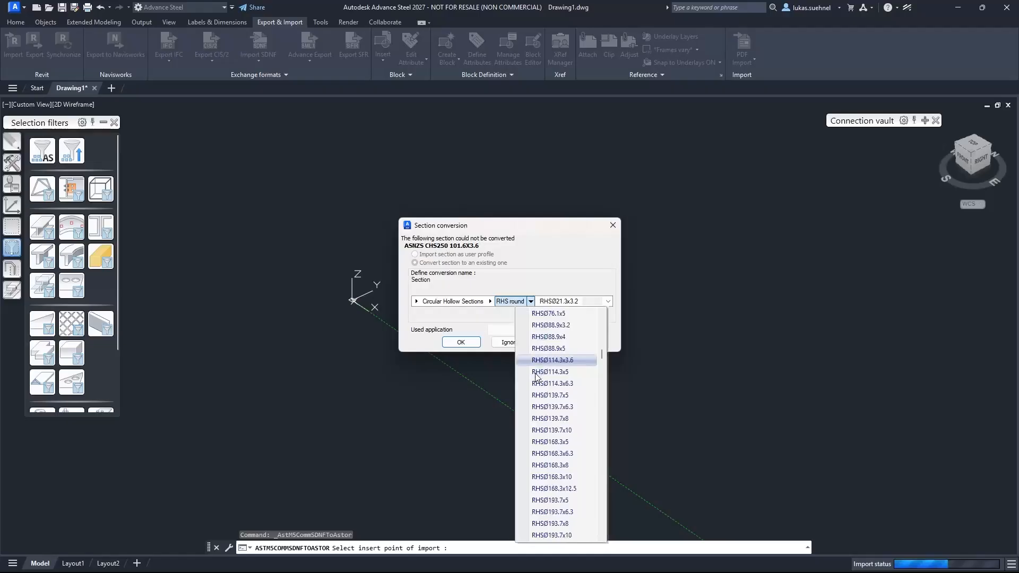
{"action": "scroll", "coordinate": [537, 385], "scroll_direction": "down", "scroll_amount": 5}
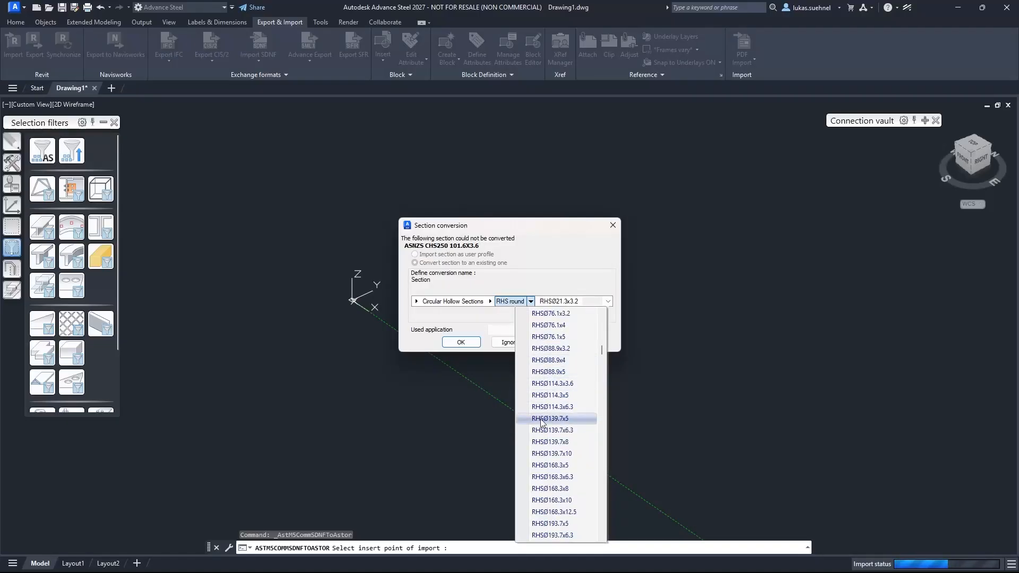
{"action": "left_click", "coordinate": [551, 383]}
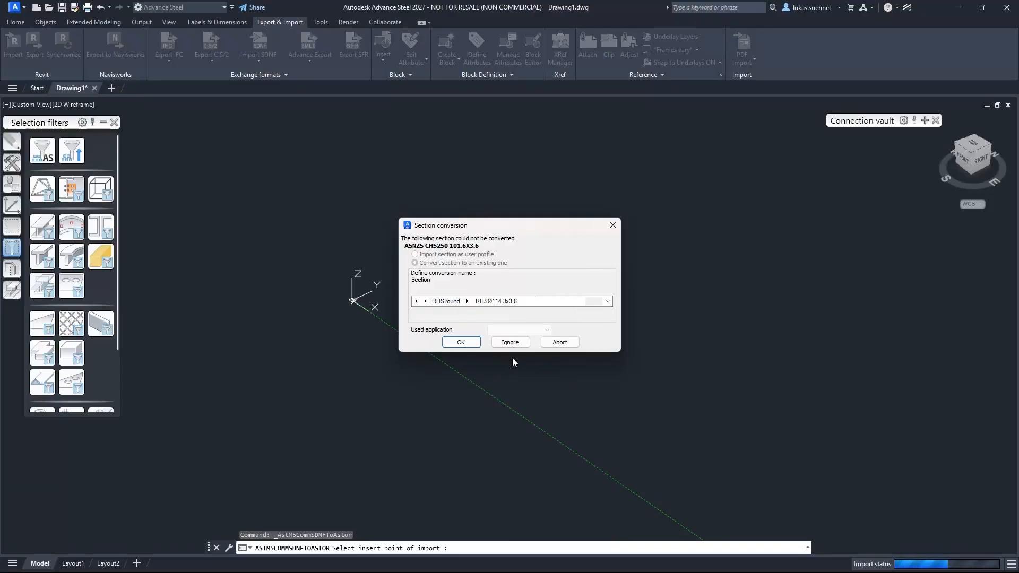
{"action": "left_click", "coordinate": [470, 343]}
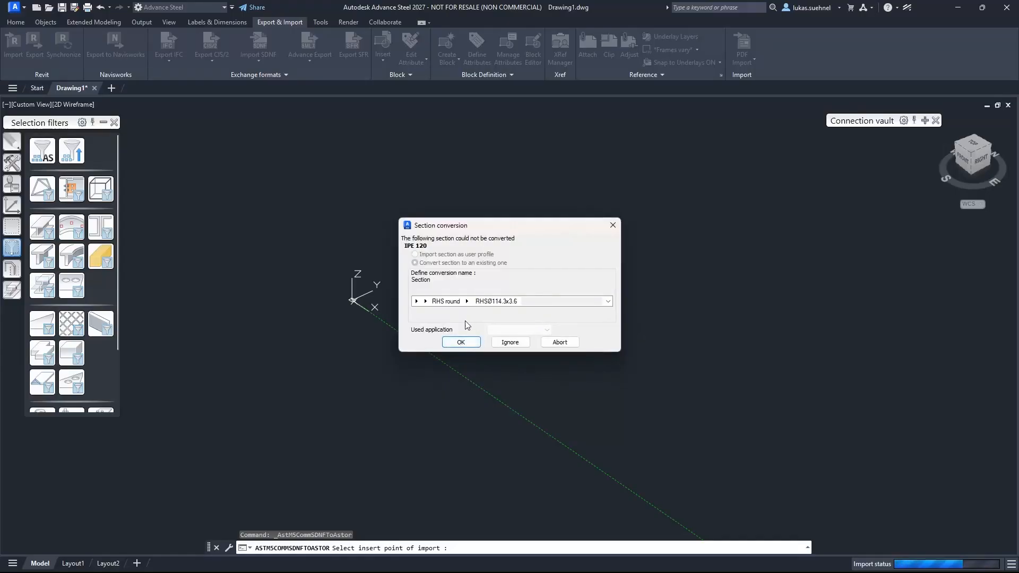
Step: Convert the unrecognised section IPE 120 to IPE120 from the IPE DIN 1025-5 series
{"action": "left_click", "coordinate": [425, 301]}
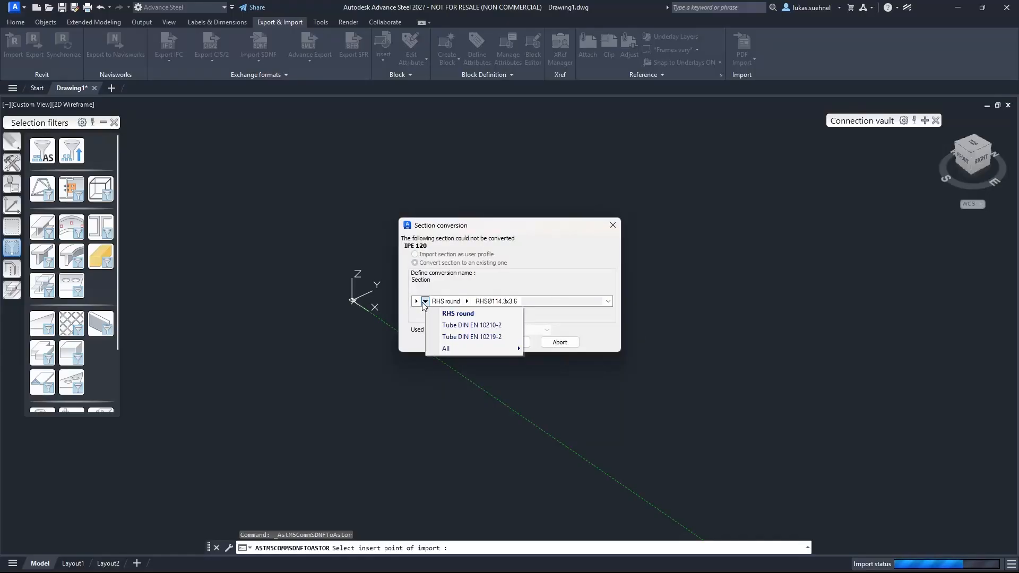
{"action": "left_click", "coordinate": [416, 301]}
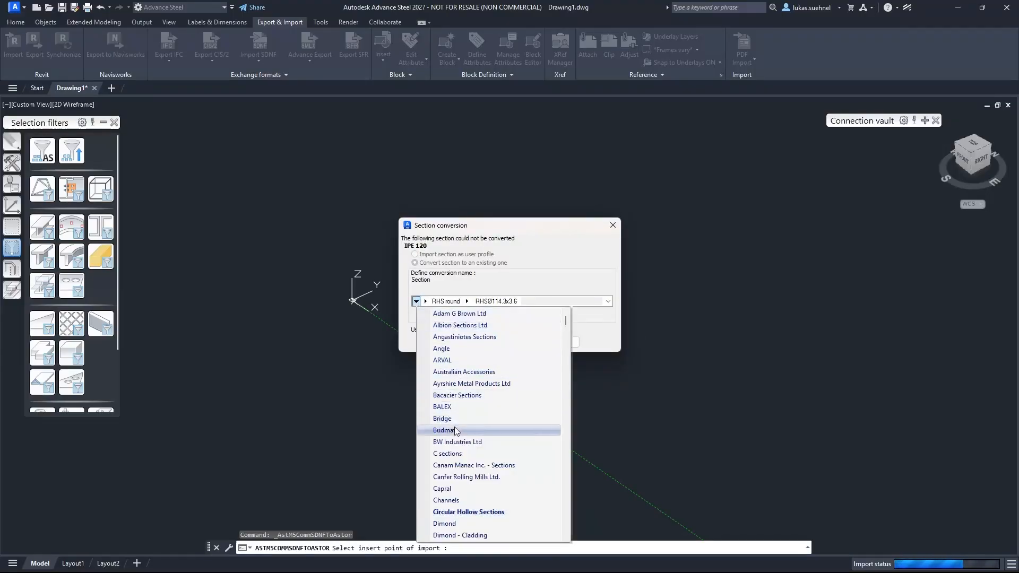
{"action": "scroll", "coordinate": [485, 450], "scroll_direction": "down", "scroll_amount": 2}
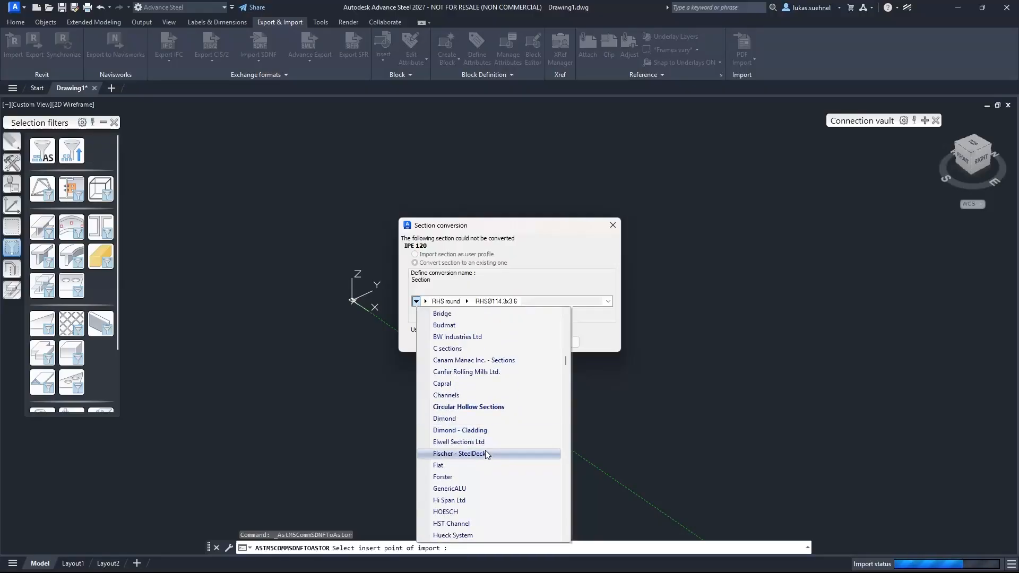
{"action": "scroll", "coordinate": [499, 430], "scroll_direction": "down", "scroll_amount": 2}
{"action": "scroll", "coordinate": [499, 424], "scroll_direction": "down", "scroll_amount": 2}
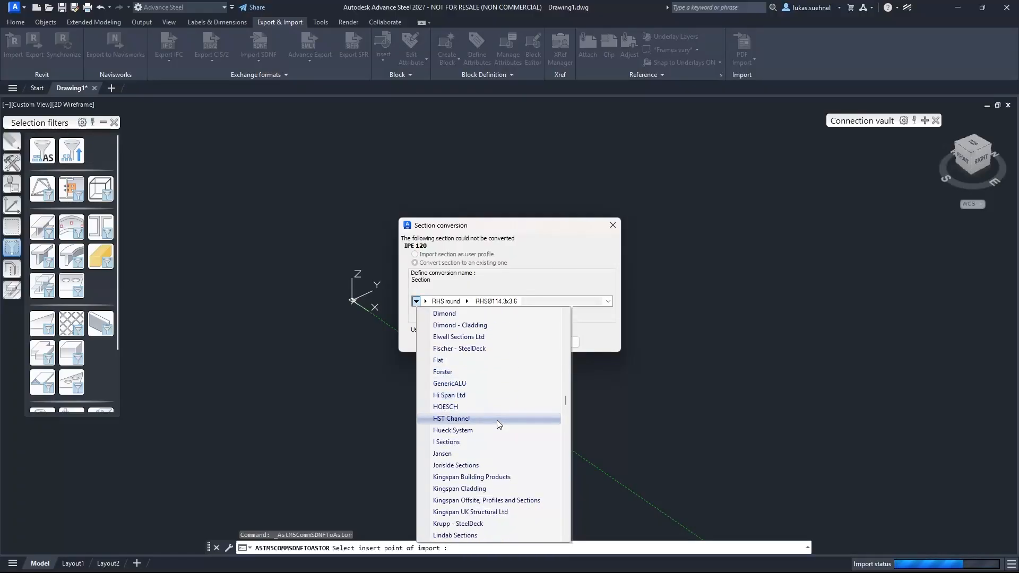
{"action": "left_click", "coordinate": [473, 439]}
{"action": "left_click", "coordinate": [455, 300]}
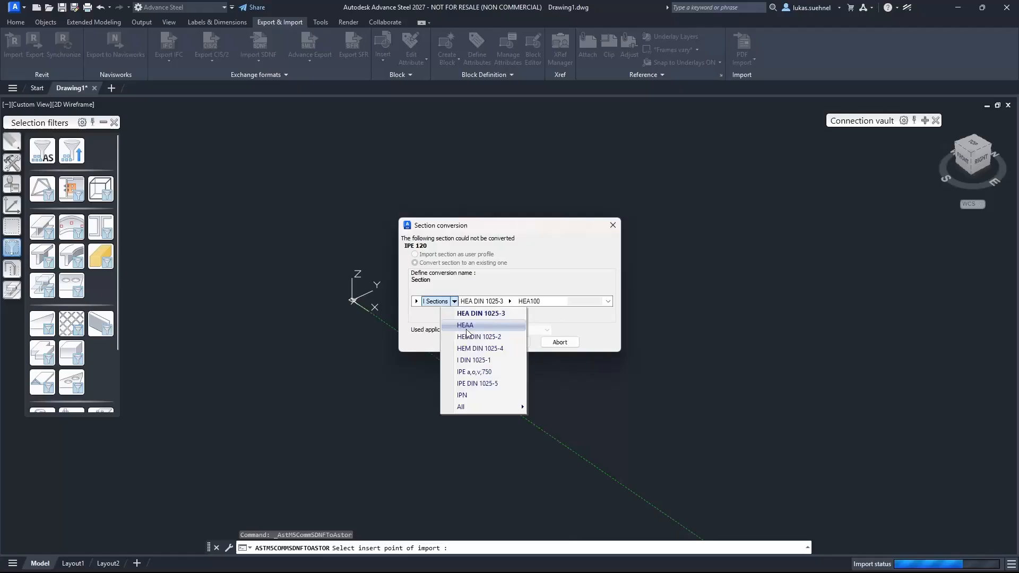
{"action": "left_click", "coordinate": [476, 383]}
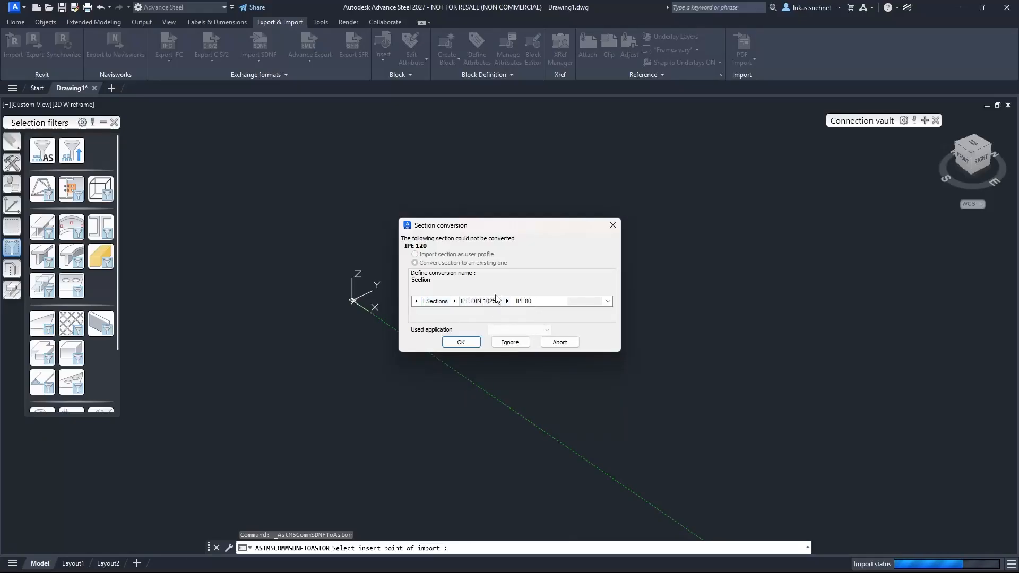
{"action": "left_click", "coordinate": [506, 300]}
{"action": "left_click", "coordinate": [511, 337]}
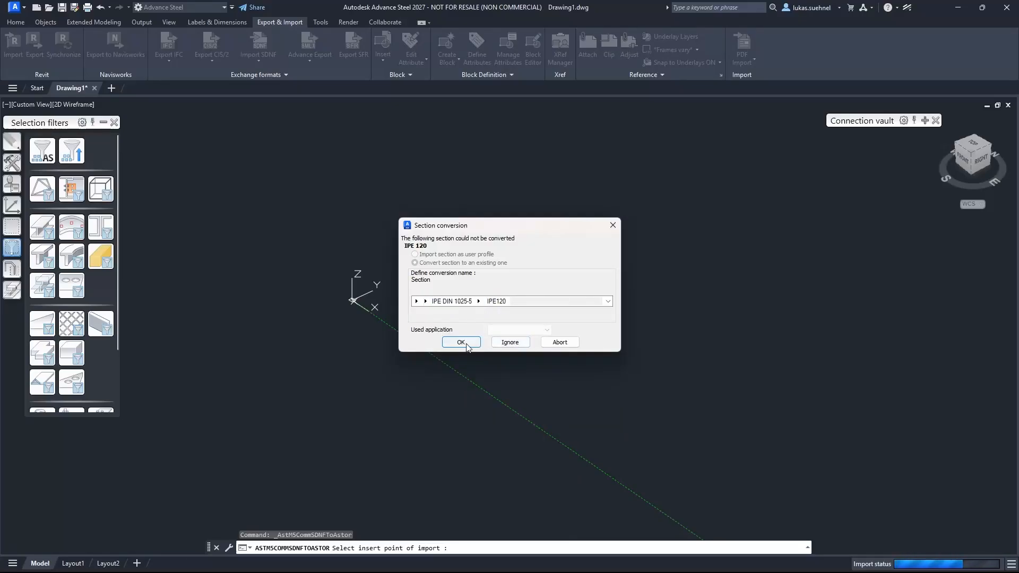
{"action": "left_click", "coordinate": [461, 342]}
Step: Display the imported steel frame in the Shaded visual style
{"action": "scroll", "coordinate": [375, 370], "scroll_direction": "down", "scroll_amount": 8}
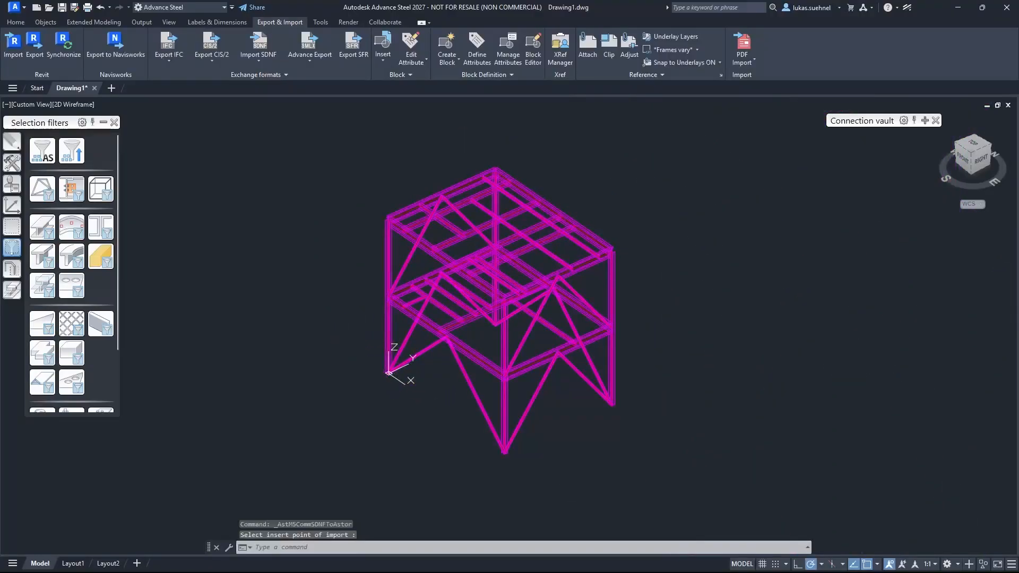
{"action": "left_click", "coordinate": [390, 372]}
{"action": "scroll", "coordinate": [443, 284], "scroll_direction": "up", "scroll_amount": 2}
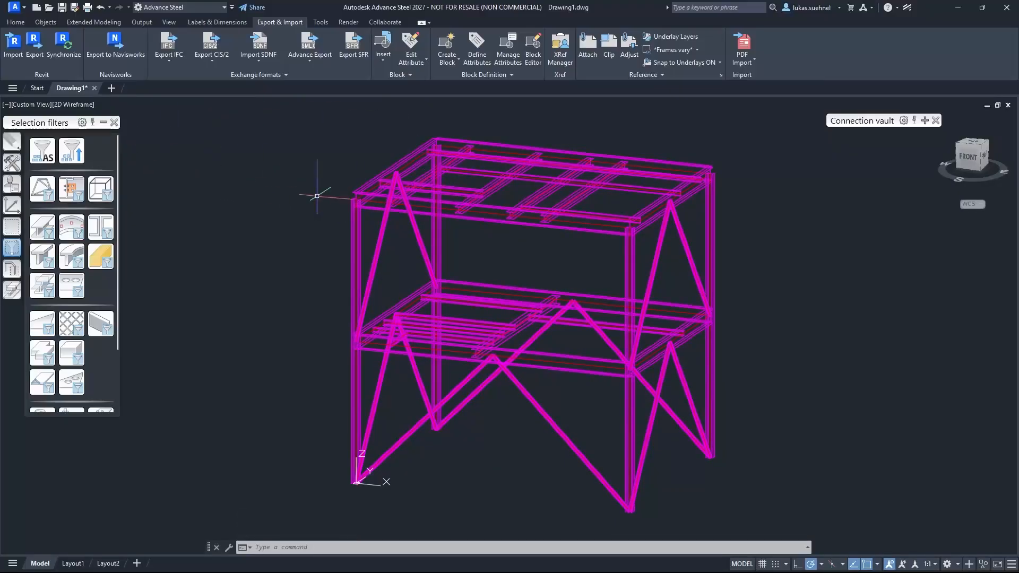
{"action": "left_click", "coordinate": [85, 105]}
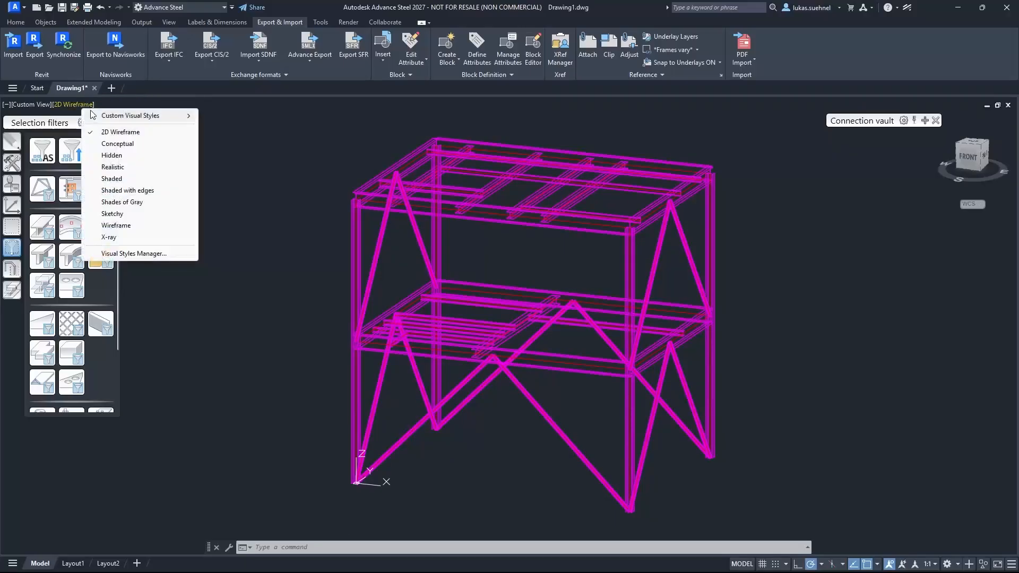
{"action": "left_click", "coordinate": [112, 178]}
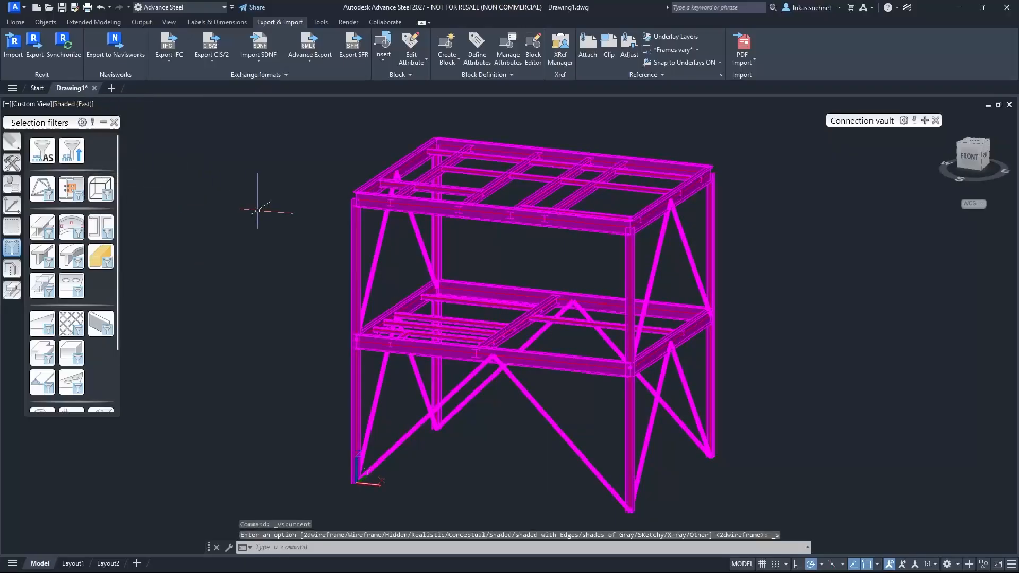
Step: Examine the imported frame's floor beams, bracing and upper corner beam-to-column joint from several angles
{"action": "scroll", "coordinate": [307, 276], "scroll_direction": "up", "scroll_amount": 2}
{"action": "scroll", "coordinate": [268, 230], "scroll_direction": "down", "scroll_amount": 4}
{"action": "middle_click_drag", "start_coordinate": [284, 268], "coordinate": [275, 249], "text": "shift"}
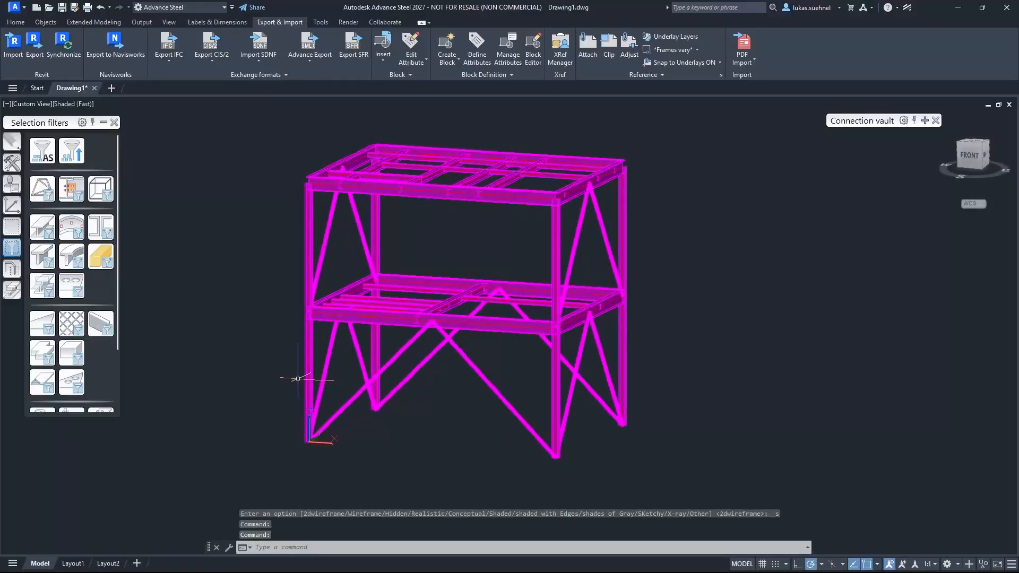
{"action": "scroll", "coordinate": [298, 378], "scroll_direction": "up", "scroll_amount": 4}
{"action": "mouse_move", "coordinate": [365, 194]}
{"action": "middle_mouse_down", "text": "shift"}
{"action": "mouse_move", "coordinate": [312, 212]}
{"action": "mouse_move", "coordinate": [366, 214]}
{"action": "middle_mouse_up", "text": "shift"}
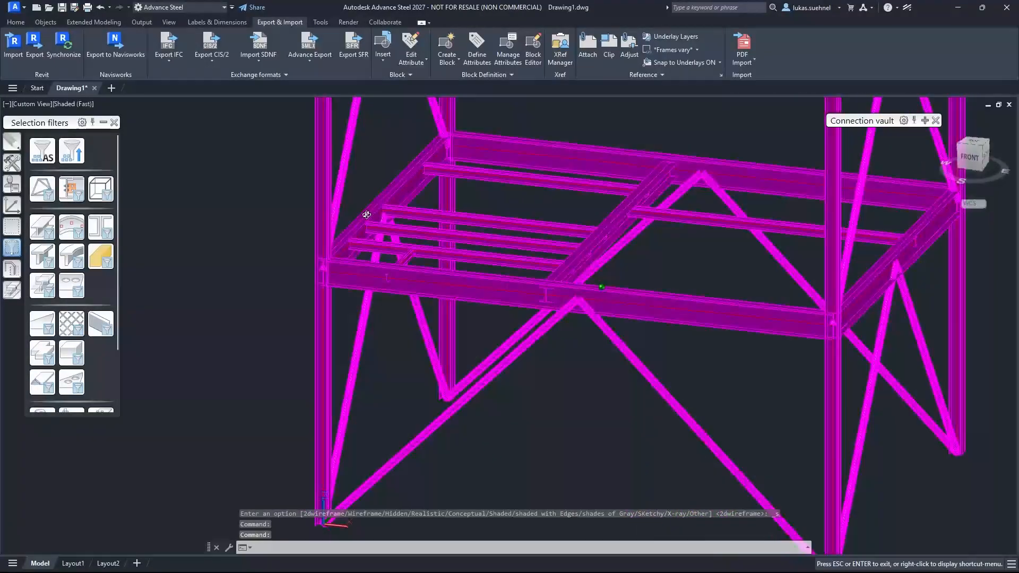
{"action": "scroll", "coordinate": [390, 308], "scroll_direction": "down", "scroll_amount": 3}
{"action": "scroll", "coordinate": [389, 307], "scroll_direction": "down", "scroll_amount": 3}
{"action": "scroll", "coordinate": [364, 190], "scroll_direction": "up", "scroll_amount": 8}
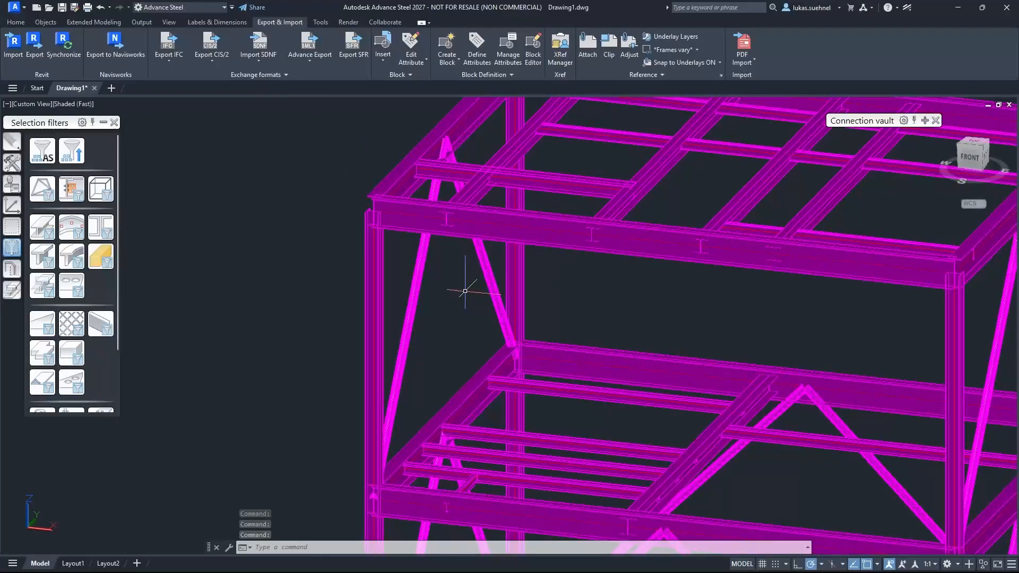
{"action": "scroll", "coordinate": [462, 290], "scroll_direction": "down", "scroll_amount": 5}
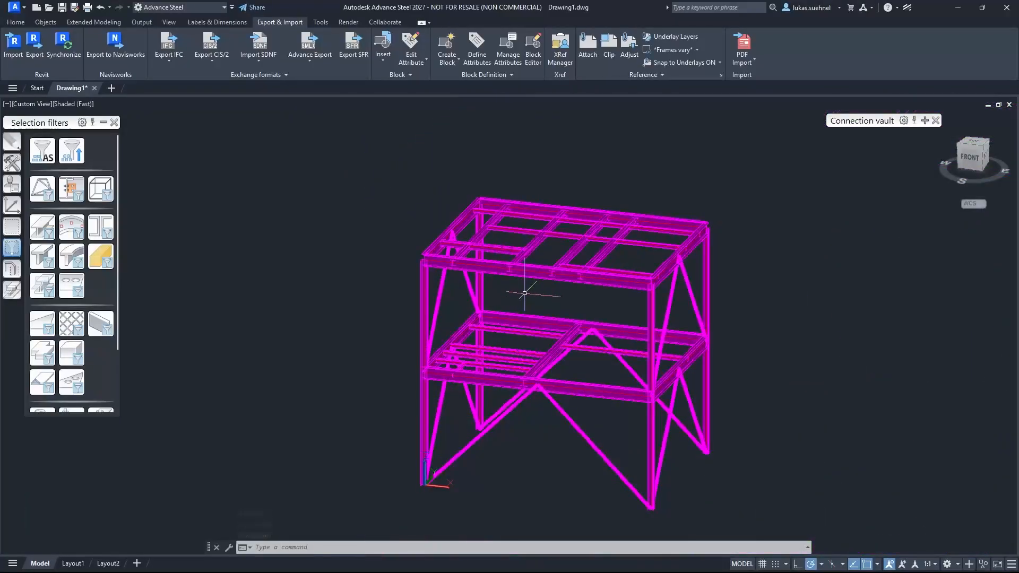
{"action": "middle_click_drag", "start_coordinate": [524, 293], "coordinate": [533, 277], "text": "shift"}
{"action": "scroll", "coordinate": [441, 250], "scroll_direction": "up", "scroll_amount": 2}
{"action": "scroll", "coordinate": [366, 243], "scroll_direction": "up", "scroll_amount": 5}
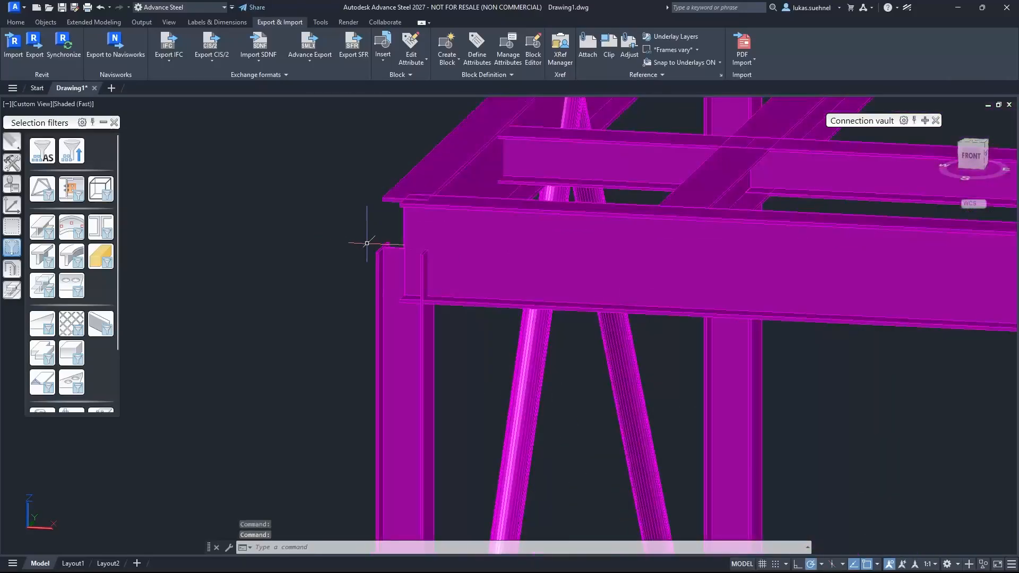
{"action": "middle_click_drag", "start_coordinate": [494, 331], "coordinate": [450, 354], "text": "shift"}
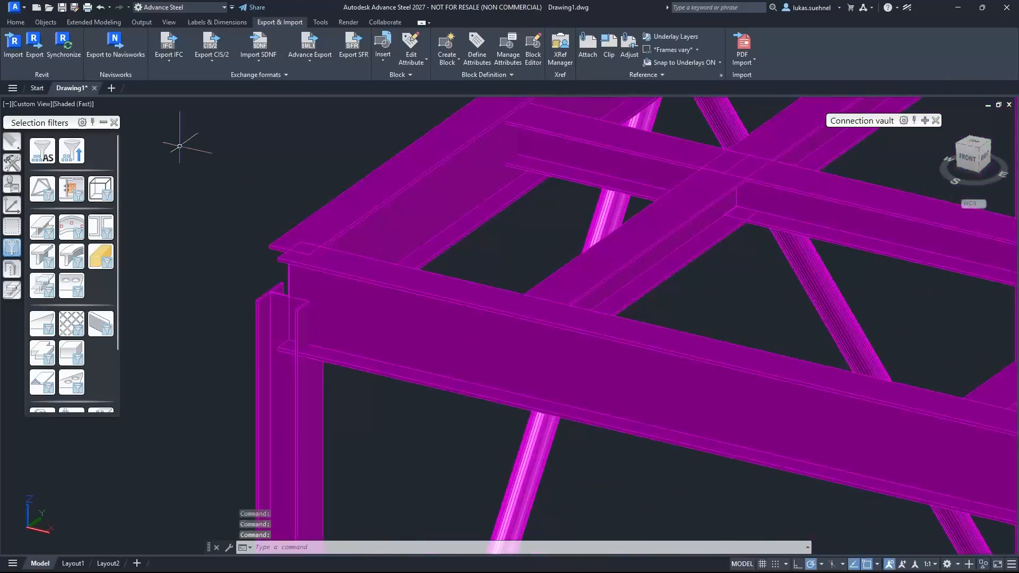
Step: View the imported frame in the 2D Wireframe visual style, then return it to Shaded
{"action": "left_click", "coordinate": [77, 110]}
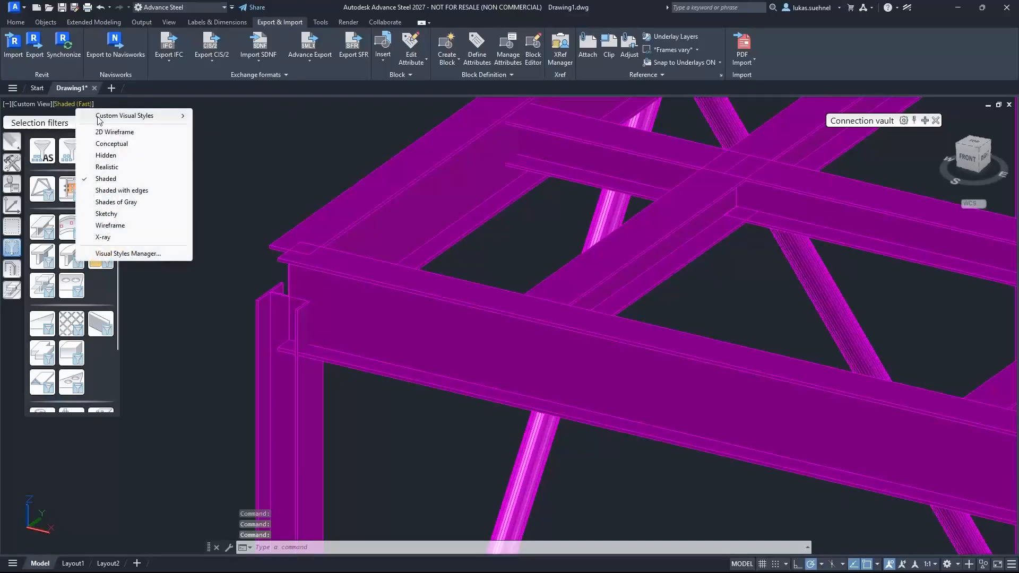
{"action": "left_click", "coordinate": [125, 133]}
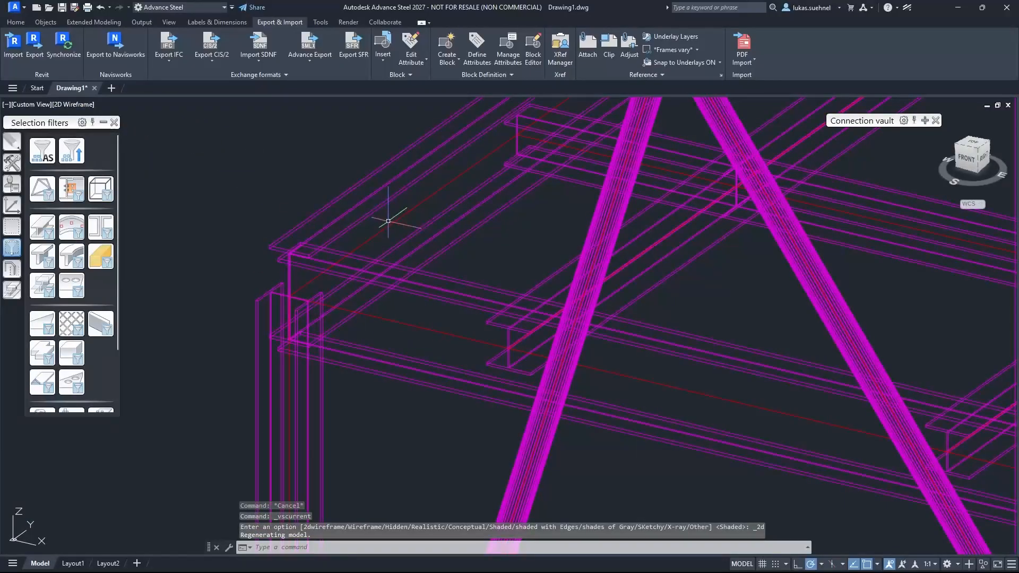
{"action": "scroll", "coordinate": [391, 218], "scroll_direction": "down", "scroll_amount": 4}
{"action": "left_click", "coordinate": [72, 104]}
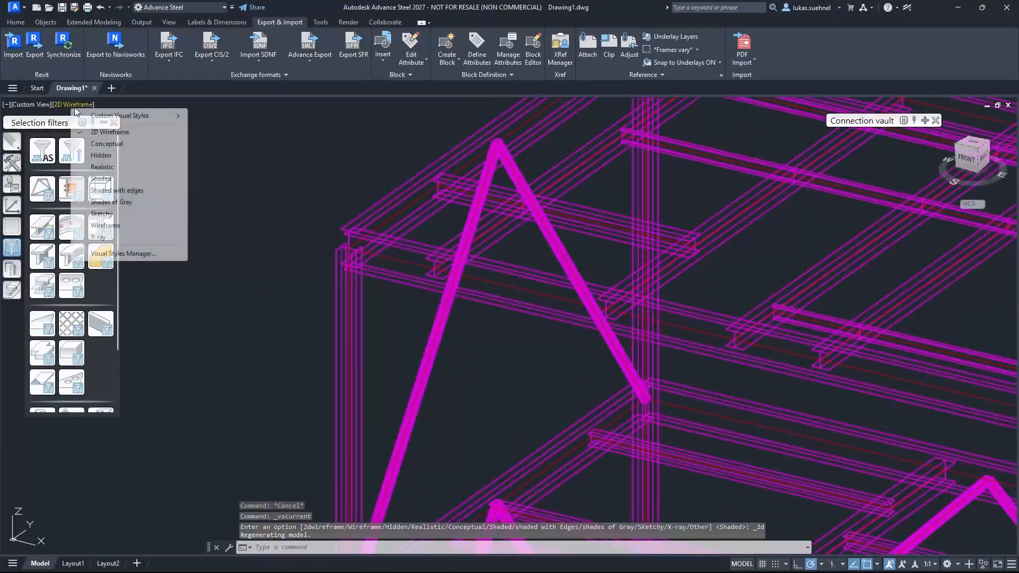
{"action": "left_click", "coordinate": [108, 176]}
Step: Select all beams of the frame's top level and set their positioning offset to the top centre of the section
{"action": "middle_click_drag", "start_coordinate": [407, 323], "coordinate": [409, 297], "text": "shift"}
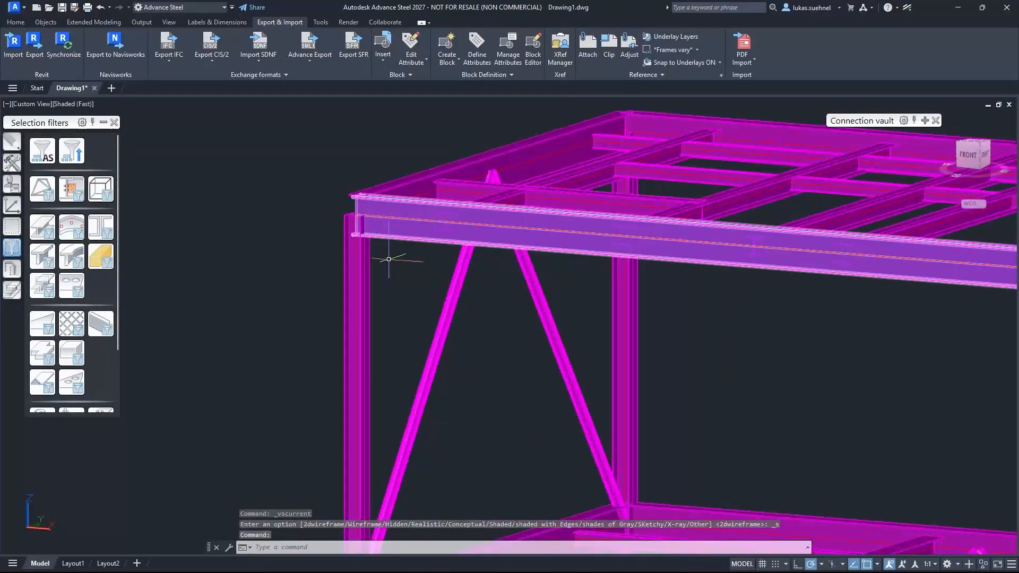
{"action": "scroll", "coordinate": [346, 245], "scroll_direction": "down", "scroll_amount": 6}
{"action": "middle_click_drag", "start_coordinate": [287, 263], "coordinate": [321, 249], "text": "shift"}
{"action": "left_click", "coordinate": [296, 192]}
{"action": "left_click", "coordinate": [605, 265]}
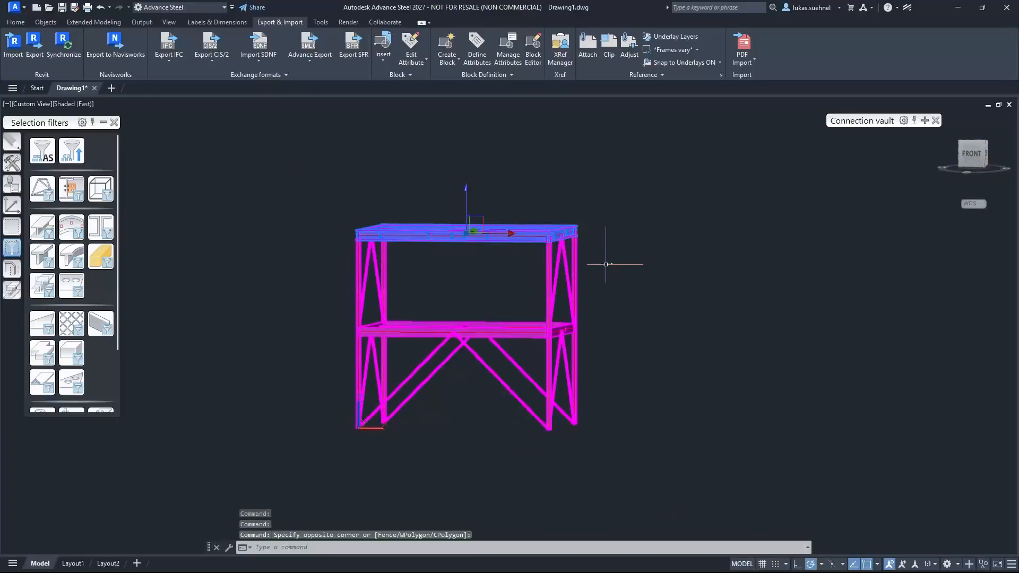
{"action": "right_click", "coordinate": [519, 240]}
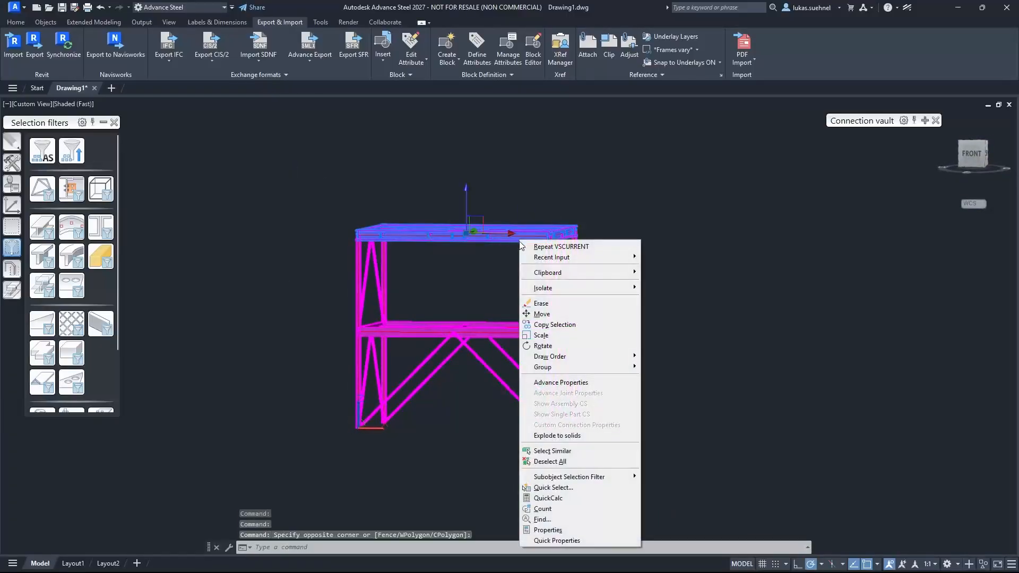
{"action": "left_click", "coordinate": [576, 384]}
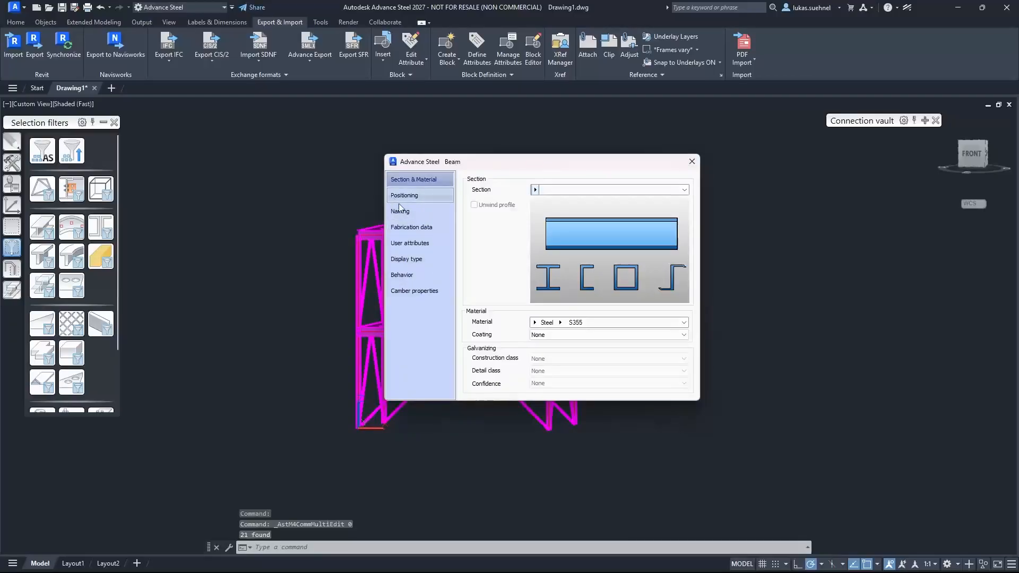
{"action": "left_click", "coordinate": [419, 197]}
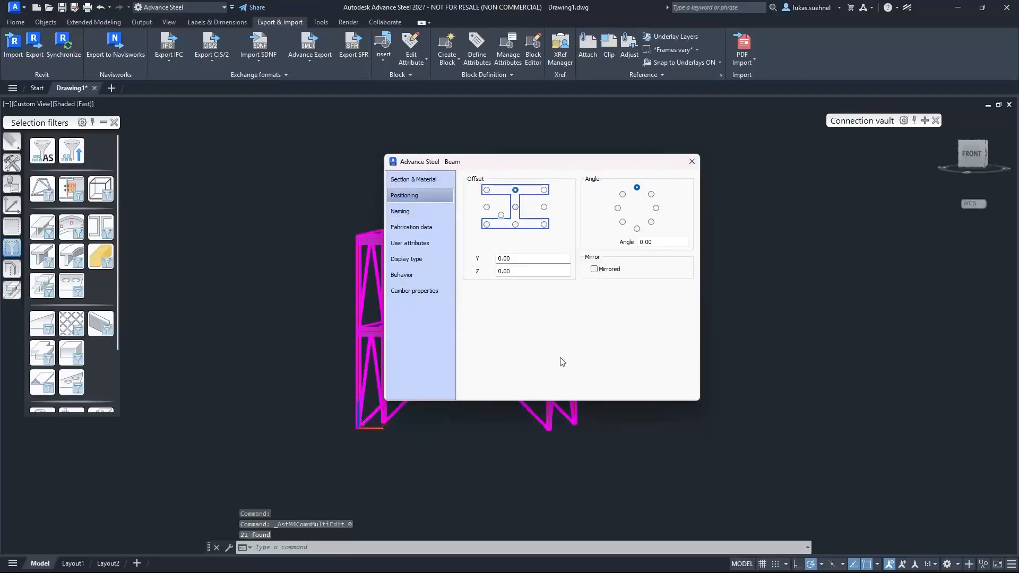
{"action": "left_click", "coordinate": [692, 162]}
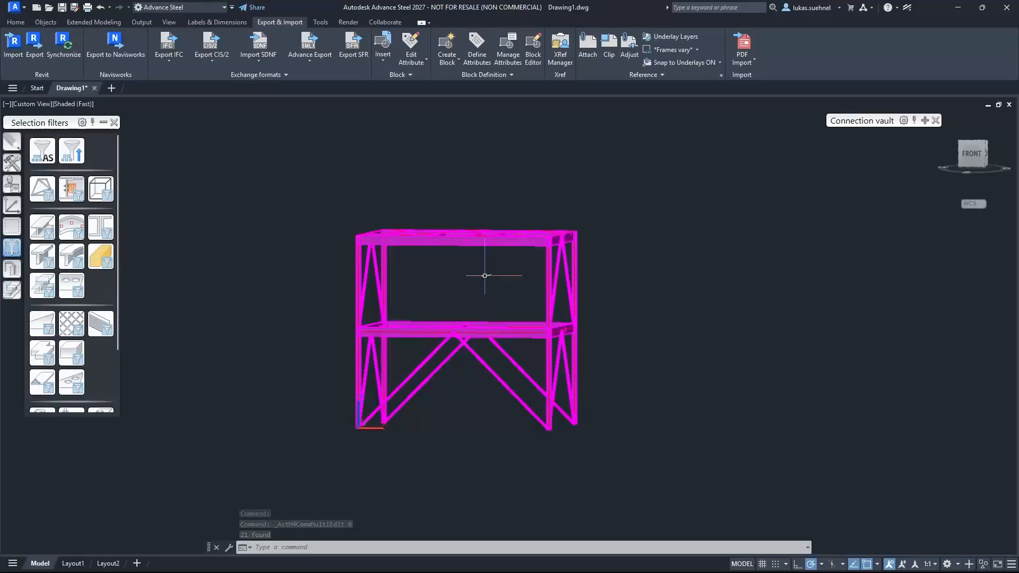
Step: Select all beams of the frame's middle level and set their positioning offset to the top centre of the section
{"action": "left_click", "coordinate": [314, 312]}
{"action": "left_click", "coordinate": [583, 353]}
{"action": "right_click", "coordinate": [397, 343]}
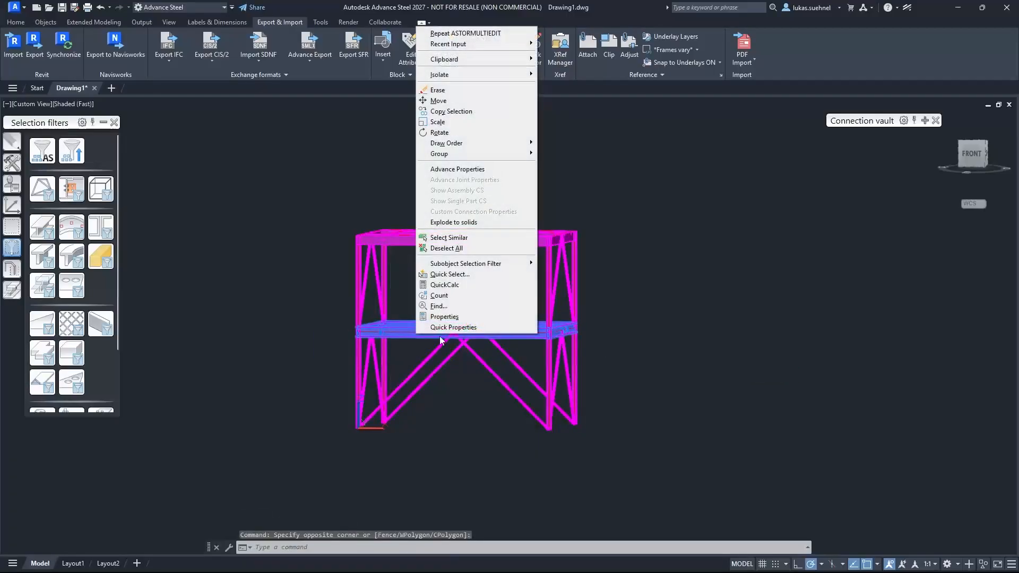
{"action": "left_click", "coordinate": [469, 169]}
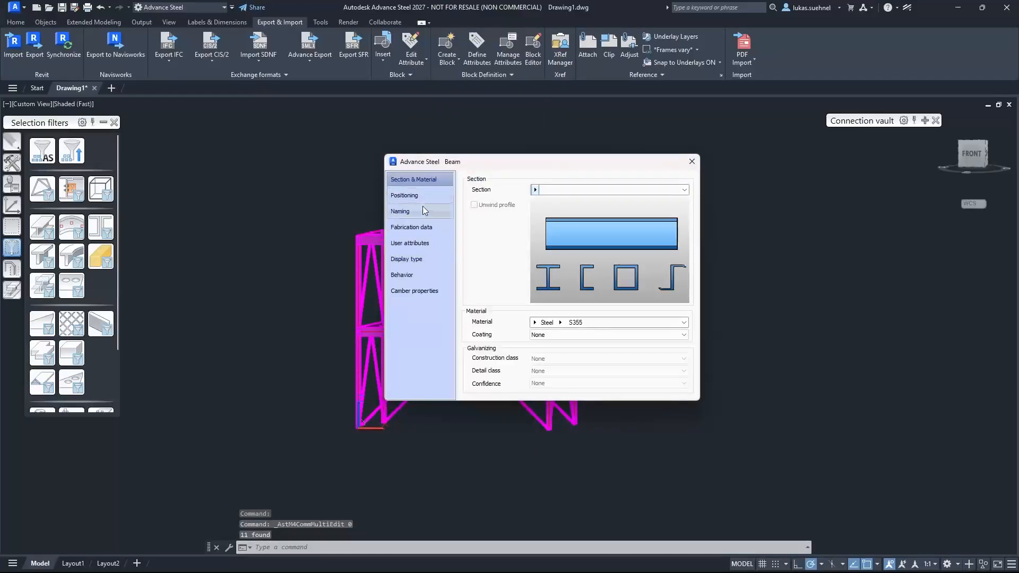
{"action": "left_click", "coordinate": [419, 195]}
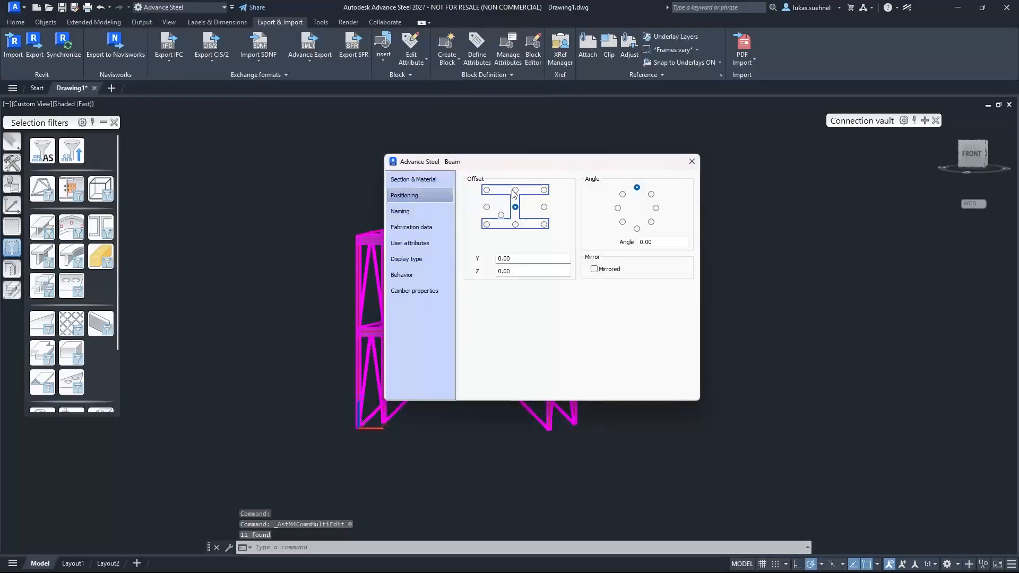
{"action": "left_click", "coordinate": [691, 161]}
Step: Examine how the floor beams line up with the column at the frame's upper corner
{"action": "scroll", "coordinate": [392, 306], "scroll_direction": "up", "scroll_amount": 5}
{"action": "middle_click_drag", "start_coordinate": [550, 187], "coordinate": [570, 356]}
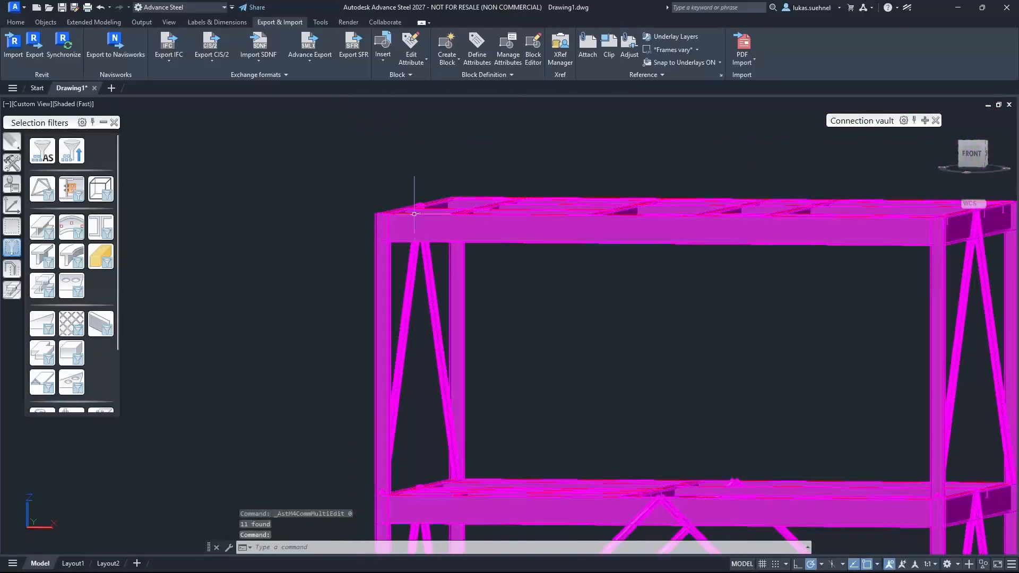
{"action": "middle_click_drag", "start_coordinate": [705, 238], "coordinate": [634, 324], "text": "shift"}
{"action": "scroll", "coordinate": [356, 234], "scroll_direction": "up", "scroll_amount": 5}
{"action": "scroll", "coordinate": [393, 220], "scroll_direction": "up", "scroll_amount": 4}
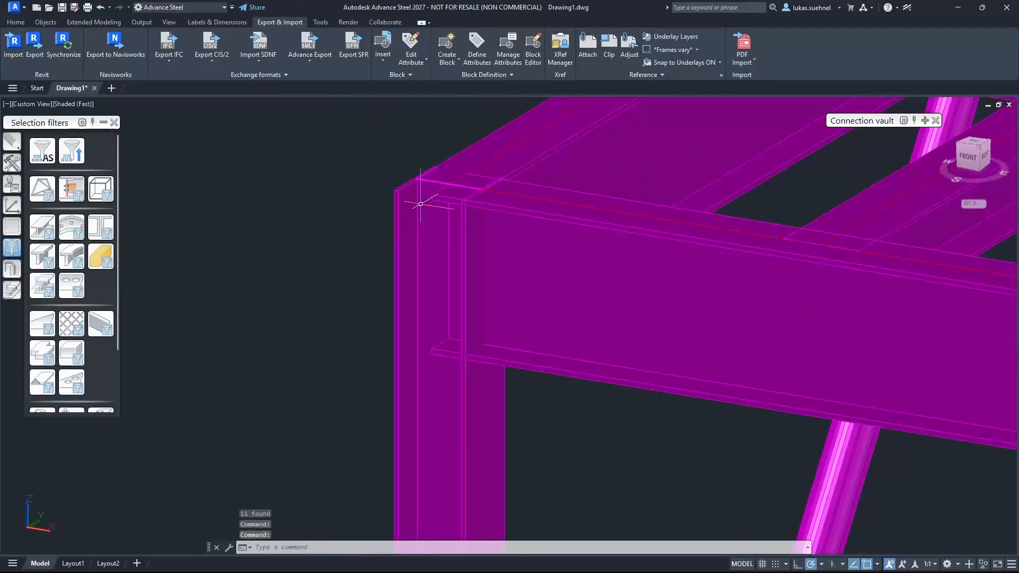
{"action": "scroll", "coordinate": [330, 220], "scroll_direction": "down", "scroll_amount": 5}
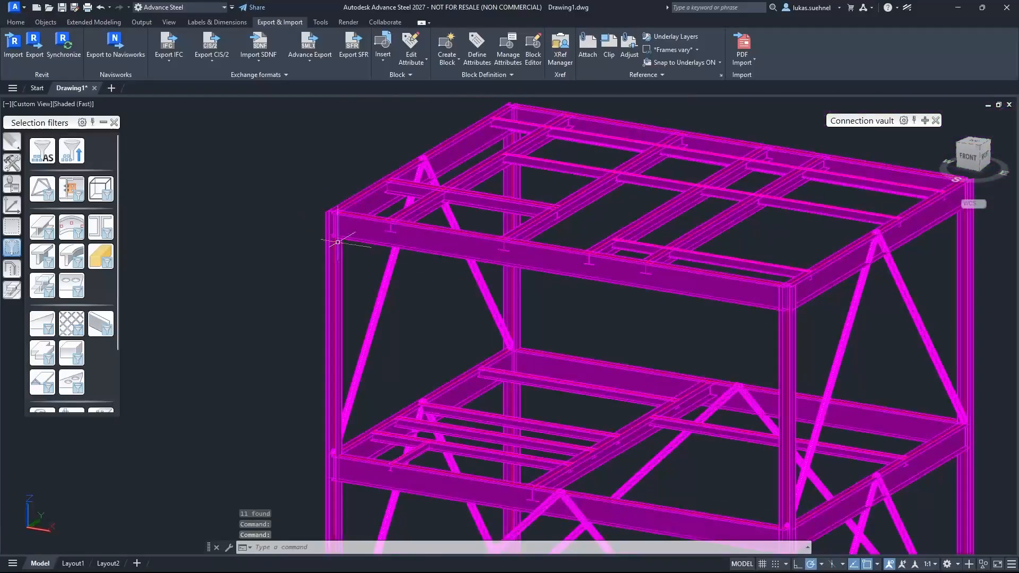
{"action": "scroll", "coordinate": [447, 293], "scroll_direction": "up", "scroll_amount": 2}
{"action": "middle_click_drag", "start_coordinate": [459, 297], "coordinate": [355, 278]}
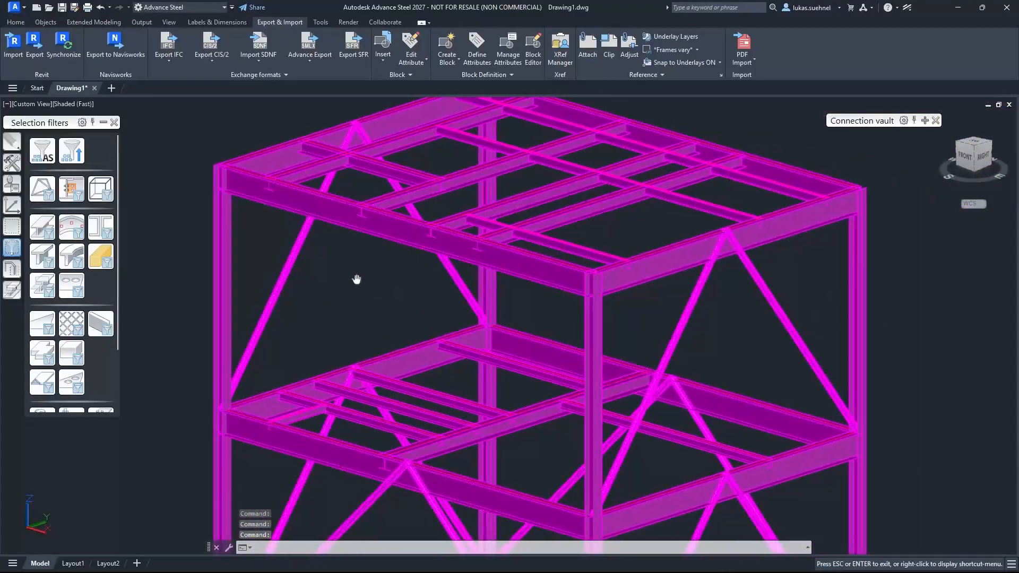
Step: Expand the Connection vault, move it closer to the frame and show its Platform beams connections
{"action": "left_click", "coordinate": [925, 121]}
{"action": "scroll", "coordinate": [420, 182], "scroll_direction": "down", "scroll_amount": 3}
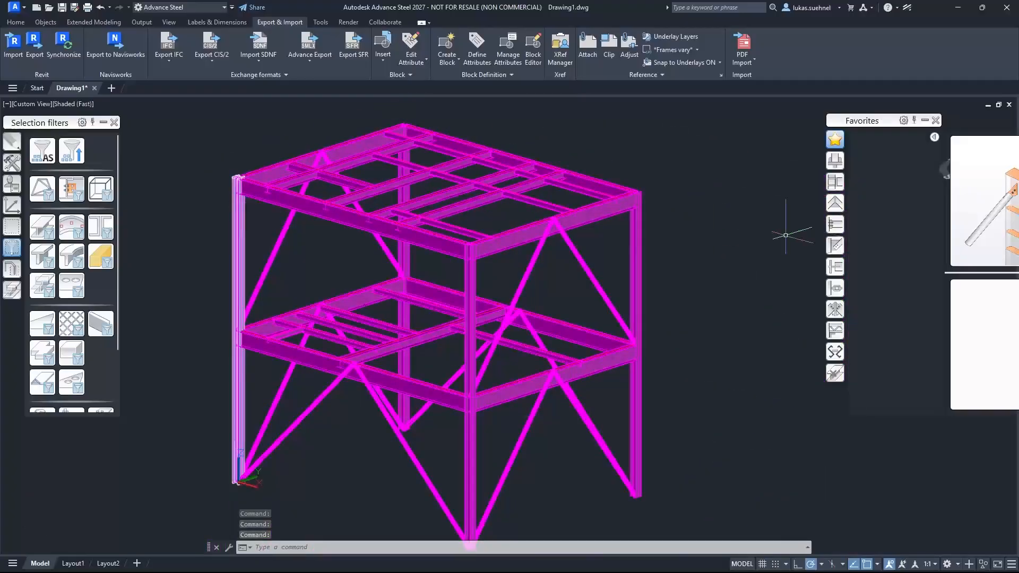
{"action": "left_click_drag", "start_coordinate": [878, 124], "coordinate": [759, 131]}
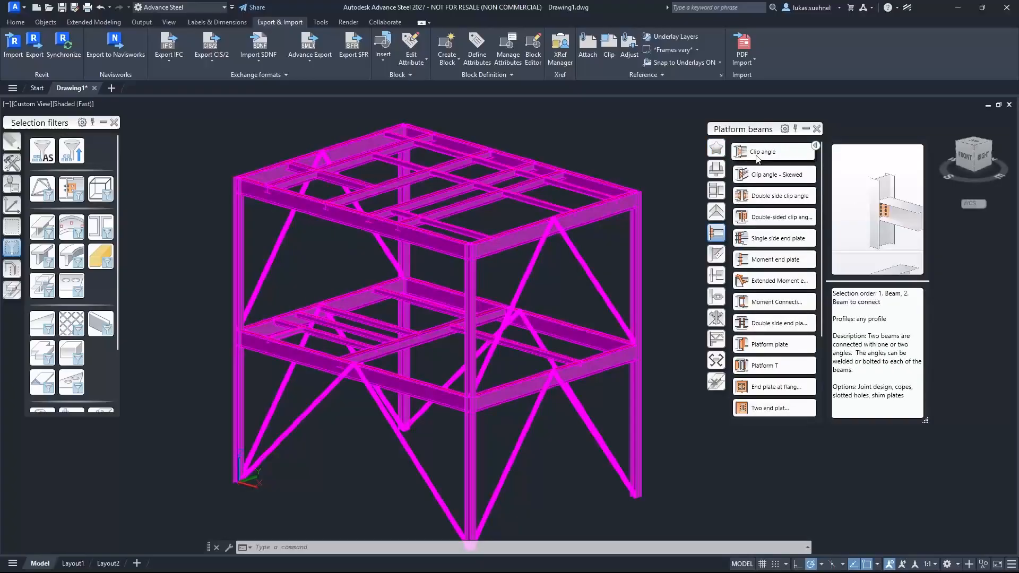
Step: Attach the short secondary beam at the top level to the adjacent edge beam with a Clip angle connection
{"action": "left_click", "coordinate": [772, 153]}
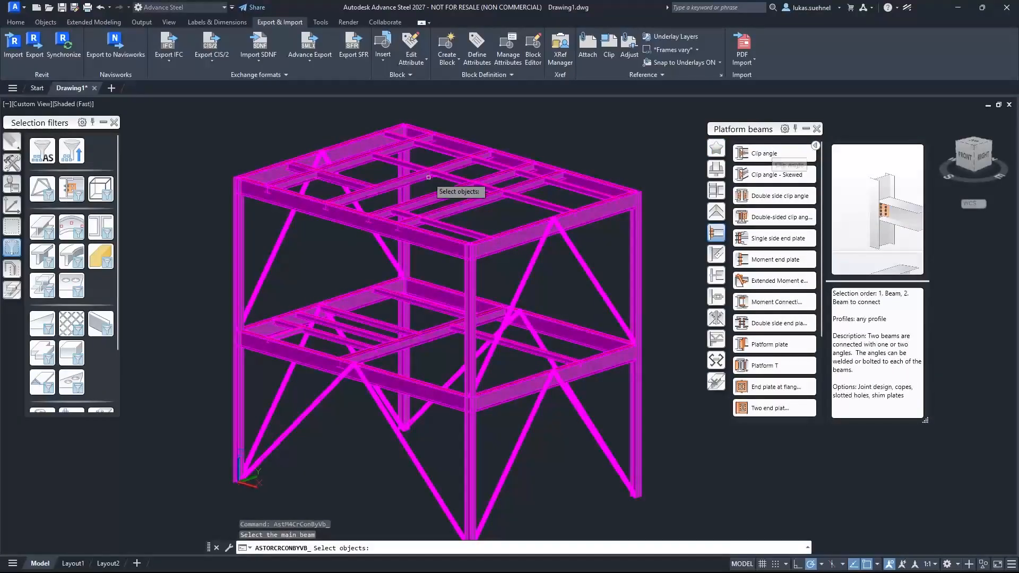
{"action": "scroll", "coordinate": [275, 143], "scroll_direction": "up", "scroll_amount": 5}
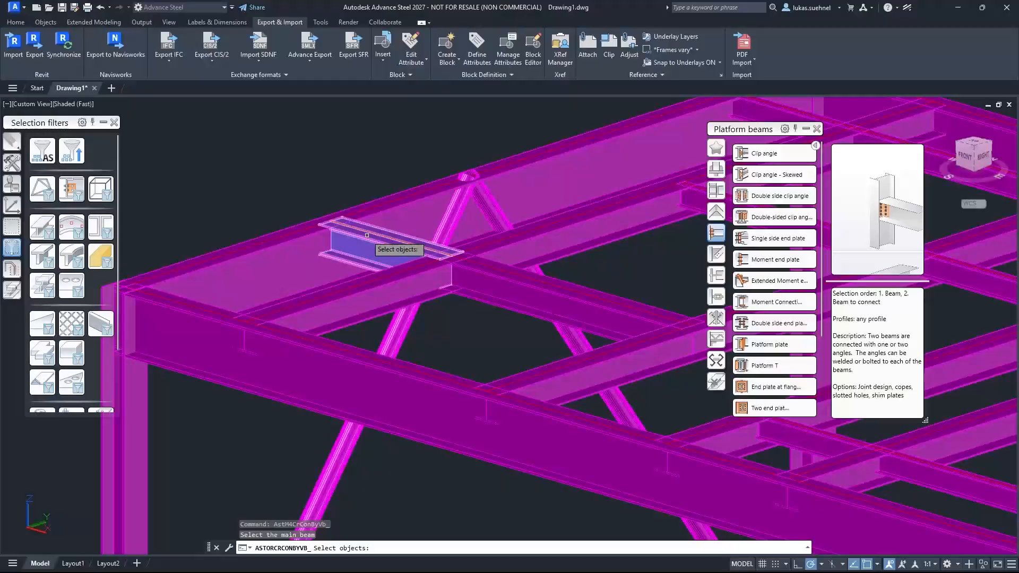
{"action": "left_click", "coordinate": [308, 231]}
{"action": "key", "text": "Return"}
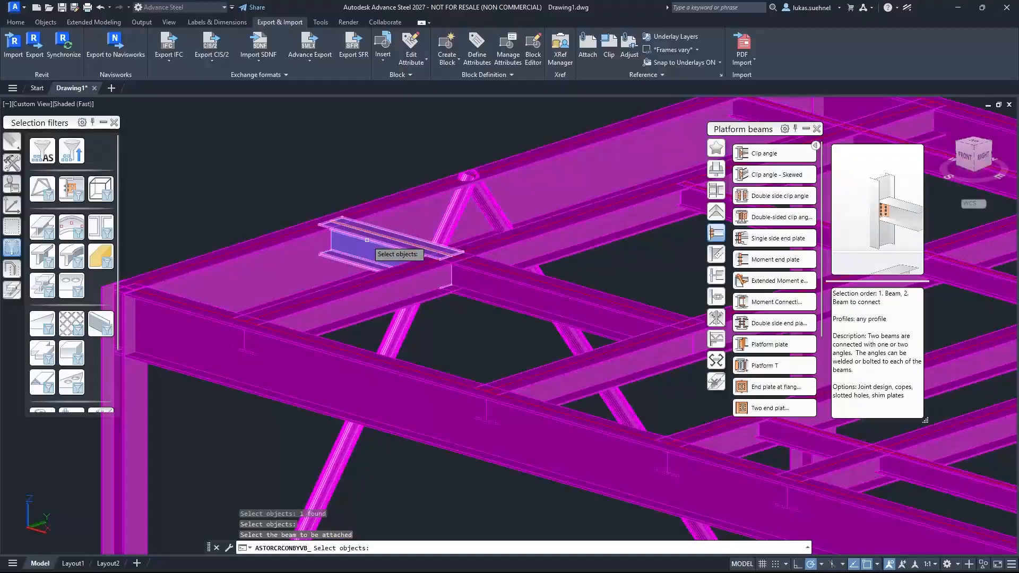
{"action": "left_click", "coordinate": [367, 240]}
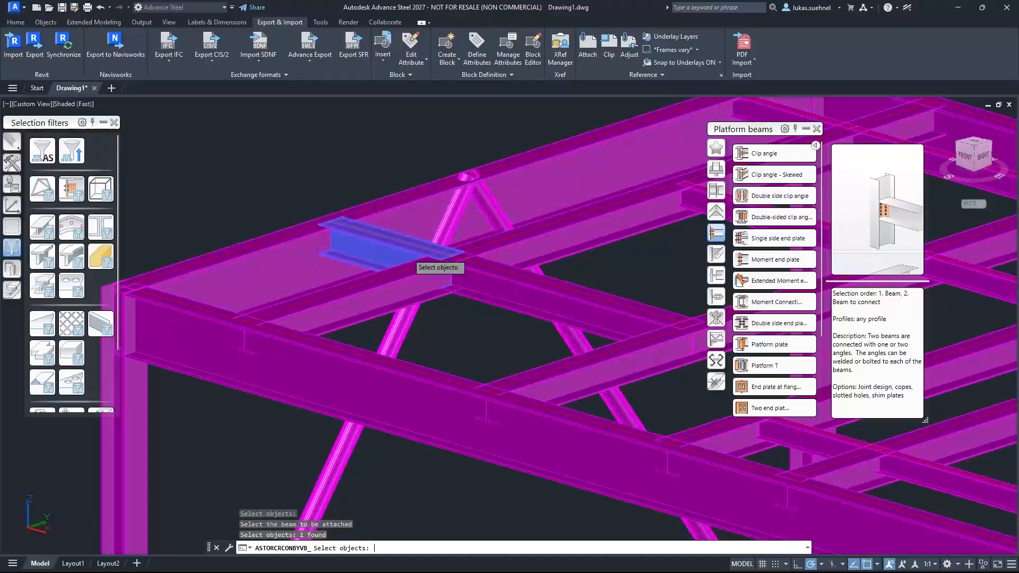
{"action": "key", "text": "Return"}
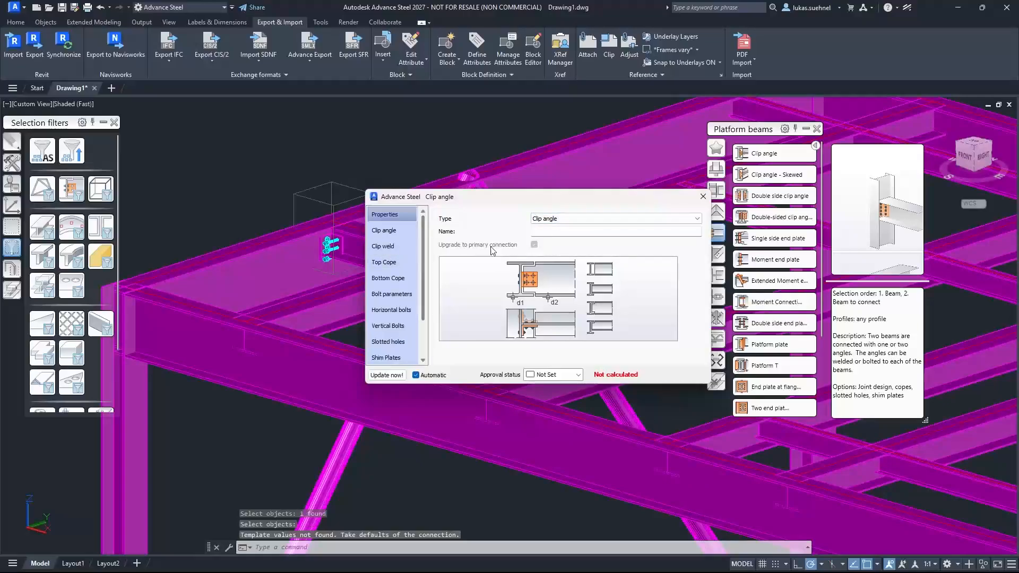
{"action": "left_click", "coordinate": [703, 197]}
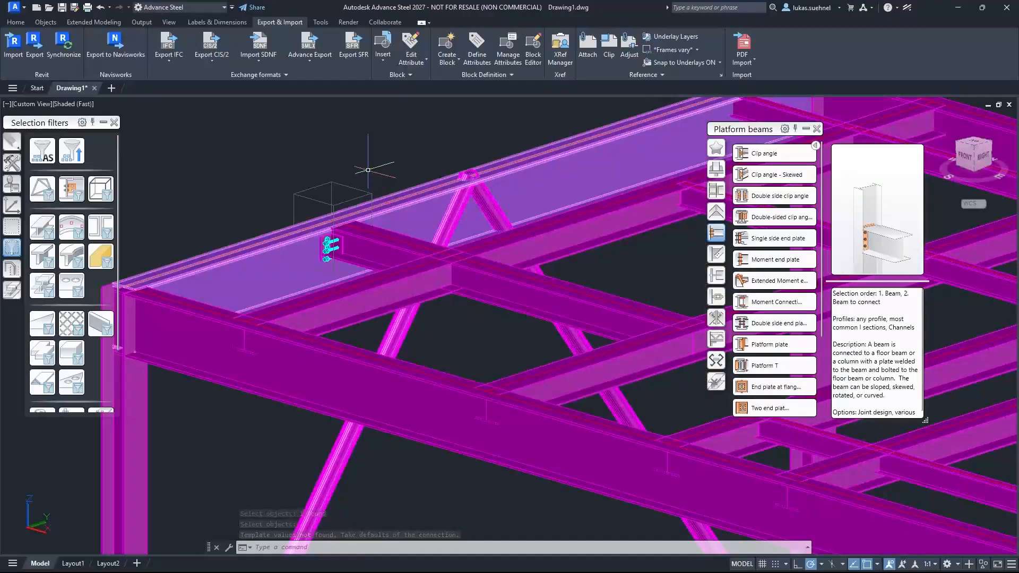
Step: Inspect the clip angle connection at the short secondary beam's end and erase it with its parts
{"action": "middle_click_drag", "start_coordinate": [416, 217], "coordinate": [428, 230], "text": "shift"}
{"action": "scroll", "coordinate": [318, 228], "scroll_direction": "up", "scroll_amount": 7}
{"action": "middle_click_drag", "start_coordinate": [441, 310], "coordinate": [423, 268], "text": "shift"}
{"action": "scroll", "coordinate": [423, 268], "scroll_direction": "down", "scroll_amount": 6}
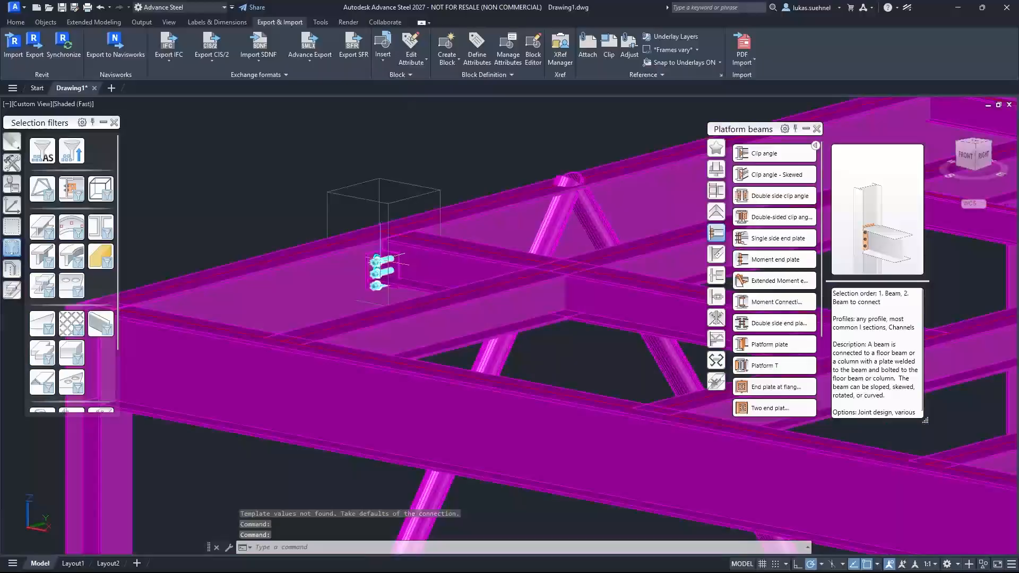
{"action": "left_click", "coordinate": [294, 155]}
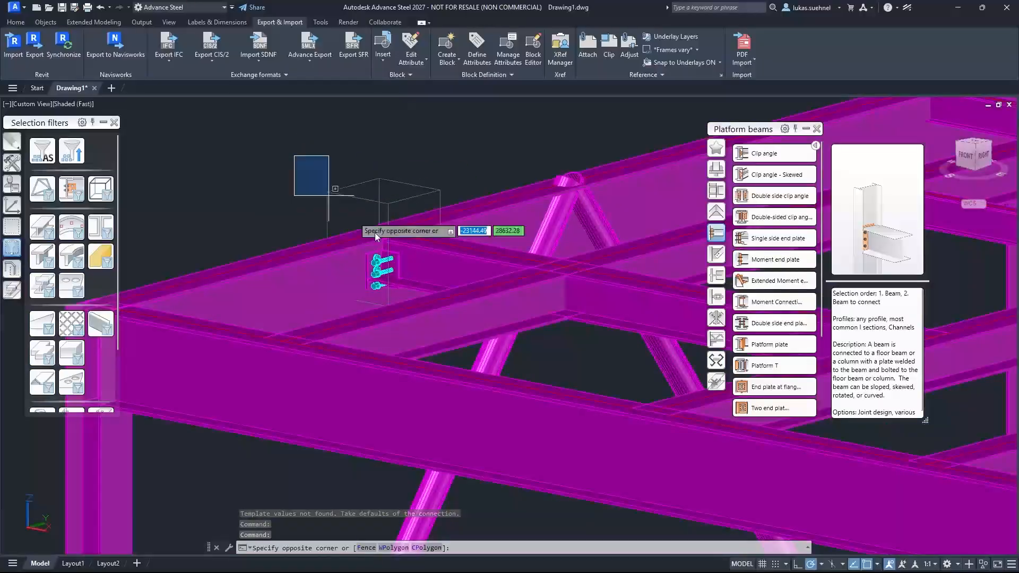
{"action": "left_click", "coordinate": [441, 307]}
{"action": "key", "text": "Delete"}
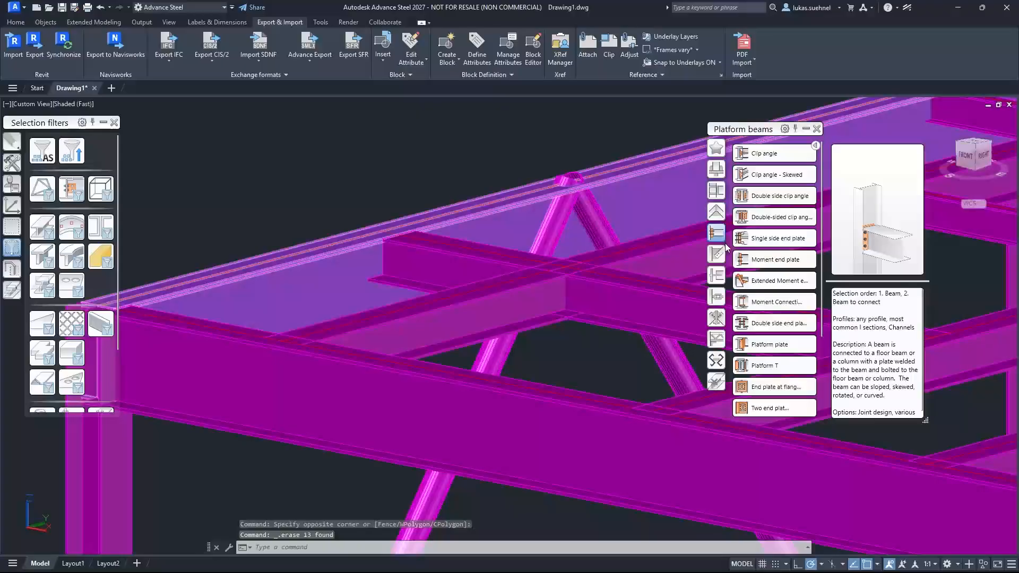
Step: Create a Knee of frame at web, with haunch connection between the upper corner column and the long top-level edge beam
{"action": "scroll", "coordinate": [576, 183], "scroll_direction": "down", "scroll_amount": 5}
{"action": "middle_click_drag", "start_coordinate": [576, 183], "coordinate": [525, 220], "text": "shift"}
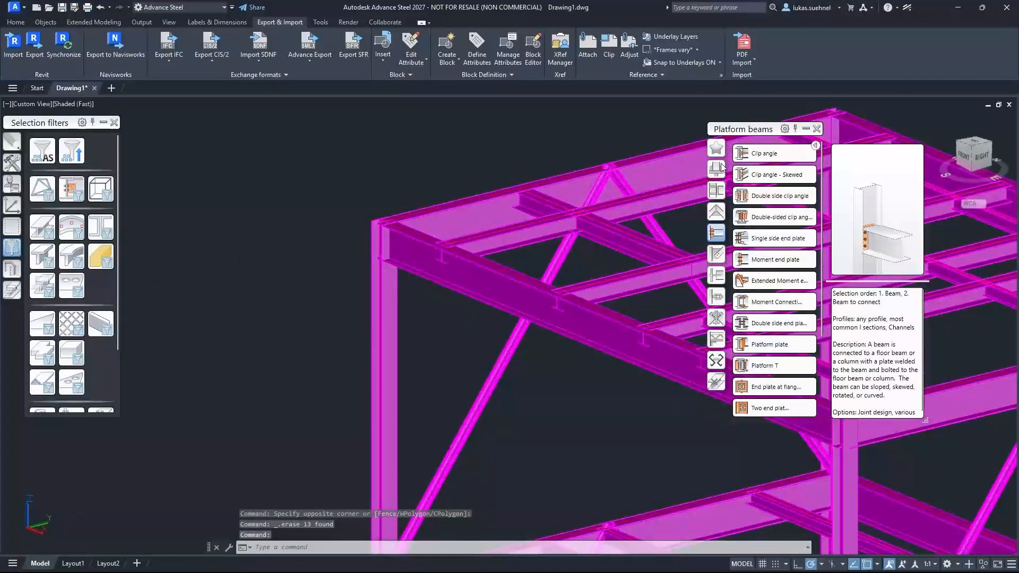
{"action": "left_click", "coordinate": [715, 190]}
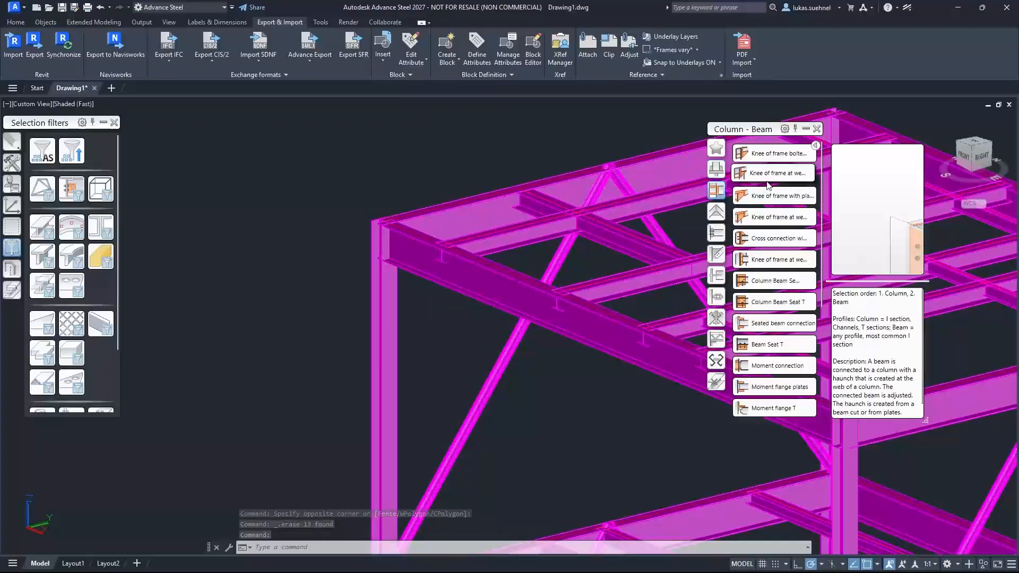
{"action": "left_click", "coordinate": [772, 177]}
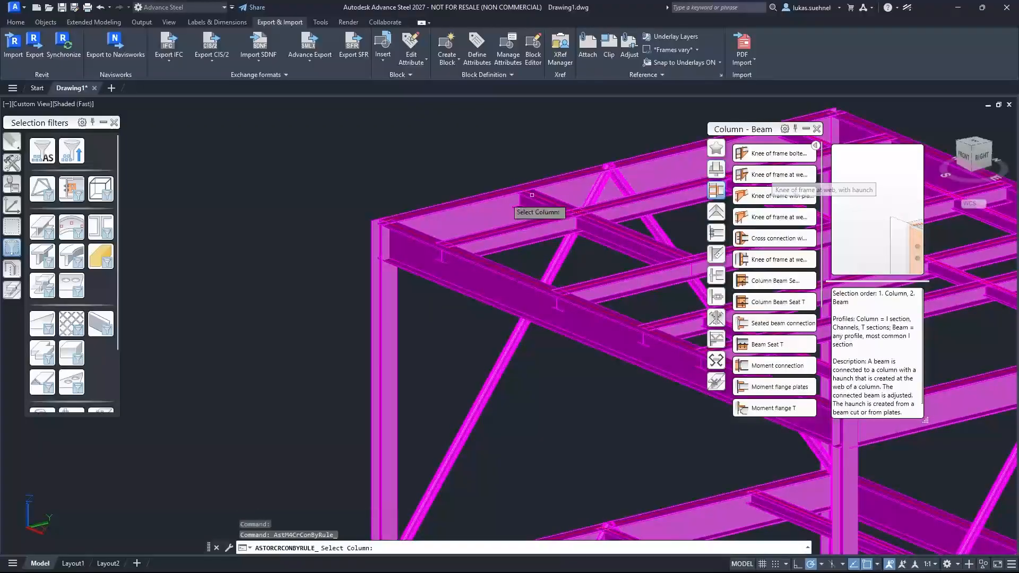
{"action": "left_click", "coordinate": [383, 317]}
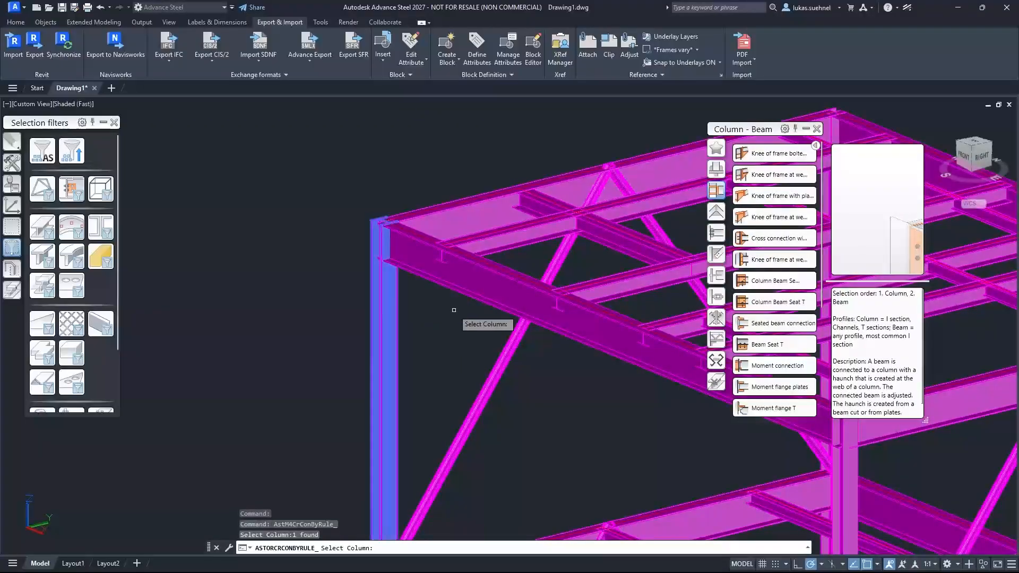
{"action": "left_click", "coordinate": [426, 277]}
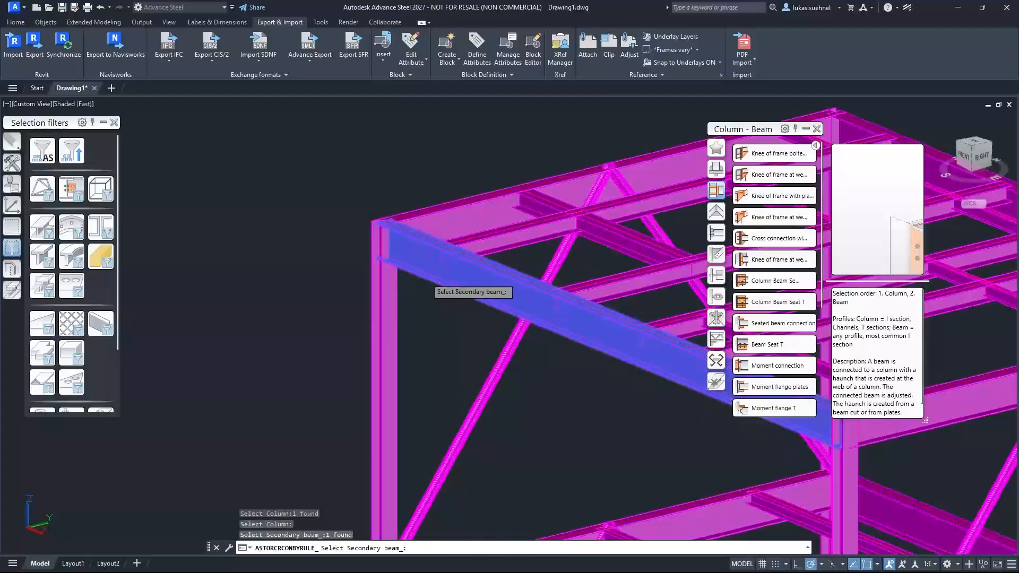
{"action": "key", "text": "Return"}
Step: Change the knee connection's type to Knee of frame at web, with one plate haunch, and move its dialog clear of the joint
{"action": "left_click", "coordinate": [615, 218]}
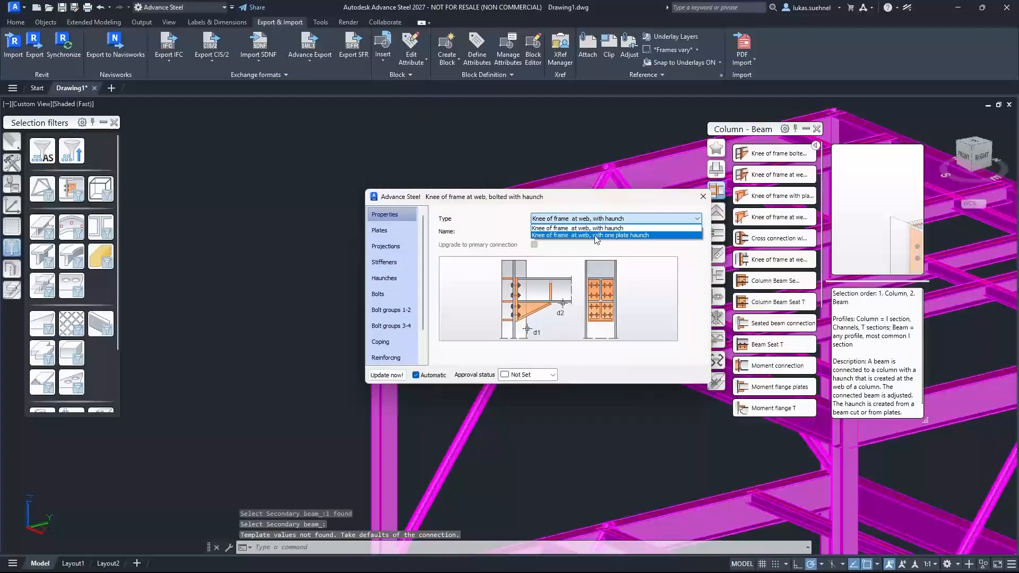
{"action": "left_click", "coordinate": [597, 235]}
{"action": "left_click_drag", "start_coordinate": [507, 201], "coordinate": [588, 152]}
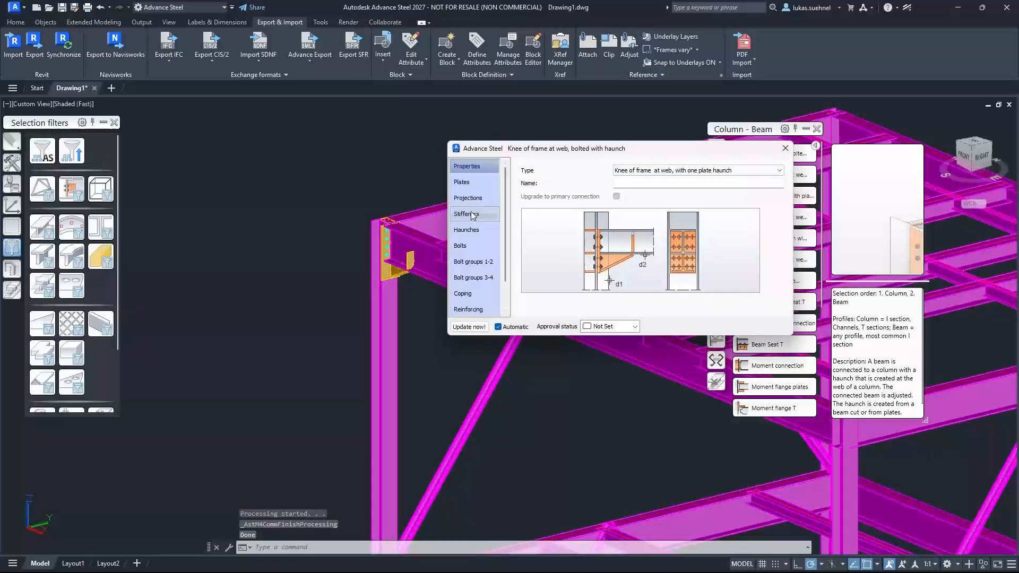
Step: Set the left plate projection of the haunched knee connection to 12
{"action": "left_click", "coordinate": [468, 183]}
{"action": "left_click", "coordinate": [468, 212]}
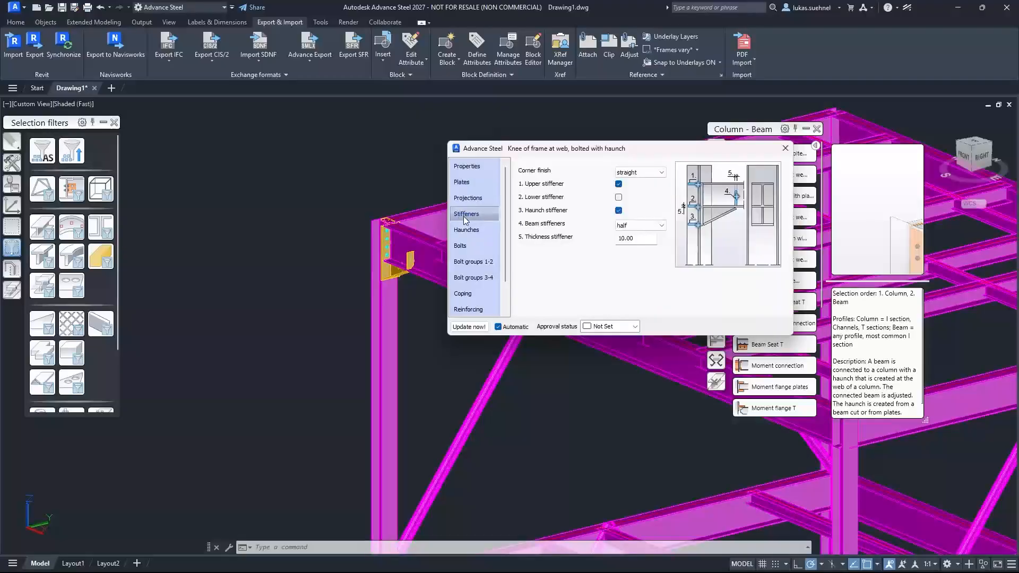
{"action": "left_click", "coordinate": [473, 198]}
{"action": "key", "text": "Tab"}
{"action": "key", "text": "Tab"}
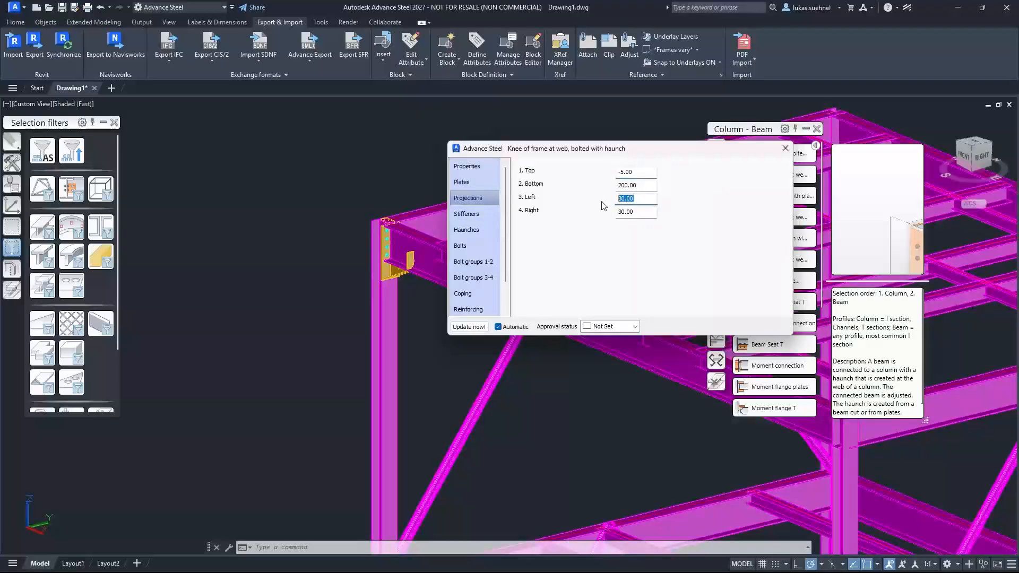
{"action": "type", "text": "12"}
{"action": "key", "text": "Tab"}
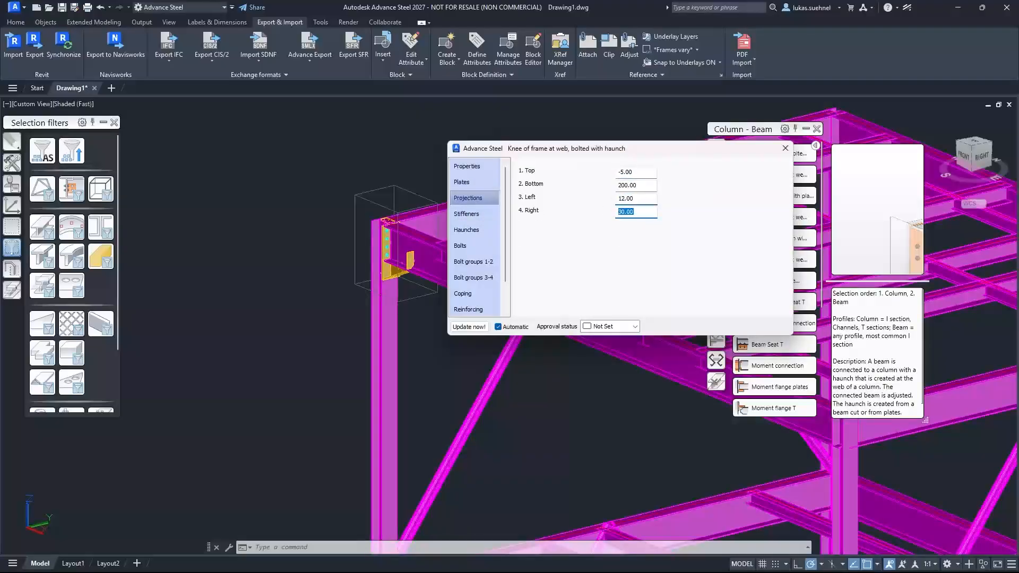
Step: Give the knee connection's bolt group 1 three lines with an intermediate distance of 135
{"action": "left_click", "coordinate": [472, 214]}
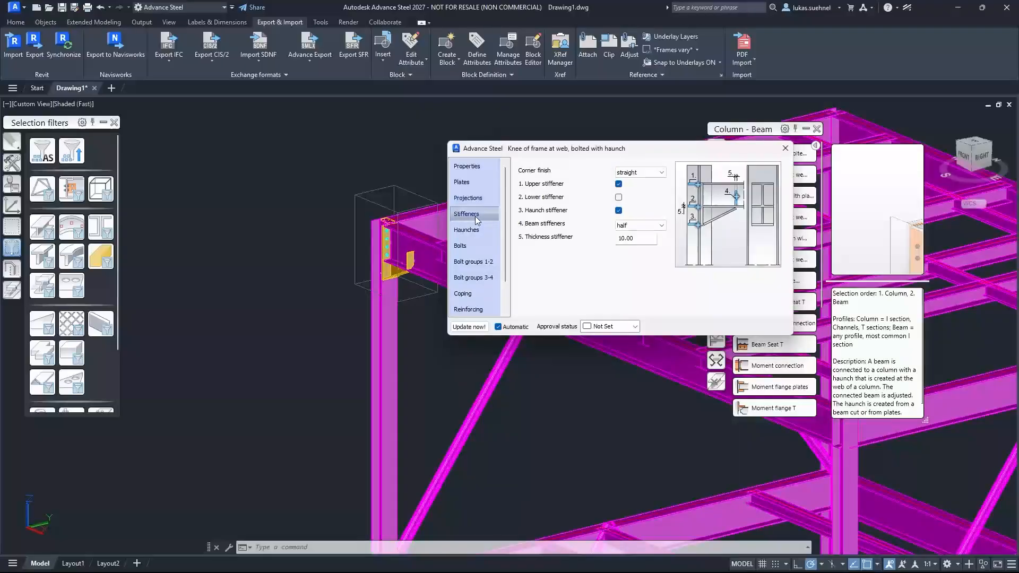
{"action": "left_click", "coordinate": [473, 261]}
{"action": "scroll", "coordinate": [374, 228], "scroll_direction": "up", "scroll_amount": 4}
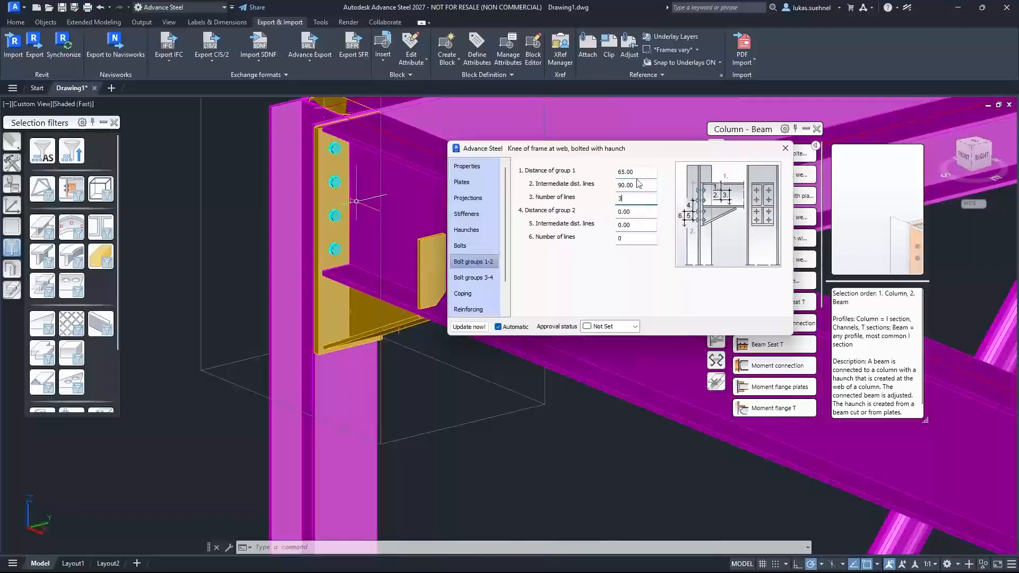
{"action": "left_click", "coordinate": [636, 185]}
{"action": "type", "text": "135"}
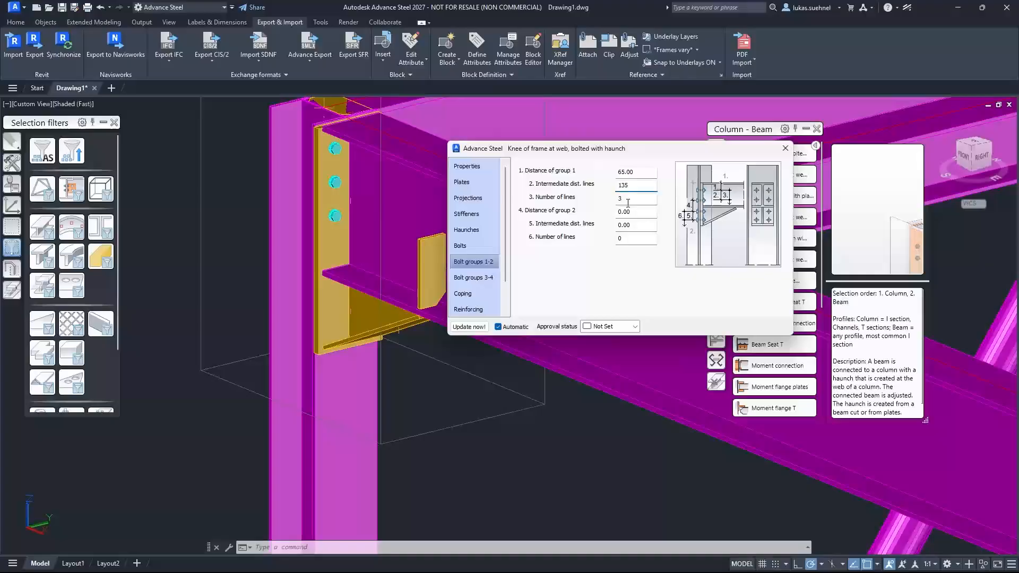
Step: Give bolt group 2 one line at a distance of 220 and close the knee connection's settings
{"action": "left_click", "coordinate": [628, 203]}
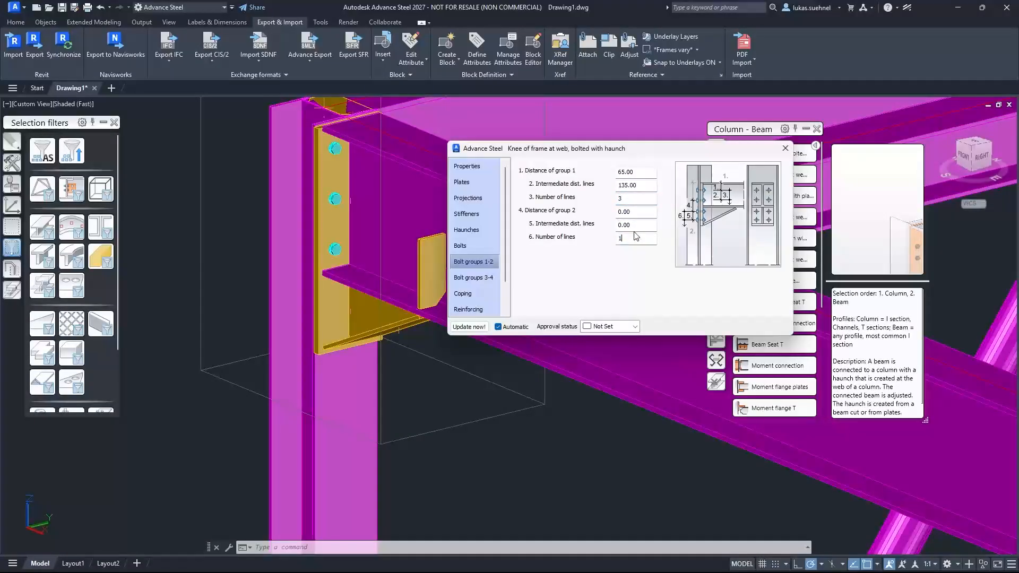
{"action": "left_click", "coordinate": [639, 214]}
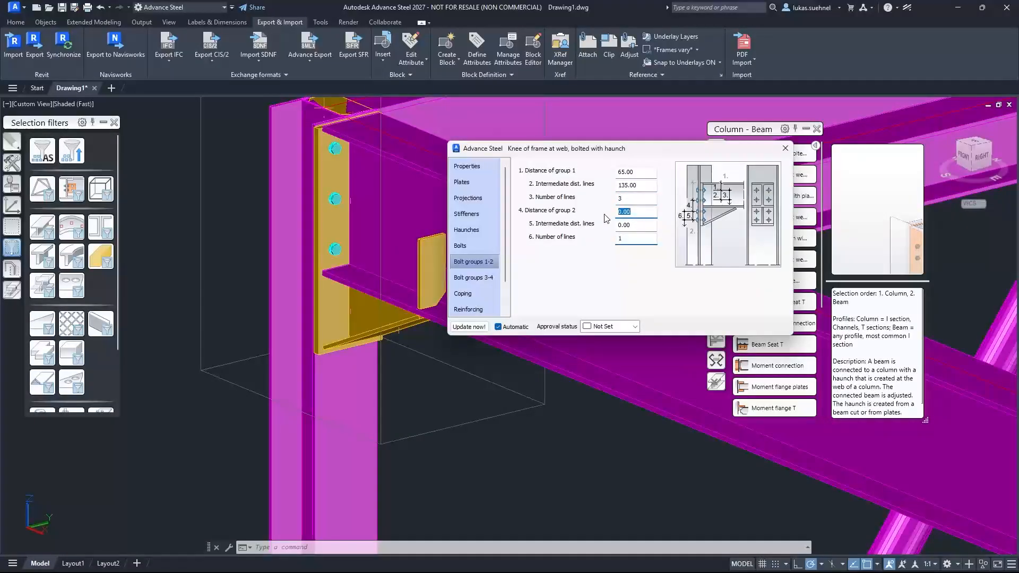
{"action": "left_click", "coordinate": [636, 223]}
{"action": "left_click", "coordinate": [643, 212]}
{"action": "type", "text": "220"}
{"action": "left_click", "coordinate": [637, 222]}
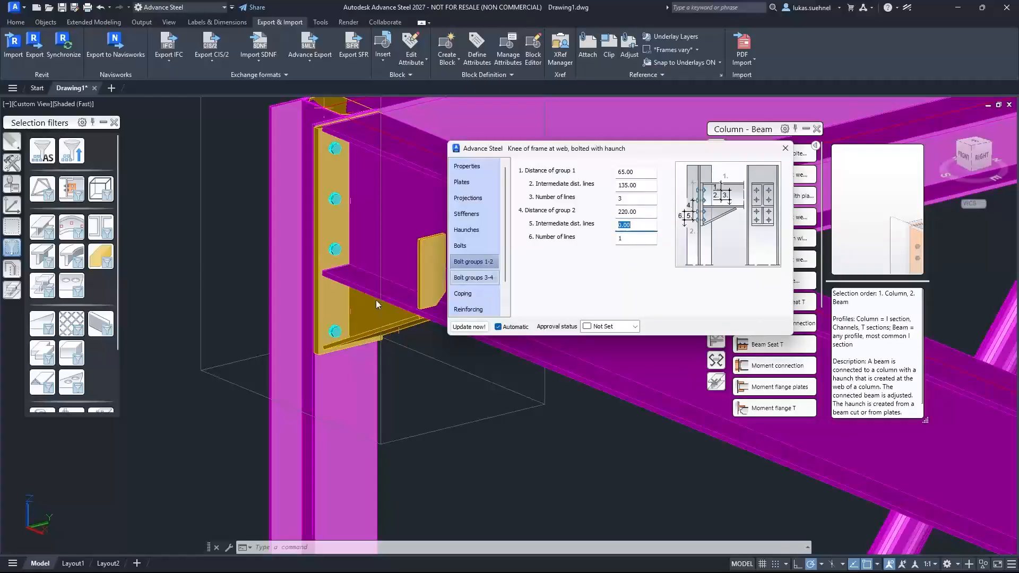
{"action": "left_click", "coordinate": [790, 153]}
Step: Propagate the finished haunched knee joint at the upper corner column to the matching column-beam joints of the frame
{"action": "scroll", "coordinate": [313, 282], "scroll_direction": "down", "scroll_amount": 4}
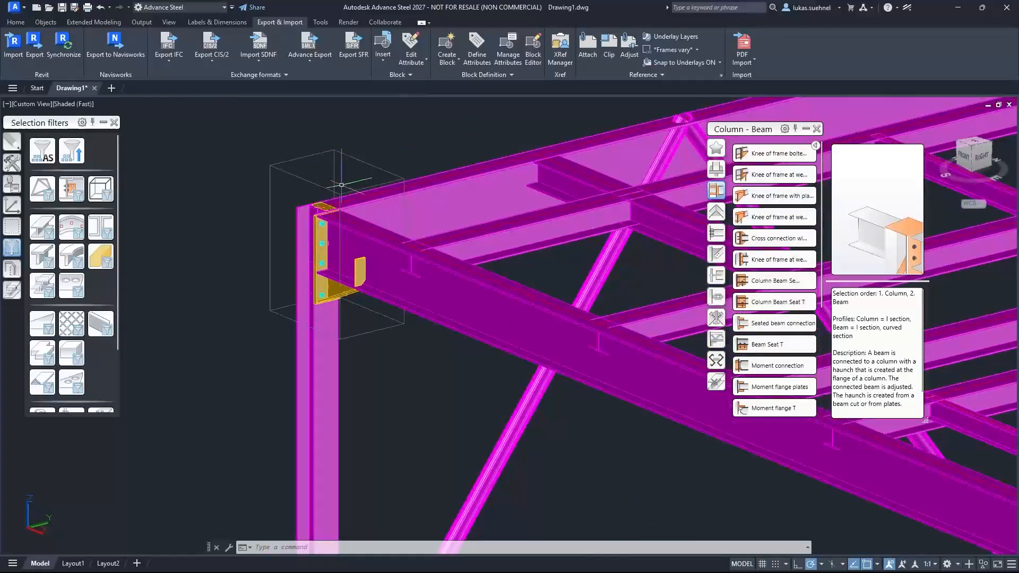
{"action": "scroll", "coordinate": [324, 204], "scroll_direction": "up", "scroll_amount": 5}
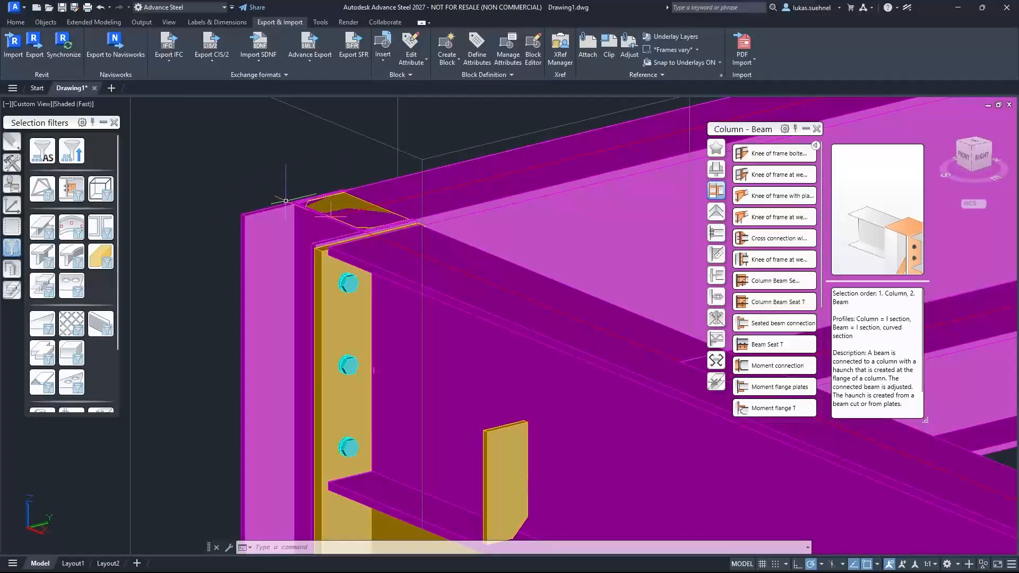
{"action": "scroll", "coordinate": [273, 182], "scroll_direction": "down", "scroll_amount": 4}
{"action": "left_click", "coordinate": [273, 182]}
{"action": "right_click", "coordinate": [272, 175]}
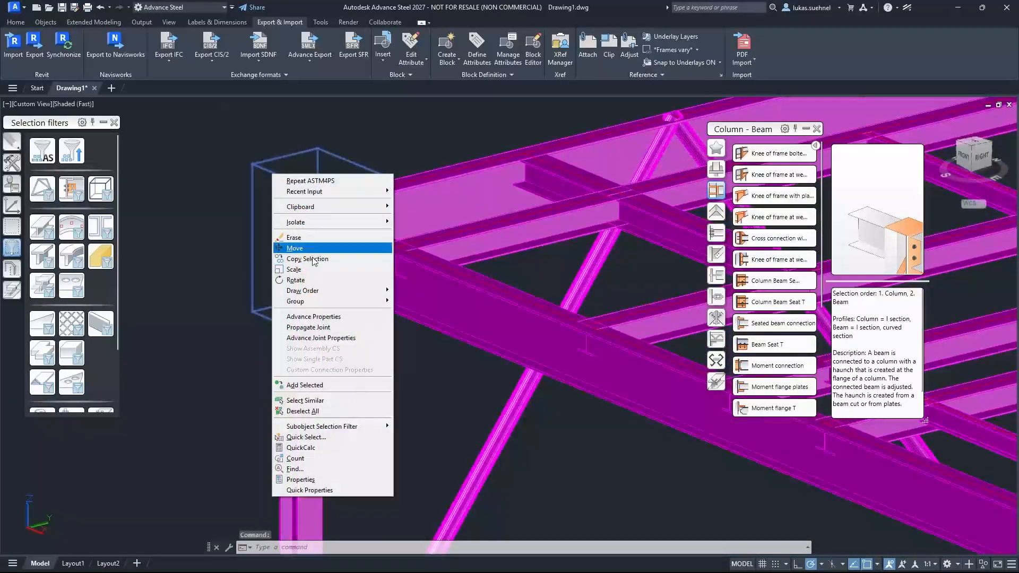
{"action": "left_click", "coordinate": [313, 328]}
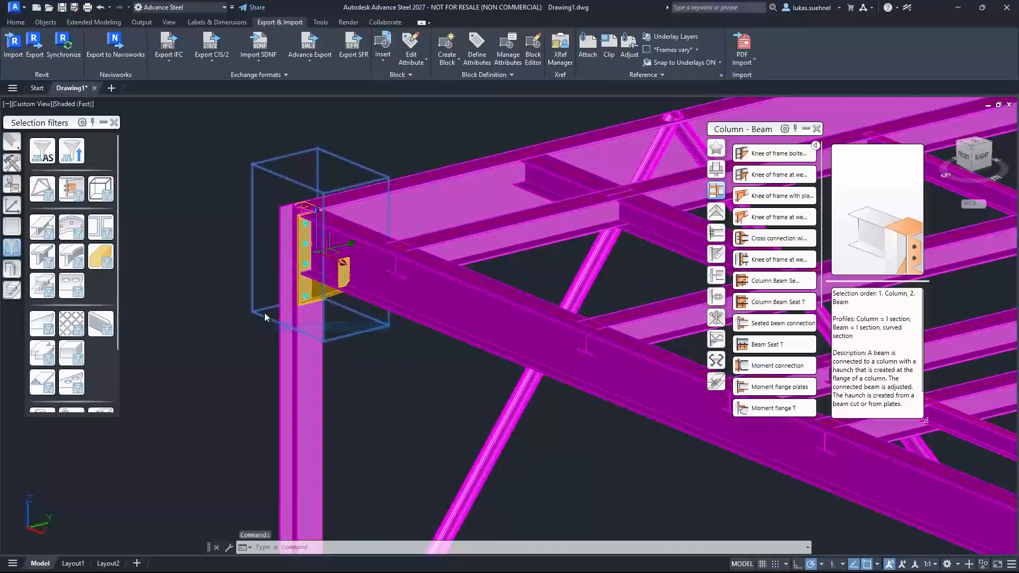
Step: Examine the propagated knee connections, their haunch plates and bolts at the frame's other upper column corners
{"action": "scroll", "coordinate": [246, 246], "scroll_direction": "down", "scroll_amount": 5}
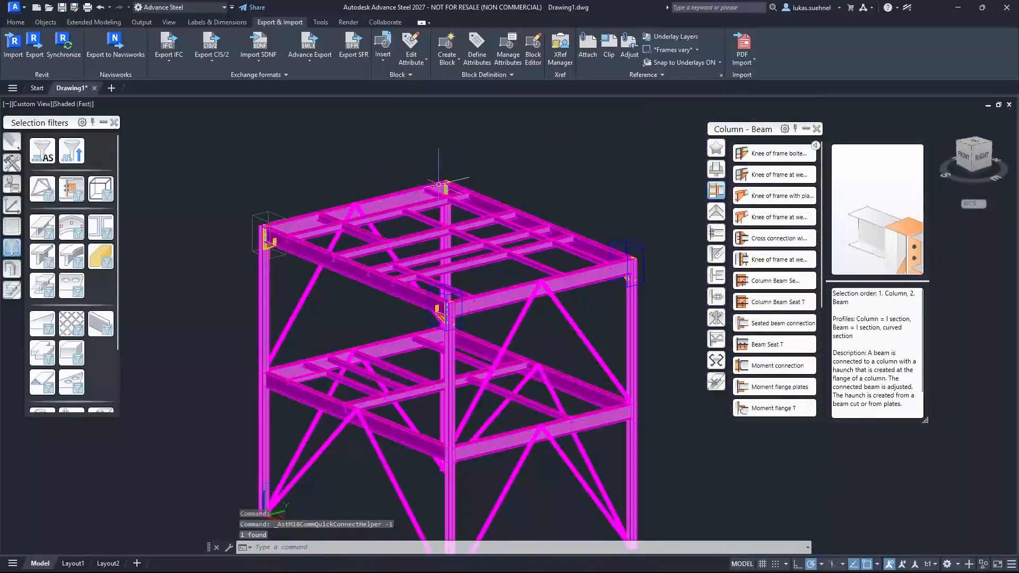
{"action": "scroll", "coordinate": [441, 178], "scroll_direction": "up", "scroll_amount": 5}
{"action": "middle_click_drag", "start_coordinate": [584, 164], "coordinate": [485, 215], "text": "shift"}
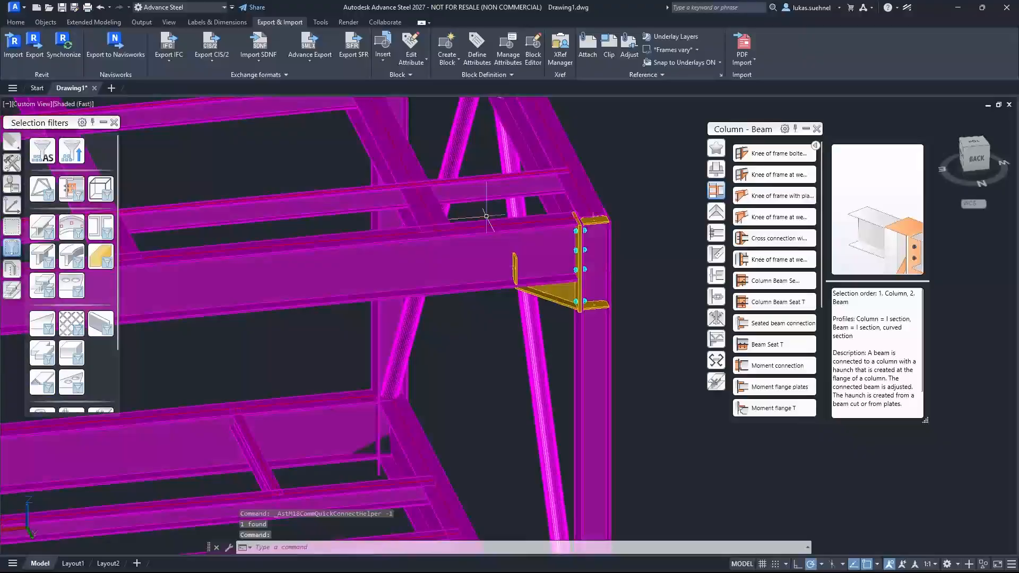
{"action": "middle_click_drag", "start_coordinate": [536, 251], "coordinate": [432, 227], "text": "shift"}
{"action": "scroll", "coordinate": [422, 217], "scroll_direction": "down", "scroll_amount": 5}
{"action": "middle_click_drag", "start_coordinate": [264, 277], "coordinate": [396, 259], "text": "shift"}
{"action": "scroll", "coordinate": [297, 324], "scroll_direction": "up", "scroll_amount": 6}
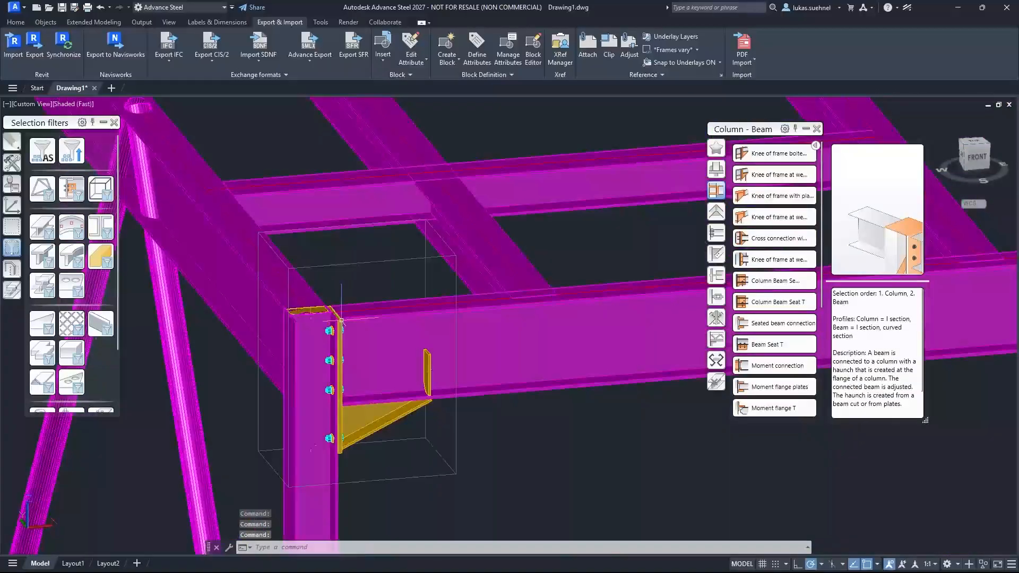
{"action": "scroll", "coordinate": [393, 255], "scroll_direction": "down", "scroll_amount": 2}
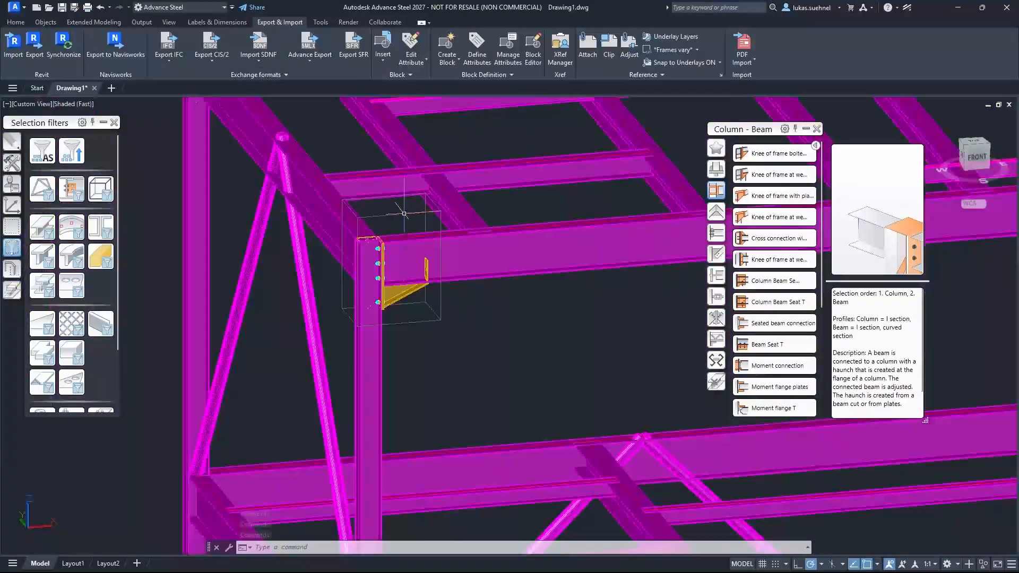
{"action": "scroll", "coordinate": [401, 209], "scroll_direction": "down", "scroll_amount": 3}
{"action": "middle_click_drag", "start_coordinate": [553, 305], "coordinate": [423, 303], "text": "shift"}
{"action": "scroll", "coordinate": [523, 342], "scroll_direction": "down", "scroll_amount": 2}
{"action": "middle_click_drag", "start_coordinate": [522, 342], "coordinate": [293, 237]}
{"action": "scroll", "coordinate": [294, 237], "scroll_direction": "down", "scroll_amount": 2}
{"action": "scroll", "coordinate": [334, 289], "scroll_direction": "down", "scroll_amount": 1}
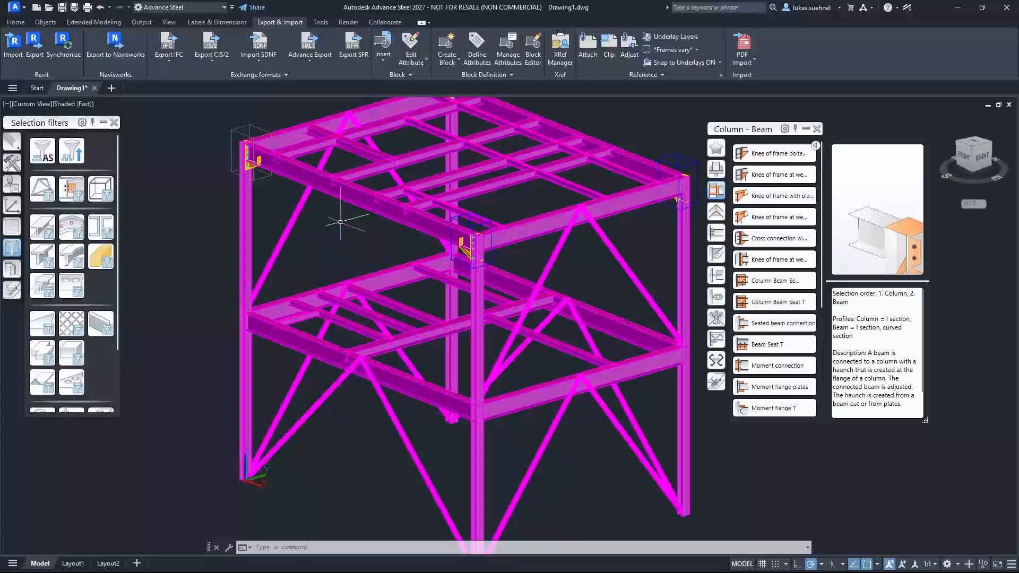
Step: Start the knee of frame connection that joins a beam to a column web with an end plate and two haunches
{"action": "scroll", "coordinate": [337, 224], "scroll_direction": "down", "scroll_amount": 3}
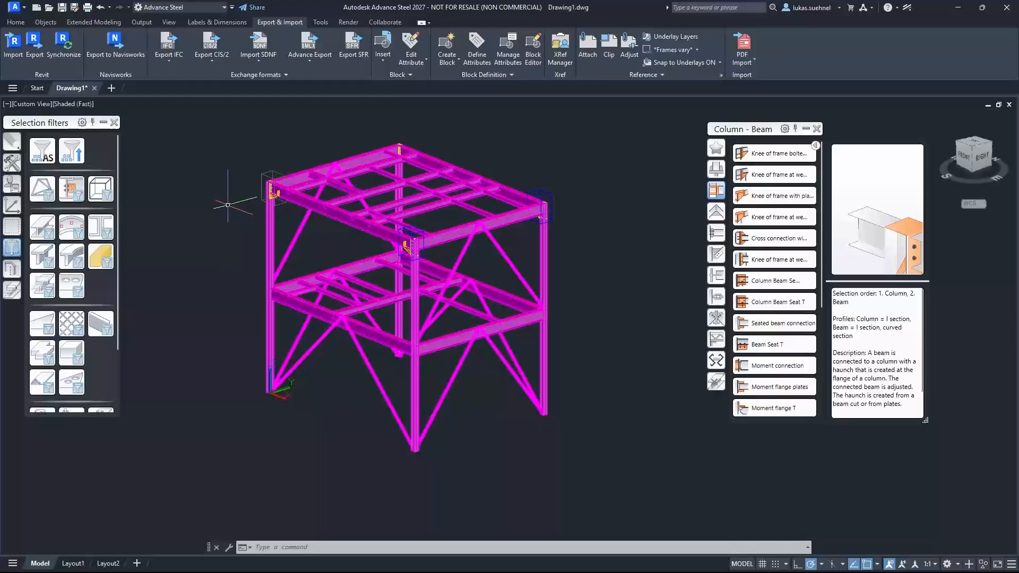
{"action": "left_click", "coordinate": [774, 259]}
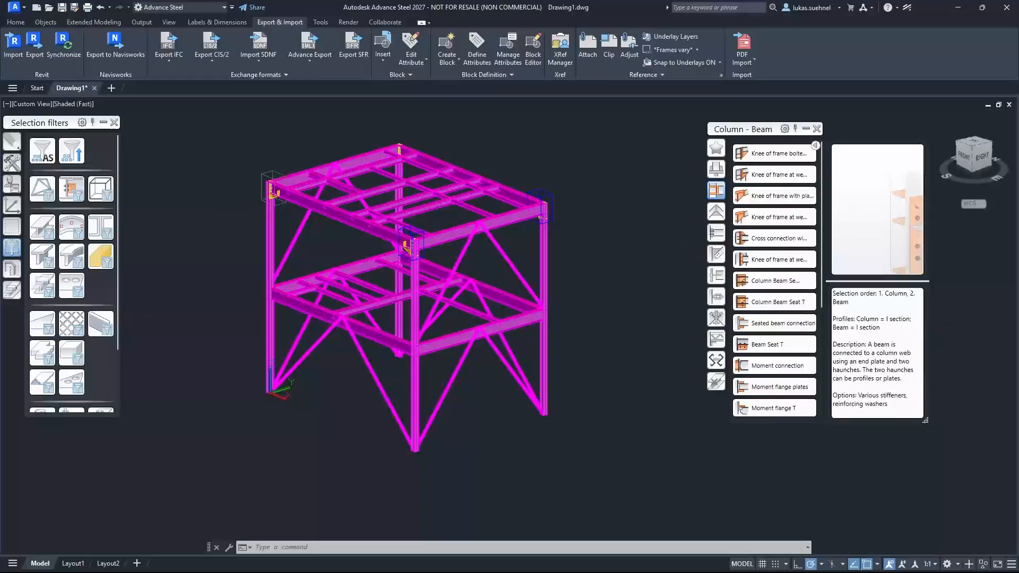